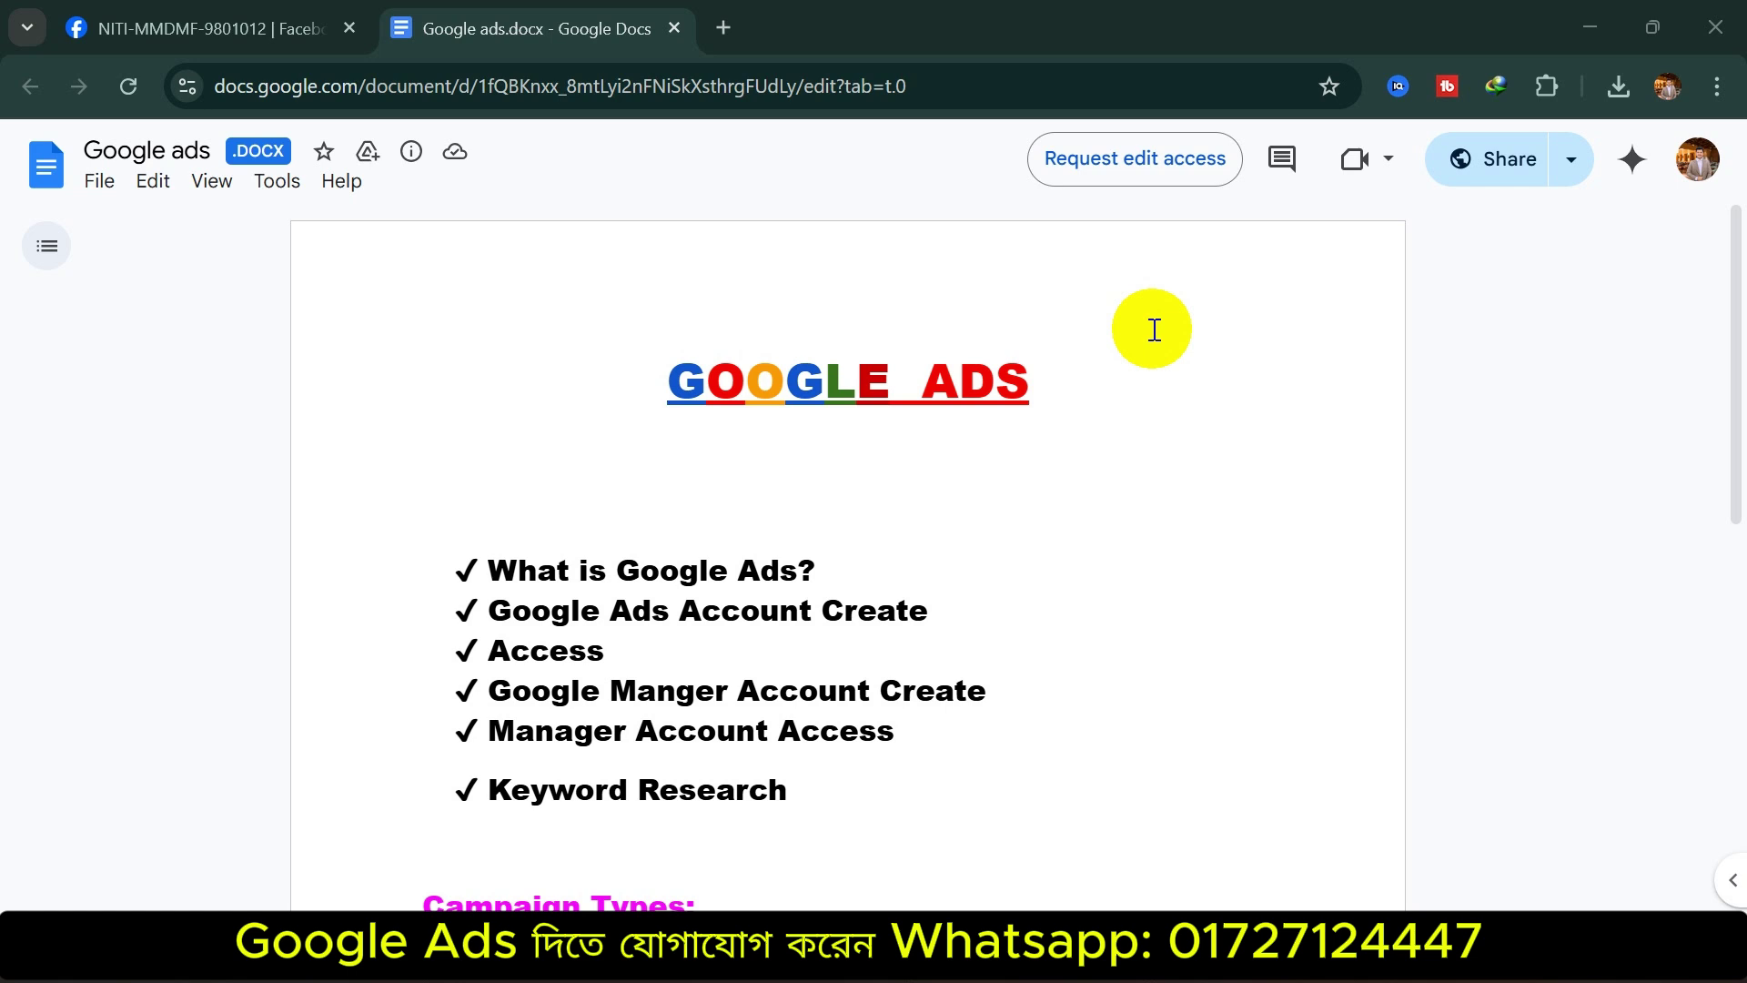
In a new tab, search Google for 'DIGITAL MARKETING USA' and highlight the first ad's Sponsored label
{"action": "left_click", "coordinate": [723, 28]}
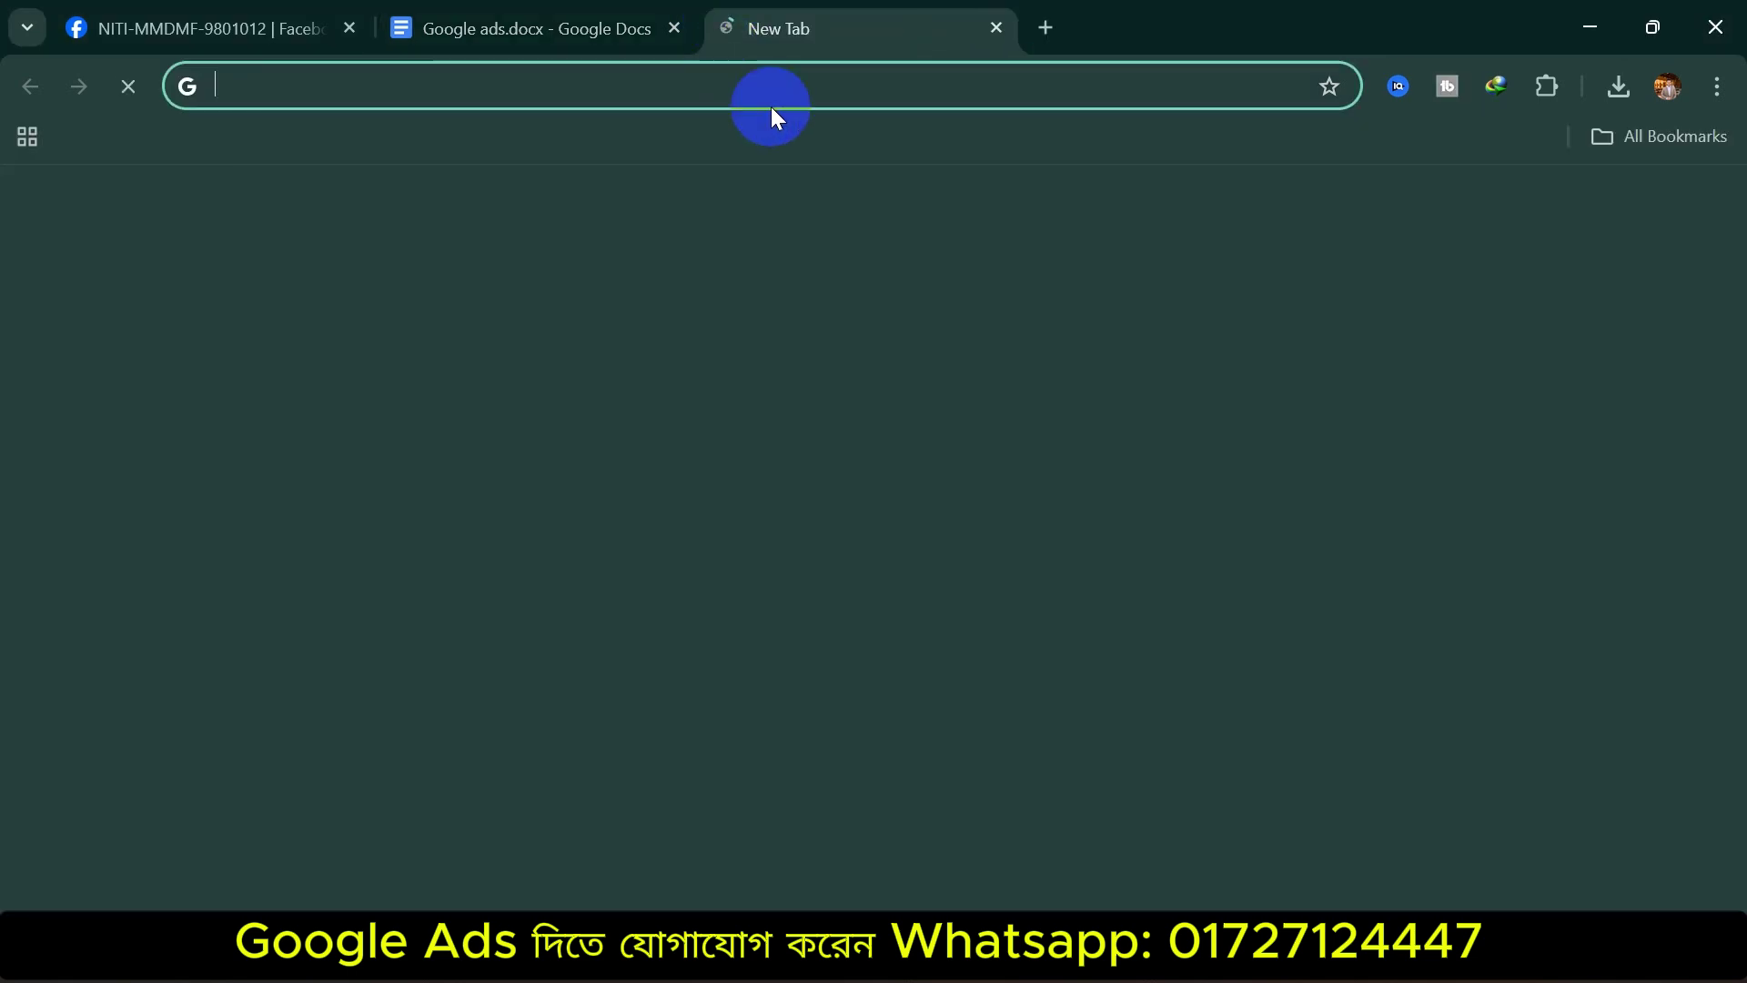
{"action": "left_click", "coordinate": [738, 90]}
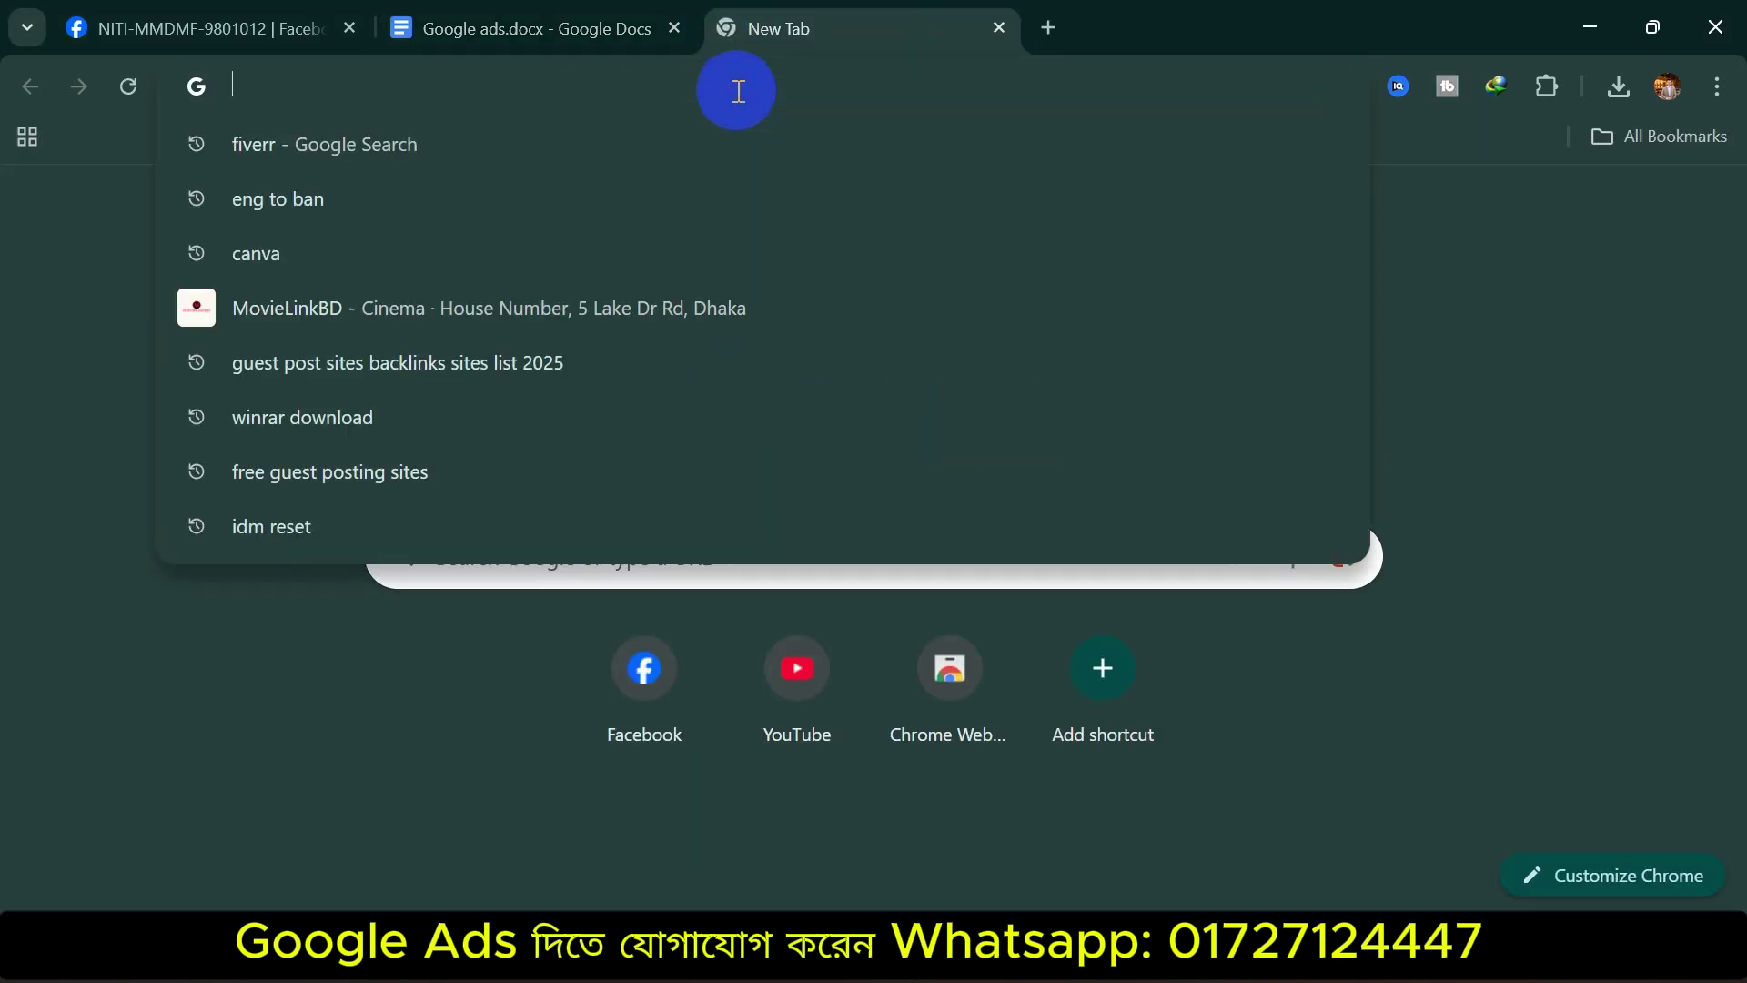
{"action": "type", "text": "DIGITAO"}
{"action": "key", "text": "BackSpace"}
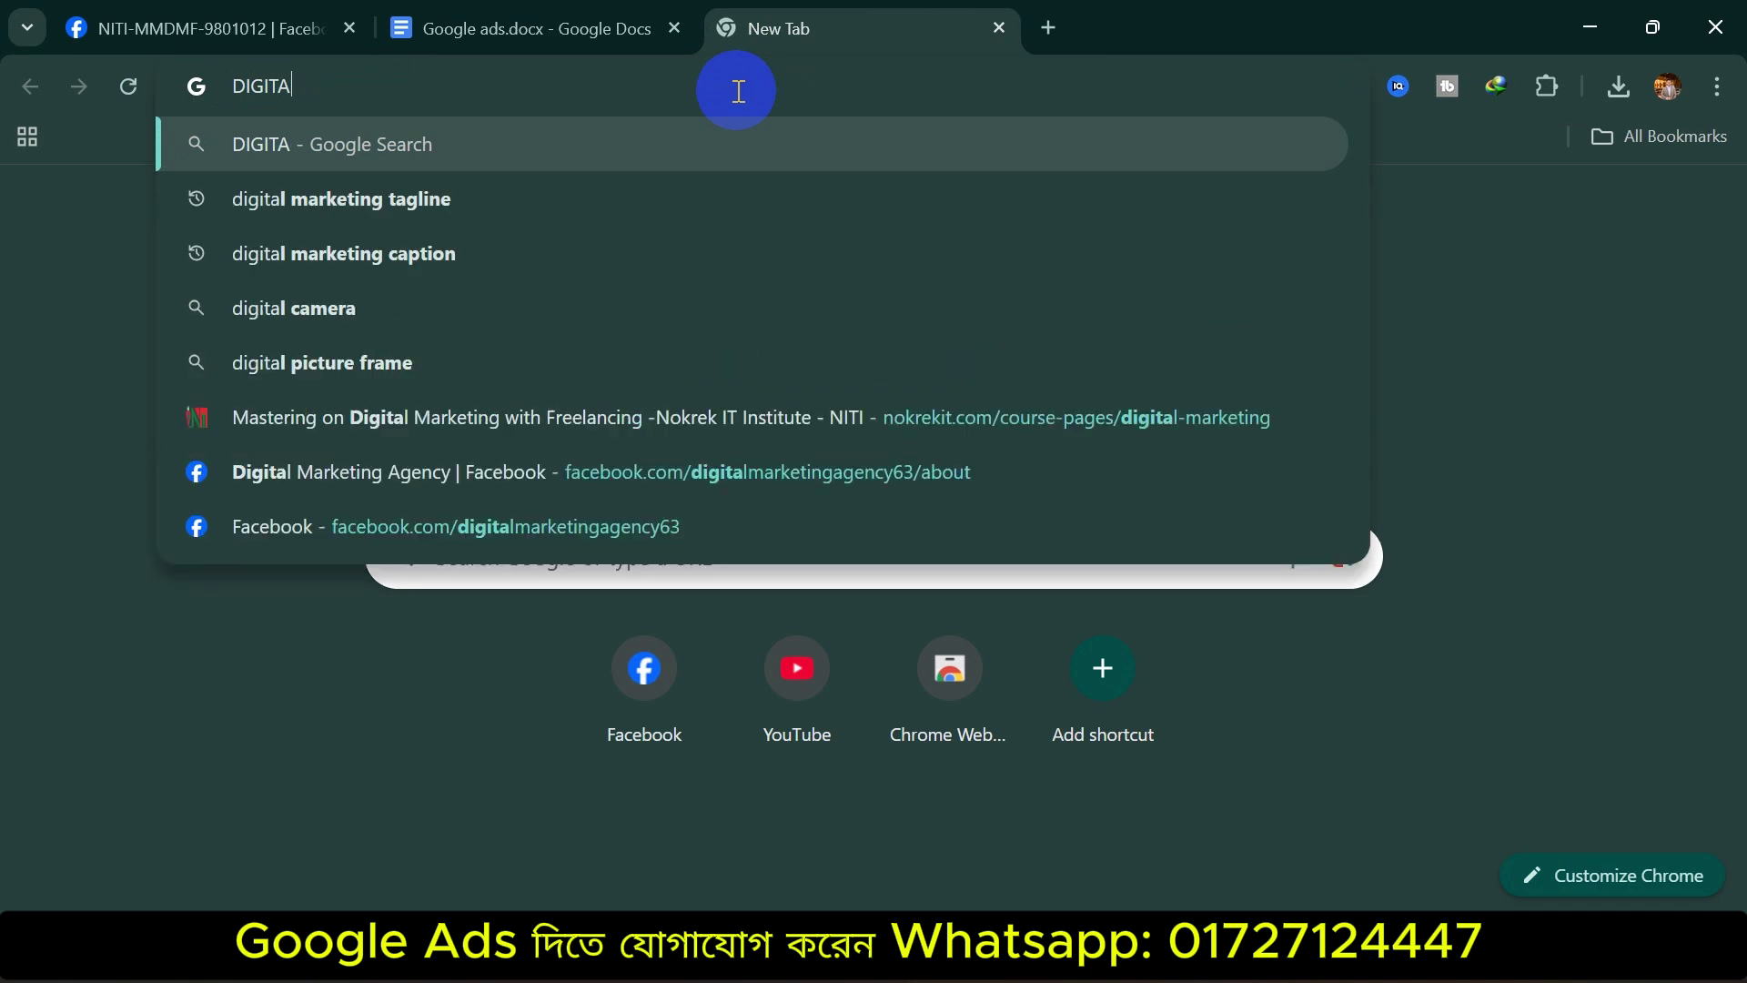
{"action": "type", "text": "L MARKETING "}
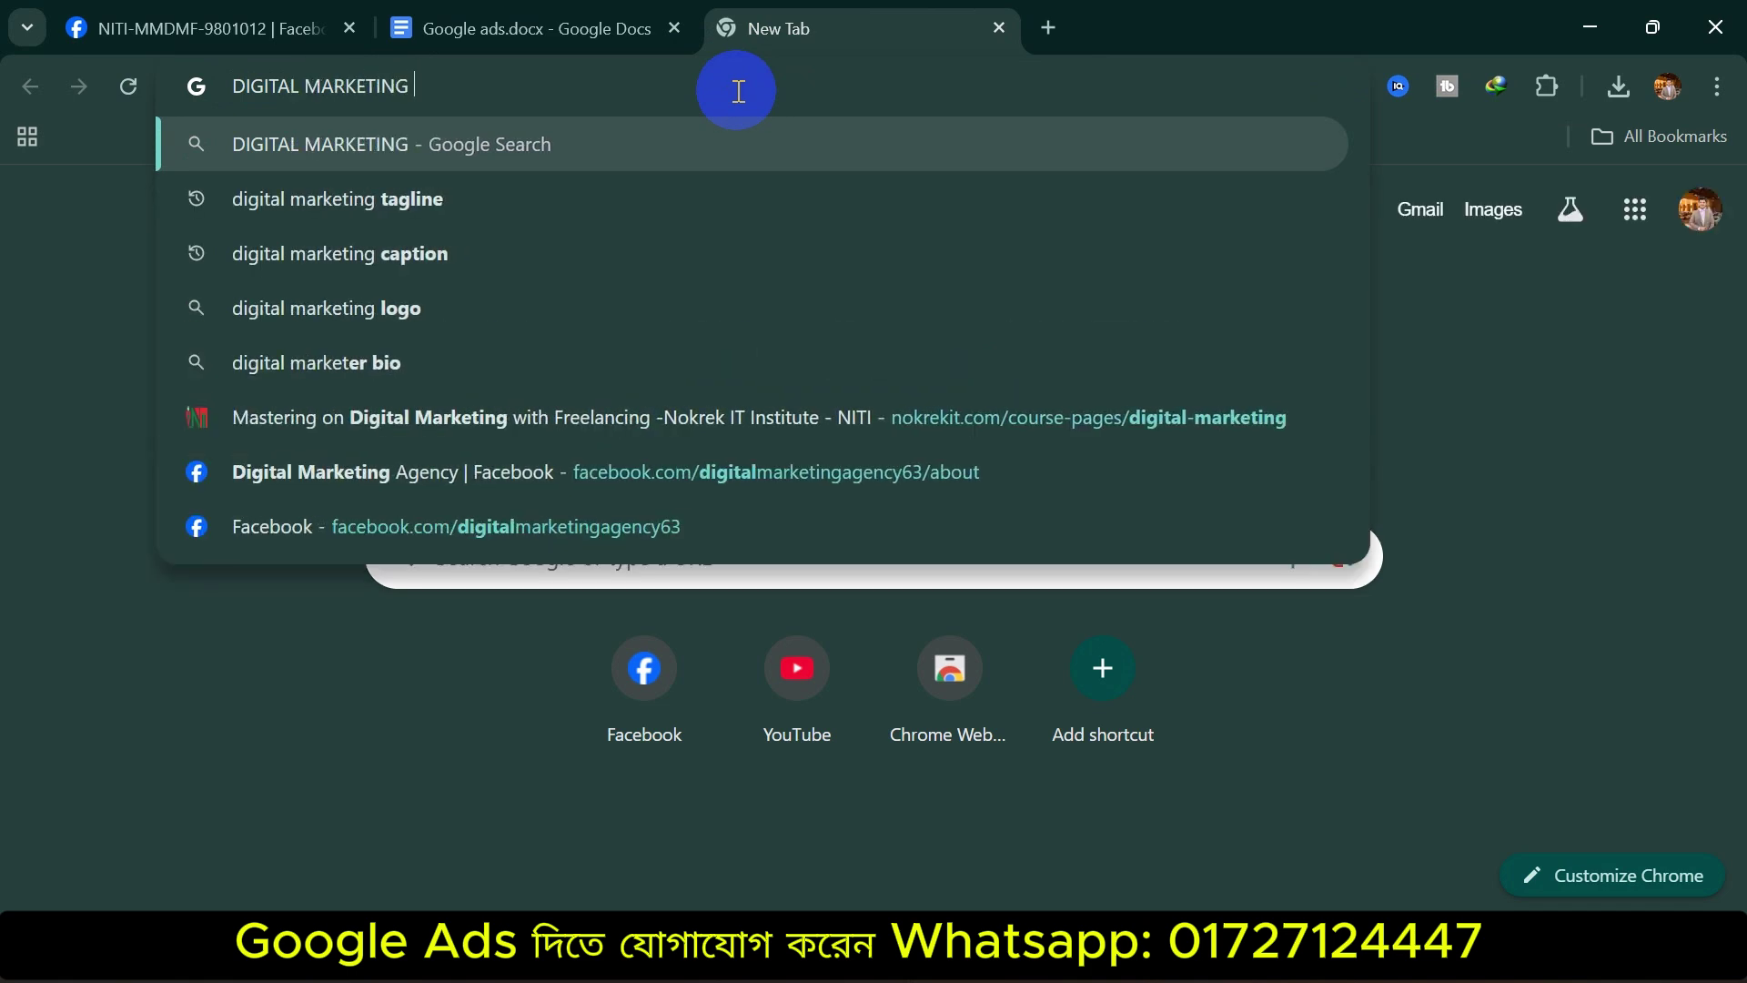
{"action": "type", "text": "USA"}
{"action": "key", "text": "Return"}
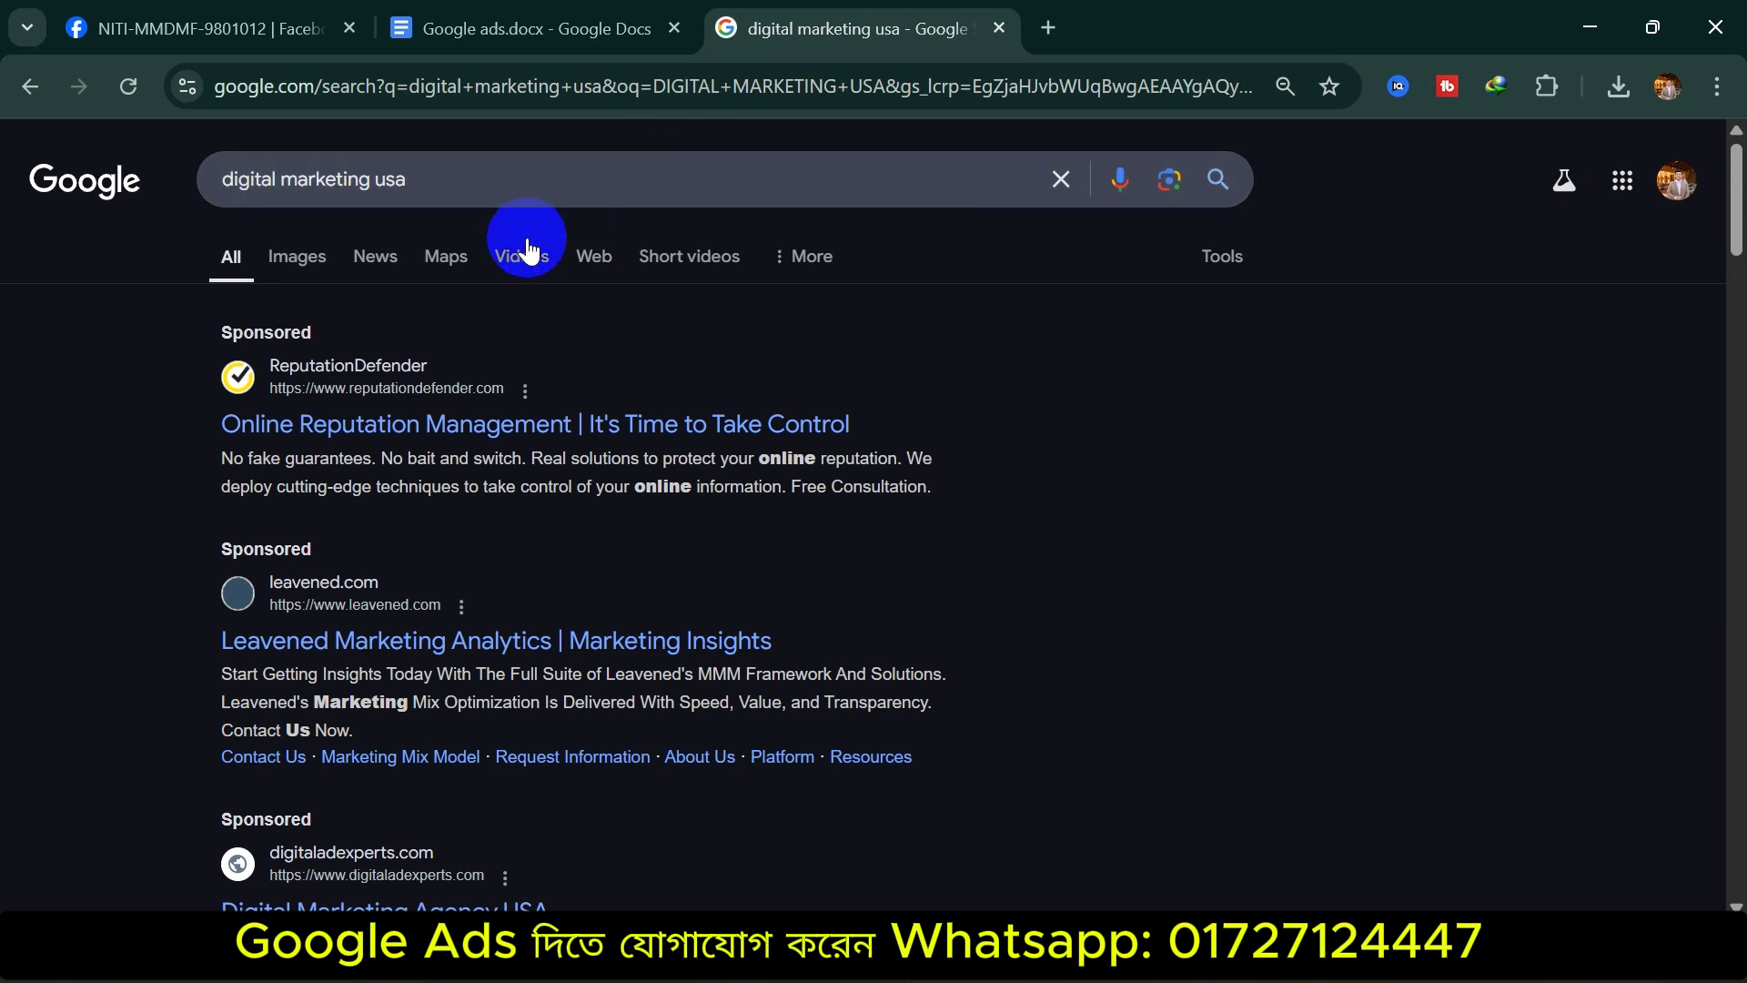
{"action": "left_click_drag", "start_coordinate": [202, 329], "coordinate": [315, 324]}
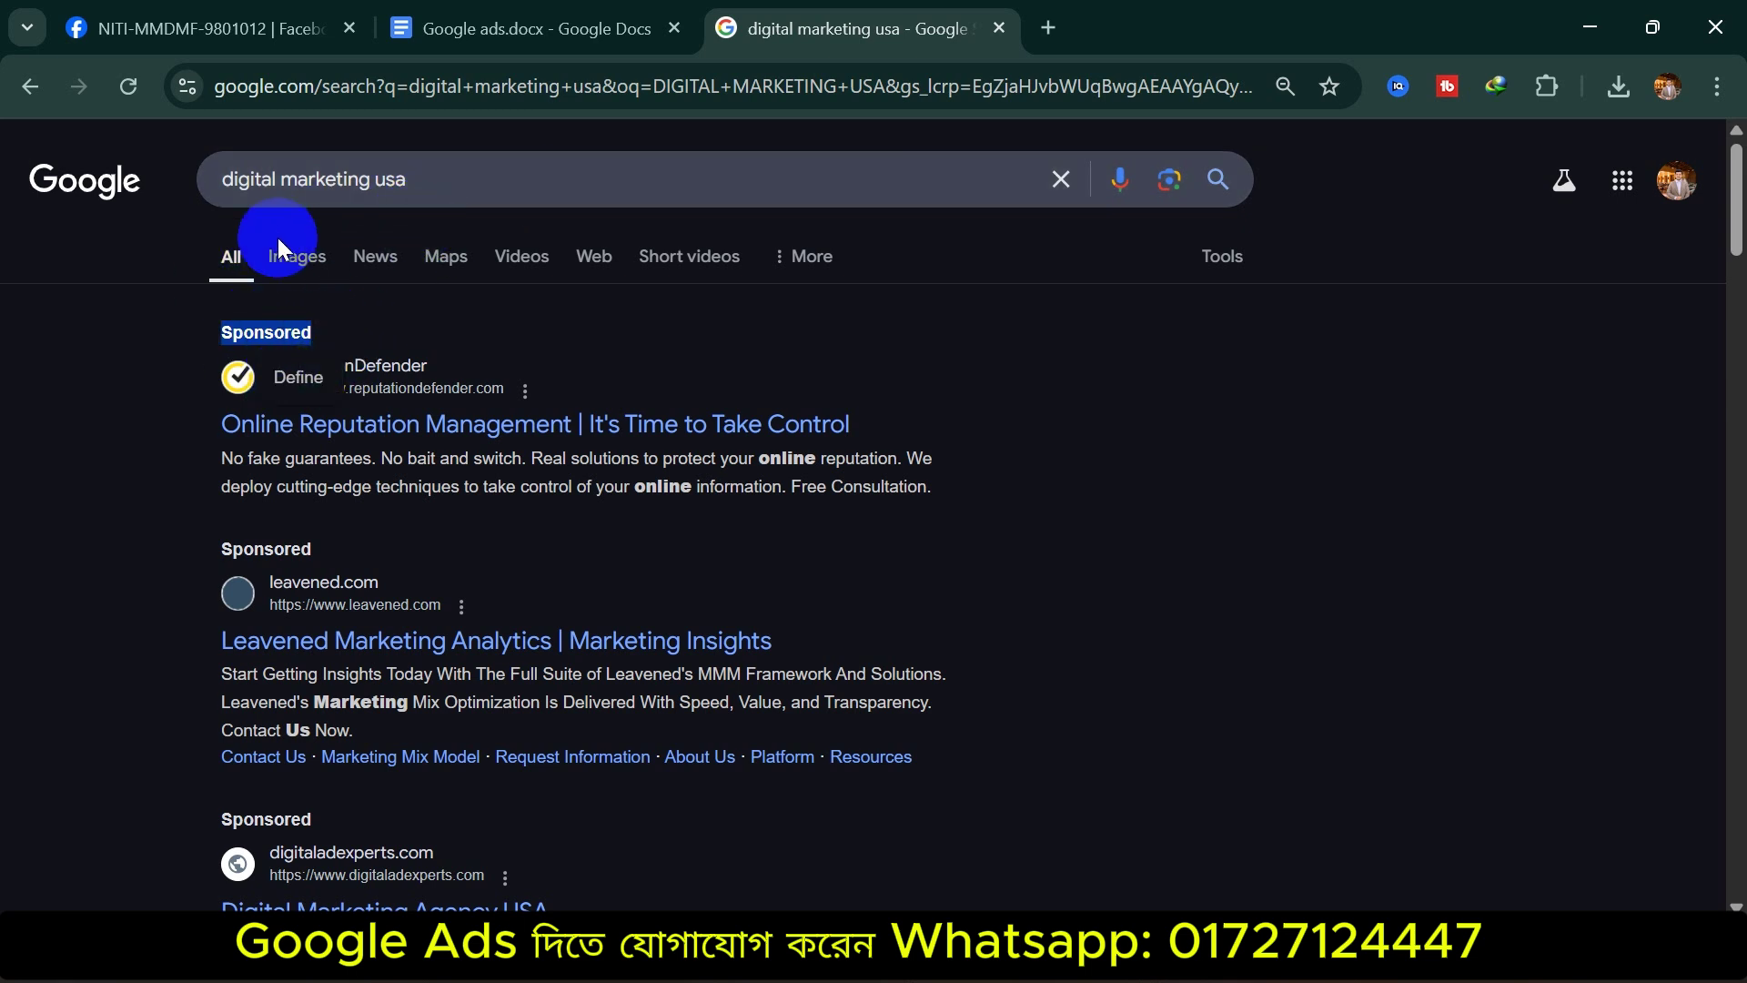
Highlight the second Sponsored label, then replace the query with 'BIKE SERIVCE' and search
{"action": "left_click_drag", "start_coordinate": [440, 183], "coordinate": [176, 203]}
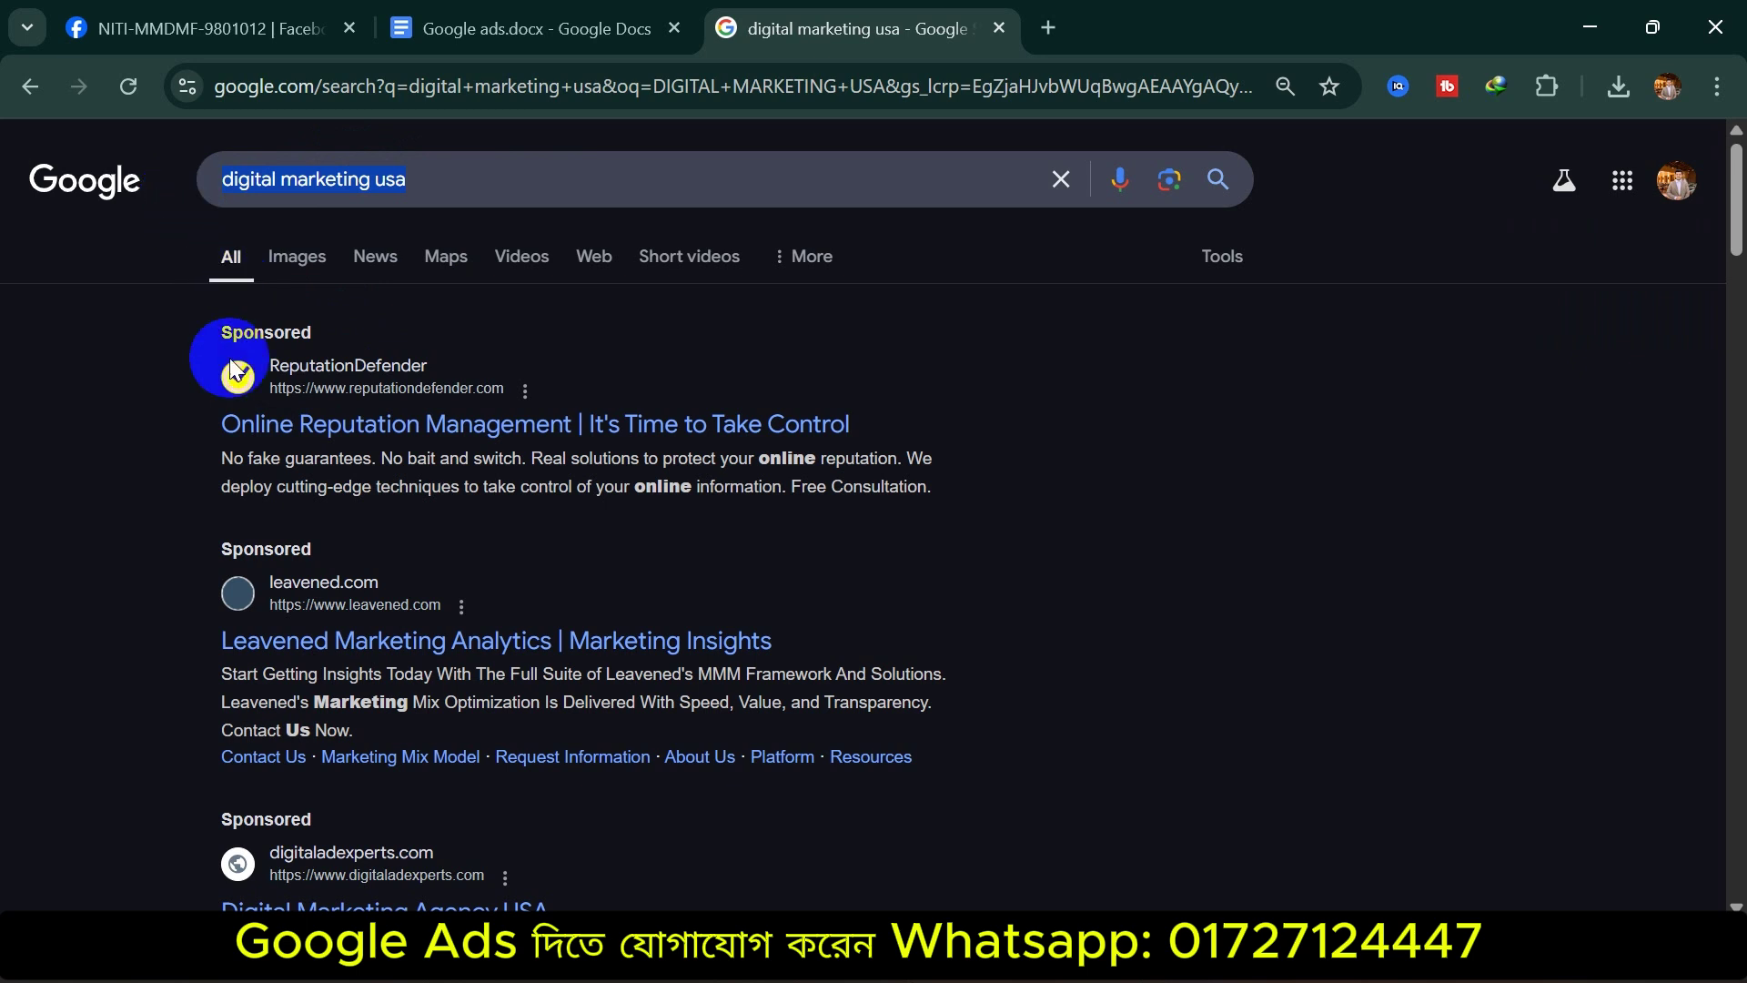
{"action": "double_click", "coordinate": [259, 551]}
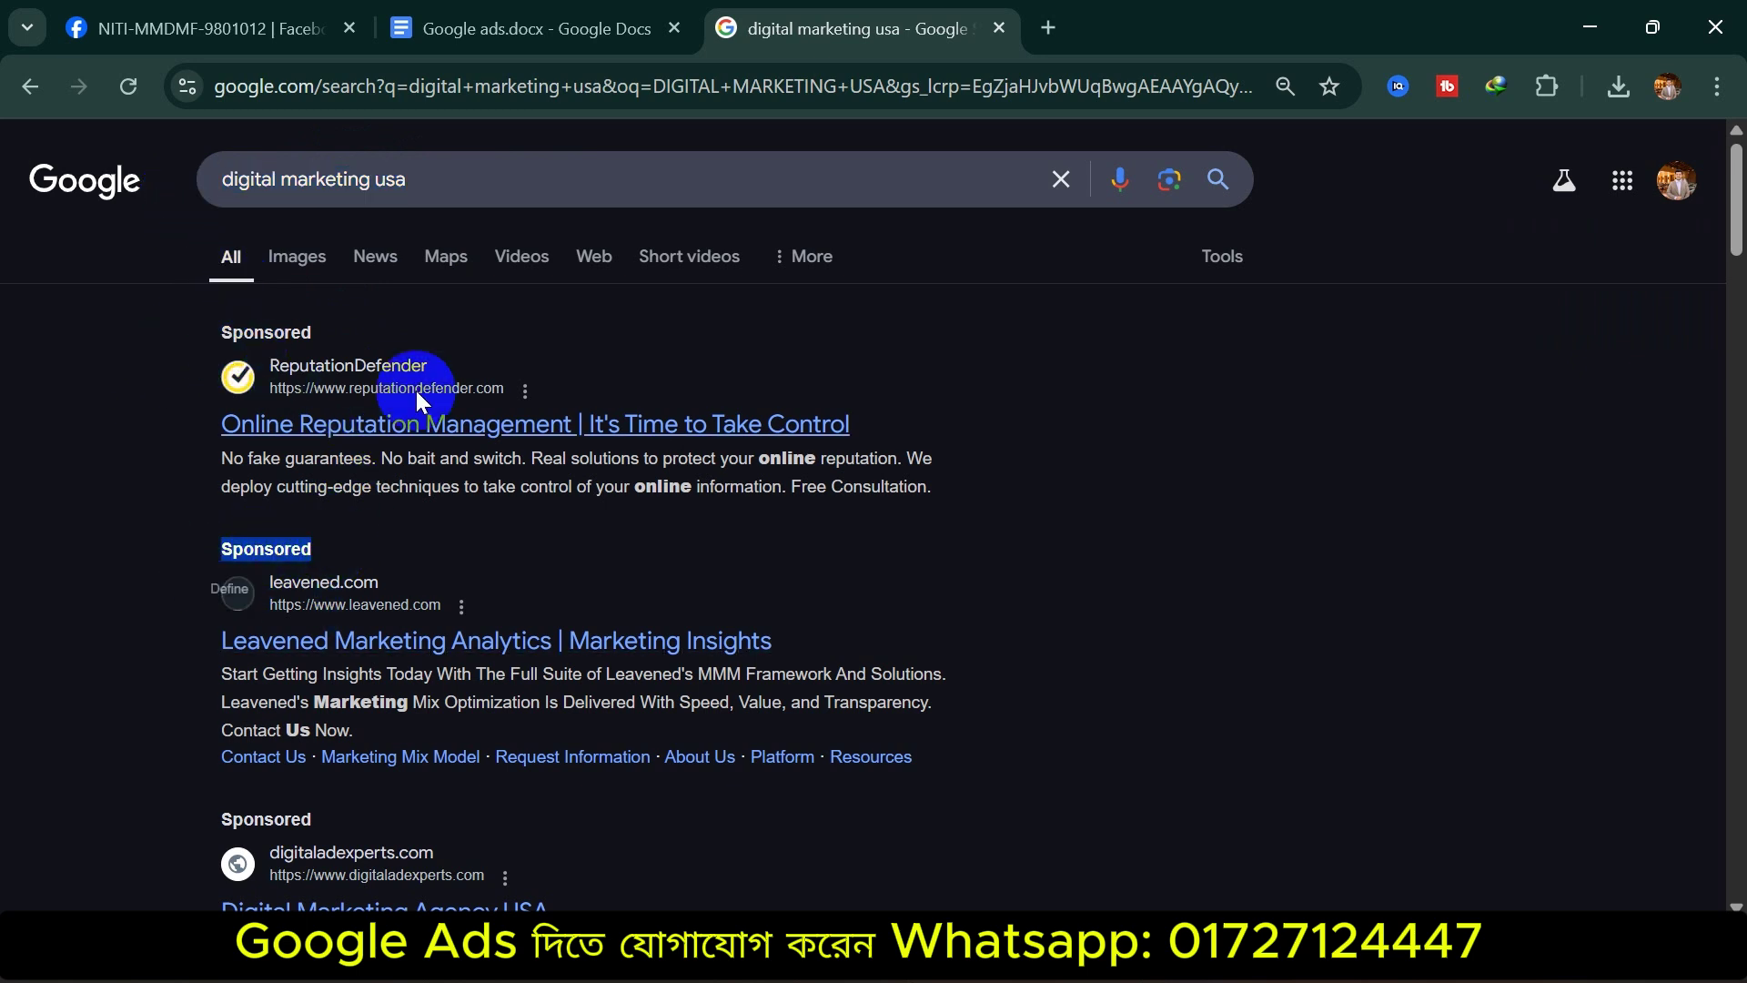
{"action": "left_click_drag", "start_coordinate": [453, 178], "coordinate": [143, 198]}
{"action": "type", "text": "BIKE SERIVE"}
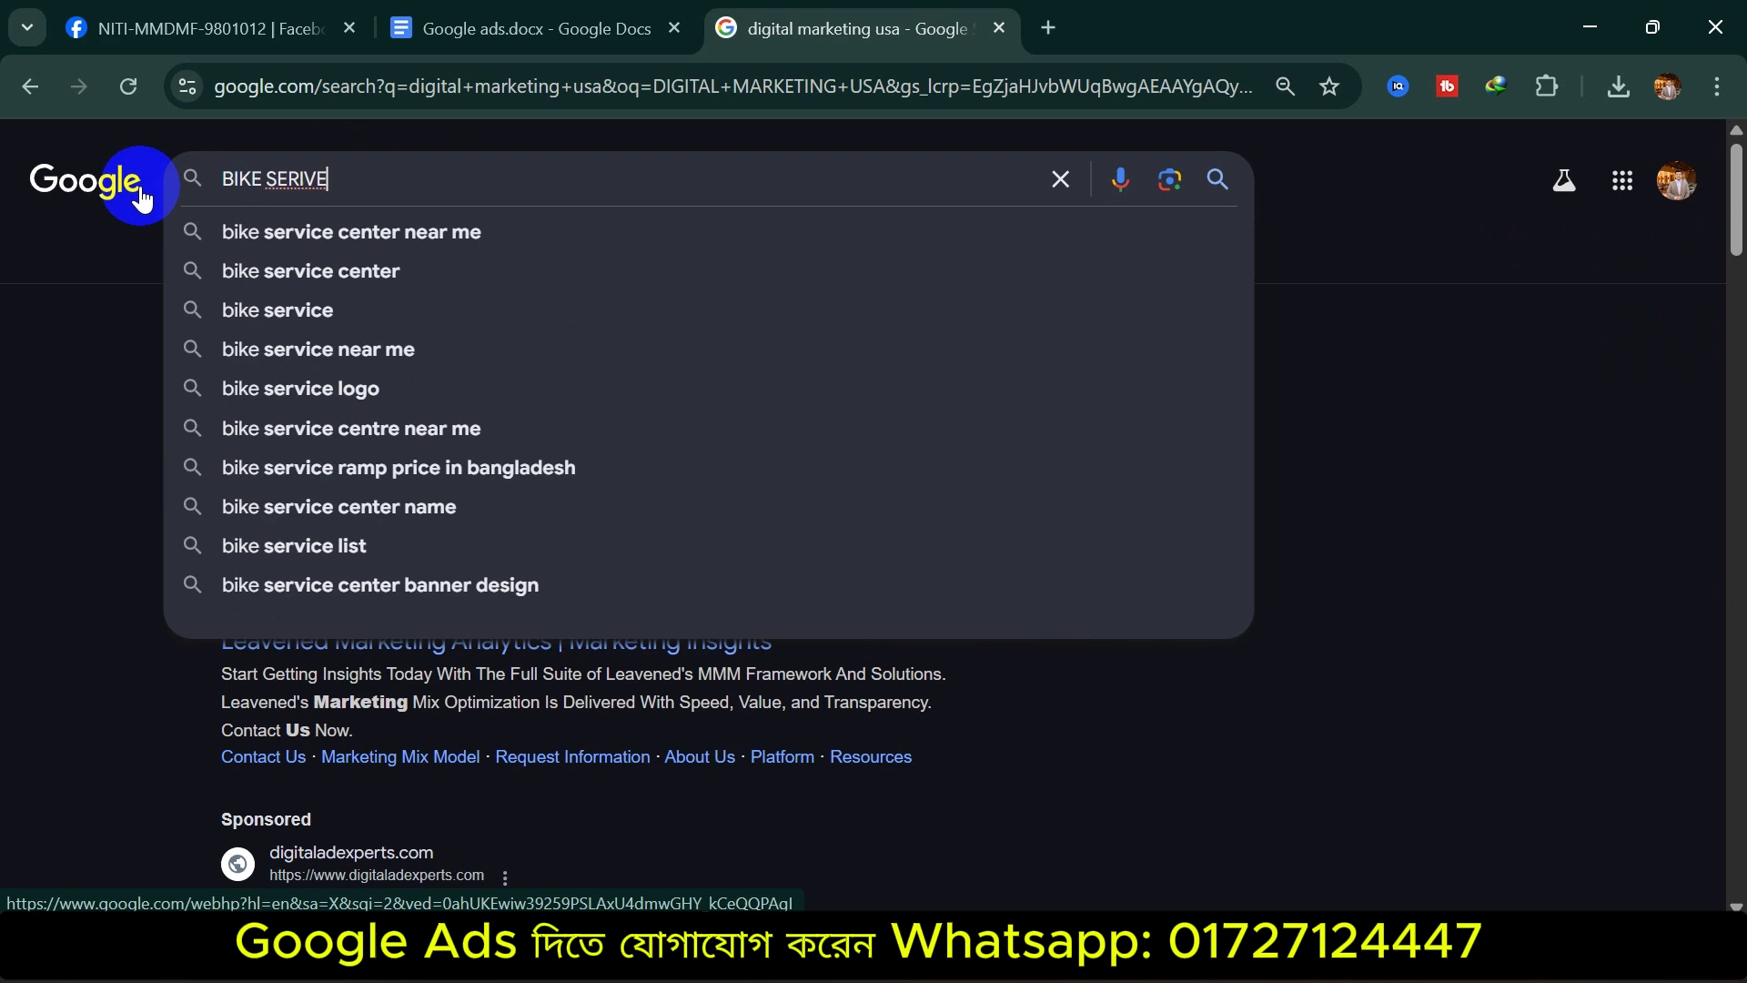
{"action": "key", "text": "BackSpace"}
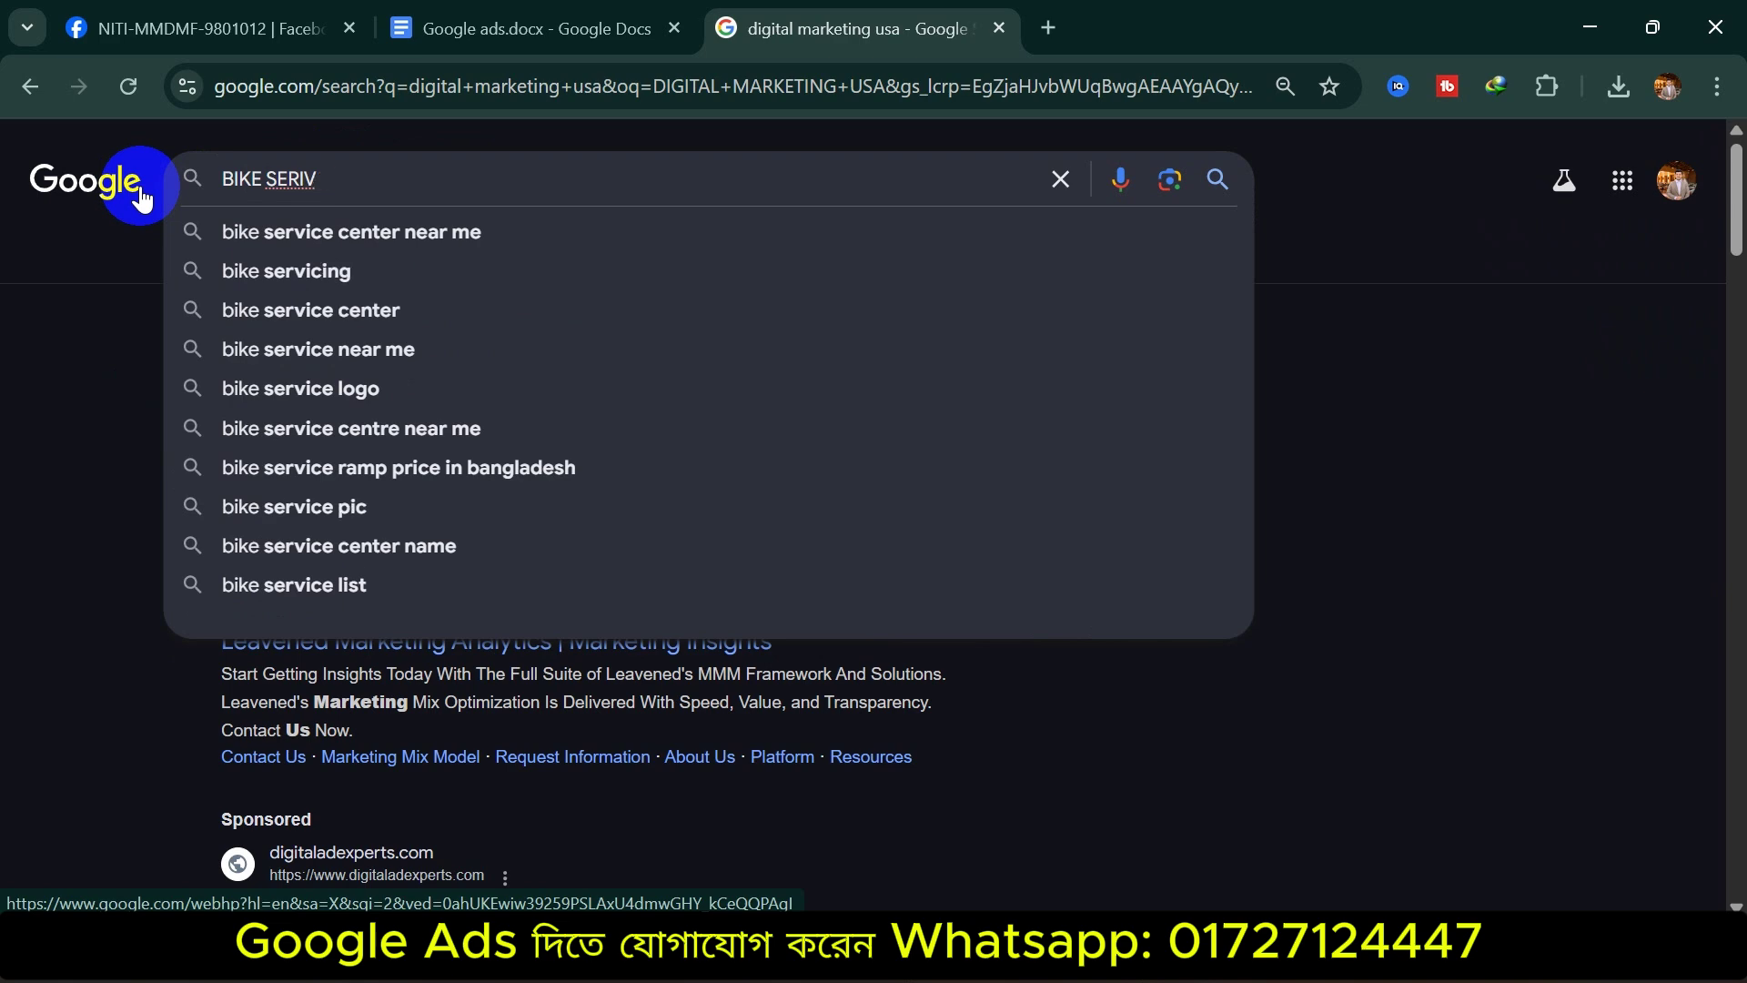
{"action": "type", "text": "CE"}
{"action": "key", "text": "Return"}
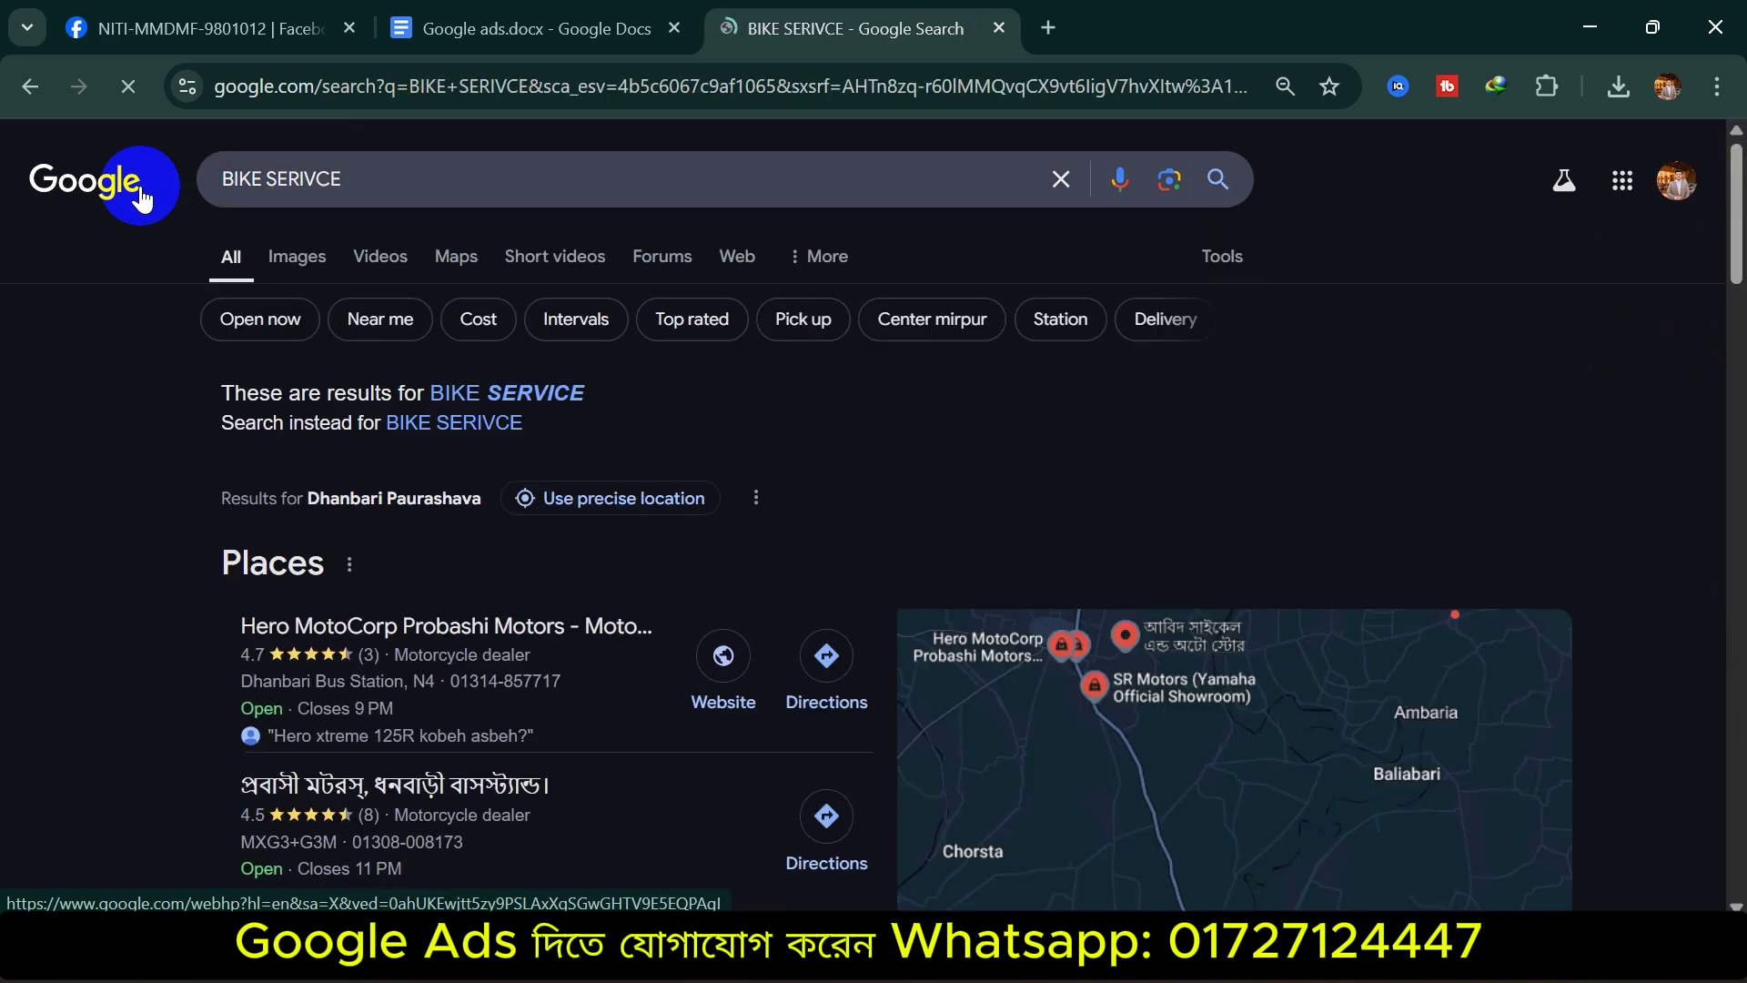
{"action": "scroll", "coordinate": [741, 650], "scroll_direction": "down", "scroll_amount": 20}
{"action": "scroll", "coordinate": [356, 609], "scroll_direction": "up", "scroll_amount": 5}
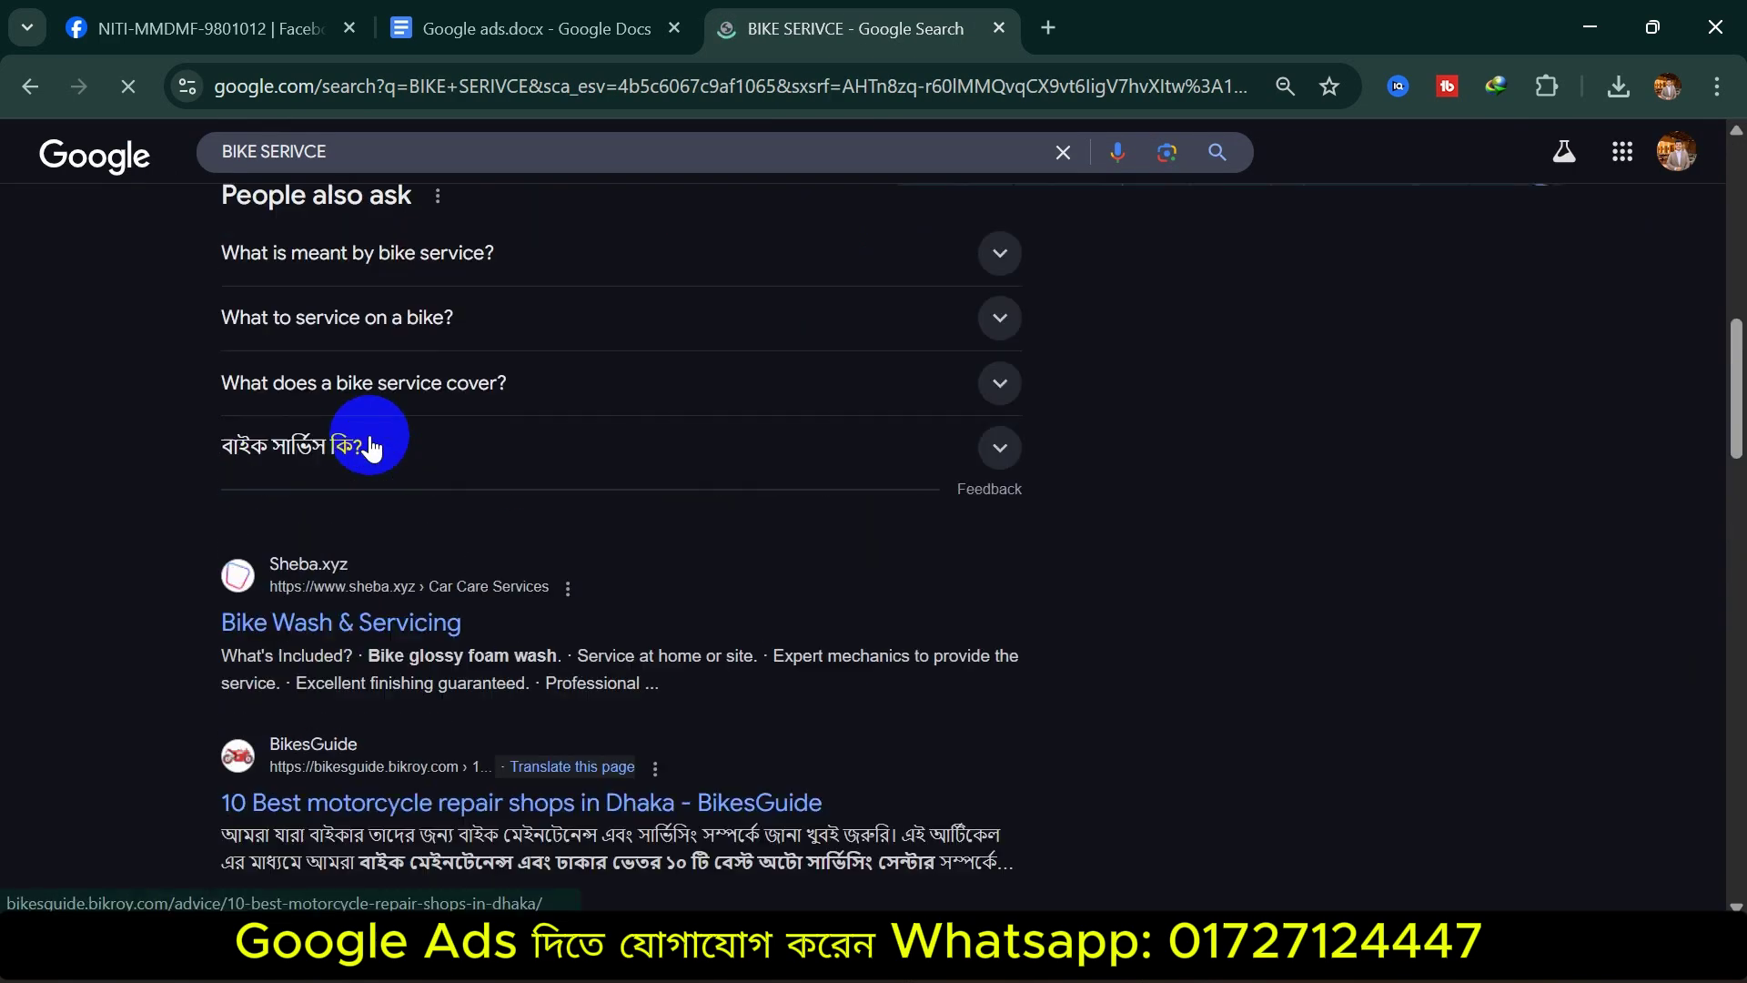
Append USA to search 'BIKE SERIVCE USA', review the results, and reselect the query
{"action": "left_click", "coordinate": [462, 162]}
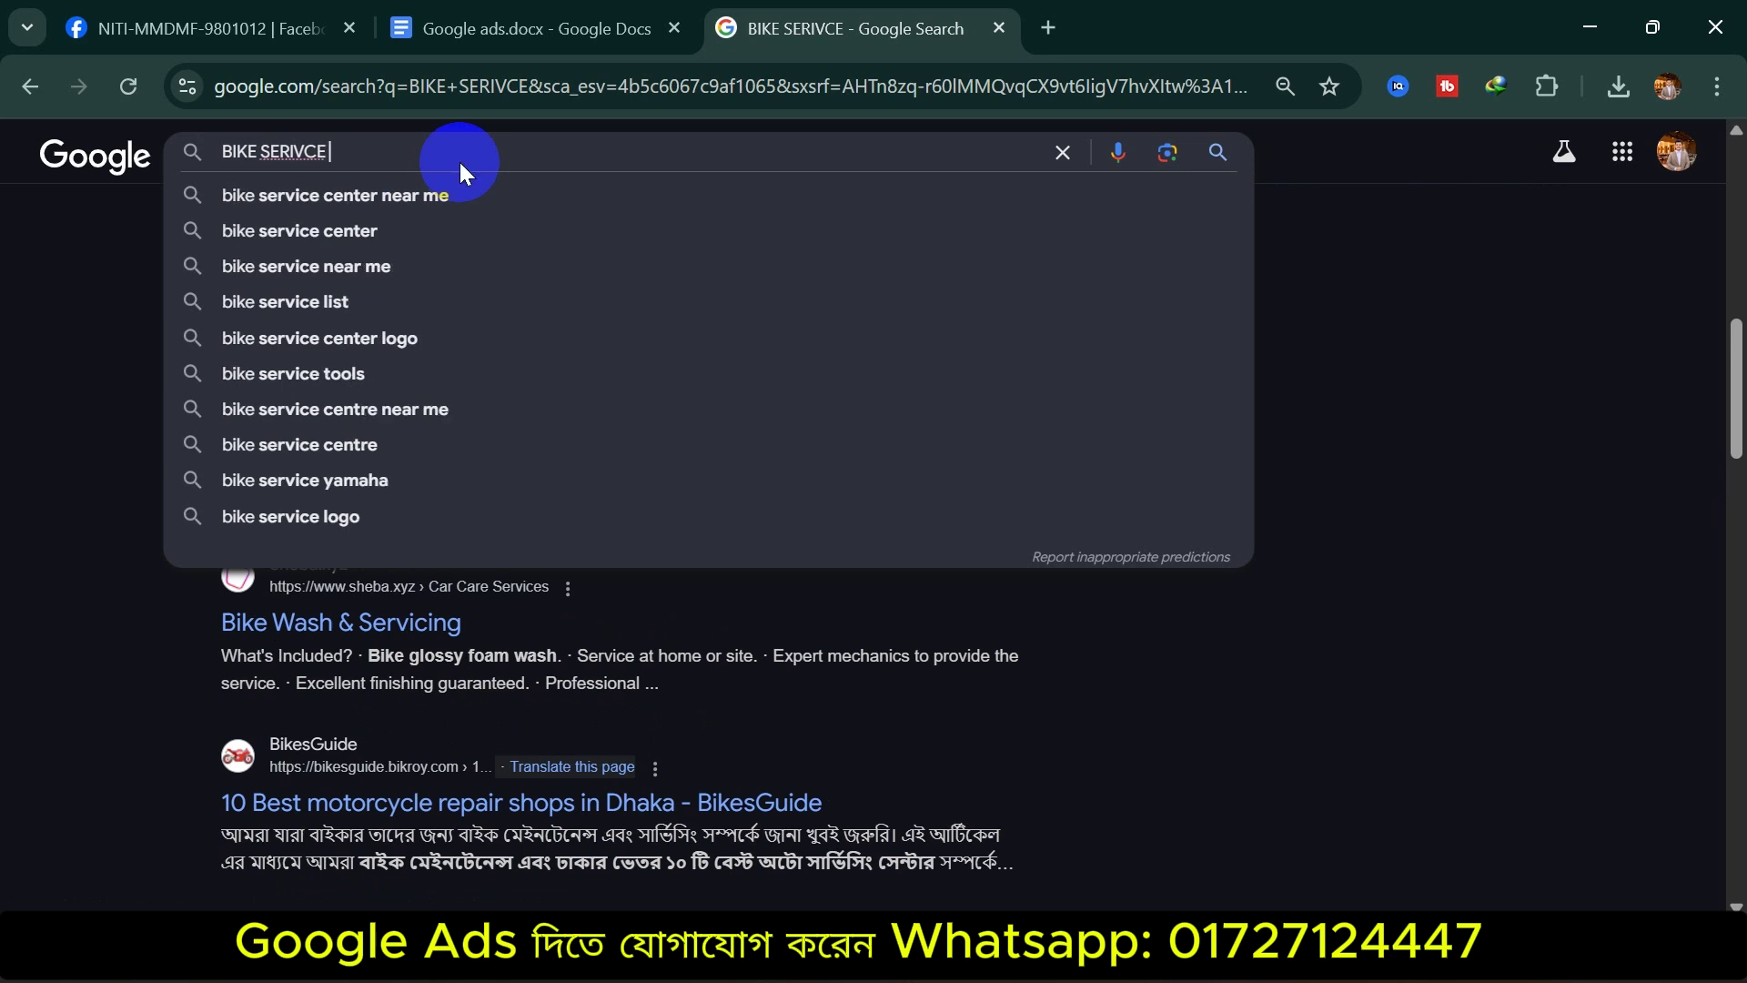
{"action": "type", "text": "USA"}
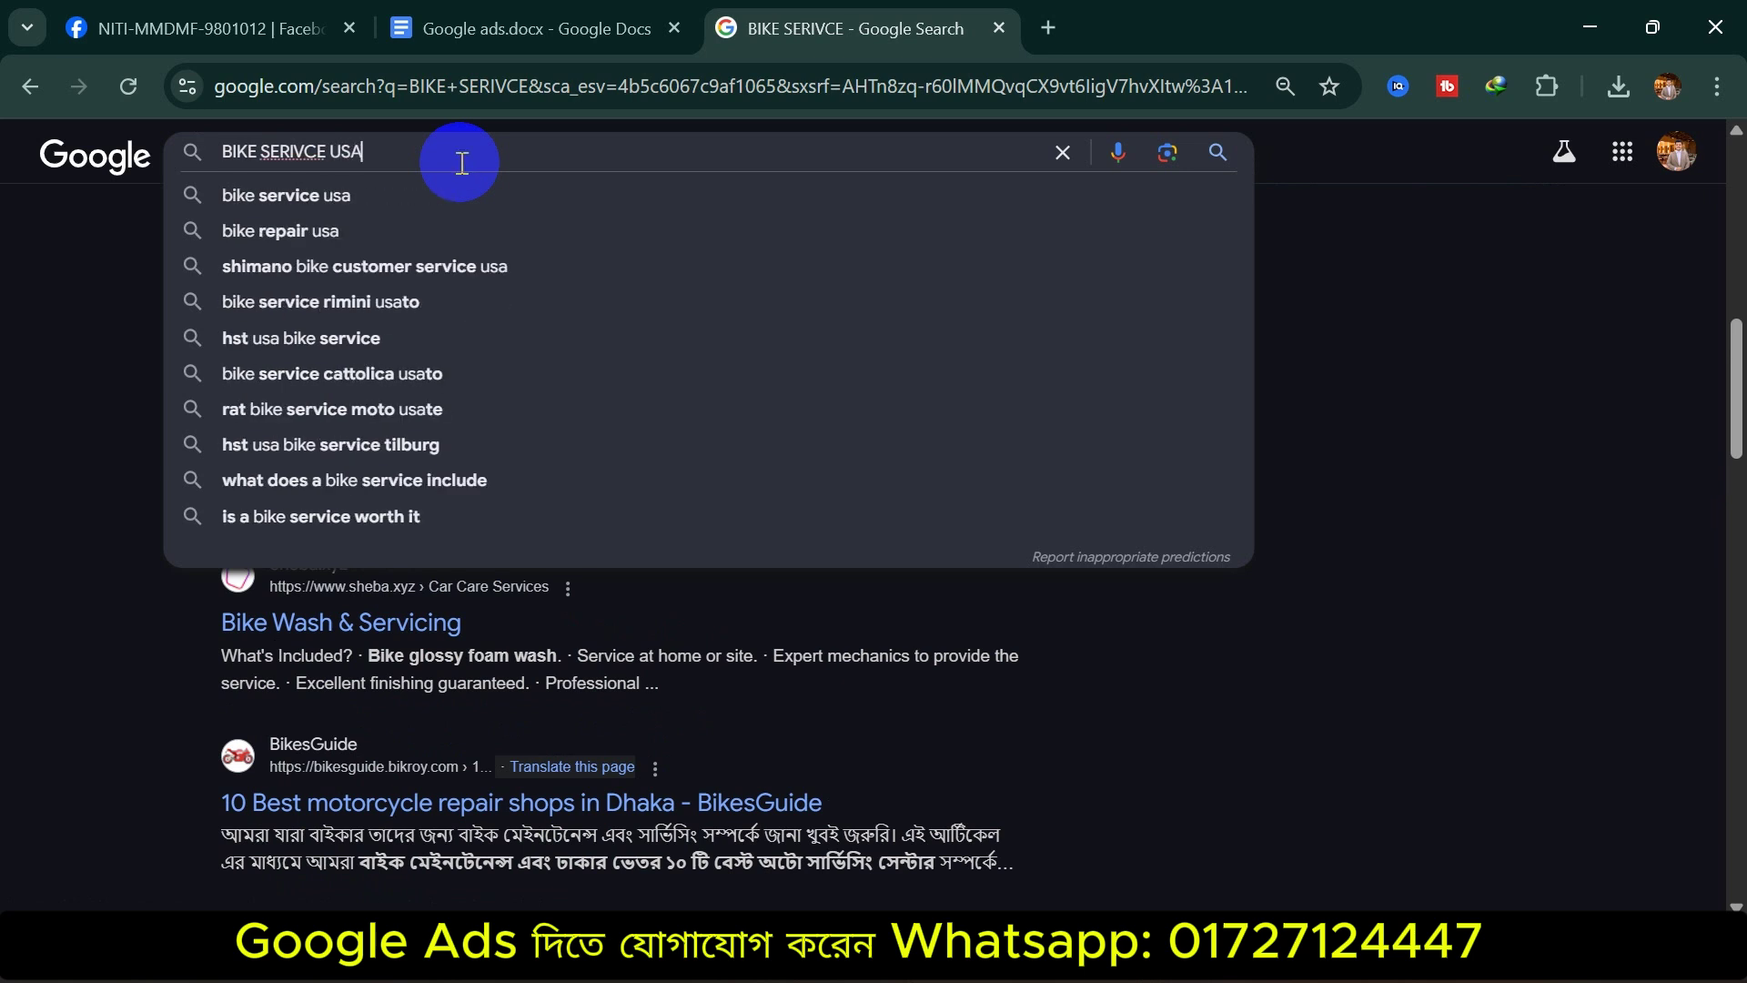
{"action": "key", "text": "Return"}
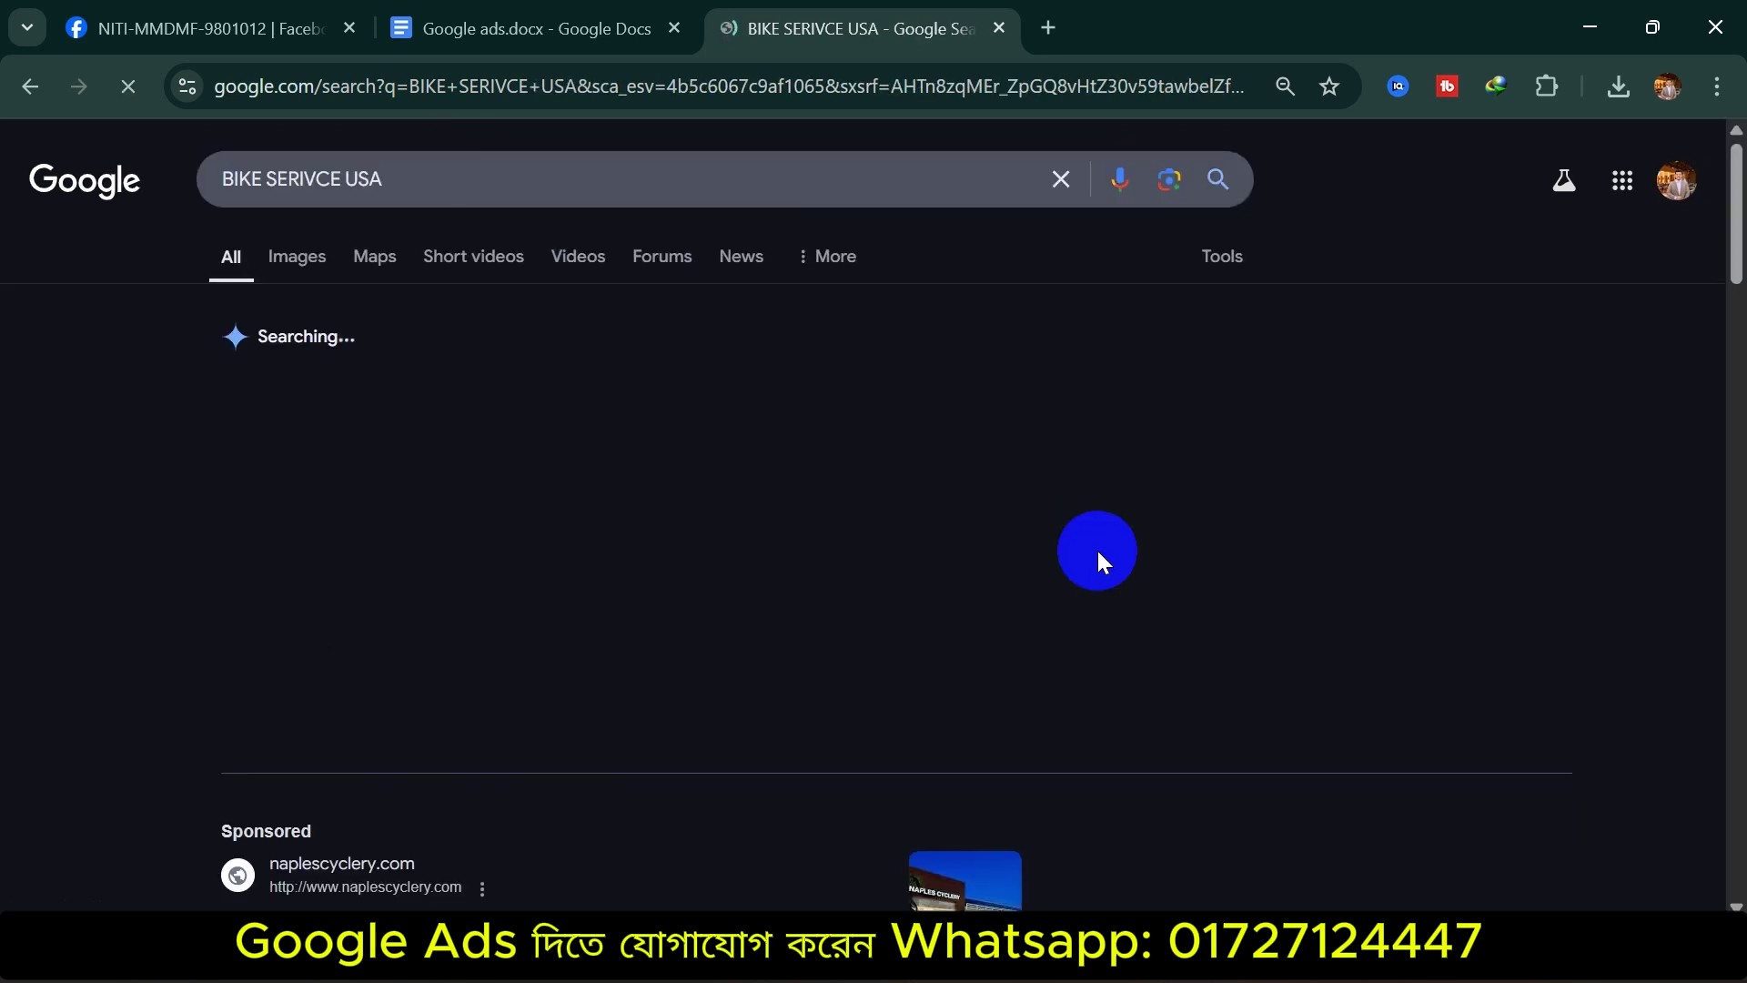
{"action": "scroll", "coordinate": [770, 526], "scroll_direction": "down", "scroll_amount": 5}
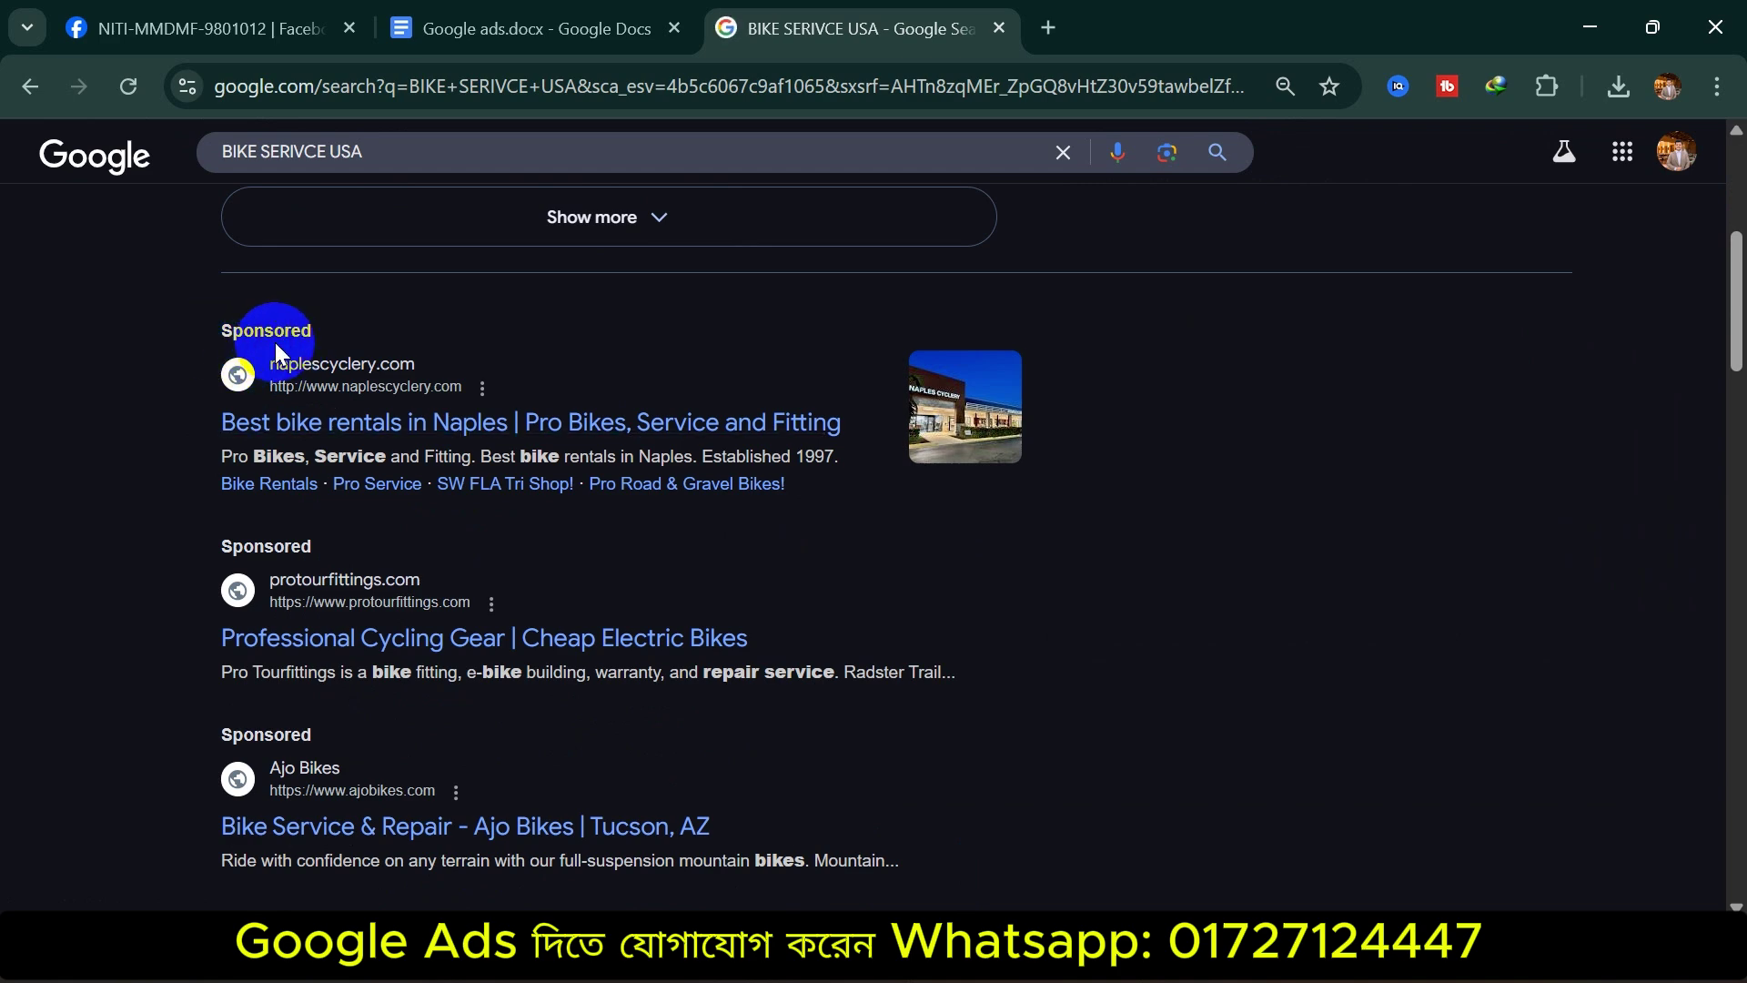
{"action": "scroll", "coordinate": [506, 515], "scroll_direction": "up", "scroll_amount": 5}
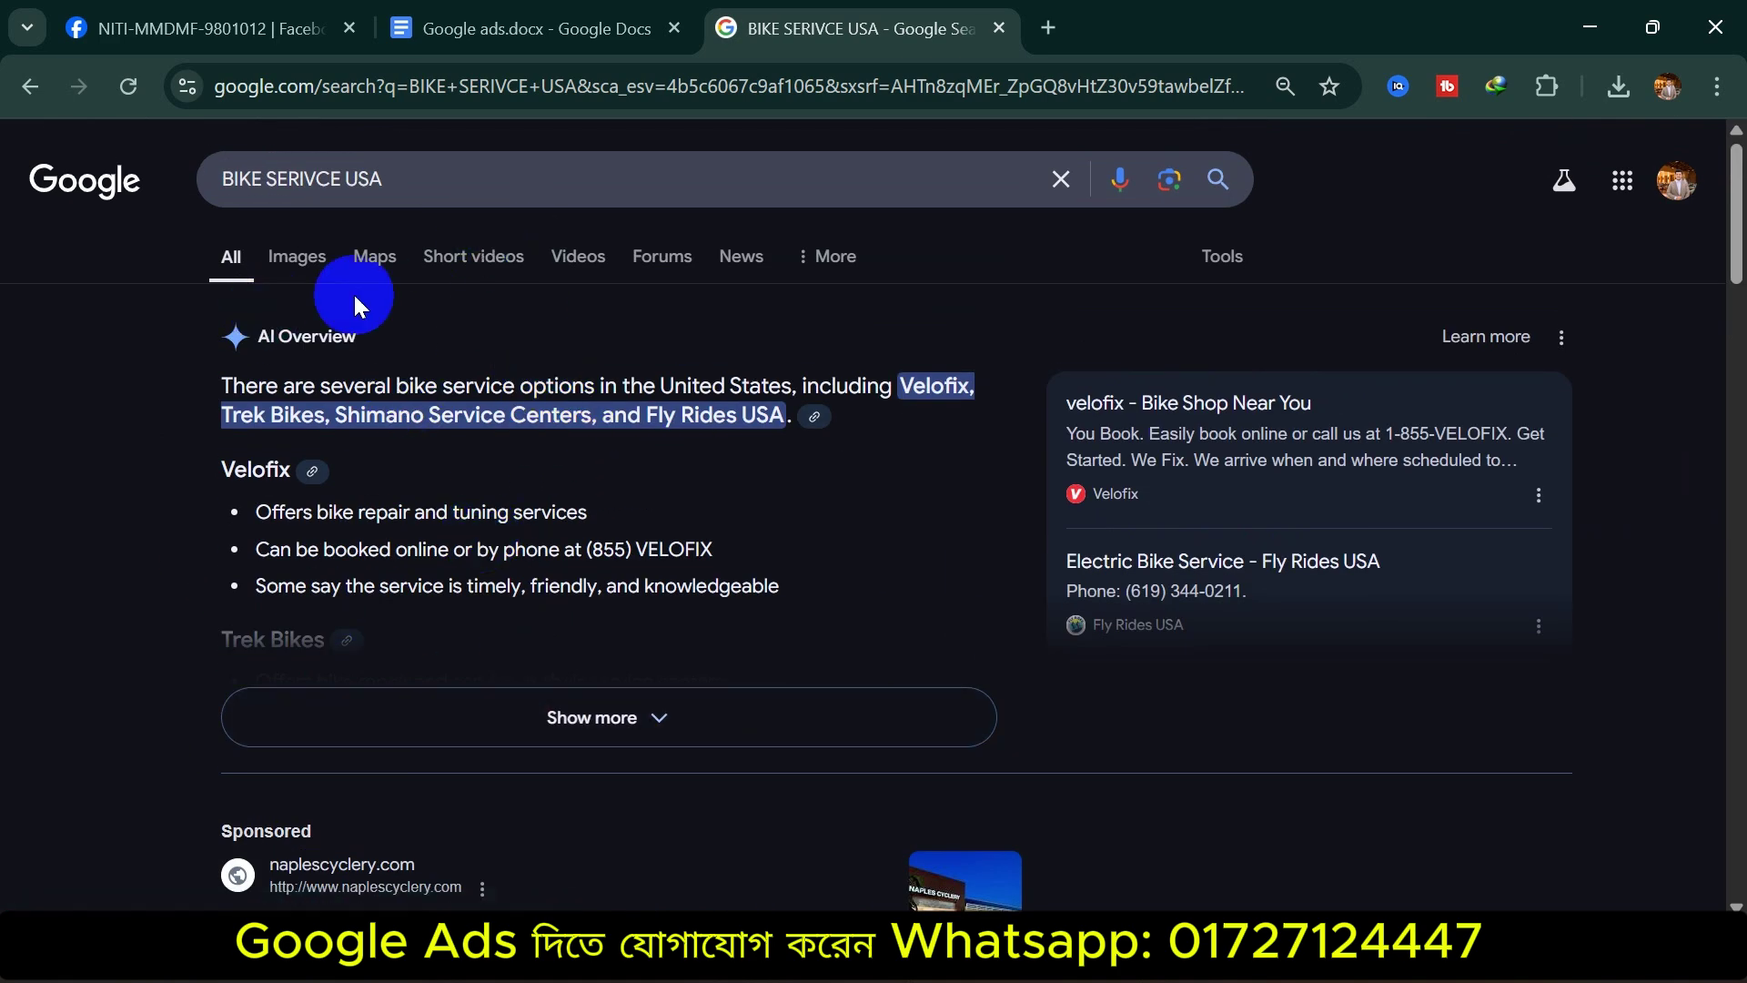
{"action": "left_click_drag", "start_coordinate": [391, 180], "coordinate": [189, 211]}
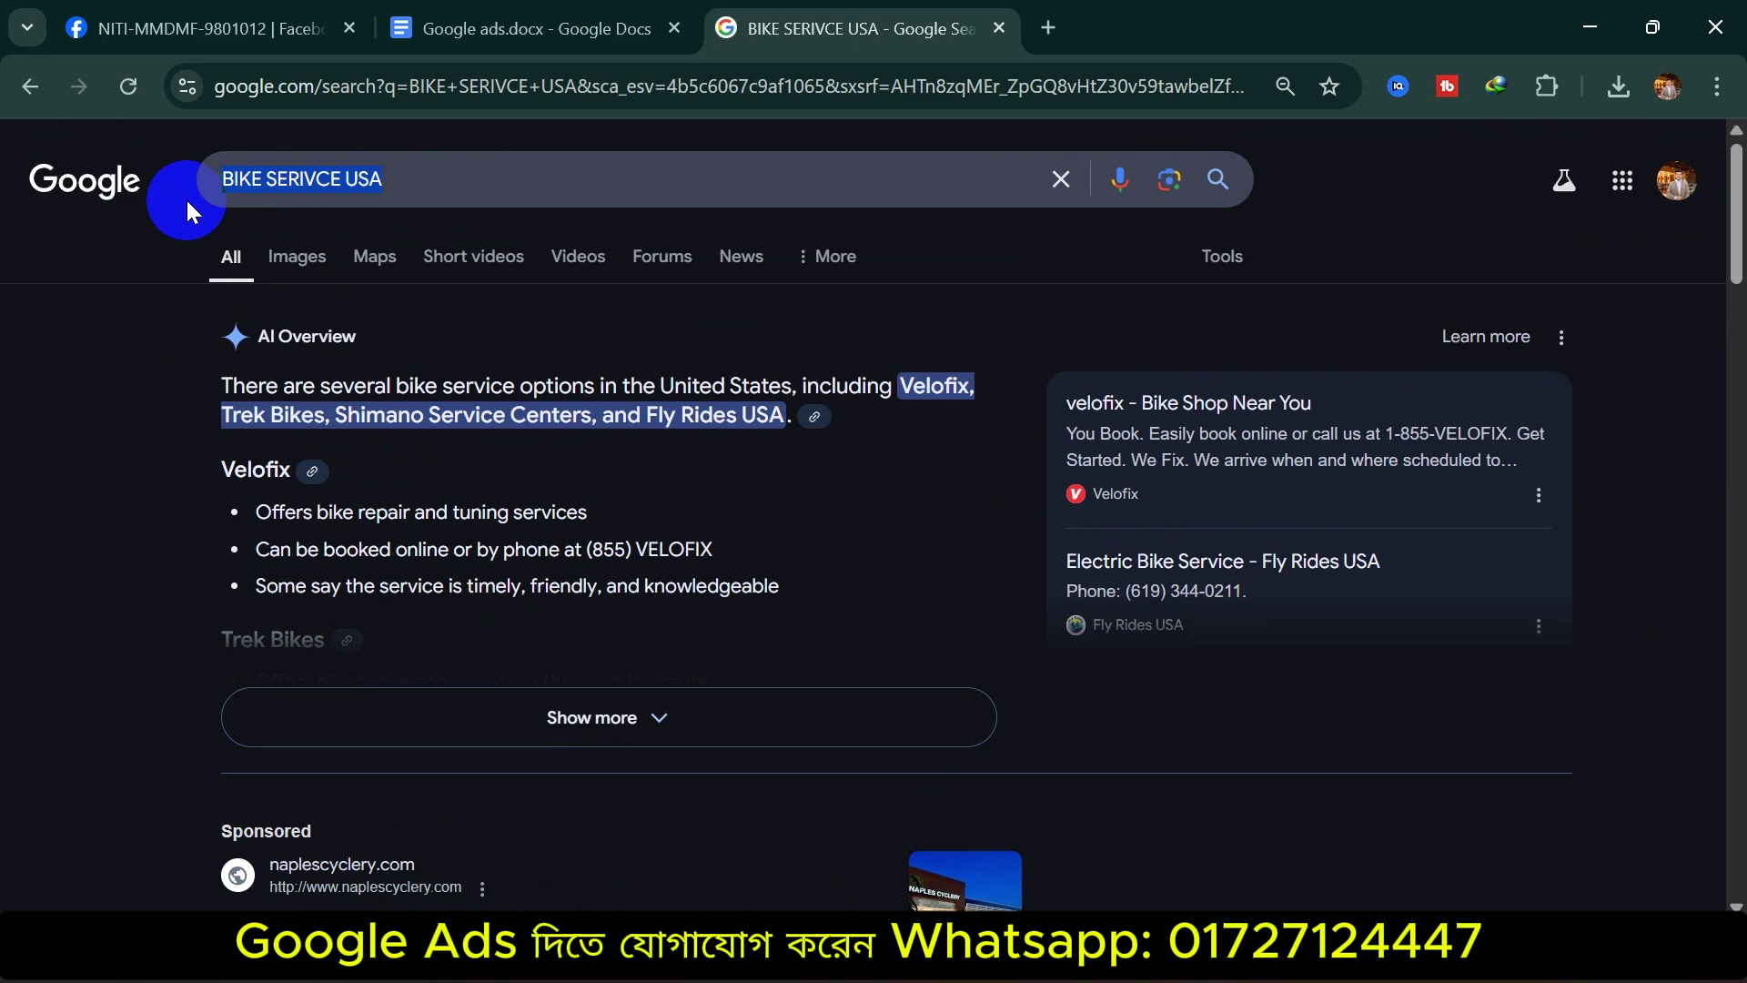
Replace the query with 'laptop service usa', fixing the typos, and run the search
{"action": "type", "text": "LAPOT"}
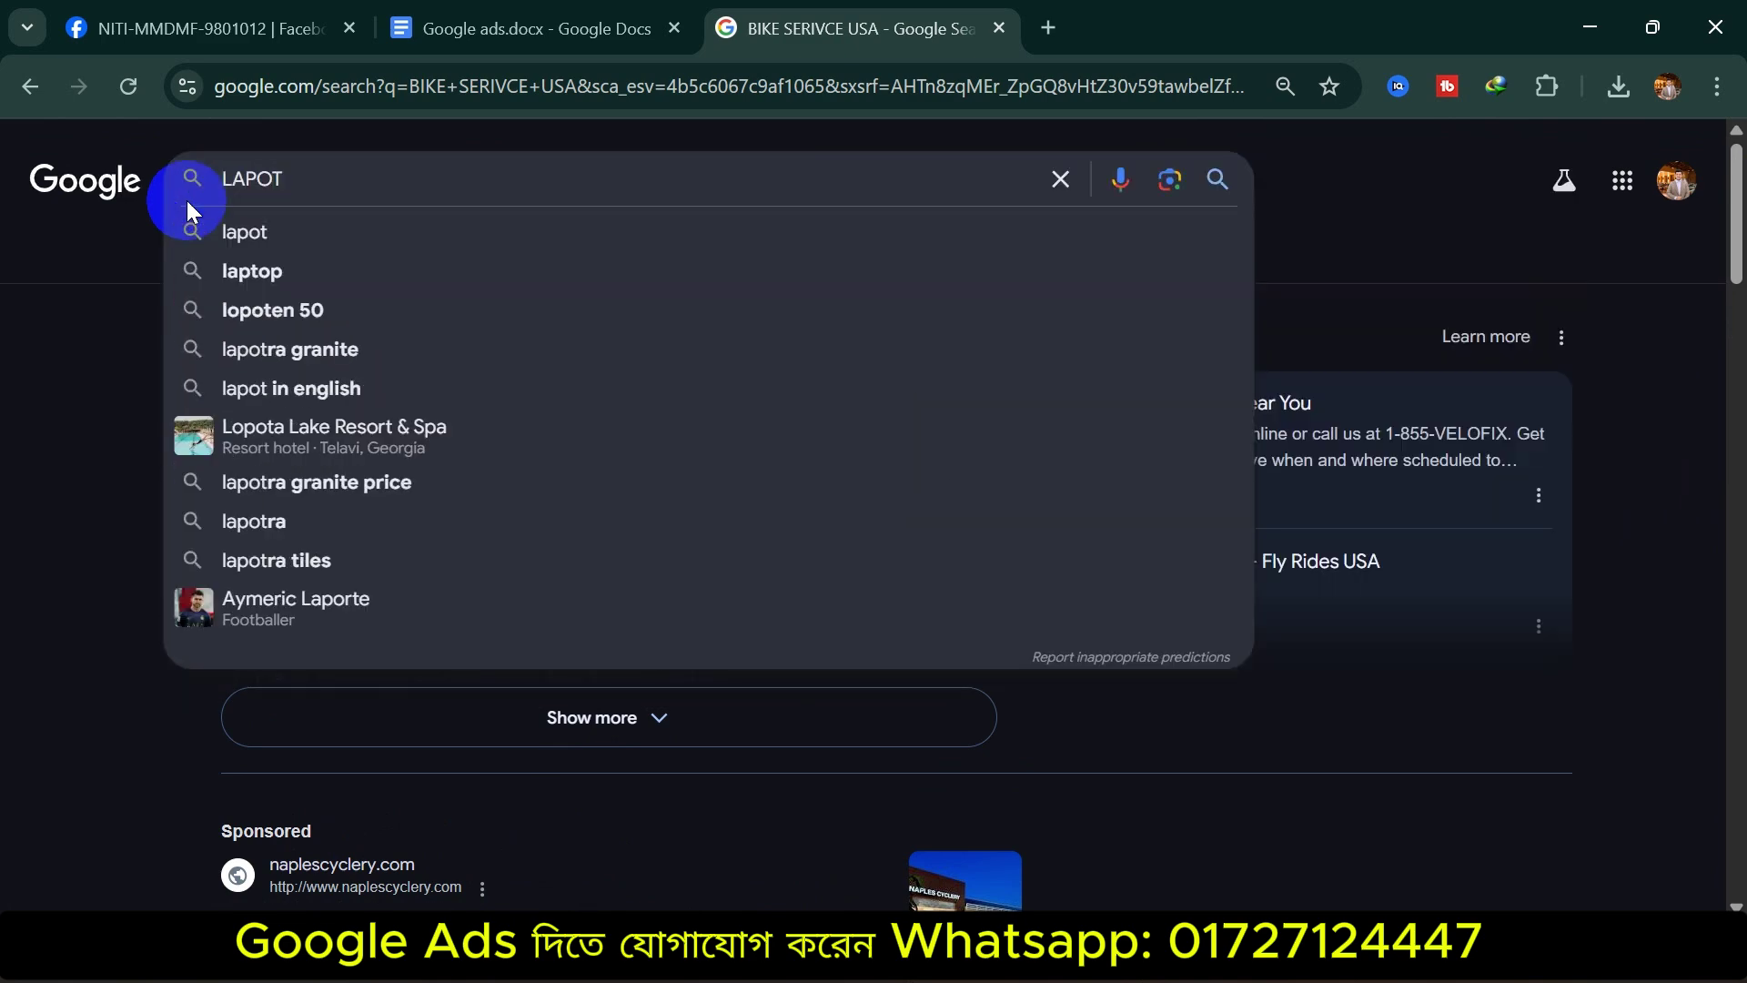
{"action": "key", "text": "BackSpace"}
{"action": "key", "text": "BackSpace"}
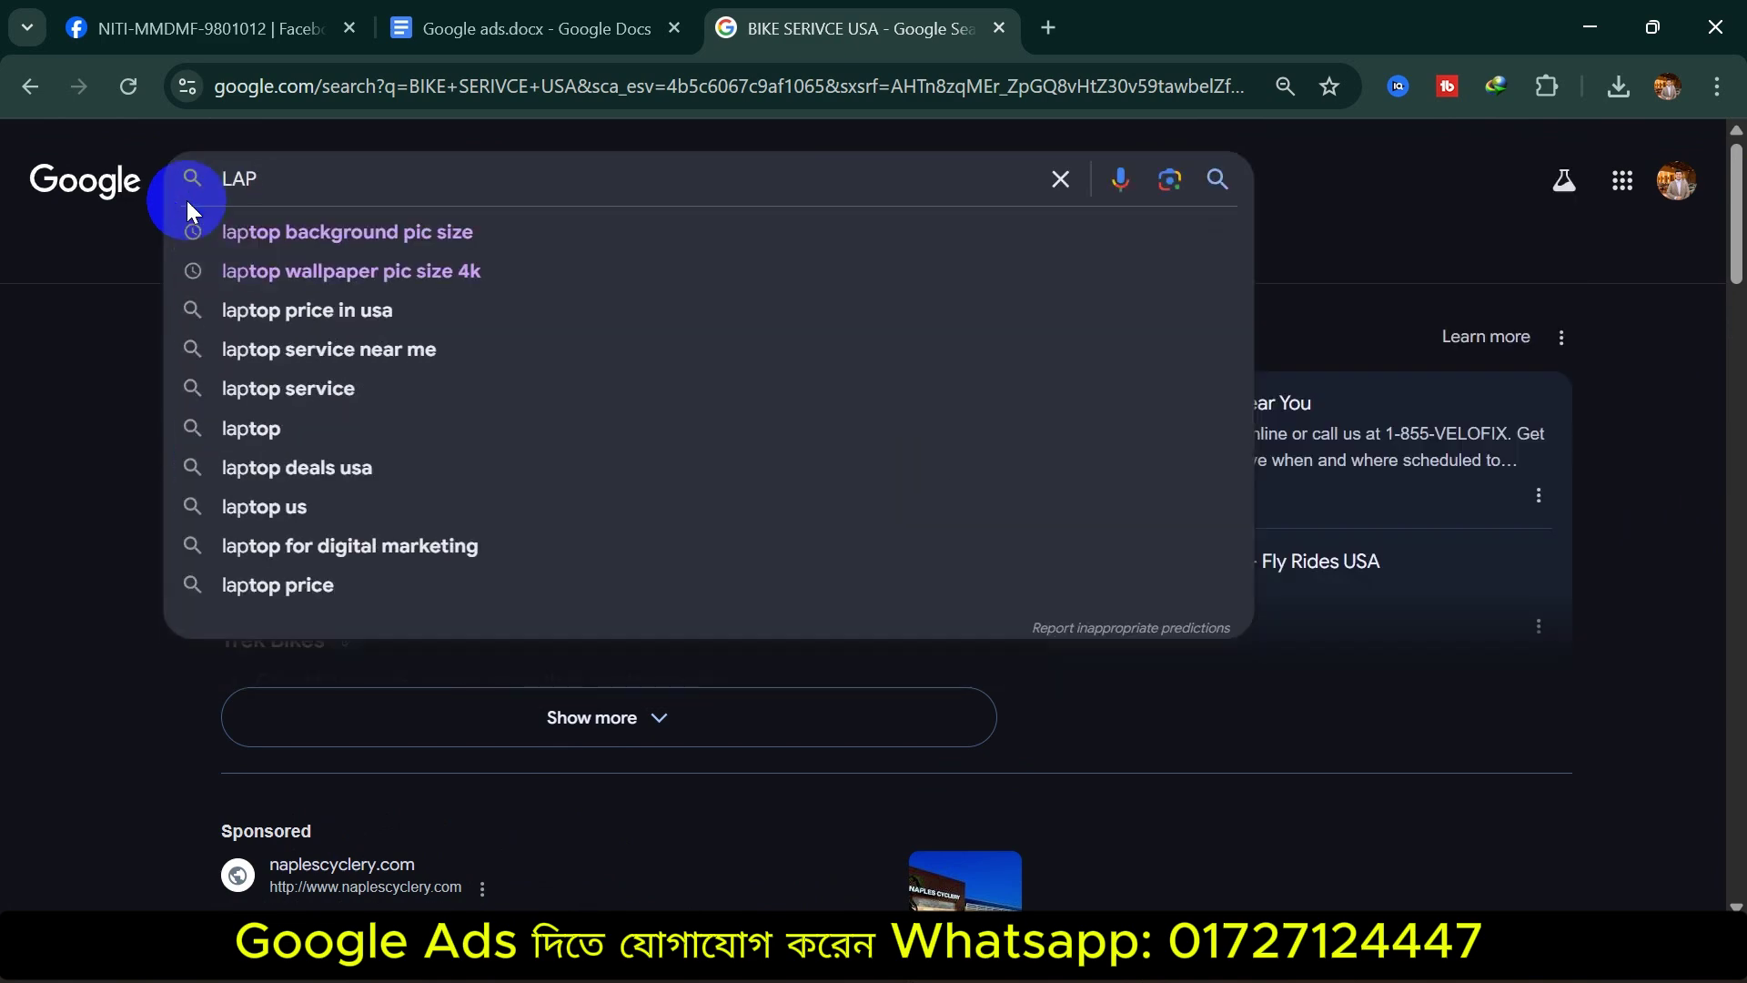
{"action": "type", "text": "TOP SER"}
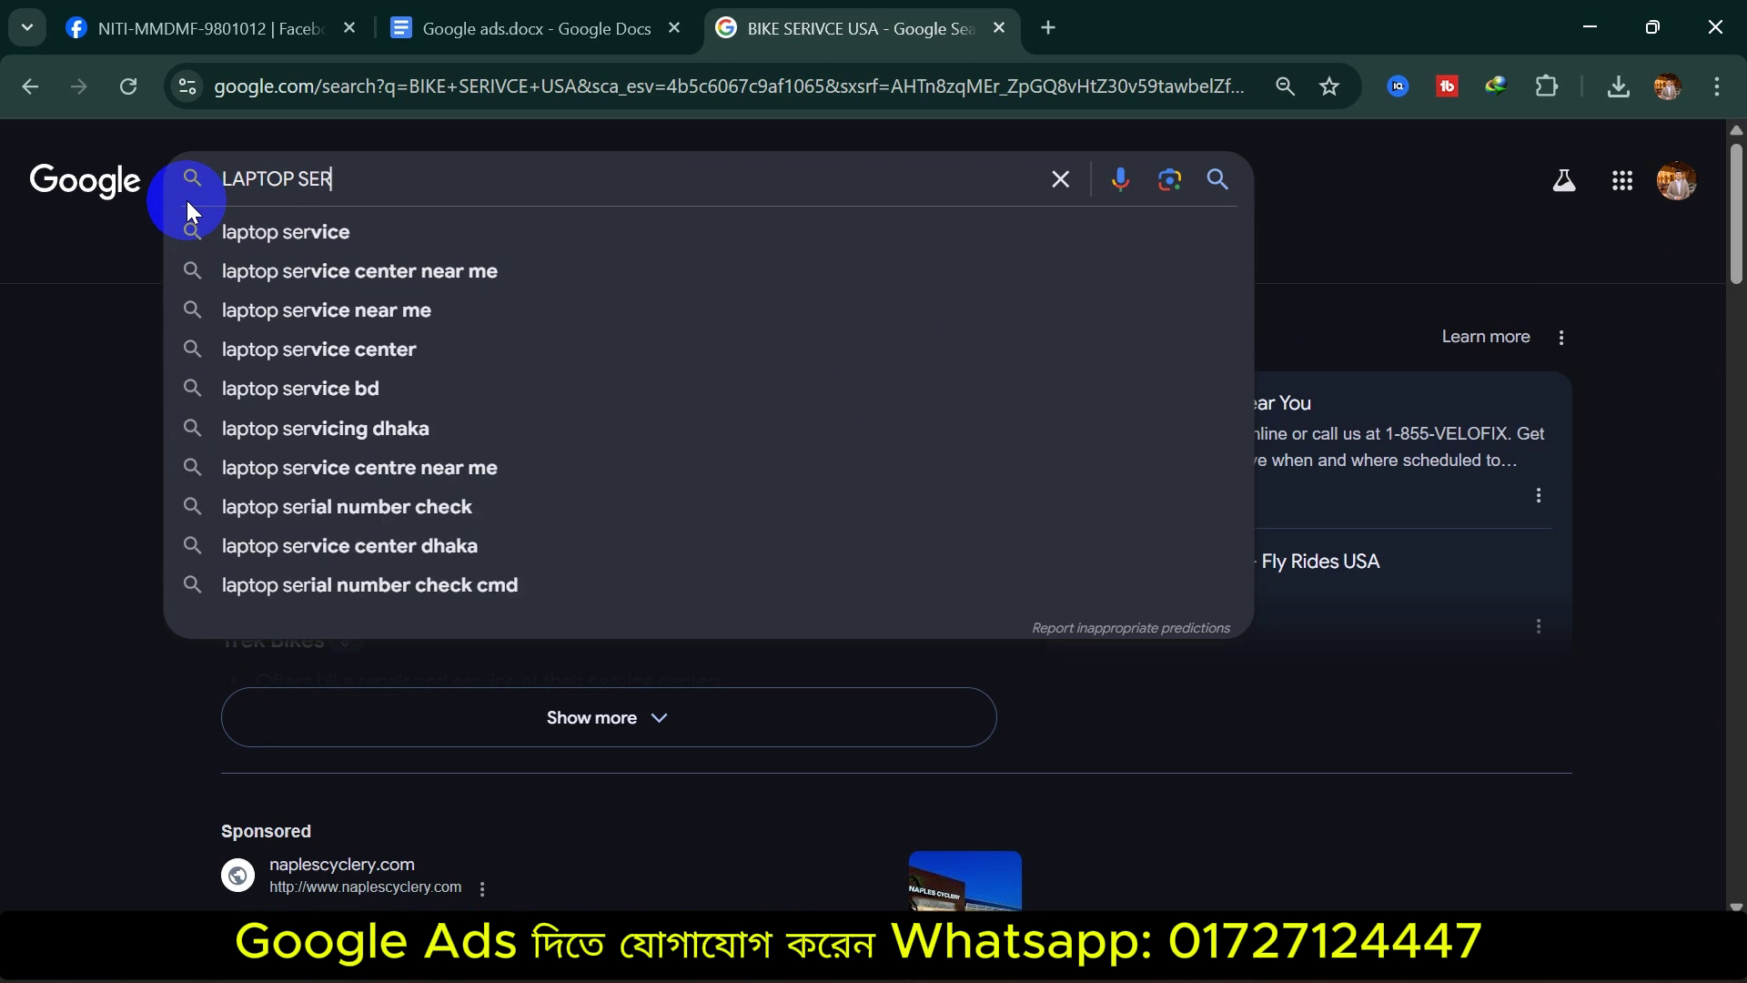
{"action": "type", "text": "IVE"}
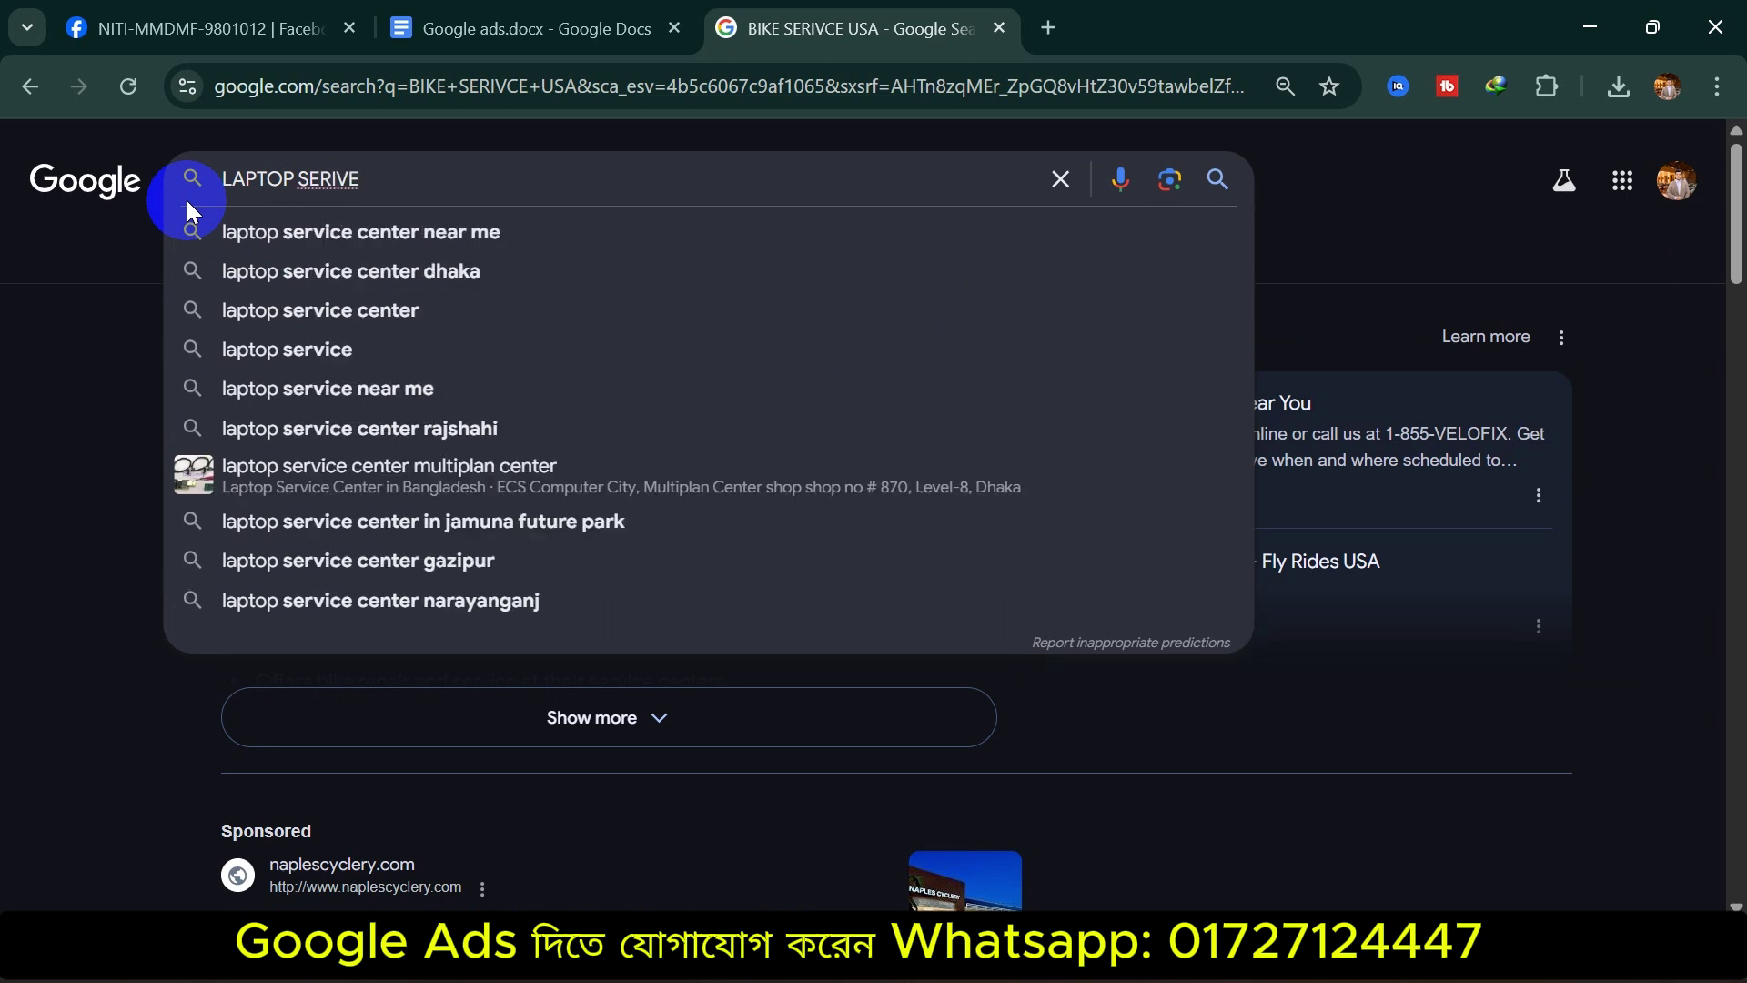
{"action": "key", "text": "BackSpace"}
{"action": "key", "text": "BackSpace"}
{"action": "key", "text": "BackSpace"}
{"action": "key", "text": "BackSpace"}
{"action": "key", "text": "BackSpace"}
{"action": "key", "text": "BackSpace"}
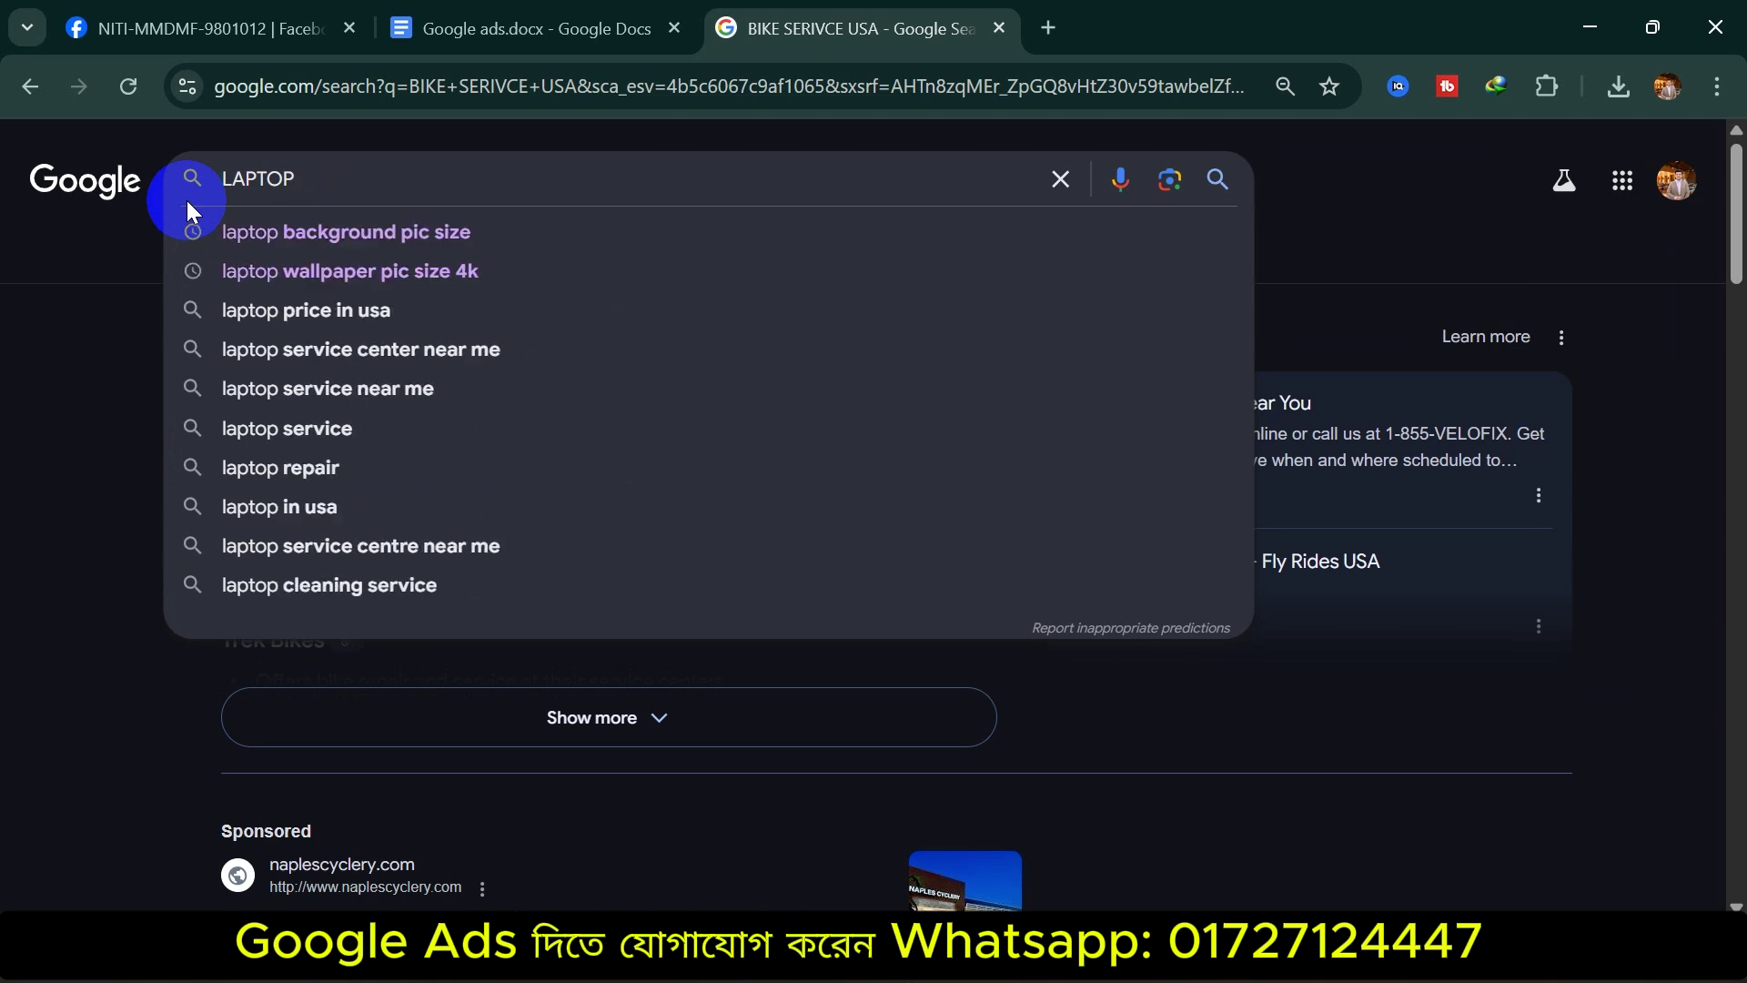
{"action": "key", "text": "BackSpace"}
{"action": "key", "text": "BackSpace"}
{"action": "key", "text": "BackSpace"}
{"action": "key", "text": "BackSpace"}
{"action": "key", "text": "BackSpace"}
{"action": "key", "text": "BackSpace"}
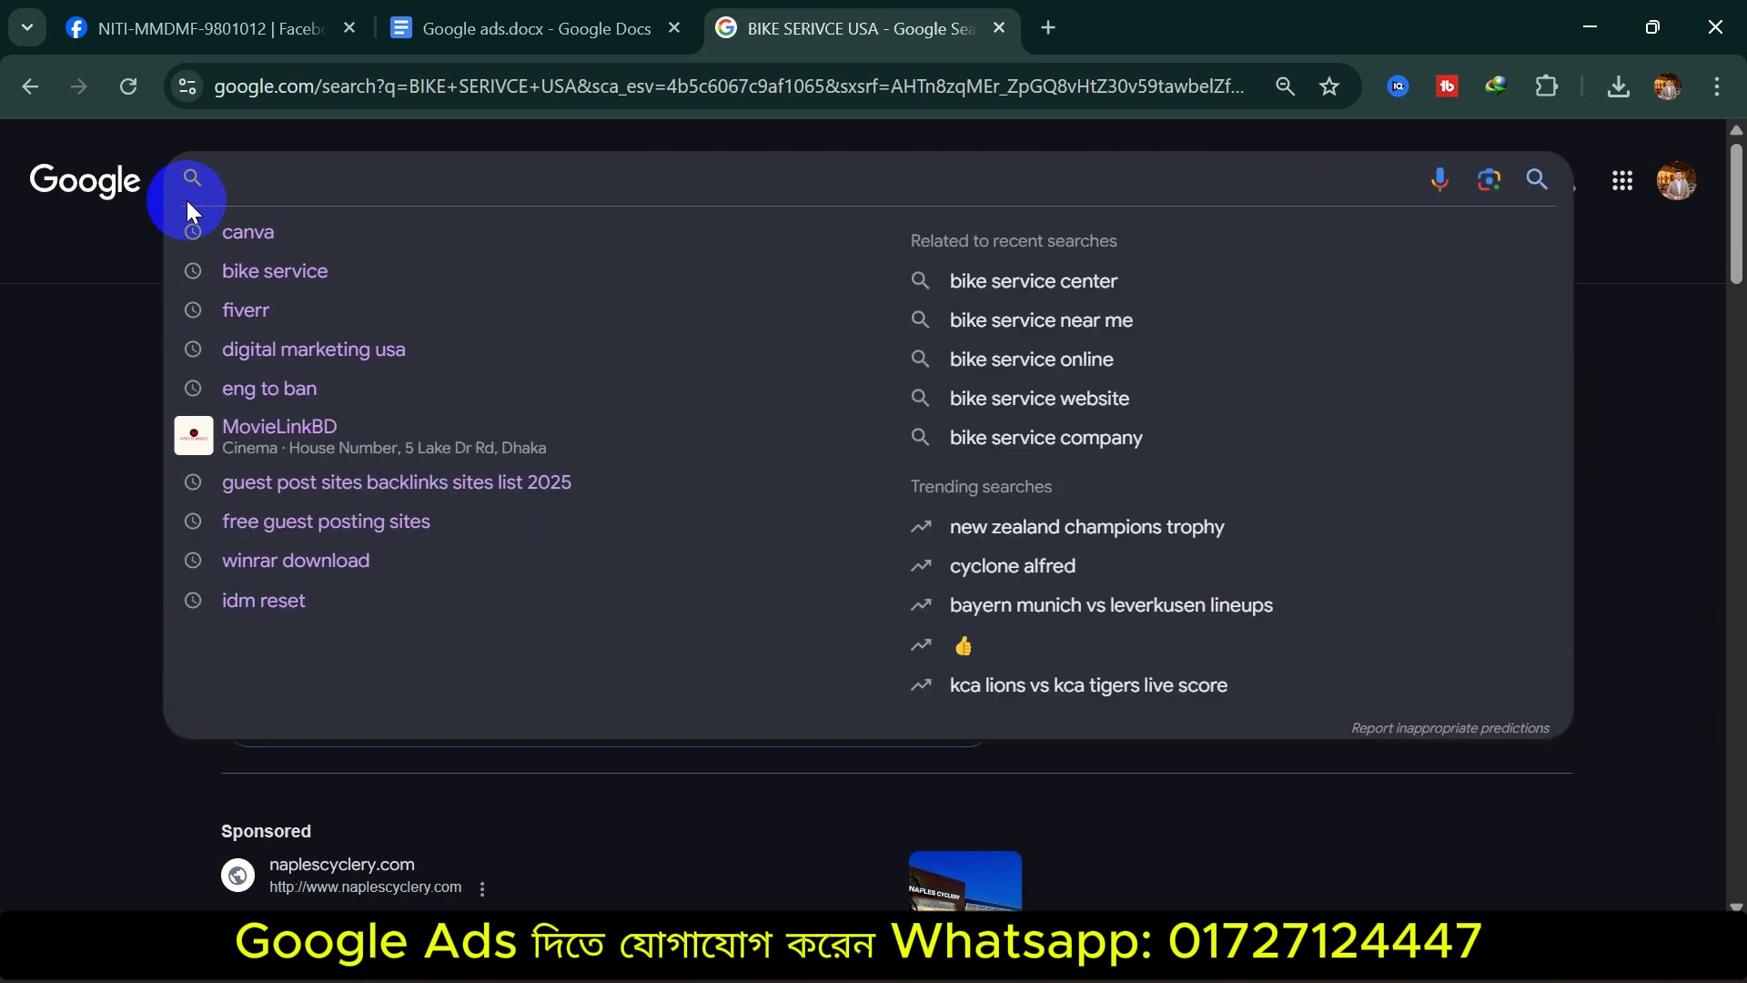
{"action": "type", "text": "laptop servo"}
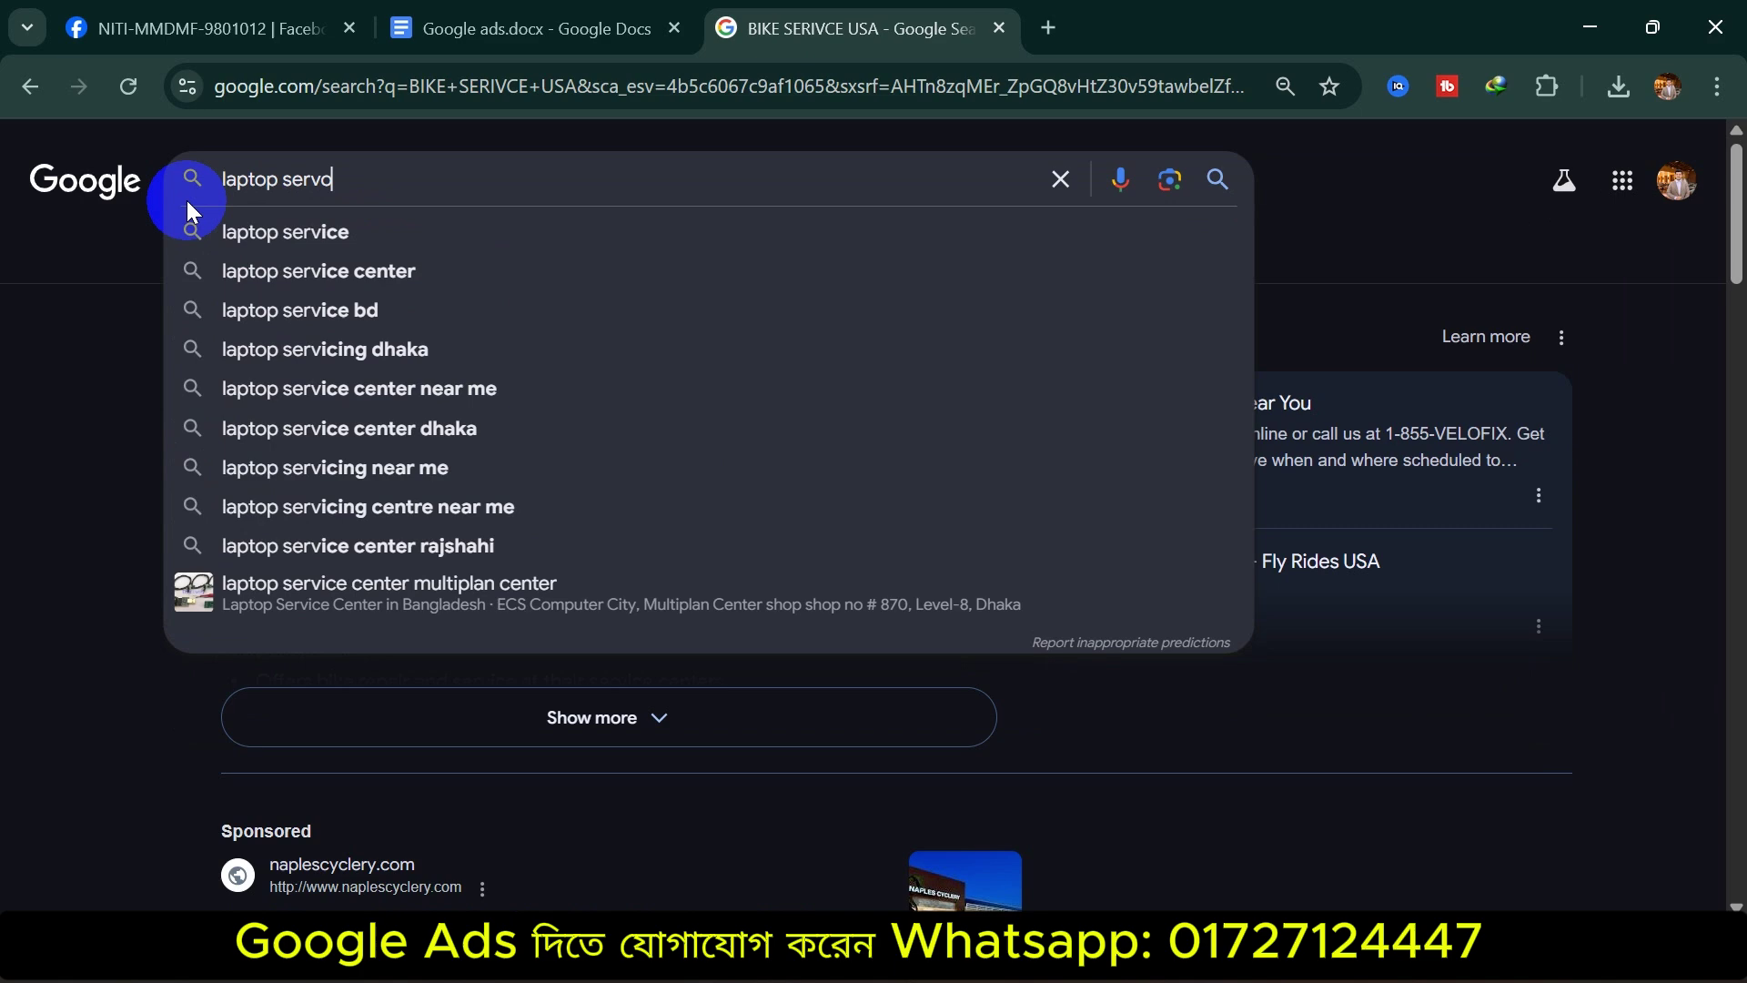
{"action": "key", "text": "BackSpace"}
{"action": "type", "text": "ice usa"}
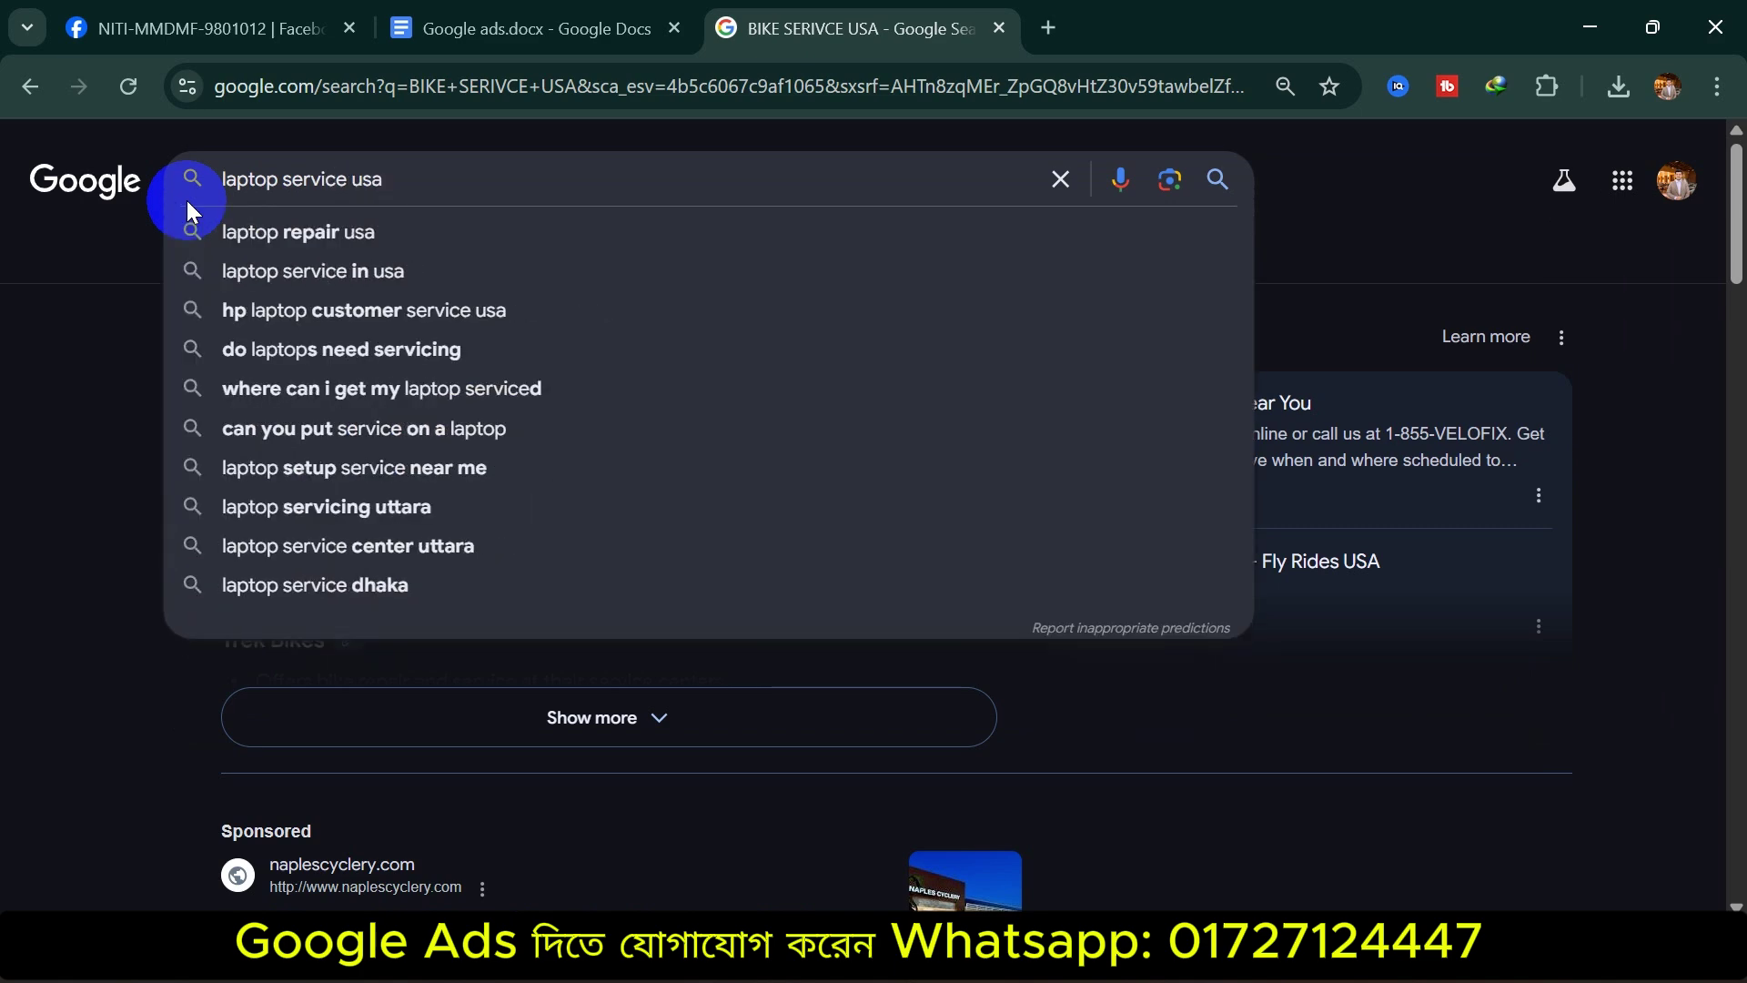
{"action": "key", "text": "Return"}
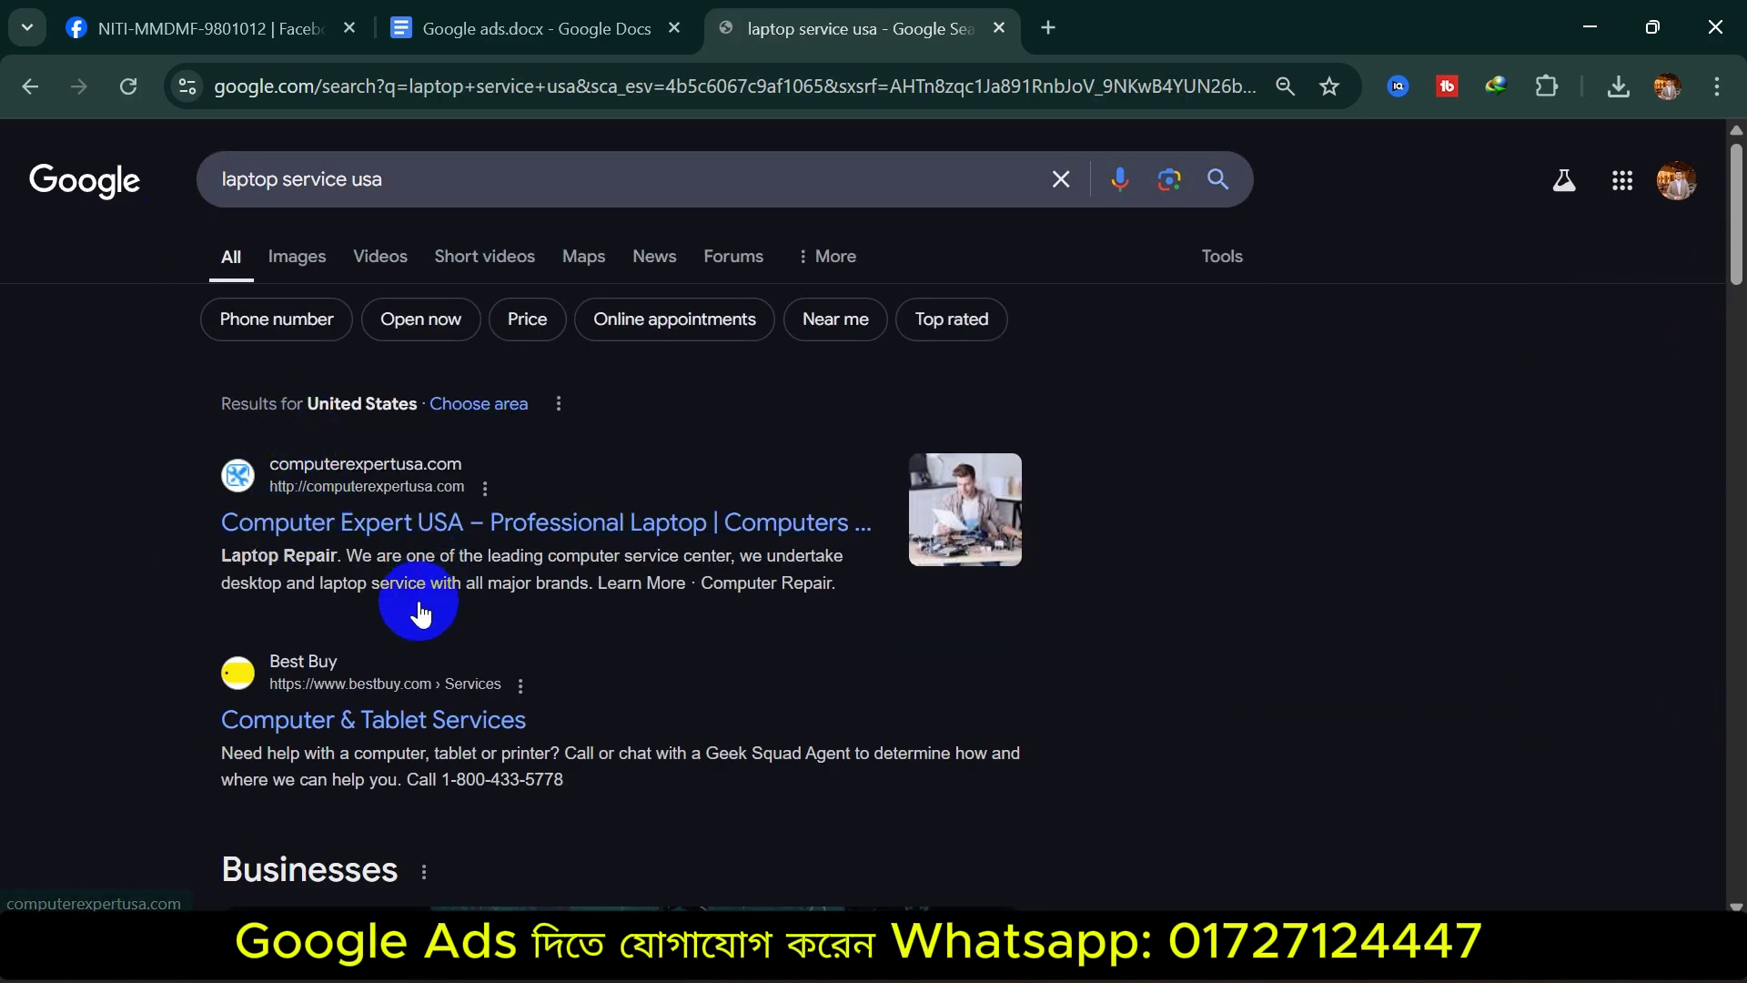
Scroll through the laptop service usa results, then select the query text
{"action": "scroll", "coordinate": [419, 615], "scroll_direction": "down", "scroll_amount": 10}
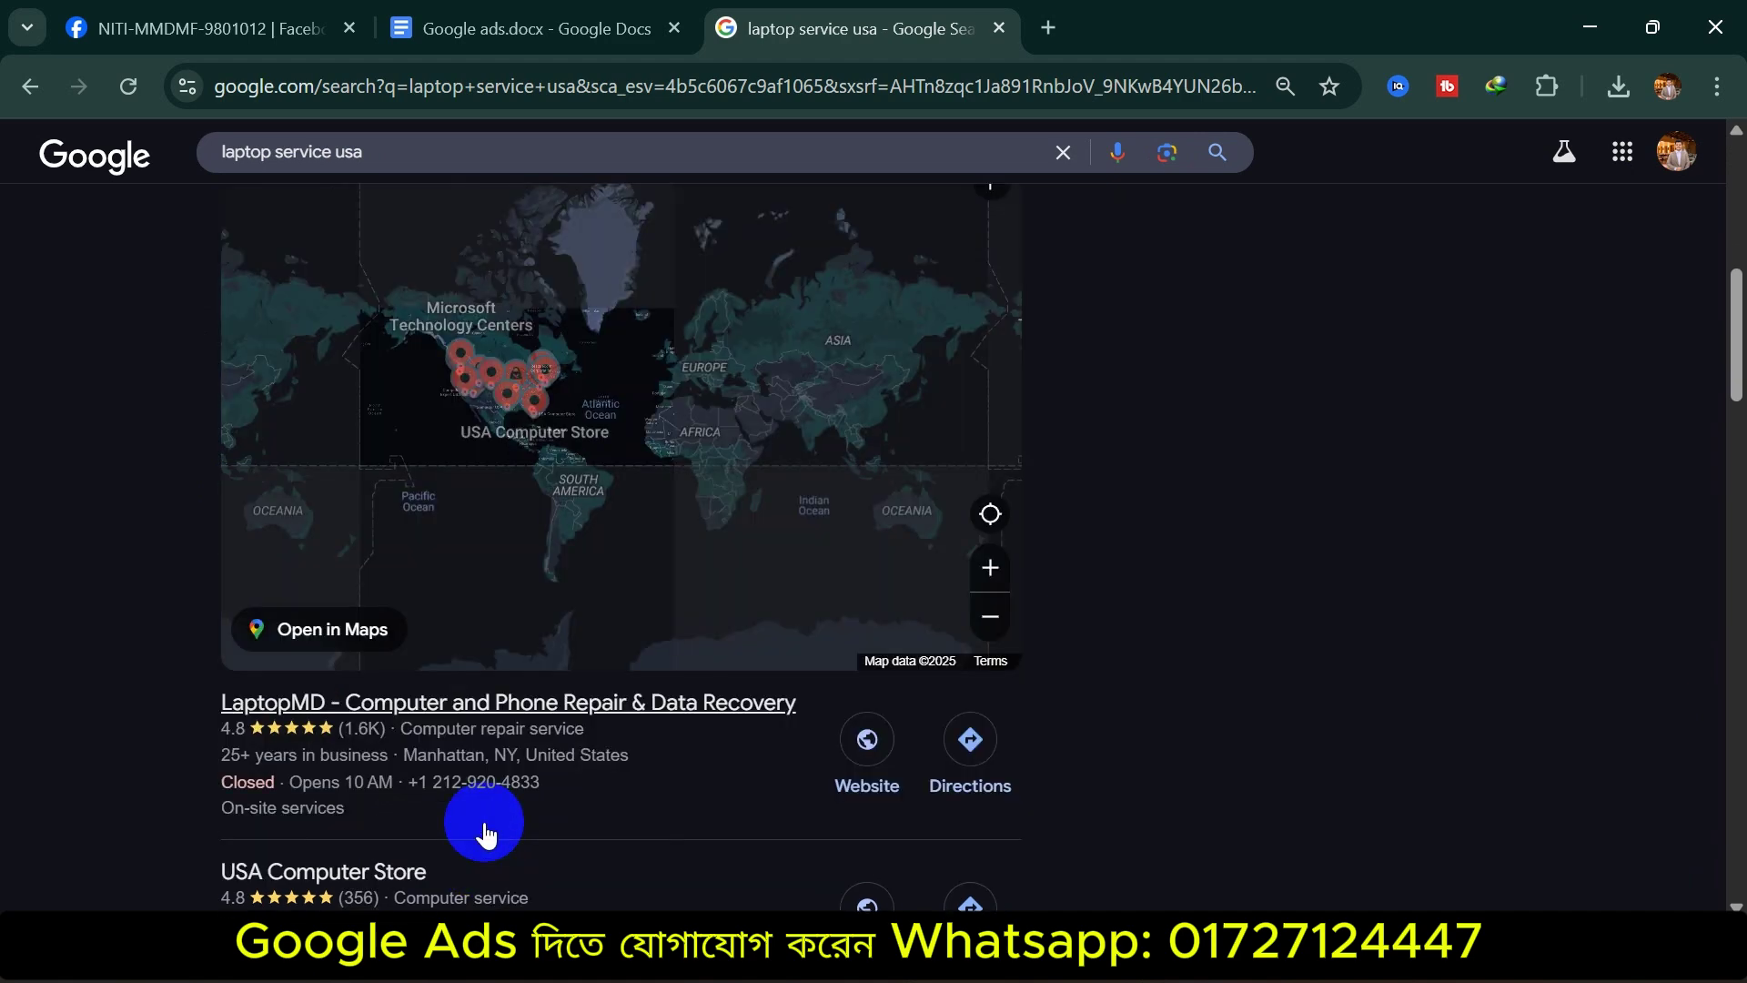
{"action": "scroll", "coordinate": [485, 832], "scroll_direction": "down", "scroll_amount": 10}
{"action": "scroll", "coordinate": [473, 546], "scroll_direction": "down", "scroll_amount": 10}
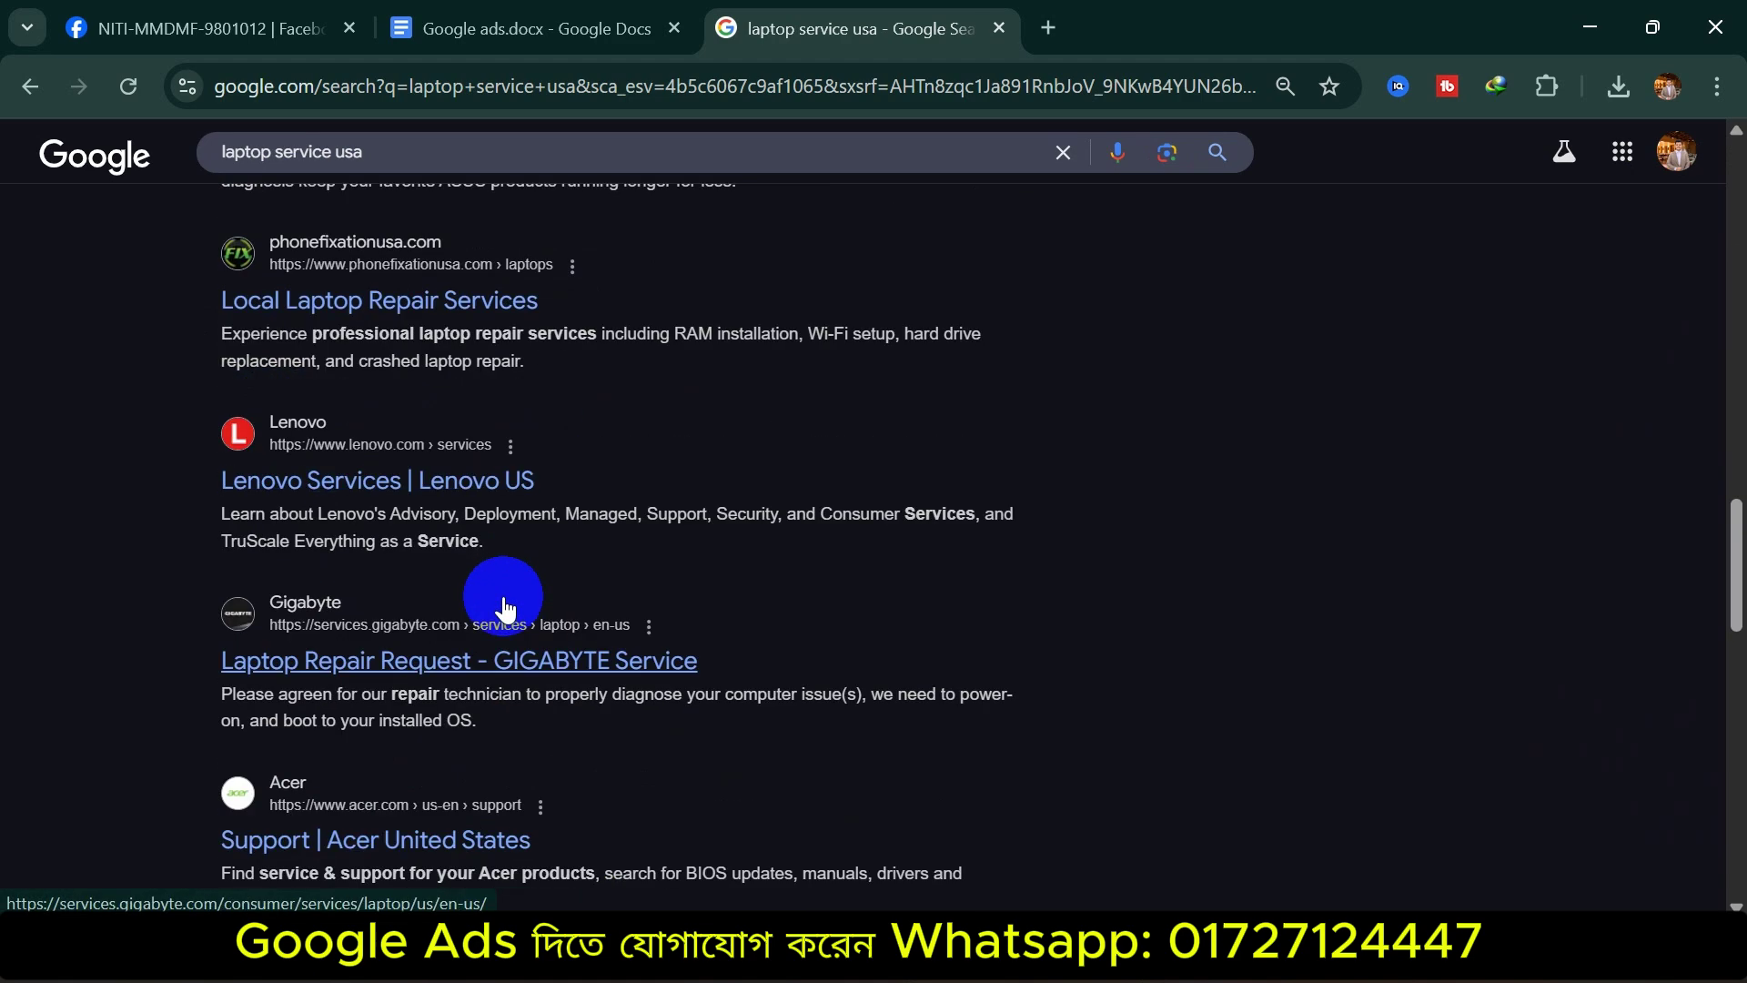
{"action": "scroll", "coordinate": [456, 691], "scroll_direction": "up", "scroll_amount": 8}
{"action": "scroll", "coordinate": [457, 678], "scroll_direction": "up", "scroll_amount": 10}
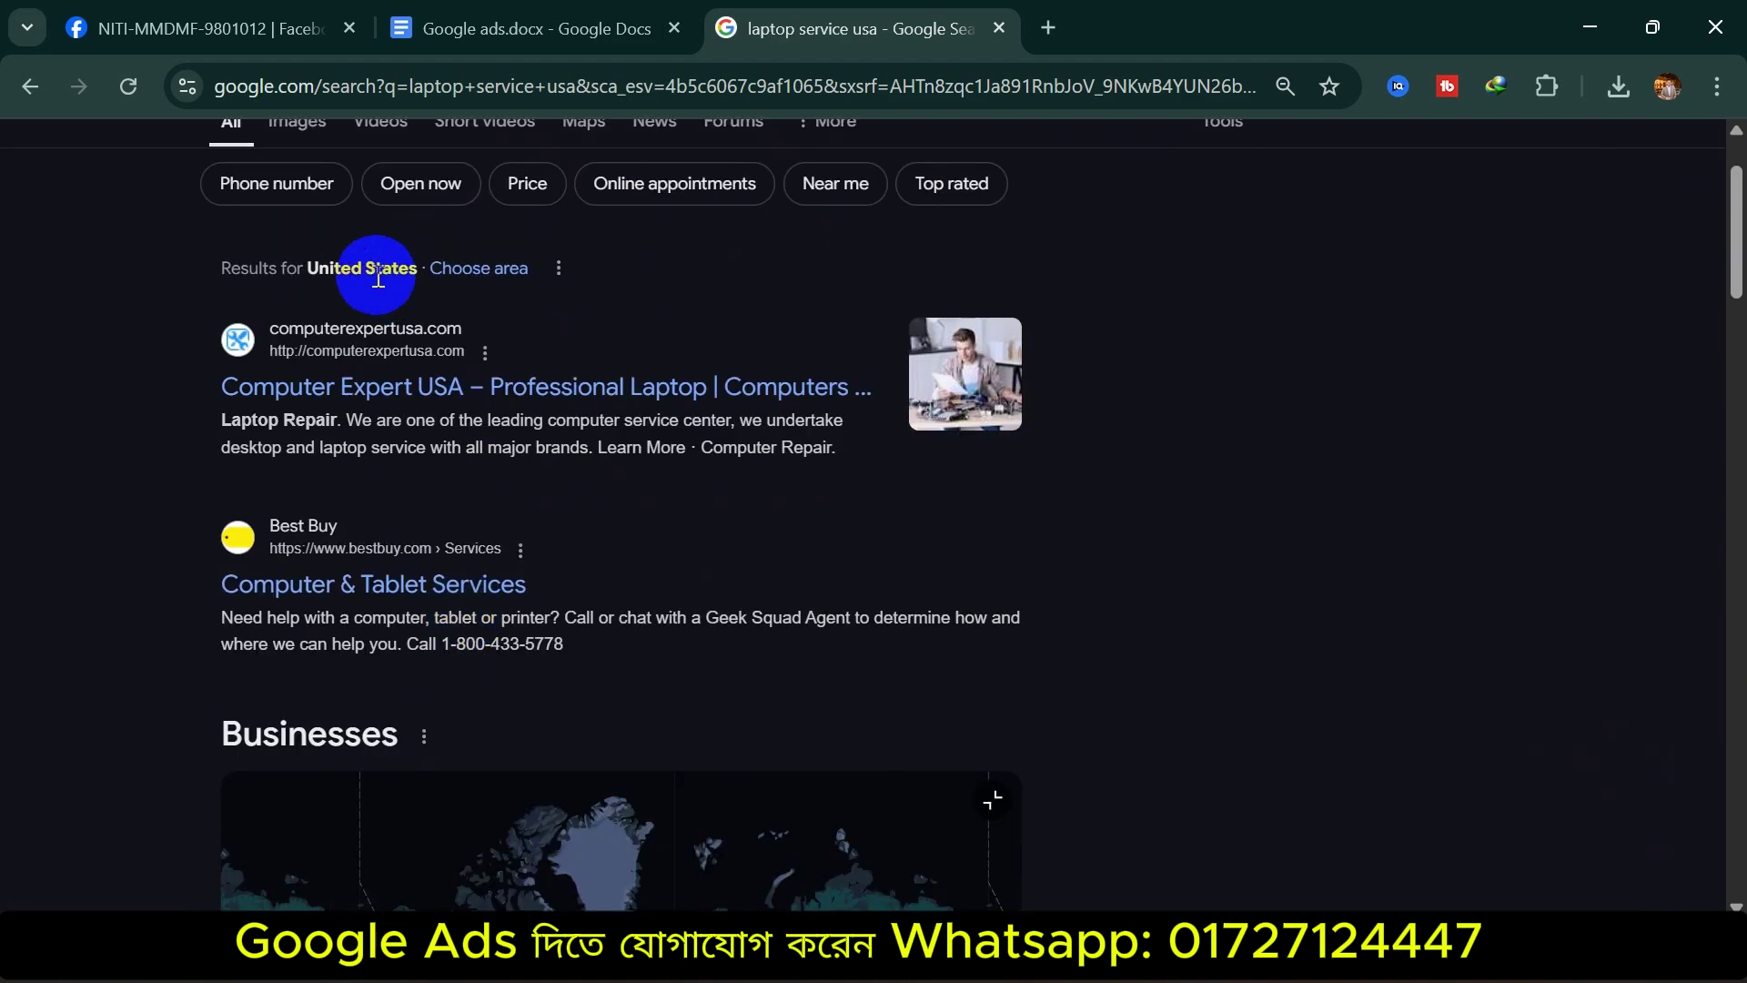
{"action": "triple_click", "coordinate": [214, 187]}
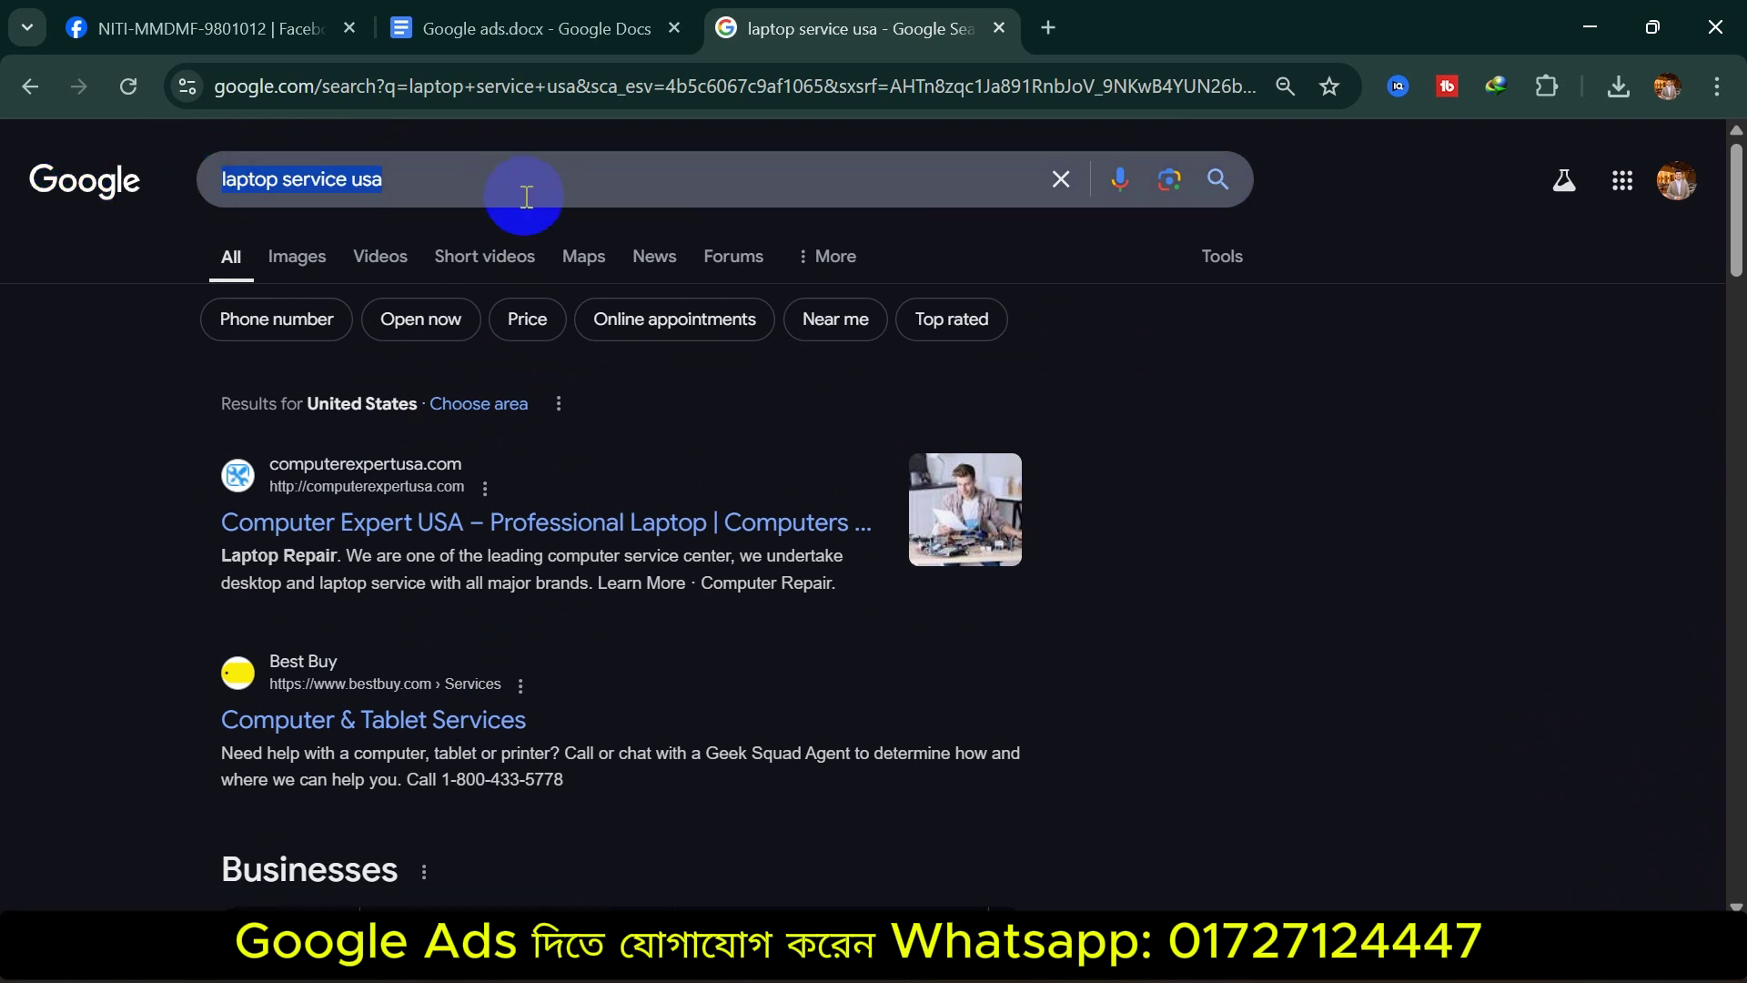
Search for 'best laptop in usa', skim the results, and reselect the query
{"action": "type", "text": "best lap"}
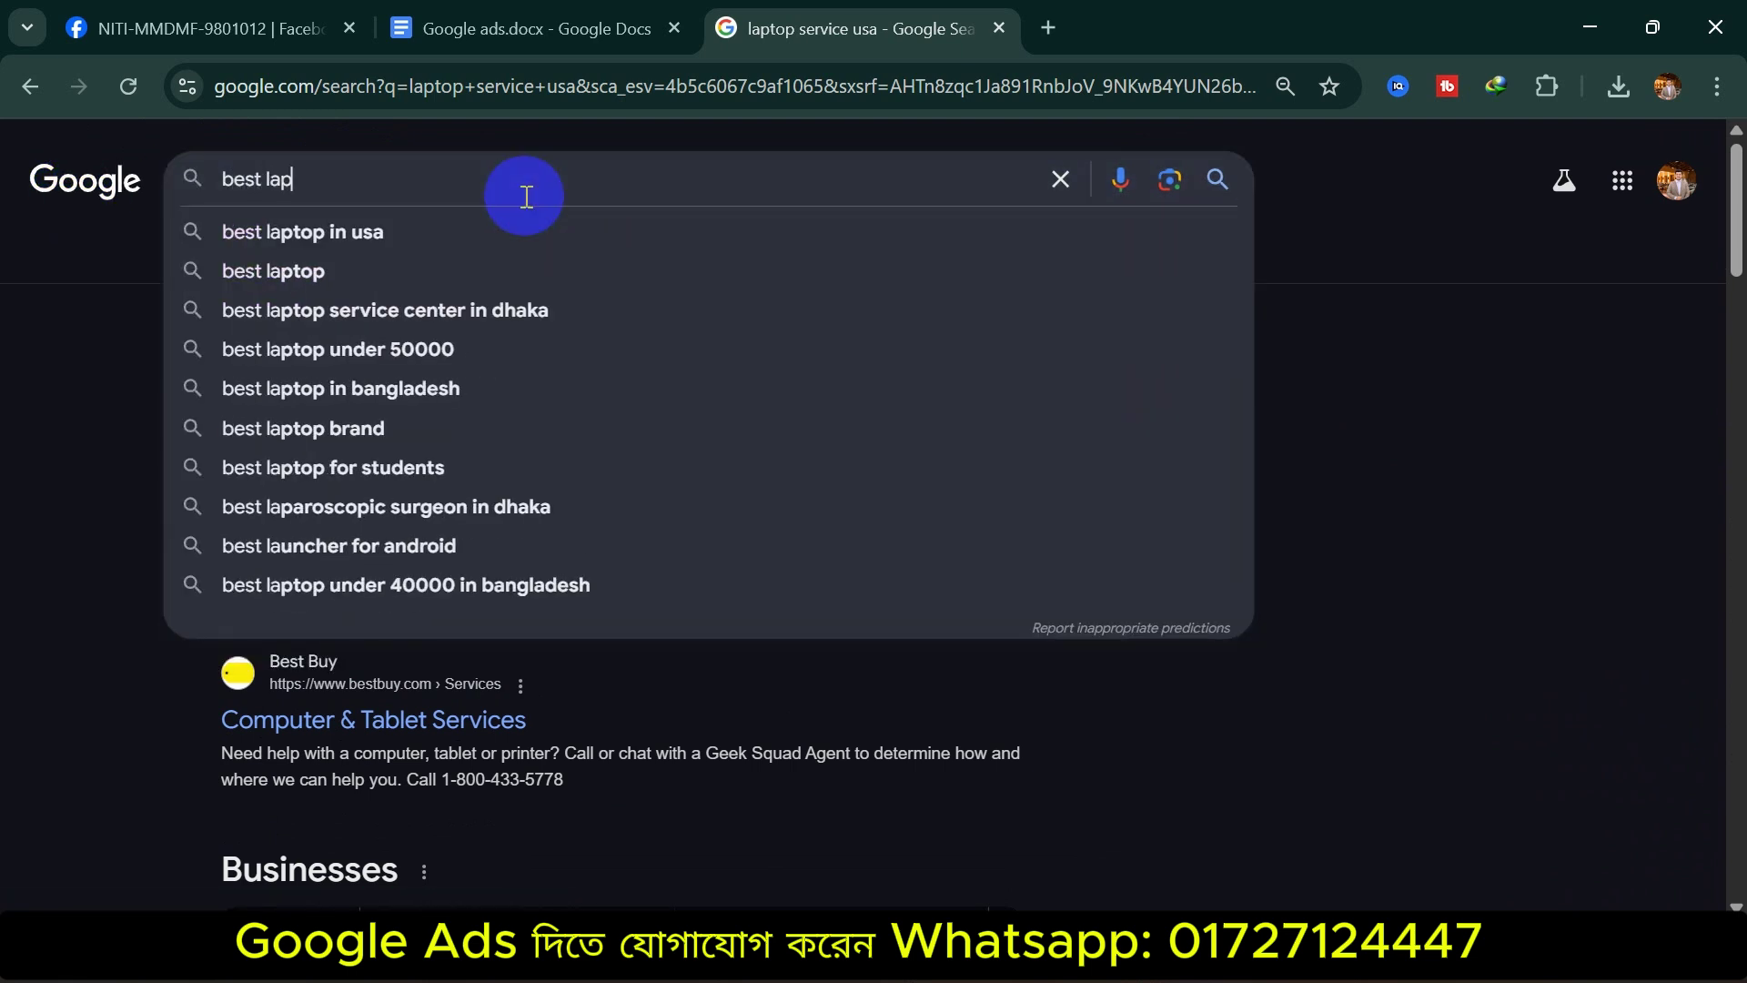
{"action": "type", "text": "top in u"}
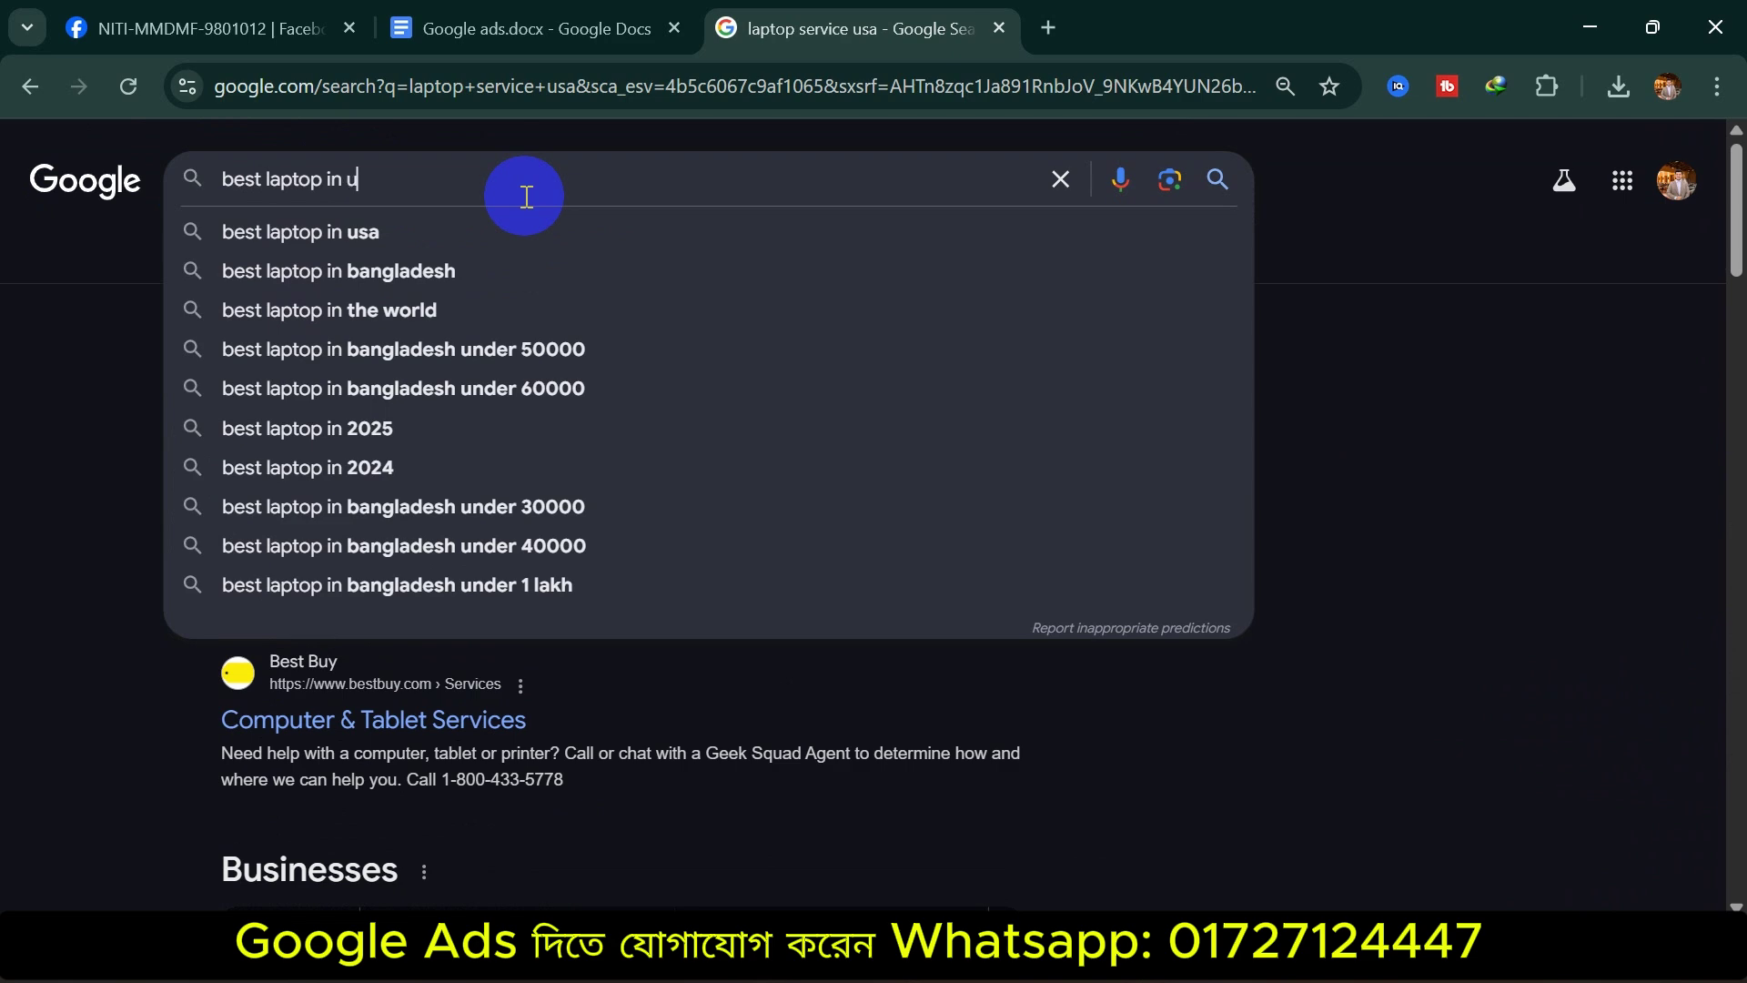
{"action": "type", "text": "sa"}
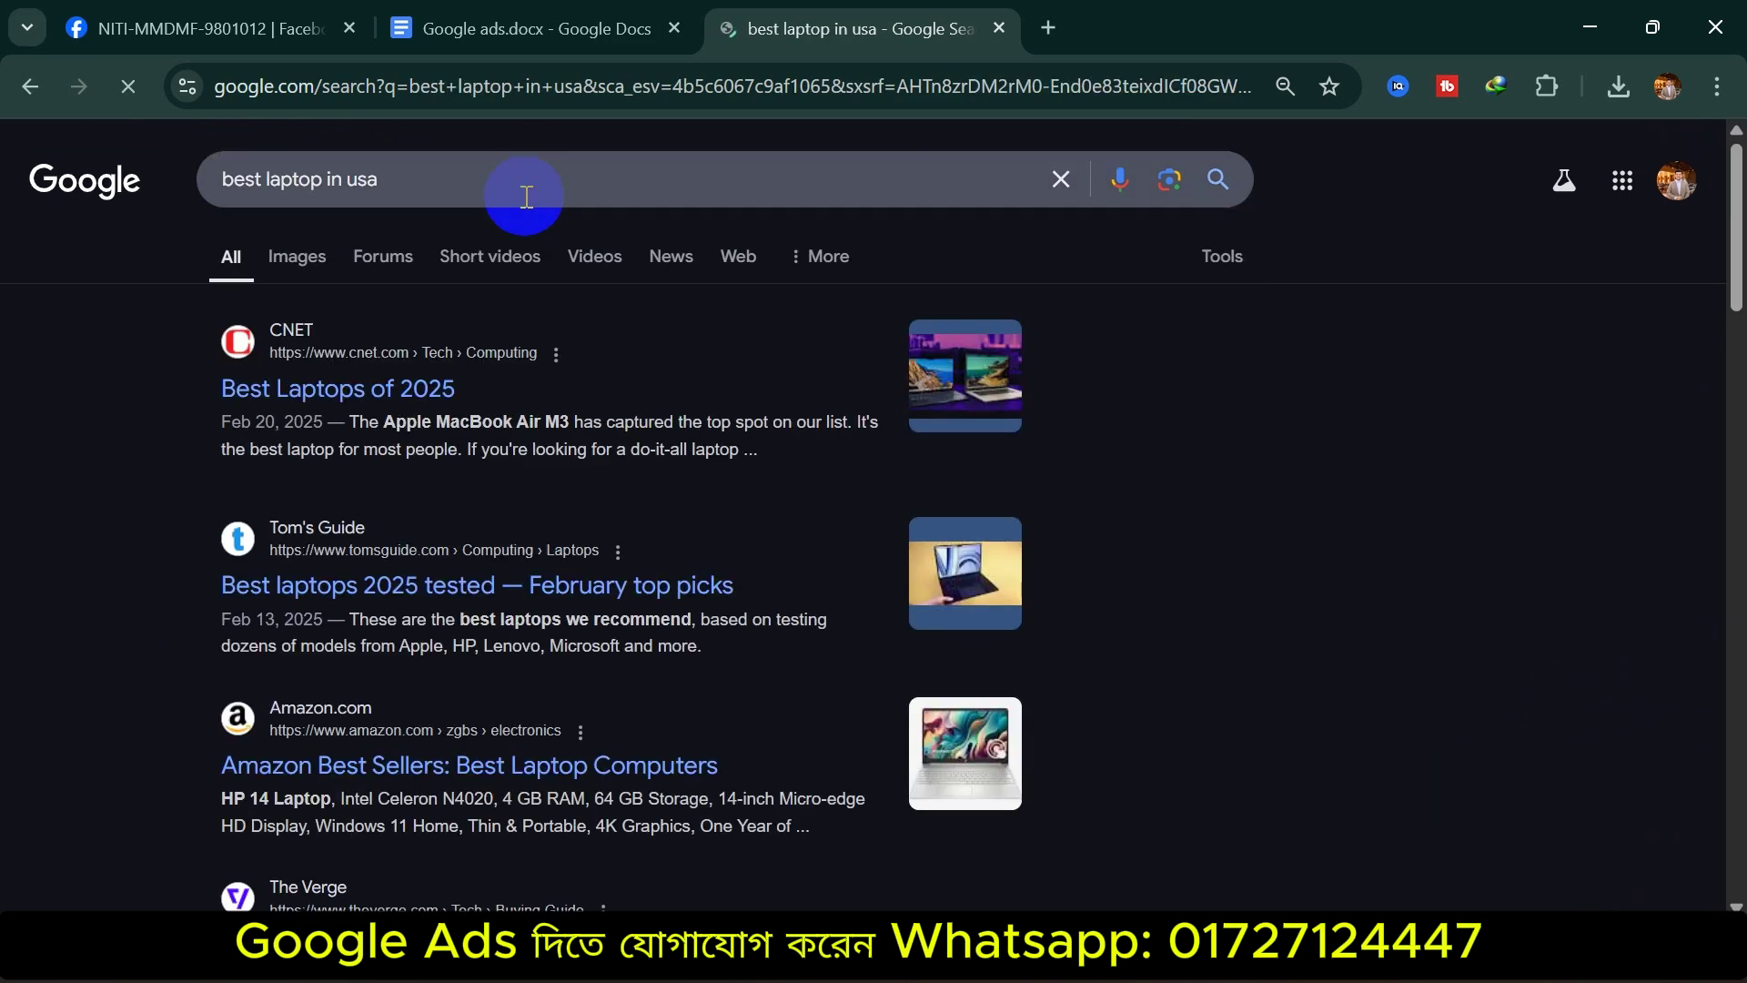
{"action": "scroll", "coordinate": [479, 626], "scroll_direction": "down", "scroll_amount": 20}
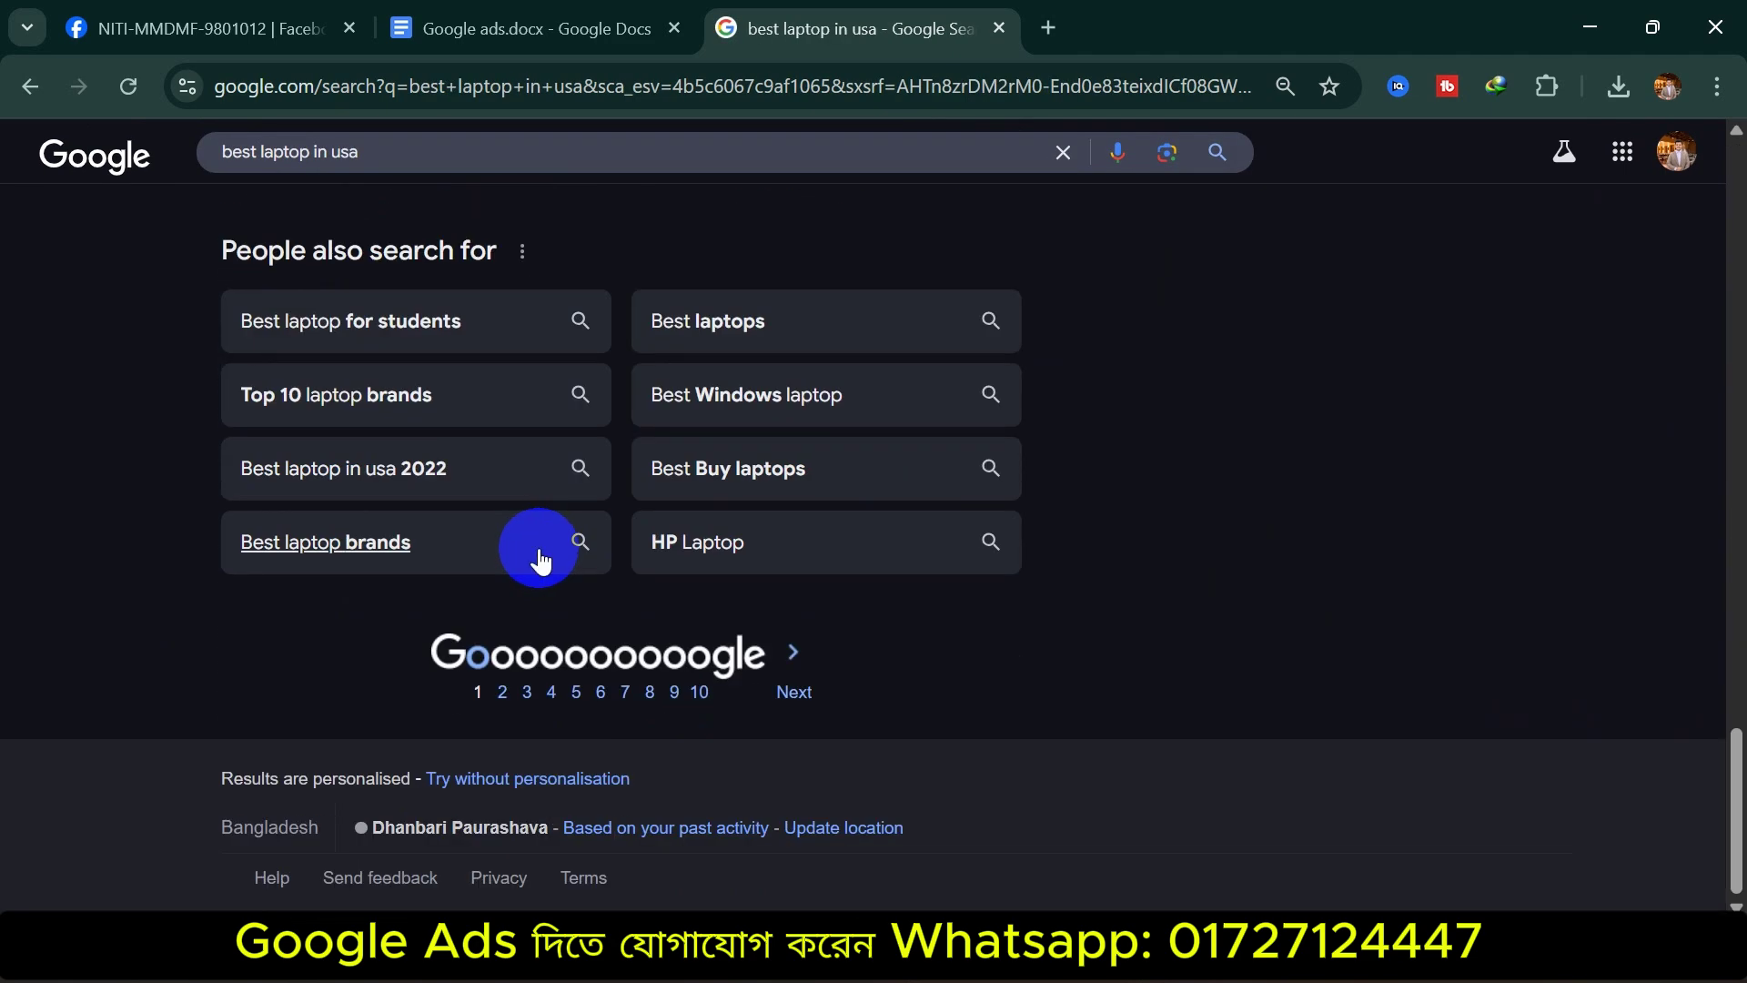
{"action": "scroll", "coordinate": [532, 544], "scroll_direction": "up", "scroll_amount": 20}
{"action": "left_click_drag", "start_coordinate": [400, 180], "coordinate": [189, 193]}
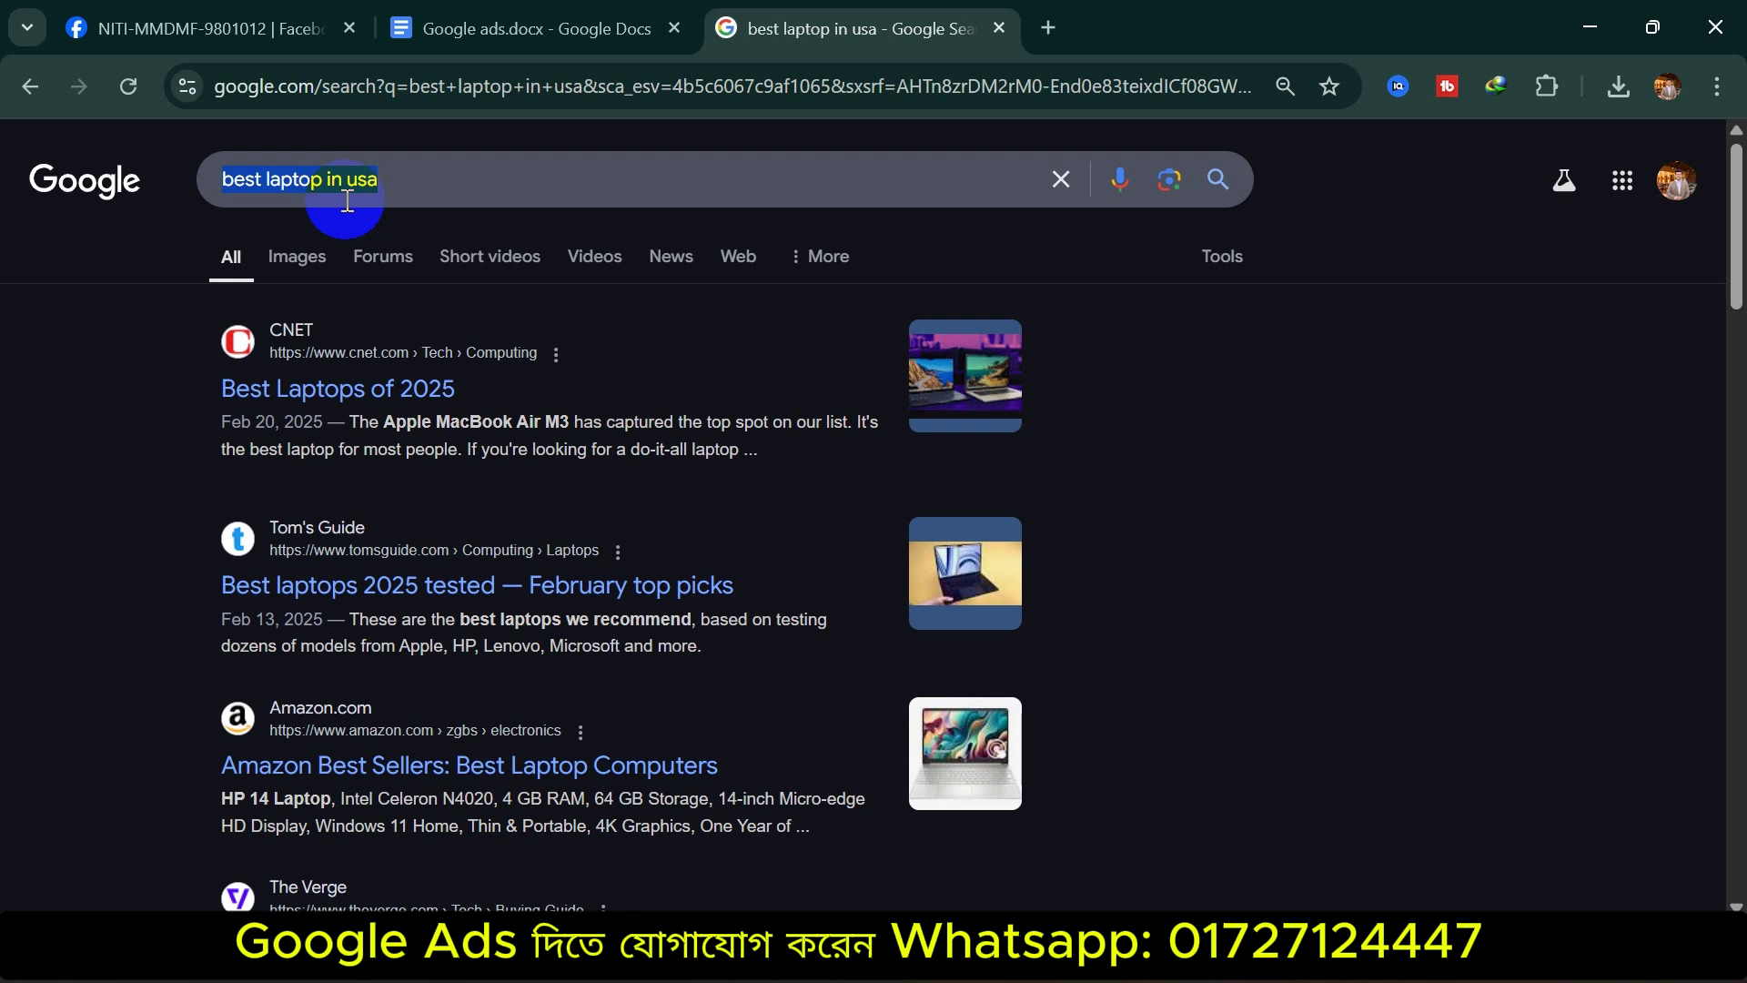
Open YouTube from a new tab and scroll through its recommended videos and Shorts
{"action": "left_click", "coordinate": [1052, 26]}
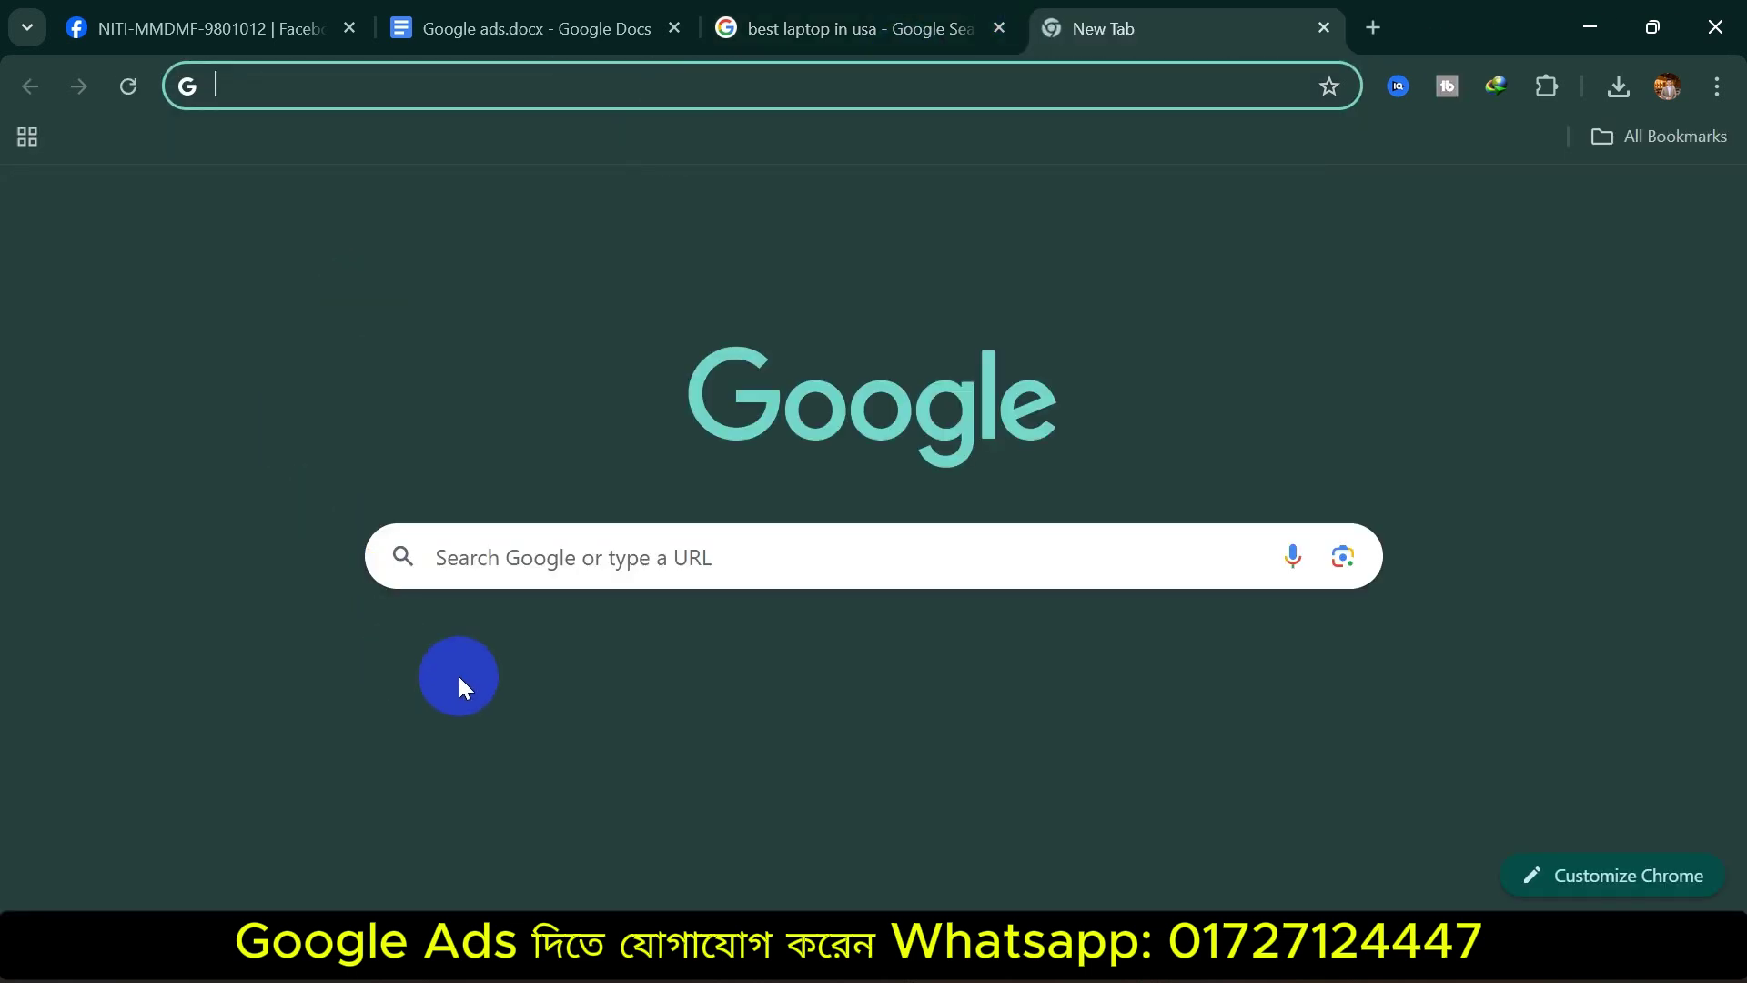
{"action": "left_click", "coordinate": [796, 626]}
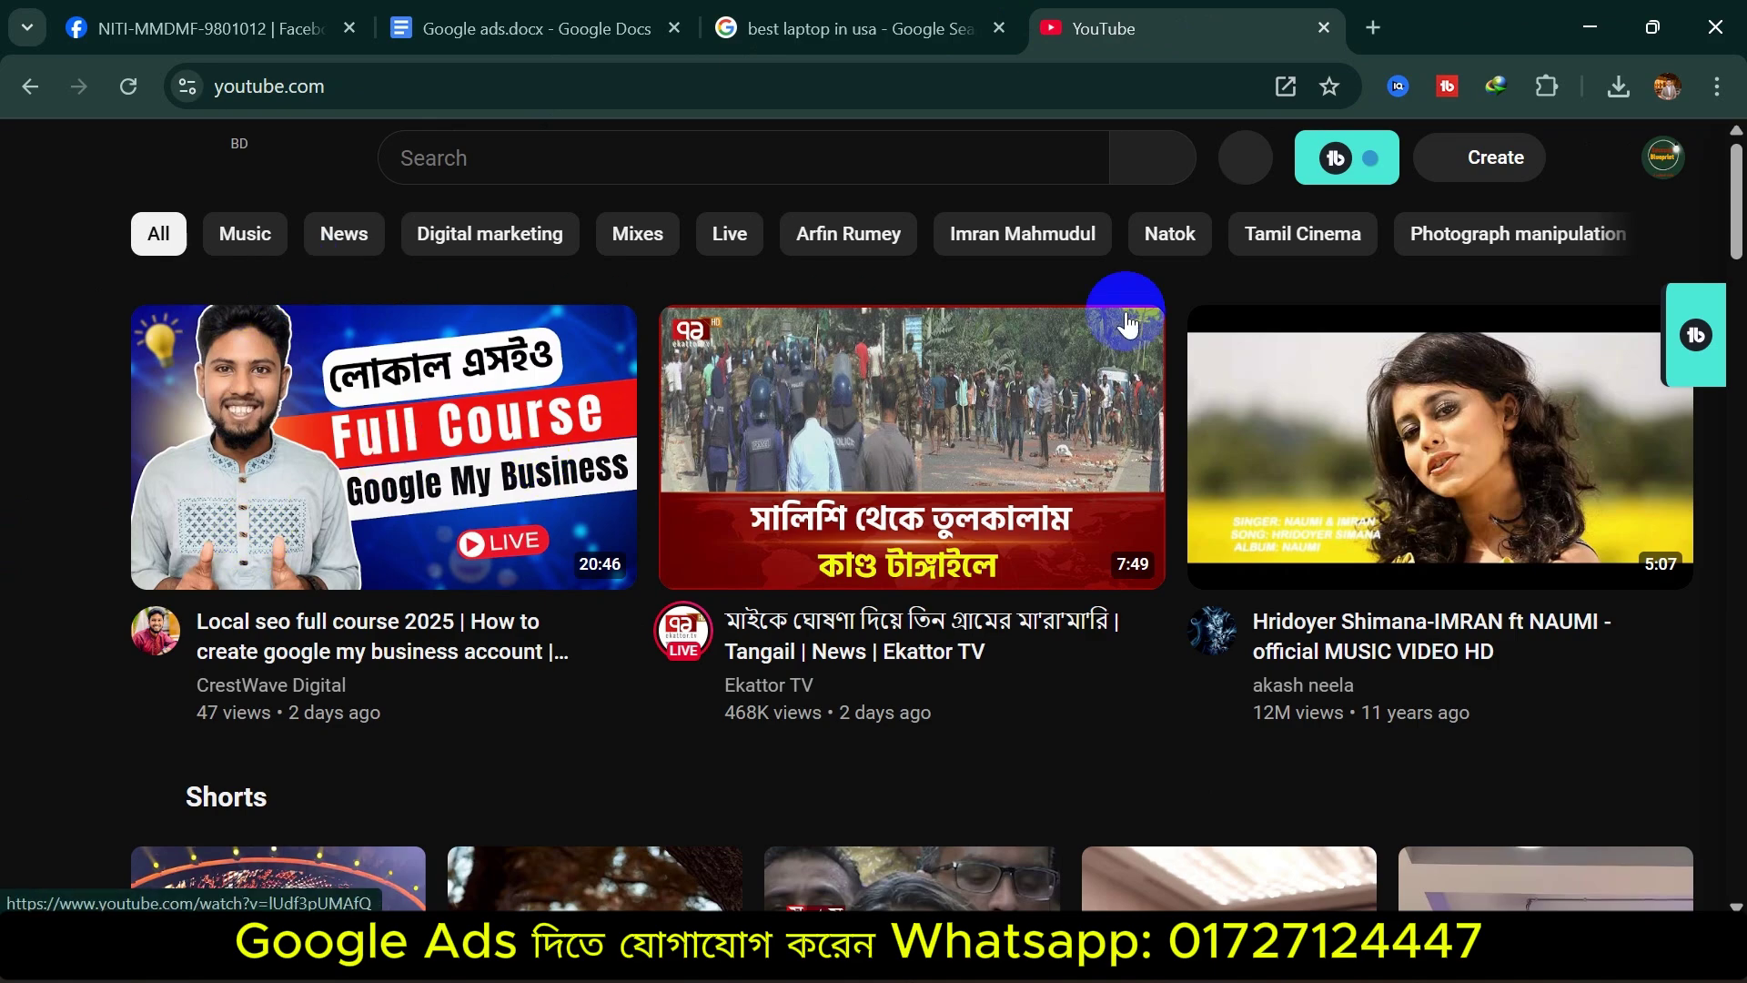
{"action": "scroll", "coordinate": [335, 527], "scroll_direction": "down", "scroll_amount": 10}
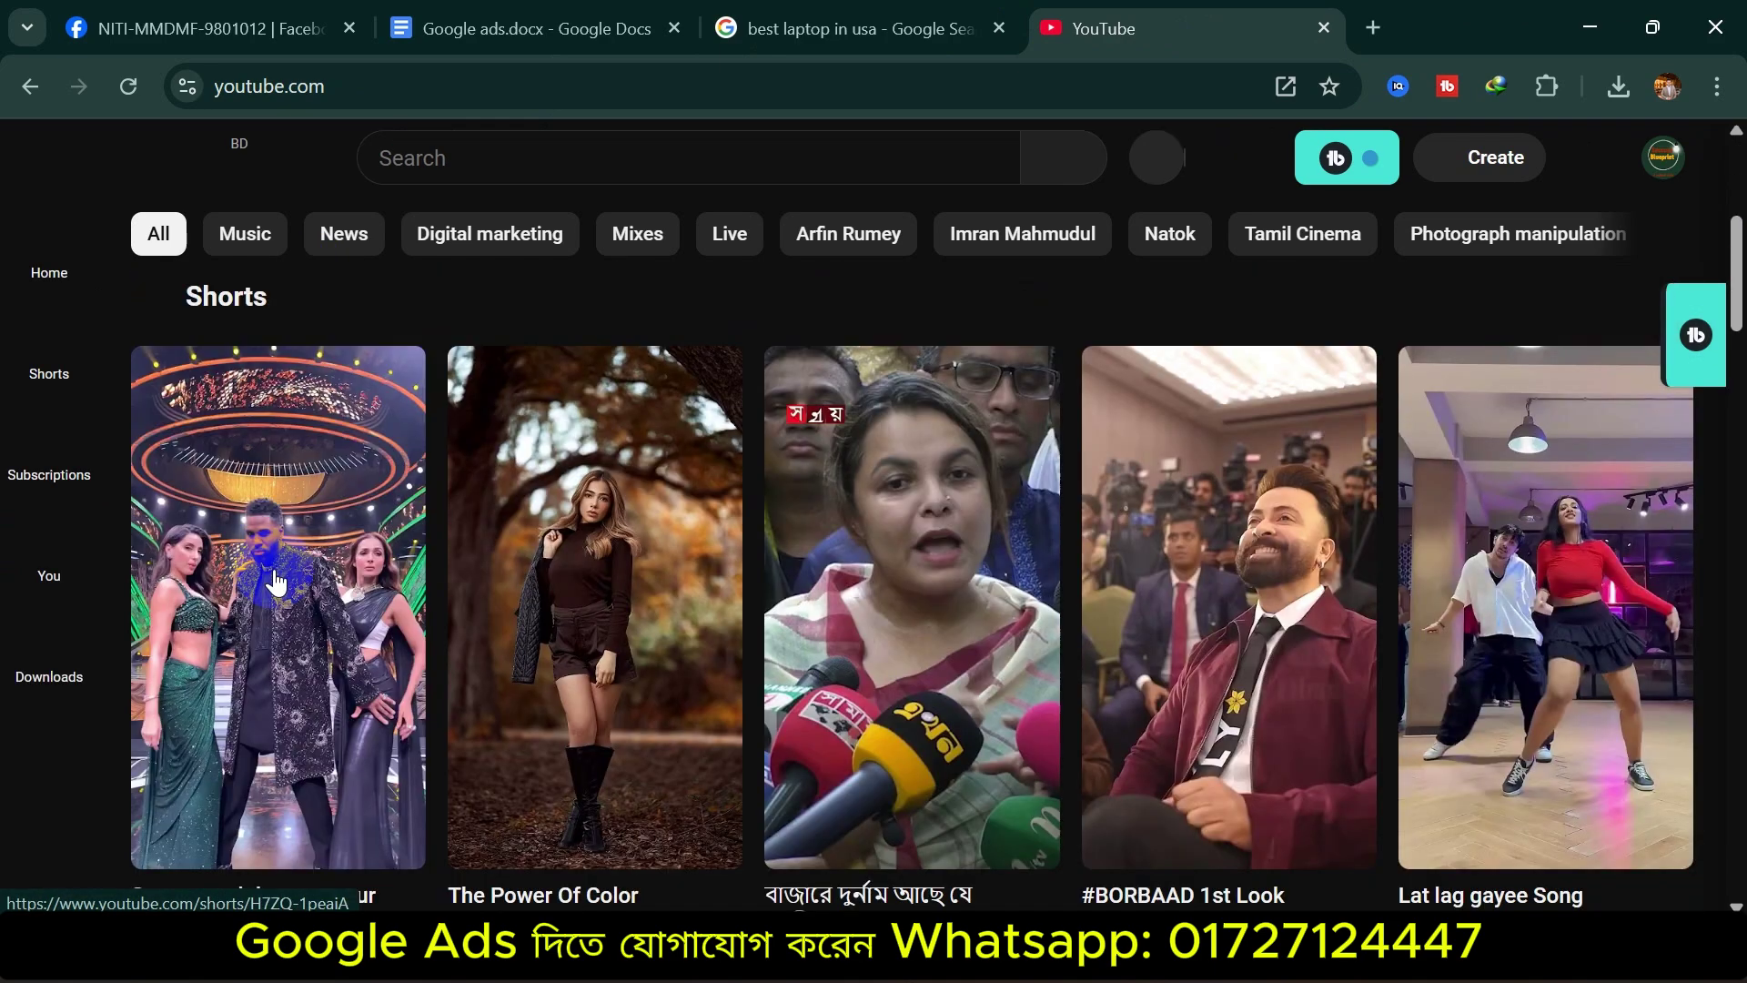
{"action": "scroll", "coordinate": [461, 612], "scroll_direction": "down", "scroll_amount": 12}
{"action": "scroll", "coordinate": [455, 582], "scroll_direction": "up", "scroll_amount": 18}
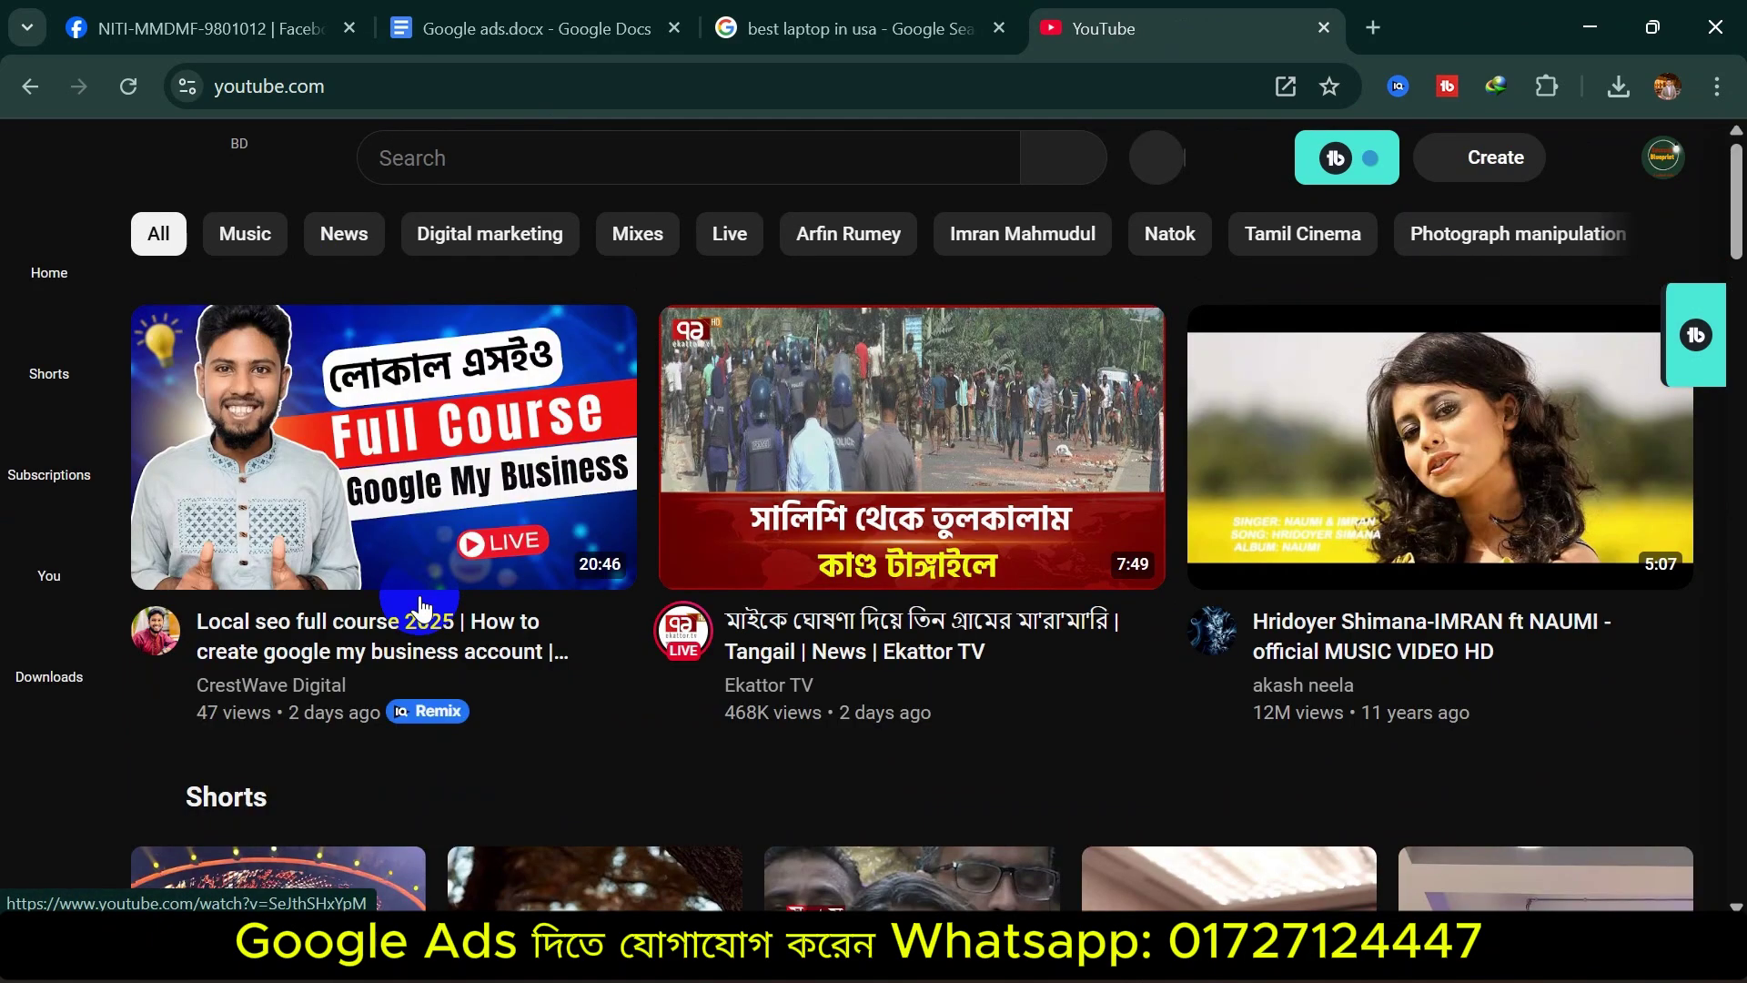
{"action": "scroll", "coordinate": [993, 630], "scroll_direction": "down", "scroll_amount": 8}
{"action": "scroll", "coordinate": [604, 577], "scroll_direction": "down", "scroll_amount": 6}
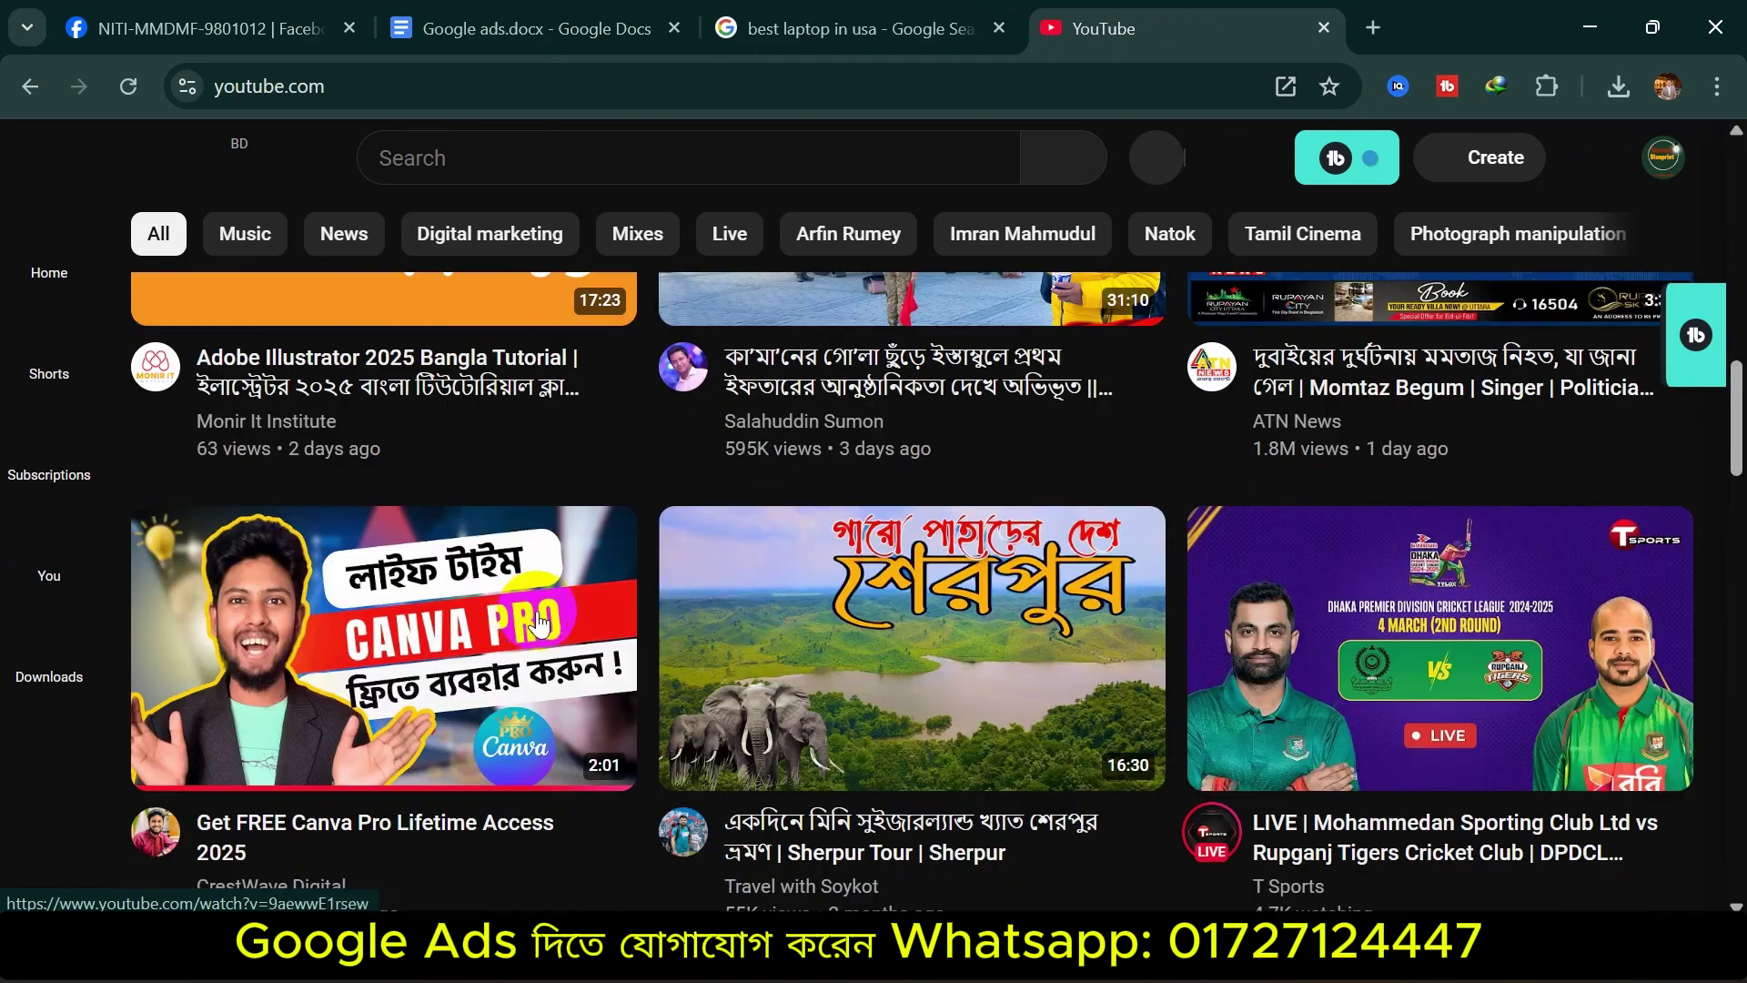
{"action": "scroll", "coordinate": [527, 612], "scroll_direction": "up", "scroll_amount": 15}
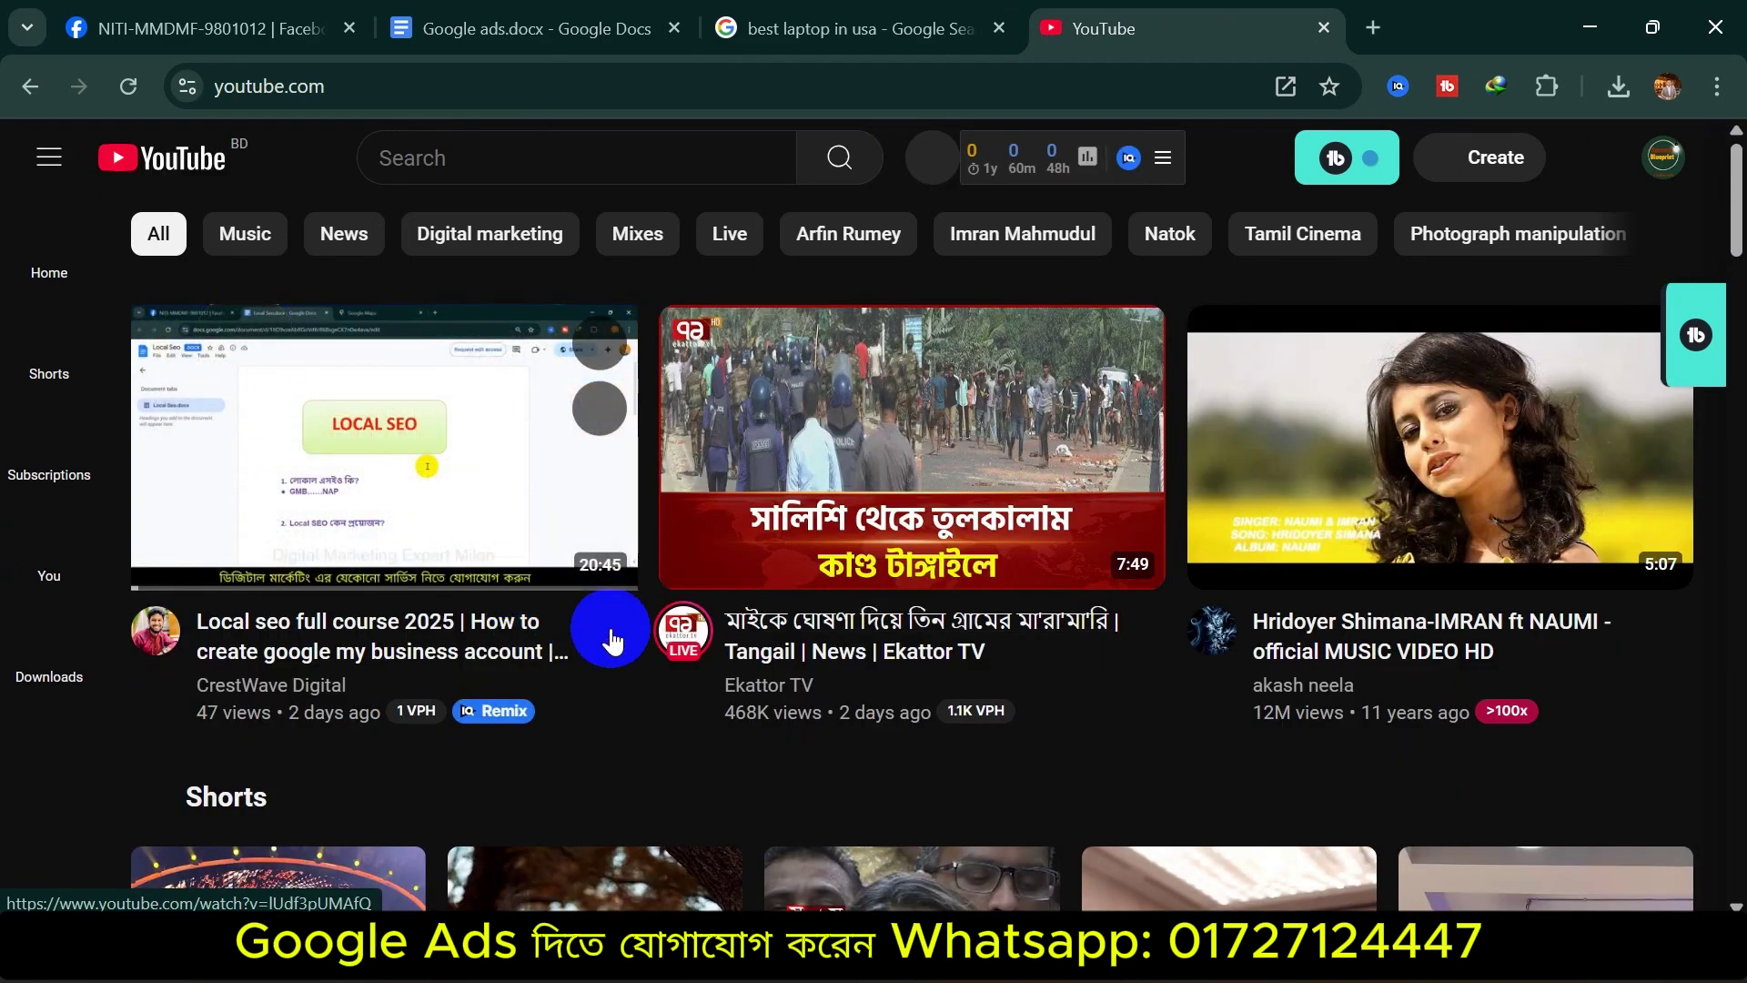
Back out of the Local SEO video, play the Adobe Premiere Pro 2025 tutorial, pause its ad, then open a blank tab
{"action": "left_click", "coordinate": [600, 624]}
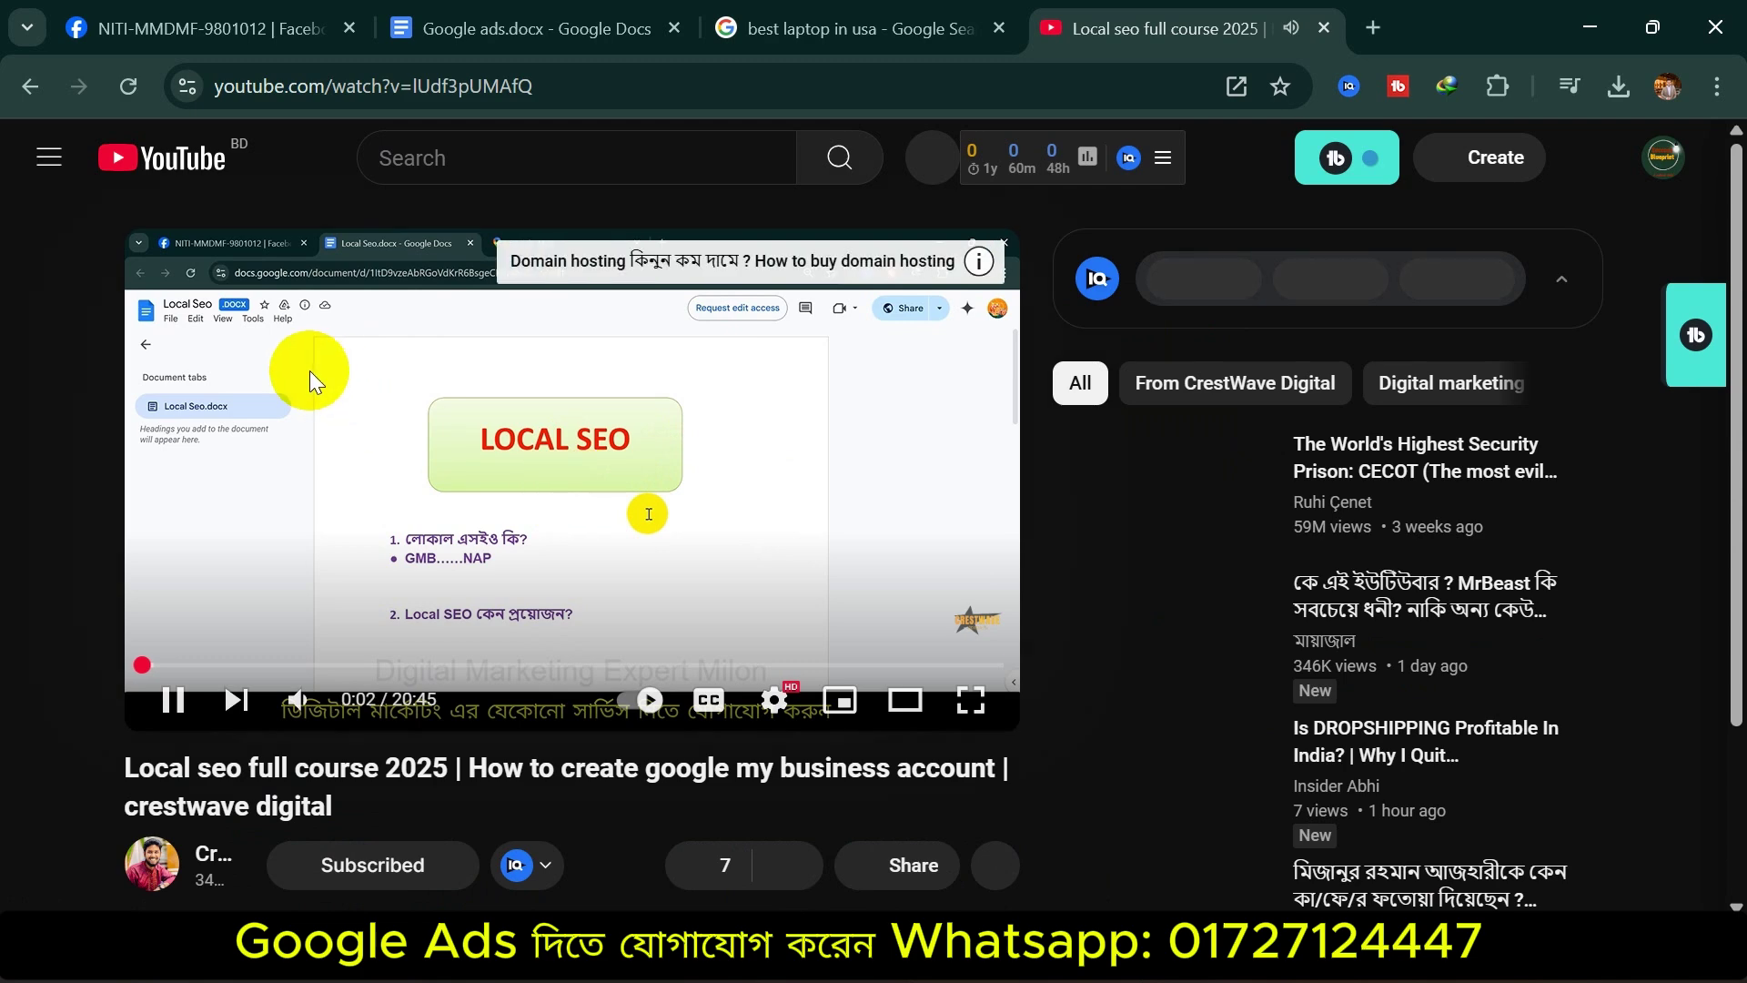
{"action": "left_click", "coordinate": [30, 89]}
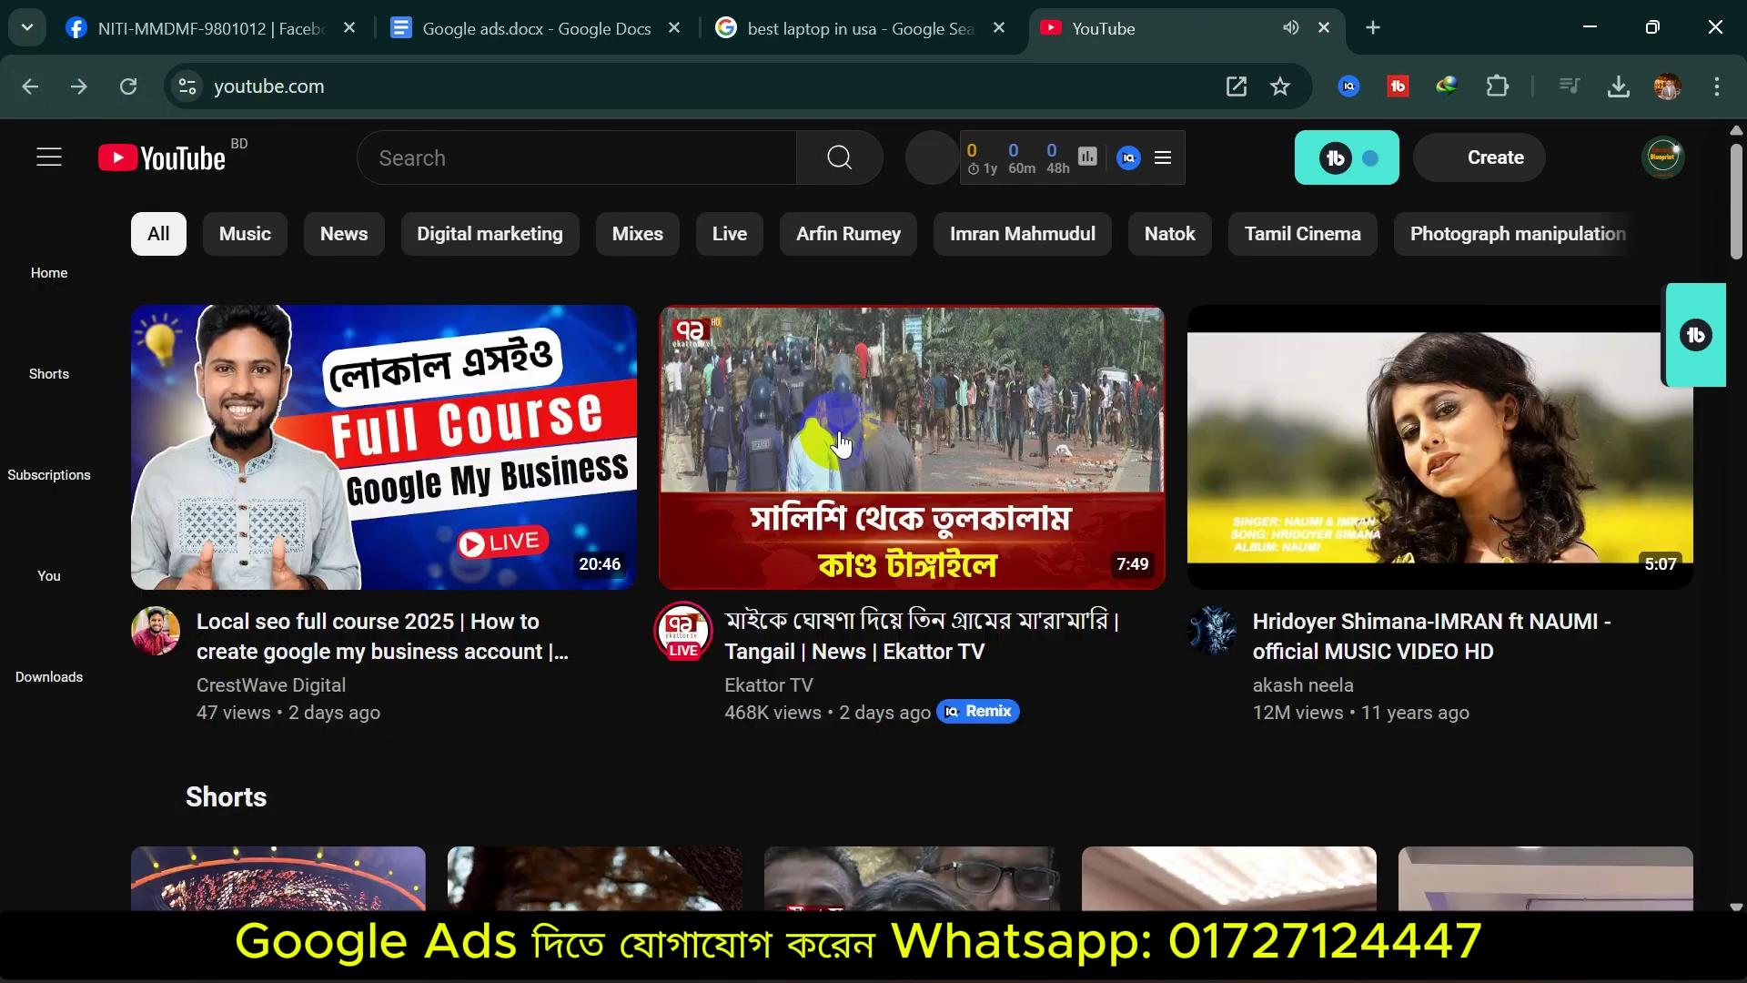
{"action": "scroll", "coordinate": [1028, 662], "scroll_direction": "down", "scroll_amount": 10}
{"action": "scroll", "coordinate": [819, 664], "scroll_direction": "down", "scroll_amount": 10}
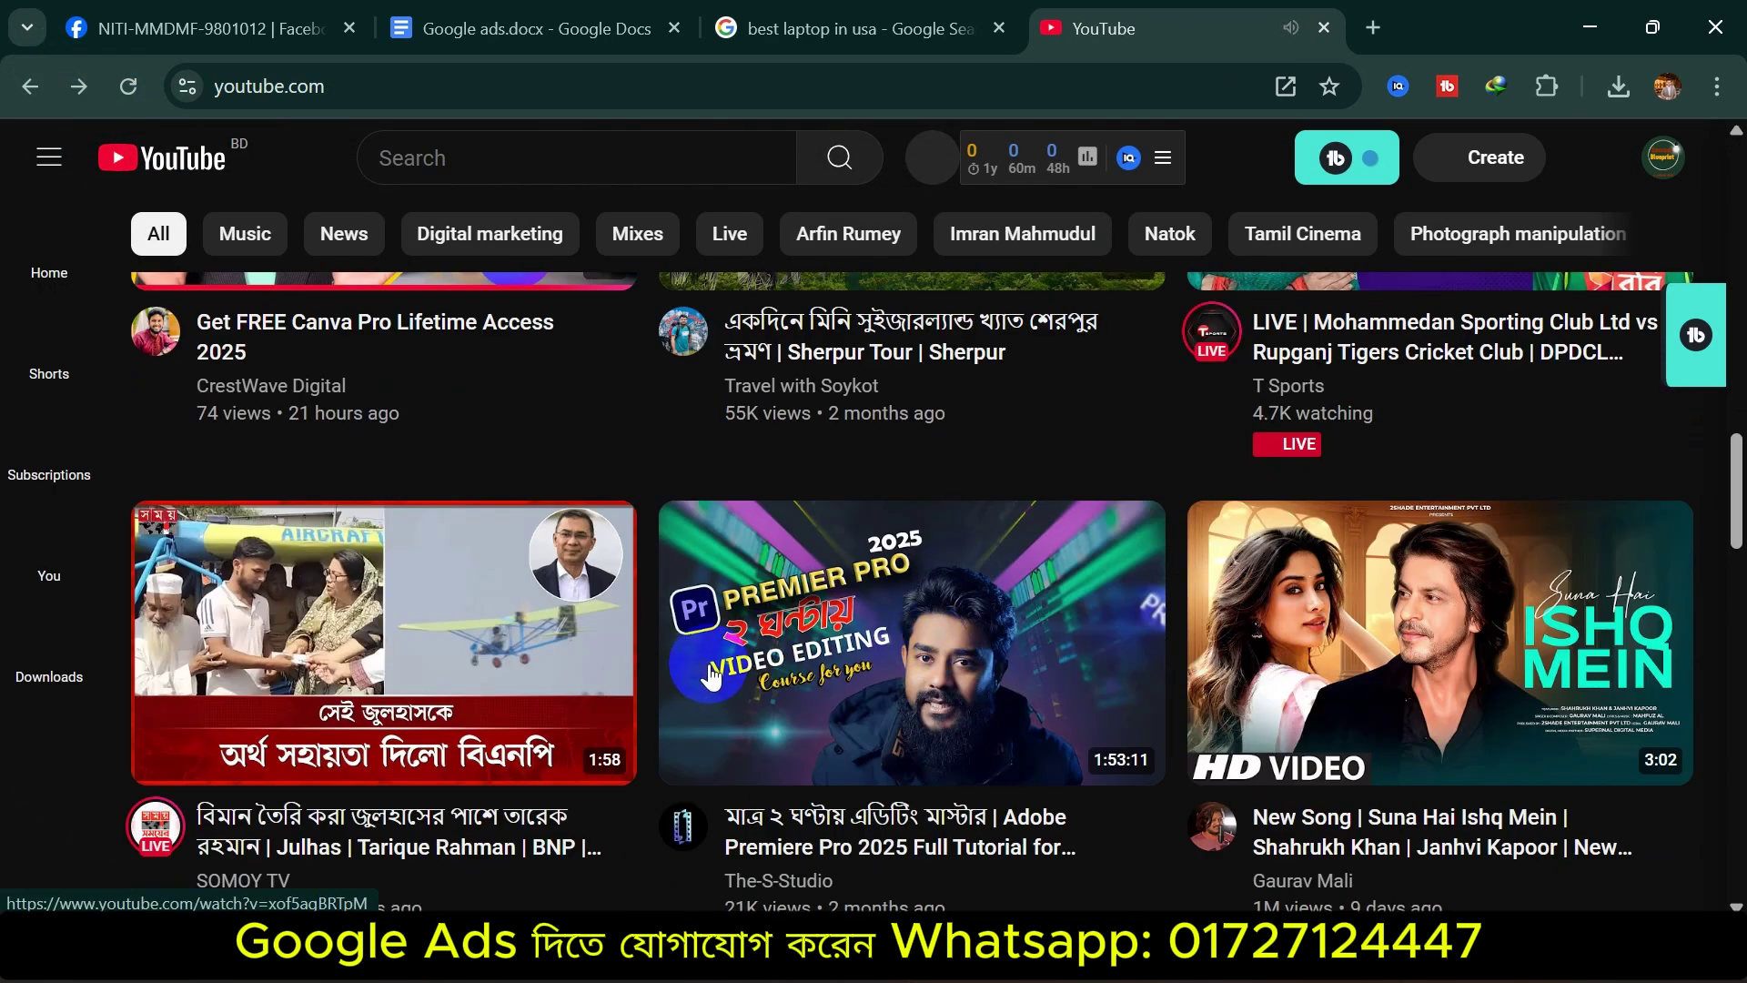
{"action": "left_click", "coordinate": [711, 674]}
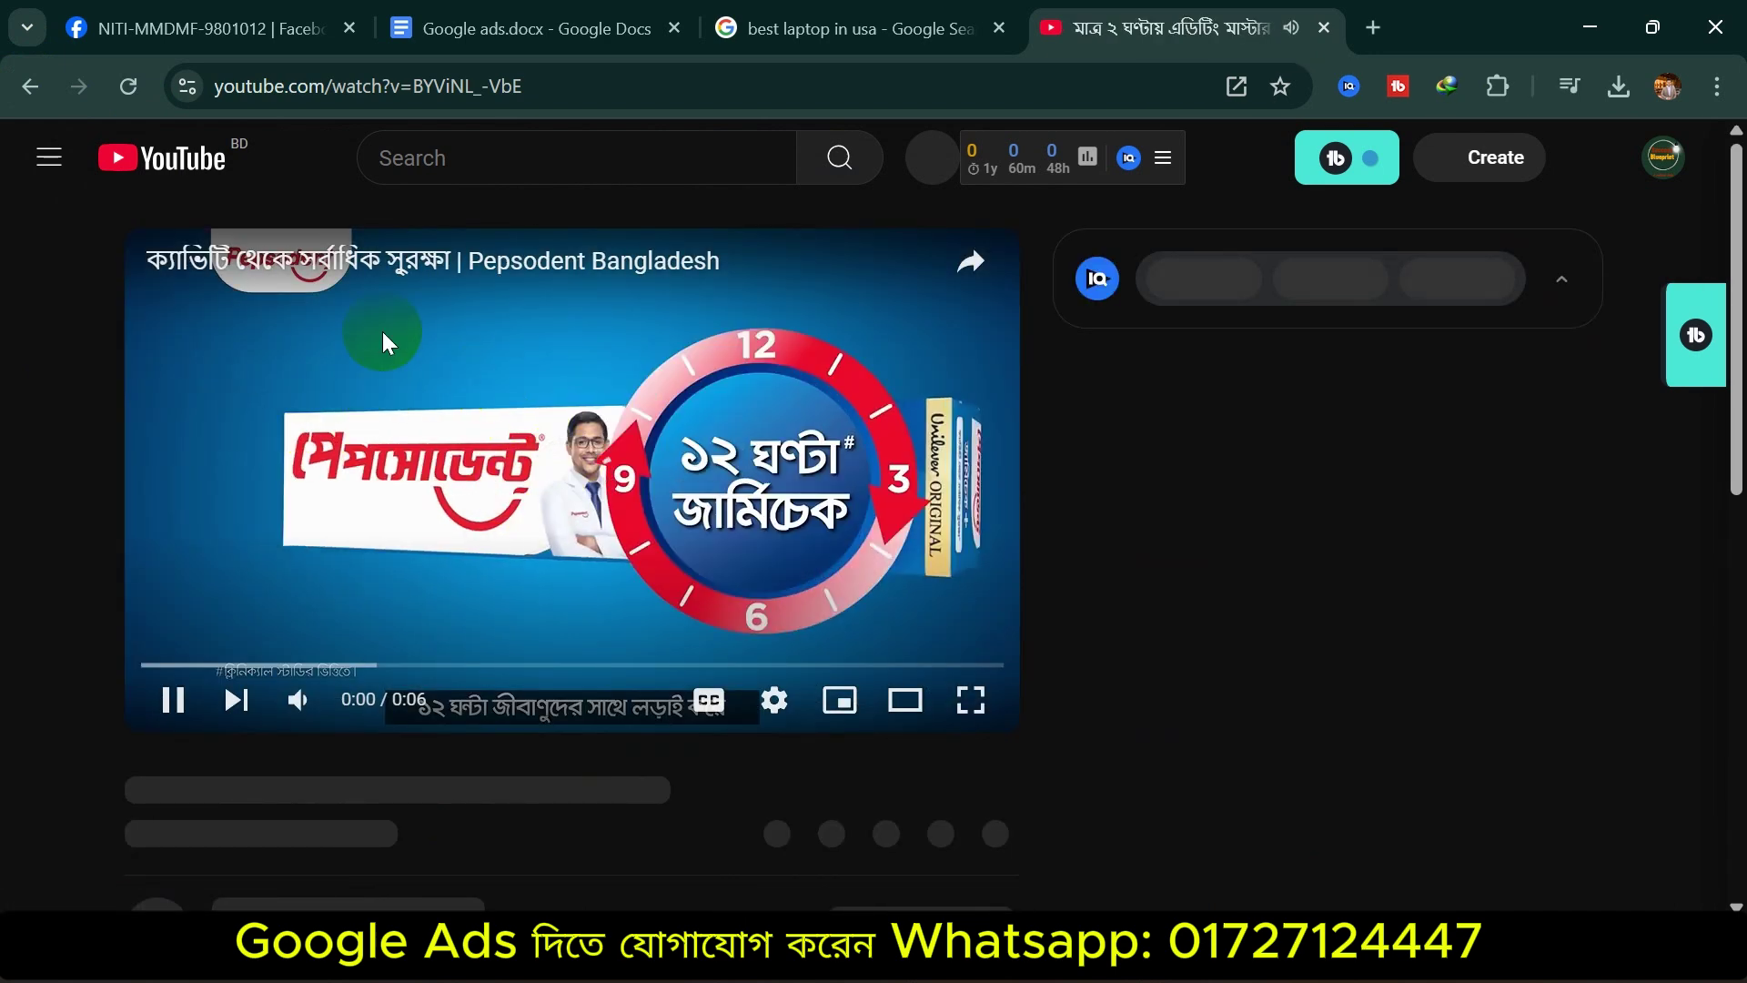
{"action": "left_click", "coordinate": [181, 697]}
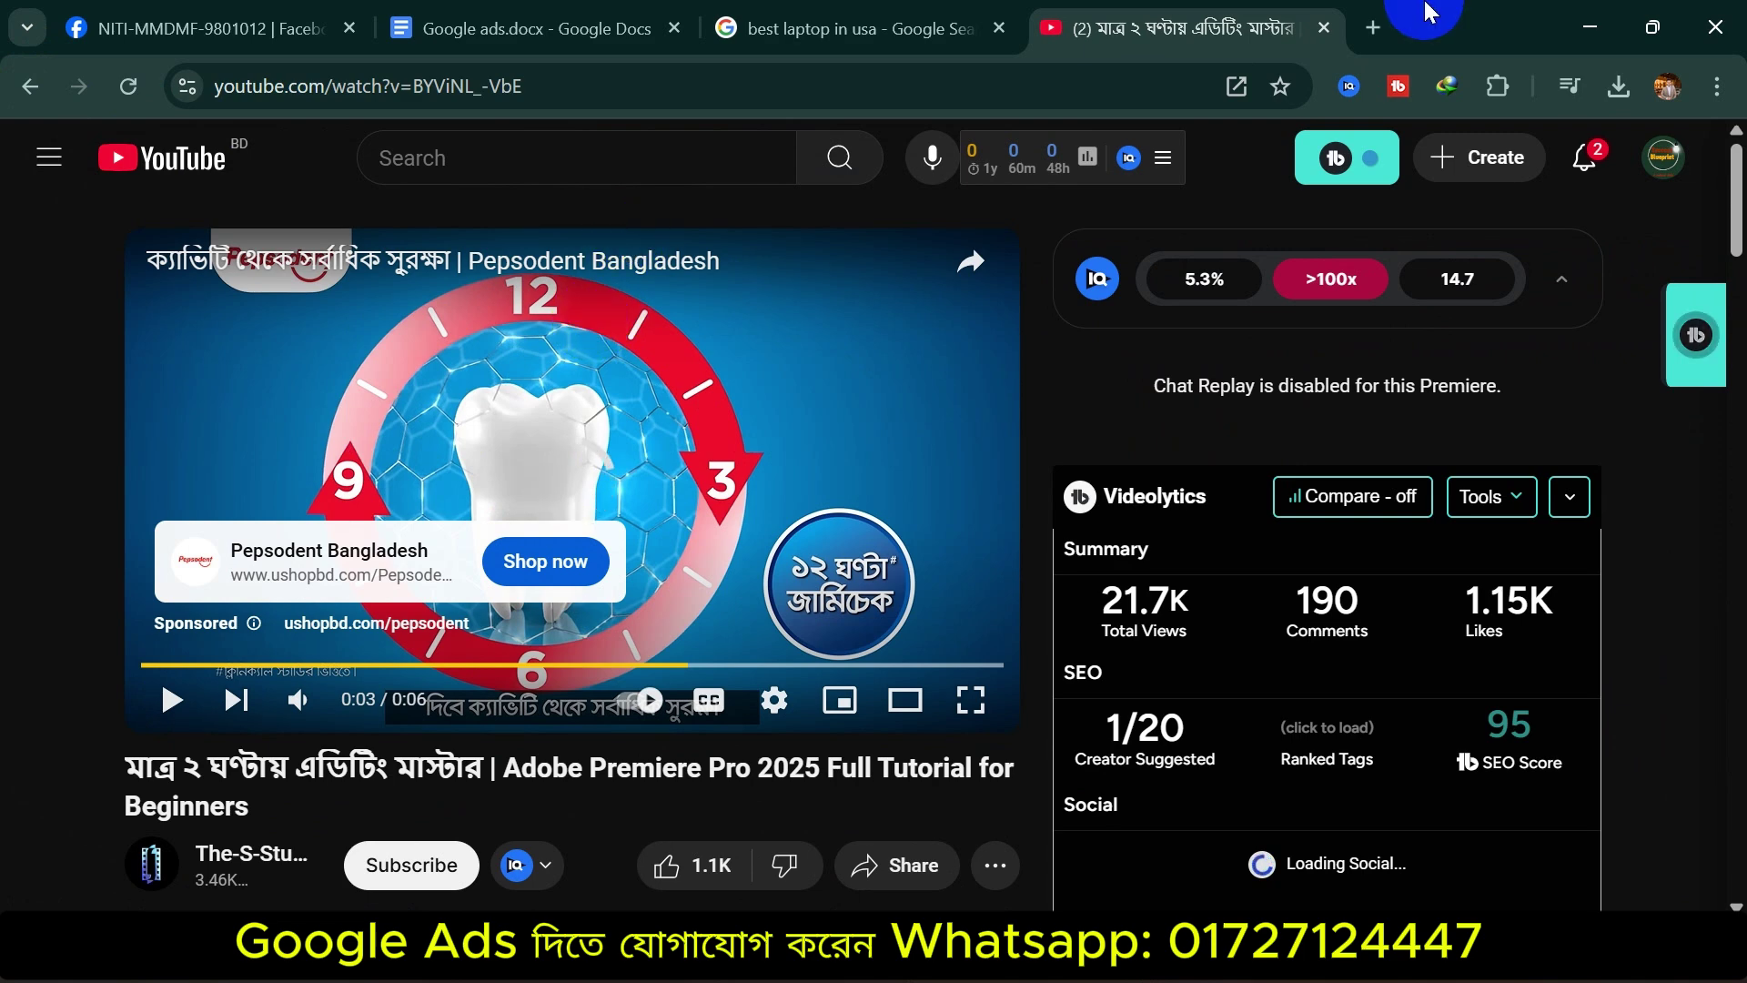
{"action": "left_click", "coordinate": [1376, 27]}
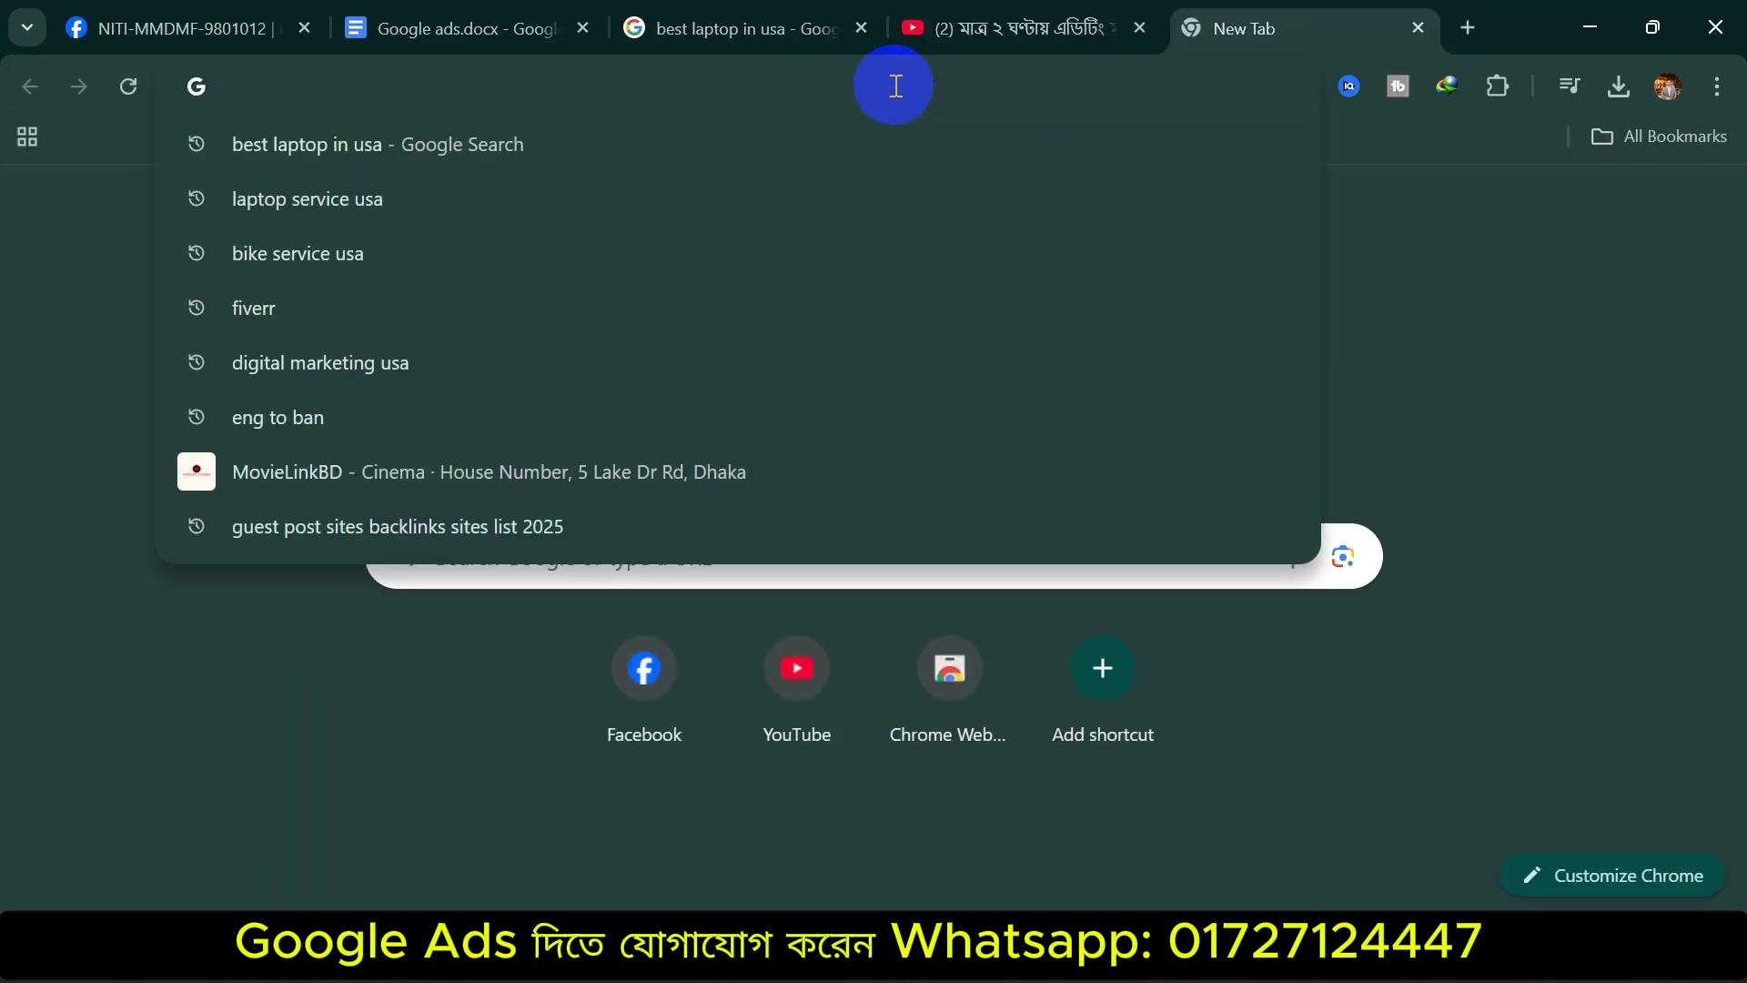
Load prothomalo.com and close the Google sign-in prompt and the Akij Bashir ad popup
{"action": "type", "text": "prot"}
{"action": "key", "text": "Return"}
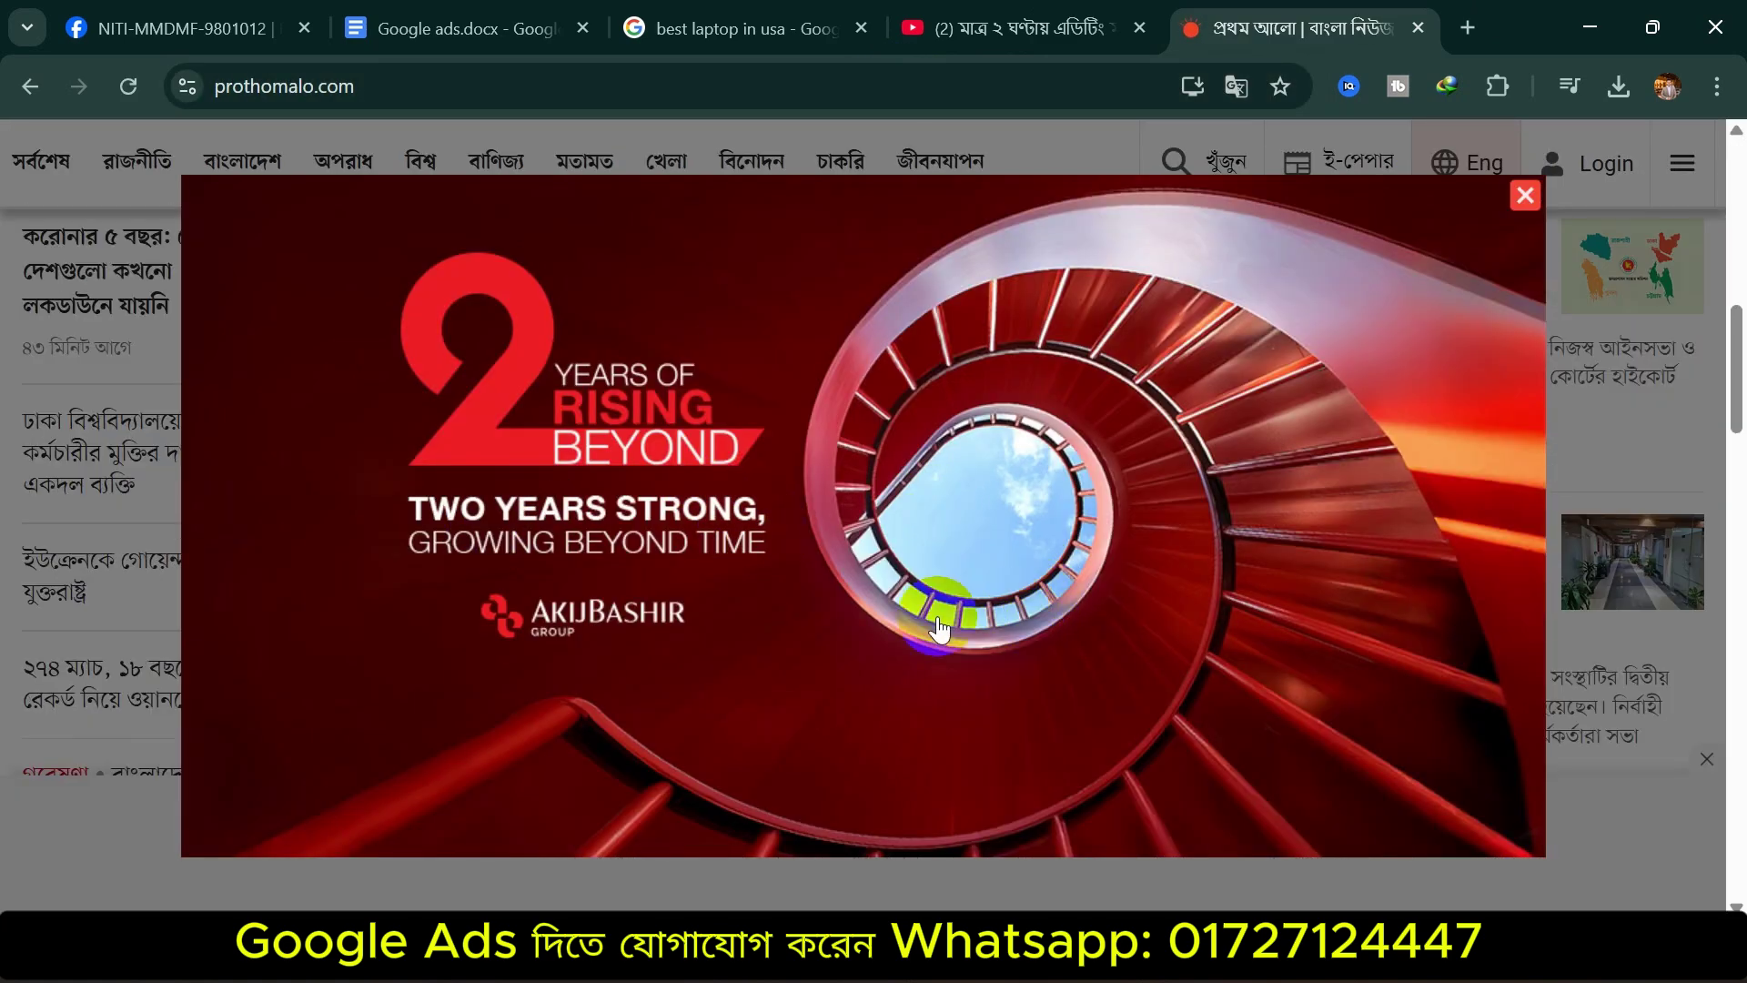
{"action": "left_click", "coordinate": [1646, 180]}
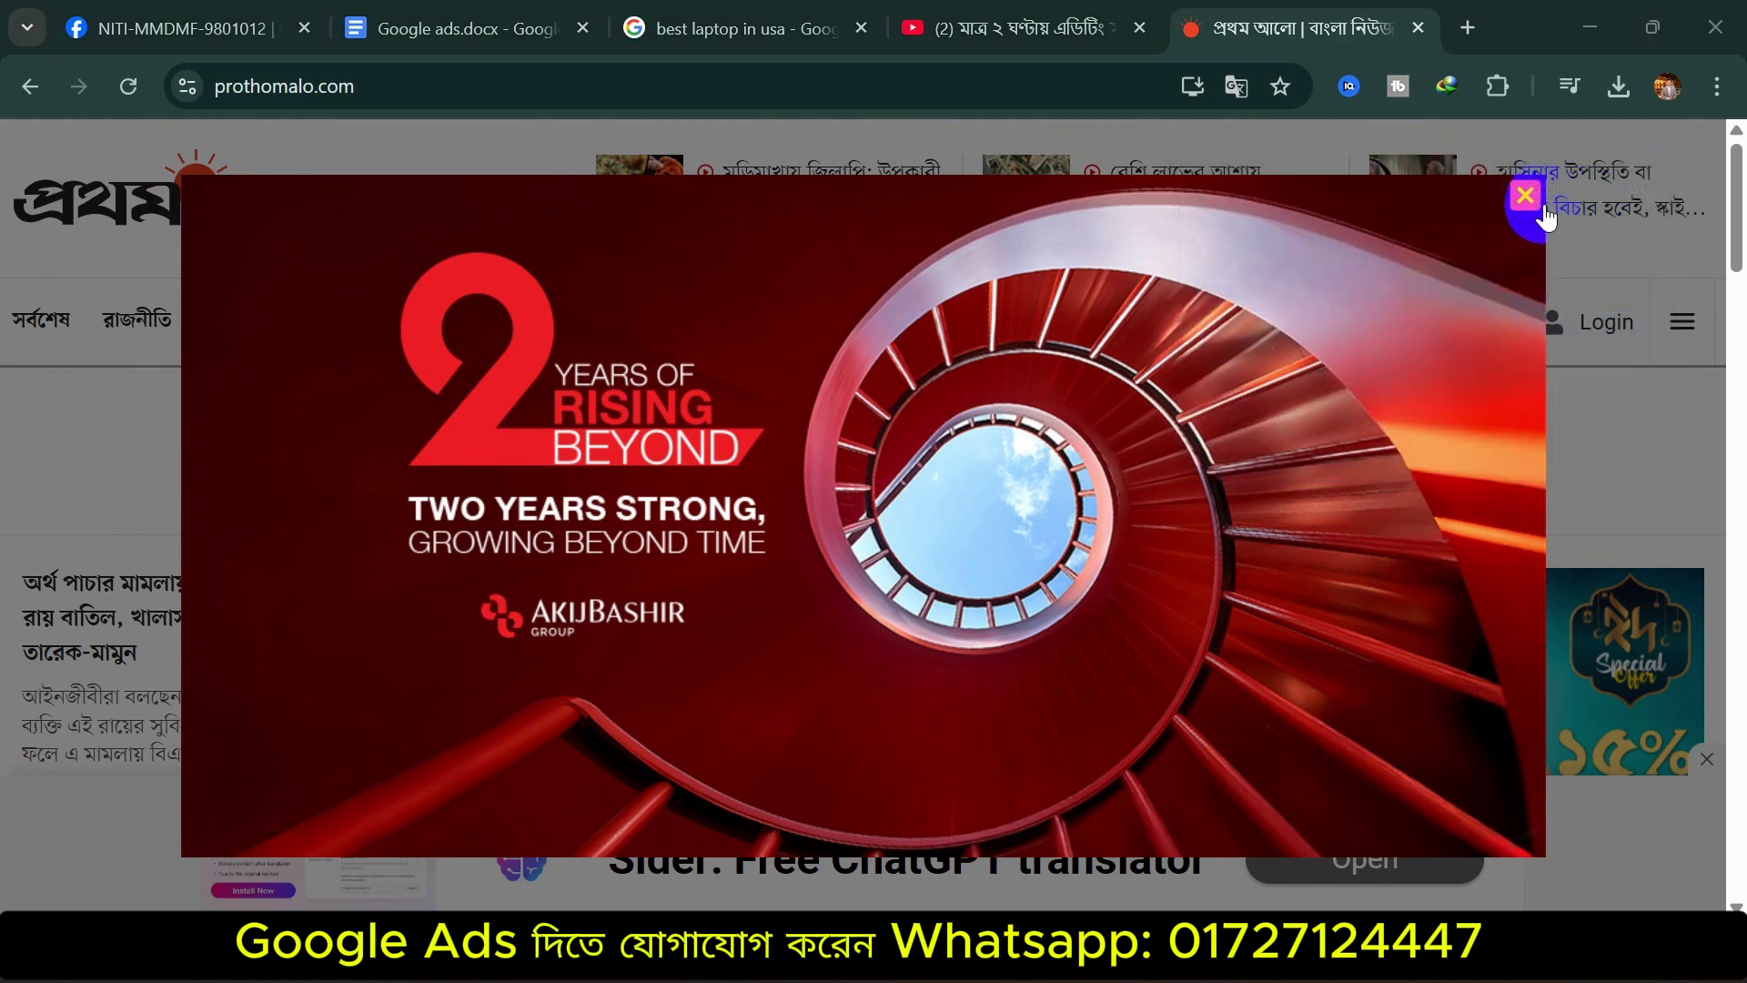
{"action": "left_click", "coordinate": [1525, 195]}
Scroll through the Prothom Alo homepage and its display ads, then open another new tab
{"action": "scroll", "coordinate": [956, 519], "scroll_direction": "down", "scroll_amount": 5}
{"action": "scroll", "coordinate": [1393, 636], "scroll_direction": "up", "scroll_amount": 5}
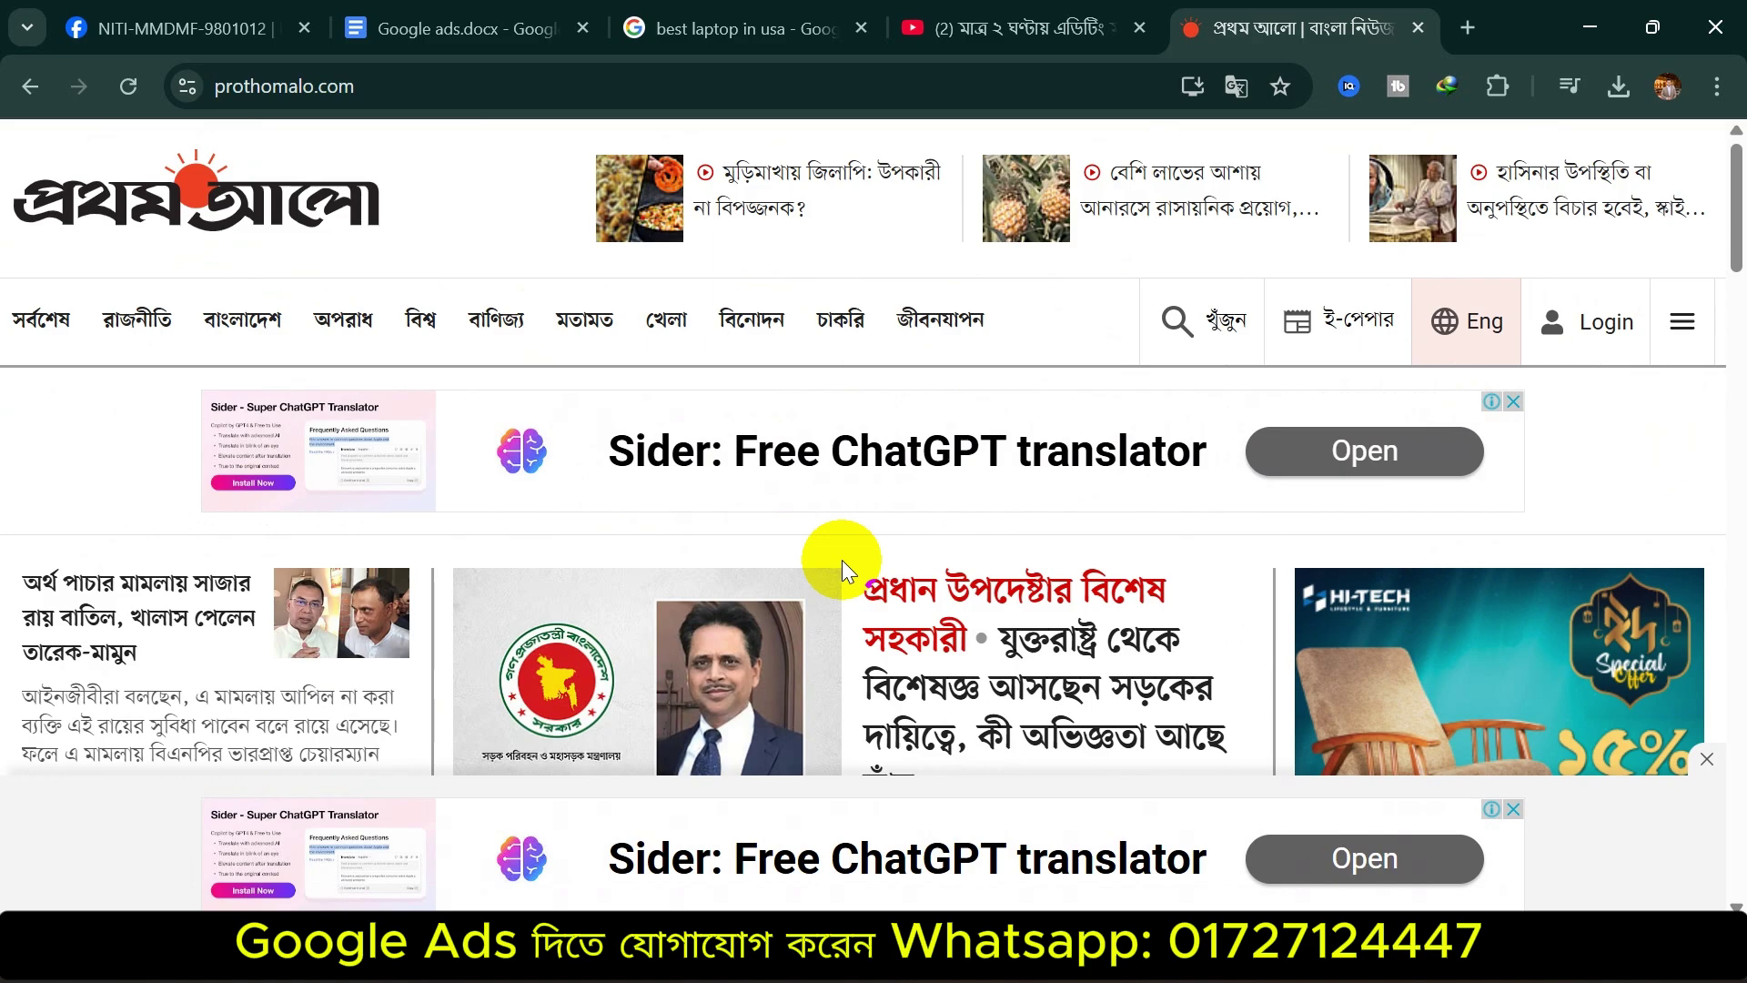
{"action": "scroll", "coordinate": [1046, 591], "scroll_direction": "down", "scroll_amount": 15}
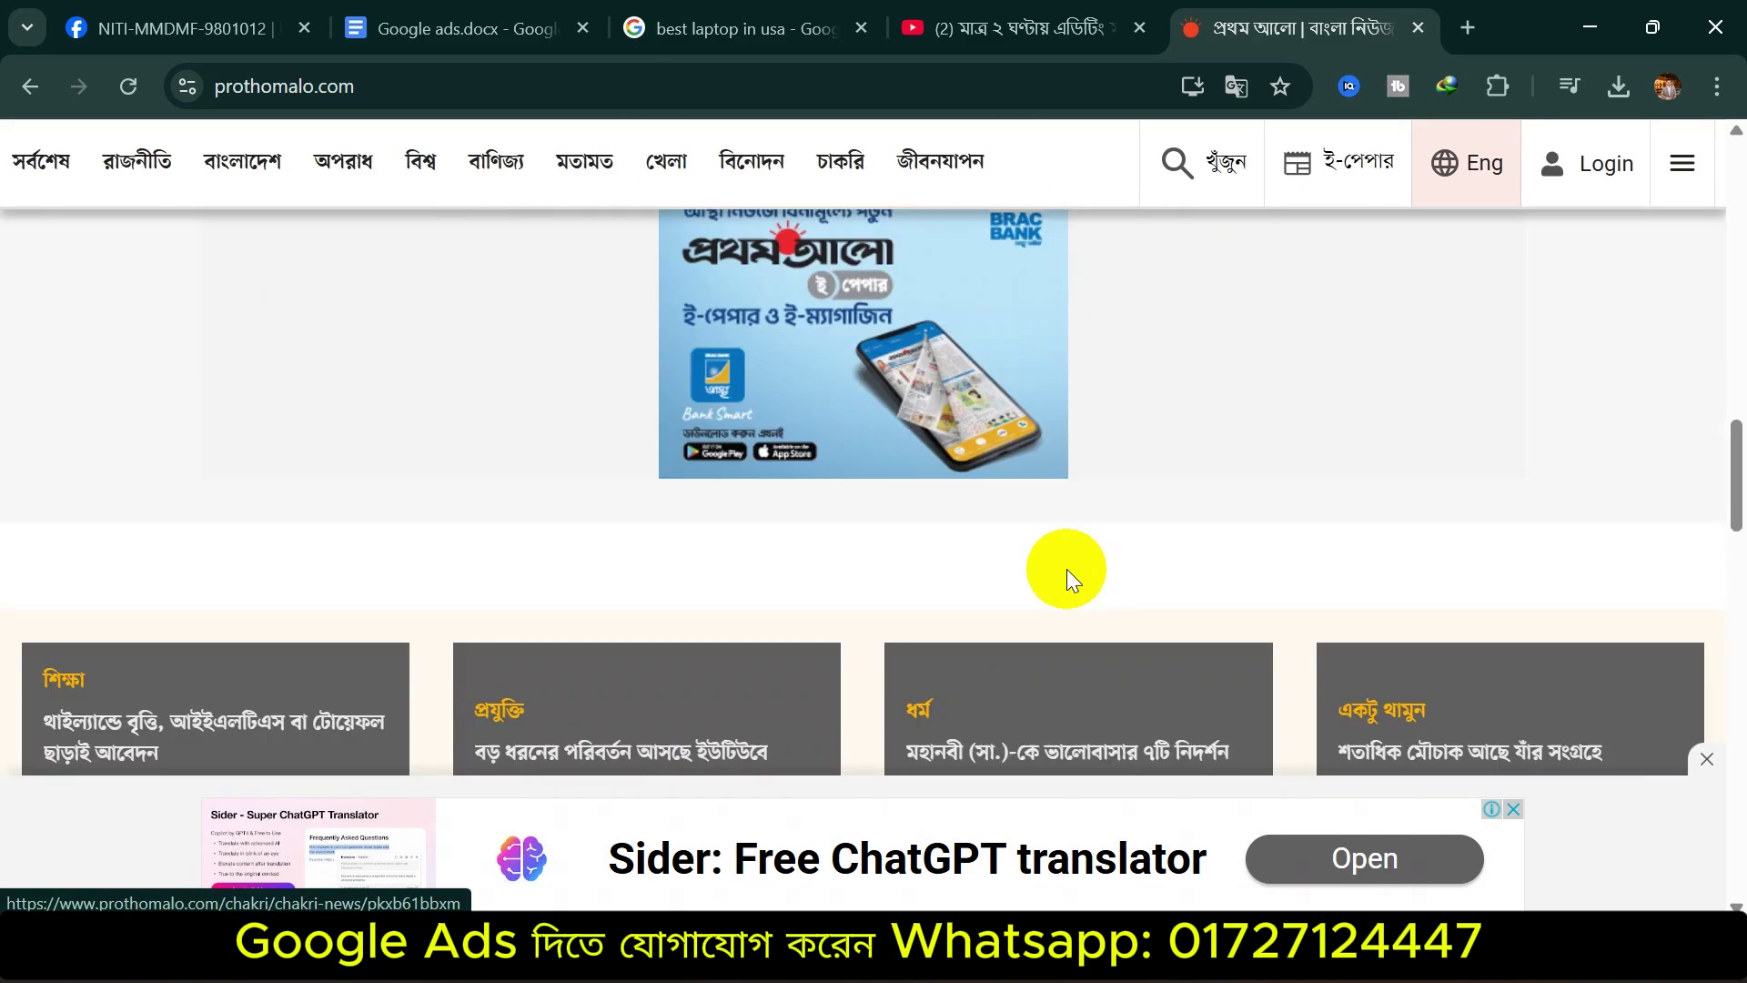
{"action": "scroll", "coordinate": [1066, 570], "scroll_direction": "up", "scroll_amount": 5}
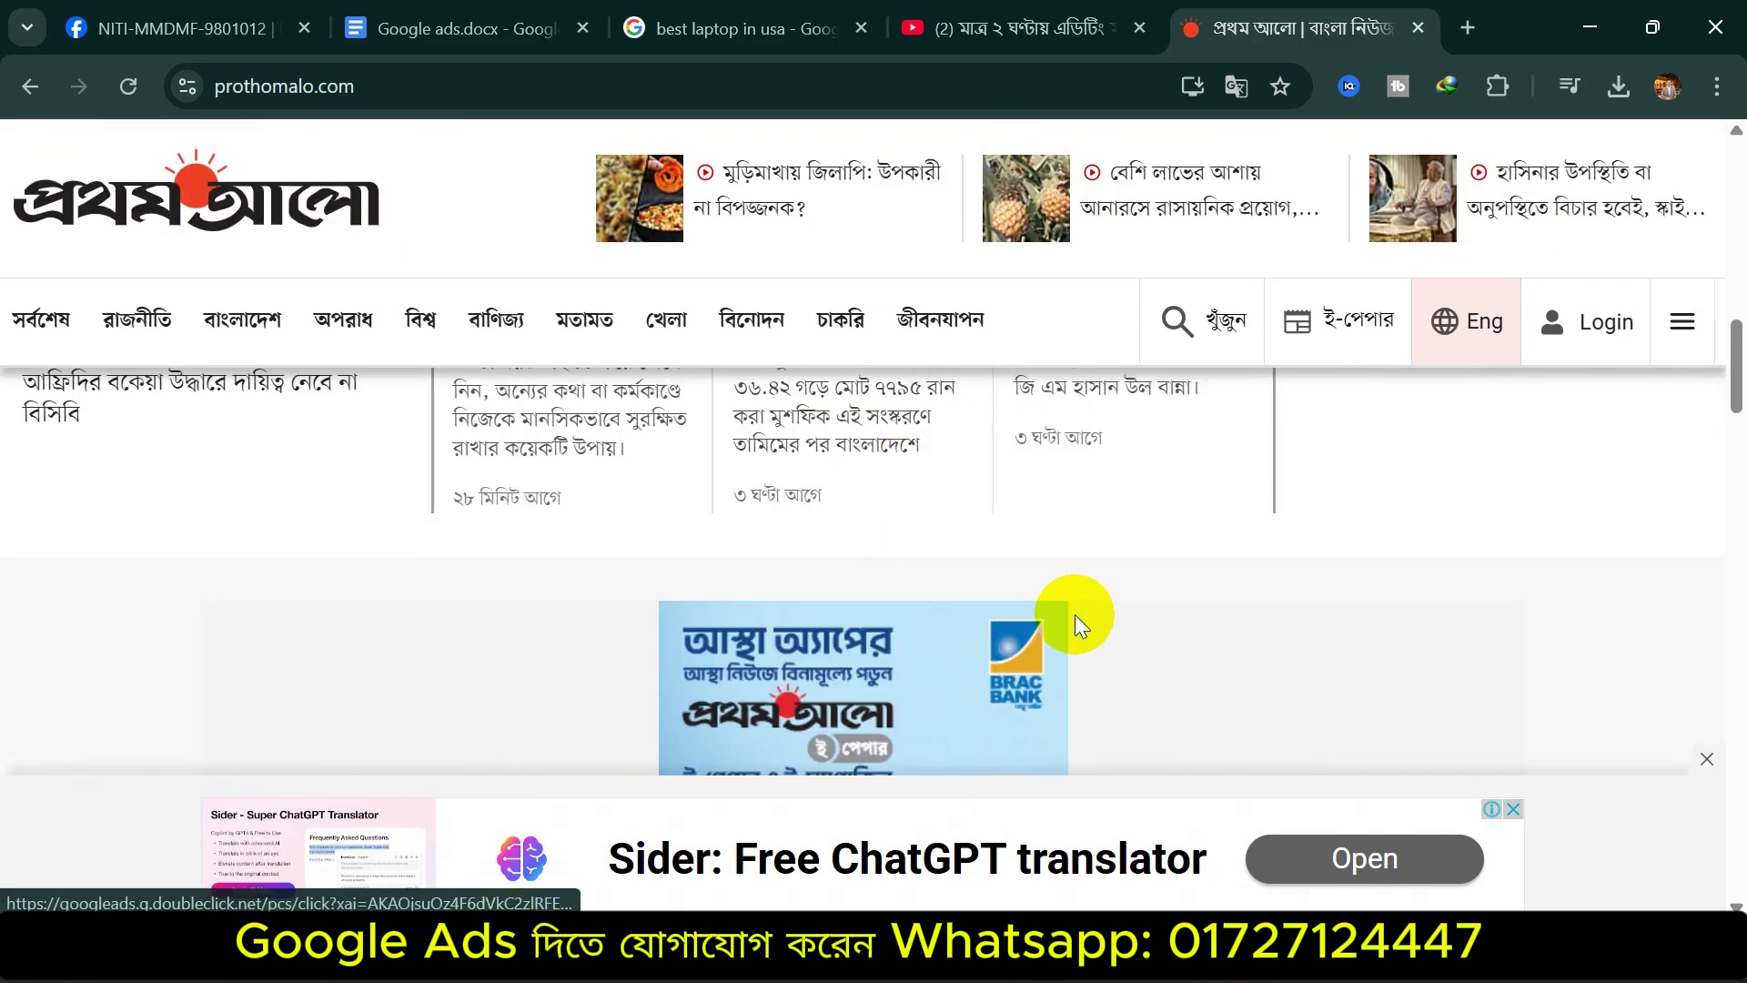
{"action": "scroll", "coordinate": [1074, 614], "scroll_direction": "down", "scroll_amount": 5}
{"action": "scroll", "coordinate": [1005, 621], "scroll_direction": "down", "scroll_amount": 20}
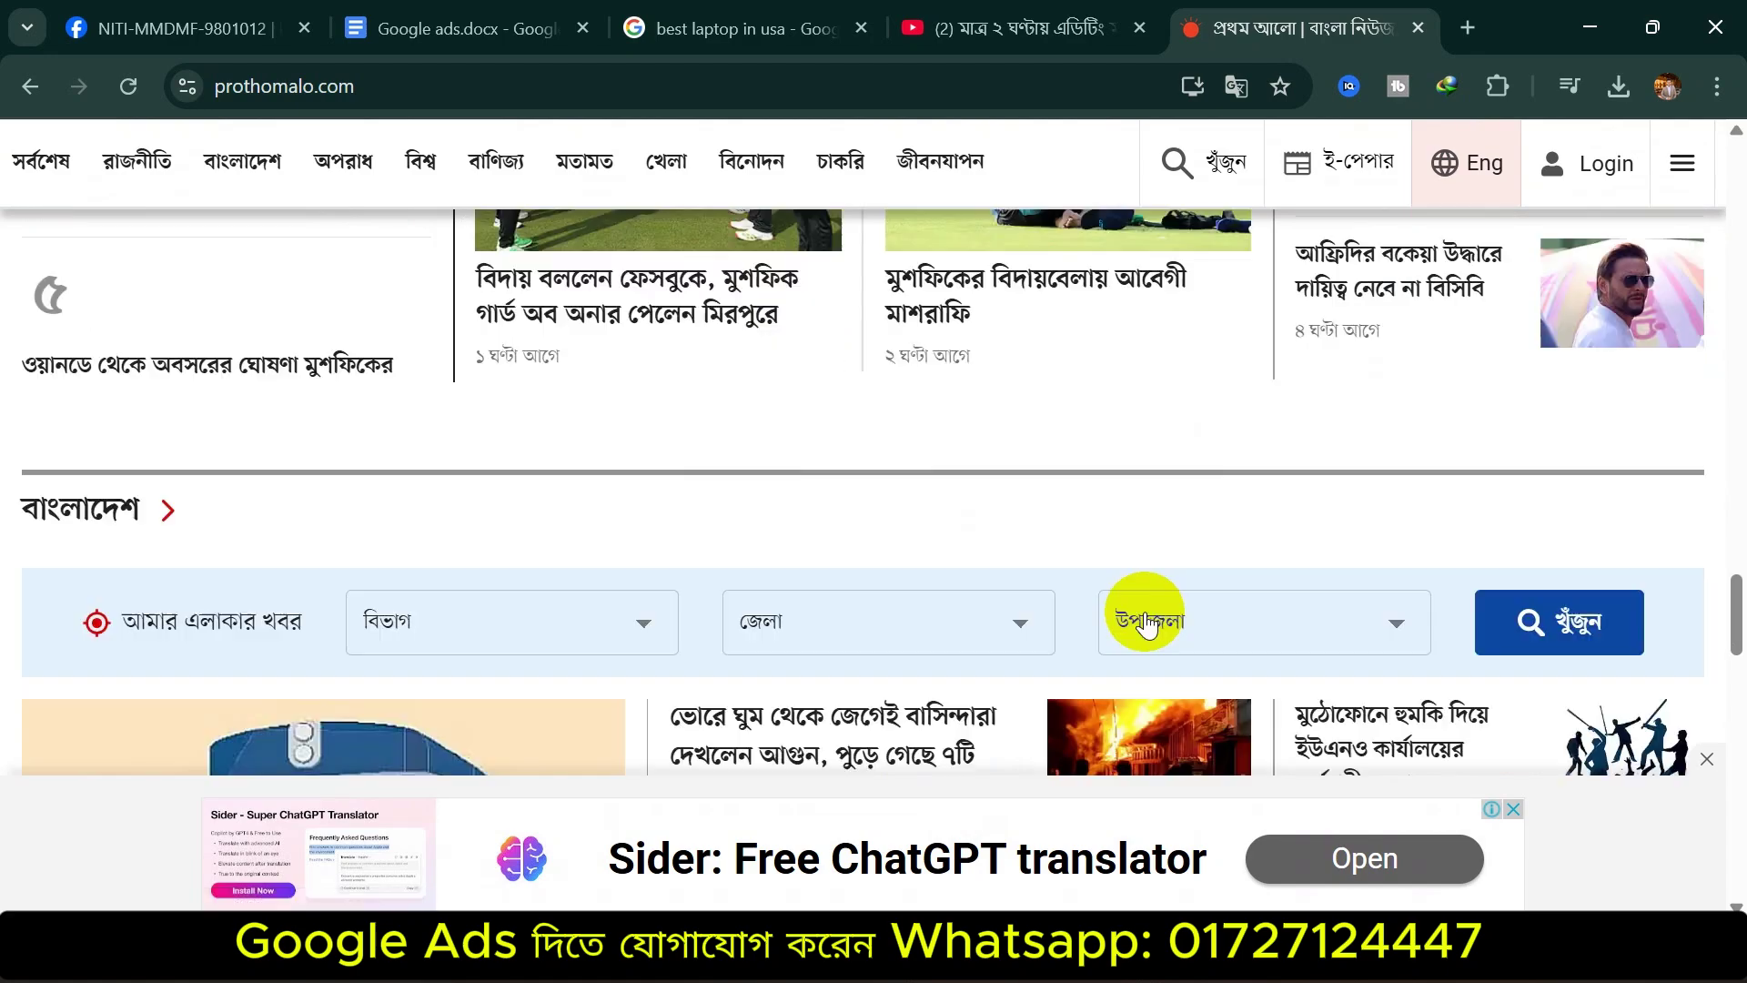
{"action": "scroll", "coordinate": [1047, 647], "scroll_direction": "down", "scroll_amount": 5}
{"action": "scroll", "coordinate": [1073, 605], "scroll_direction": "down", "scroll_amount": 10}
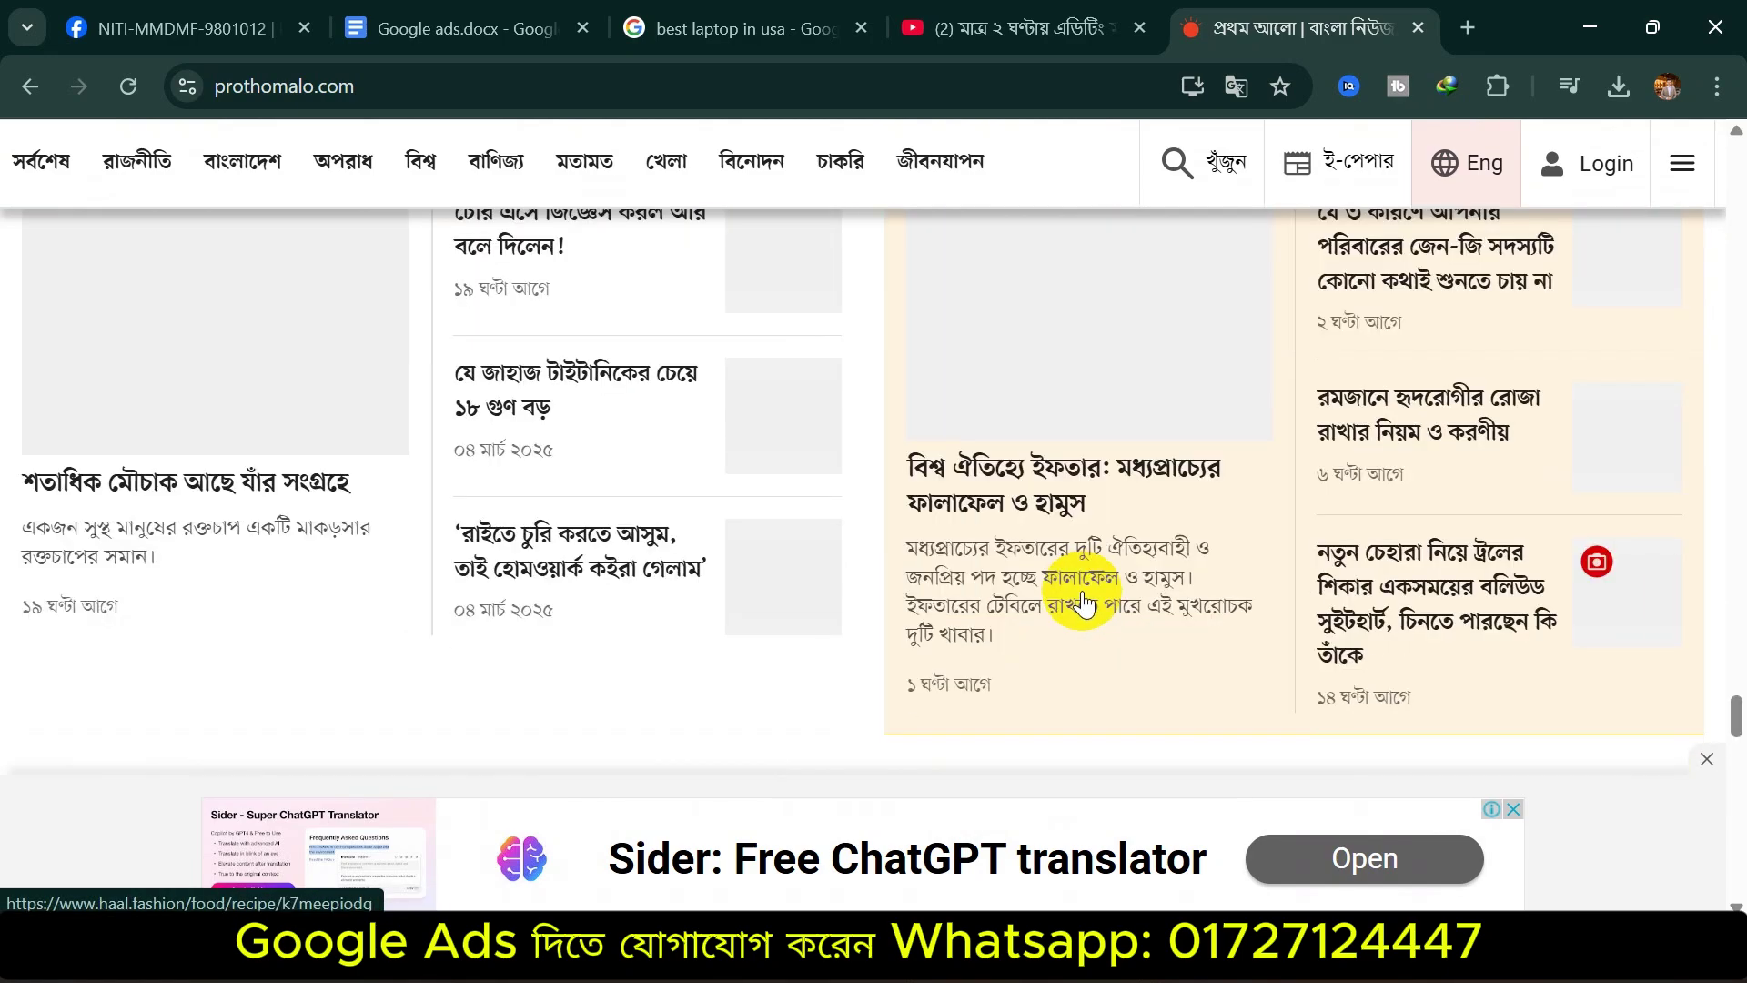
{"action": "scroll", "coordinate": [1150, 509], "scroll_direction": "down", "scroll_amount": 1}
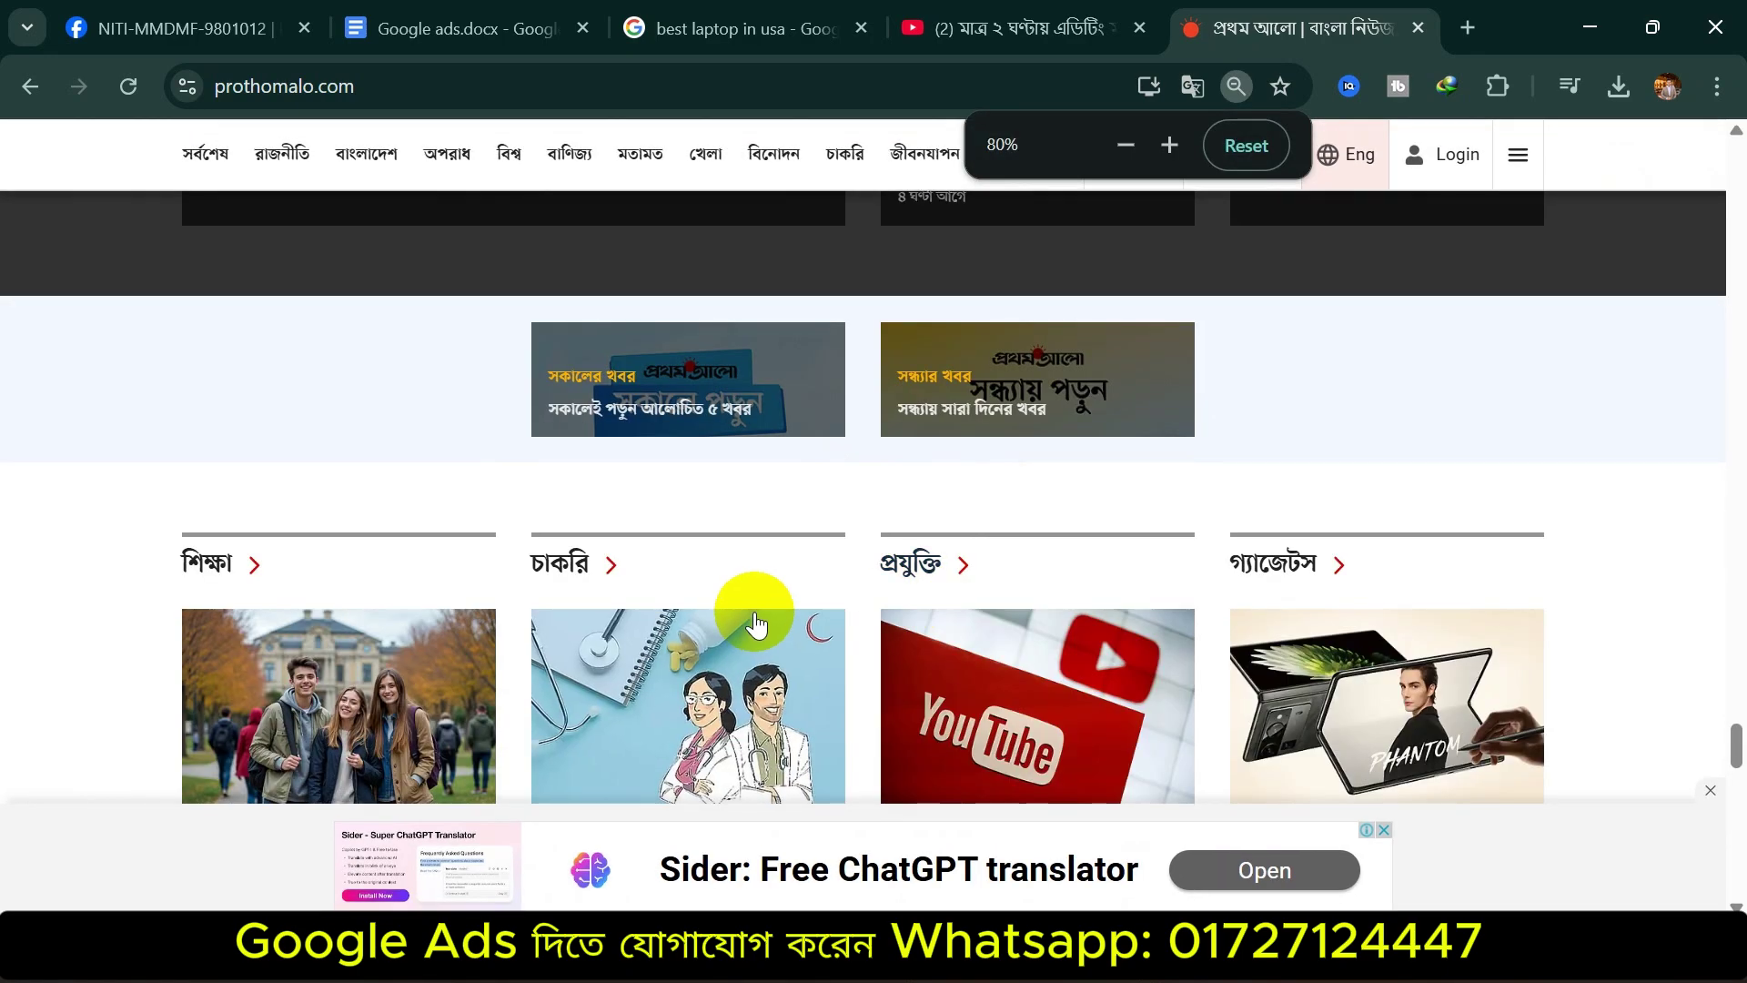
{"action": "scroll", "coordinate": [817, 471], "scroll_direction": "up", "scroll_amount": 20}
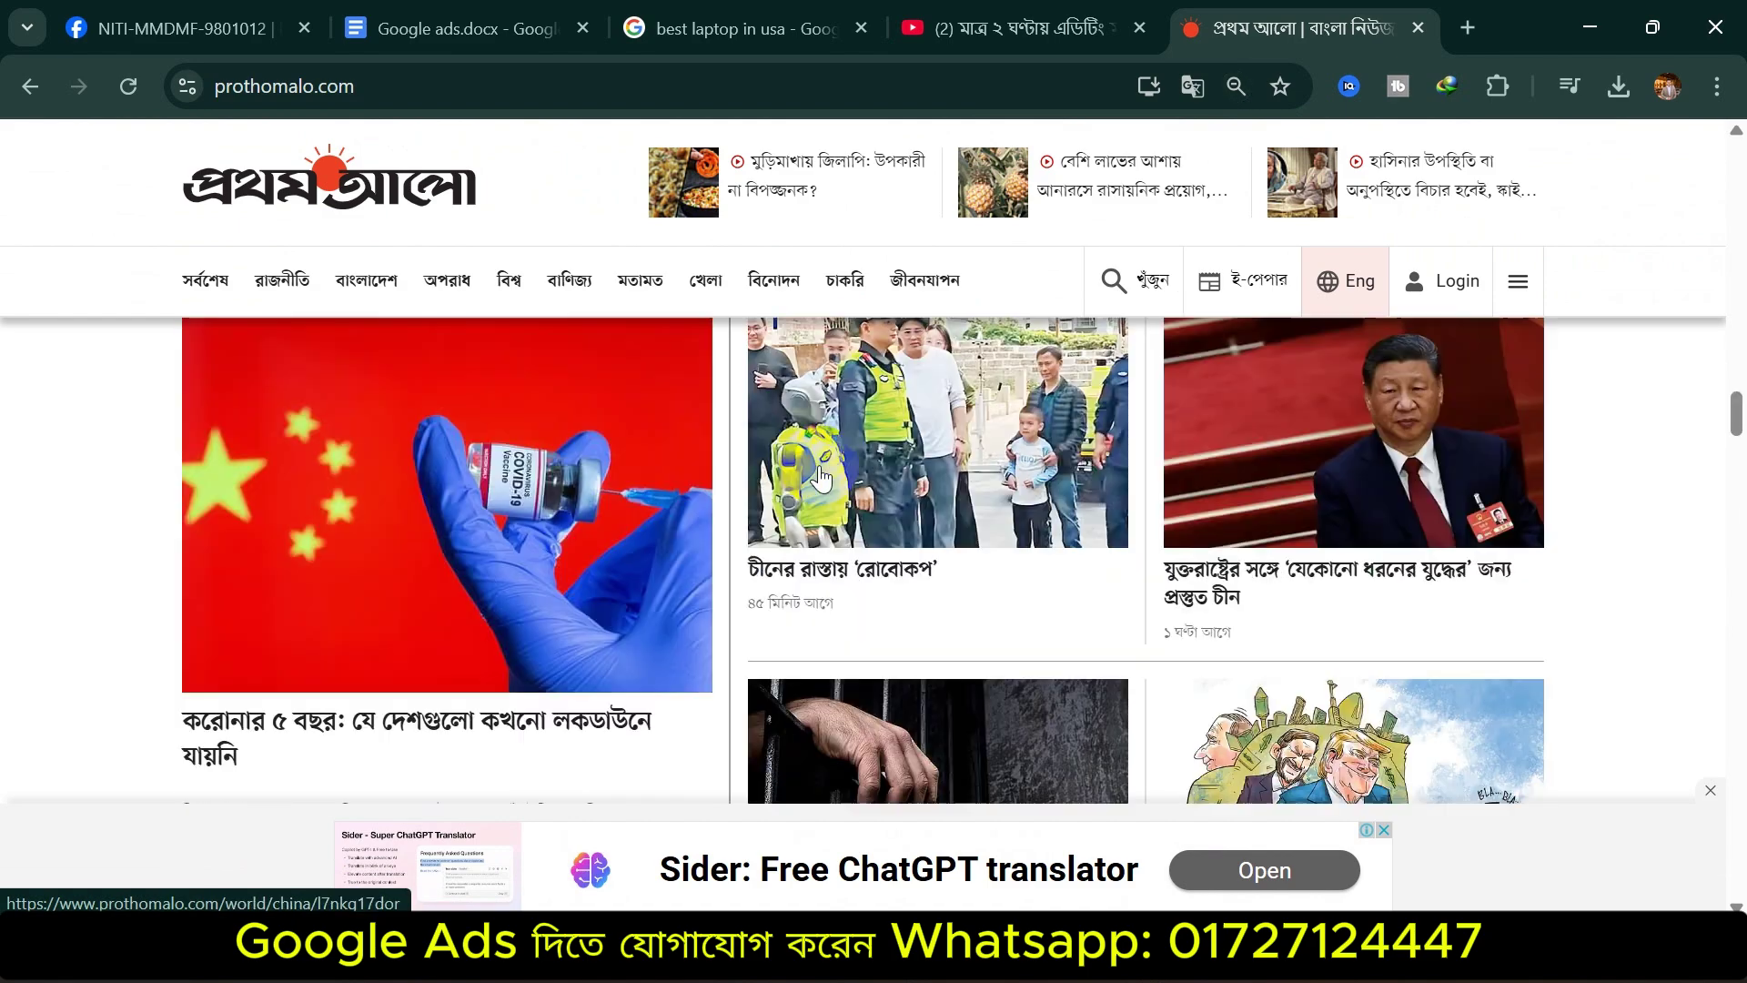
{"action": "scroll", "coordinate": [818, 473], "scroll_direction": "up", "scroll_amount": 5}
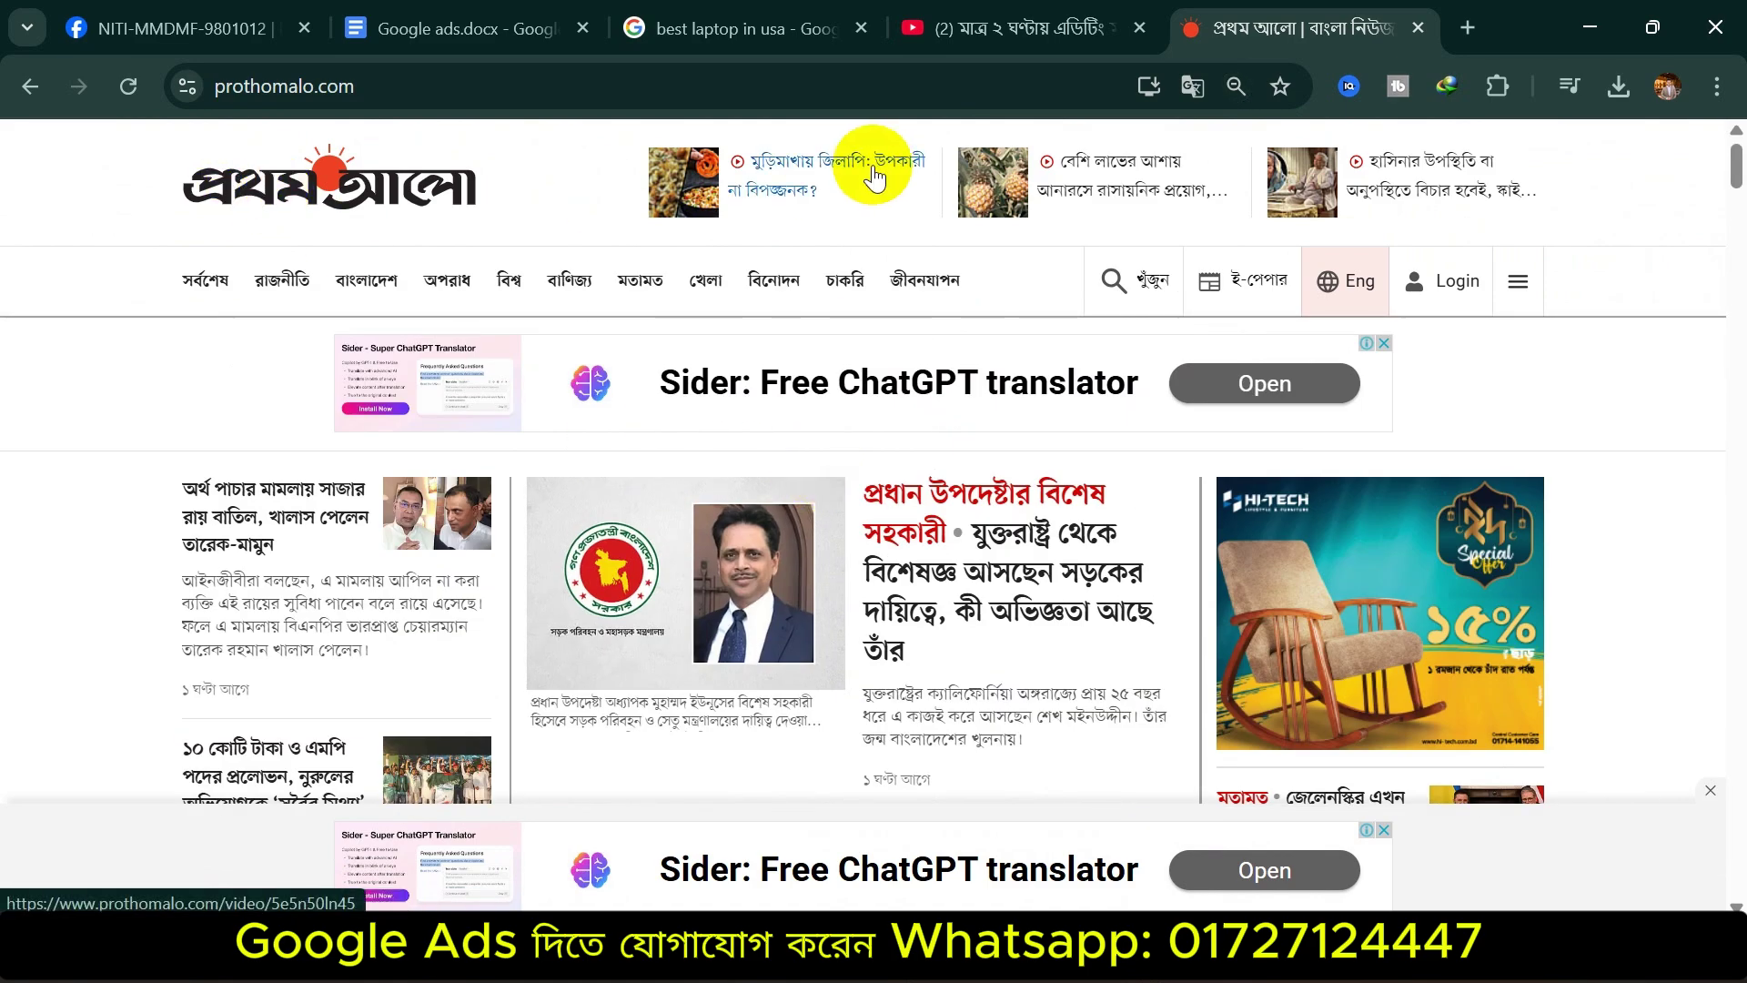
{"action": "scroll", "coordinate": [1606, 475], "scroll_direction": "down", "scroll_amount": 5}
{"action": "scroll", "coordinate": [1493, 570], "scroll_direction": "up", "scroll_amount": 5}
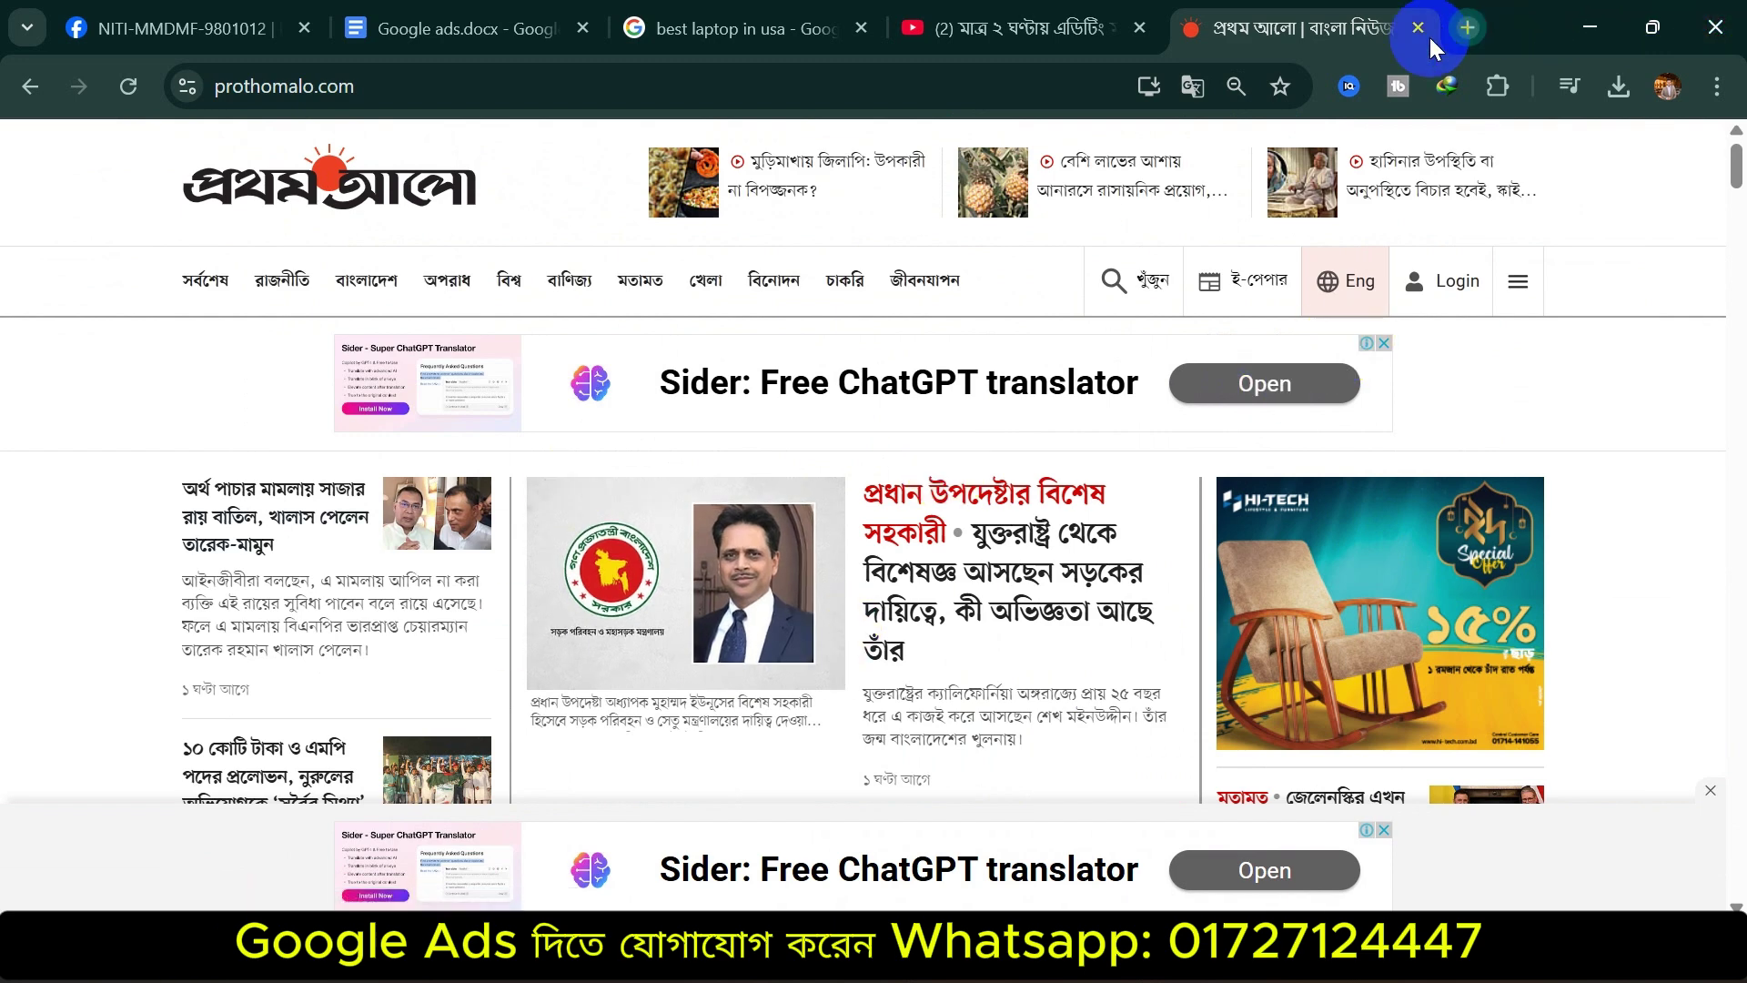
{"action": "left_click", "coordinate": [1468, 27]}
Search Google for 'amazon' on its own, dropping the extra word laptop
{"action": "left_click", "coordinate": [1017, 100]}
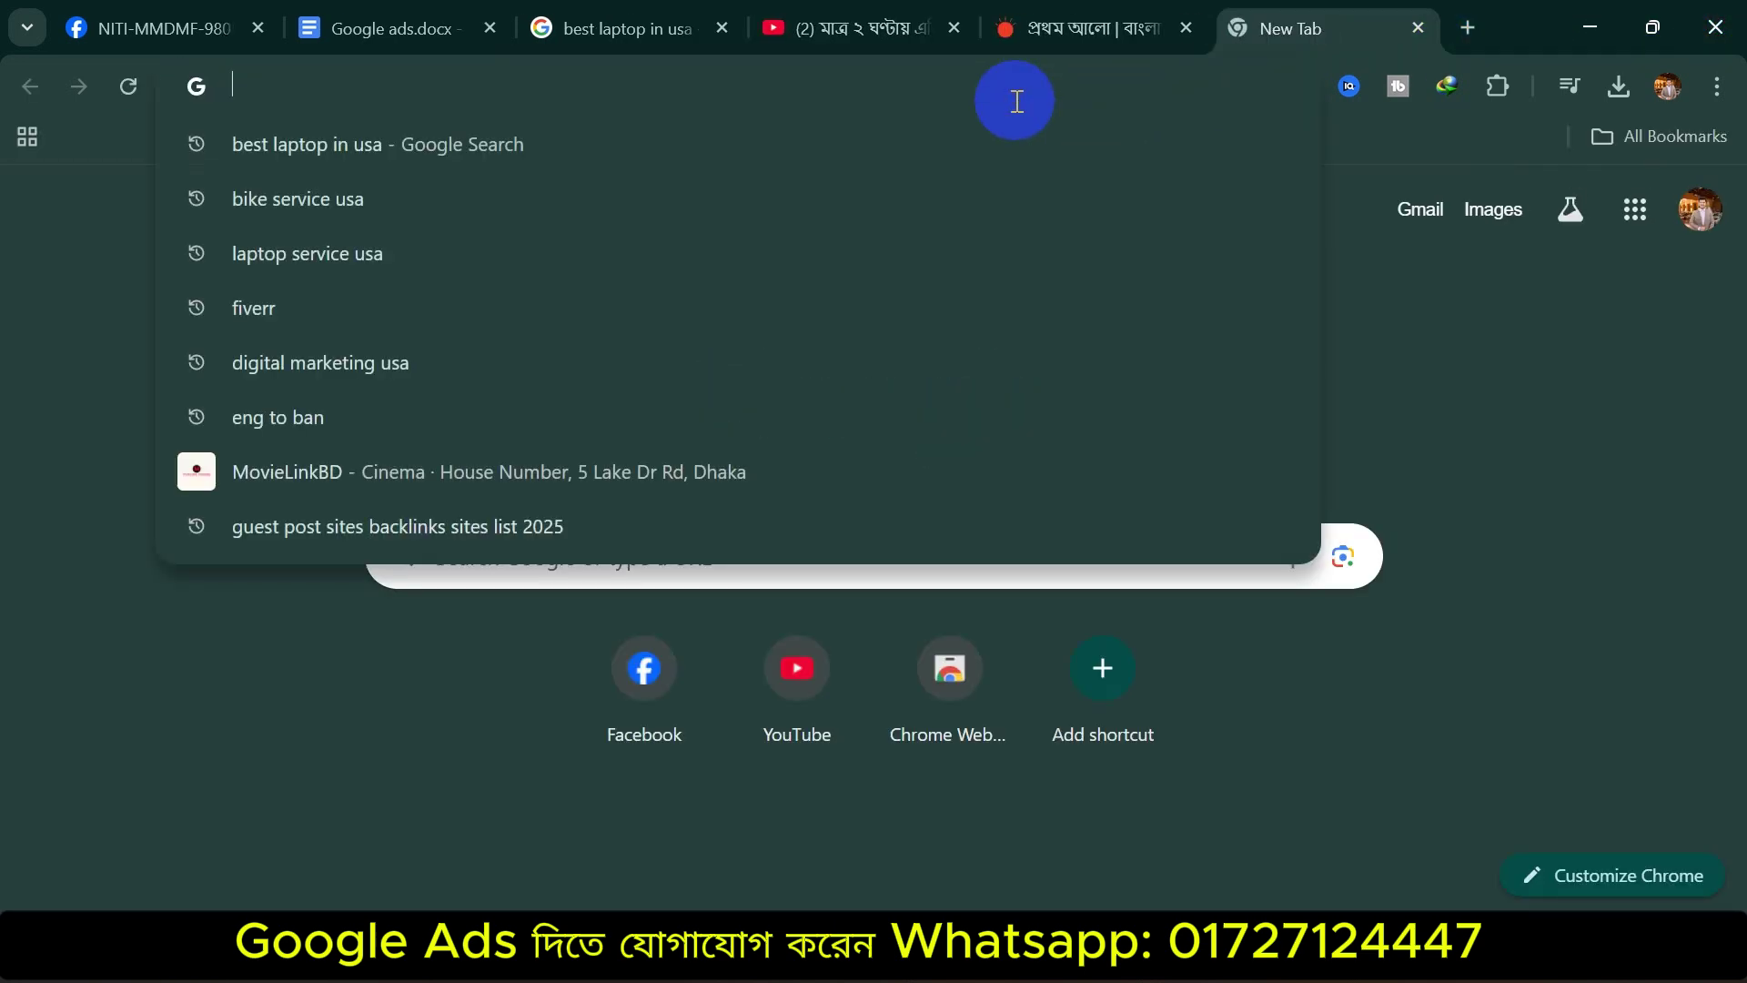
{"action": "type", "text": "amaz"}
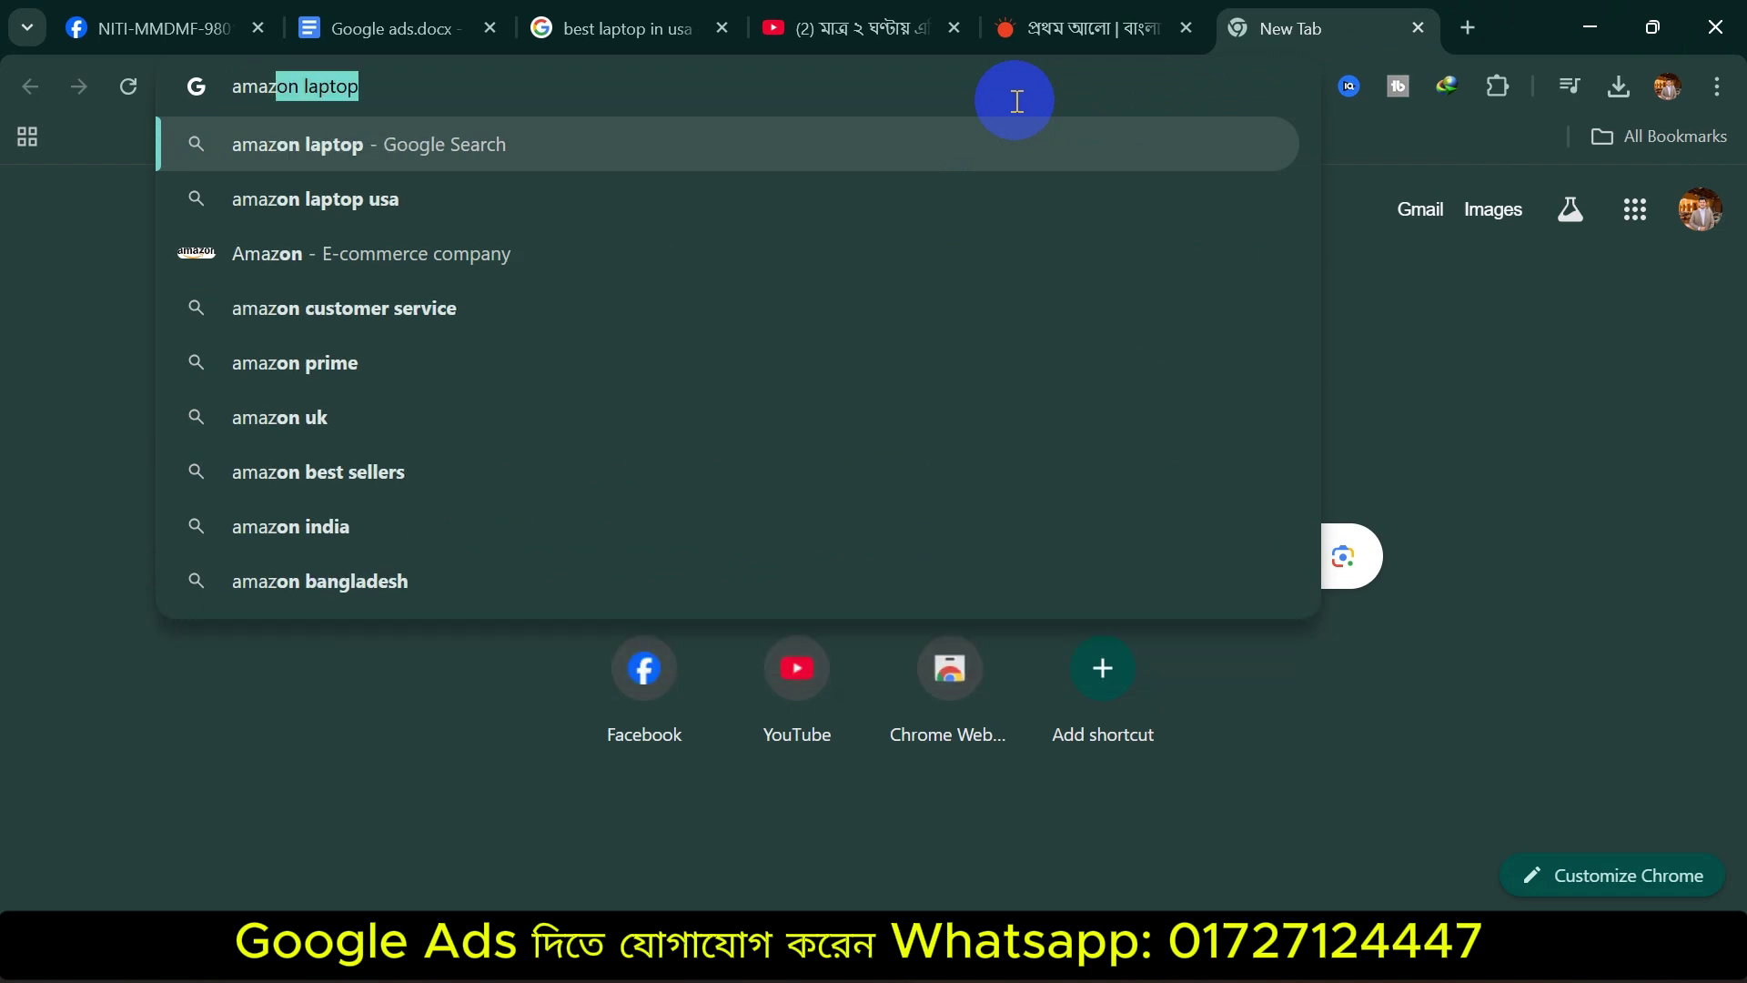
{"action": "type", "text": "on"}
{"action": "key", "text": "Return"}
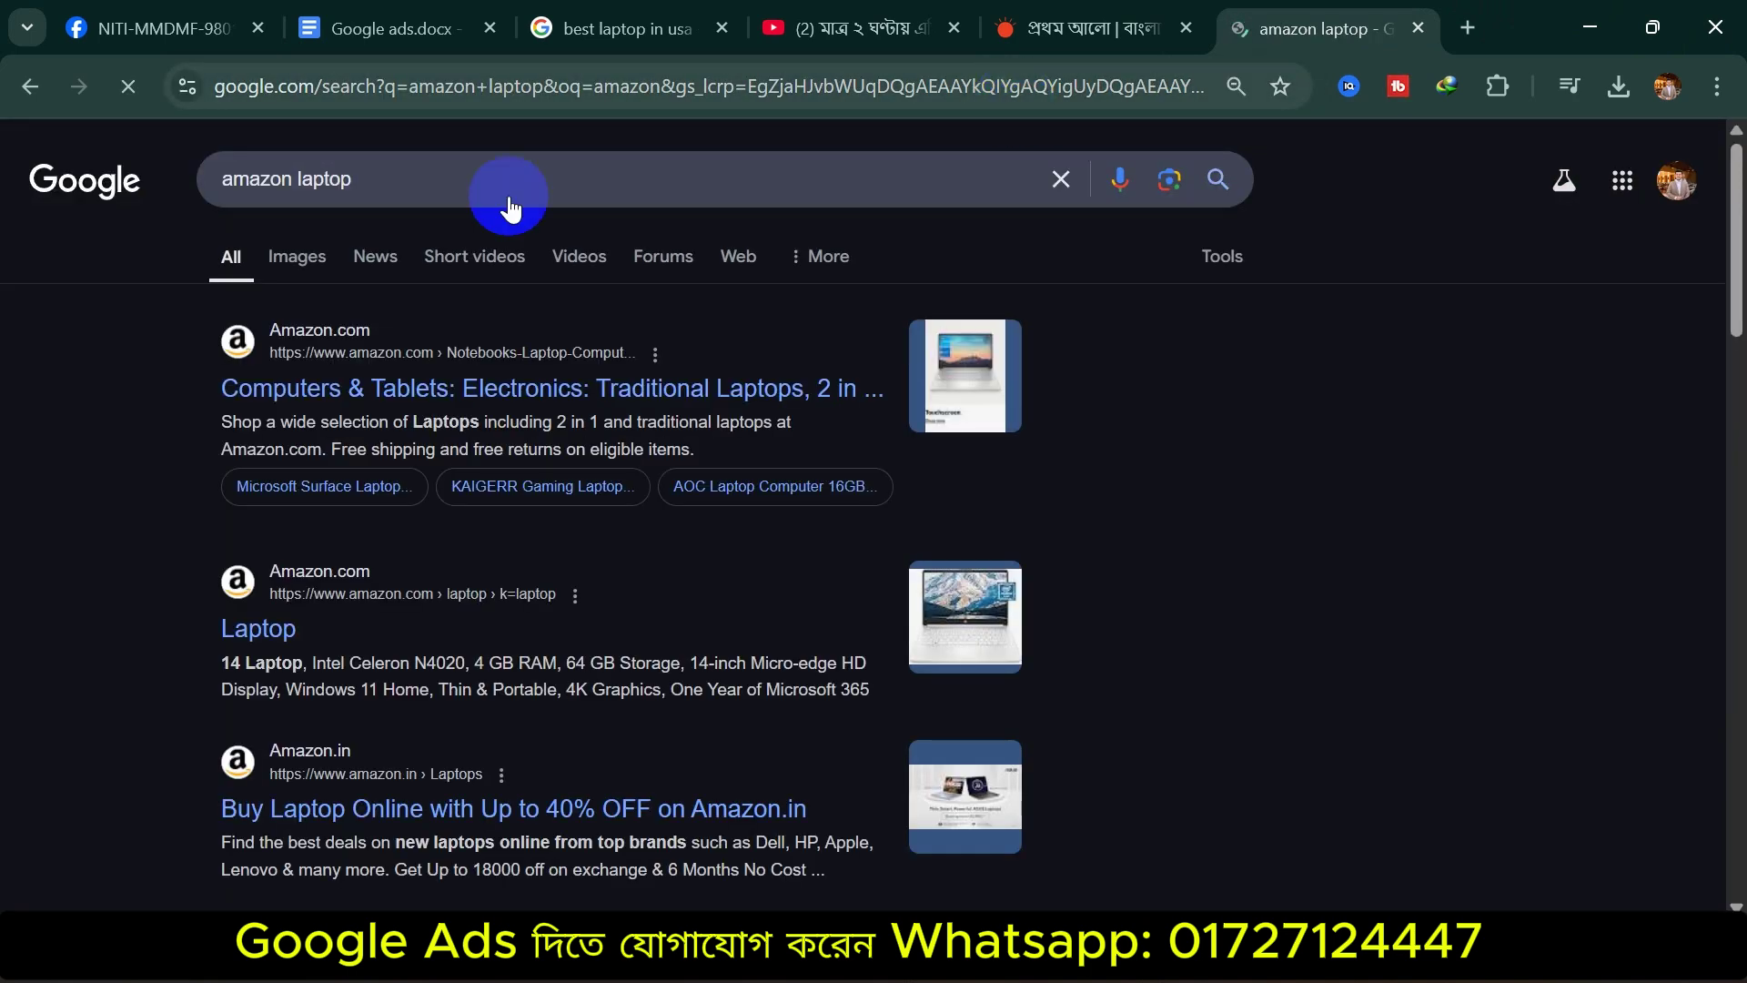
{"action": "key", "text": "BackSpace"}
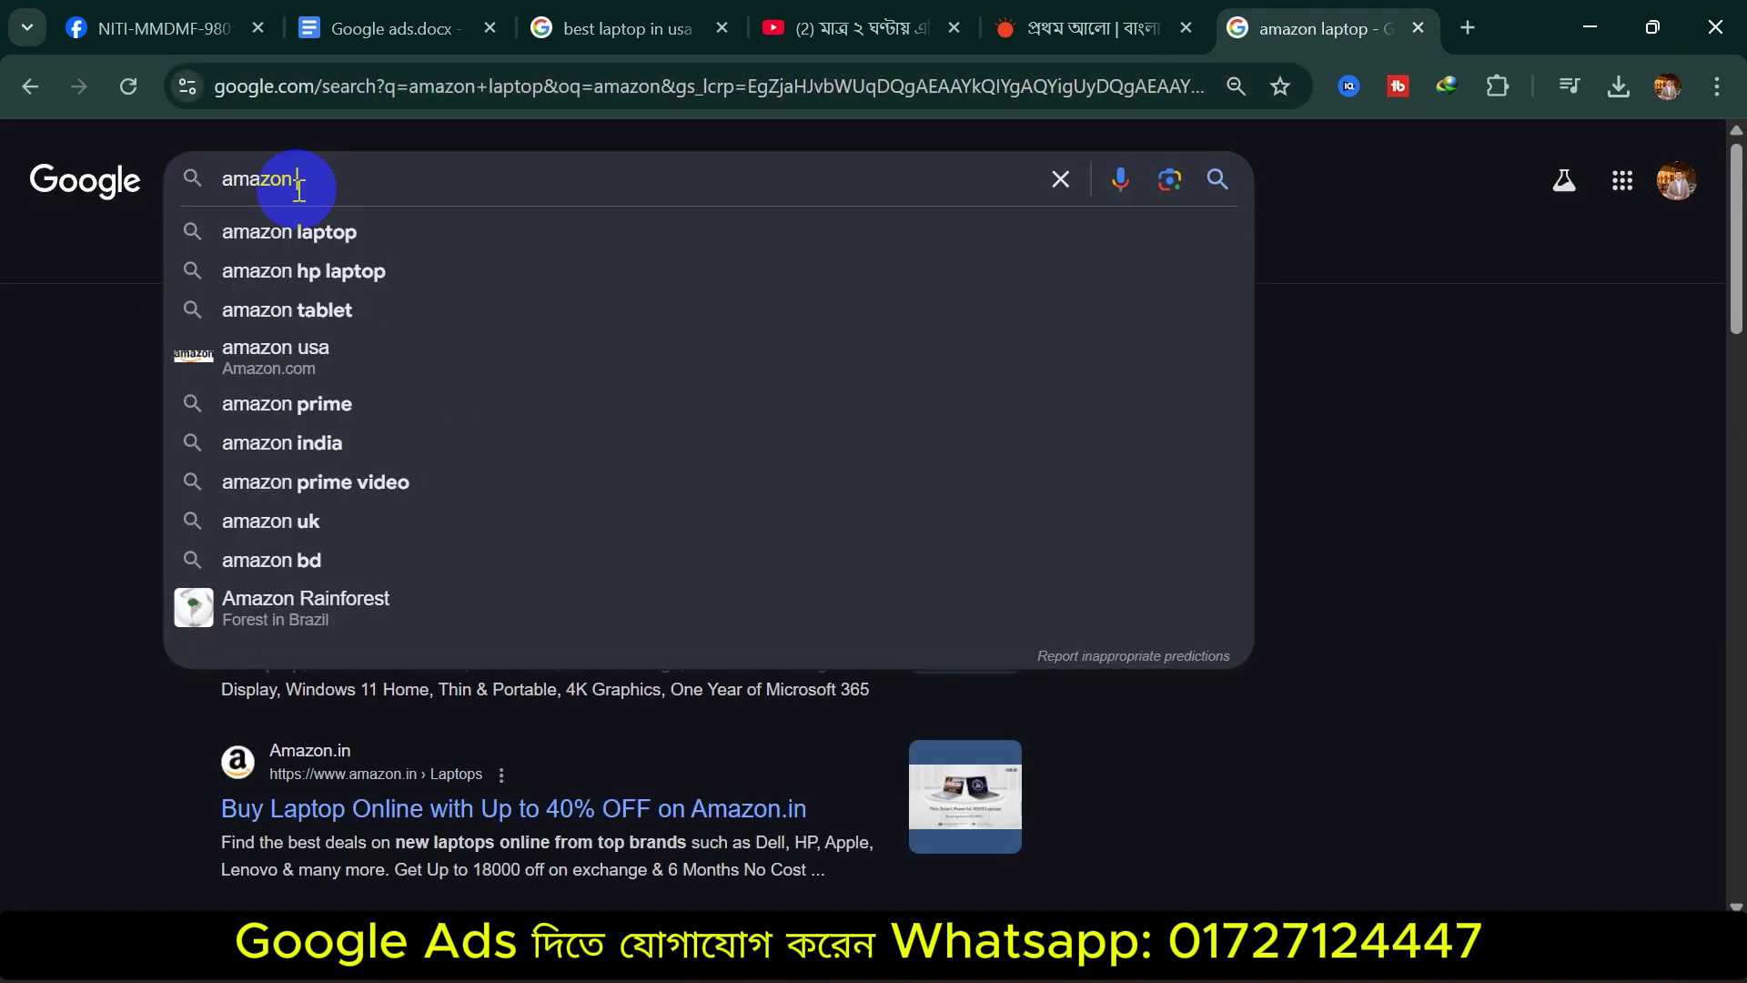
{"action": "key", "text": "Return"}
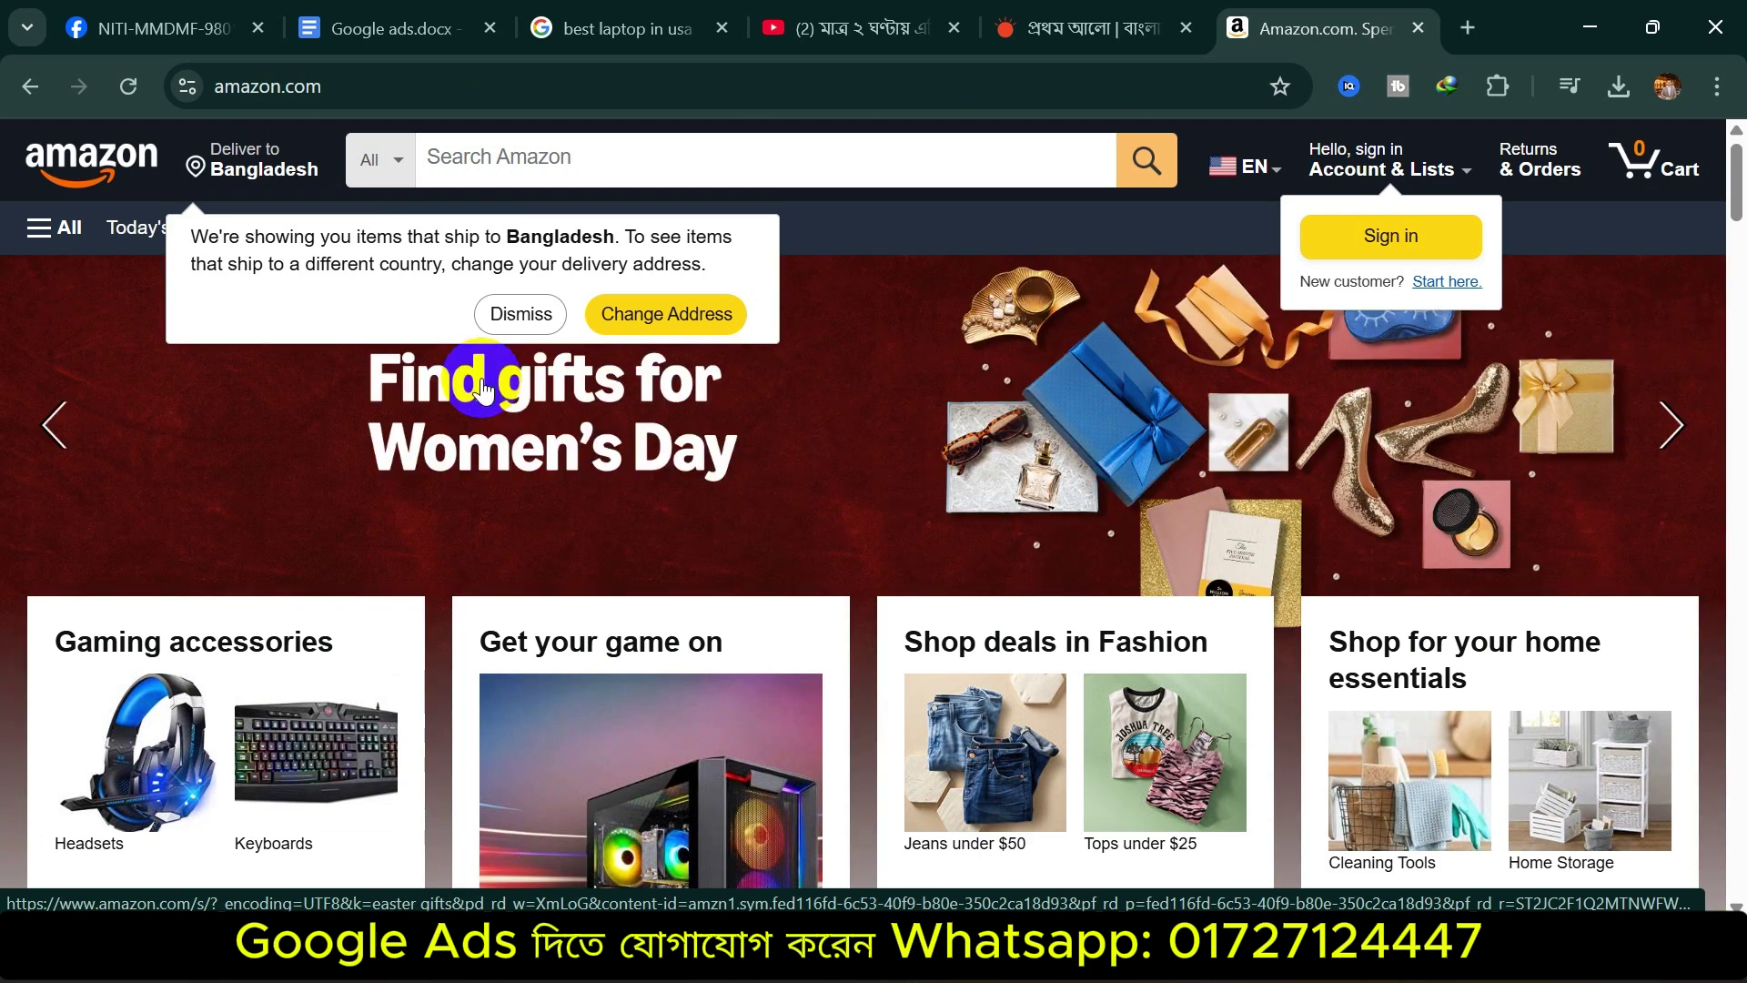
Dismiss Amazon's delivery-country notice and scroll through the store homepage
{"action": "left_click", "coordinate": [520, 313]}
{"action": "scroll", "coordinate": [724, 633], "scroll_direction": "down", "scroll_amount": 10}
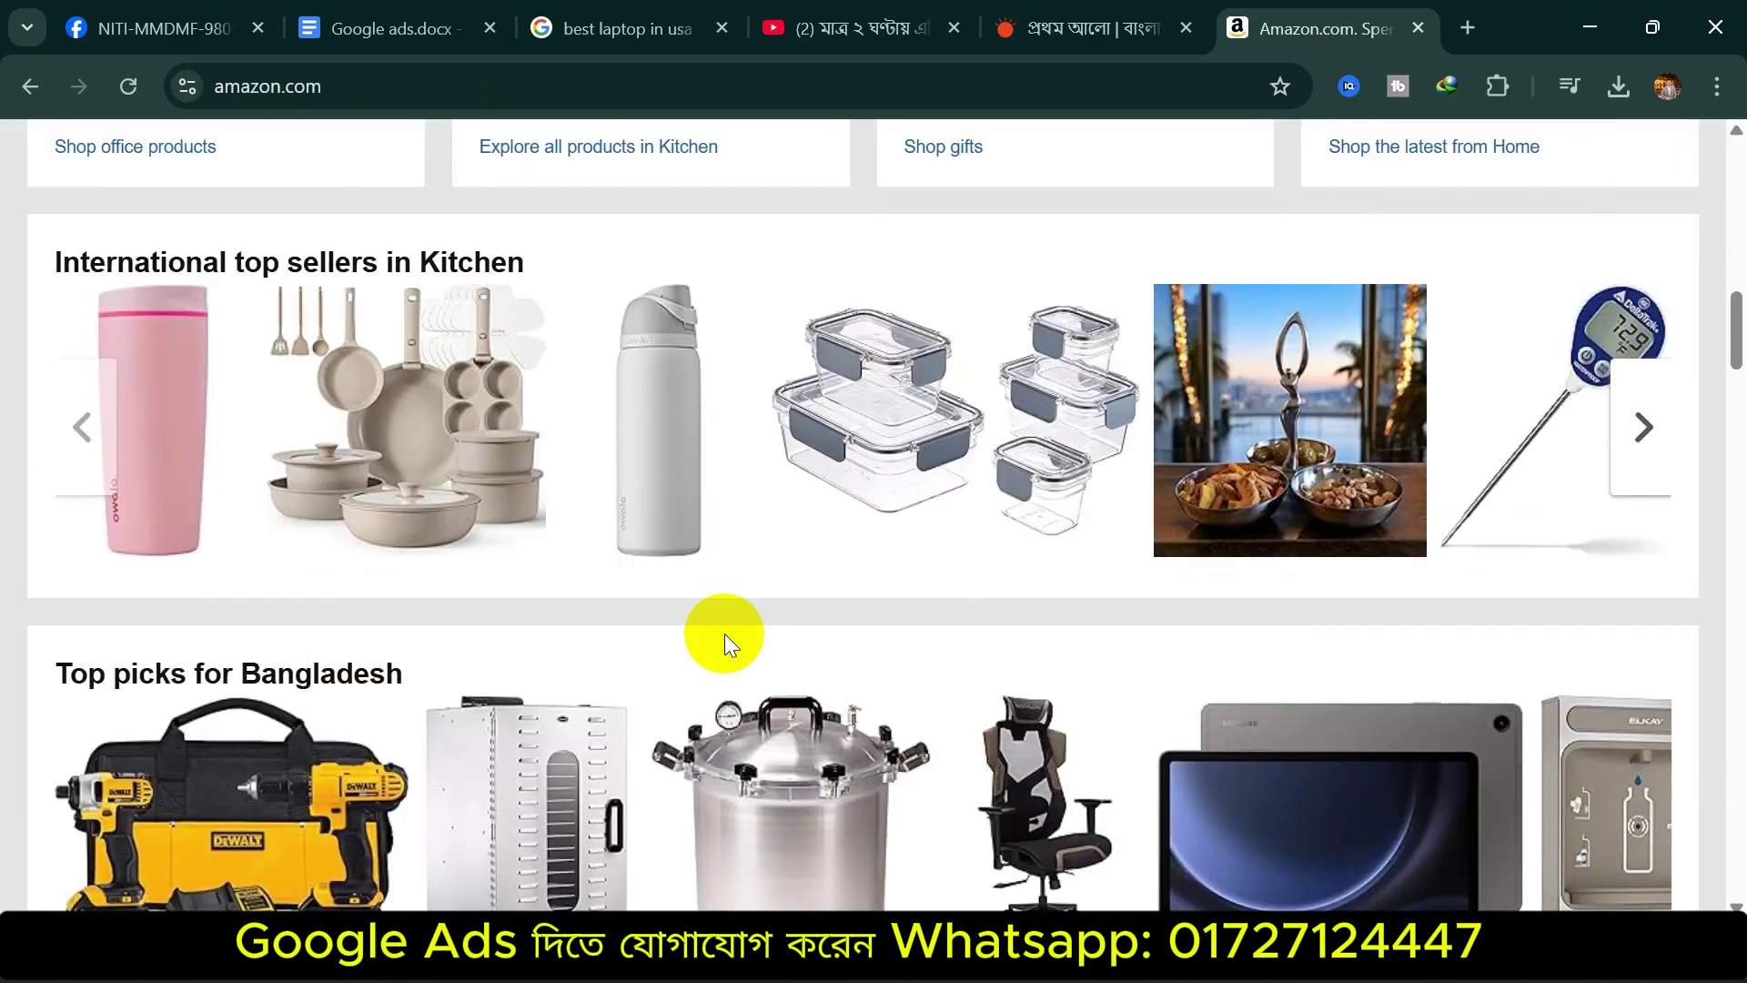
{"action": "scroll", "coordinate": [724, 633], "scroll_direction": "down", "scroll_amount": 10}
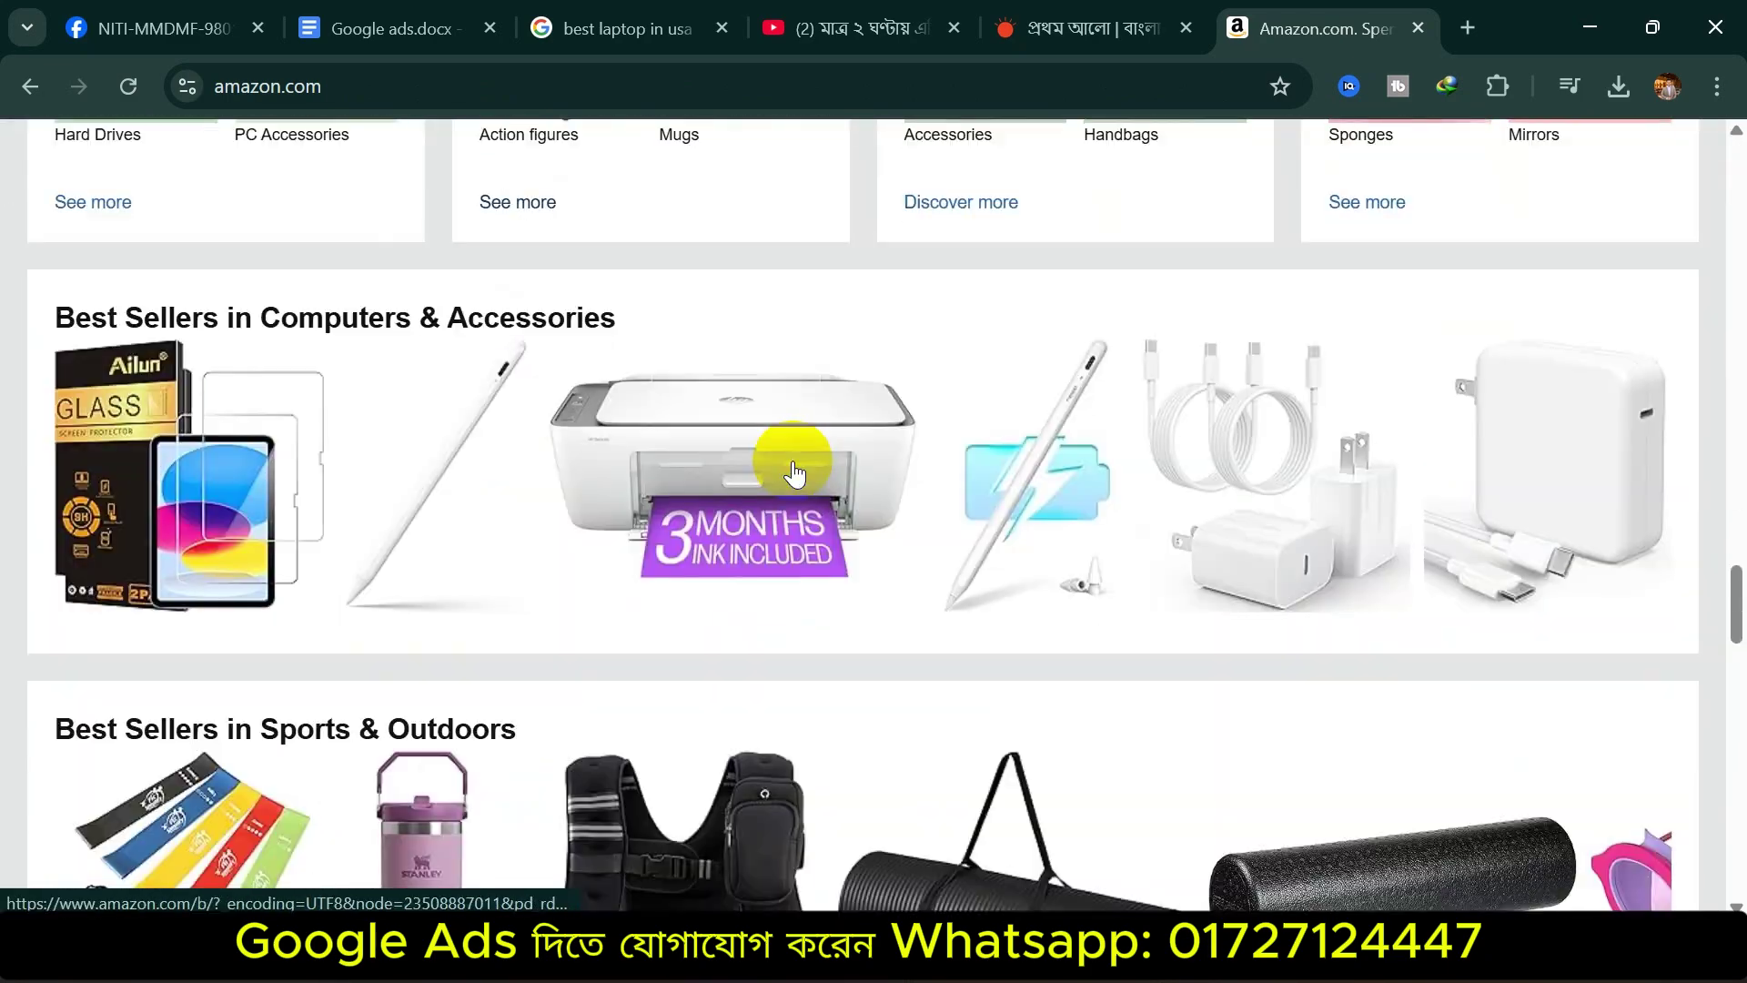
{"action": "scroll", "coordinate": [793, 473], "scroll_direction": "down", "scroll_amount": 10}
{"action": "scroll", "coordinate": [780, 519], "scroll_direction": "up", "scroll_amount": 15}
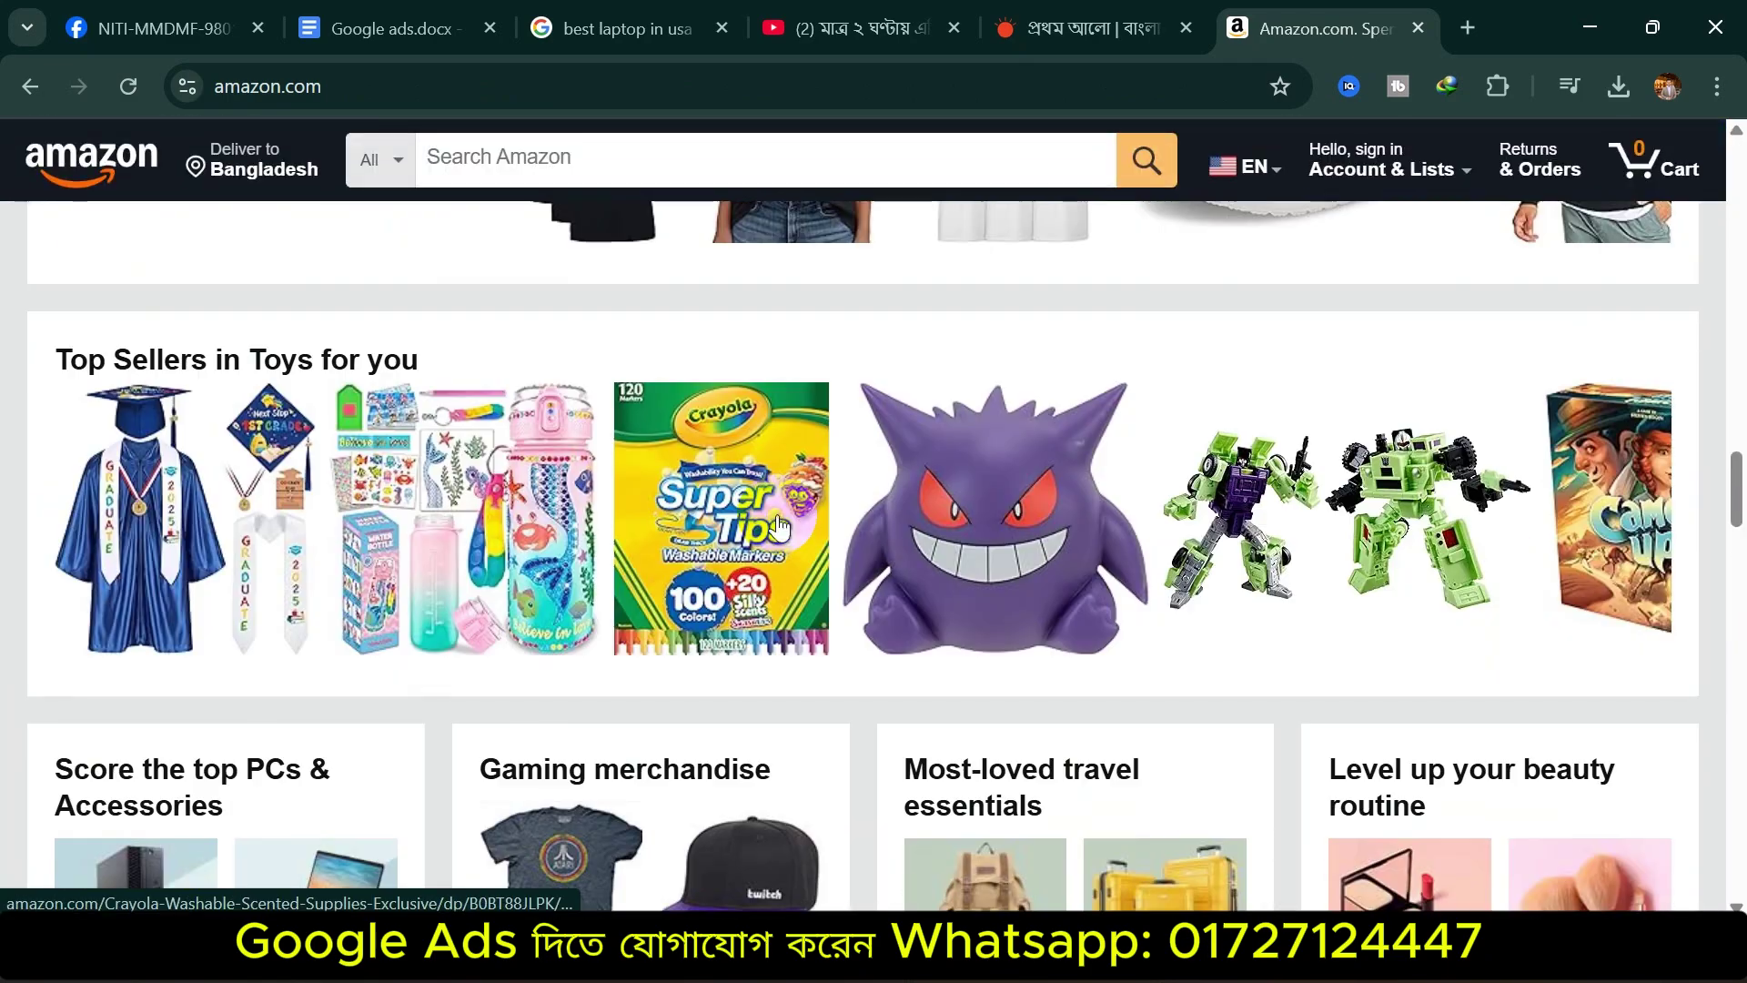
{"action": "scroll", "coordinate": [778, 525], "scroll_direction": "up", "scroll_amount": 15}
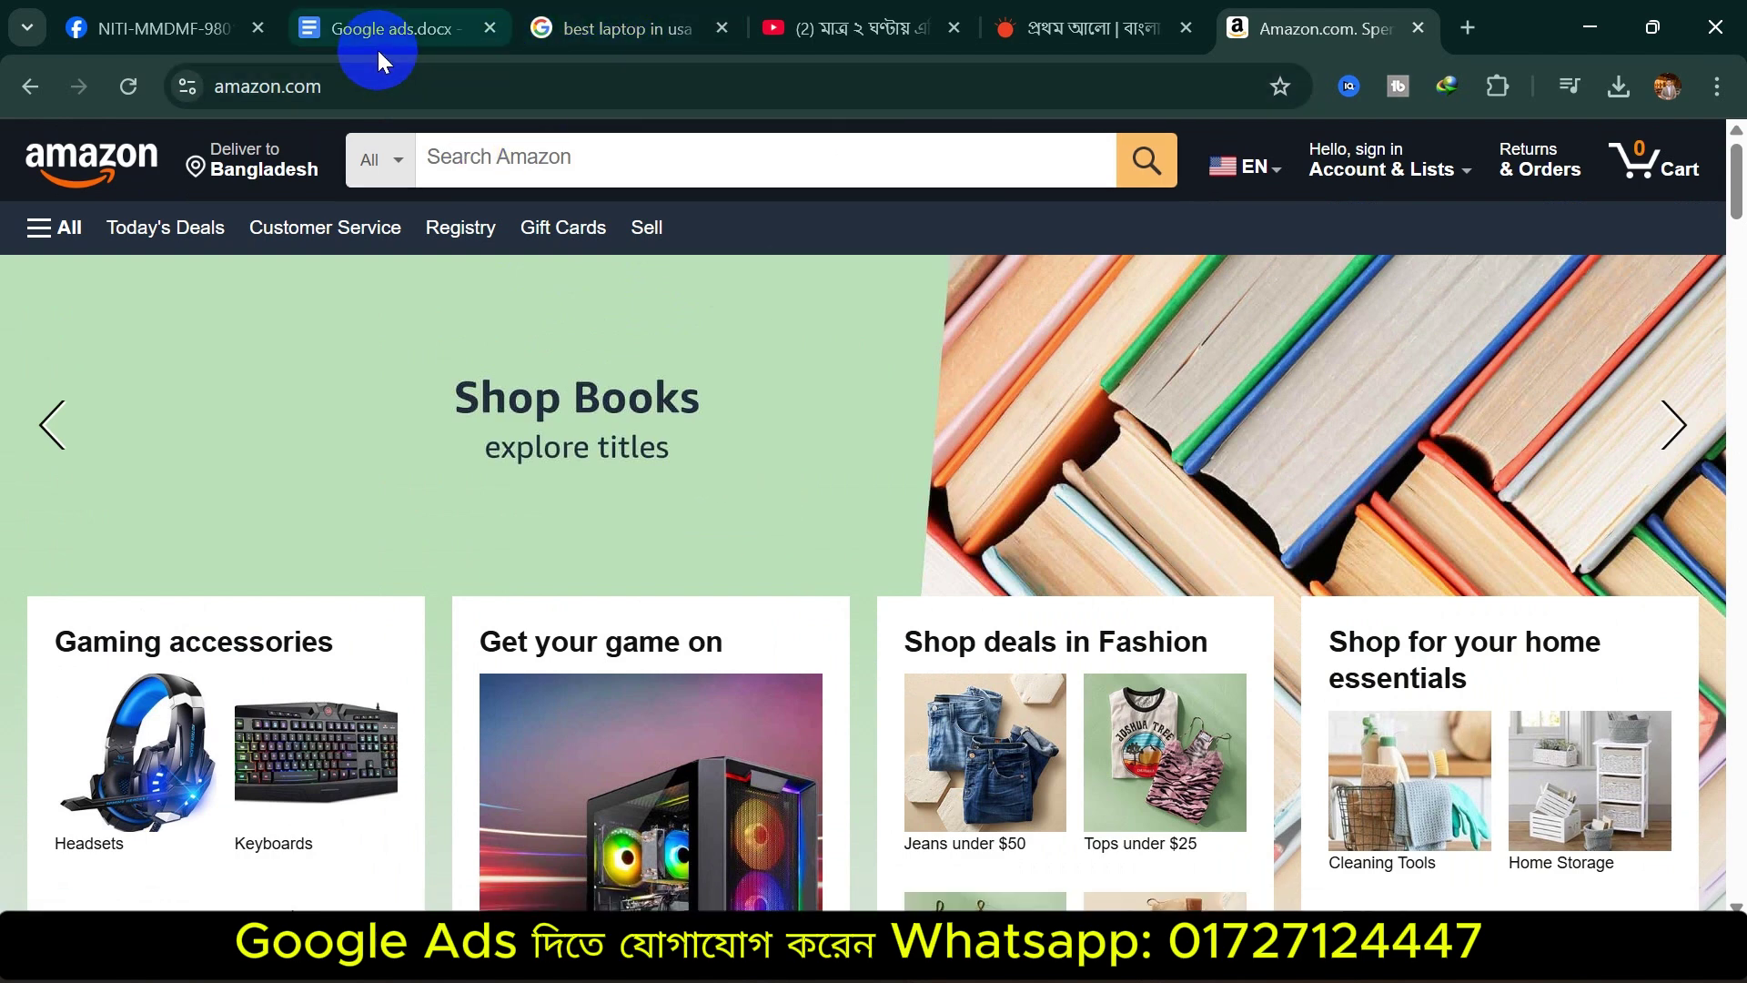
Return to Google ads.docx, close the Amazon, Prothom Alo, YouTube and laptop search tabs, and open a blank tab
{"action": "mouse_move", "coordinate": [406, 23]}
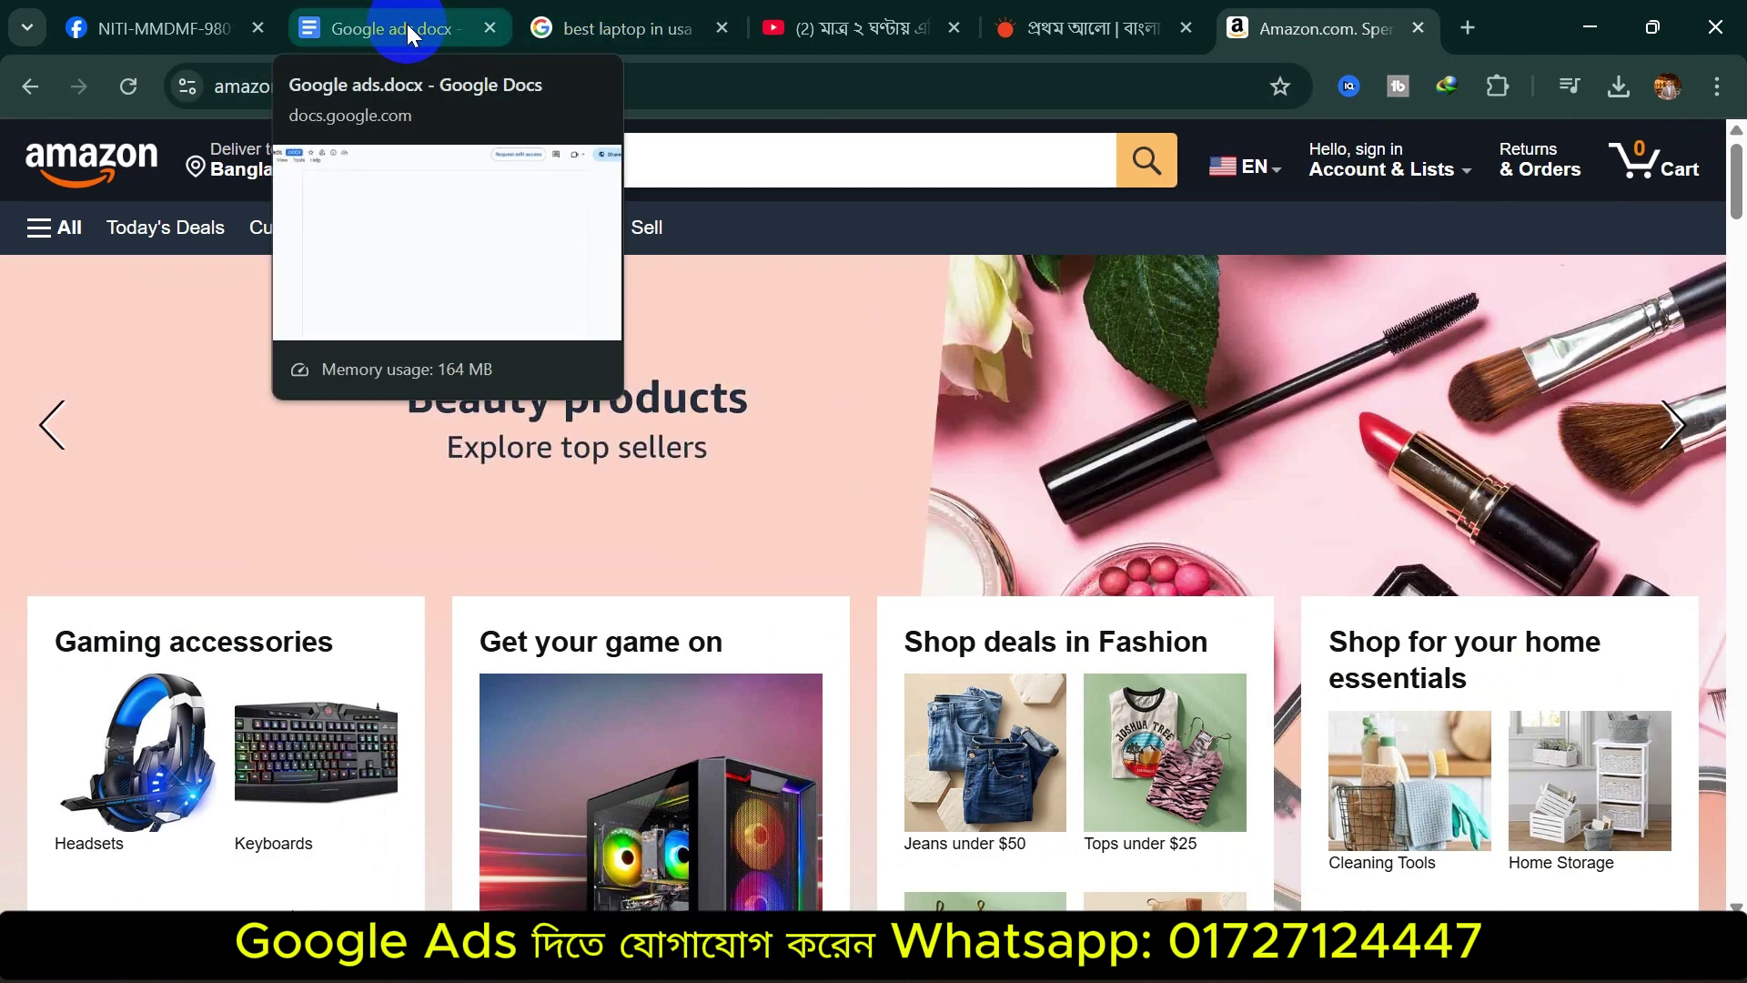
{"action": "left_click", "coordinate": [391, 31]}
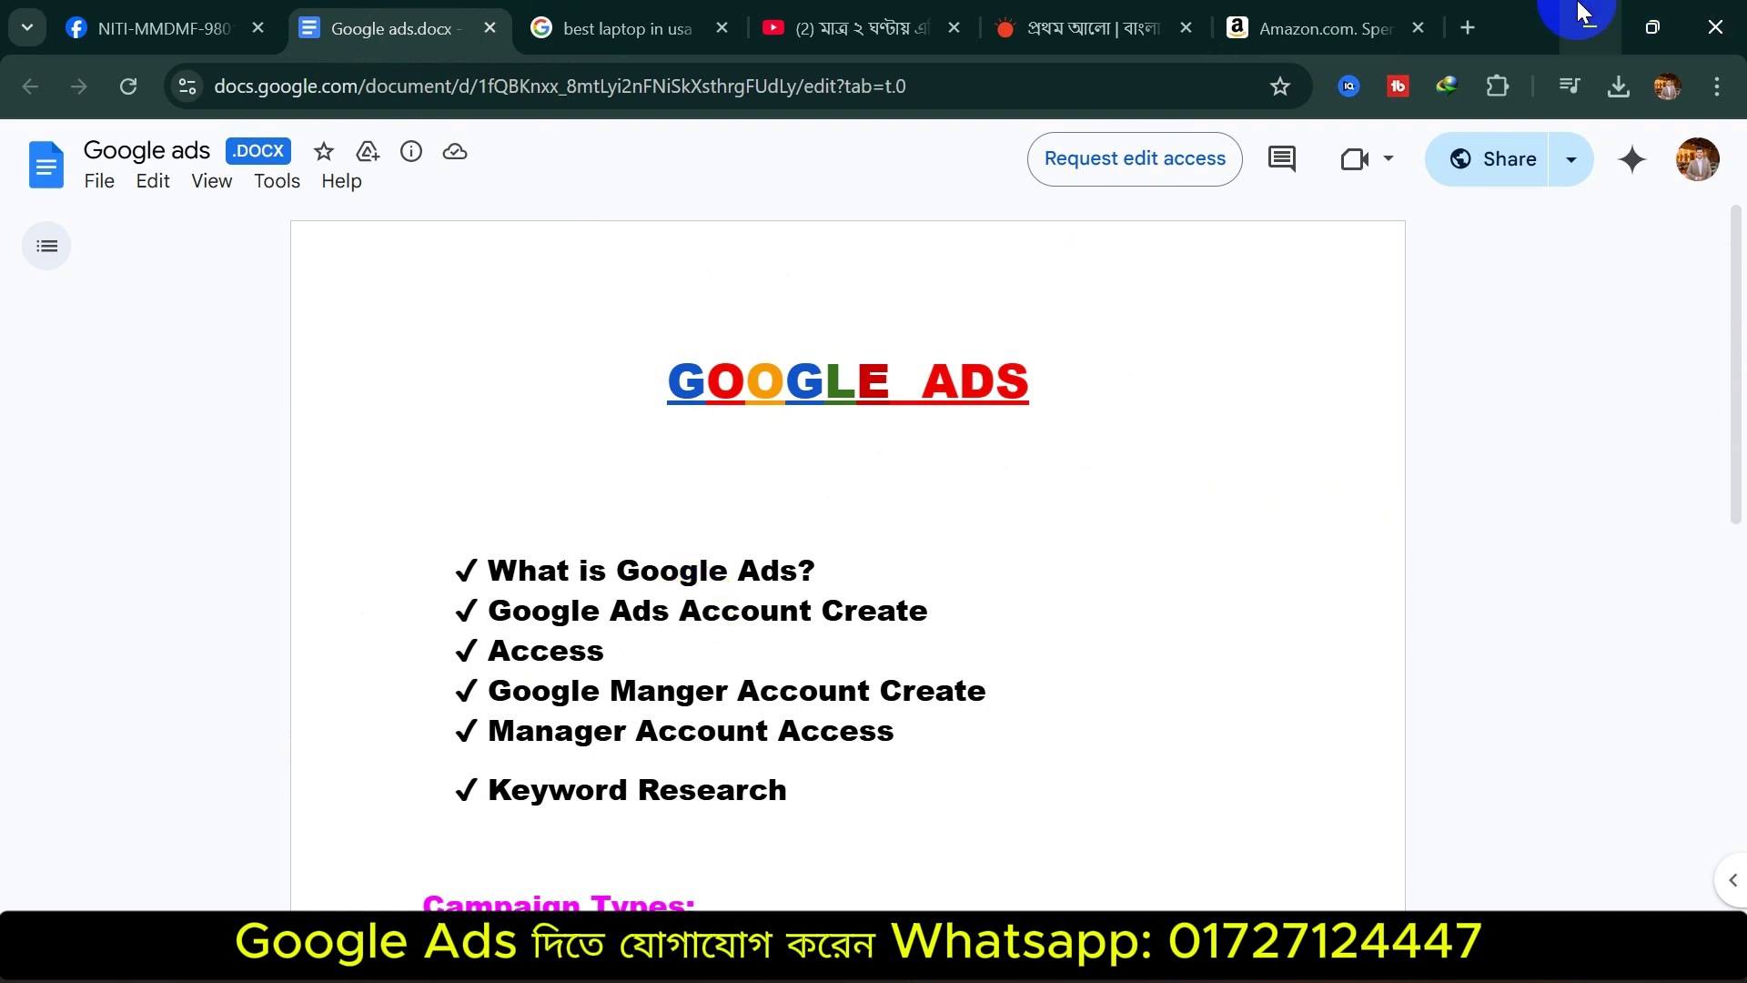
{"action": "left_click", "coordinate": [1418, 28]}
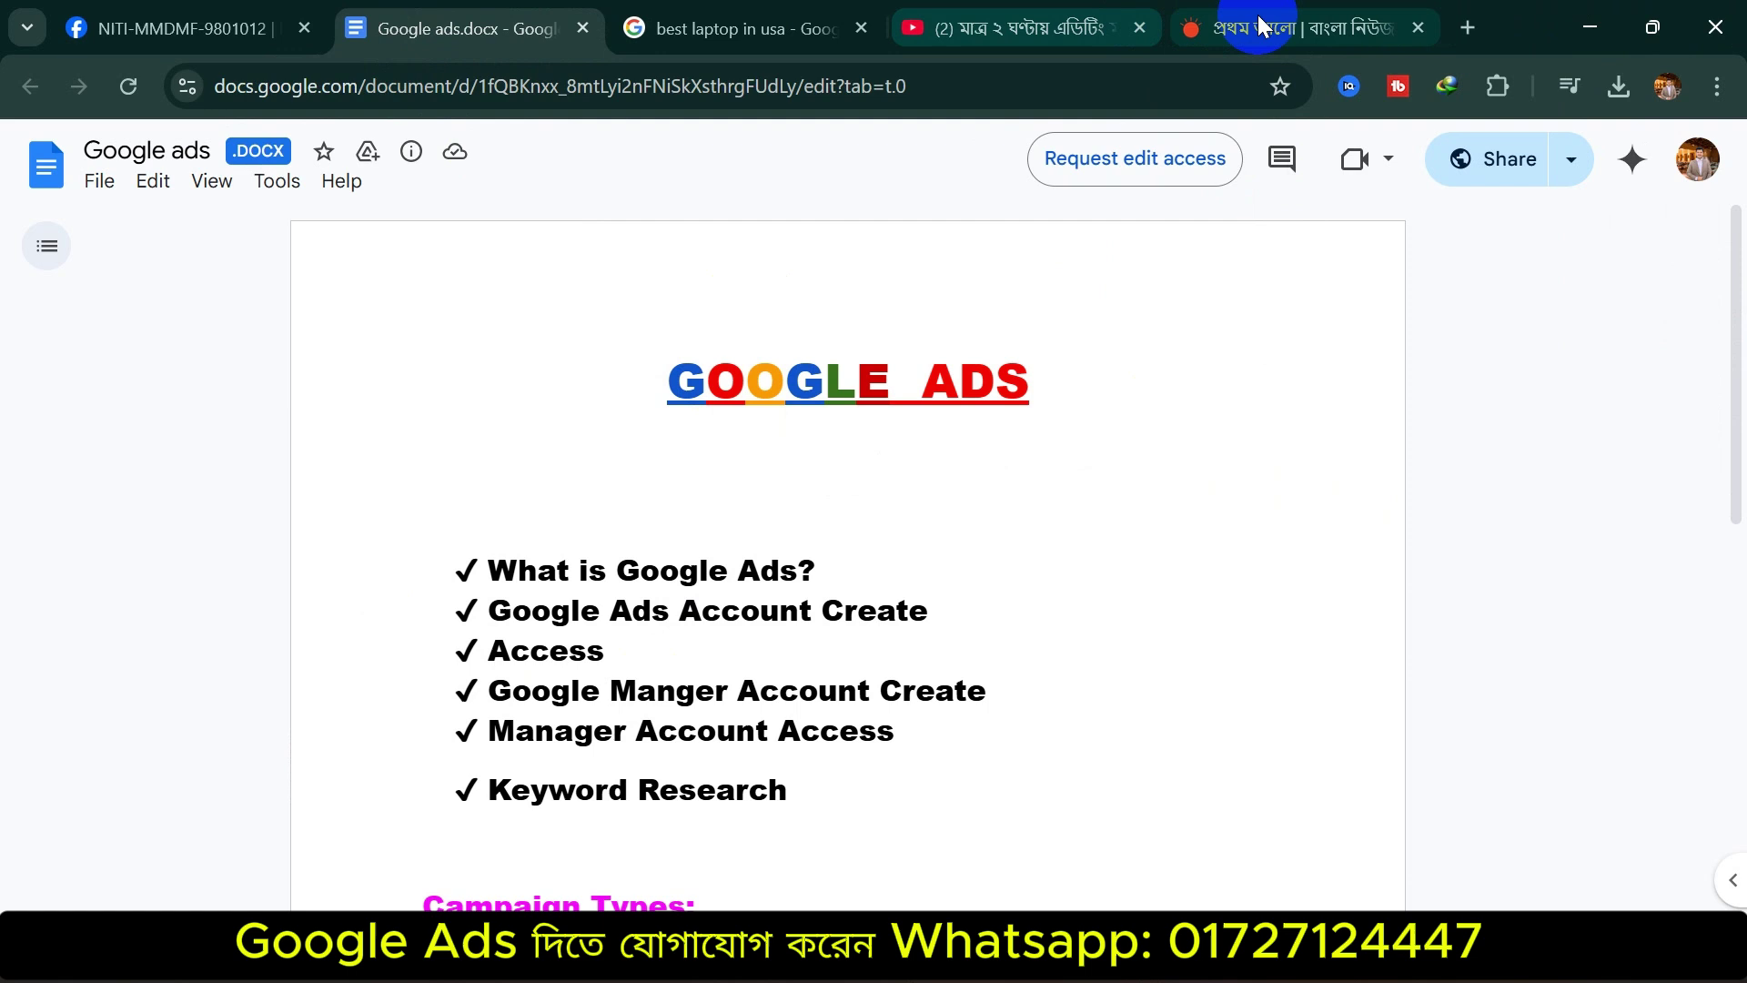
{"action": "left_click", "coordinate": [1424, 26]}
{"action": "left_click", "coordinate": [1323, 29]}
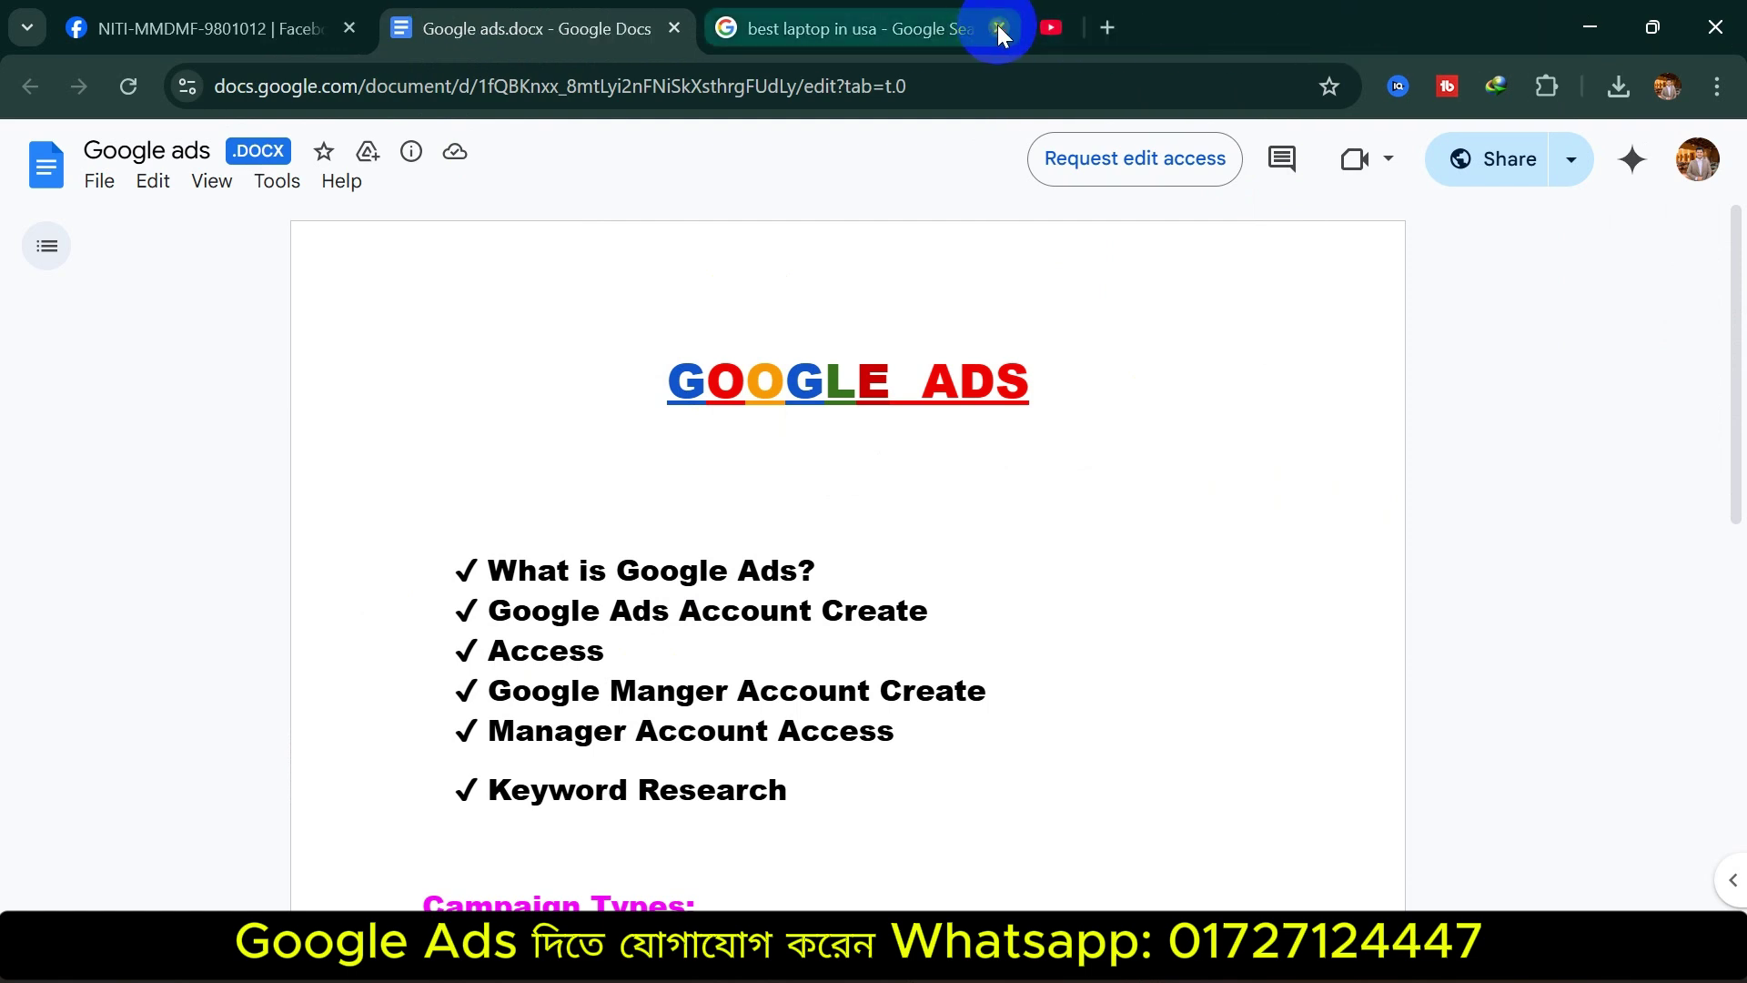
{"action": "left_click", "coordinate": [998, 26]}
{"action": "left_click", "coordinate": [719, 25]}
Search 'google ads' and open the 'Start using Google Ads - Official Site' result
{"action": "left_click", "coordinate": [778, 86]}
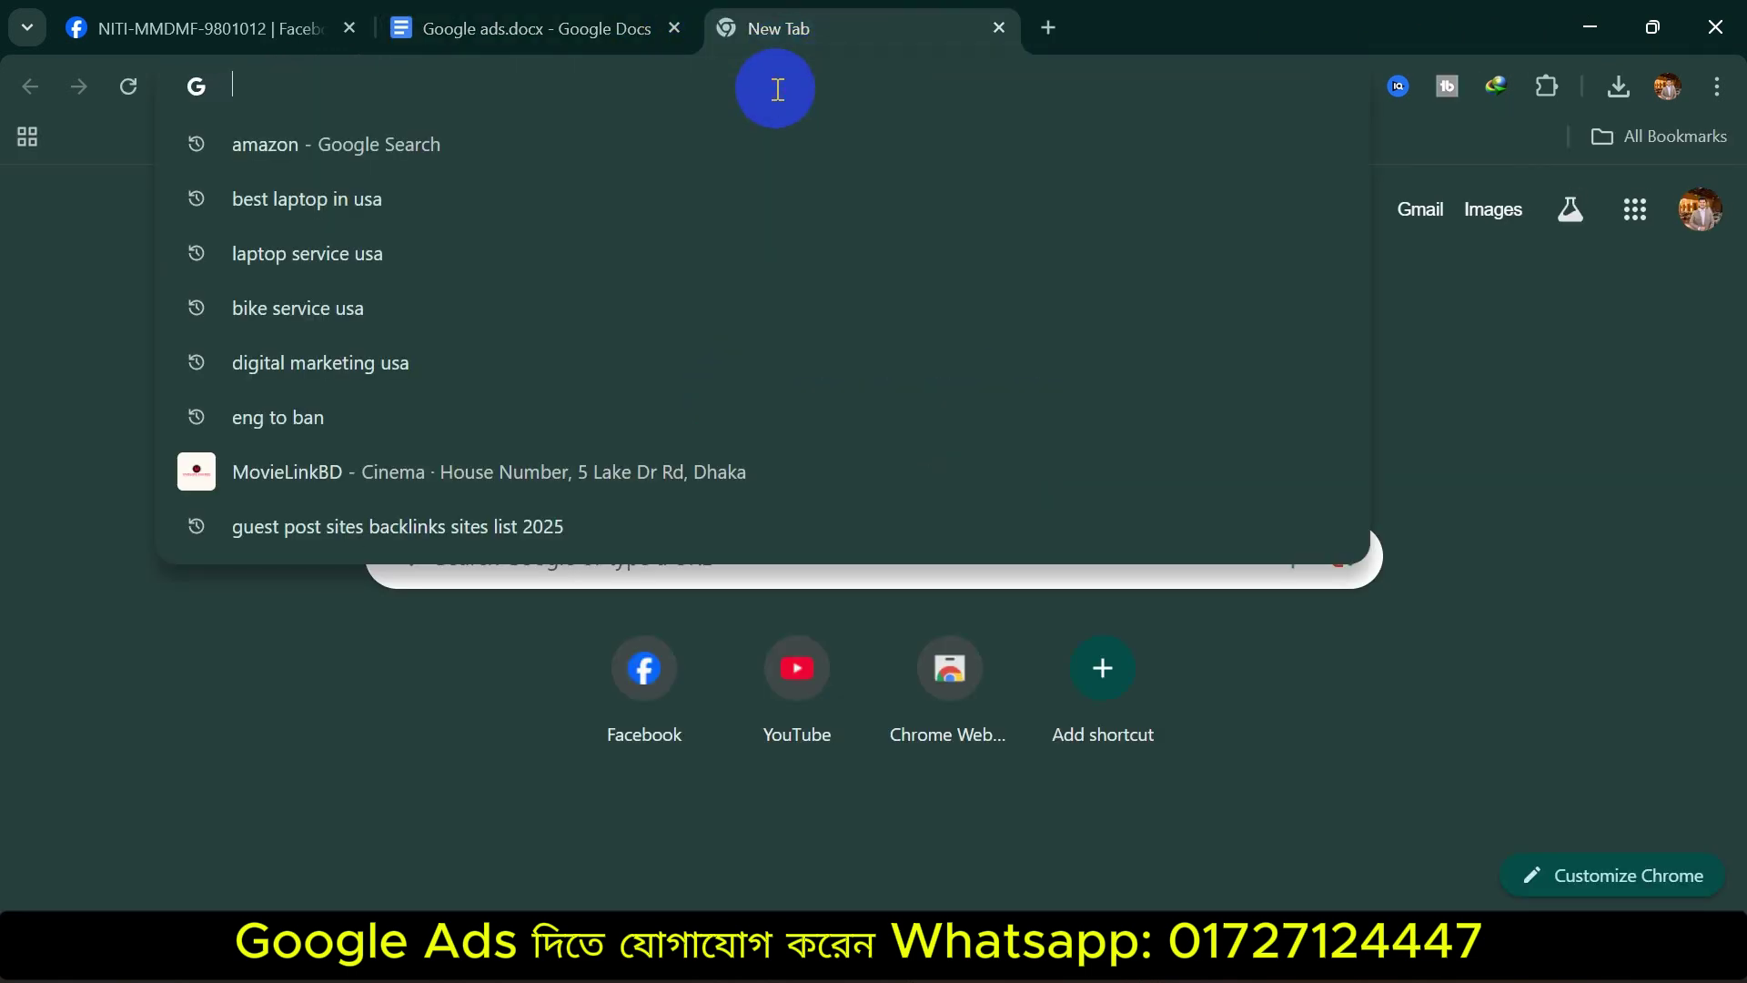
{"action": "type", "text": "goo"}
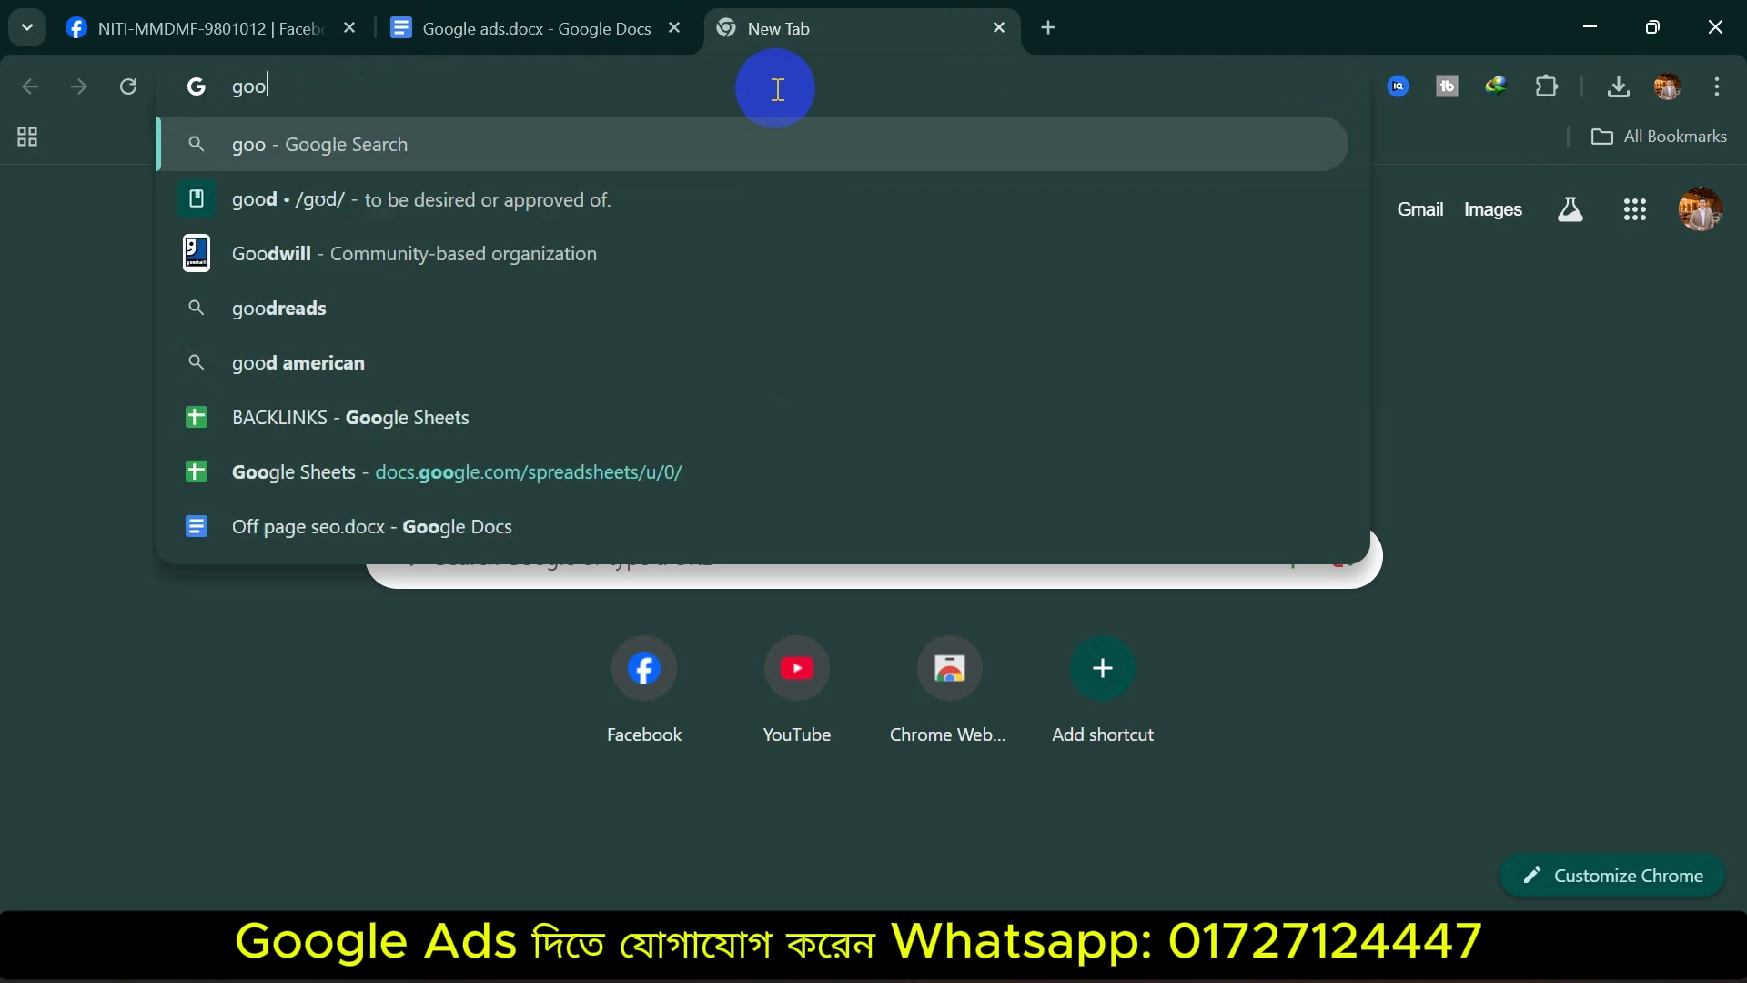
{"action": "type", "text": "gle ads"}
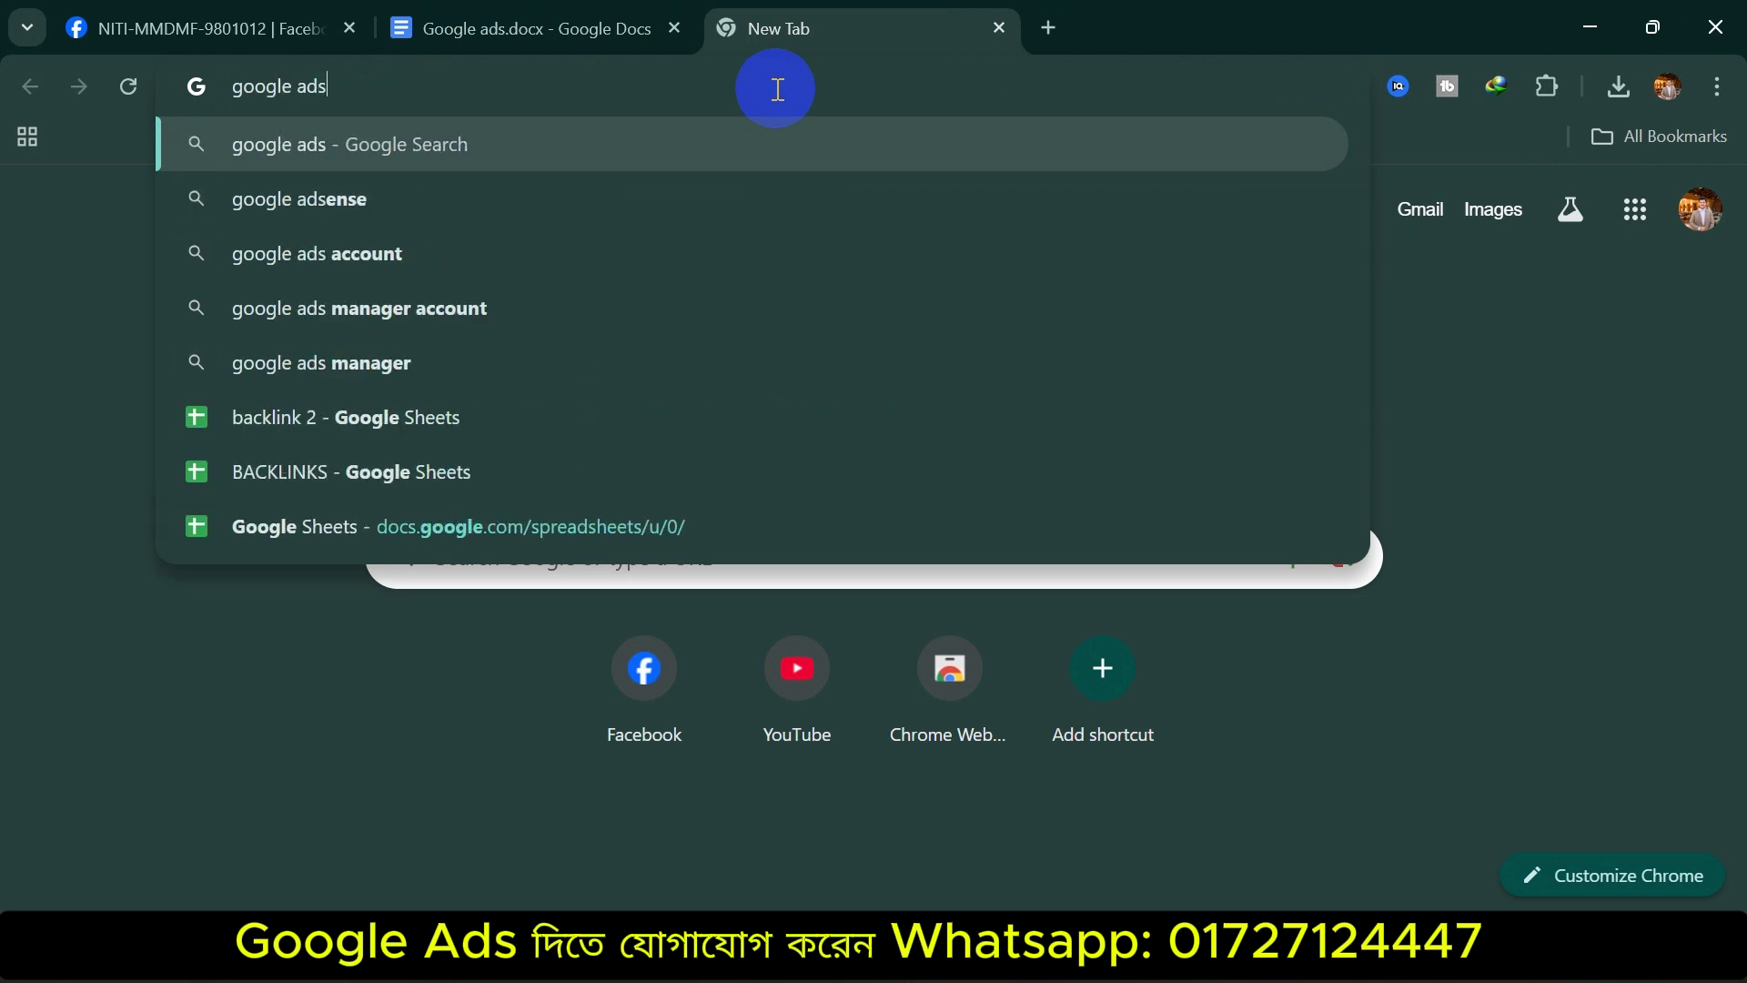
{"action": "key", "text": "Return"}
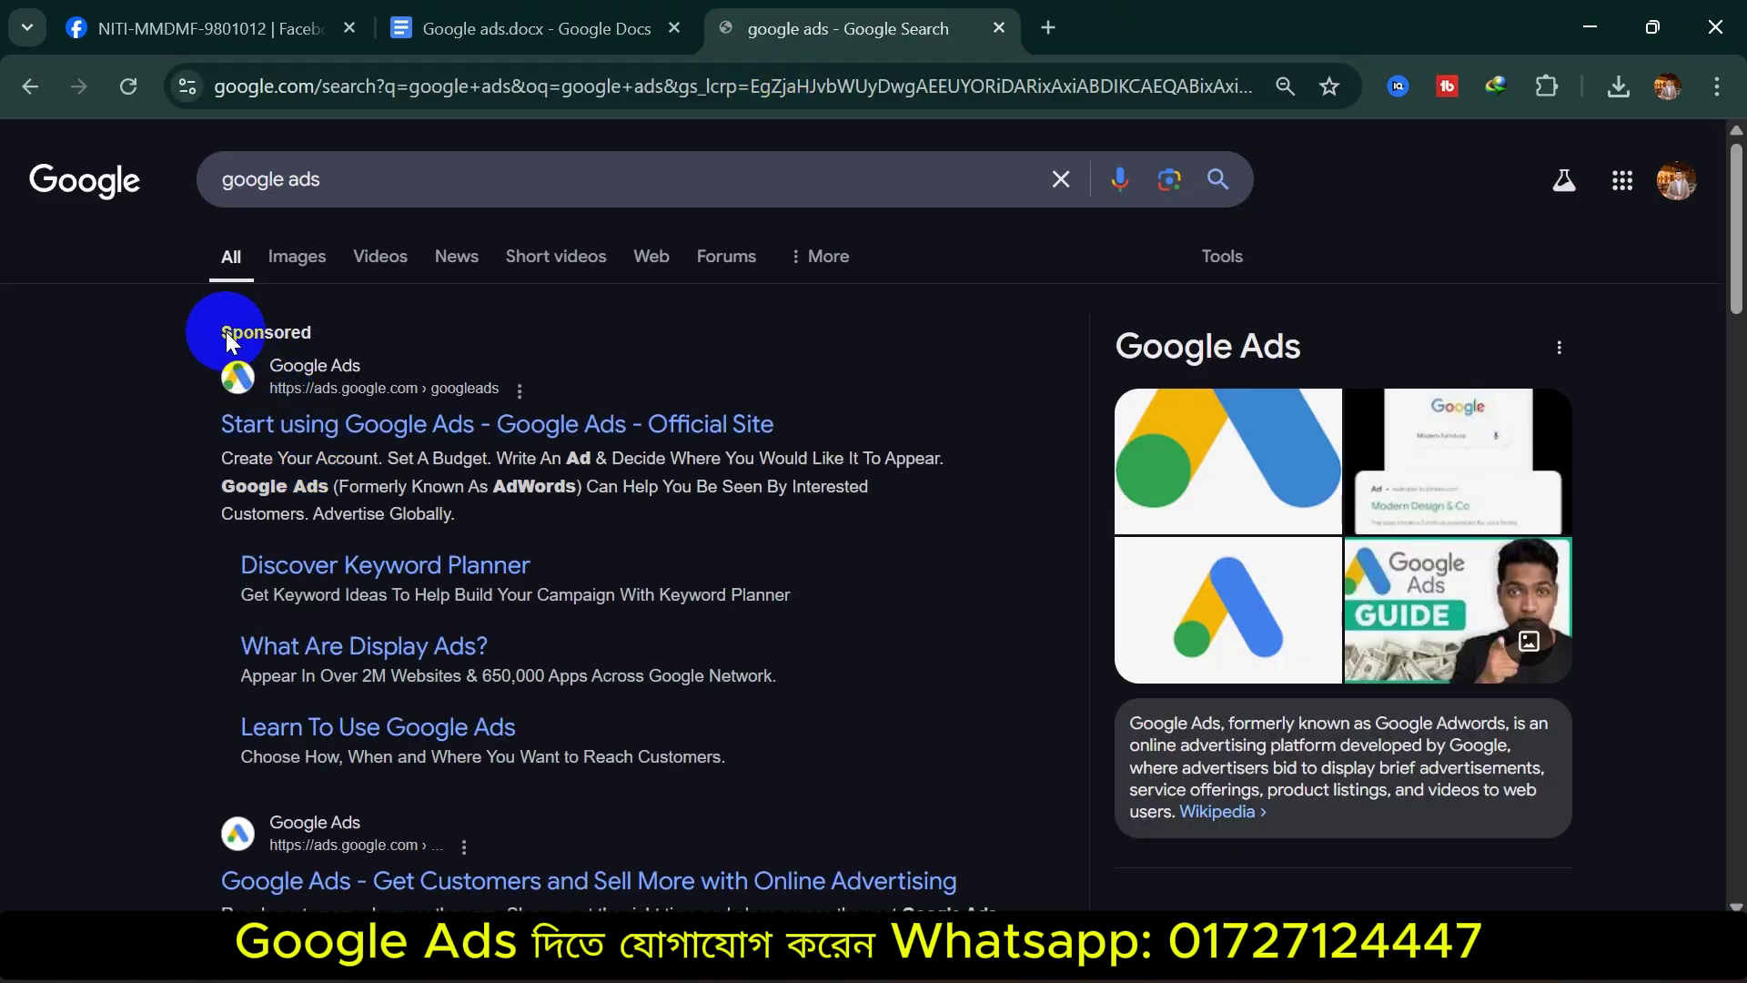
{"action": "double_click", "coordinate": [295, 328]}
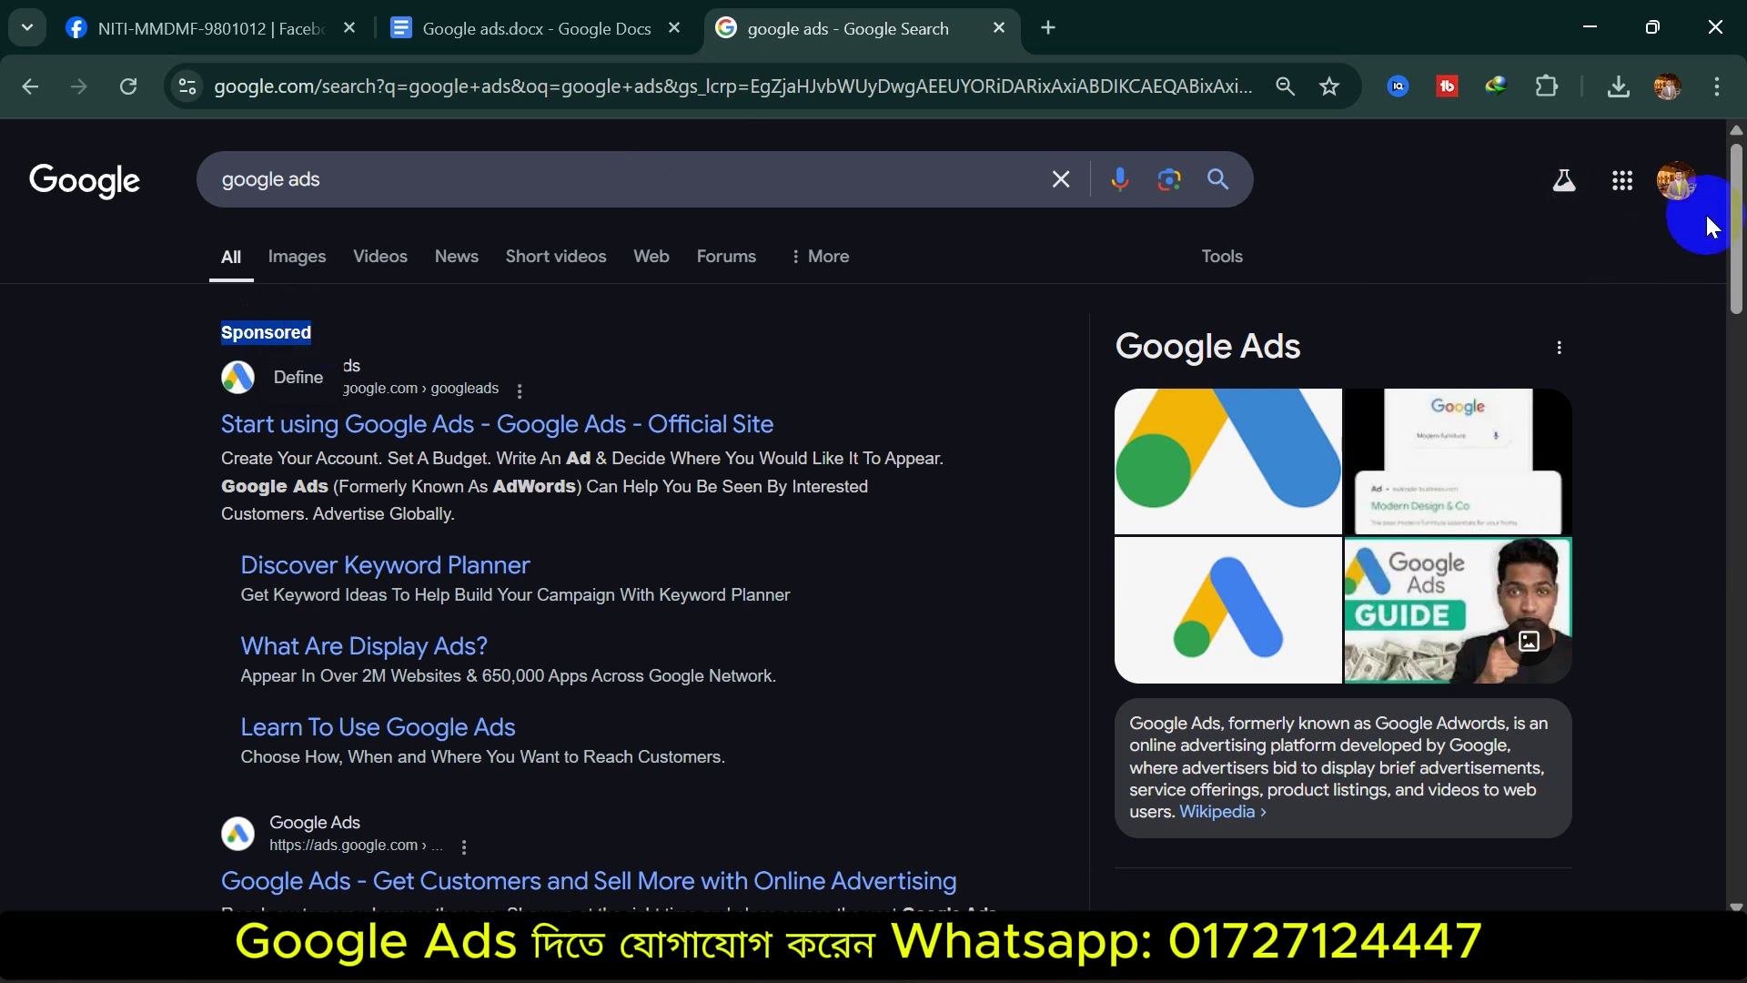
{"action": "left_click_drag", "start_coordinate": [1736, 219], "coordinate": [1716, 253]}
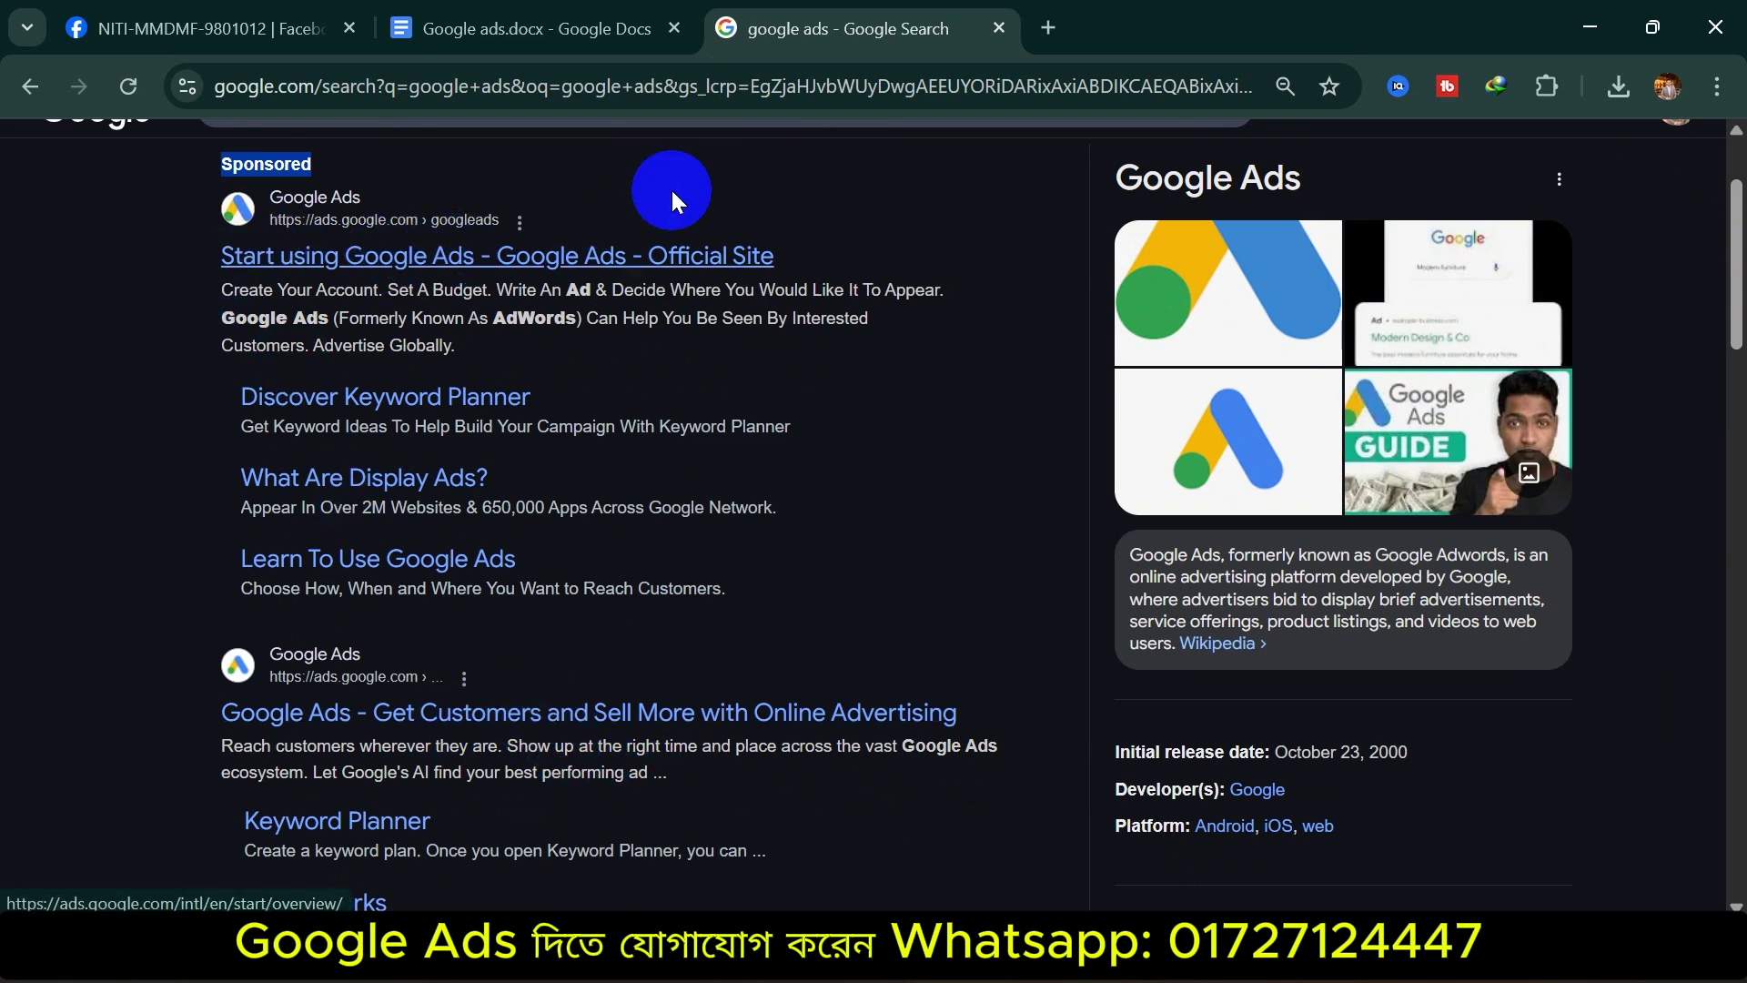
{"action": "left_click", "coordinate": [537, 257]}
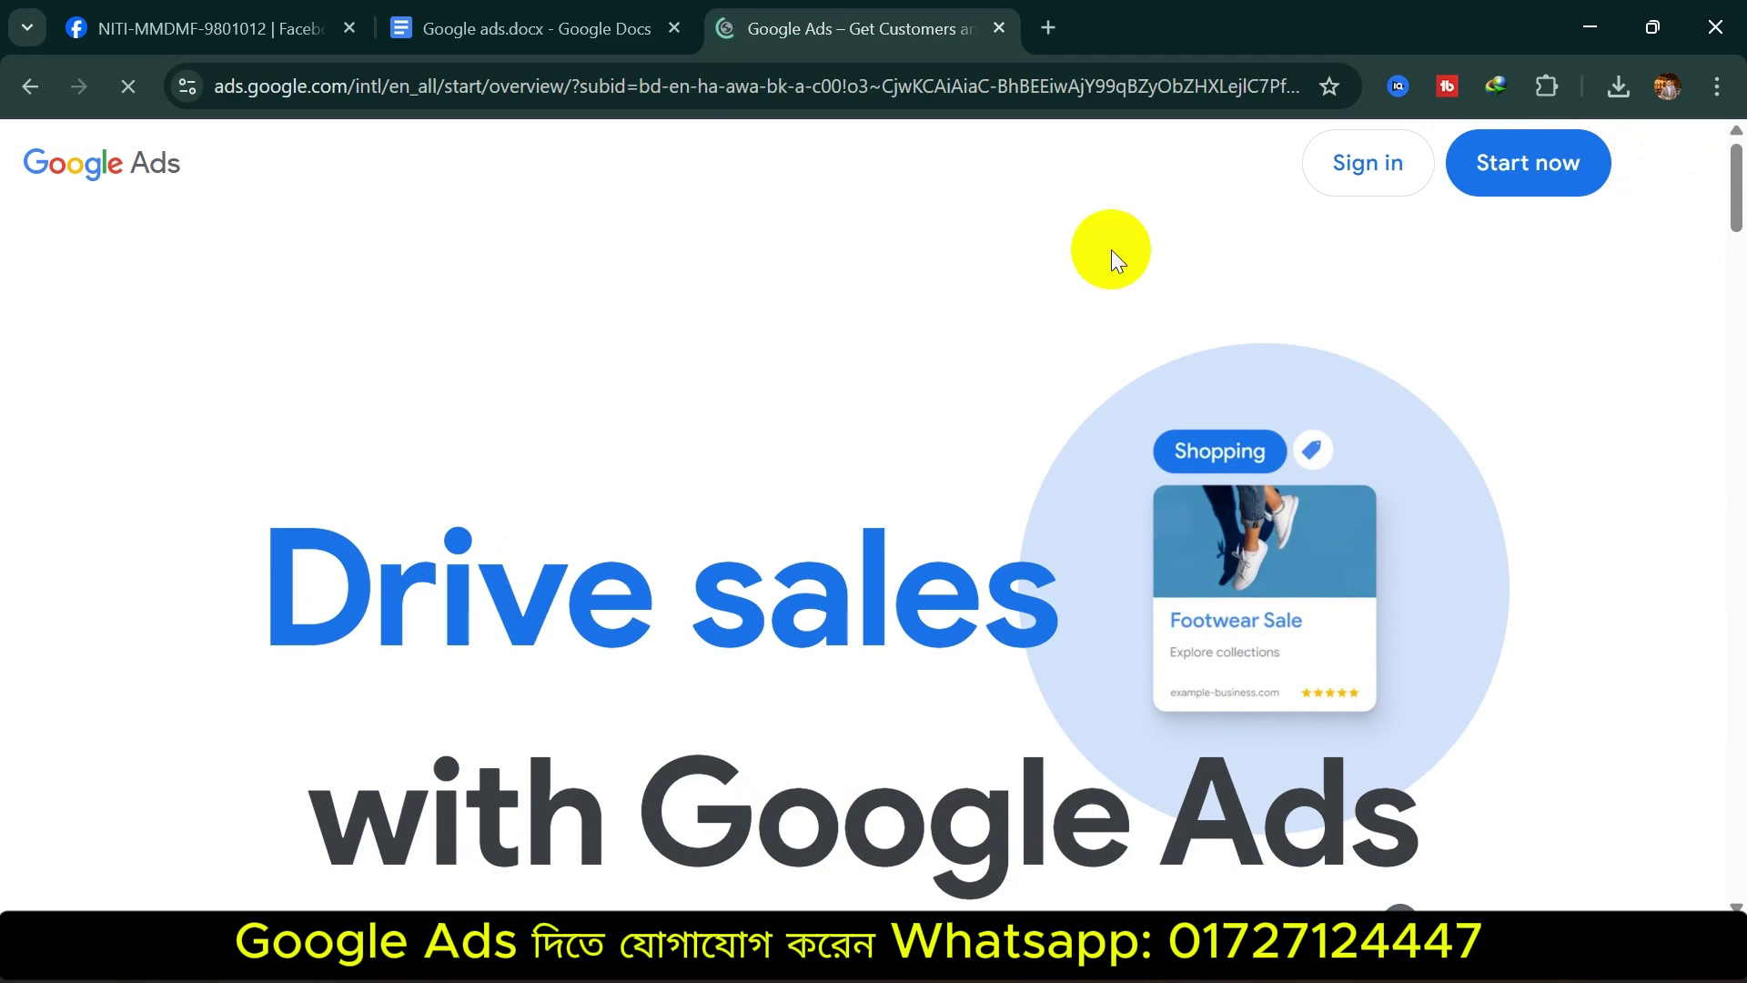
{"action": "scroll", "coordinate": [469, 578], "scroll_direction": "down", "scroll_amount": 5}
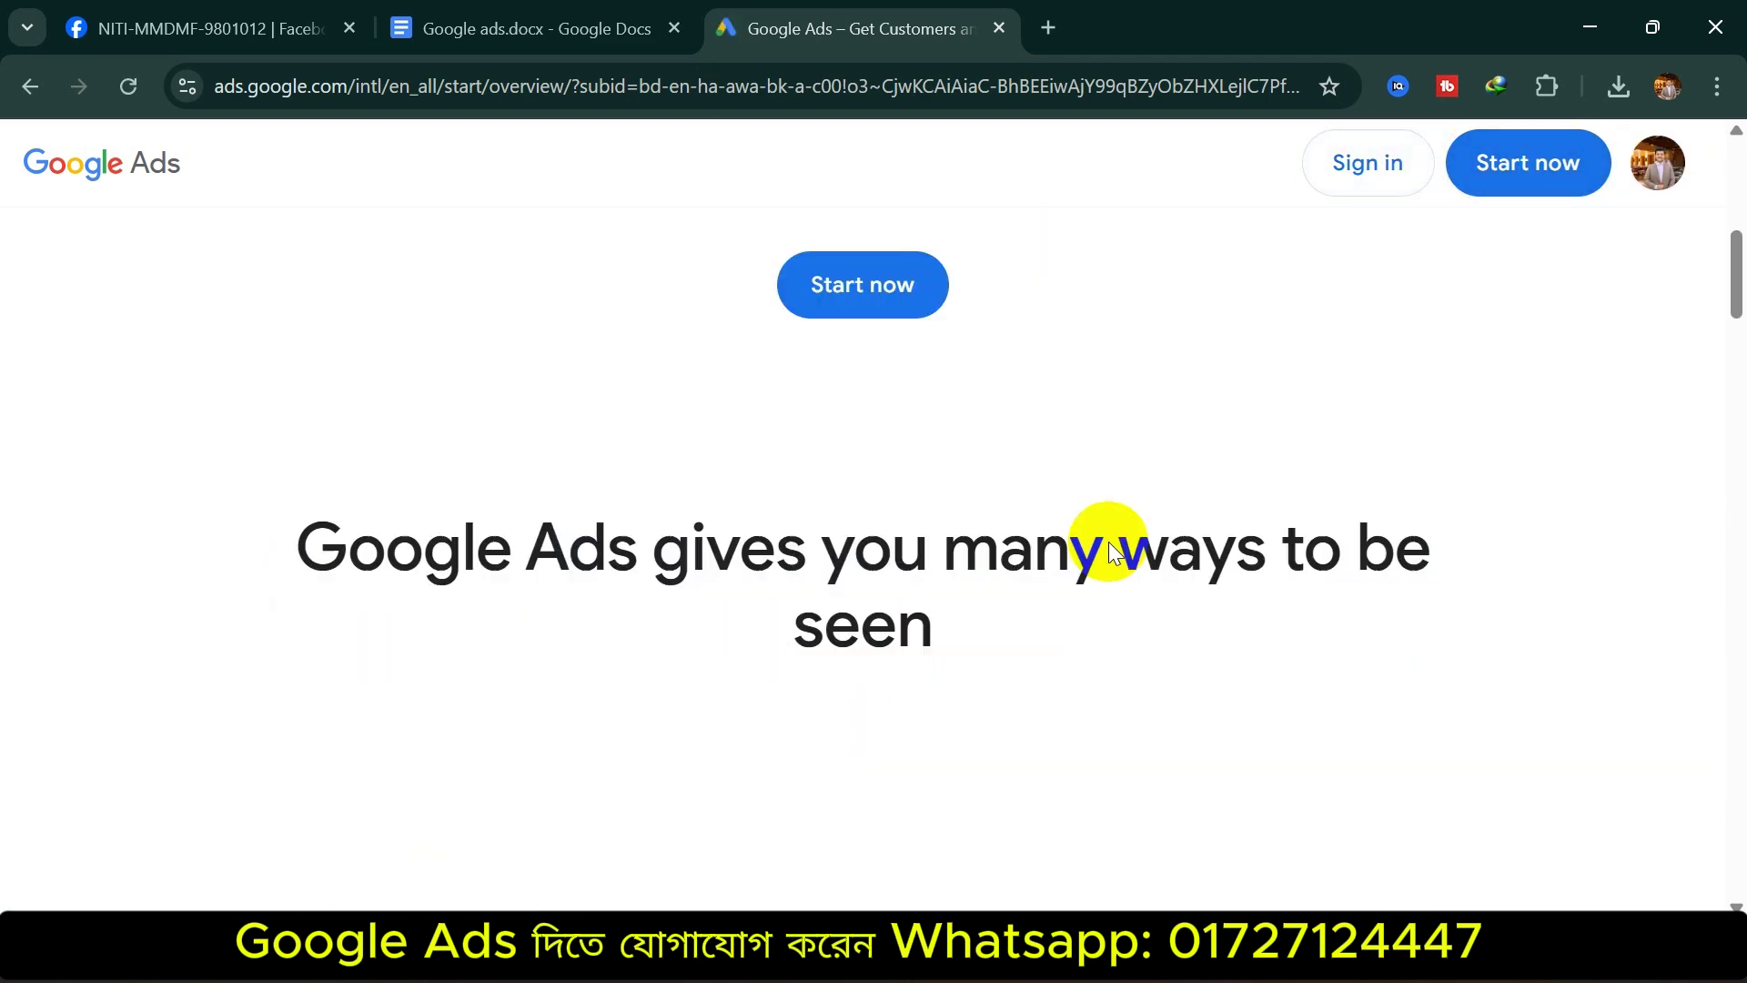
{"action": "scroll", "coordinate": [1035, 546], "scroll_direction": "up", "scroll_amount": 5}
Start a new Google Ads account, zoom the page to 90%, and begin the first campaign
{"action": "left_click", "coordinate": [1485, 171]}
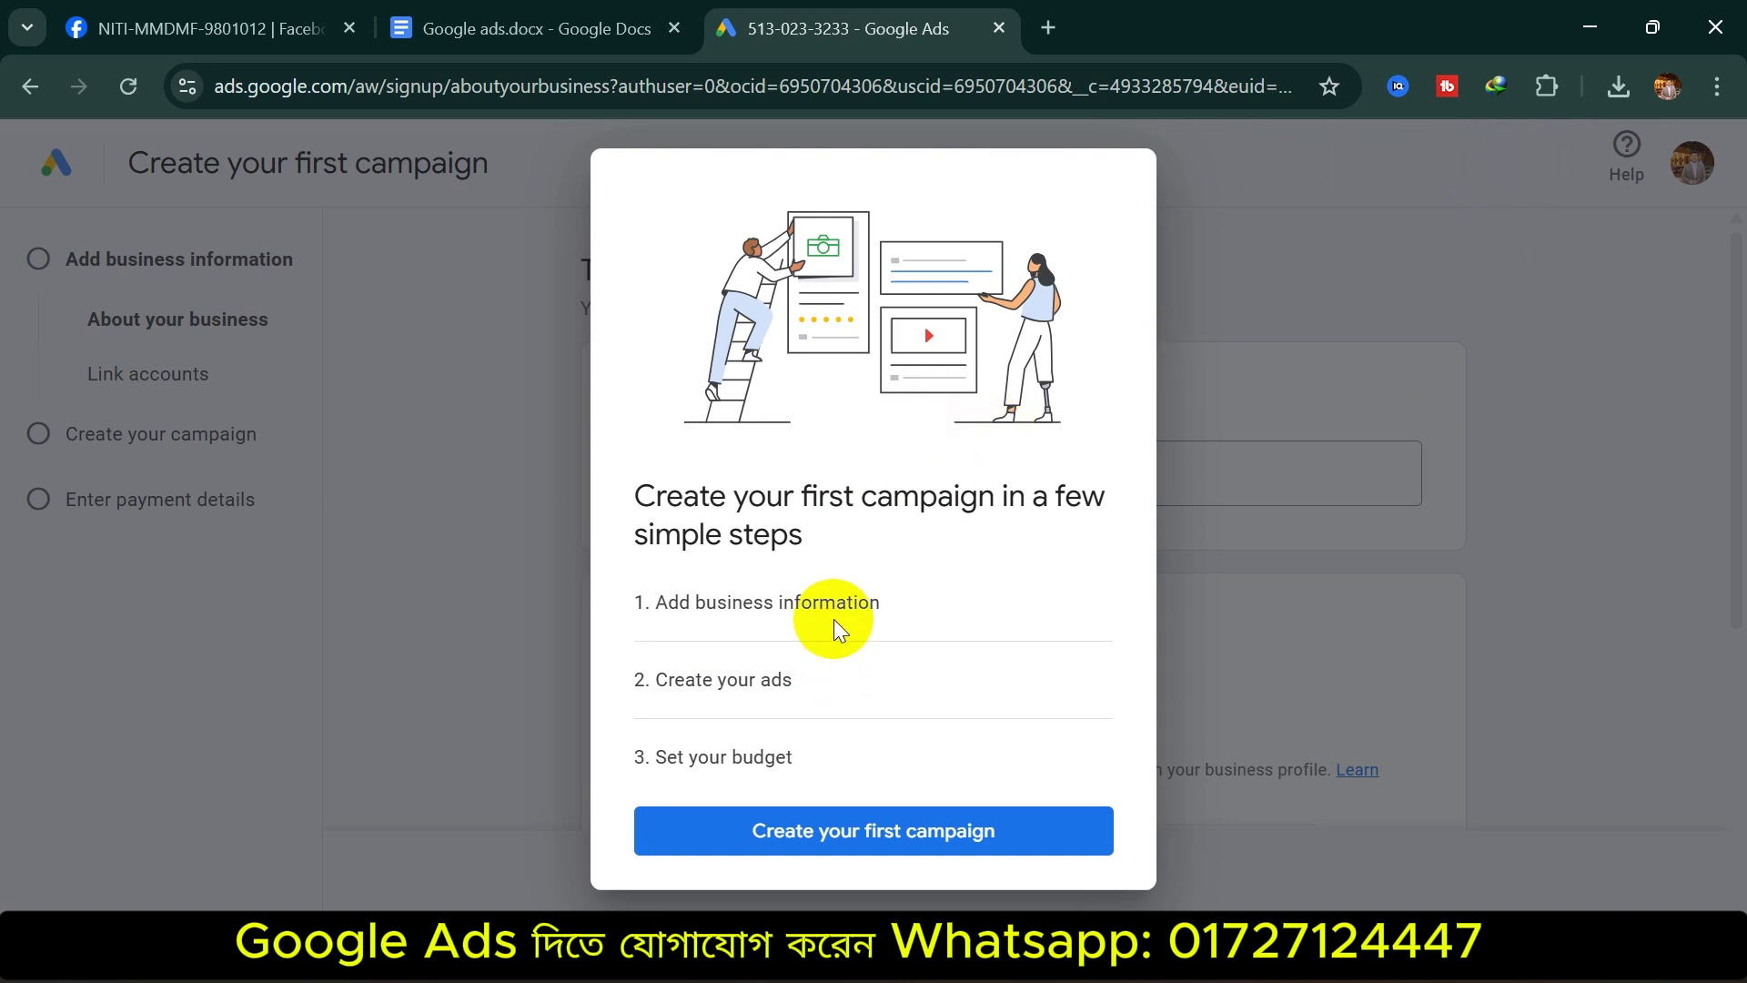
{"action": "key", "text": "ctrl+minus"}
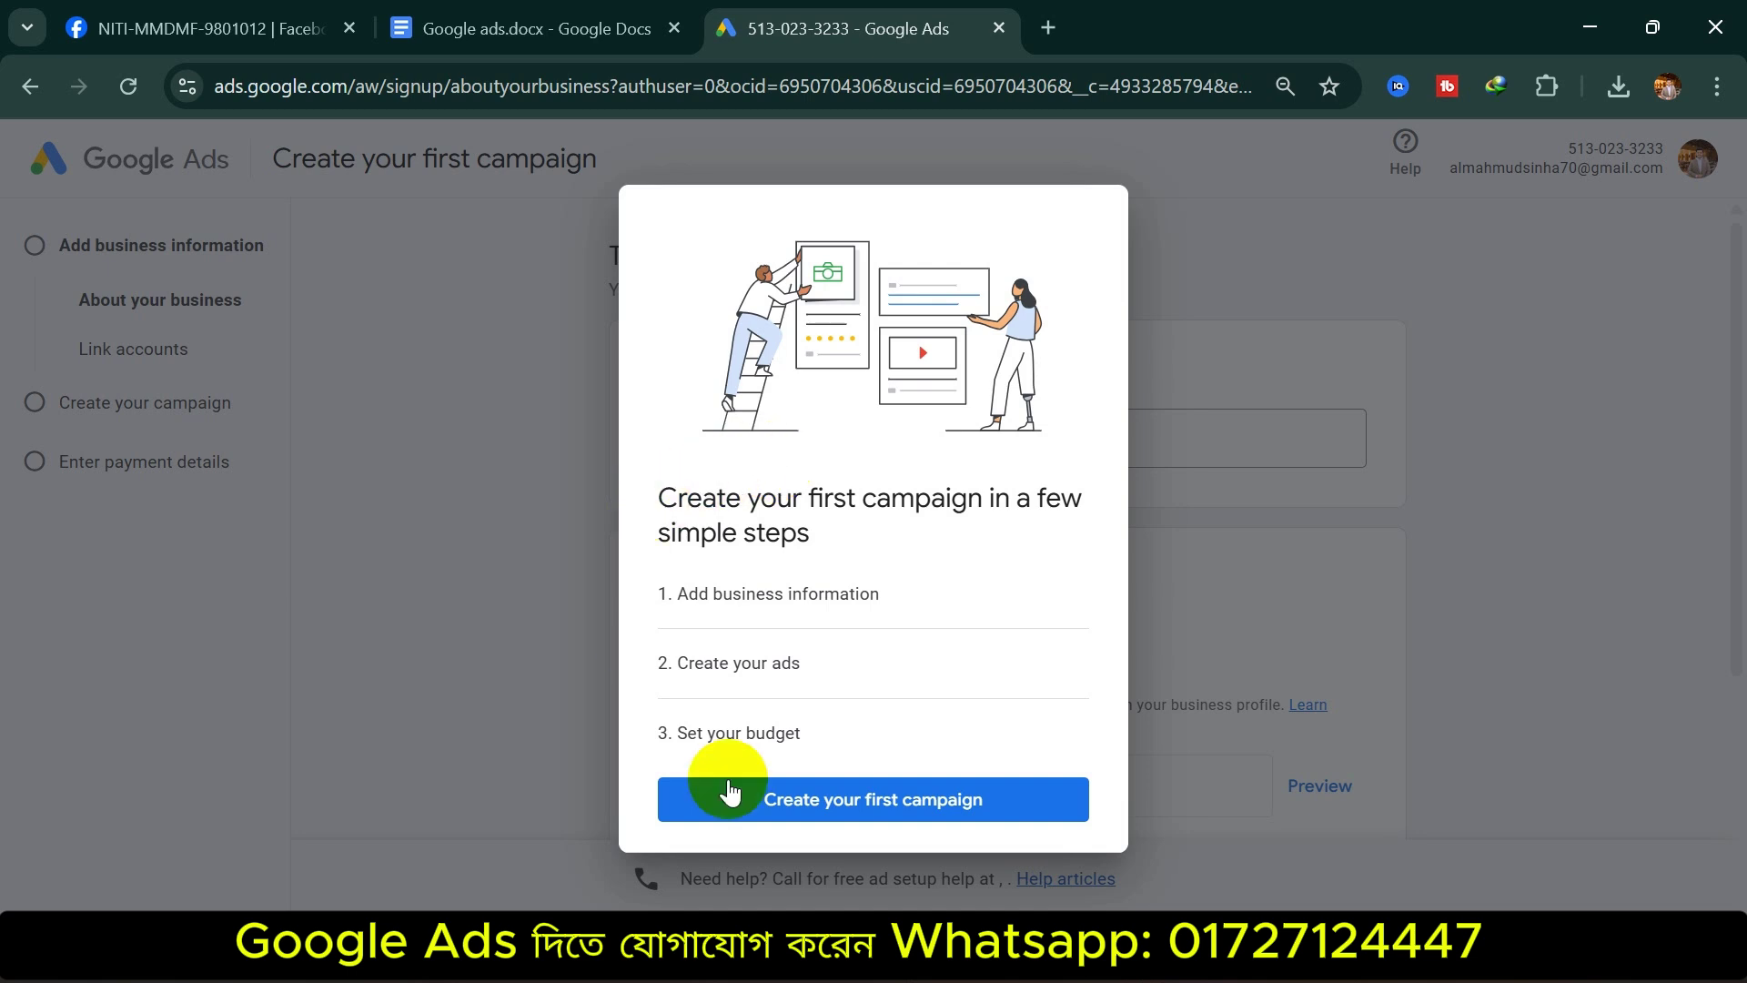
{"action": "left_click", "coordinate": [901, 808]}
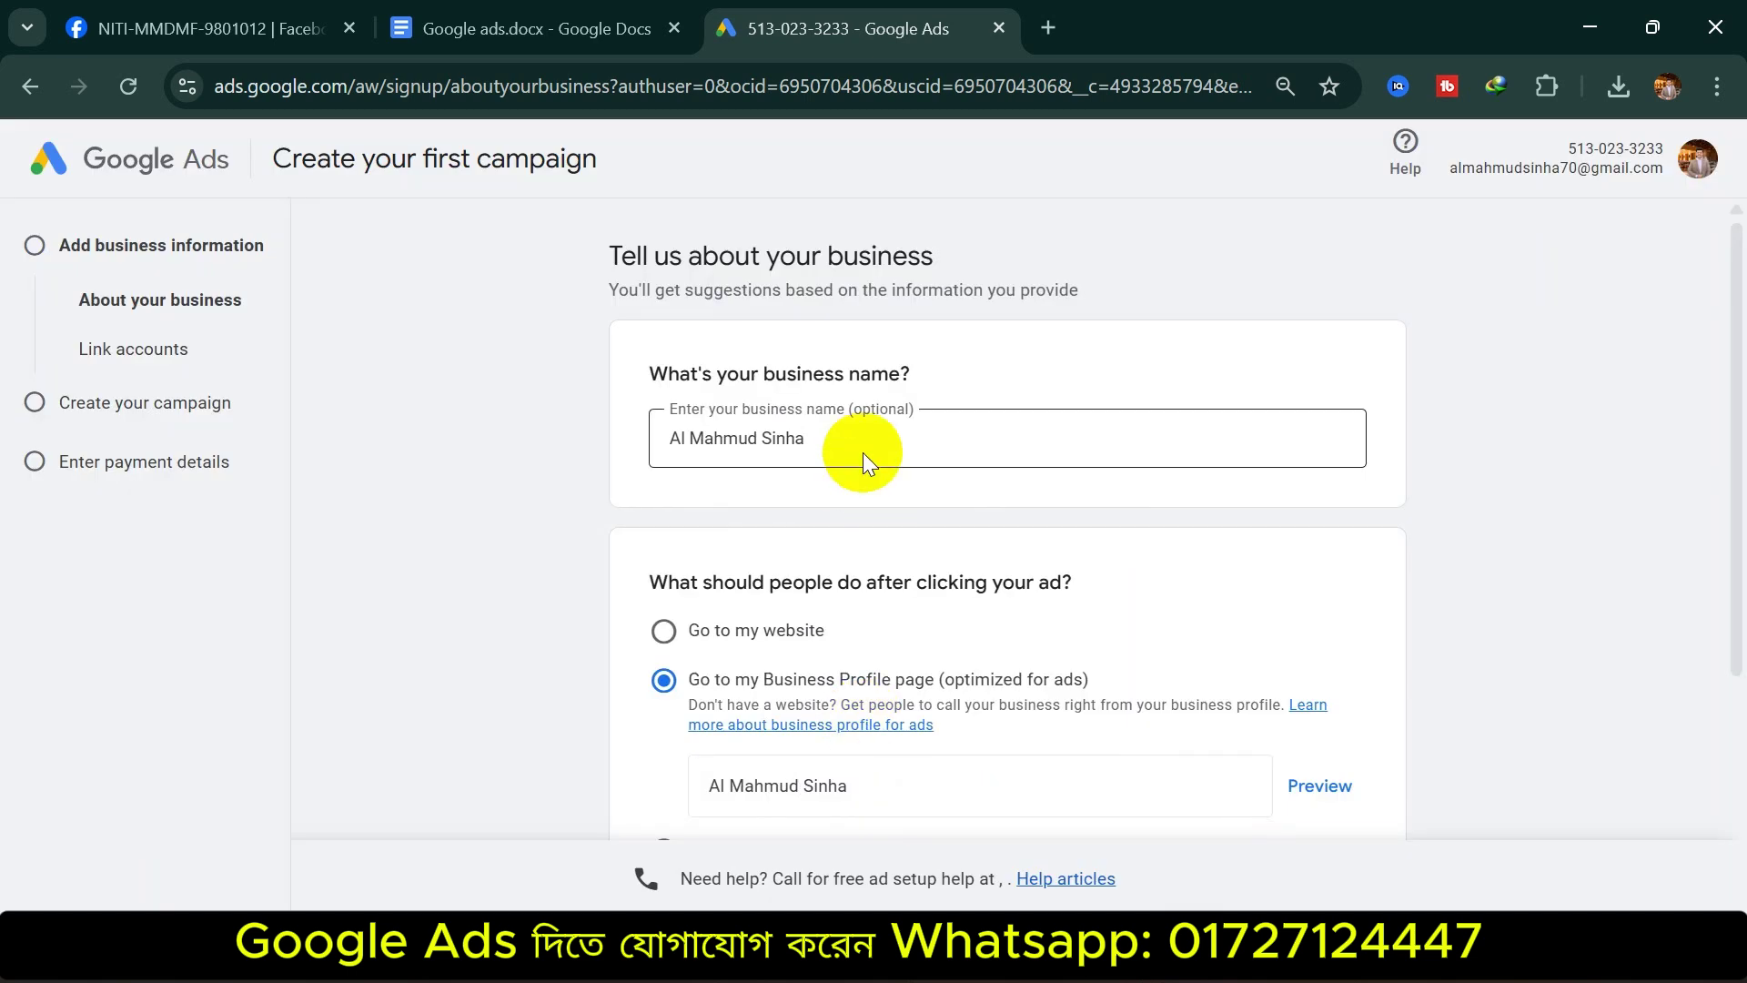
Compare the ad destination options (website, Business Profile, calls, app), then choose sending clicks to a website
{"action": "left_click_drag", "start_coordinate": [635, 362], "coordinate": [932, 371]}
{"action": "left_click", "coordinate": [882, 451]}
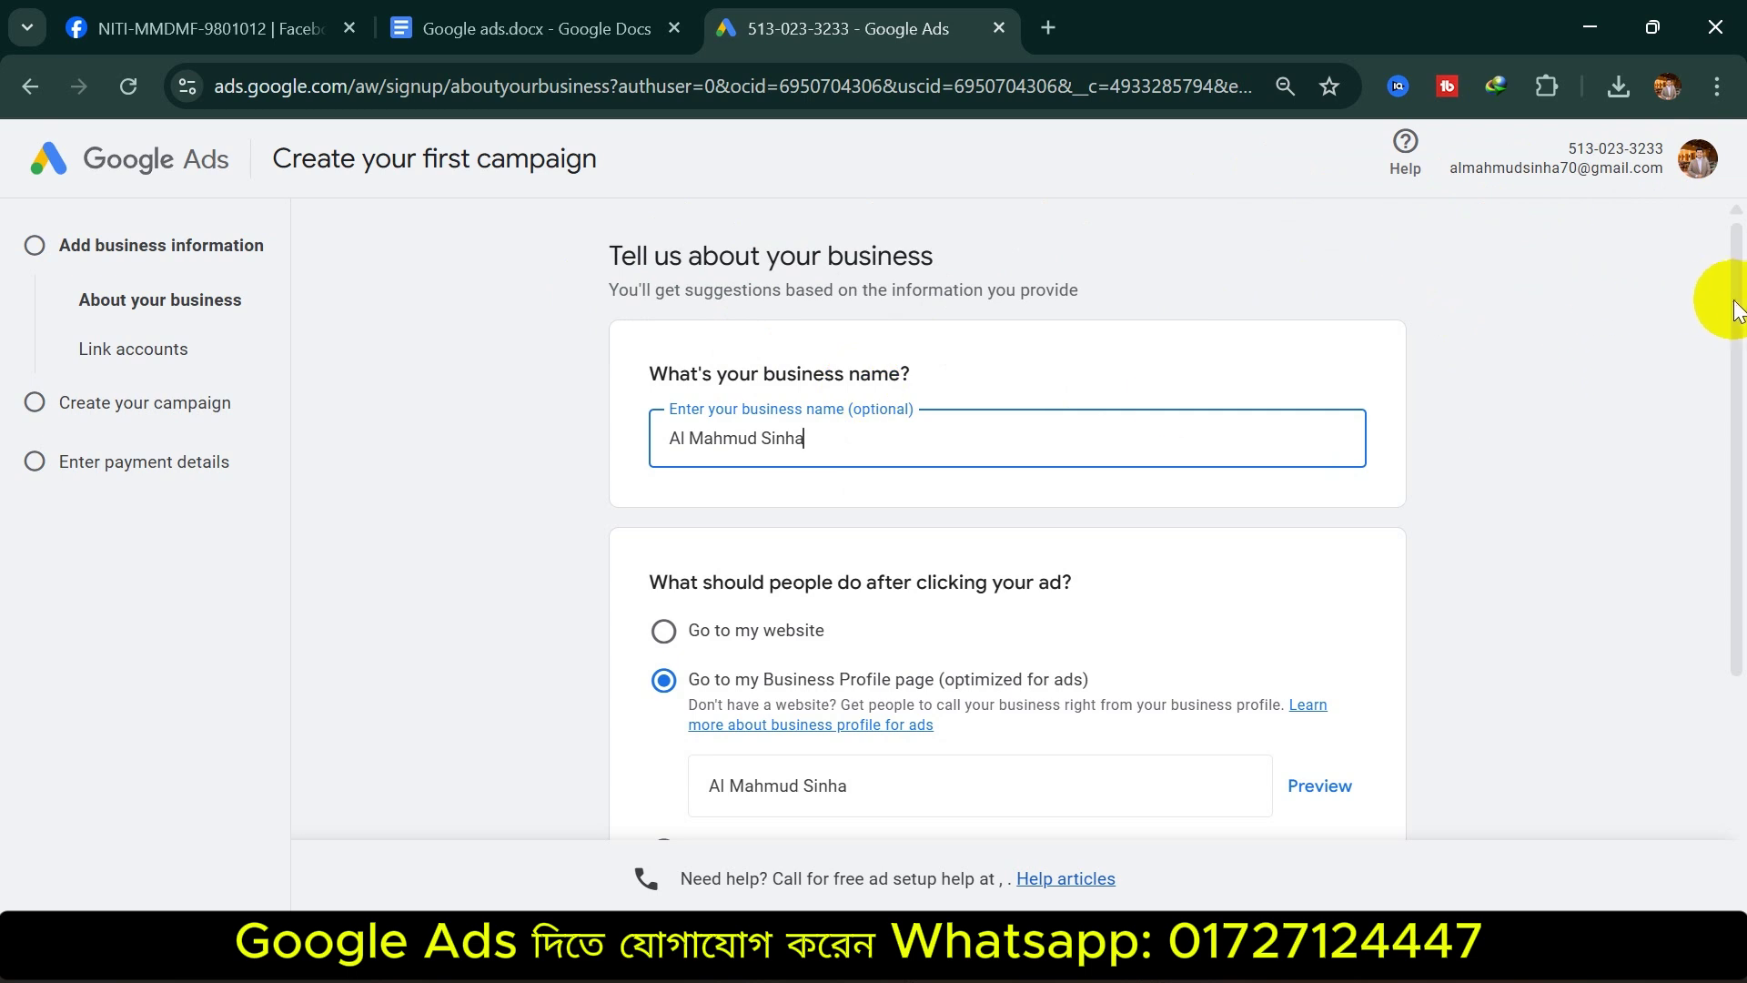
{"action": "left_click_drag", "start_coordinate": [1733, 305], "coordinate": [1731, 453]}
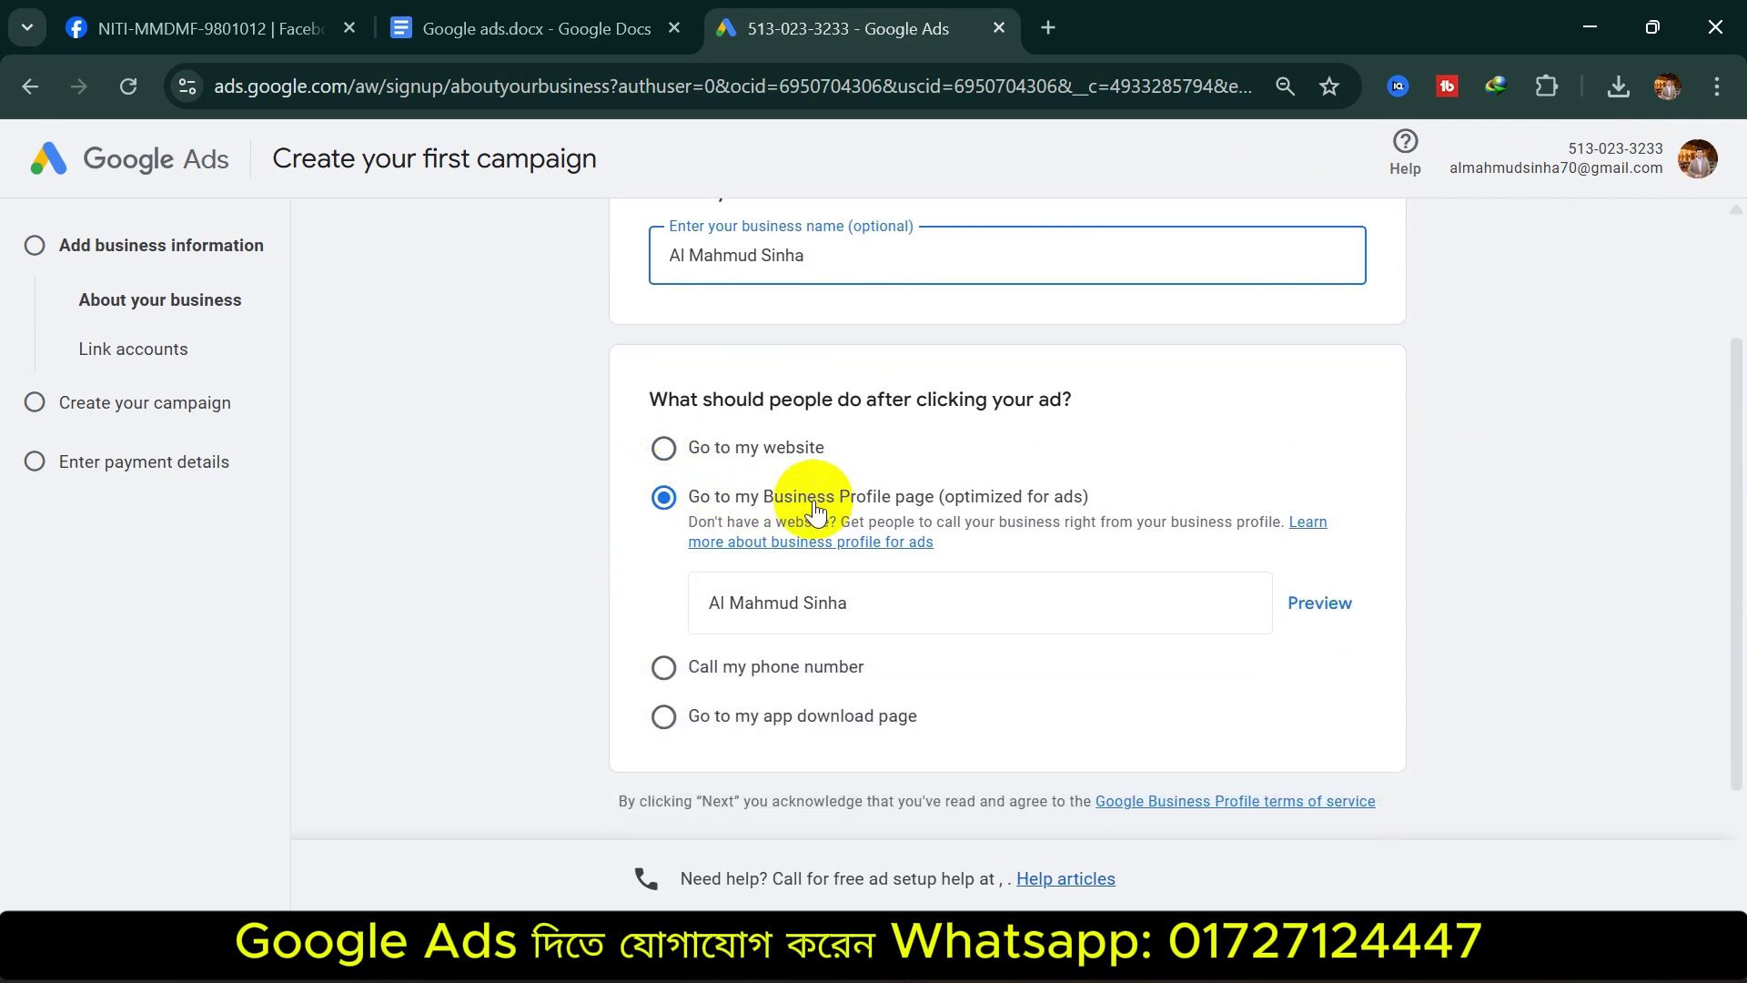
{"action": "left_click_drag", "start_coordinate": [847, 446], "coordinate": [694, 441]}
{"action": "left_click", "coordinate": [663, 447]}
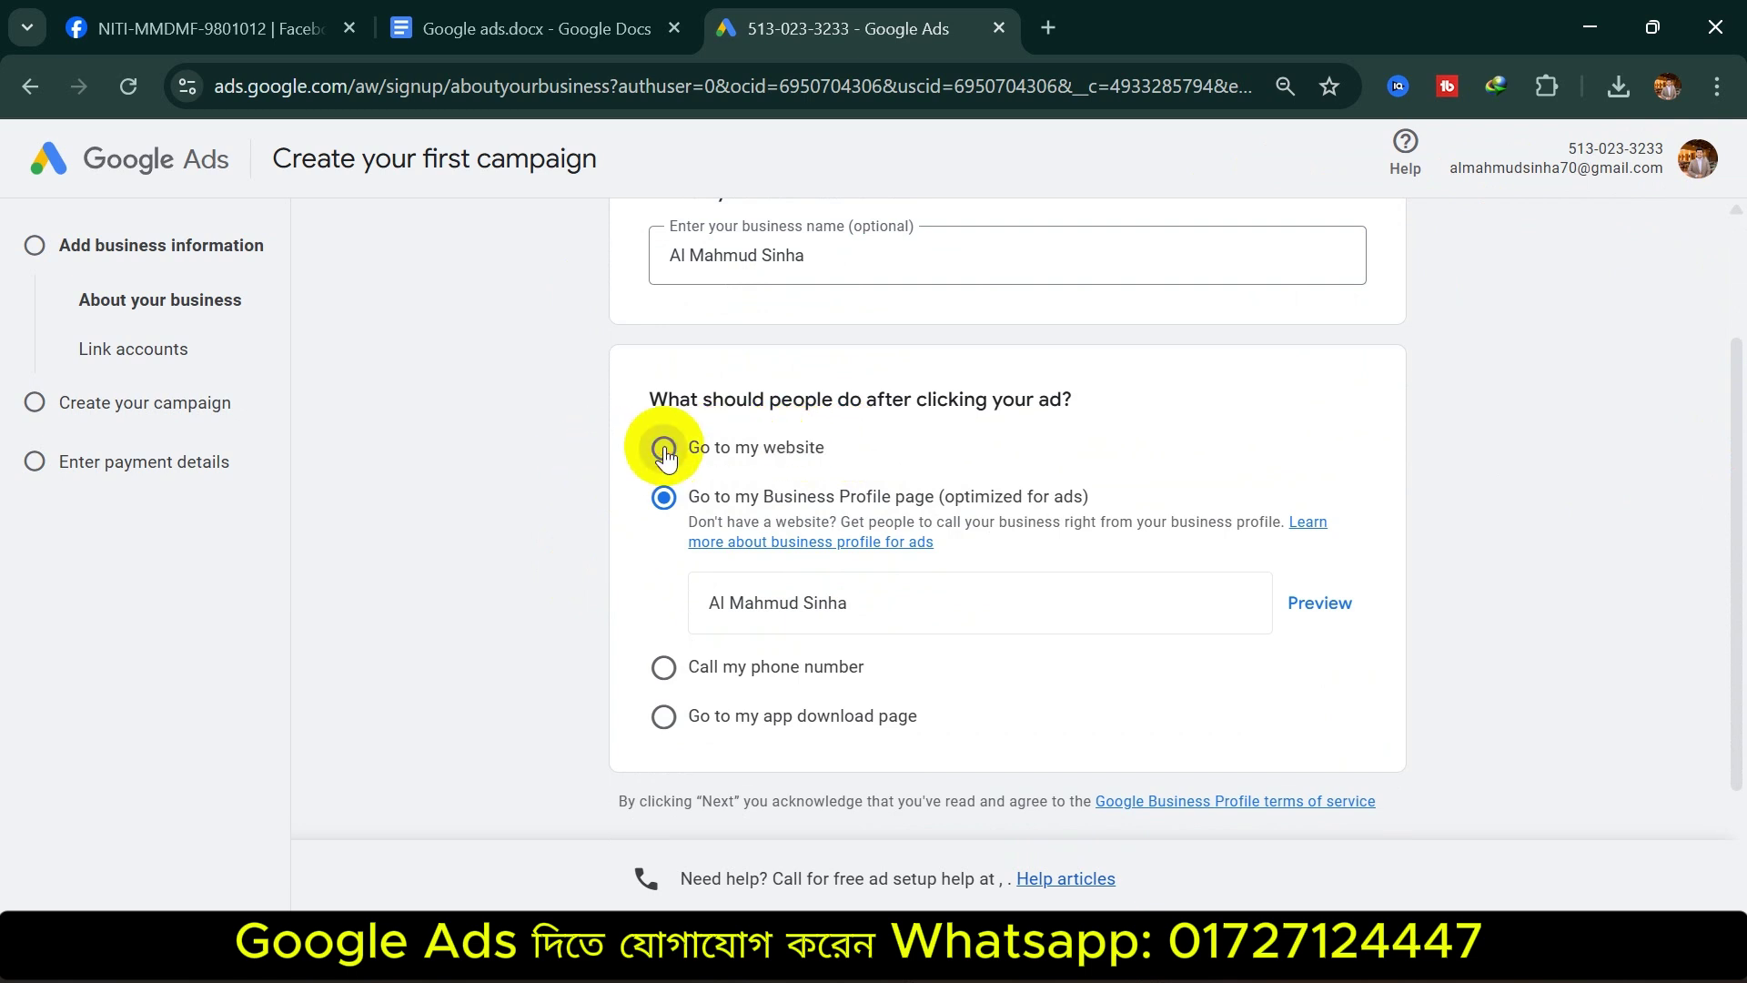
{"action": "left_click", "coordinate": [818, 546]}
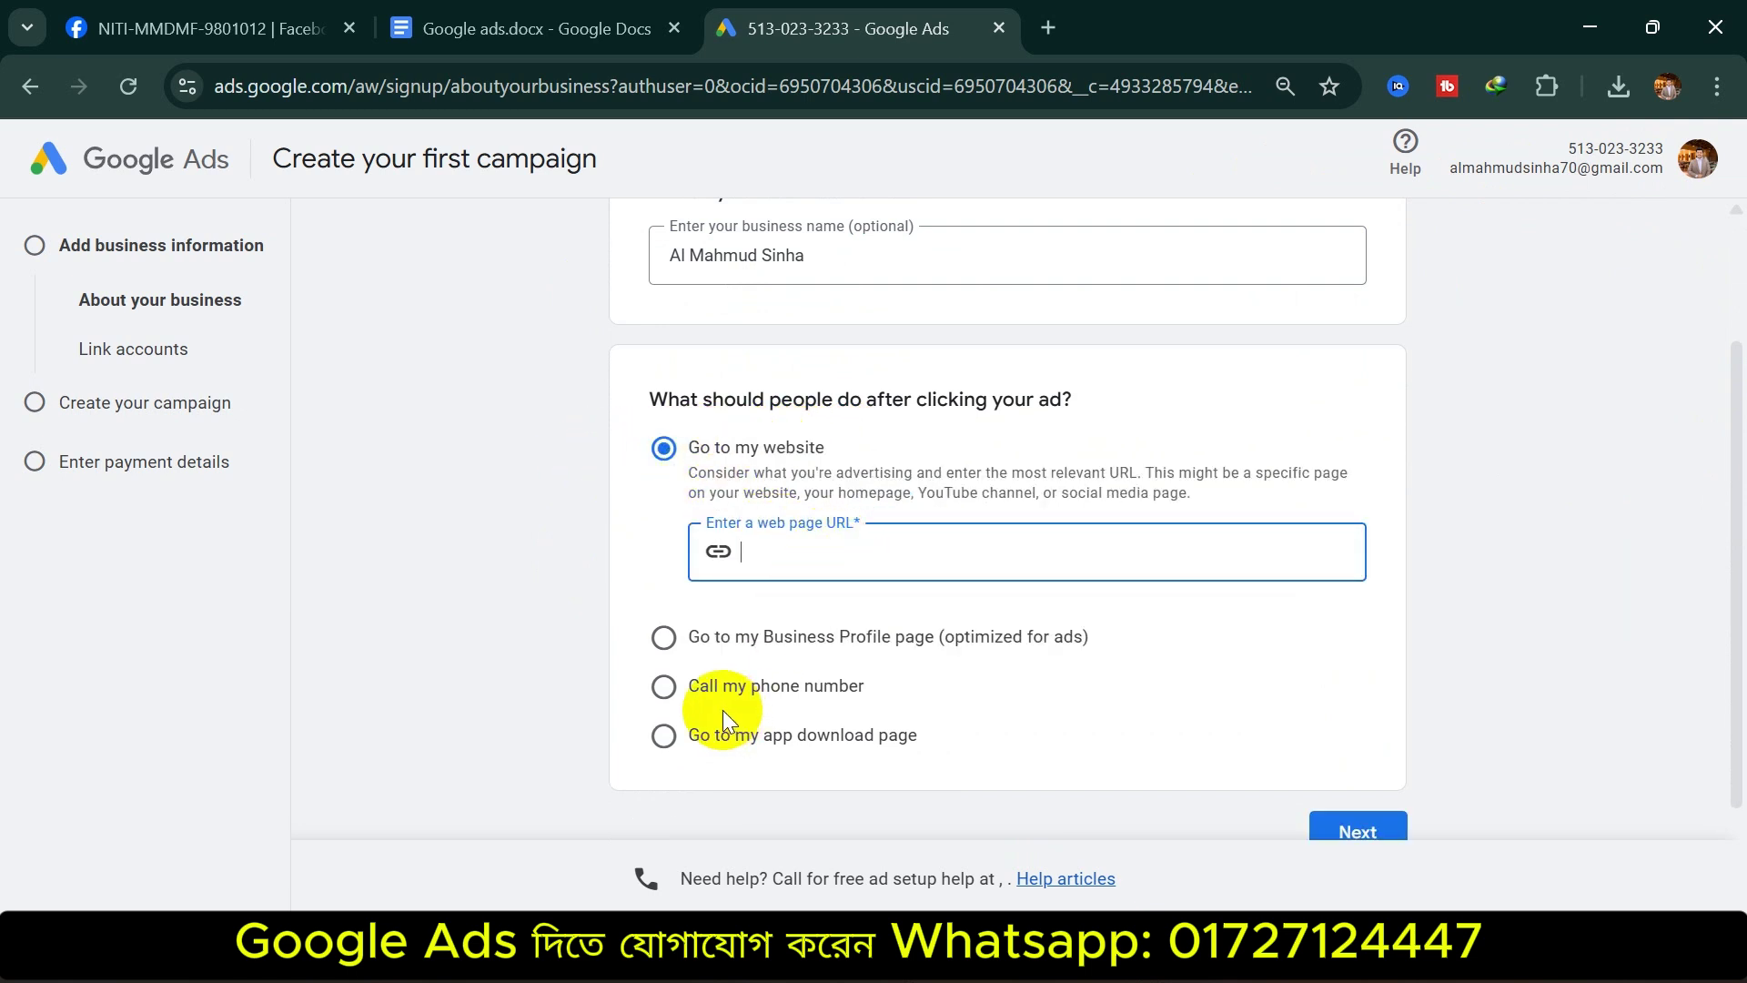
{"action": "left_click", "coordinate": [741, 637]}
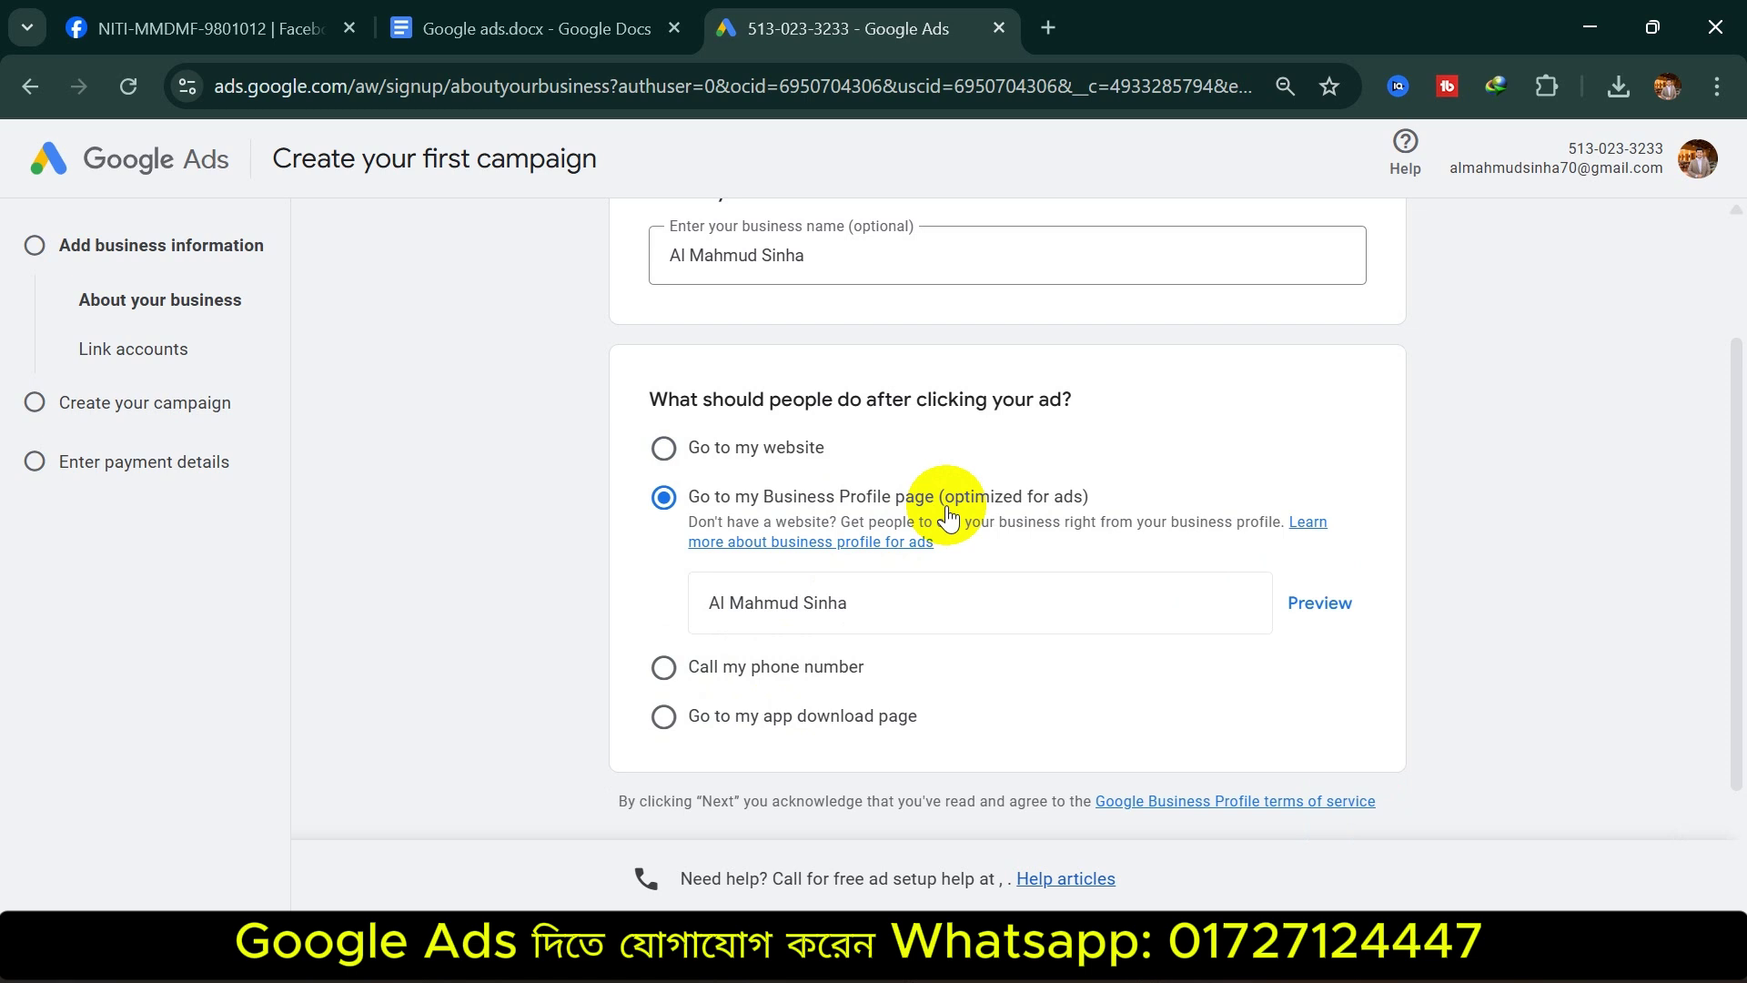
{"action": "left_click", "coordinate": [759, 666]}
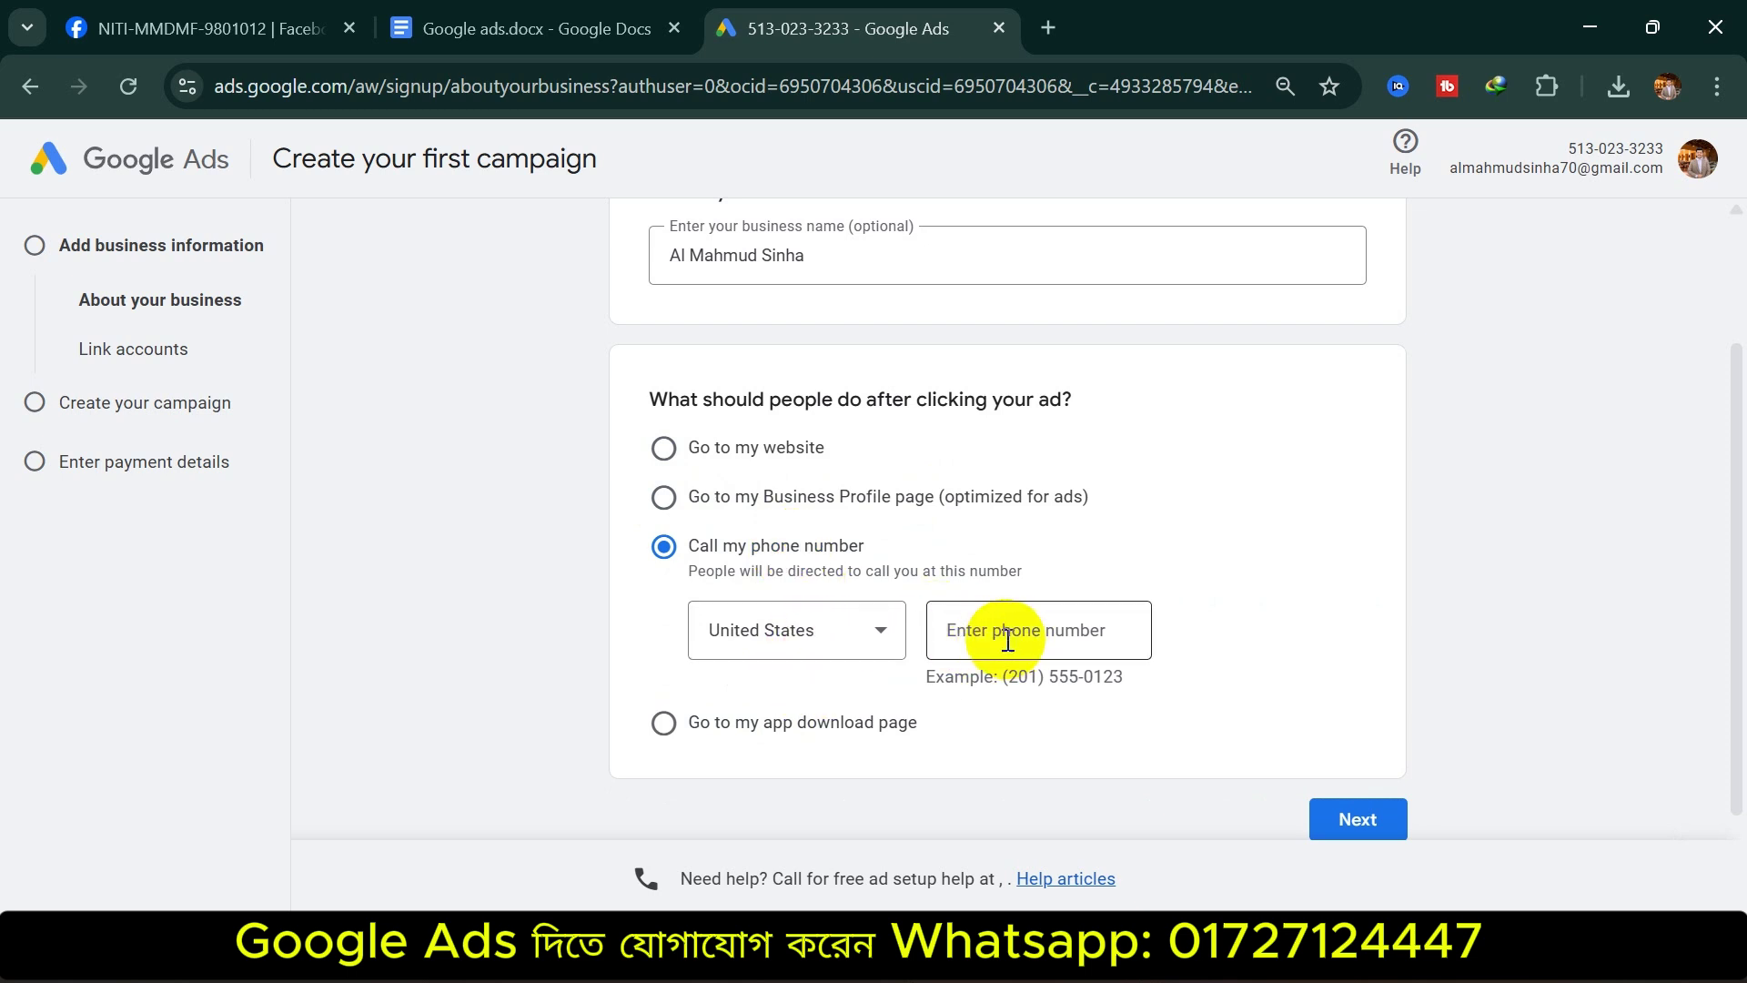
{"action": "left_click", "coordinate": [826, 738]}
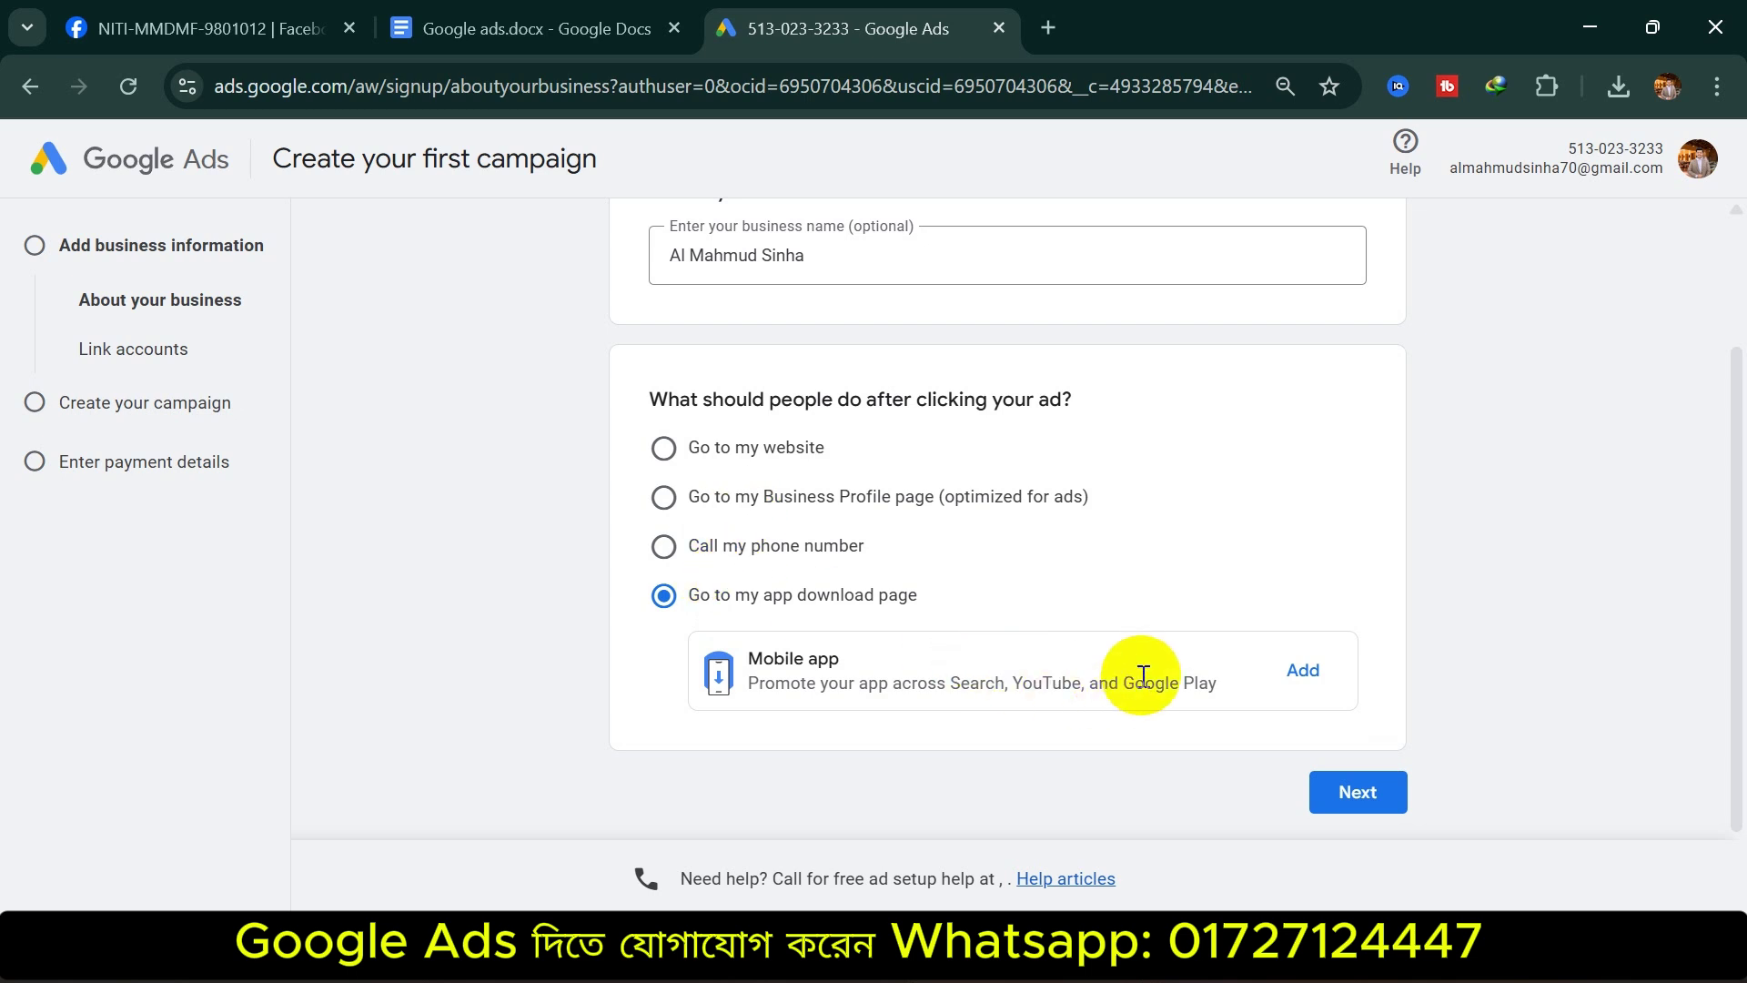
{"action": "left_click", "coordinate": [725, 448]}
{"action": "left_click", "coordinate": [767, 550]}
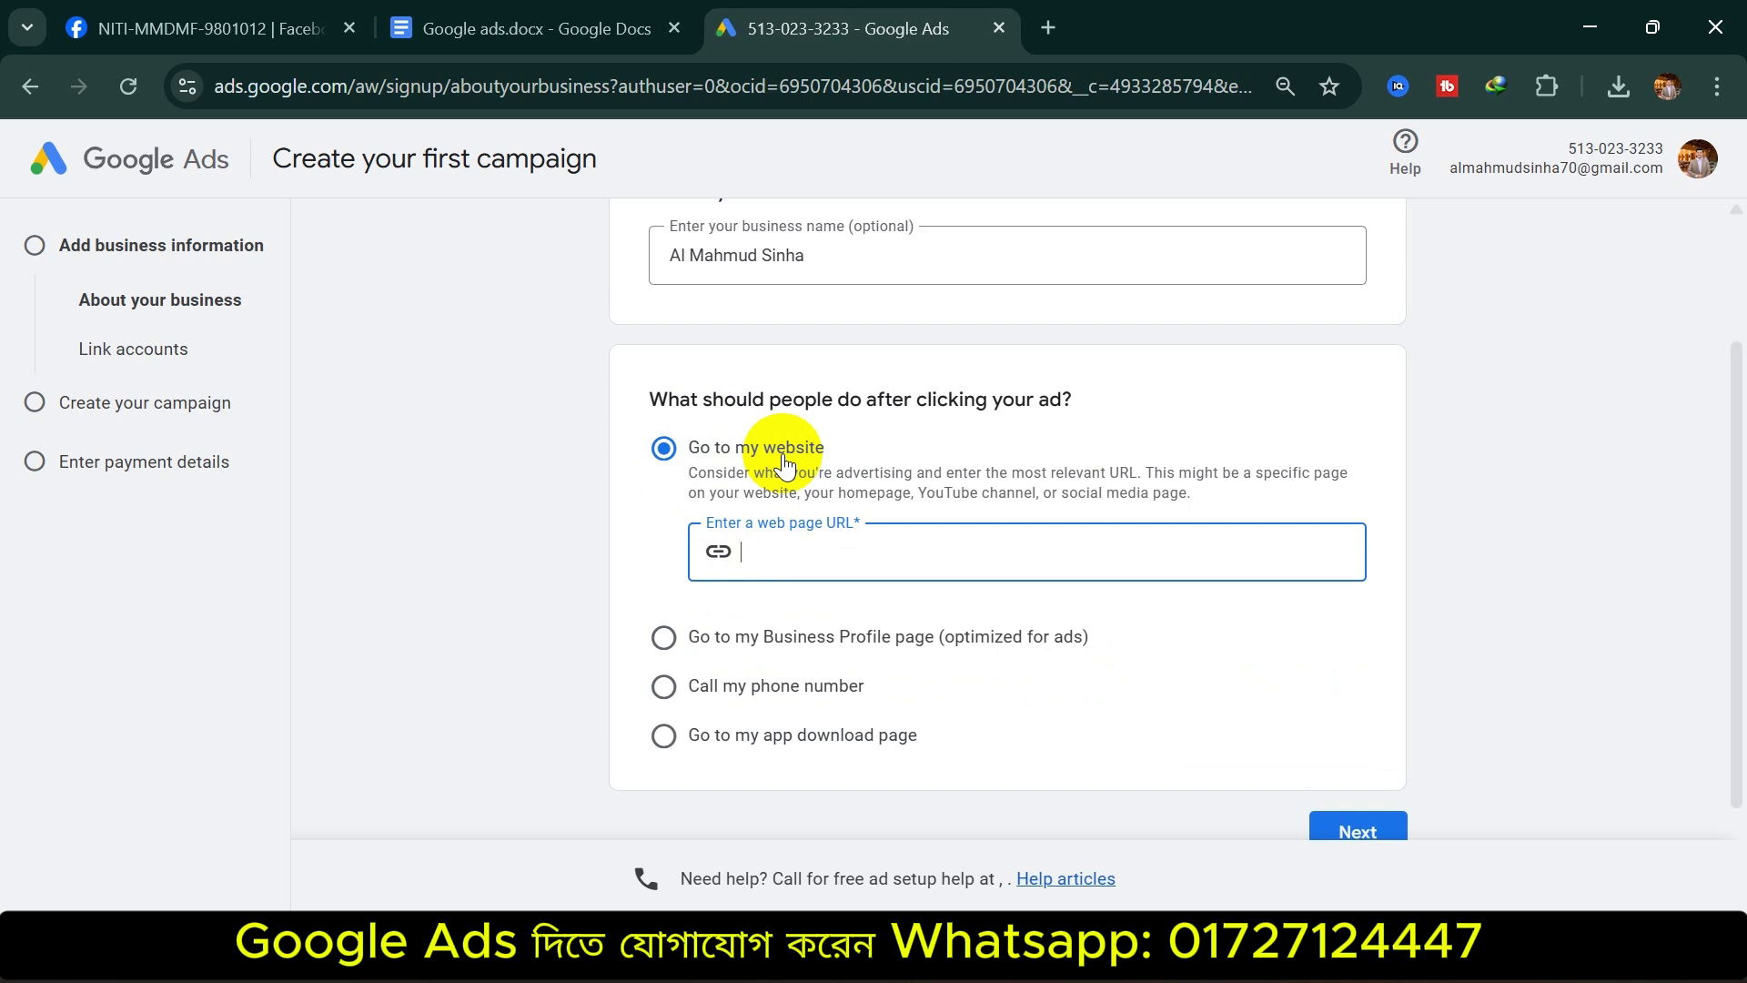
Build the web page URL from the pasted business name, removing the space and adding com
{"action": "left_click_drag", "start_coordinate": [784, 250], "coordinate": [624, 258]}
{"action": "key", "text": "ctrl+c"}
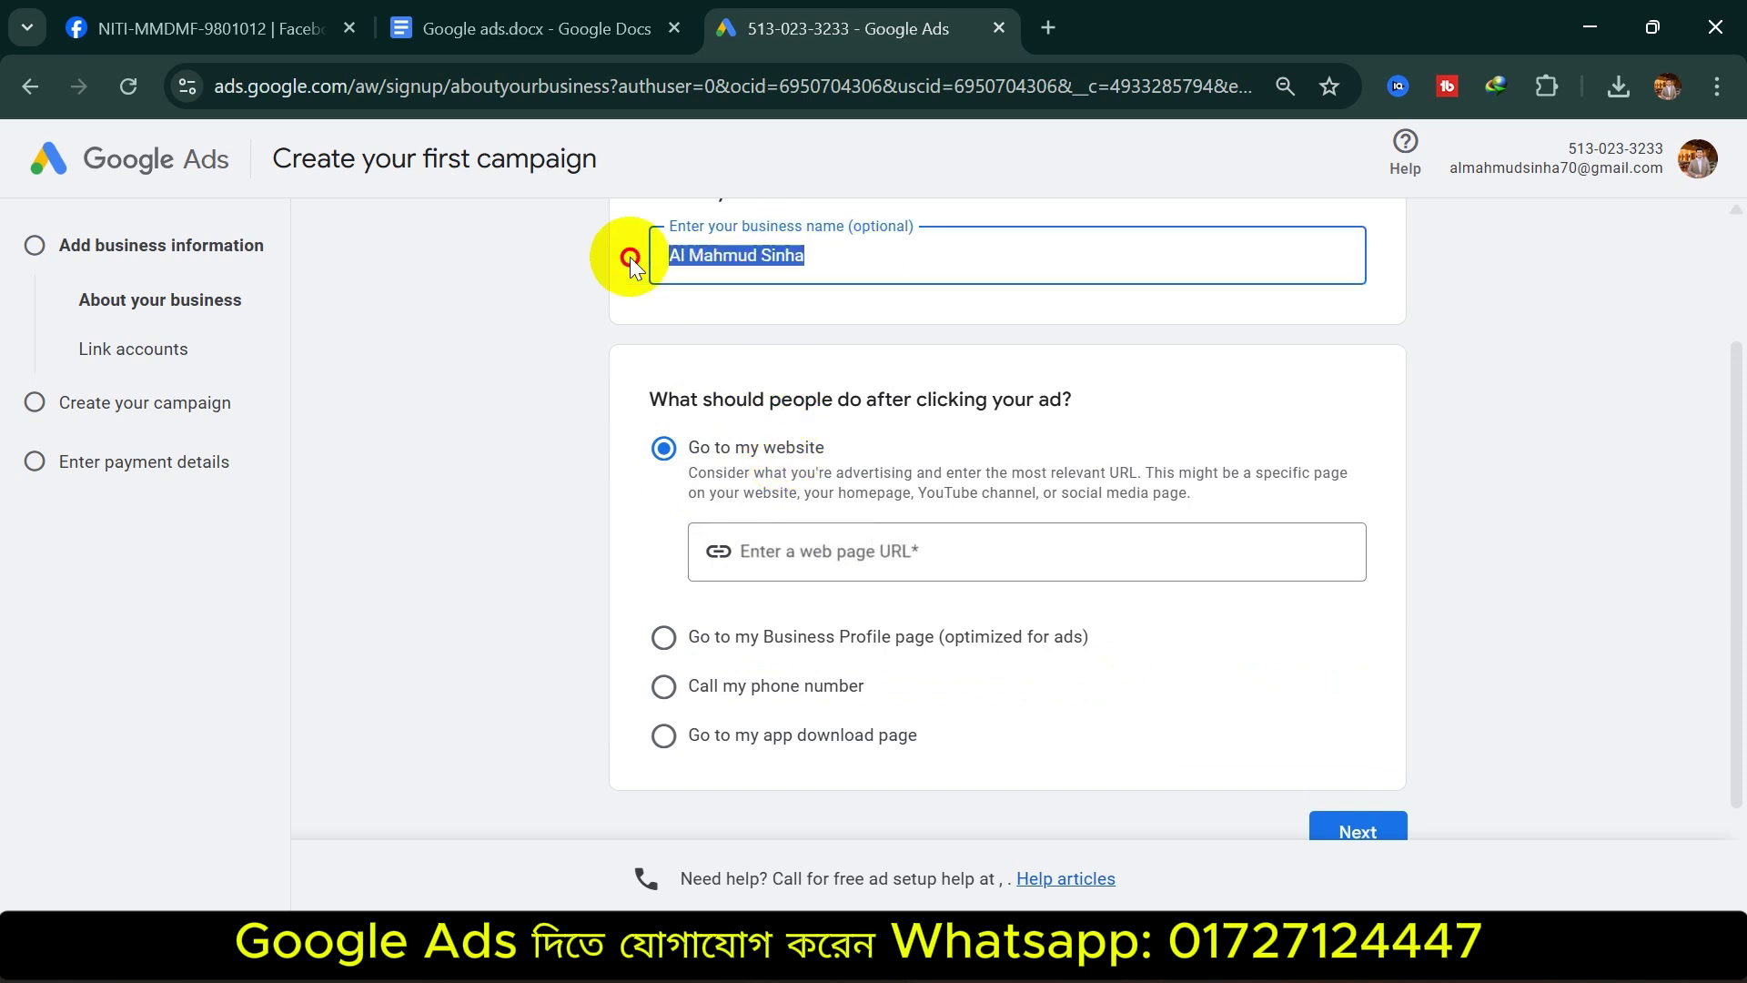
{"action": "left_click", "coordinate": [783, 552]}
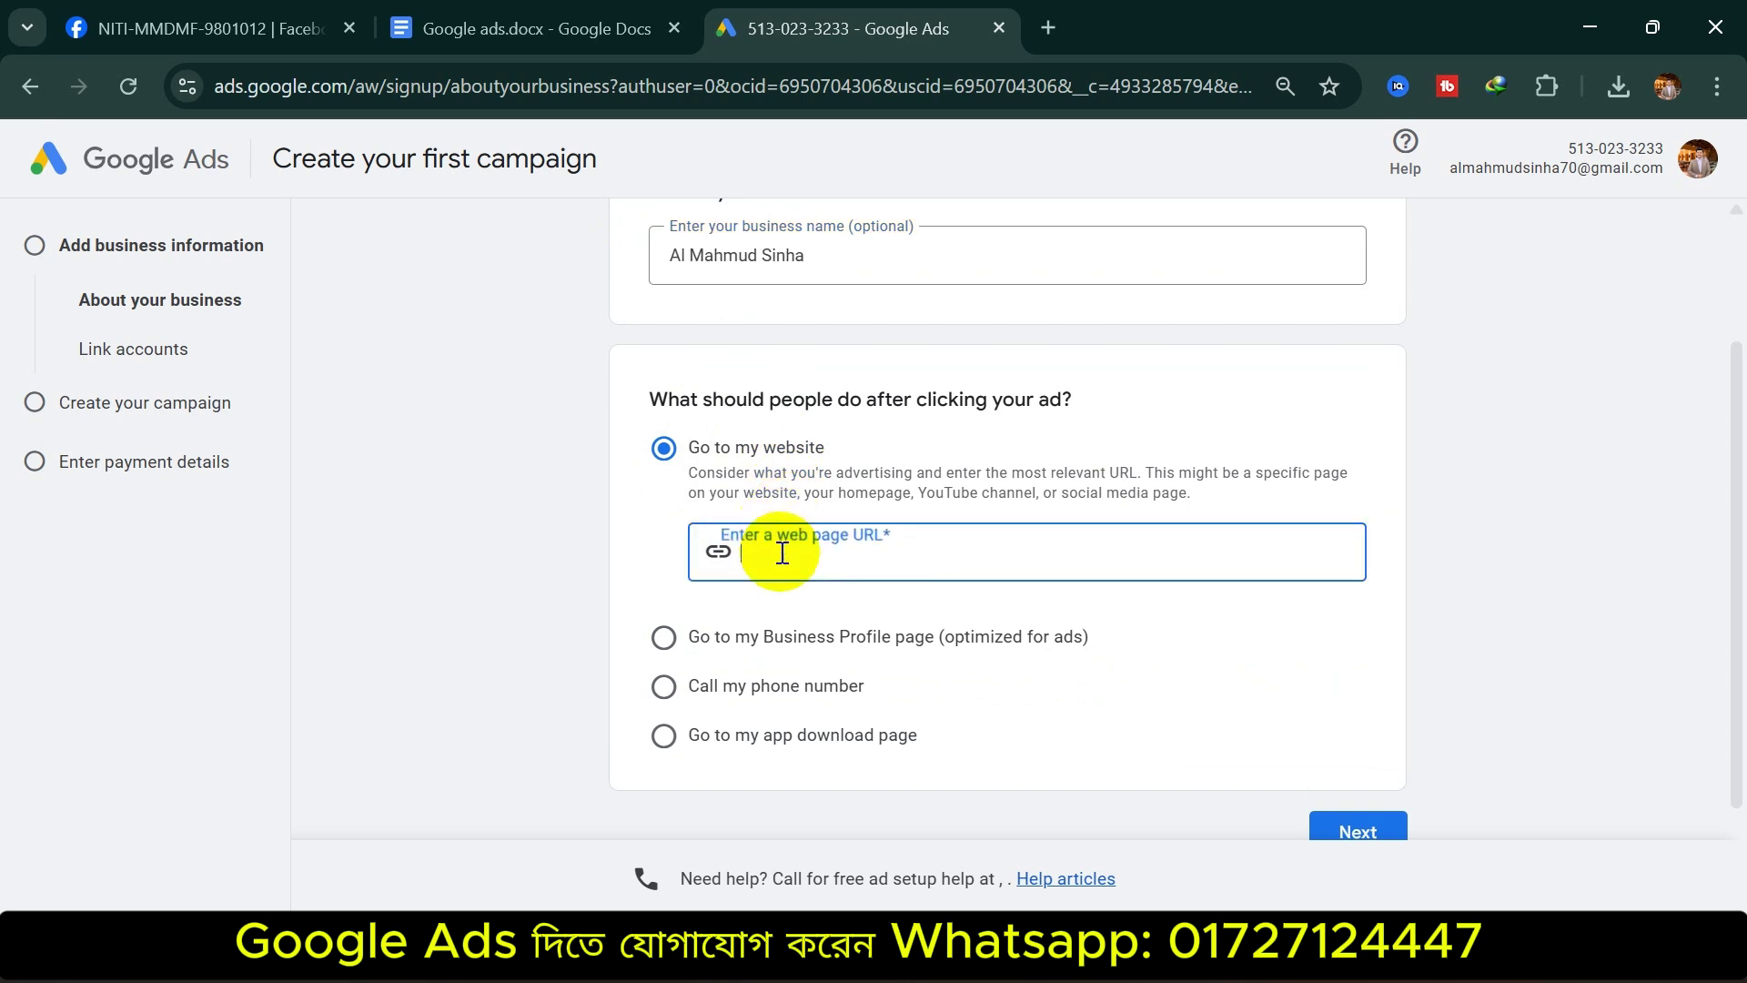
{"action": "key", "text": "ctrl+v"}
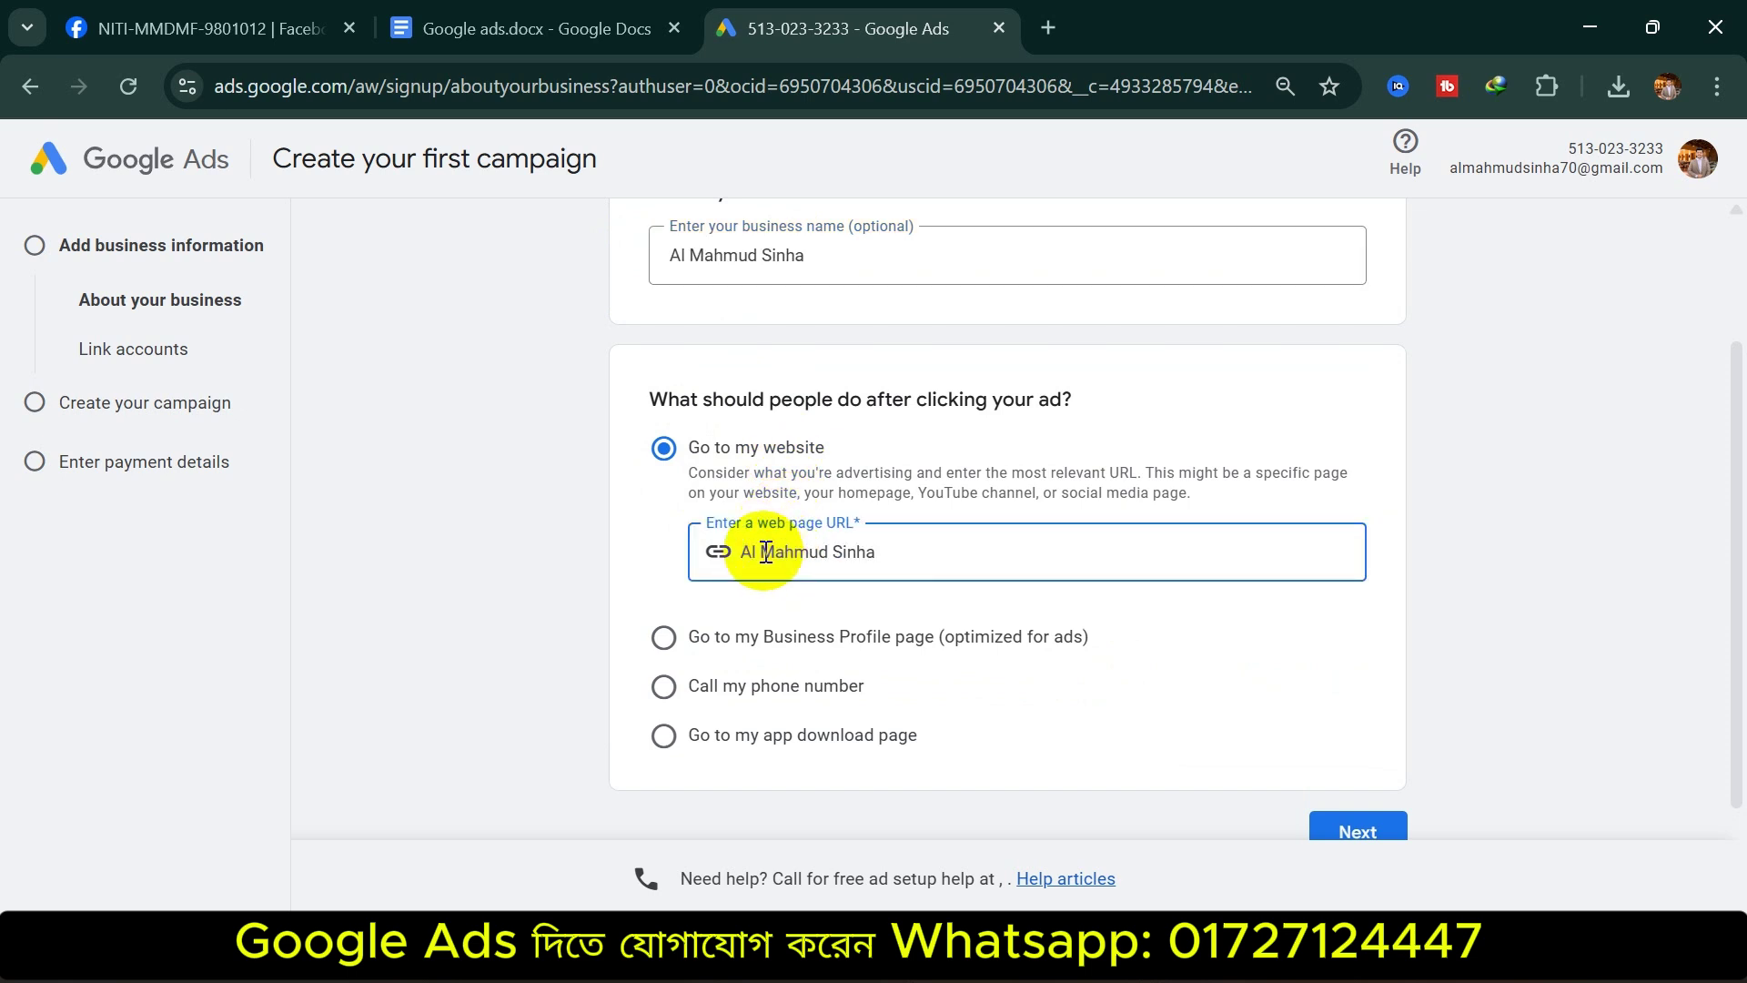
{"action": "left_click", "coordinate": [832, 552]}
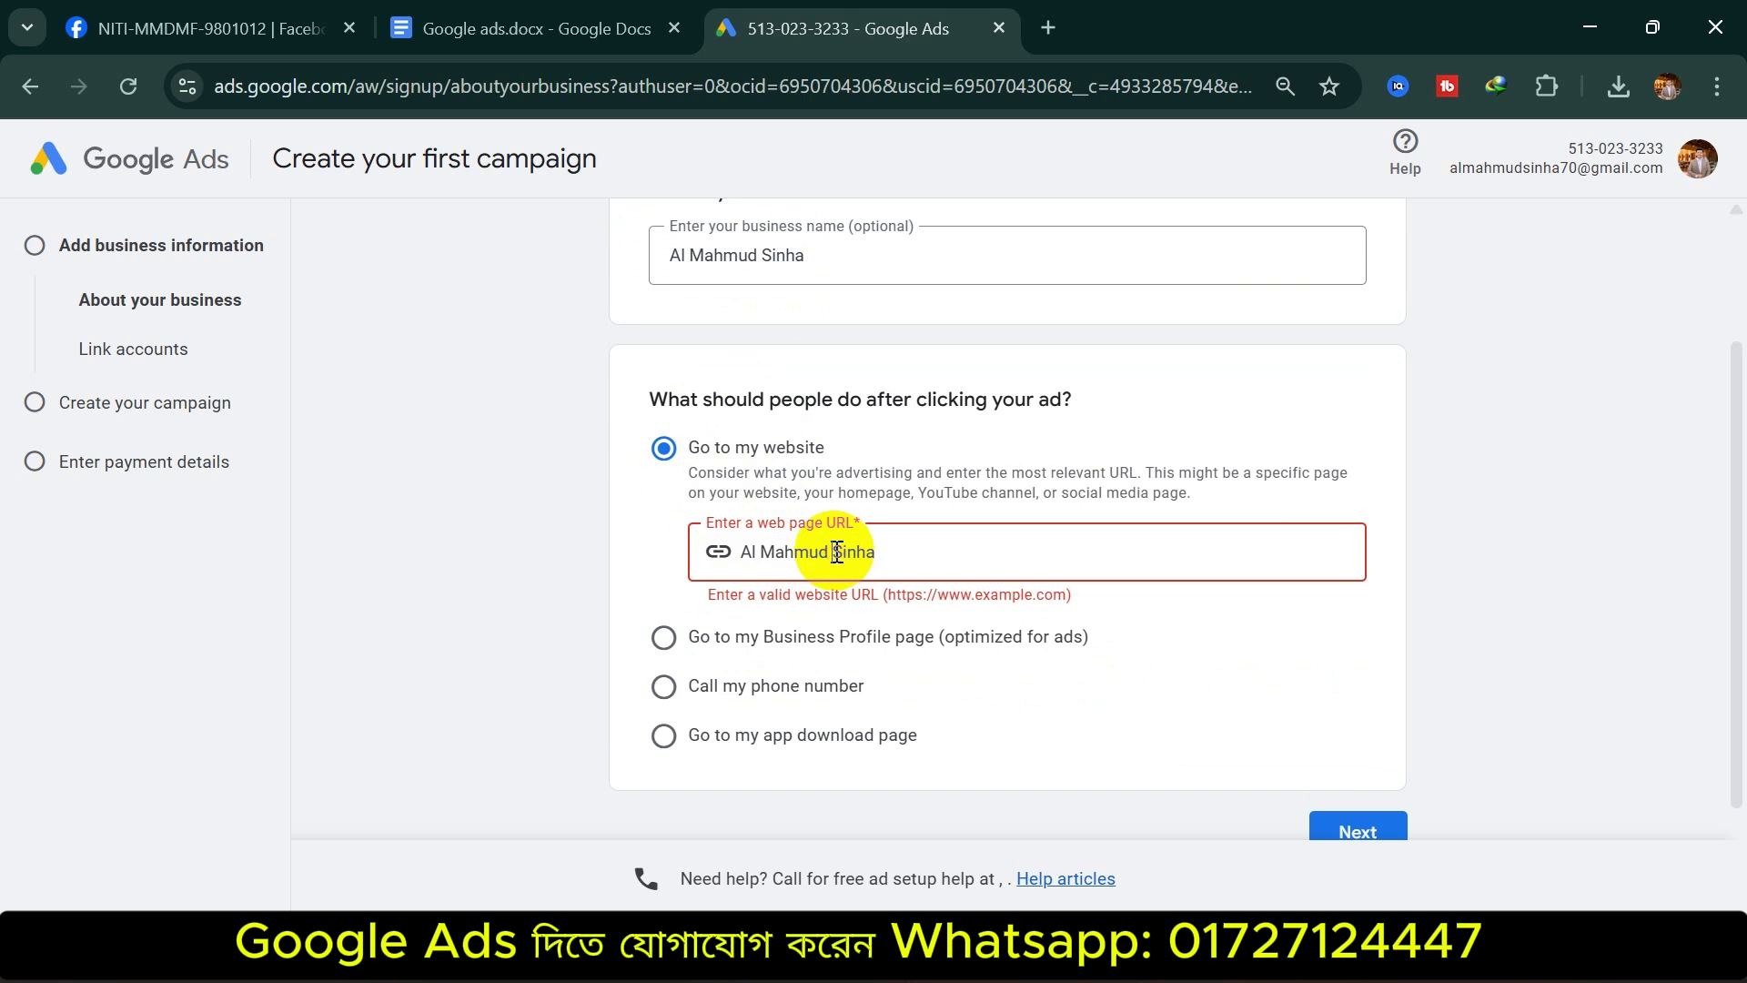
{"action": "key", "text": "BackSpace"}
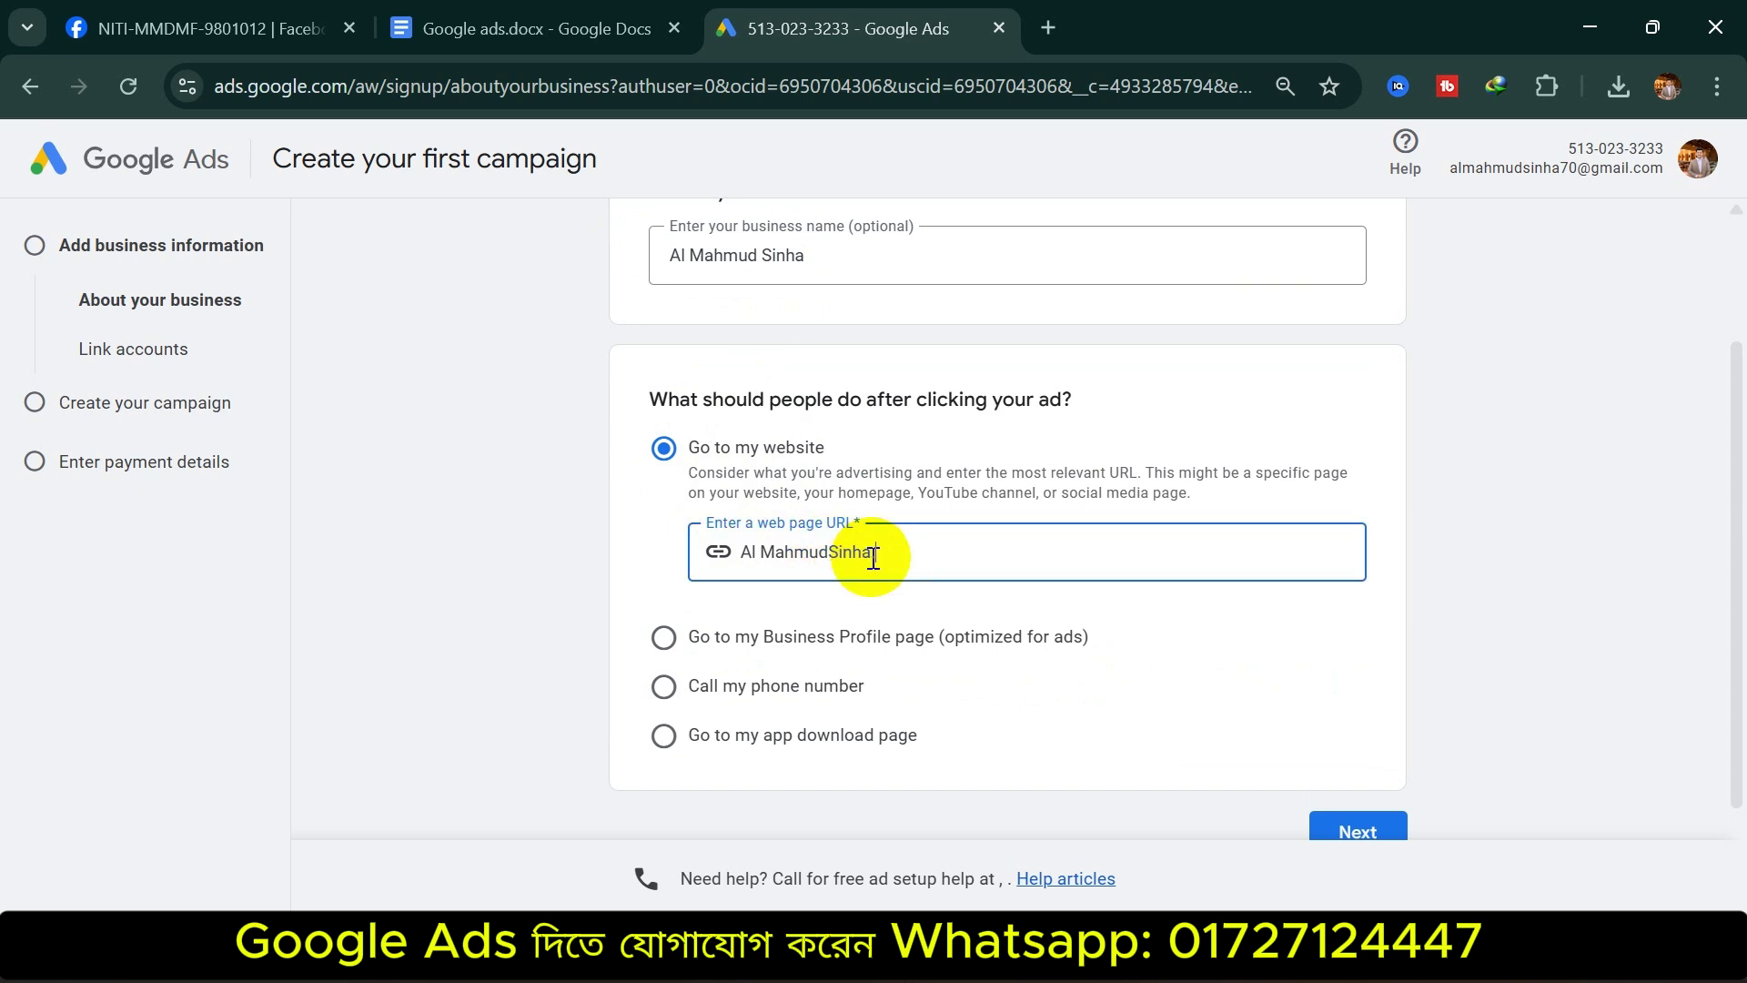
{"action": "type", "text": "com"}
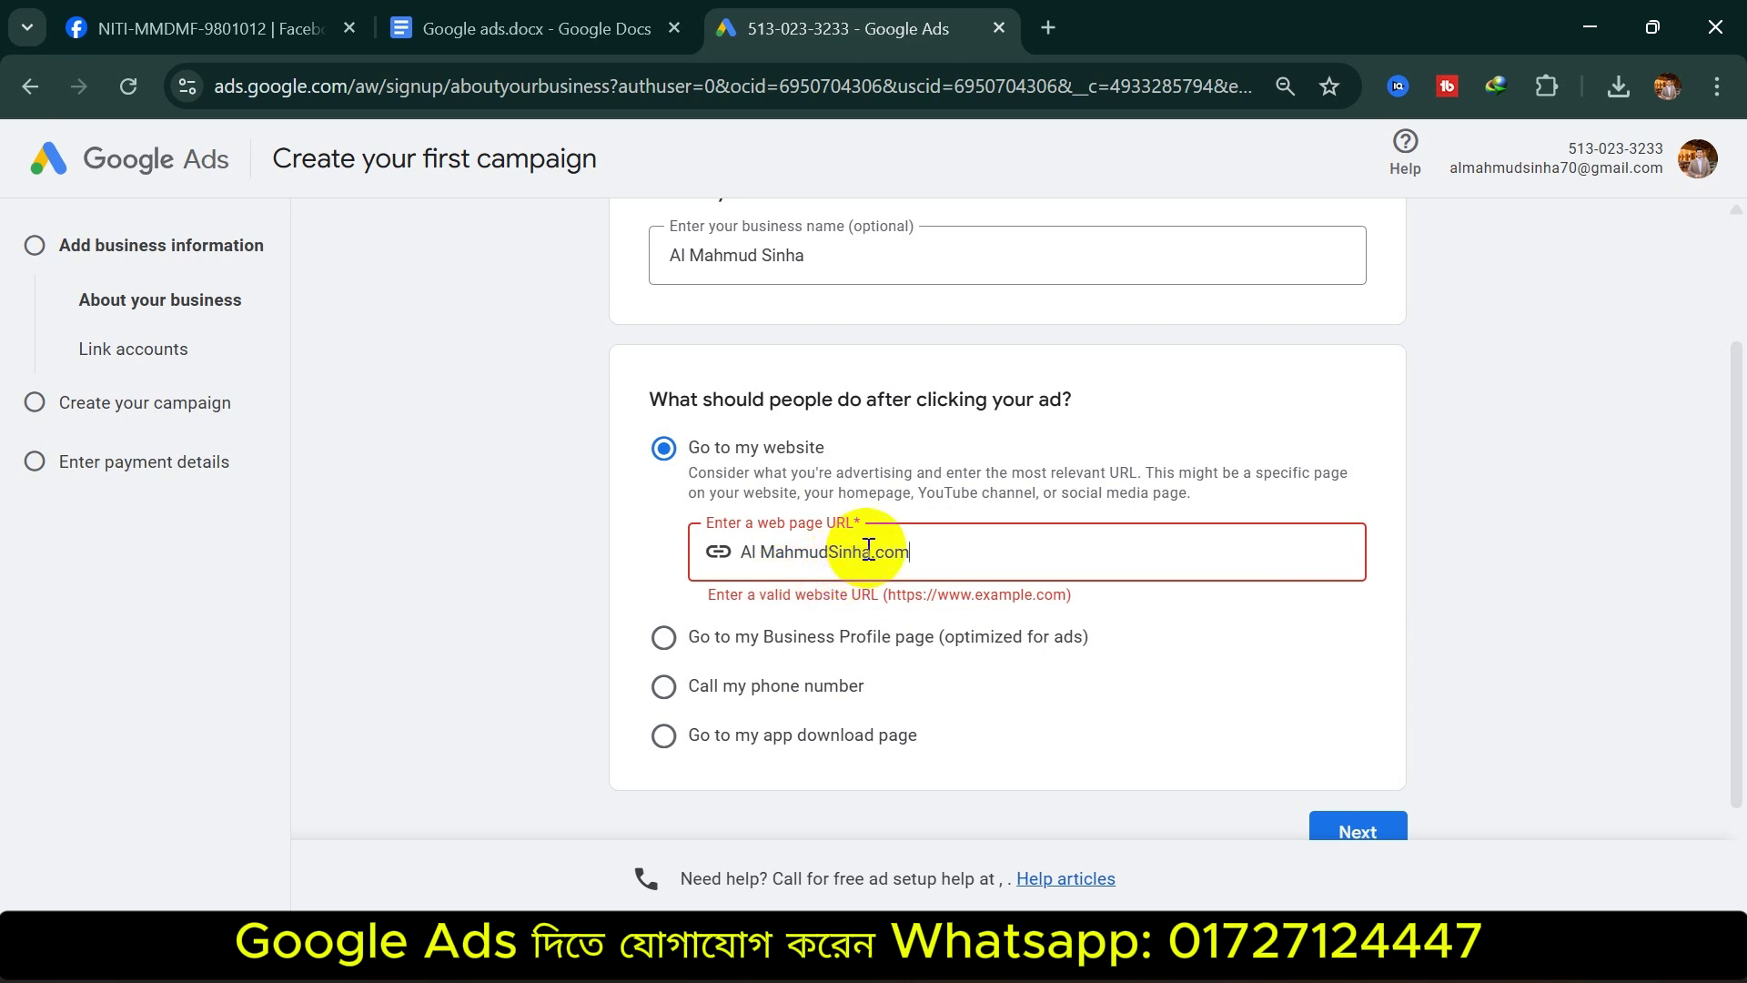
{"action": "left_click_drag", "start_coordinate": [851, 552], "coordinate": [710, 546]}
{"action": "key", "text": "BackSpace"}
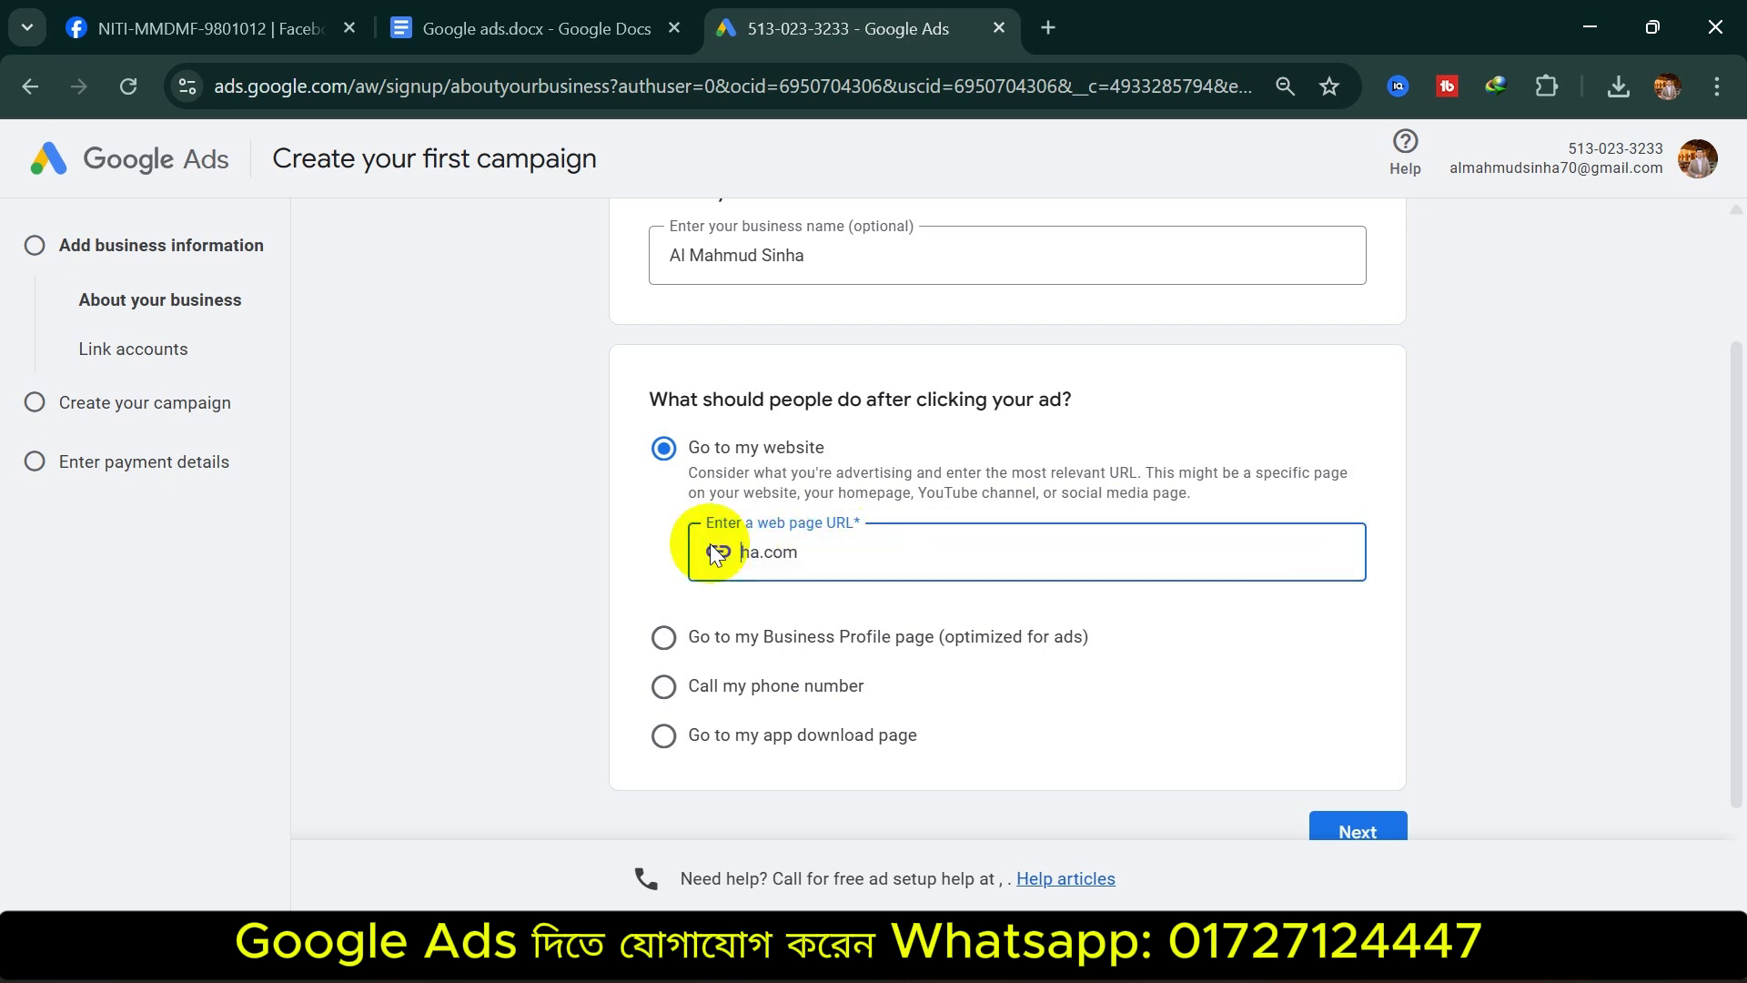
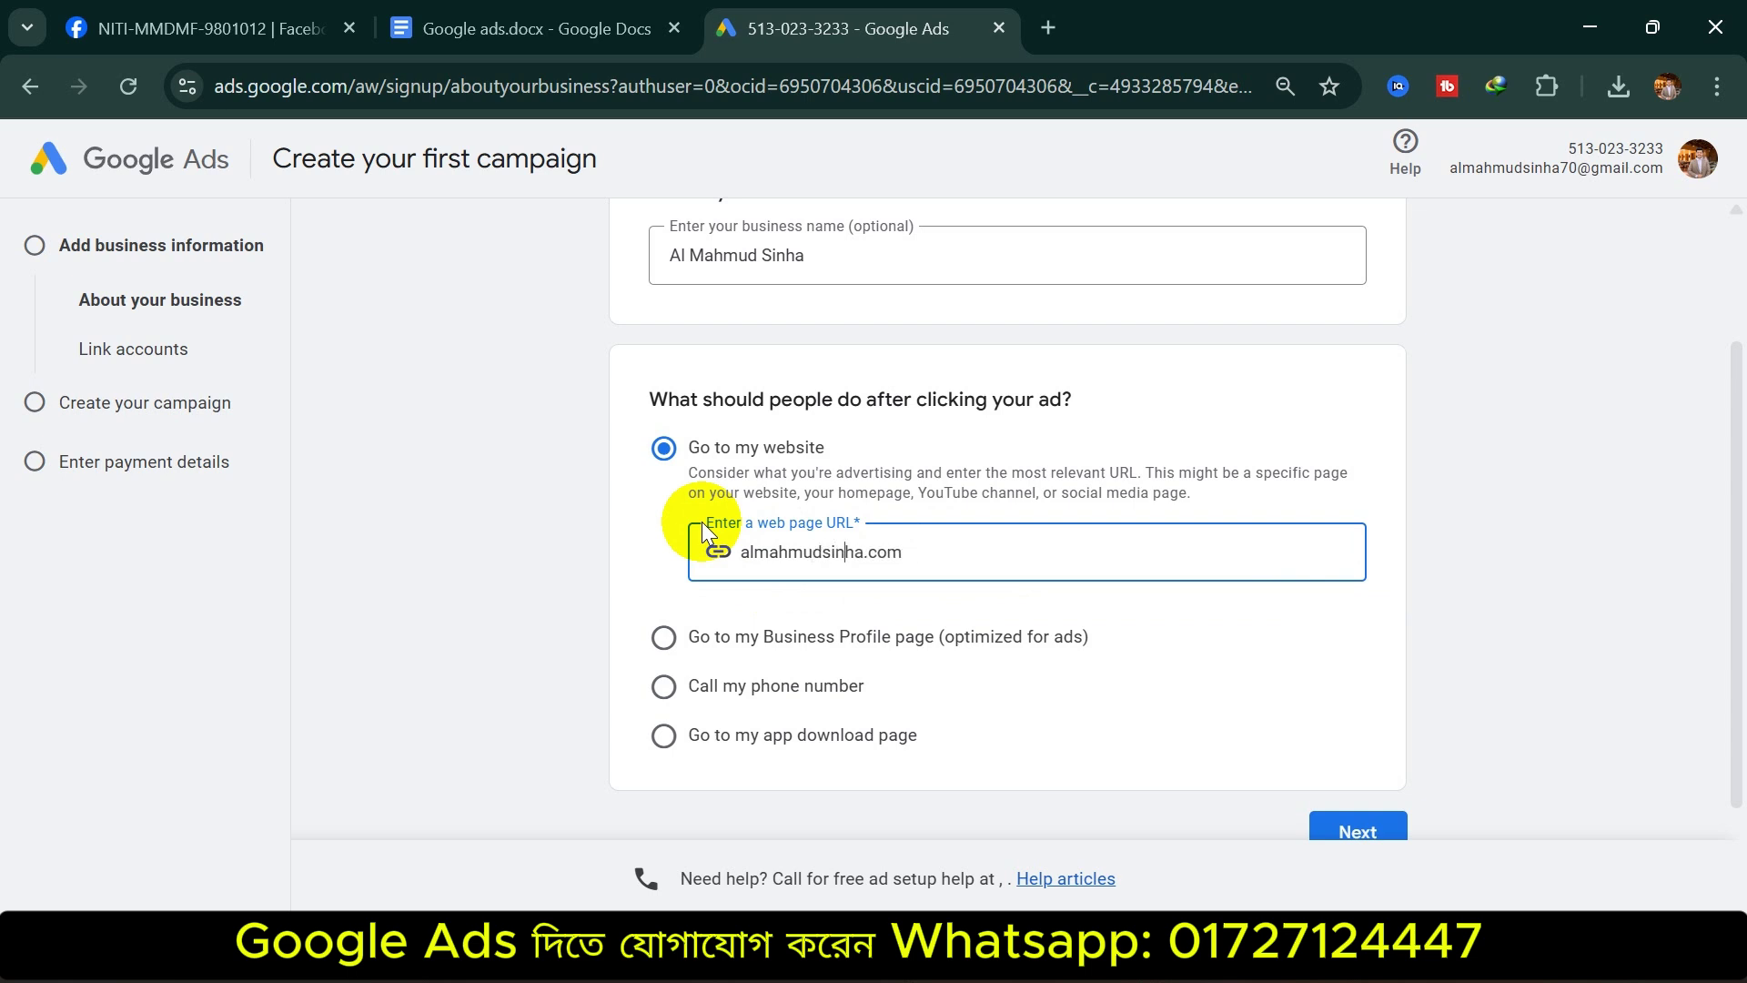
Check the business name and submit the business details
{"action": "scroll", "coordinate": [1229, 501], "scroll_direction": "up", "scroll_amount": 2}
{"action": "left_click", "coordinate": [827, 437]}
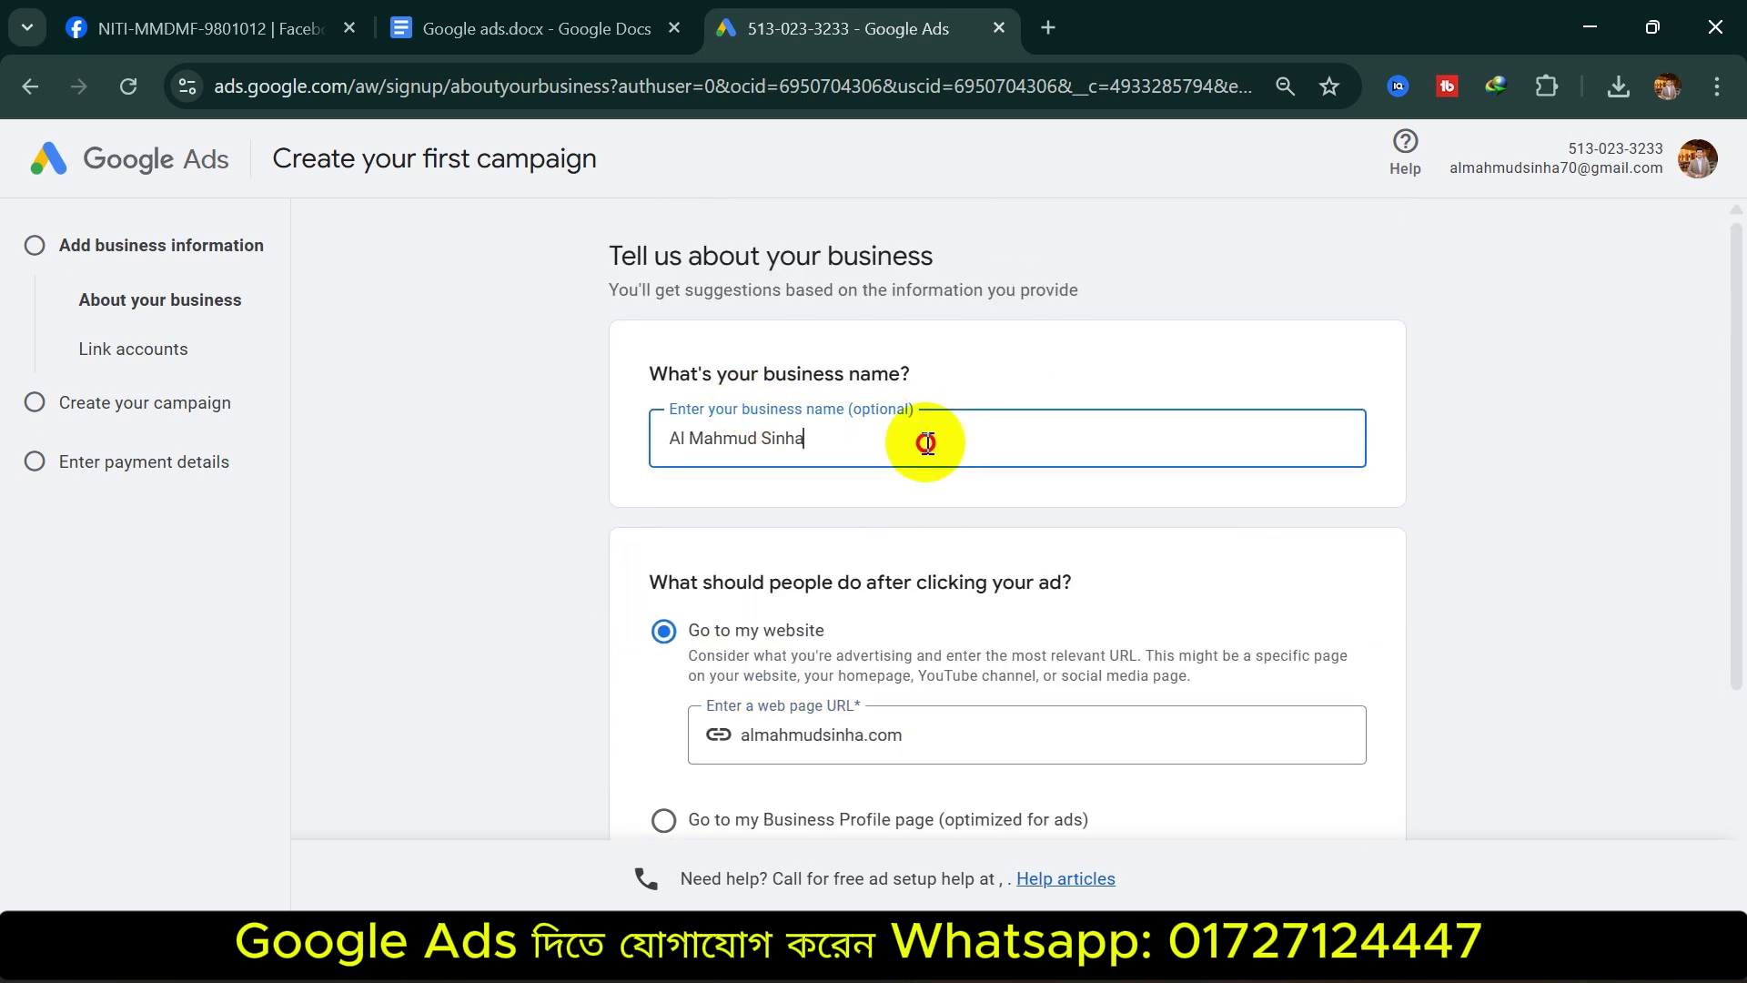
{"action": "left_click_drag", "start_coordinate": [827, 437], "coordinate": [641, 435]}
{"action": "left_click", "coordinate": [1237, 510]}
{"action": "scroll", "coordinate": [1071, 565], "scroll_direction": "down", "scroll_amount": 4}
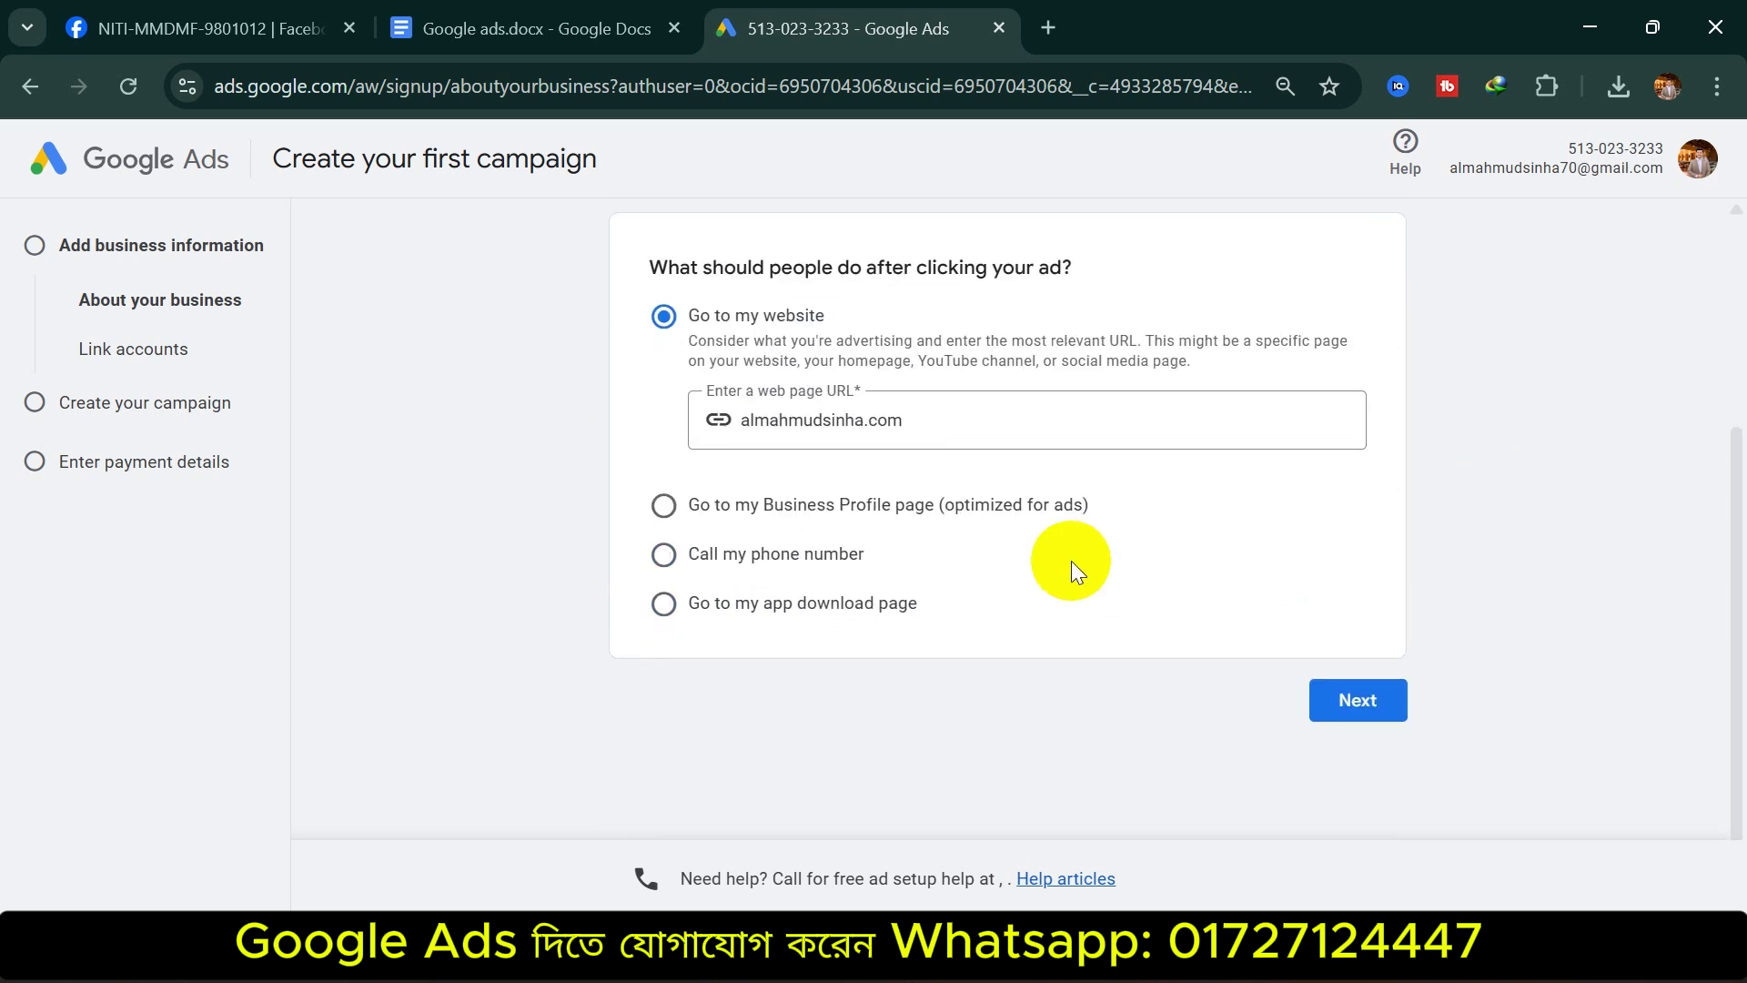
{"action": "left_click", "coordinate": [1369, 697]}
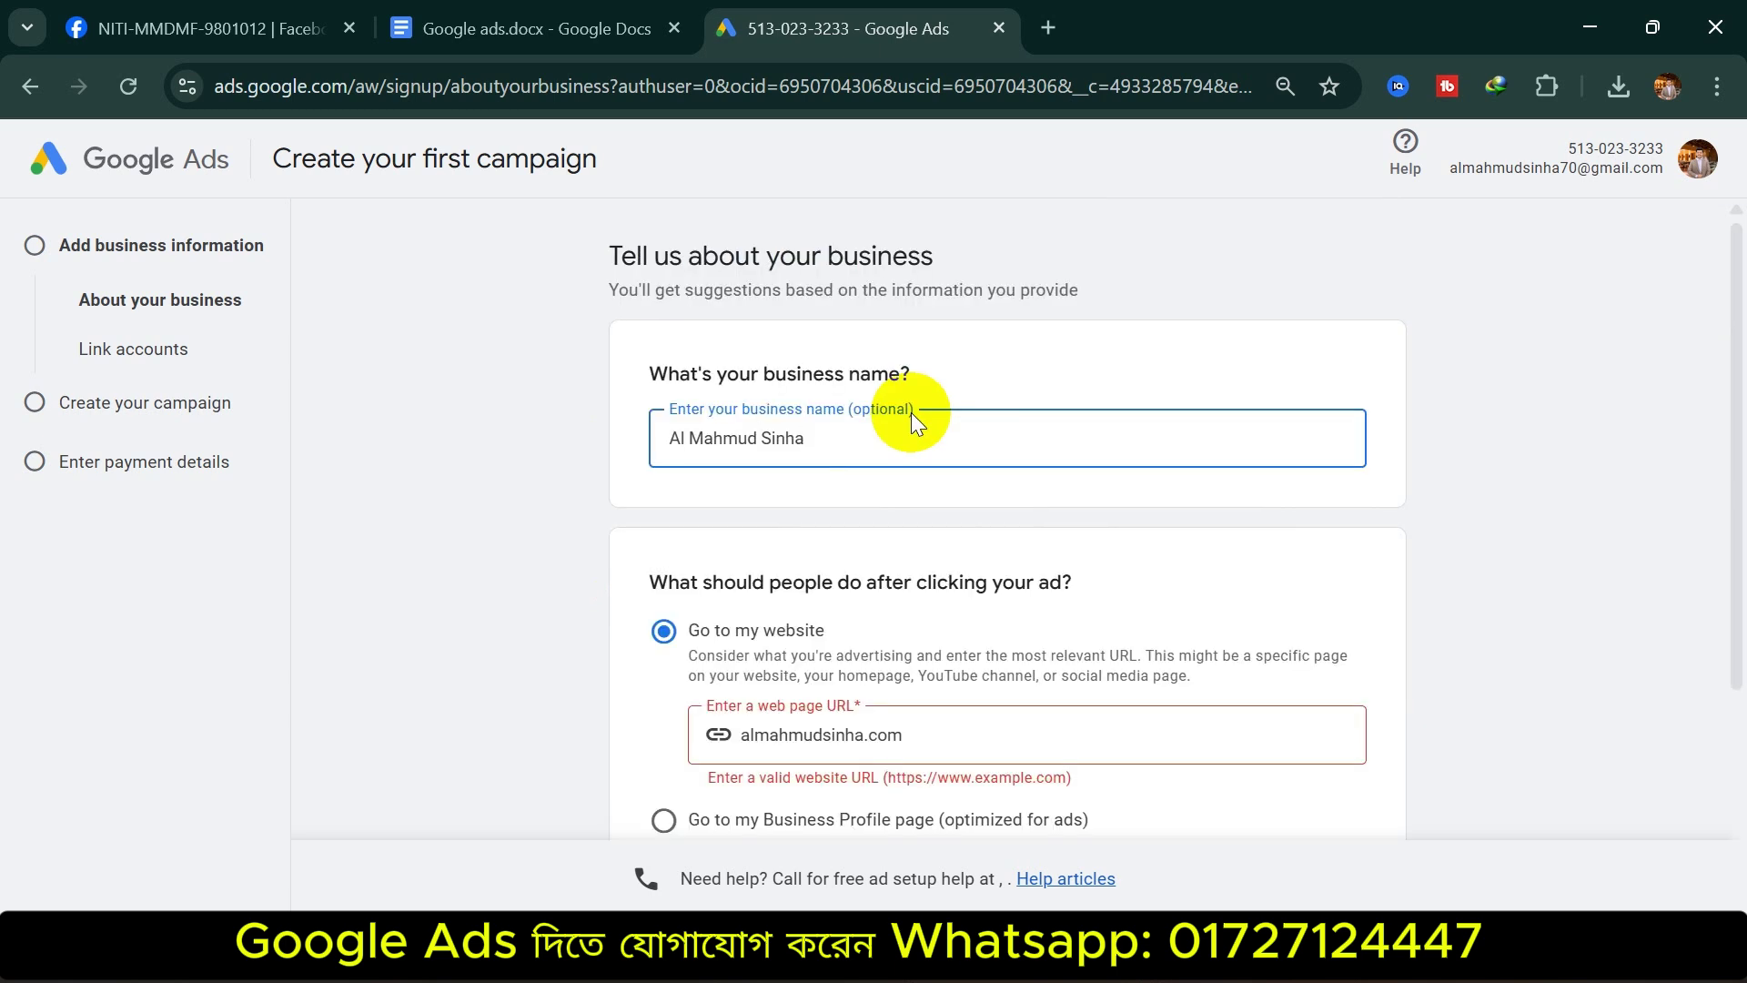
{"action": "scroll", "coordinate": [946, 602], "scroll_direction": "down", "scroll_amount": 3}
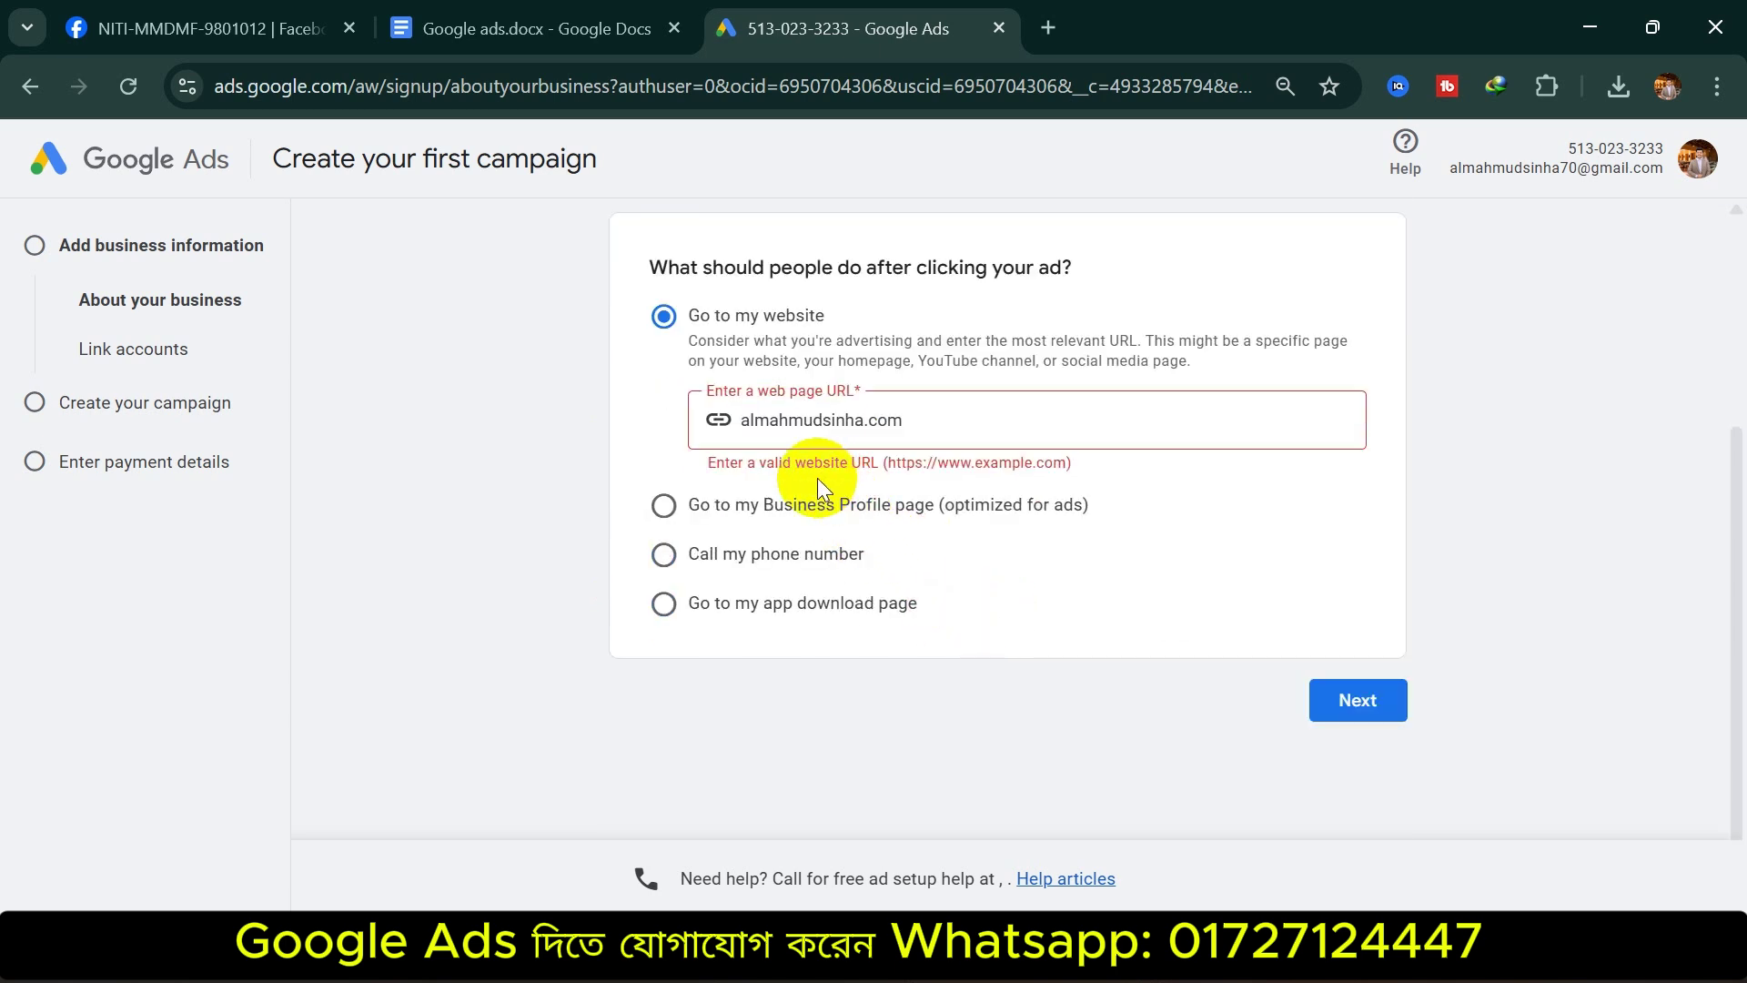
{"action": "left_click", "coordinate": [739, 424]}
{"action": "key", "text": "BackSpace"}
{"action": "type", "text": "ww"}
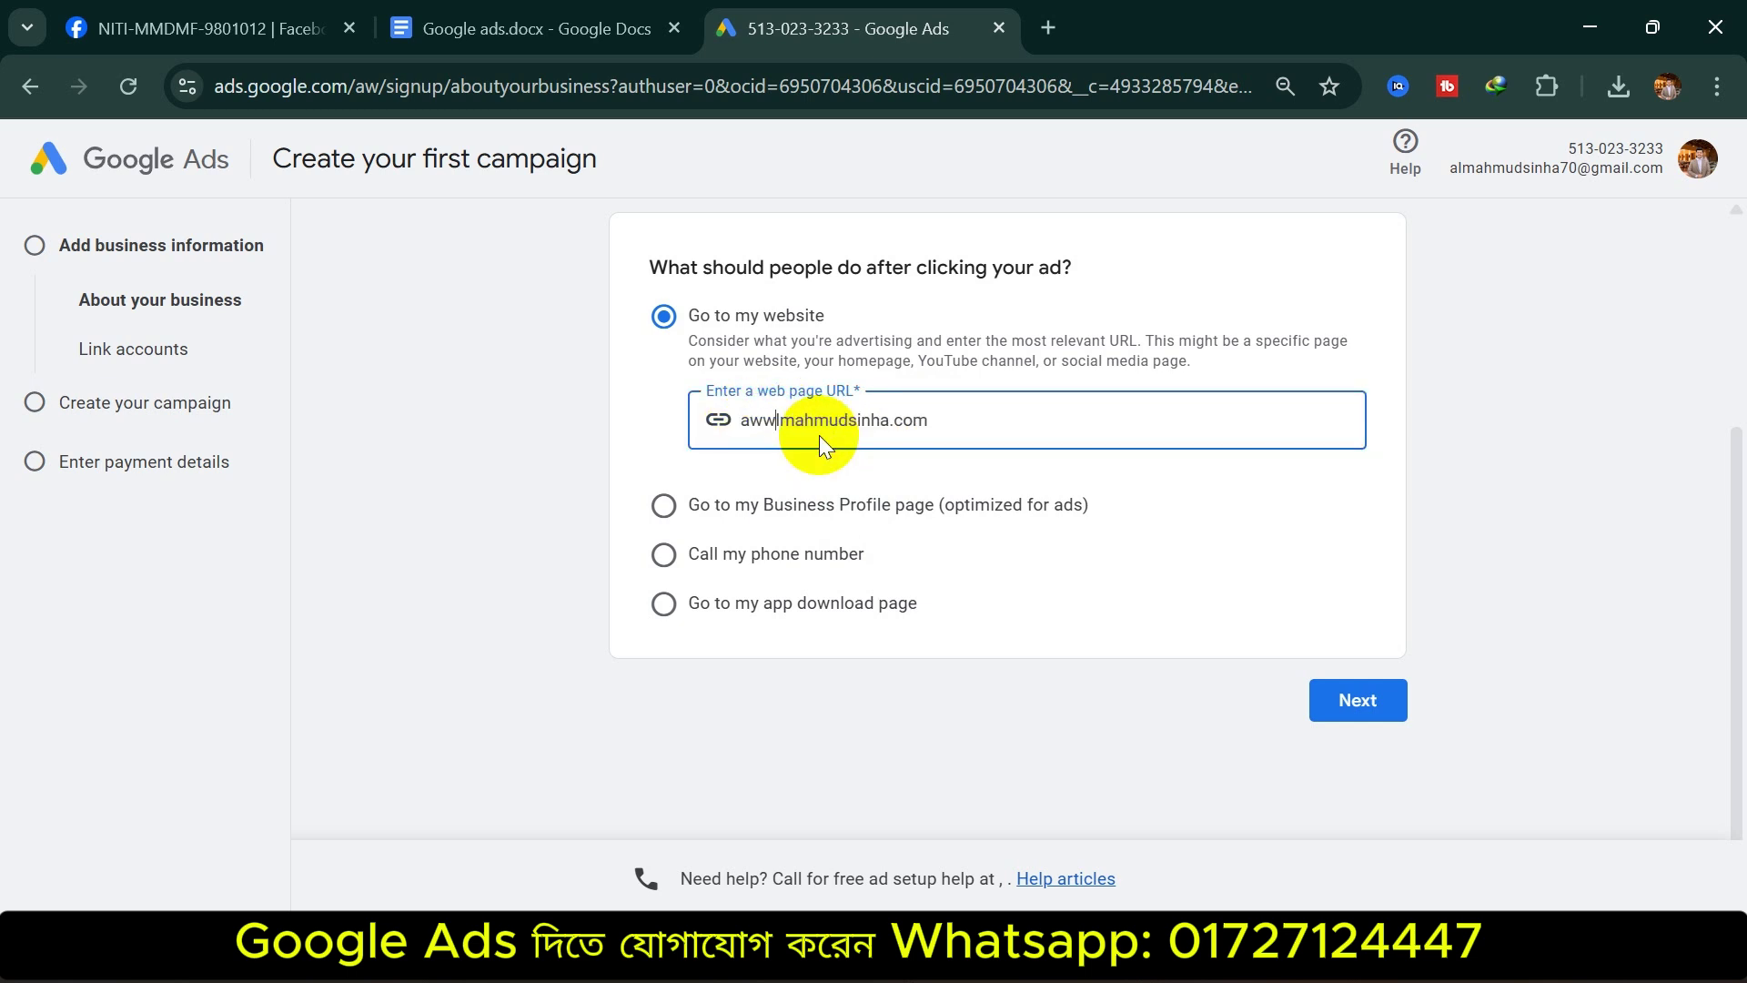
{"action": "key", "text": "BackSpace"}
{"action": "key", "text": "BackSpace"}
{"action": "key", "text": "BackSpace"}
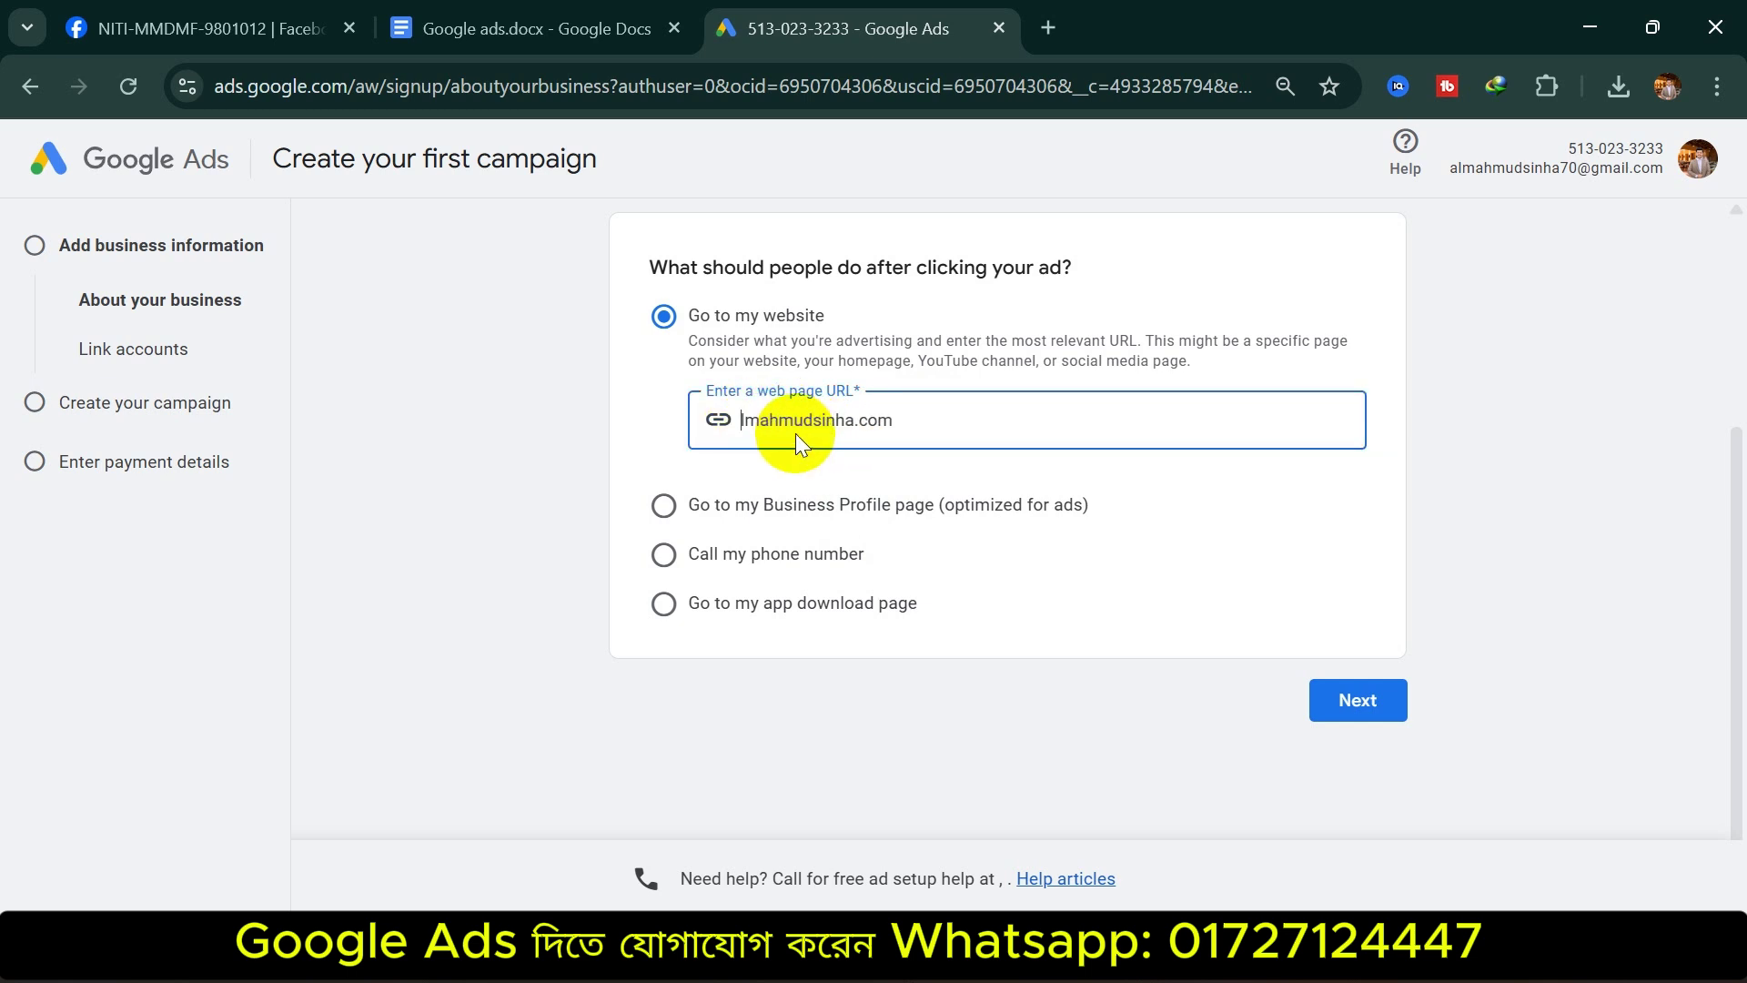
{"action": "type", "text": "www."}
{"action": "left_click", "coordinate": [1329, 682]}
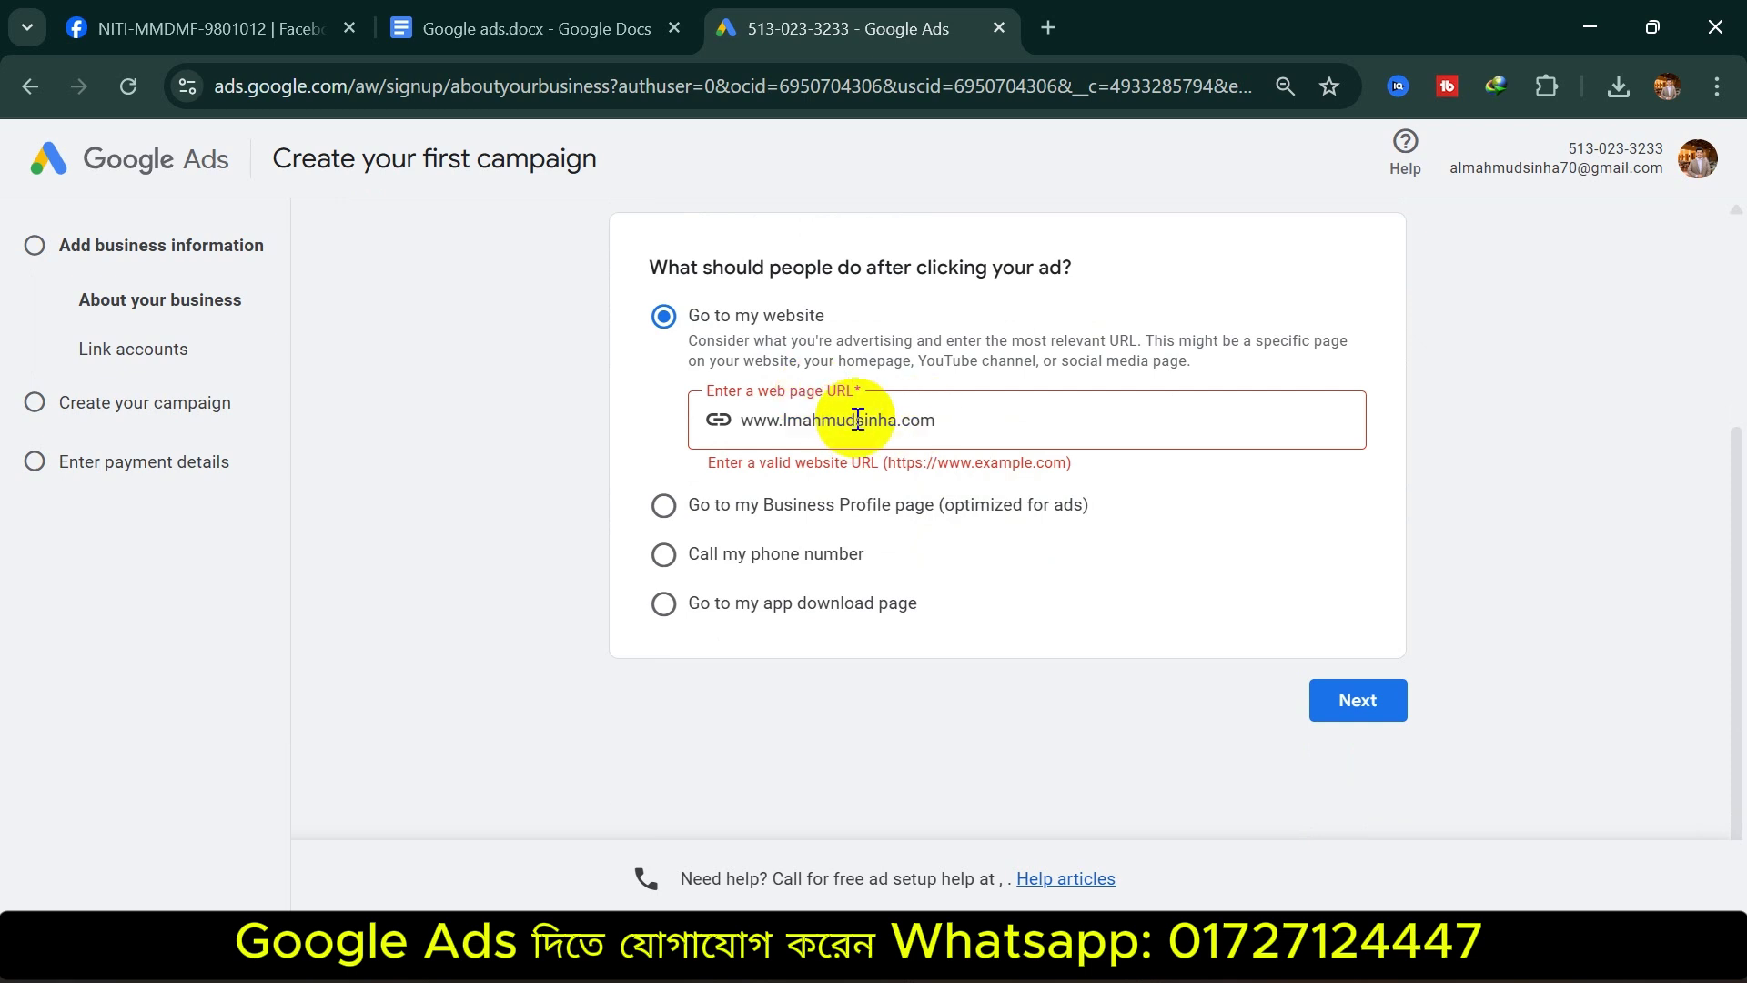
{"action": "left_click", "coordinate": [1049, 28]}
{"action": "left_click", "coordinate": [974, 82]}
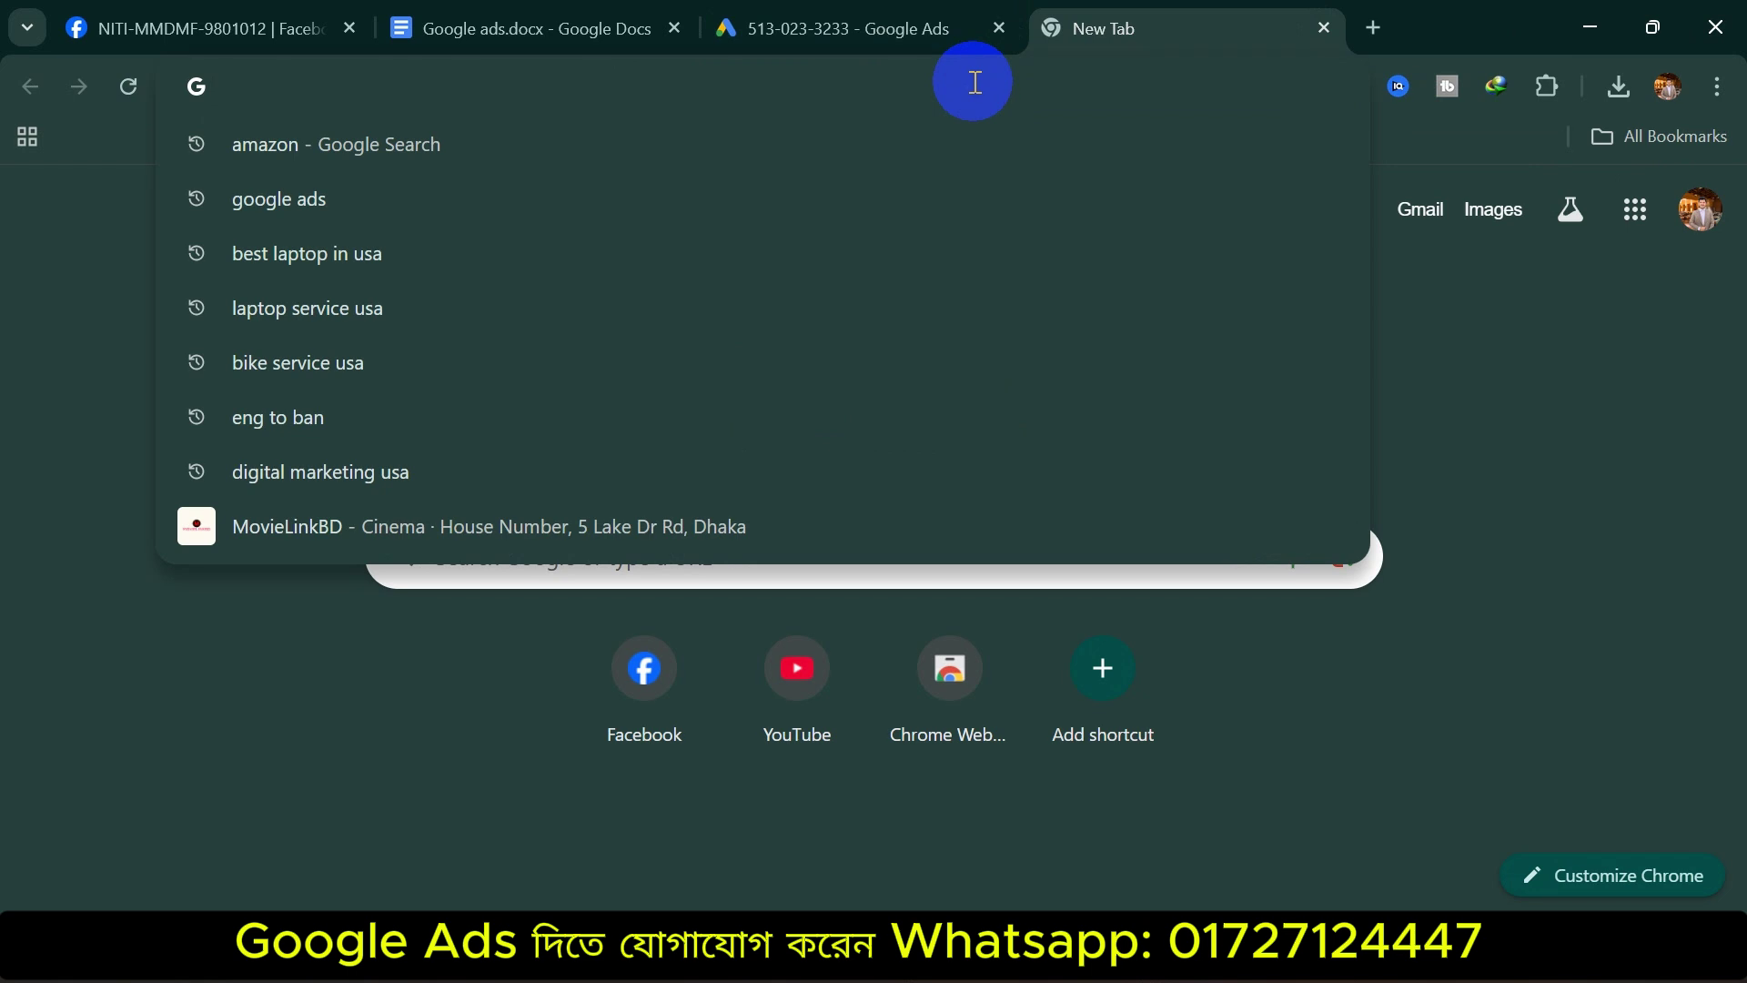
Load nitibatch98012.winscomict.com in the new tab and paste its address into the ad's URL field
{"action": "type", "text": "nitibatch98012.winscomict.com"}
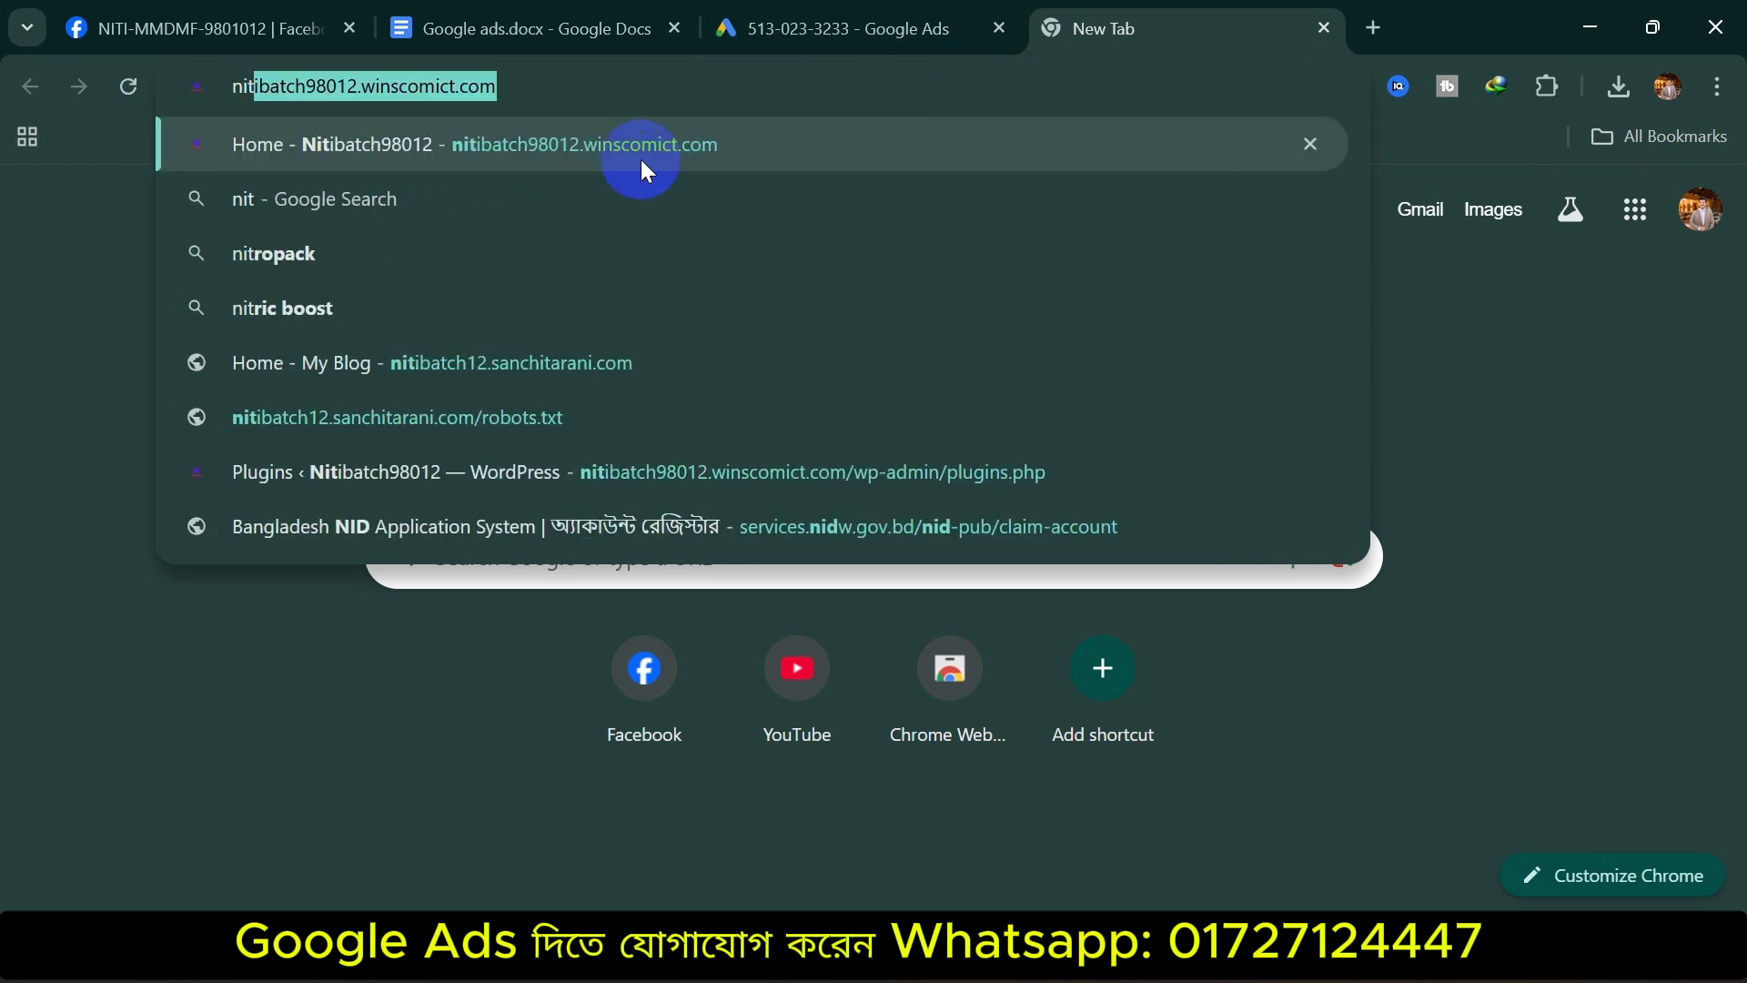
{"action": "left_click", "coordinate": [678, 88]}
{"action": "key", "text": "Return"}
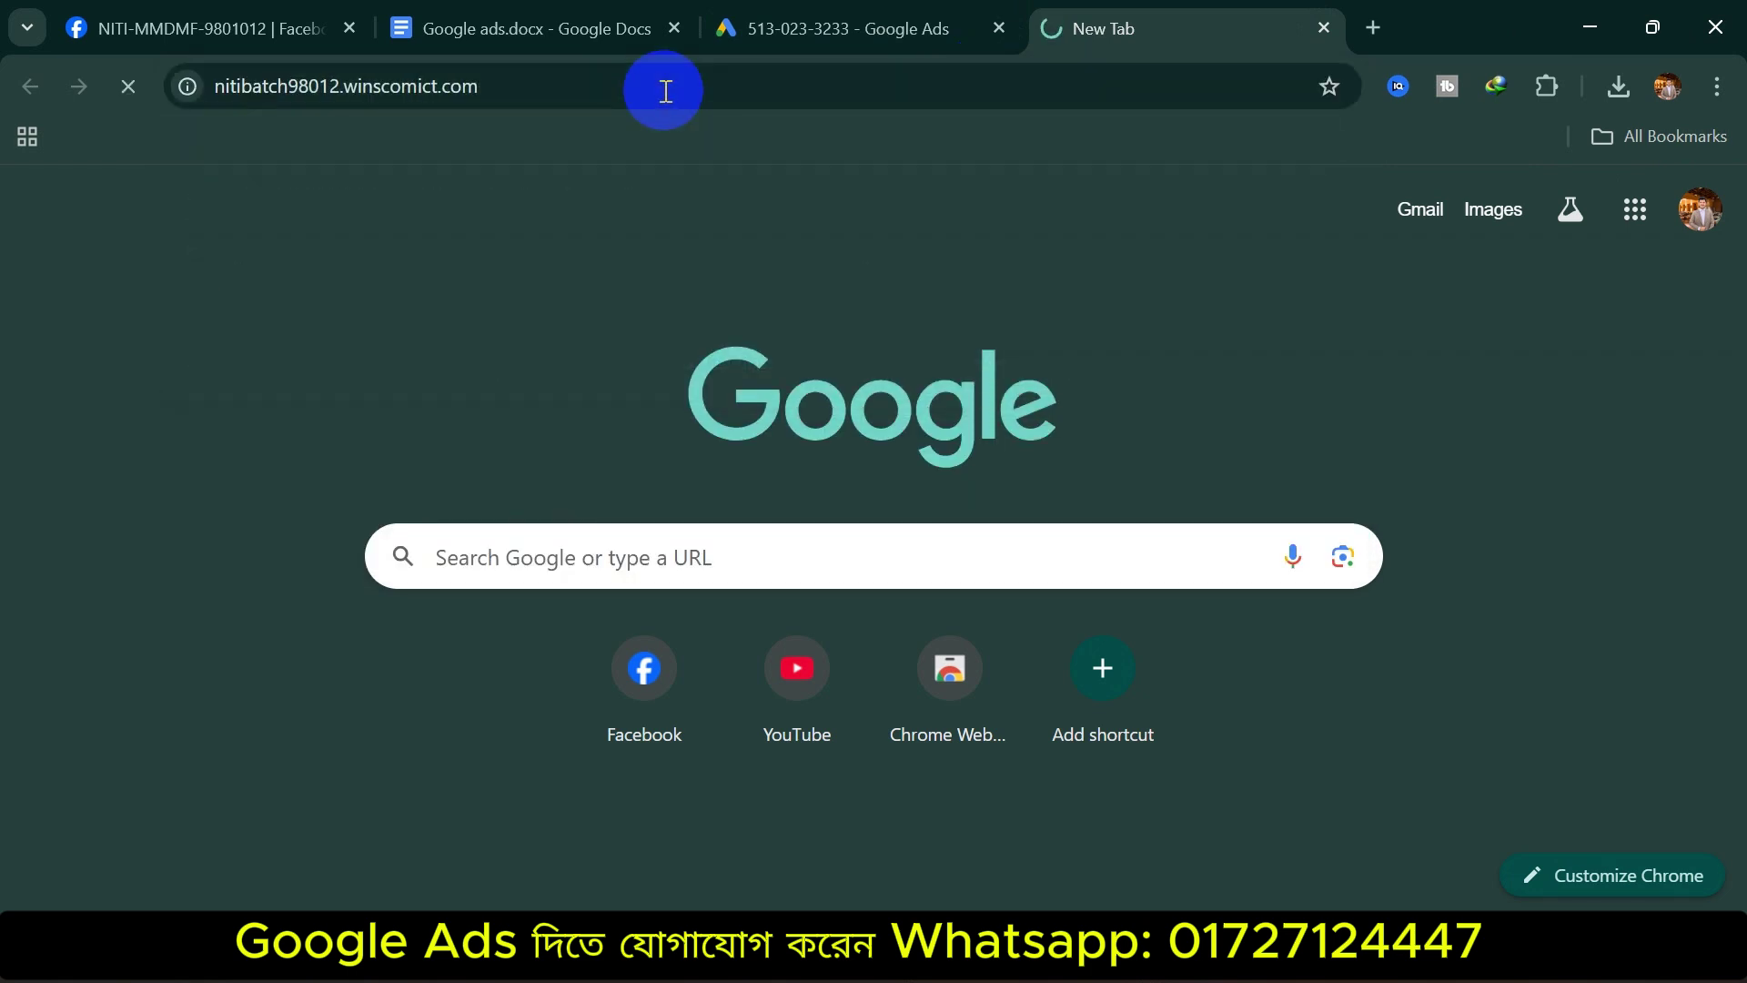
{"action": "left_click", "coordinate": [668, 88]}
{"action": "key", "text": "ctrl+c"}
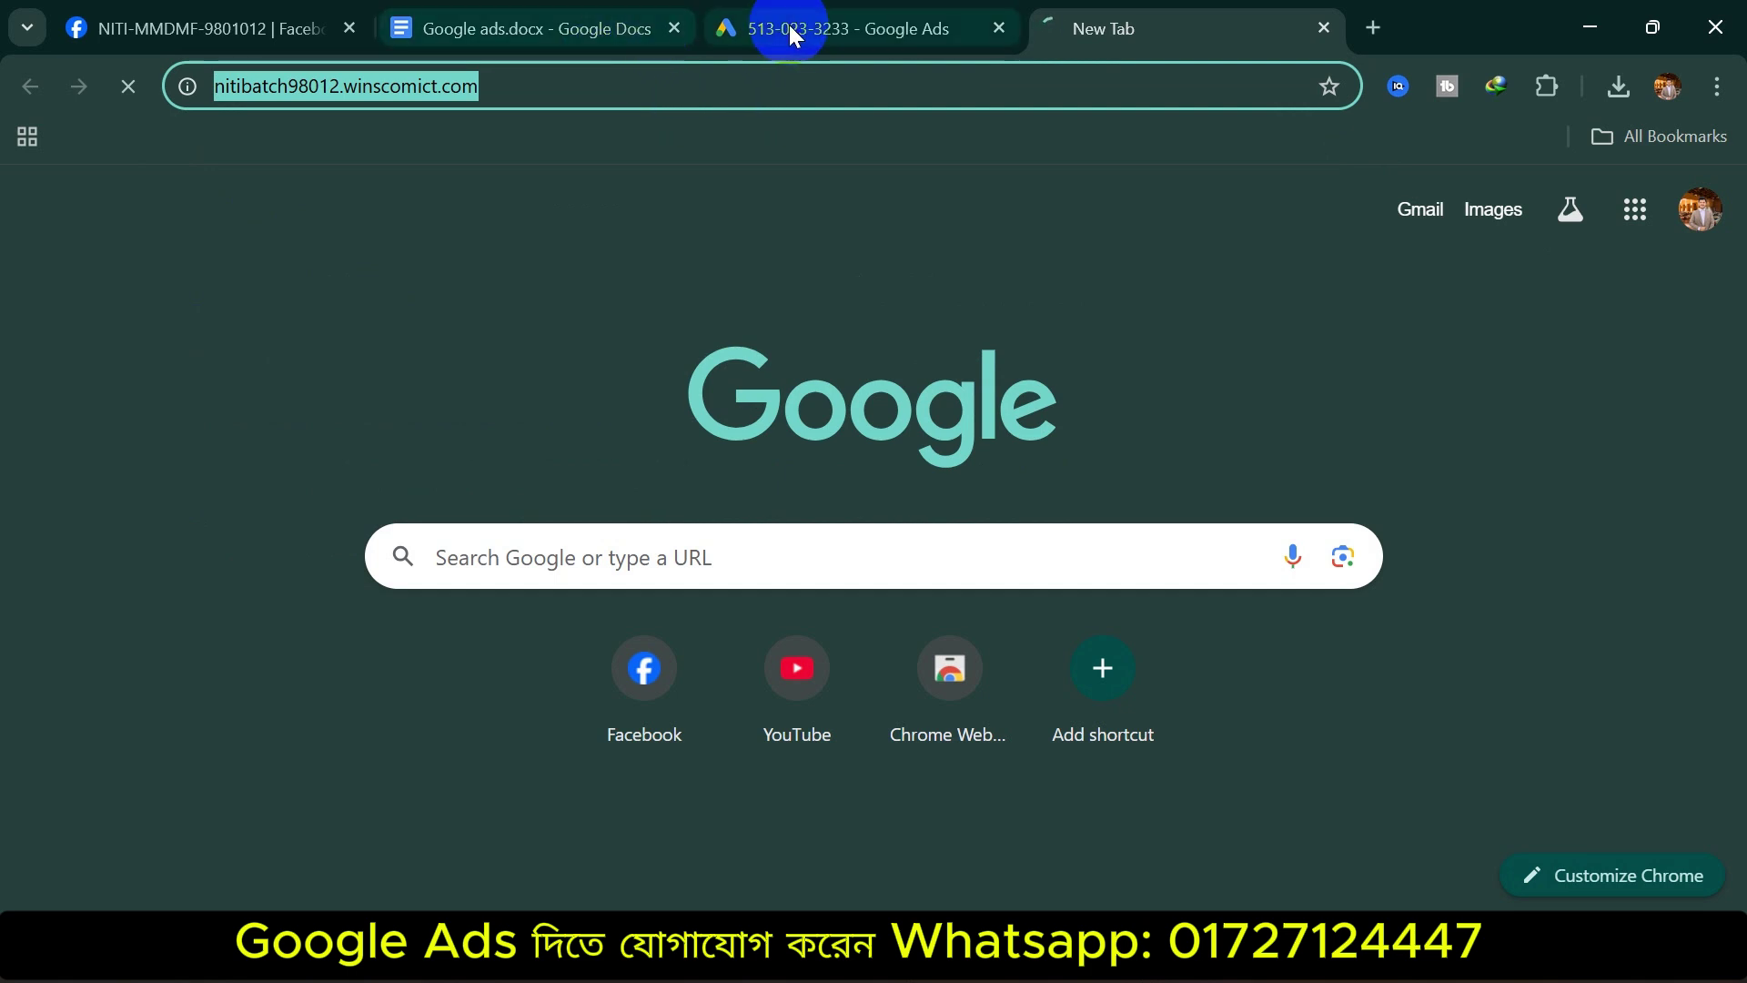
{"action": "left_click", "coordinate": [789, 25]}
{"action": "left_click_drag", "start_coordinate": [1010, 419], "coordinate": [704, 438]}
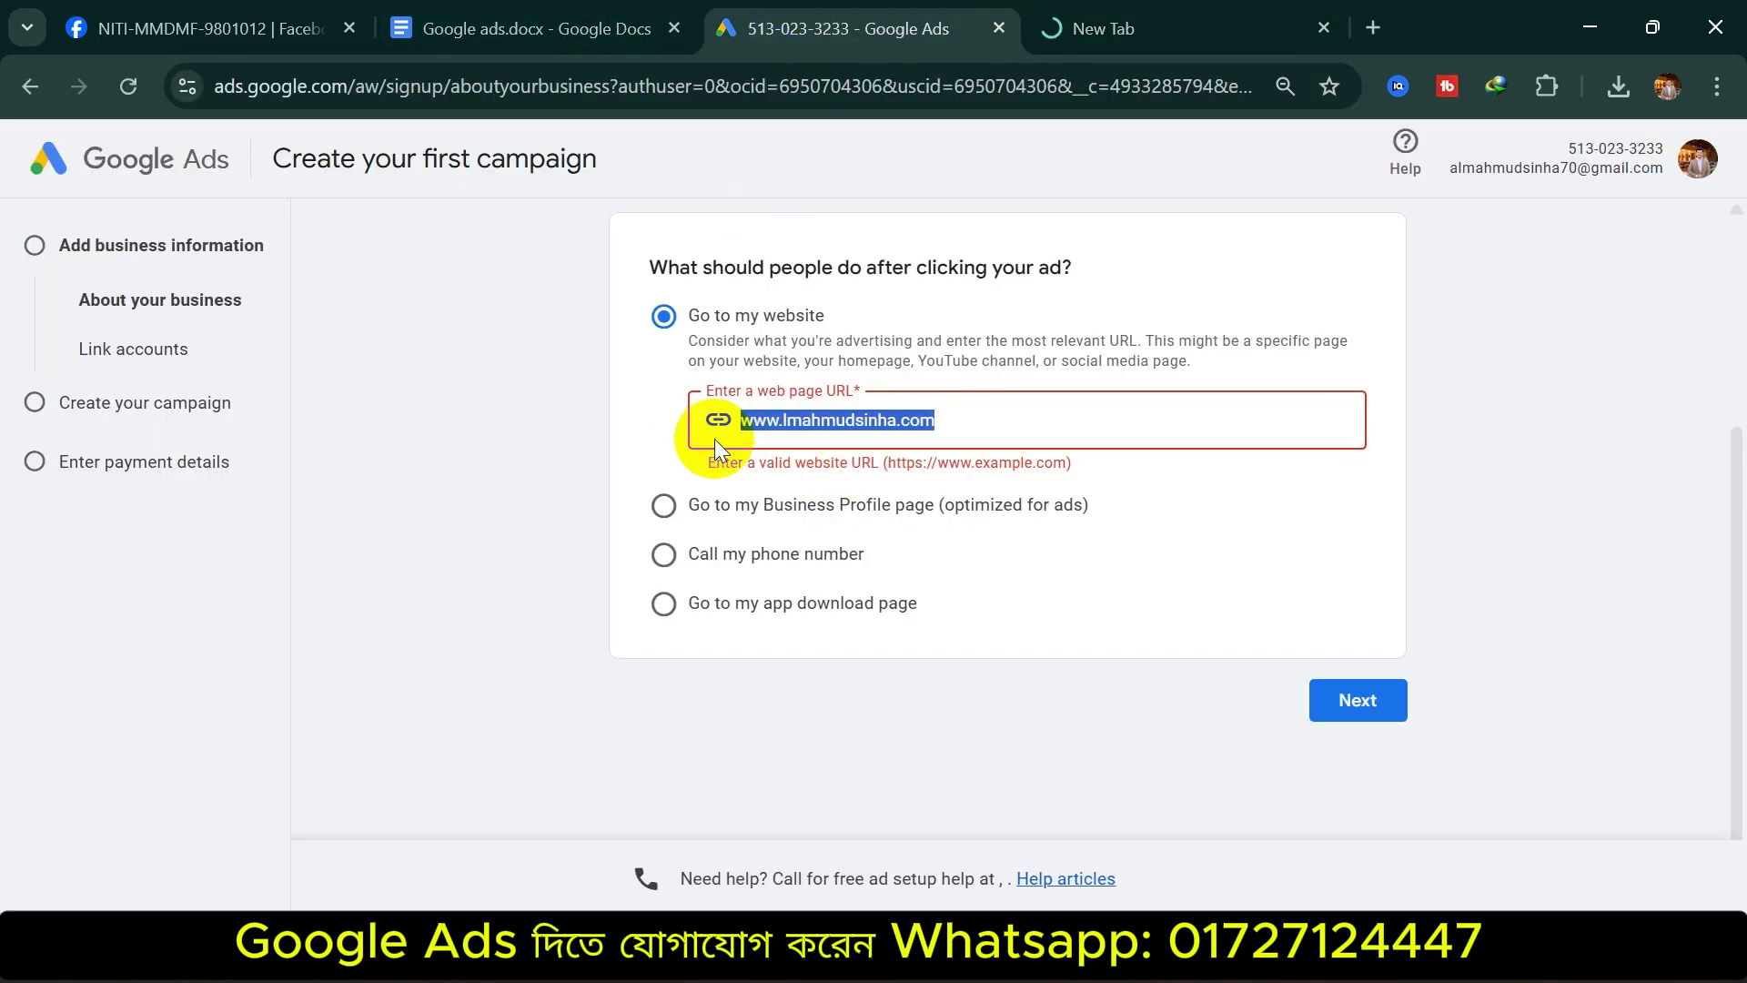
{"action": "key", "text": "ctrl+v"}
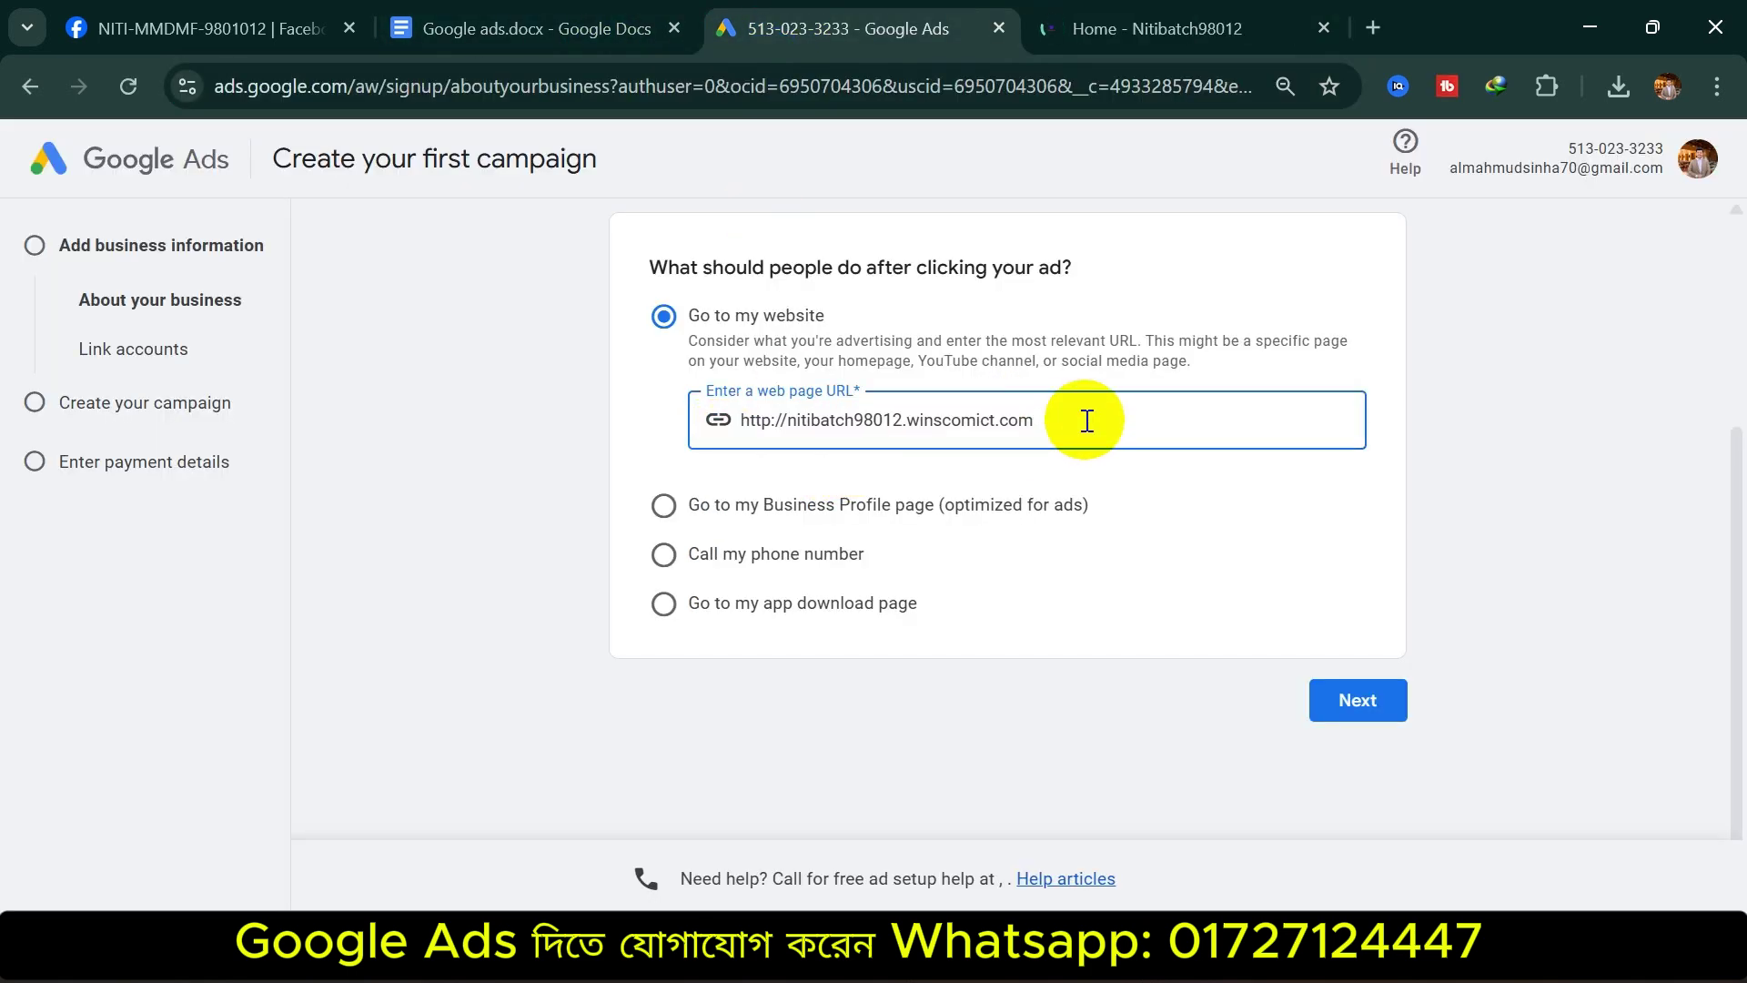
{"action": "left_click", "coordinate": [1286, 701]}
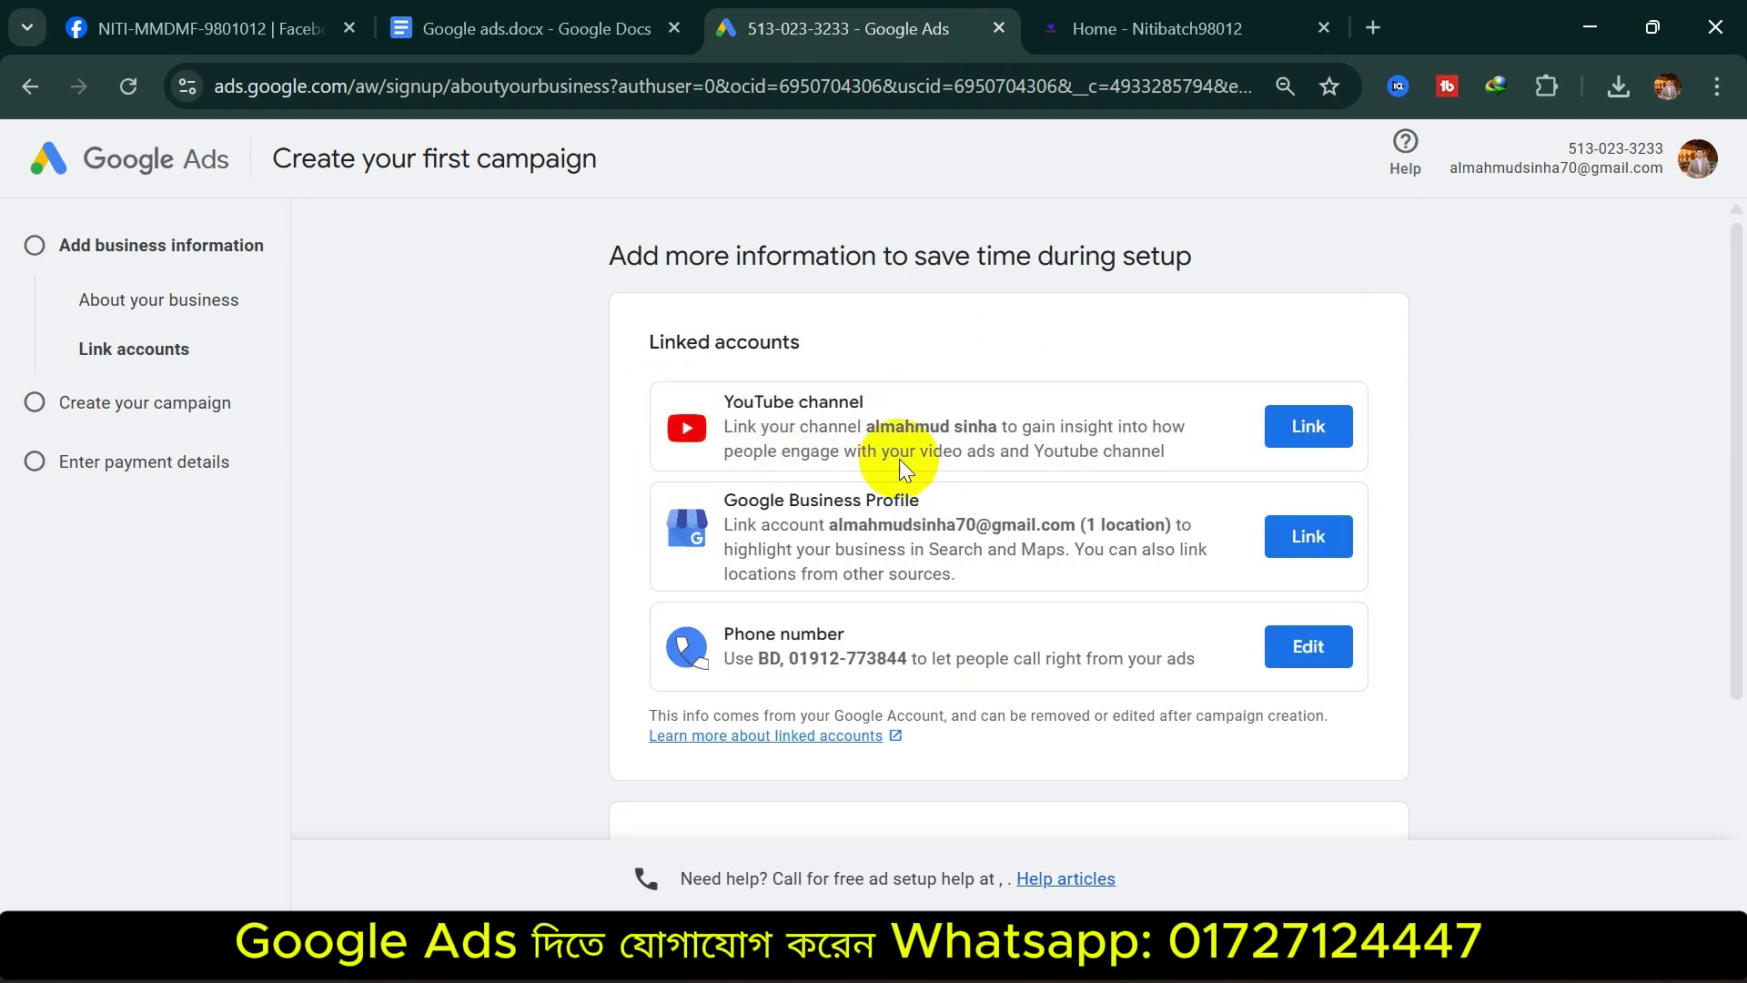
Skip linking YouTube, Business Profile and phone accounts
{"action": "scroll", "coordinate": [997, 497], "scroll_direction": "down", "scroll_amount": 3}
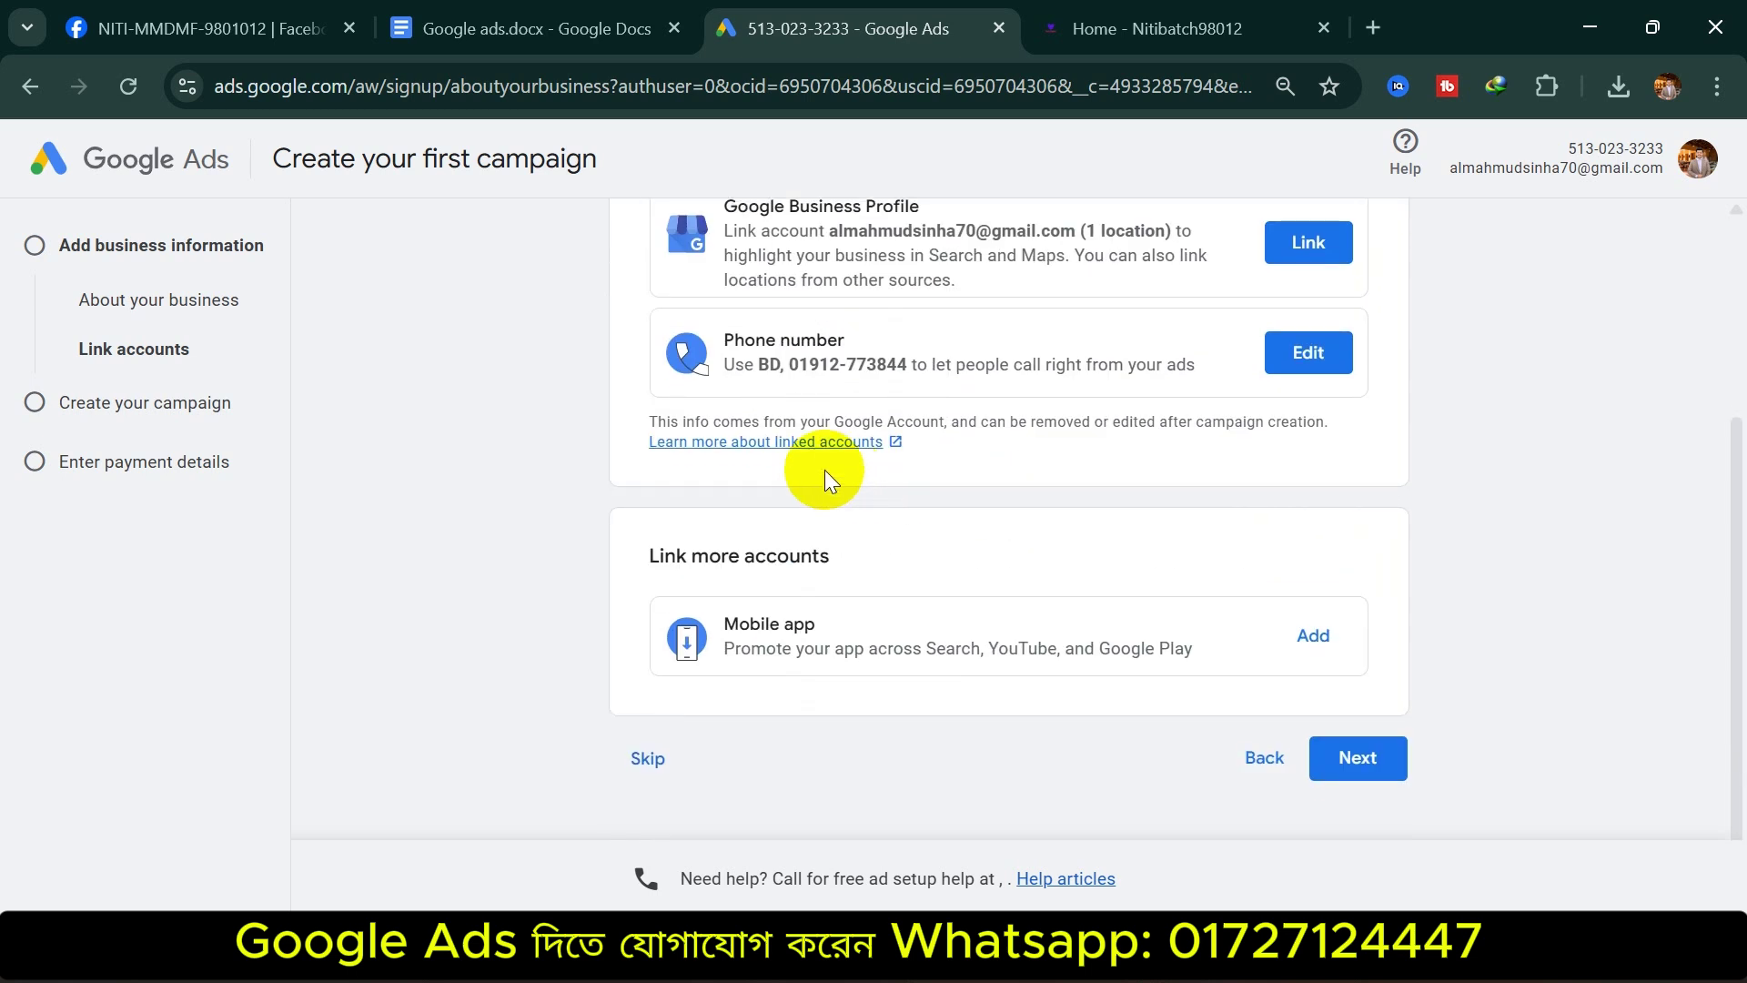
{"action": "left_click", "coordinate": [645, 757]}
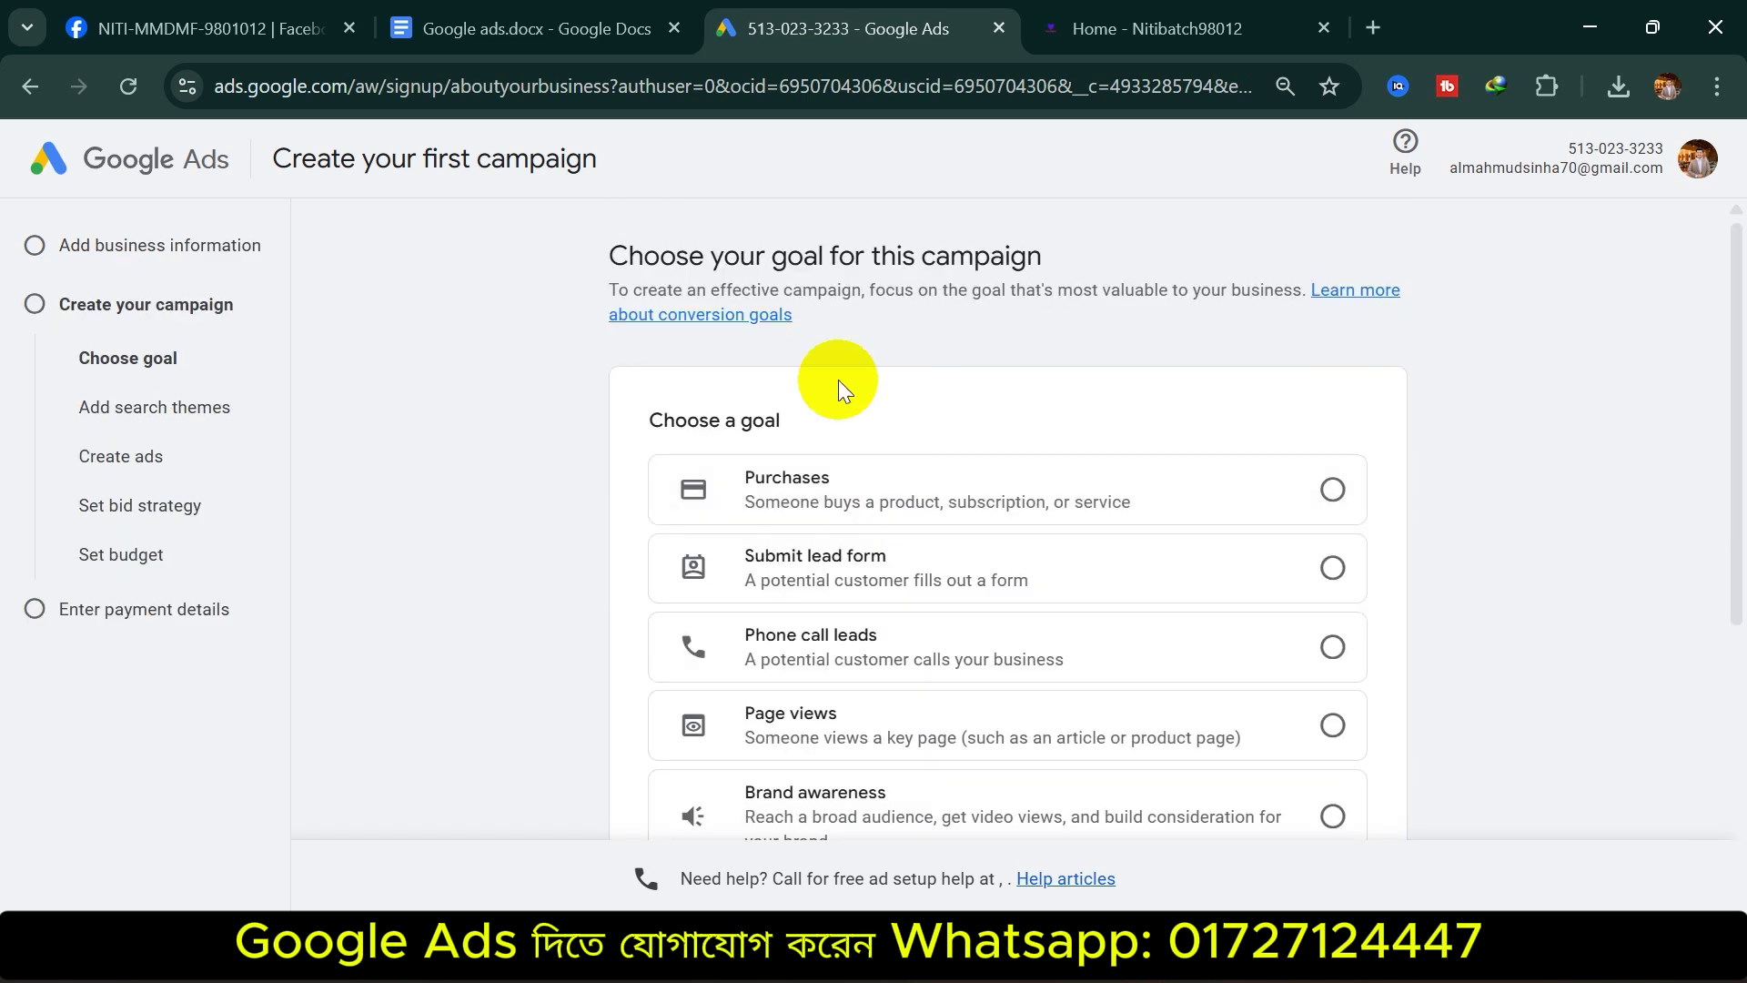
Skip the campaign goal and campaign type choices and confirm leaving campaign creation
{"action": "left_click_drag", "start_coordinate": [609, 256], "coordinate": [1105, 260]}
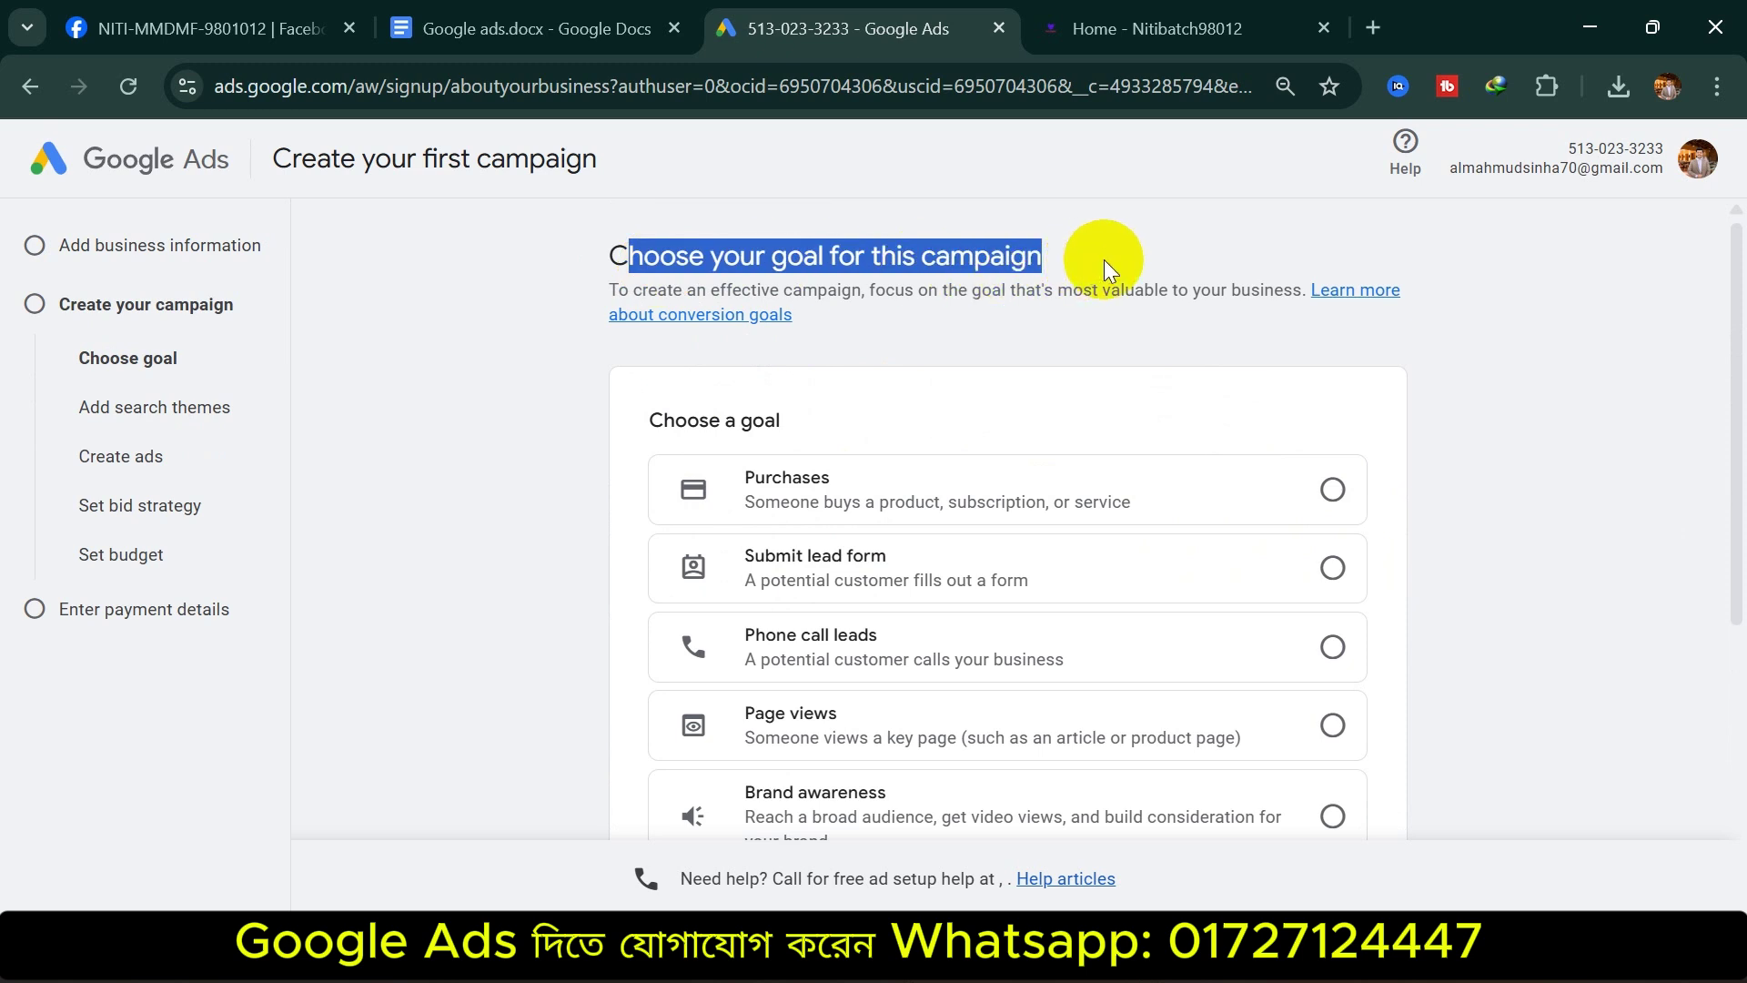
{"action": "left_click", "coordinate": [1105, 258]}
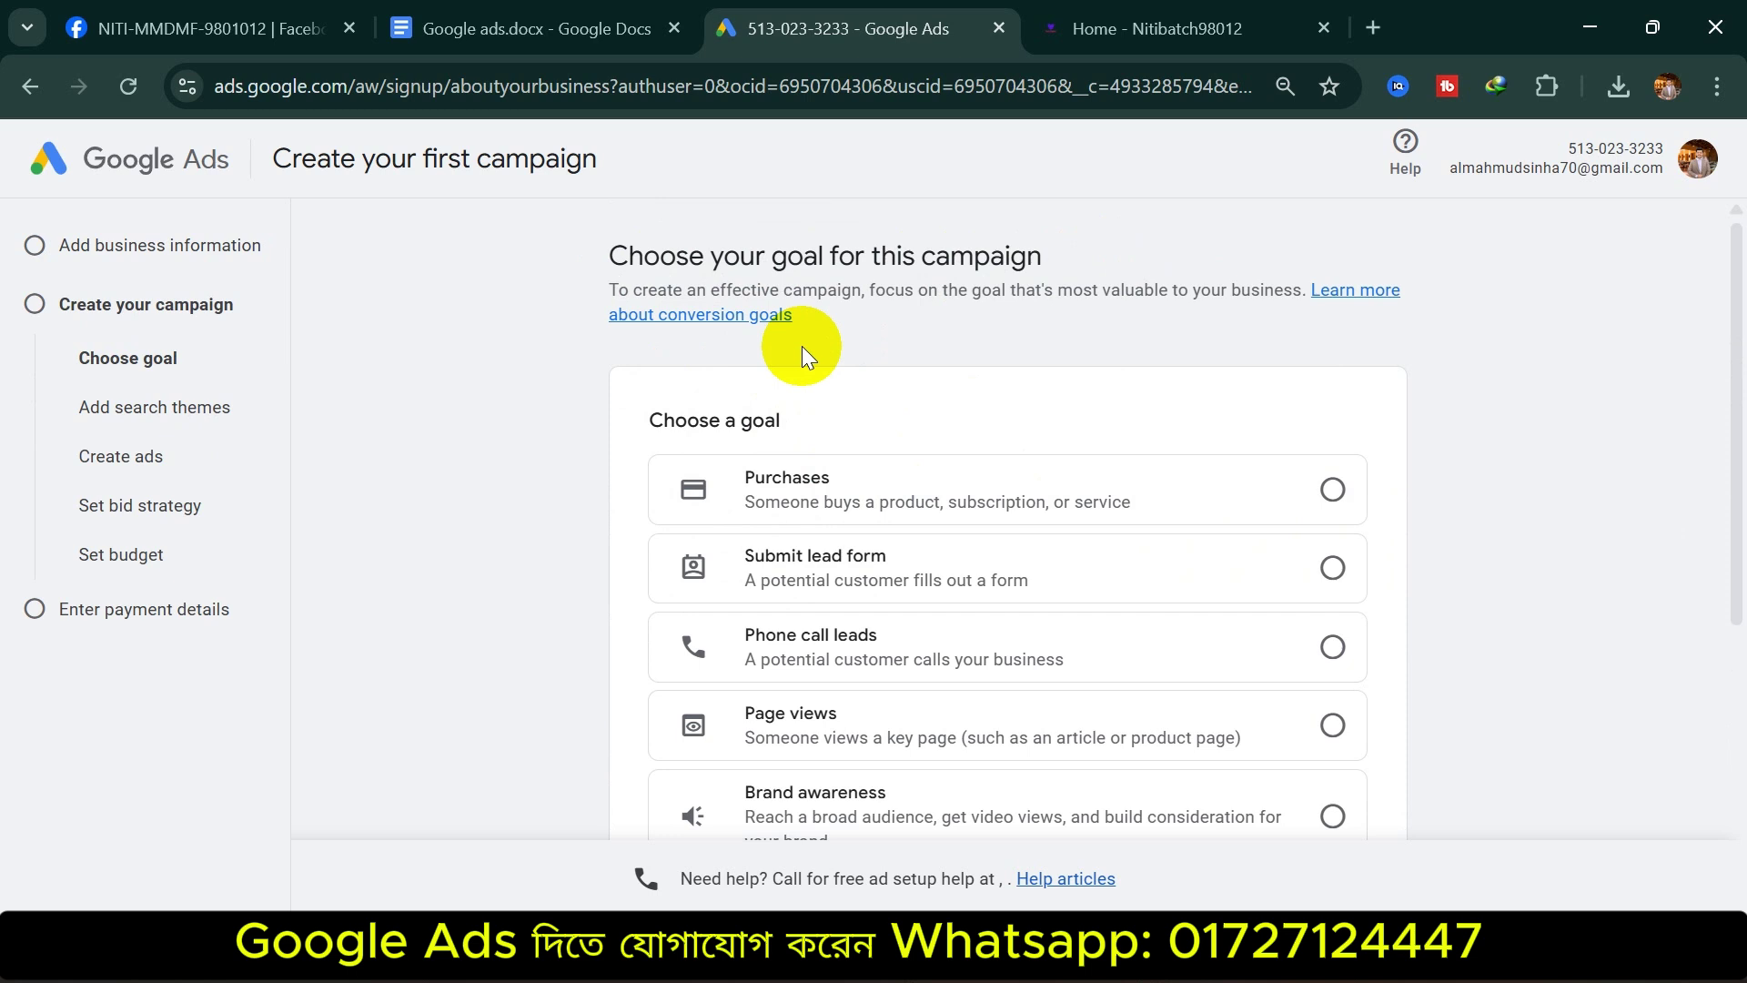
{"action": "scroll", "coordinate": [803, 417], "scroll_direction": "down", "scroll_amount": 5}
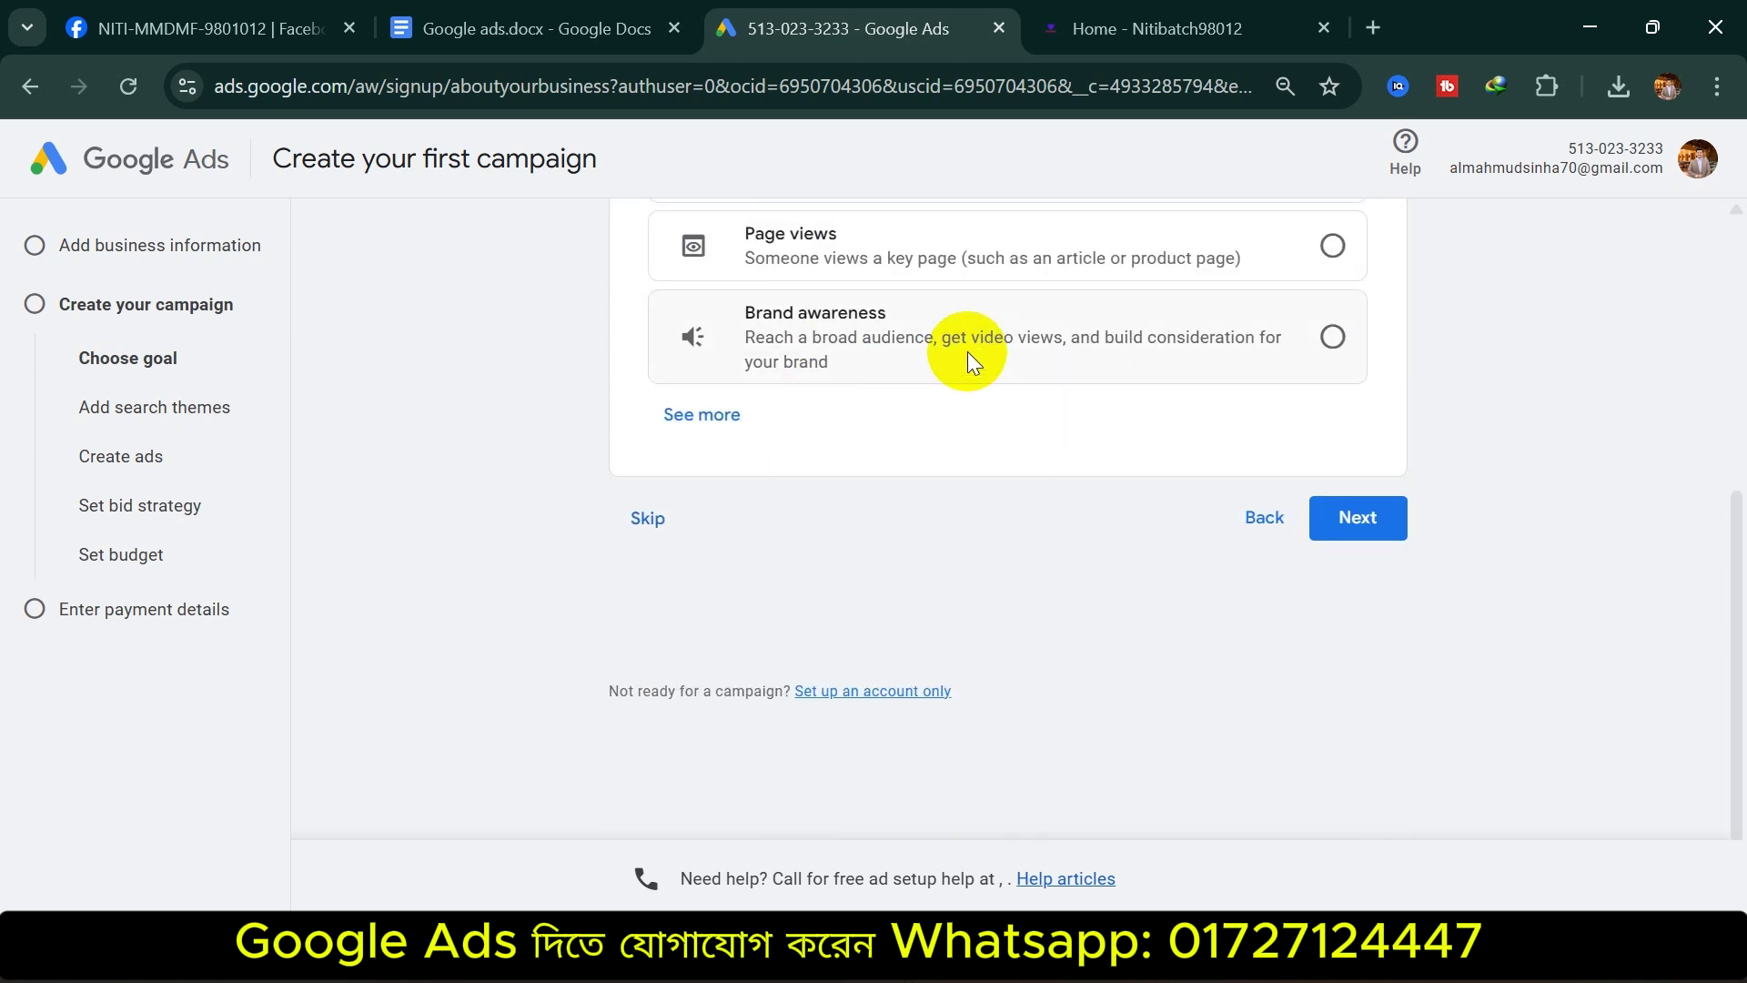
{"action": "left_click", "coordinate": [663, 518]}
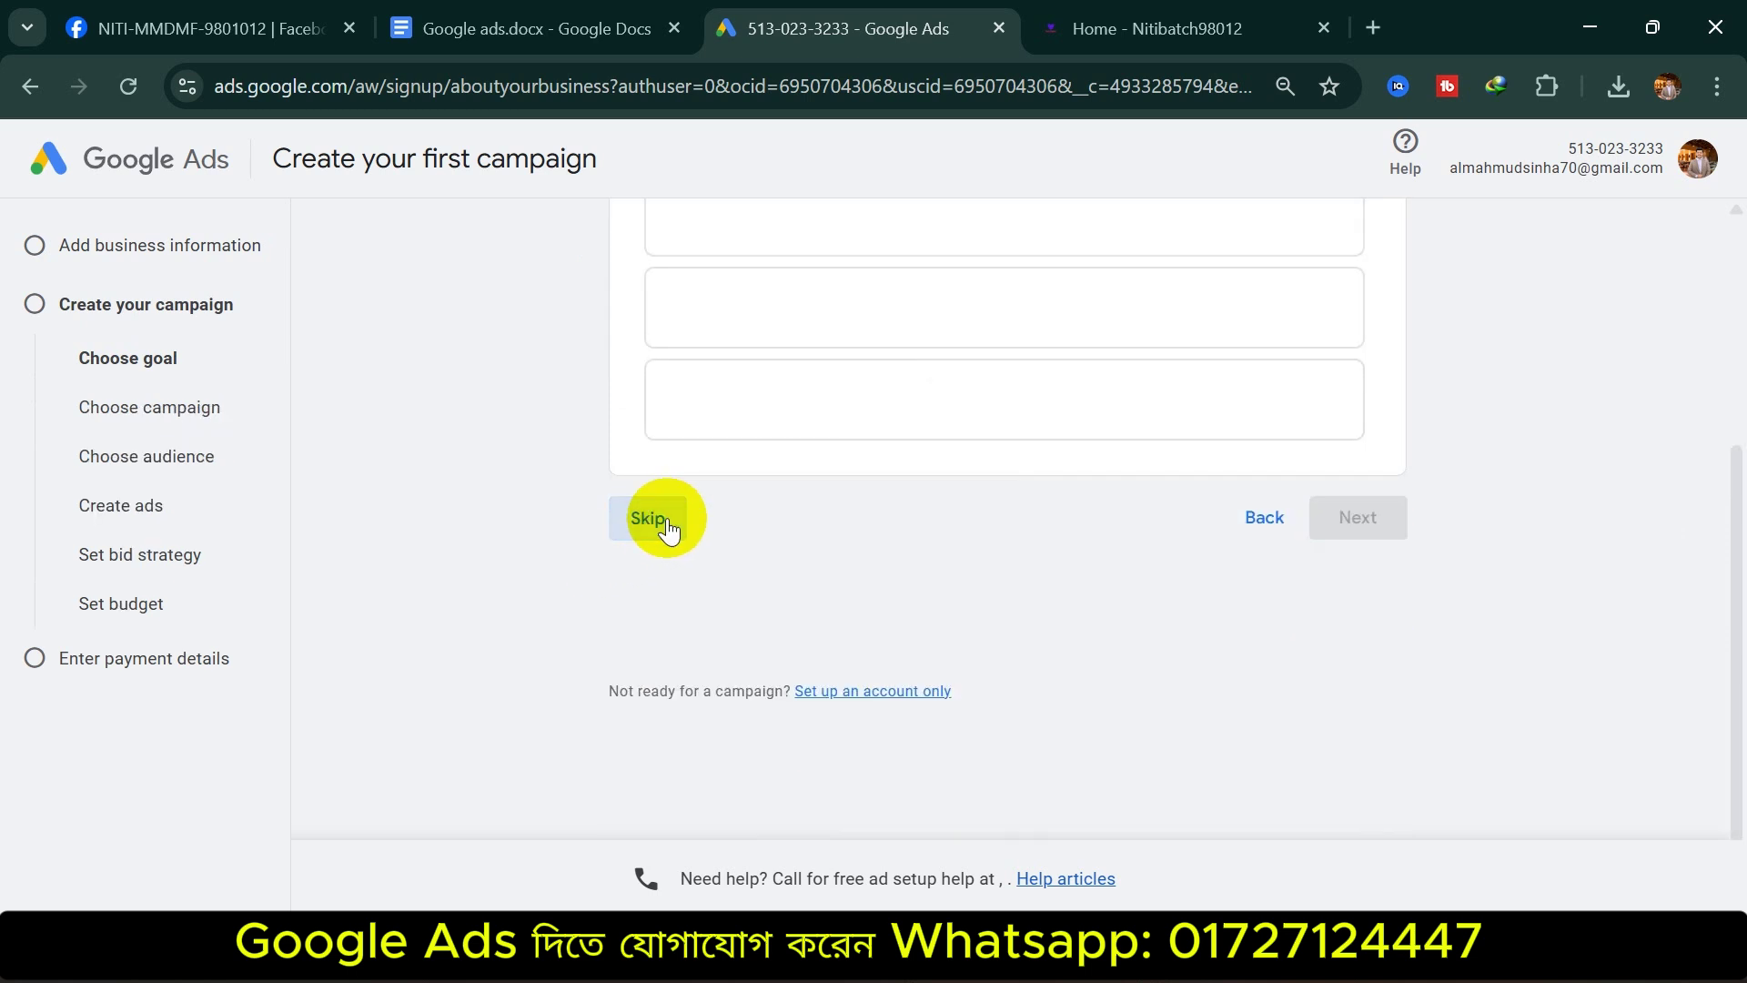
{"action": "scroll", "coordinate": [669, 518], "scroll_direction": "down", "scroll_amount": 5}
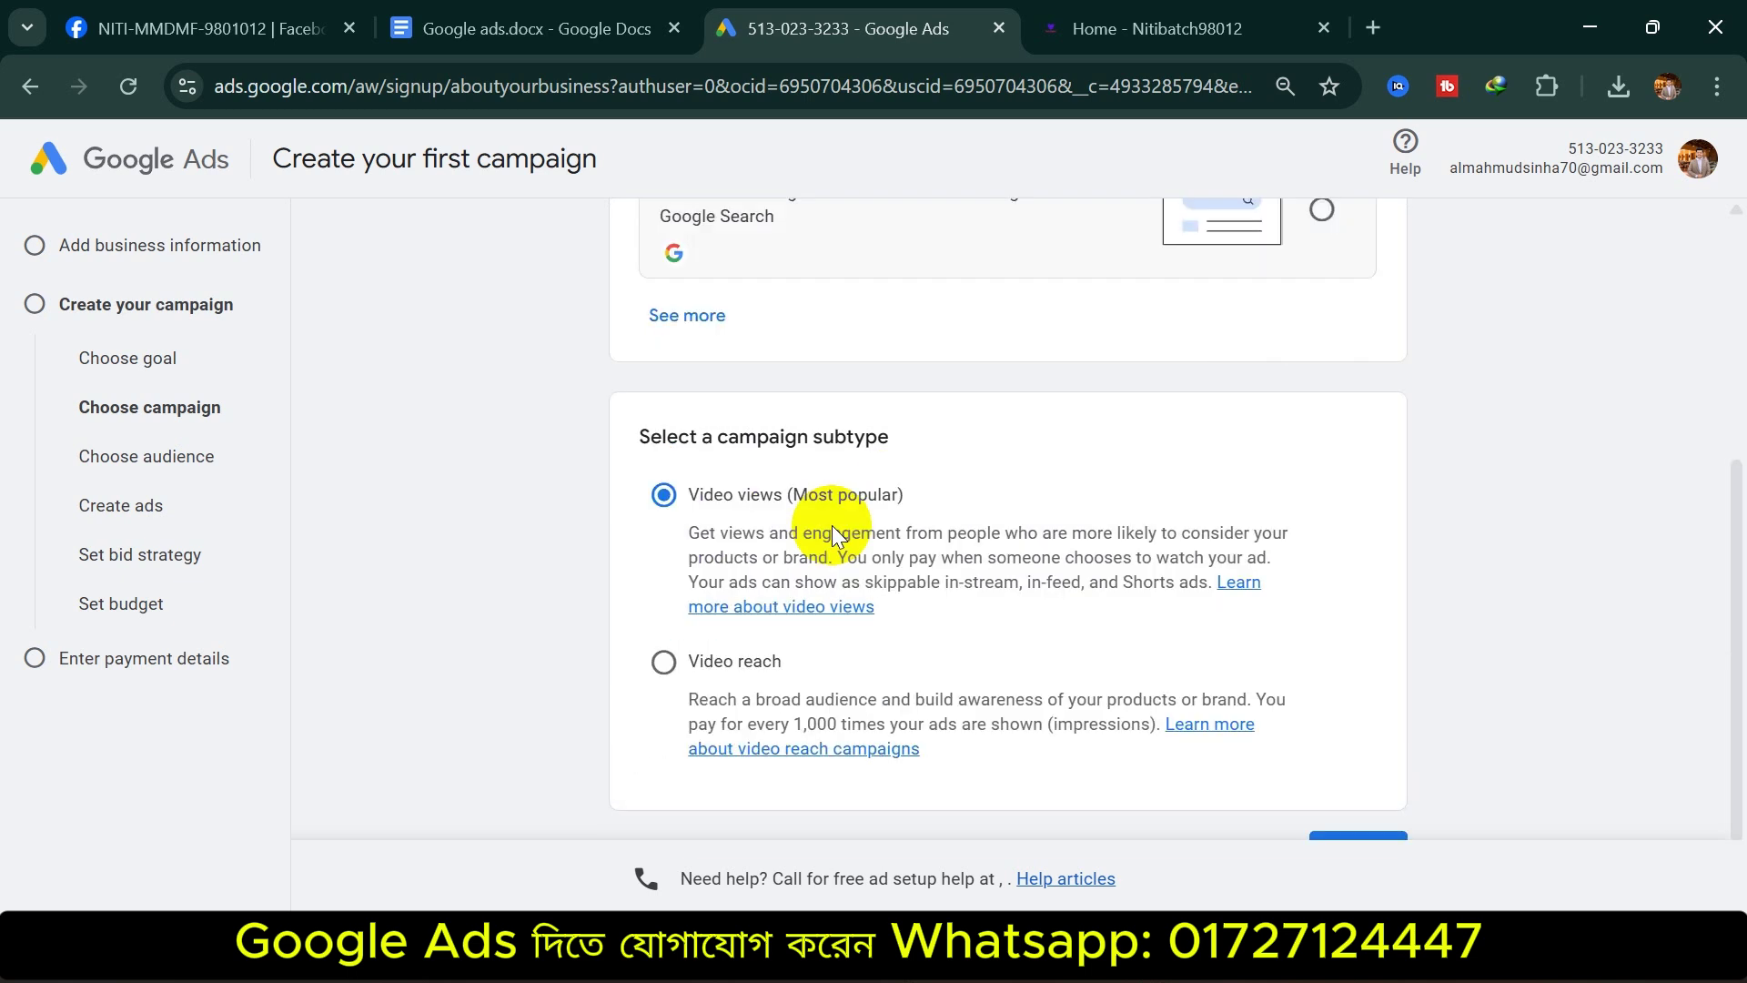
{"action": "scroll", "coordinate": [806, 477], "scroll_direction": "up", "scroll_amount": 5}
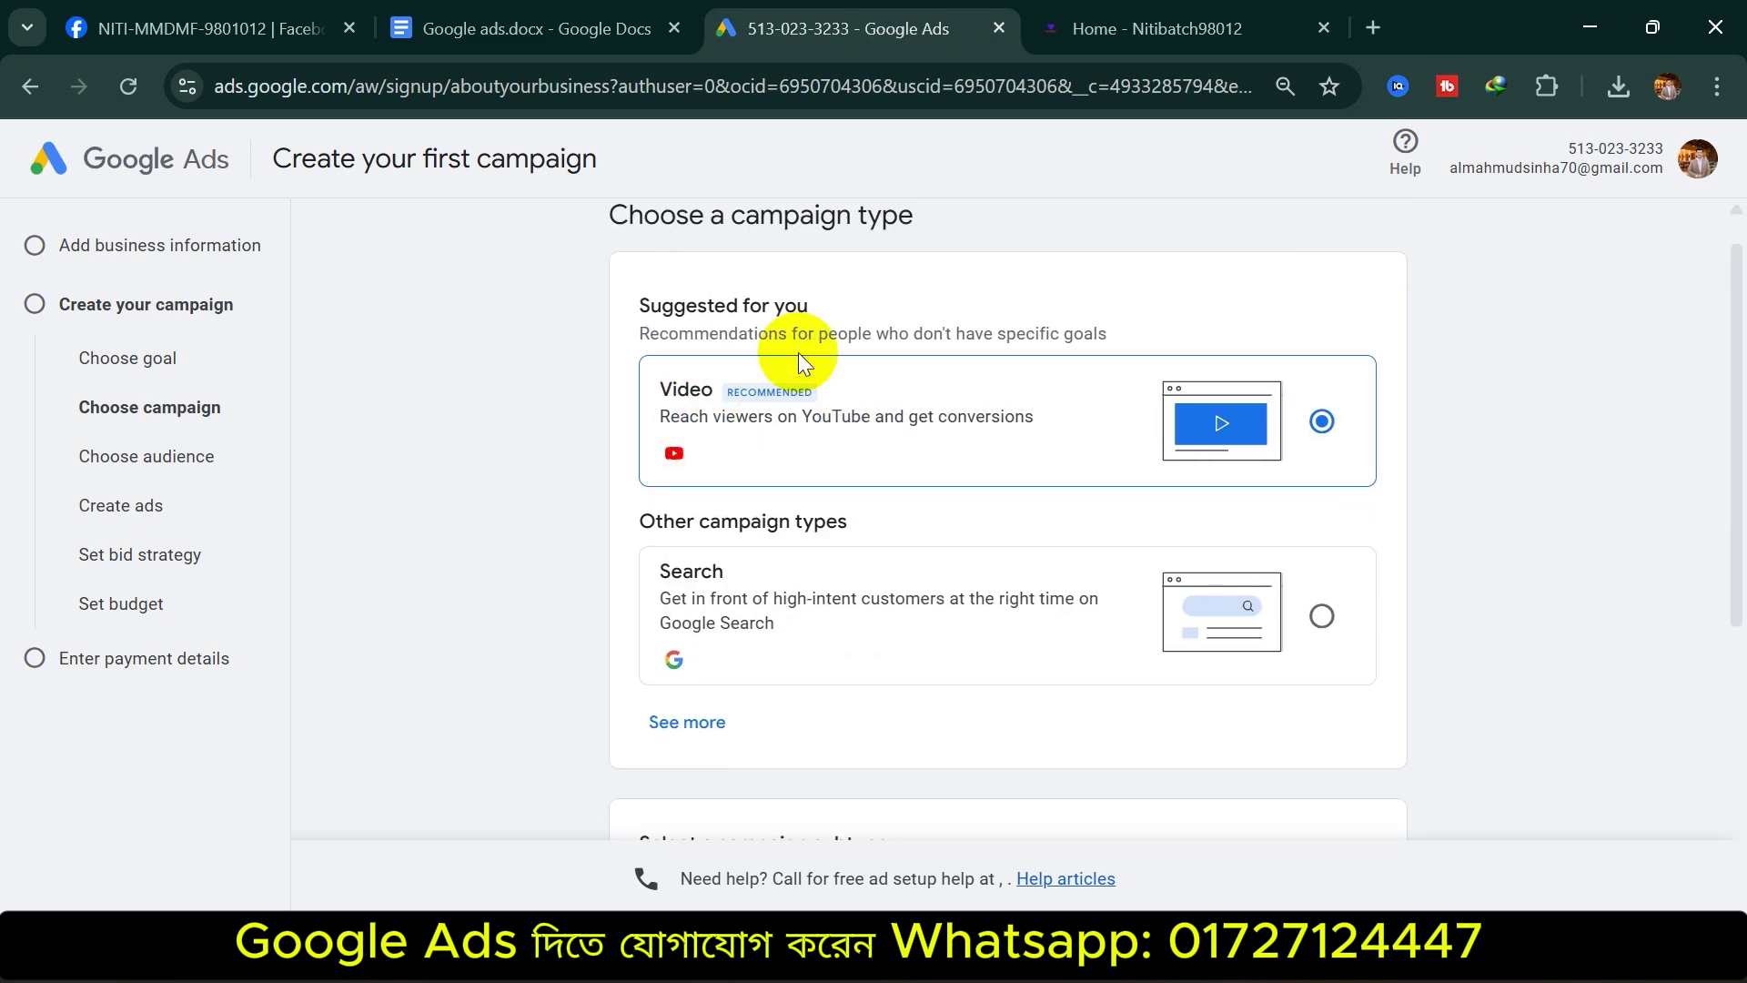
{"action": "scroll", "coordinate": [773, 428], "scroll_direction": "down", "scroll_amount": 5}
{"action": "left_click", "coordinate": [648, 759]}
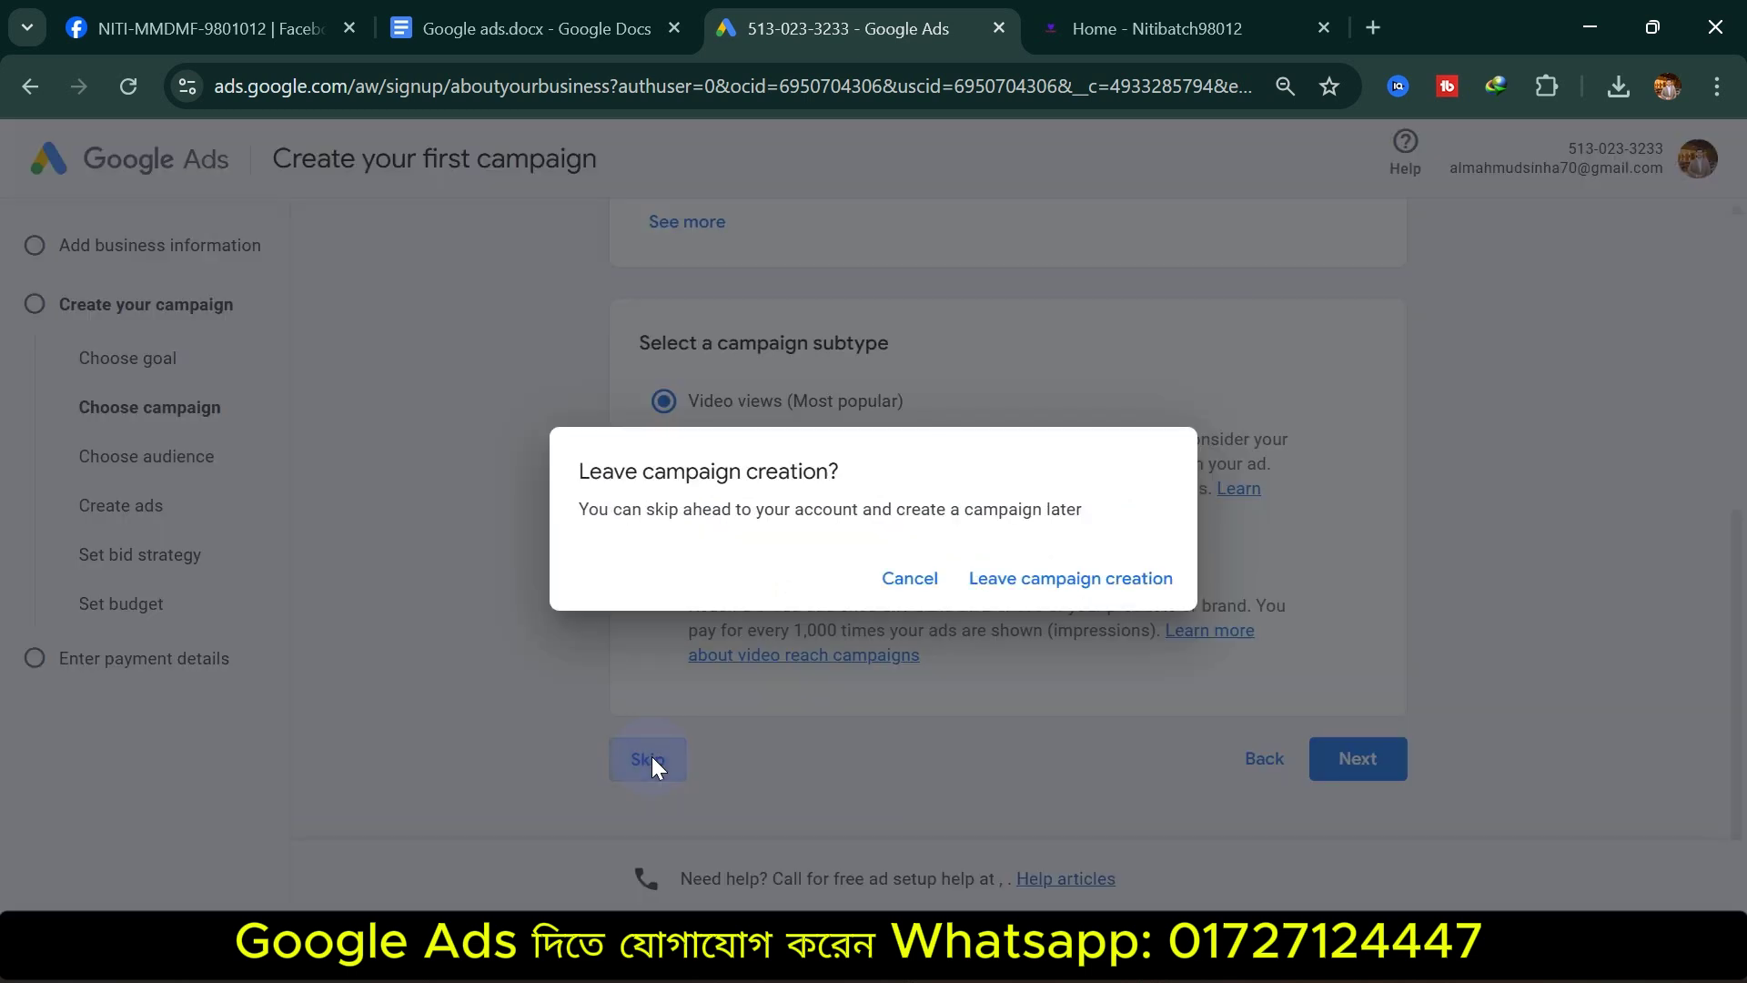
{"action": "left_click", "coordinate": [1024, 569]}
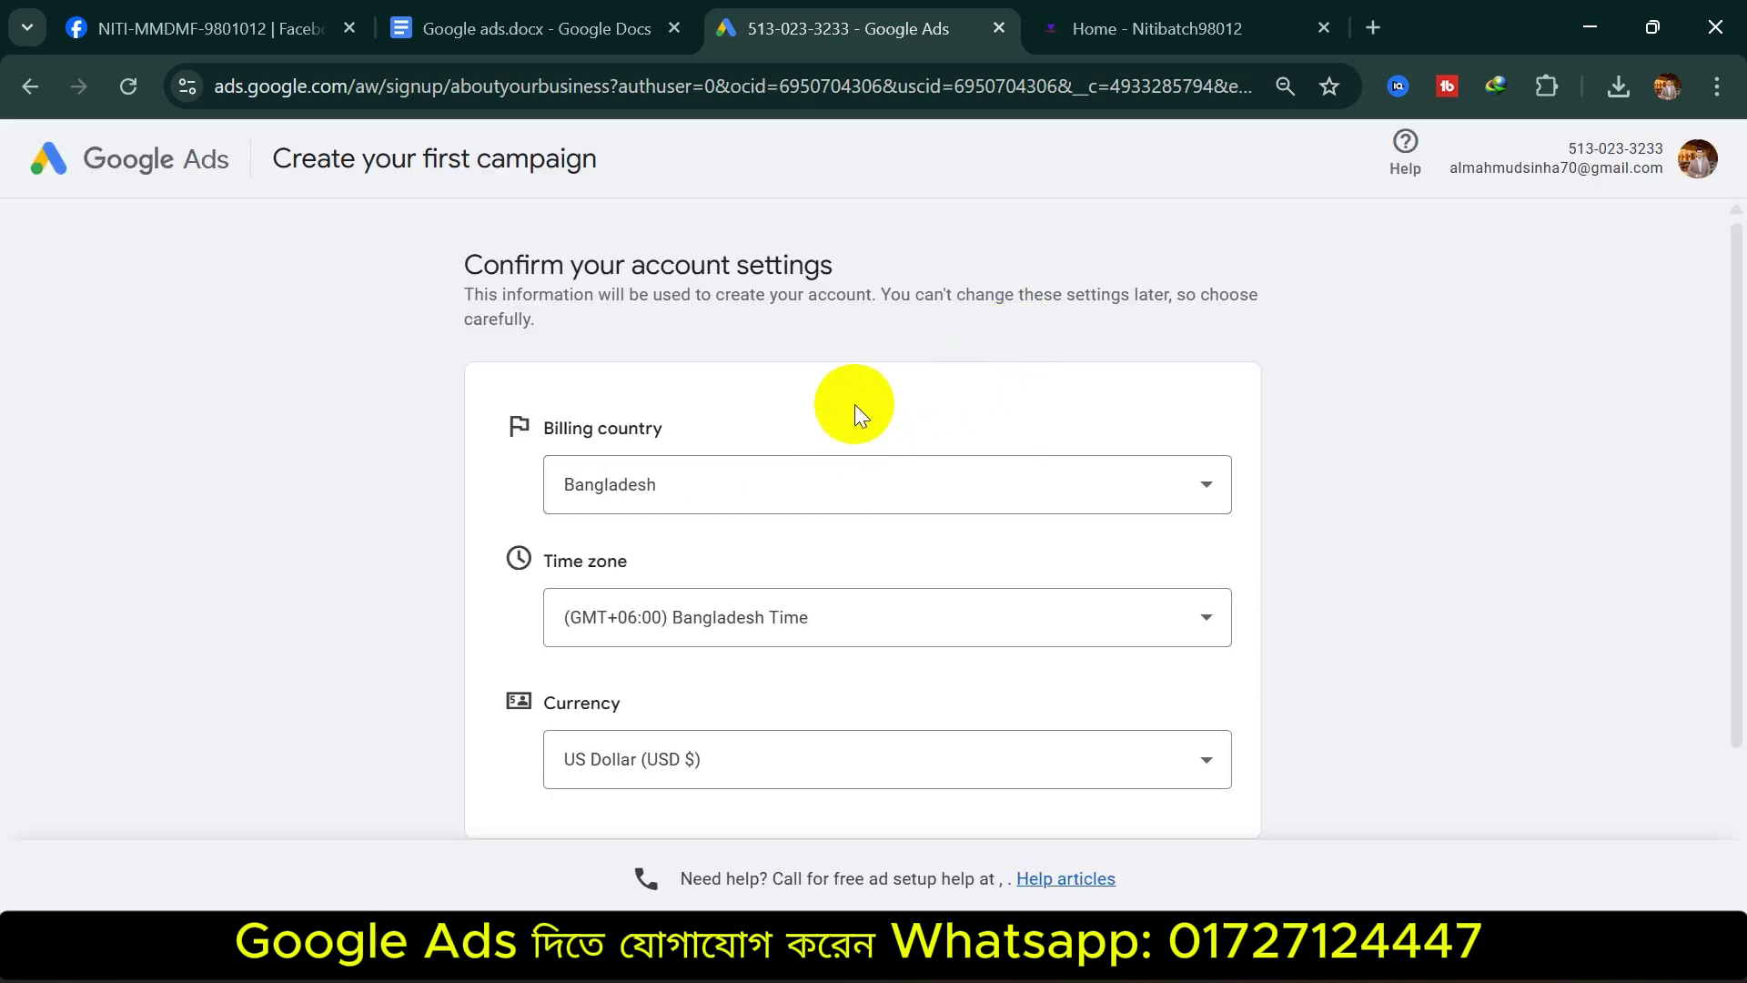
Keep Bangladesh, Bangladesh Time and US Dollar (USD $) as the account settings and continue
{"action": "scroll", "coordinate": [851, 410], "scroll_direction": "down", "scroll_amount": 2}
{"action": "scroll", "coordinate": [881, 468], "scroll_direction": "up", "scroll_amount": 2}
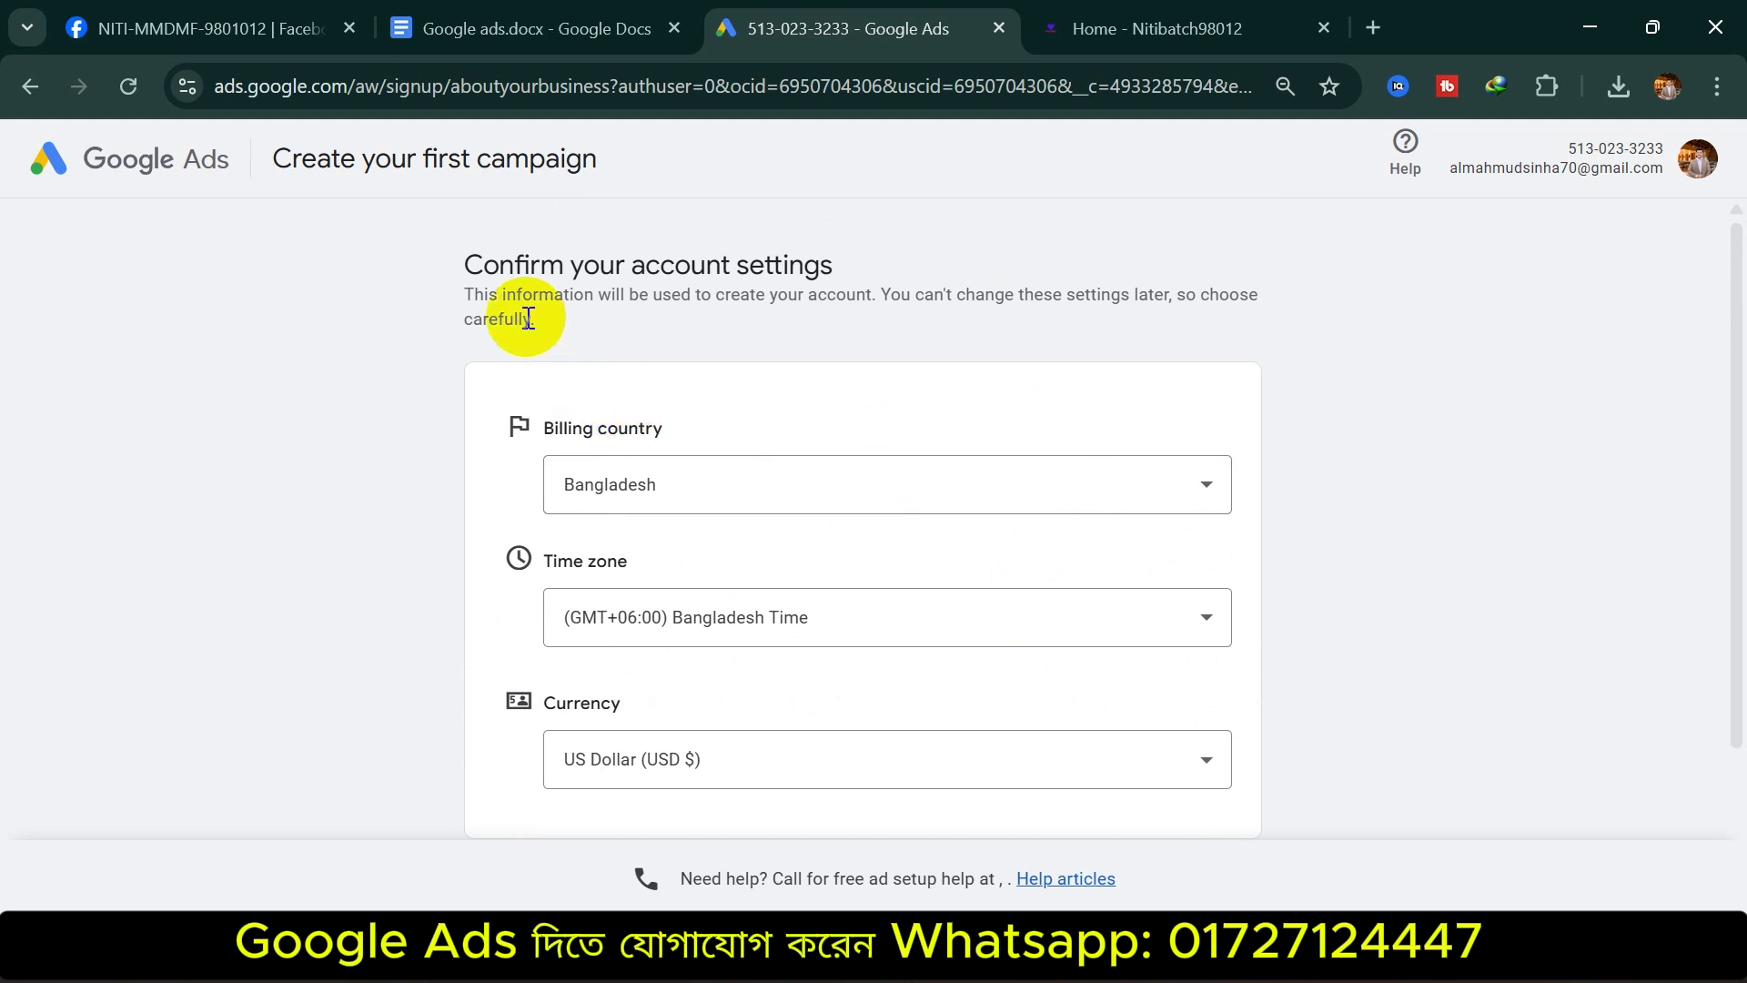
{"action": "left_click_drag", "start_coordinate": [468, 261], "coordinate": [931, 246]}
{"action": "left_click", "coordinate": [957, 256]}
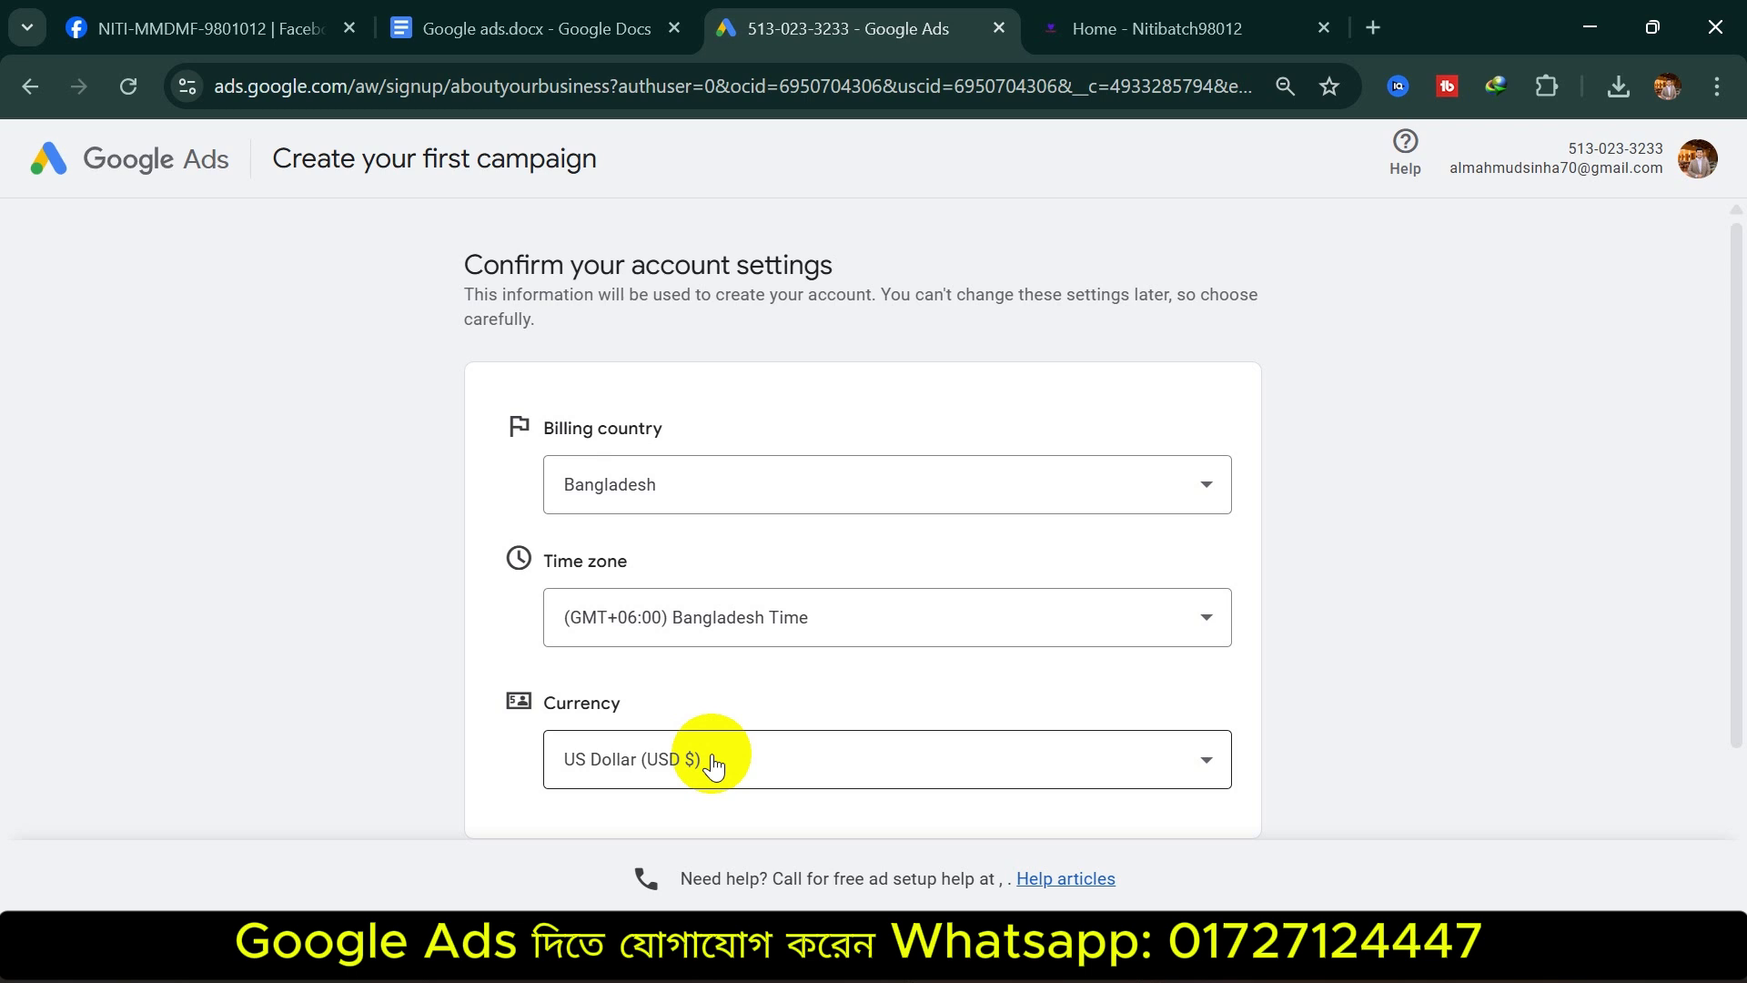
{"action": "left_click", "coordinate": [713, 762]}
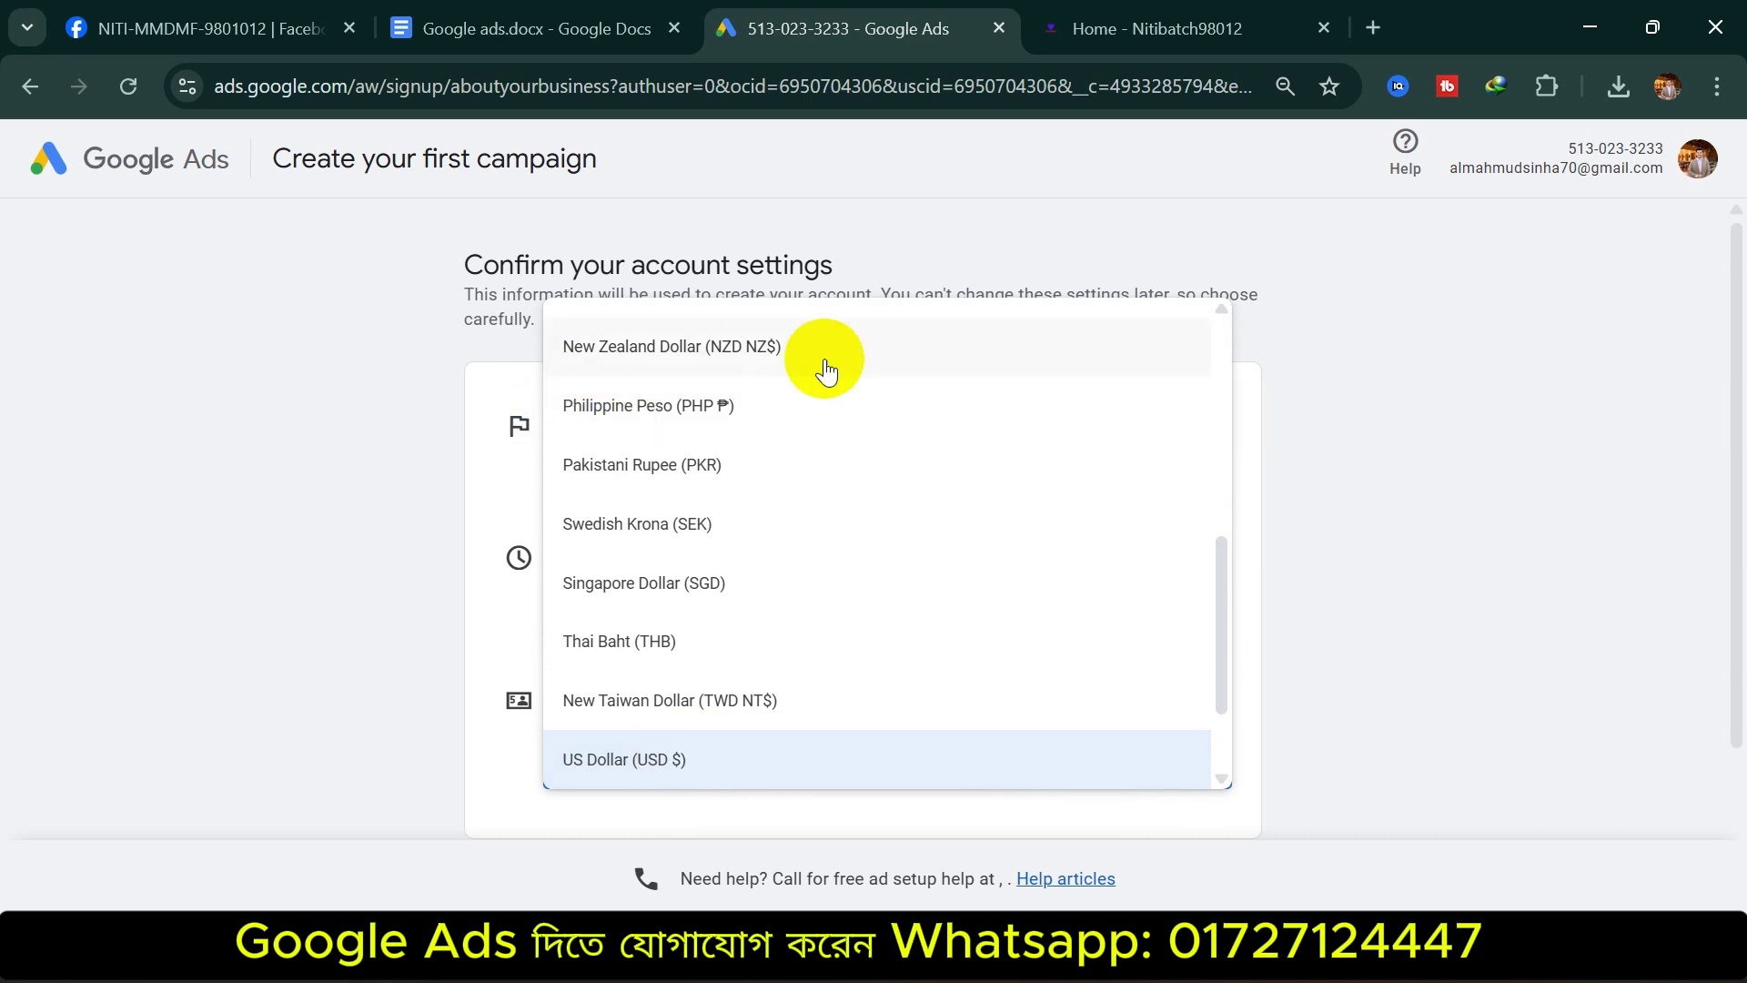
{"action": "scroll", "coordinate": [713, 506], "scroll_direction": "up", "scroll_amount": 5}
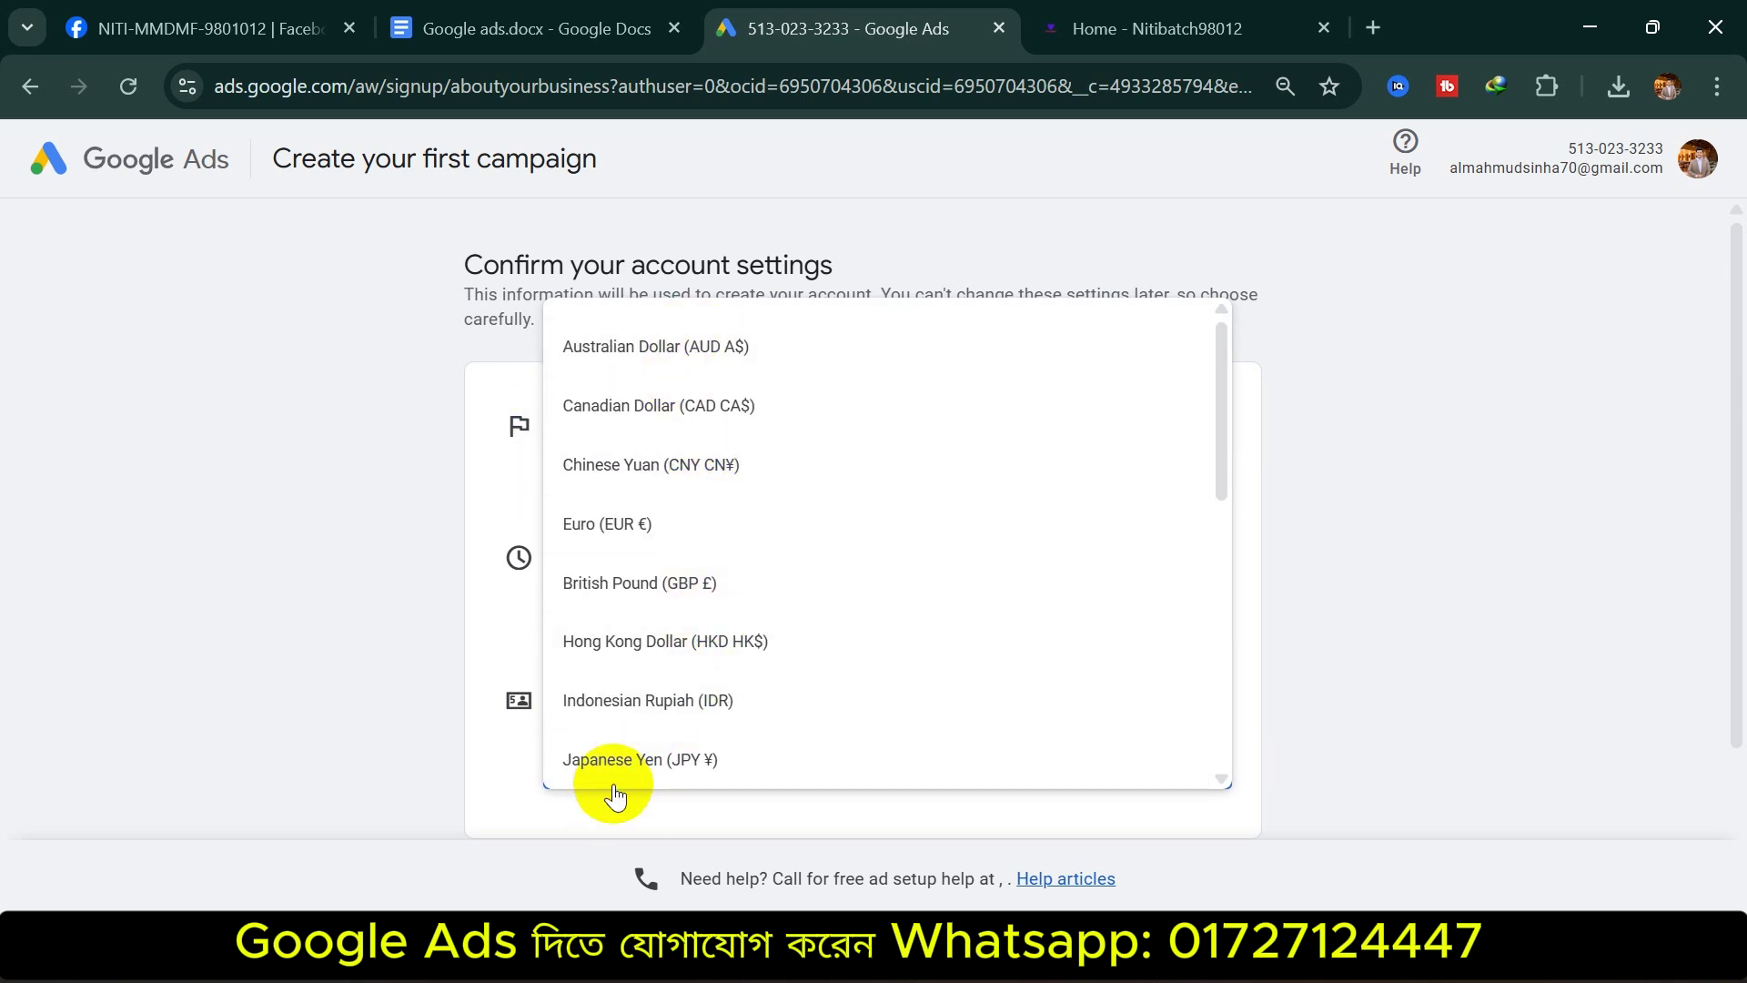
{"action": "left_click", "coordinate": [1483, 465]}
{"action": "scroll", "coordinate": [819, 546], "scroll_direction": "down", "scroll_amount": 3}
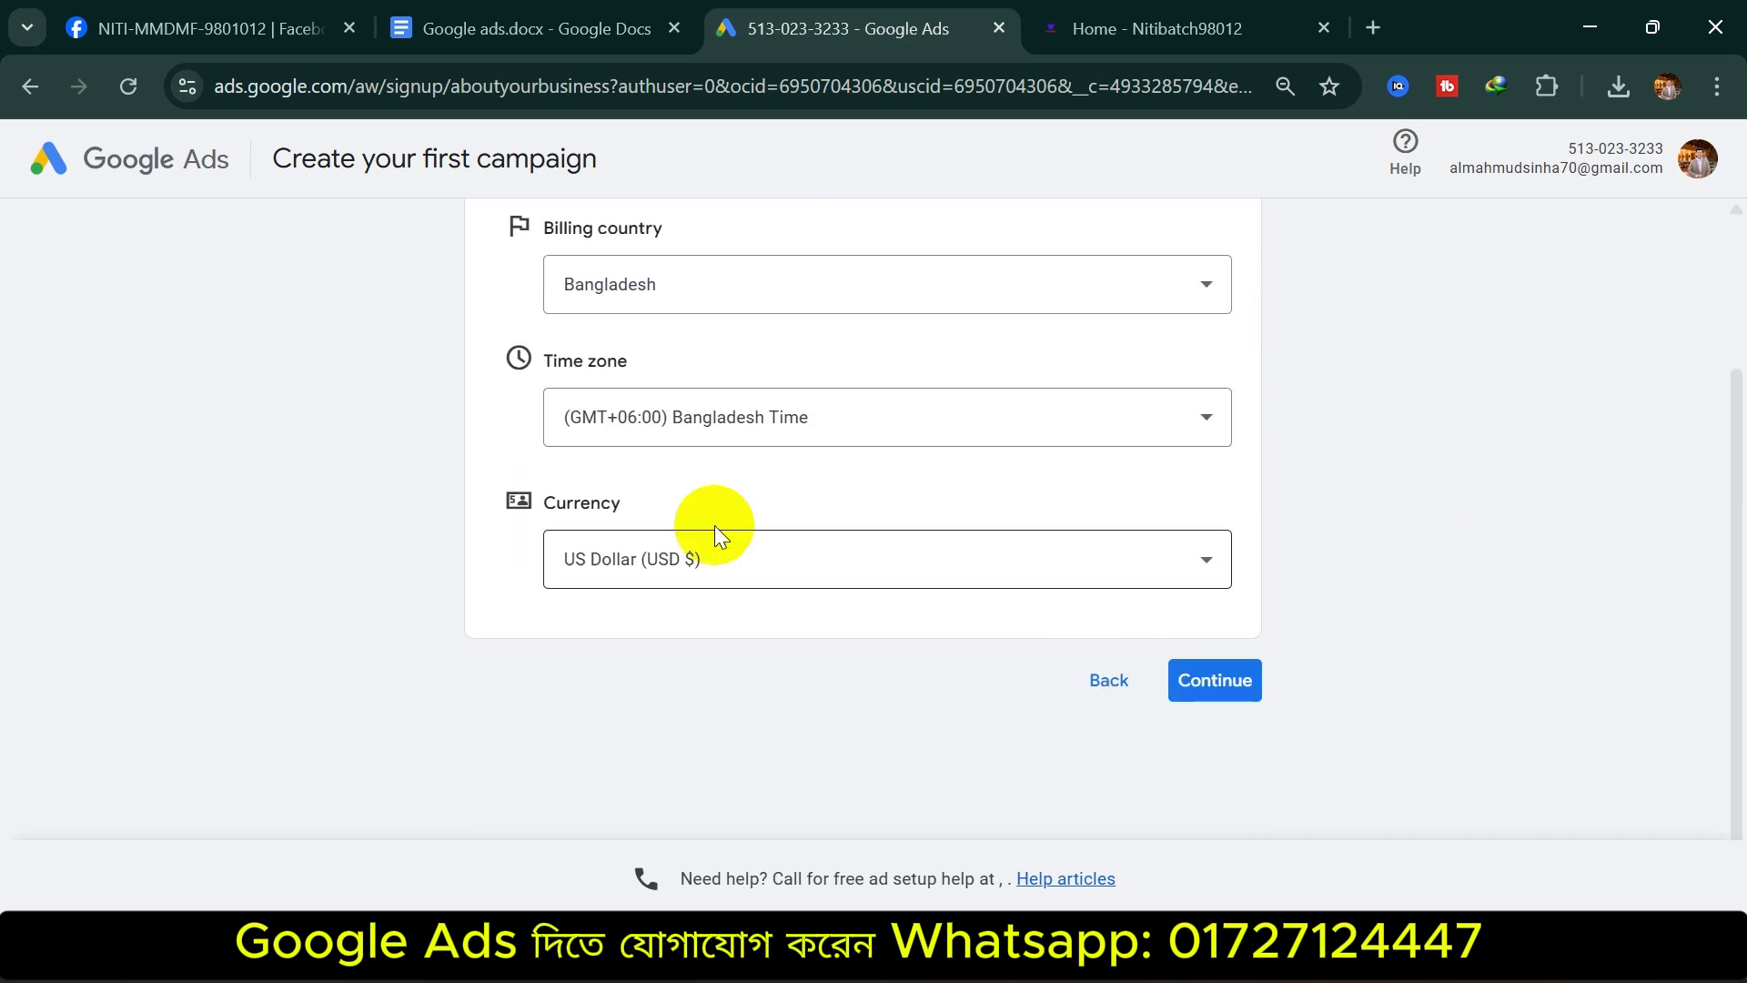
{"action": "left_click", "coordinate": [1219, 682]}
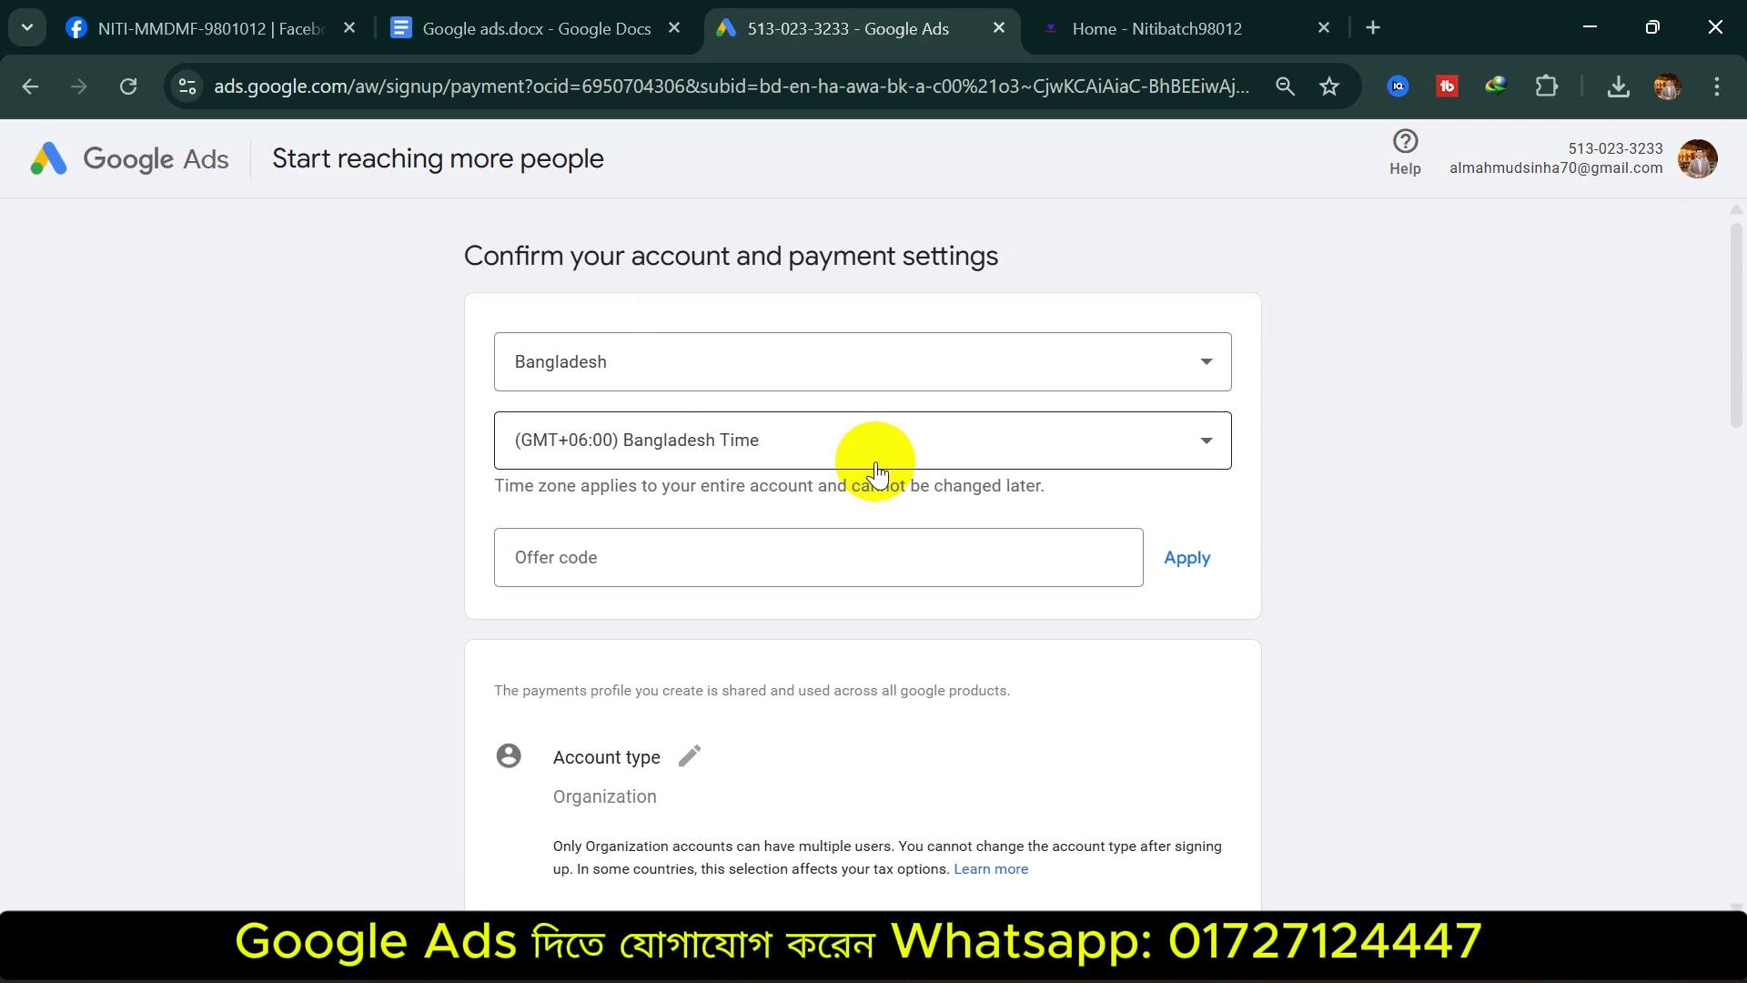
Make the payments profile's account type editable and show its Individual/Organization choices
{"action": "scroll", "coordinate": [729, 593], "scroll_direction": "down", "scroll_amount": 5}
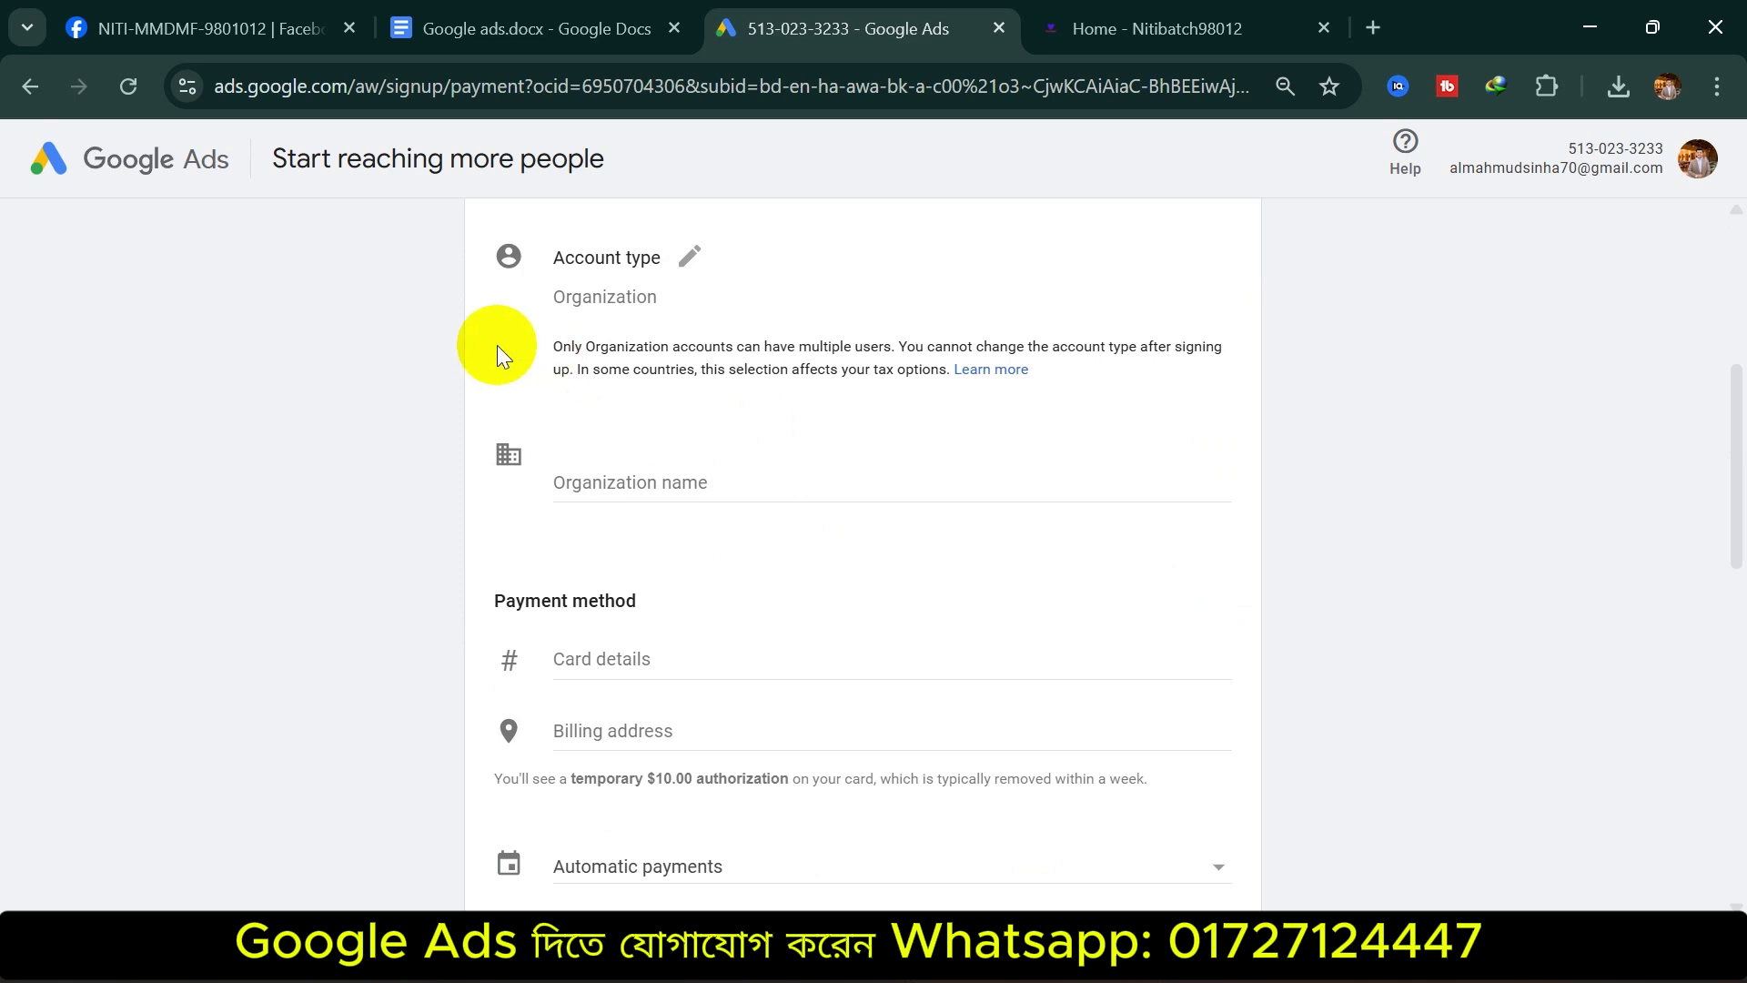
{"action": "scroll", "coordinate": [735, 406], "scroll_direction": "up", "scroll_amount": 5}
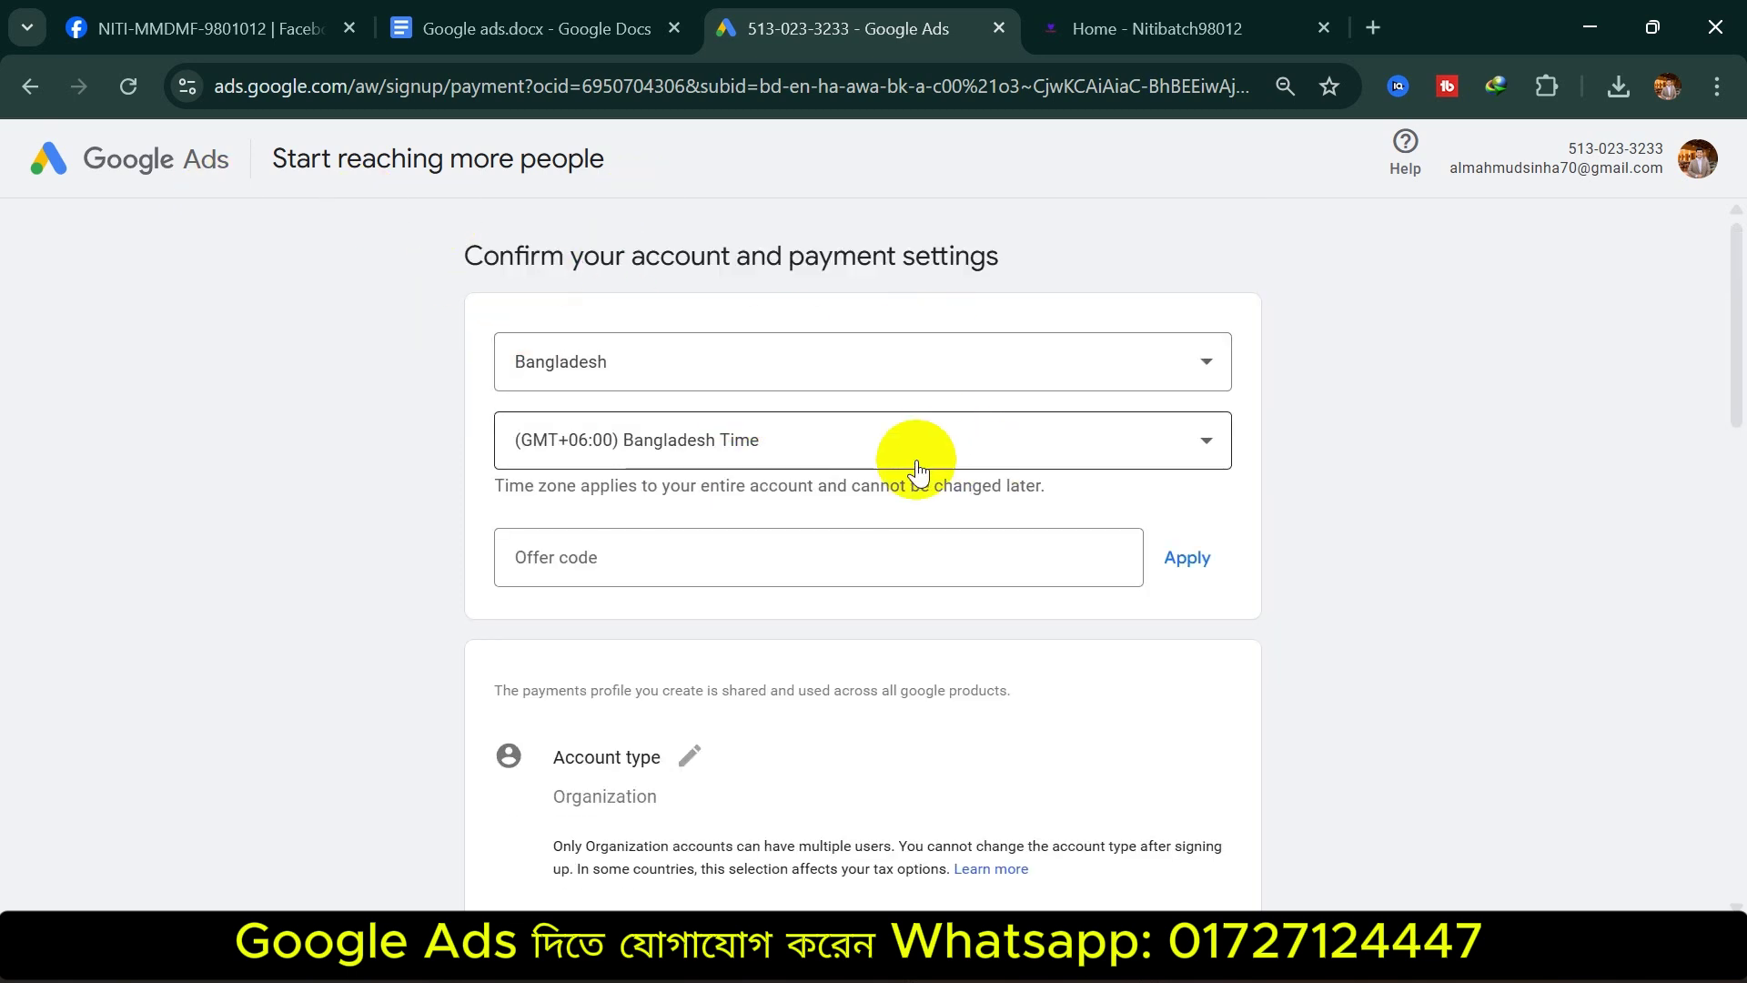
{"action": "scroll", "coordinate": [652, 538], "scroll_direction": "down", "scroll_amount": 5}
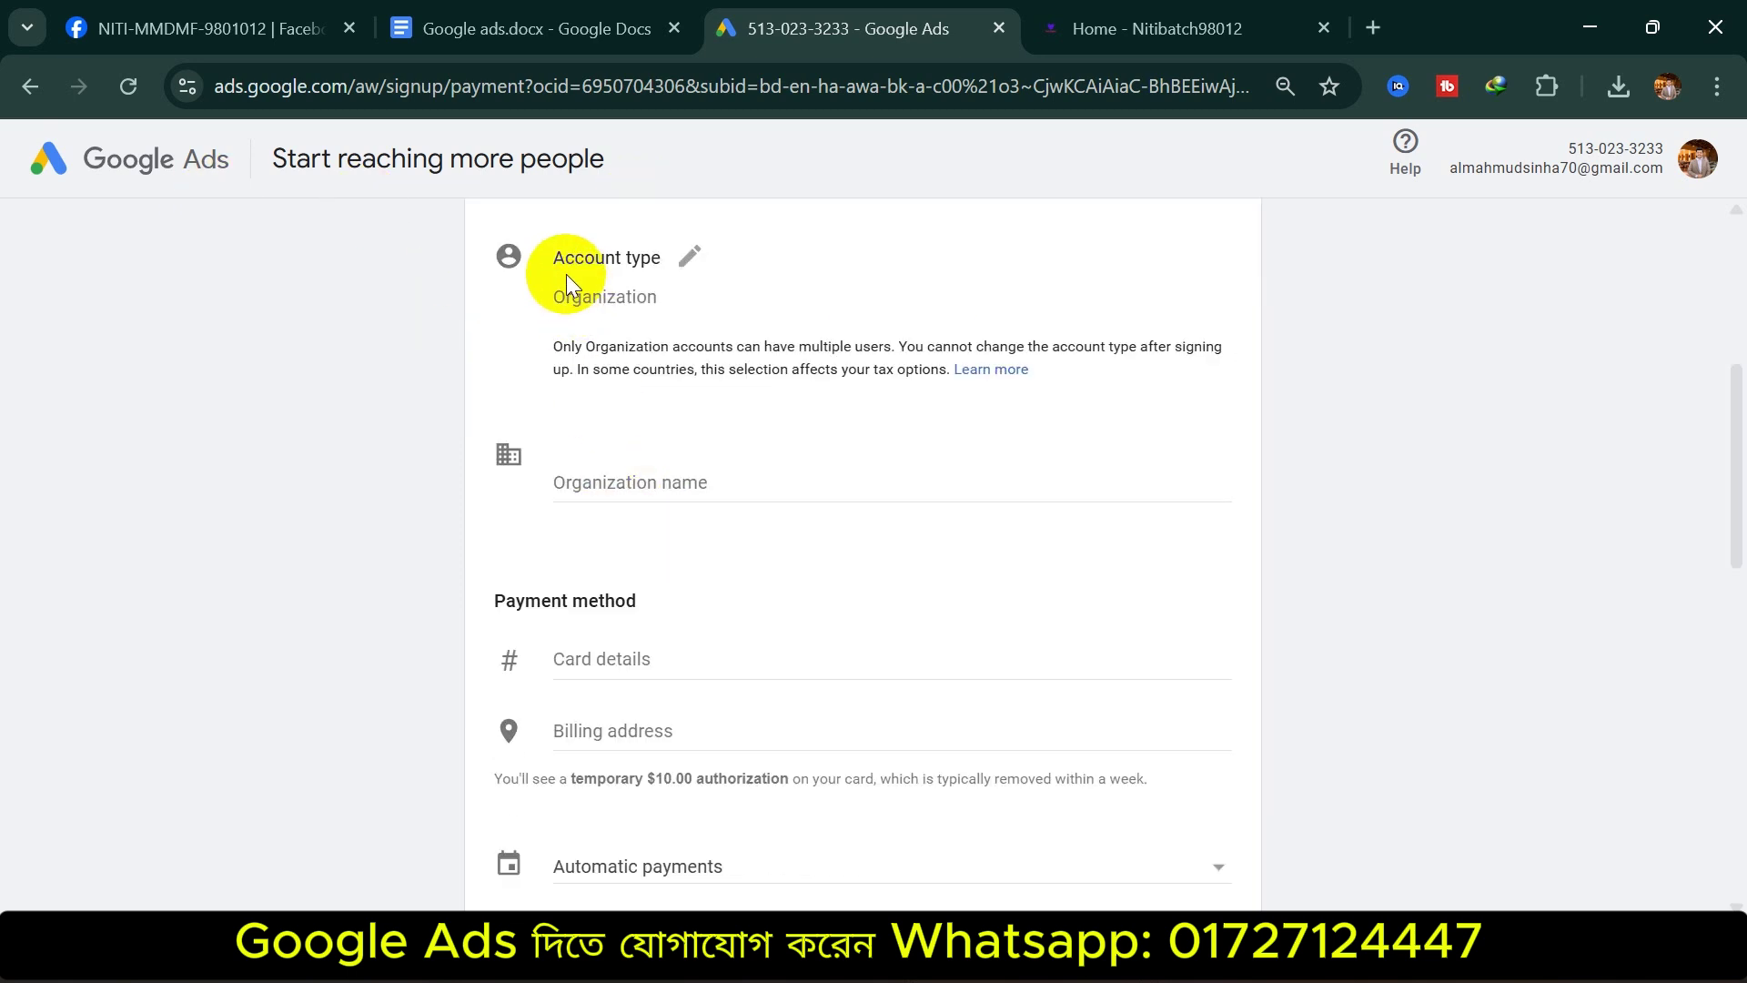
{"action": "left_click_drag", "start_coordinate": [548, 257], "coordinate": [663, 253]}
{"action": "left_click", "coordinate": [690, 257]}
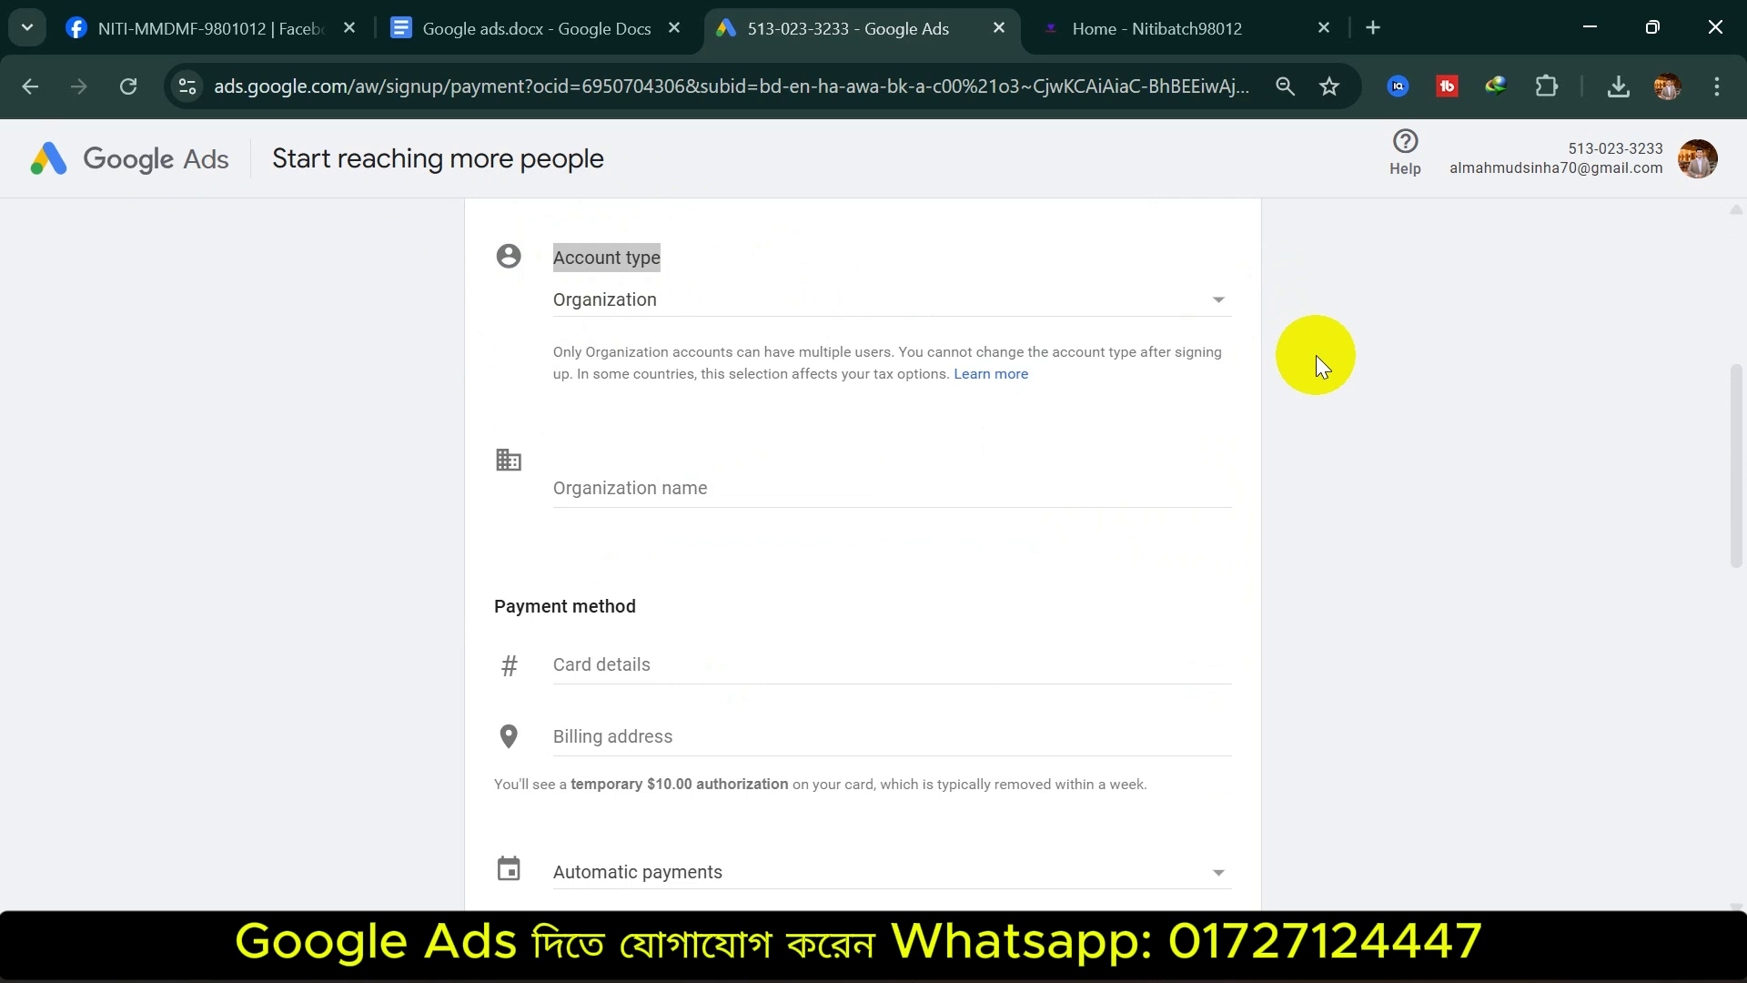
{"action": "left_click", "coordinate": [936, 314]}
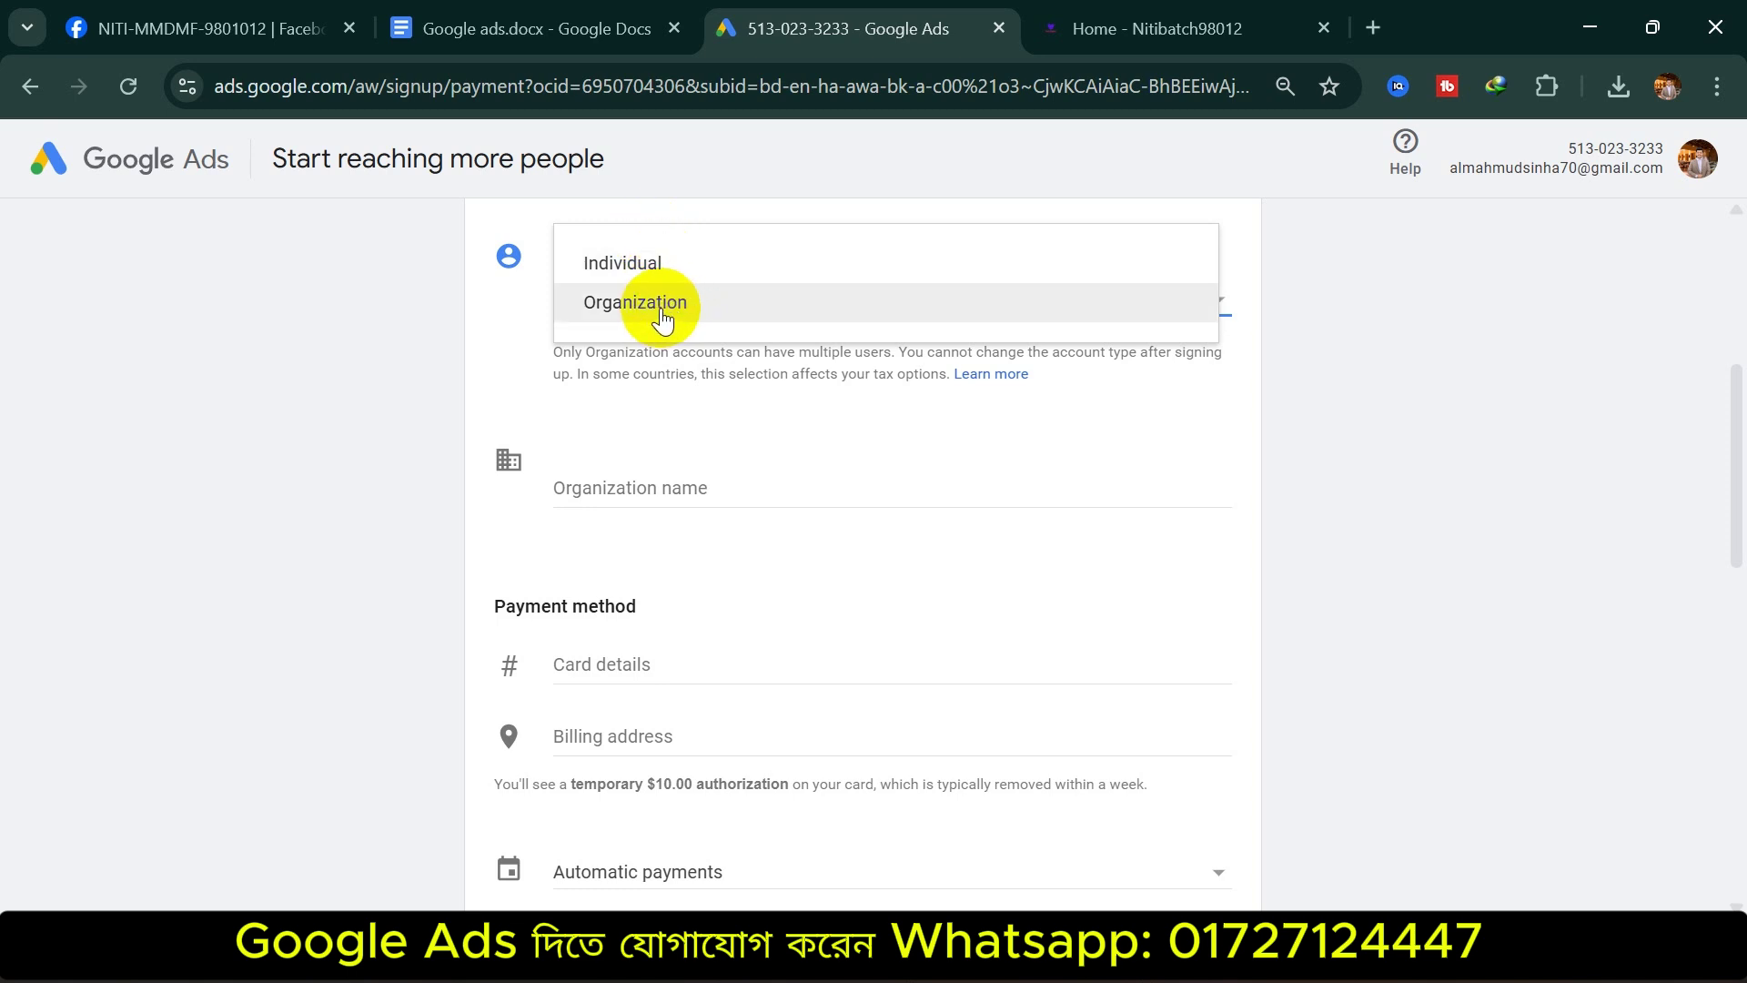
Change the account type to Individual and fill in the Mastercard and billing address details
{"action": "left_click", "coordinate": [691, 263]}
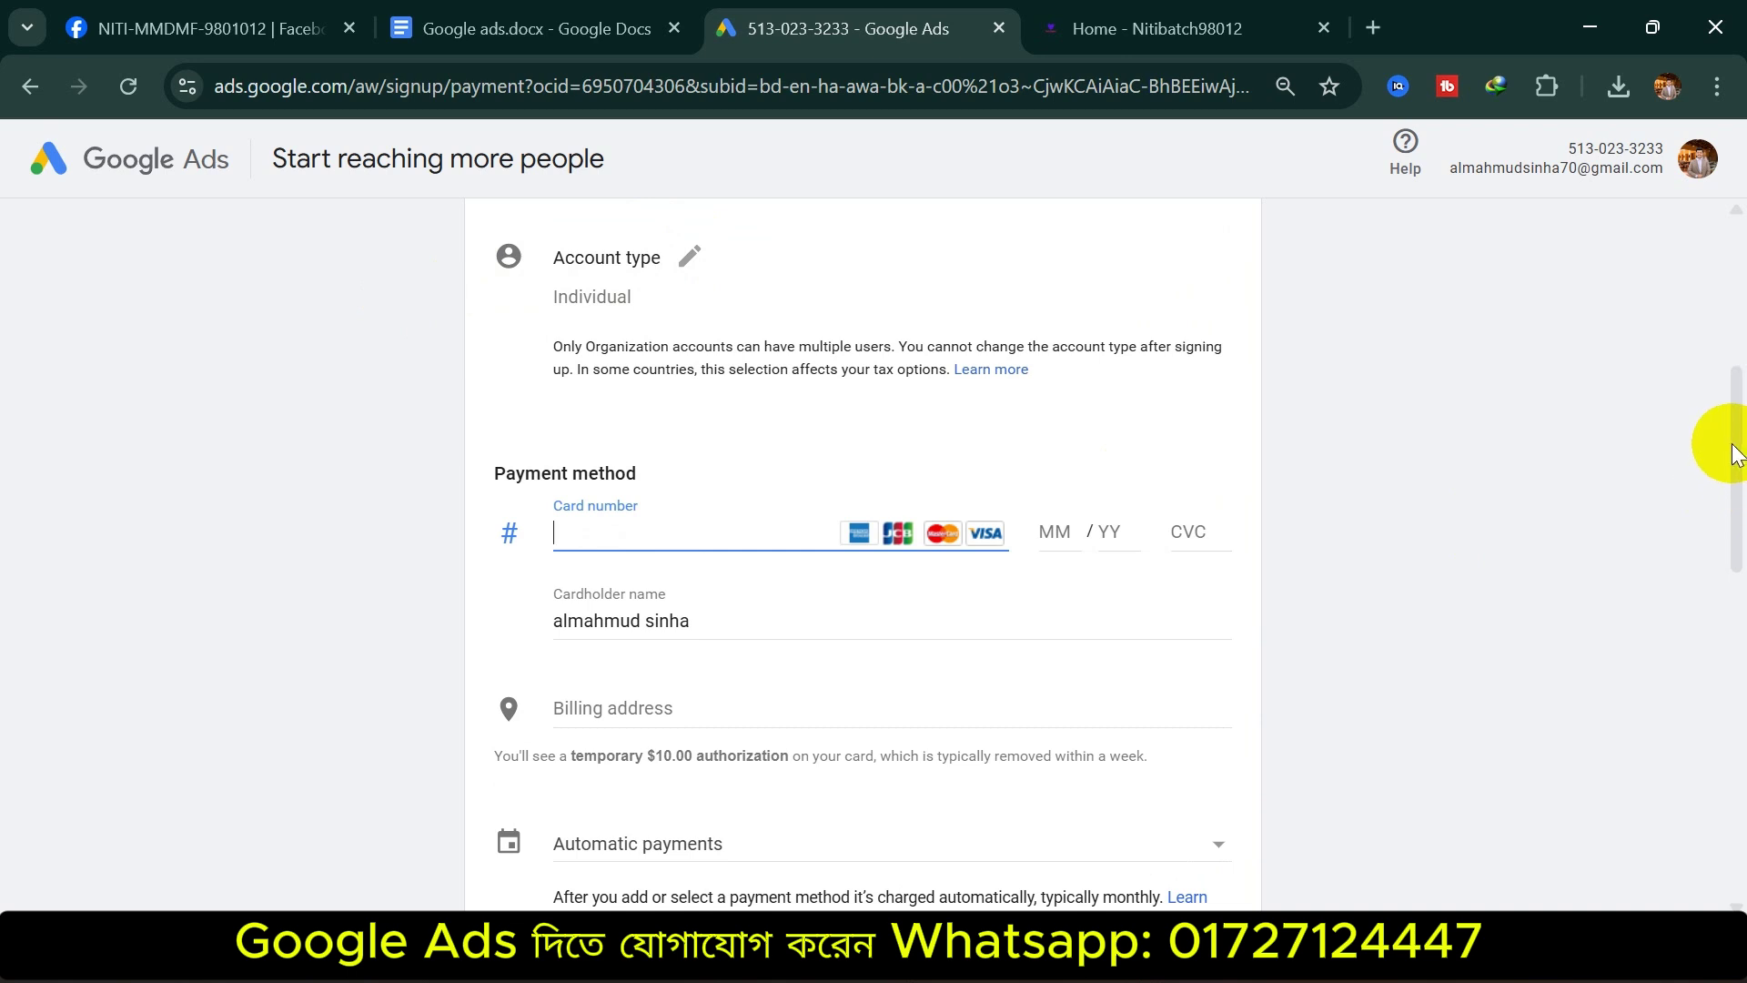
{"action": "scroll", "coordinate": [1733, 459], "scroll_direction": "down", "scroll_amount": 1}
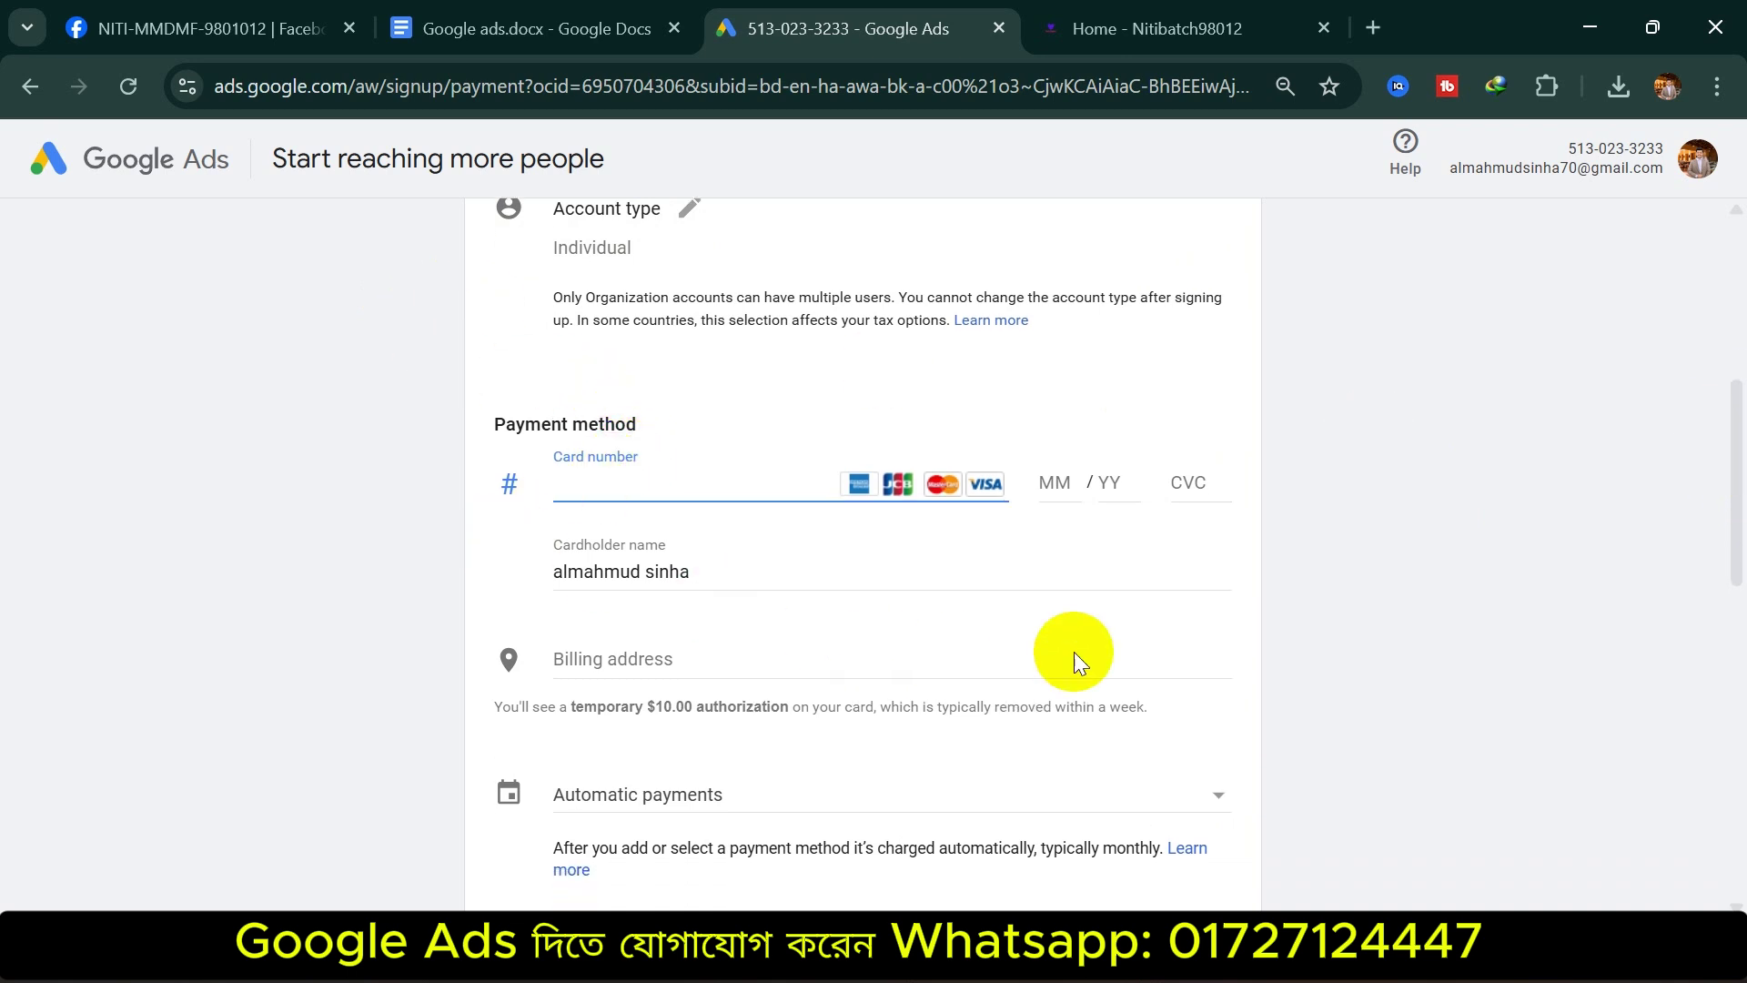
{"action": "left_click", "coordinate": [1451, 959]}
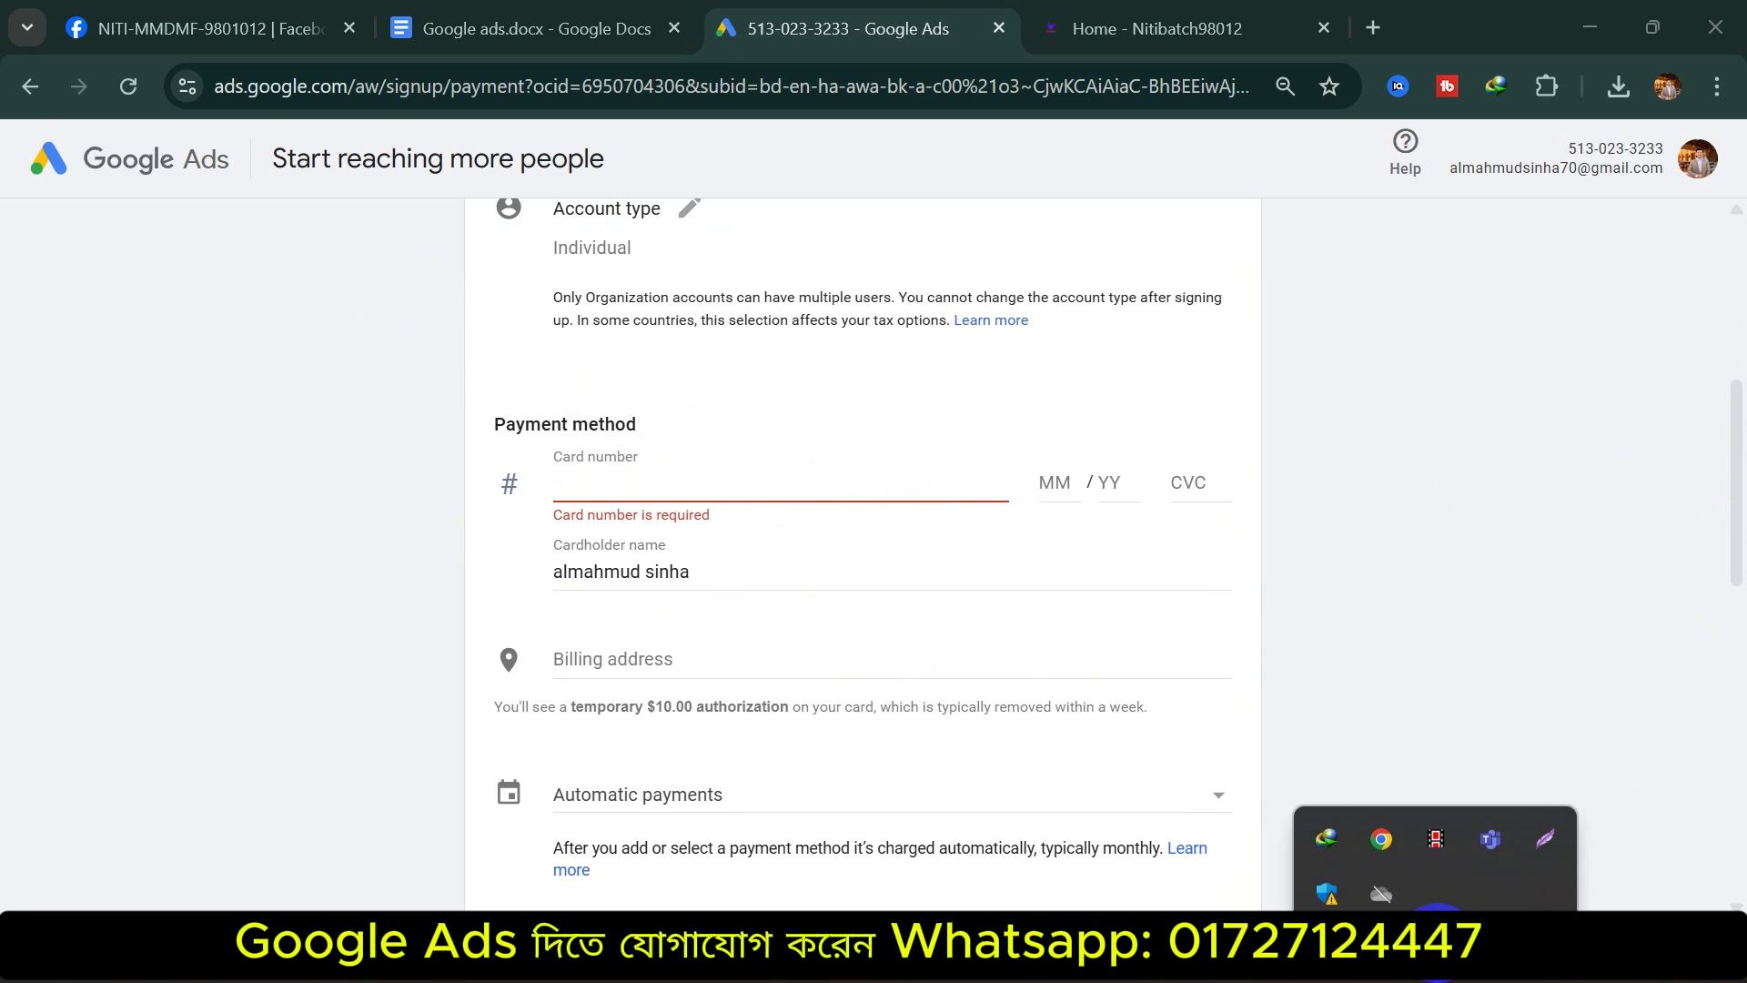
{"action": "left_click", "coordinate": [1437, 817]}
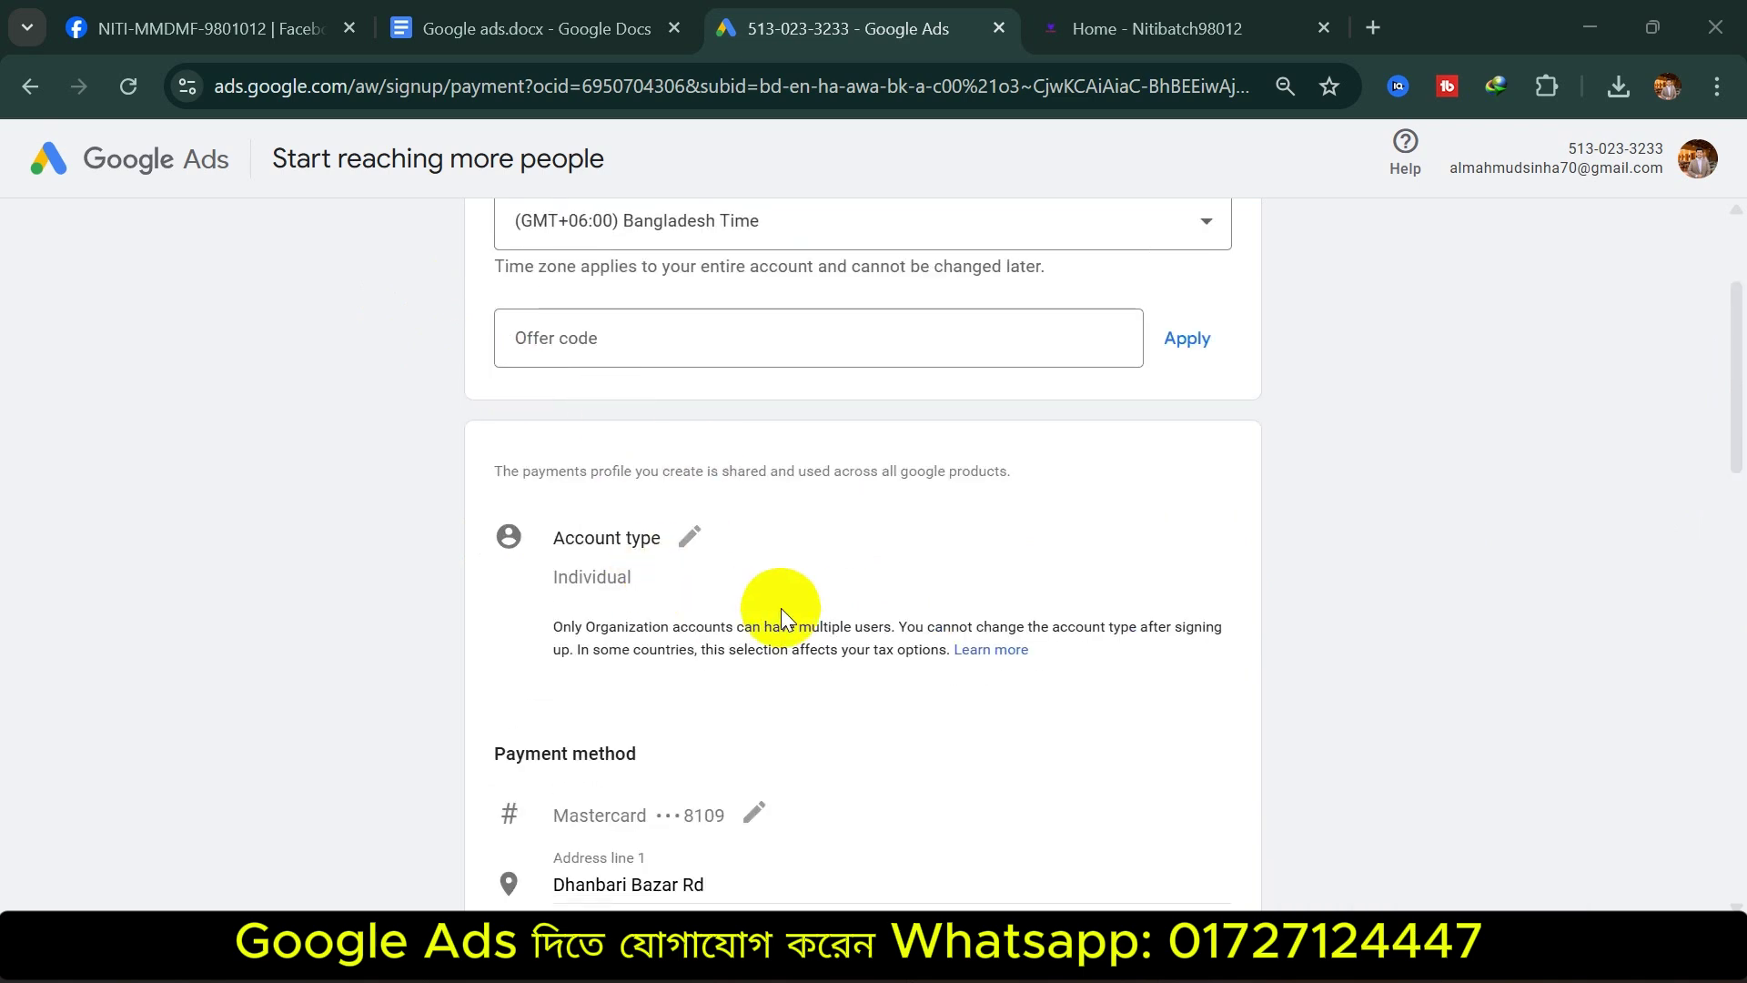
{"action": "scroll", "coordinate": [822, 527], "scroll_direction": "up", "scroll_amount": 3}
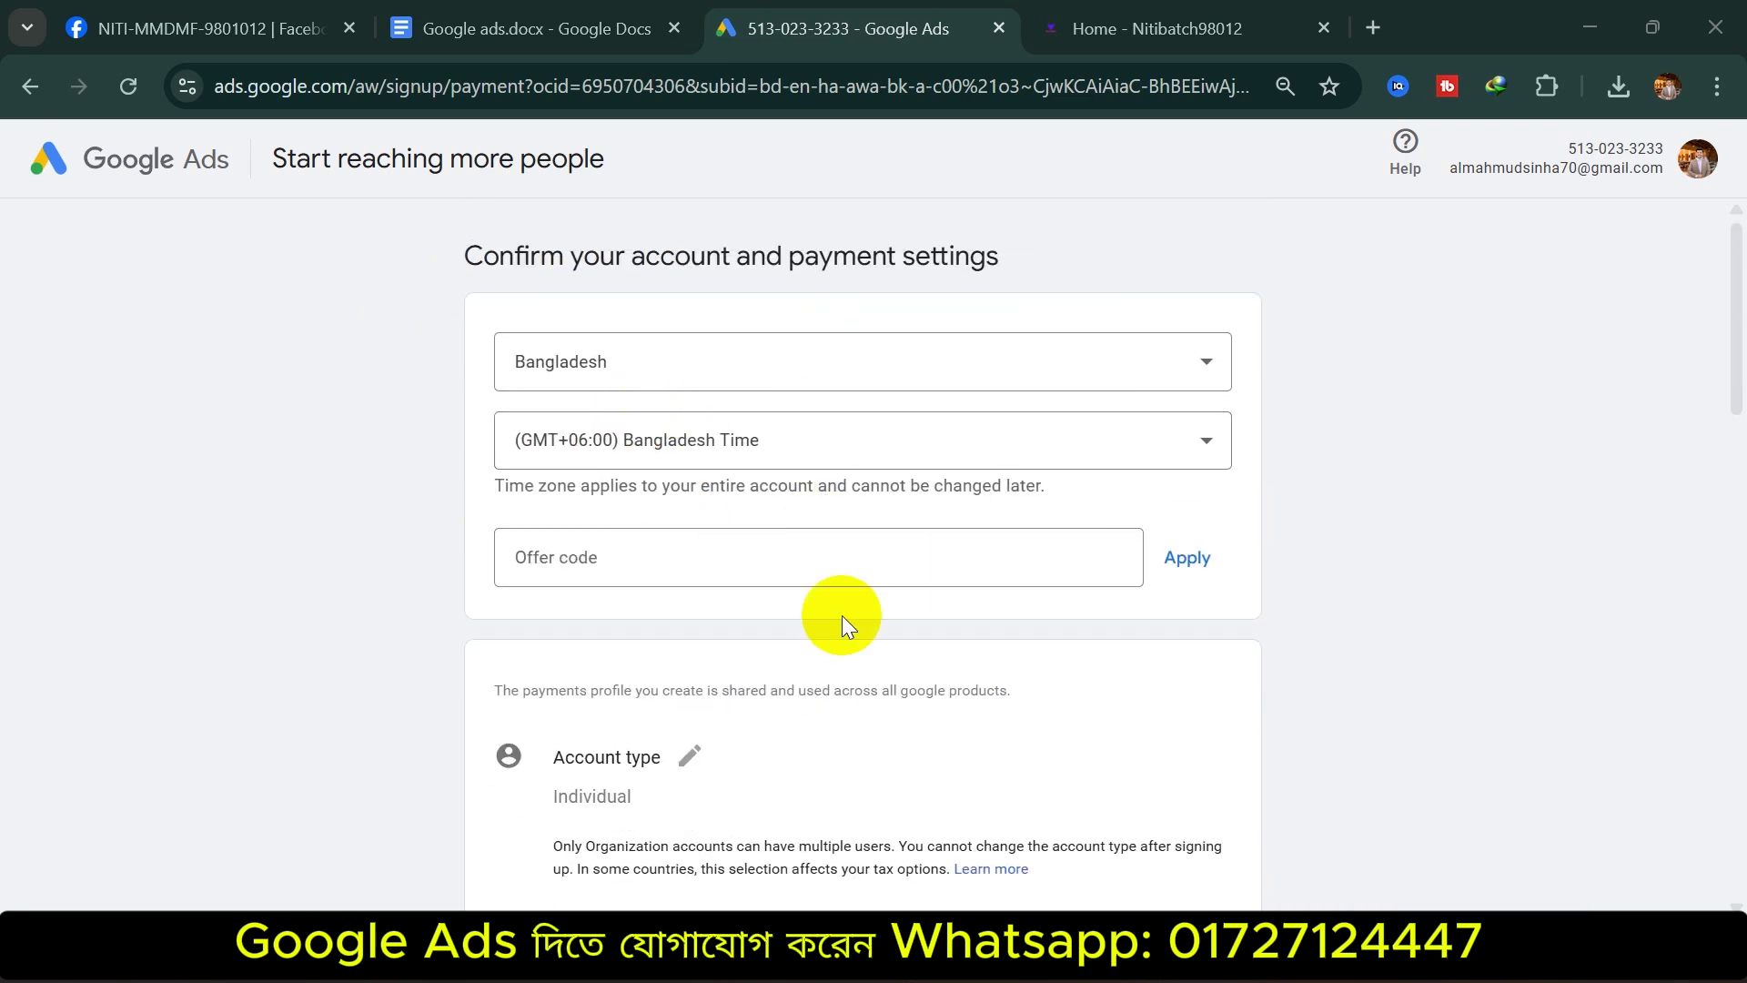
{"action": "scroll", "coordinate": [842, 615], "scroll_direction": "down", "scroll_amount": 11}
{"action": "scroll", "coordinate": [627, 464], "scroll_direction": "up", "scroll_amount": 5}
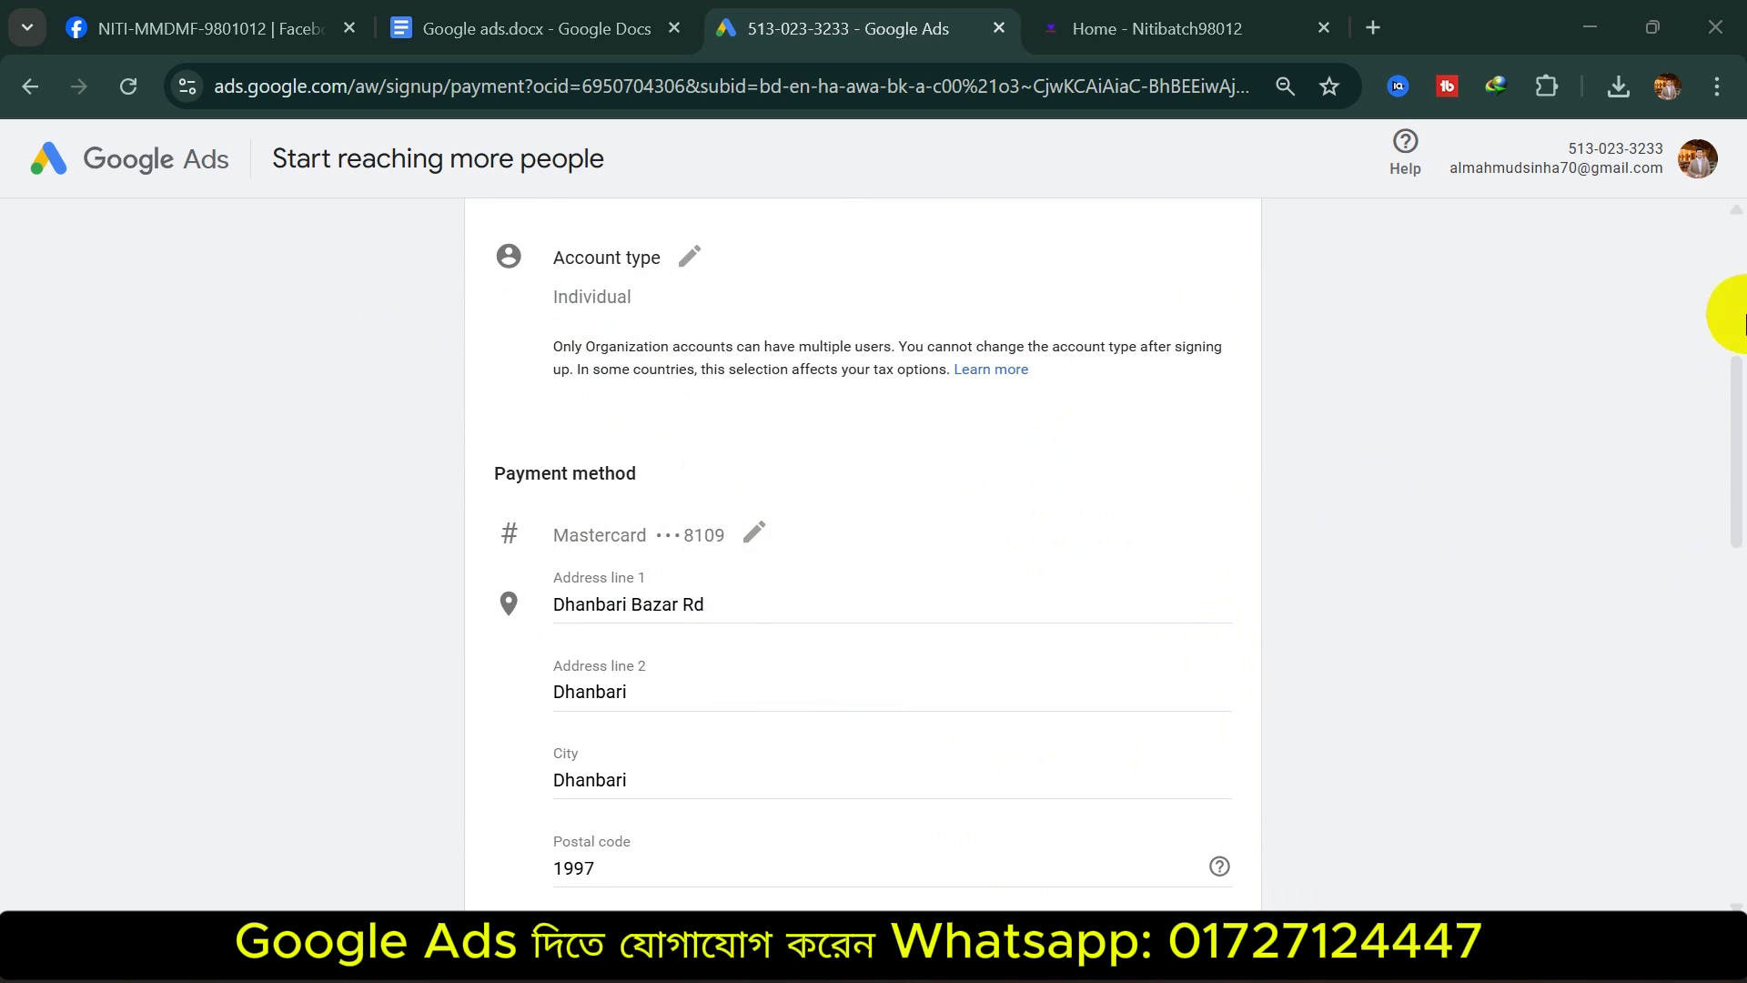
{"action": "left_click_drag", "start_coordinate": [1738, 382], "coordinate": [1742, 569]}
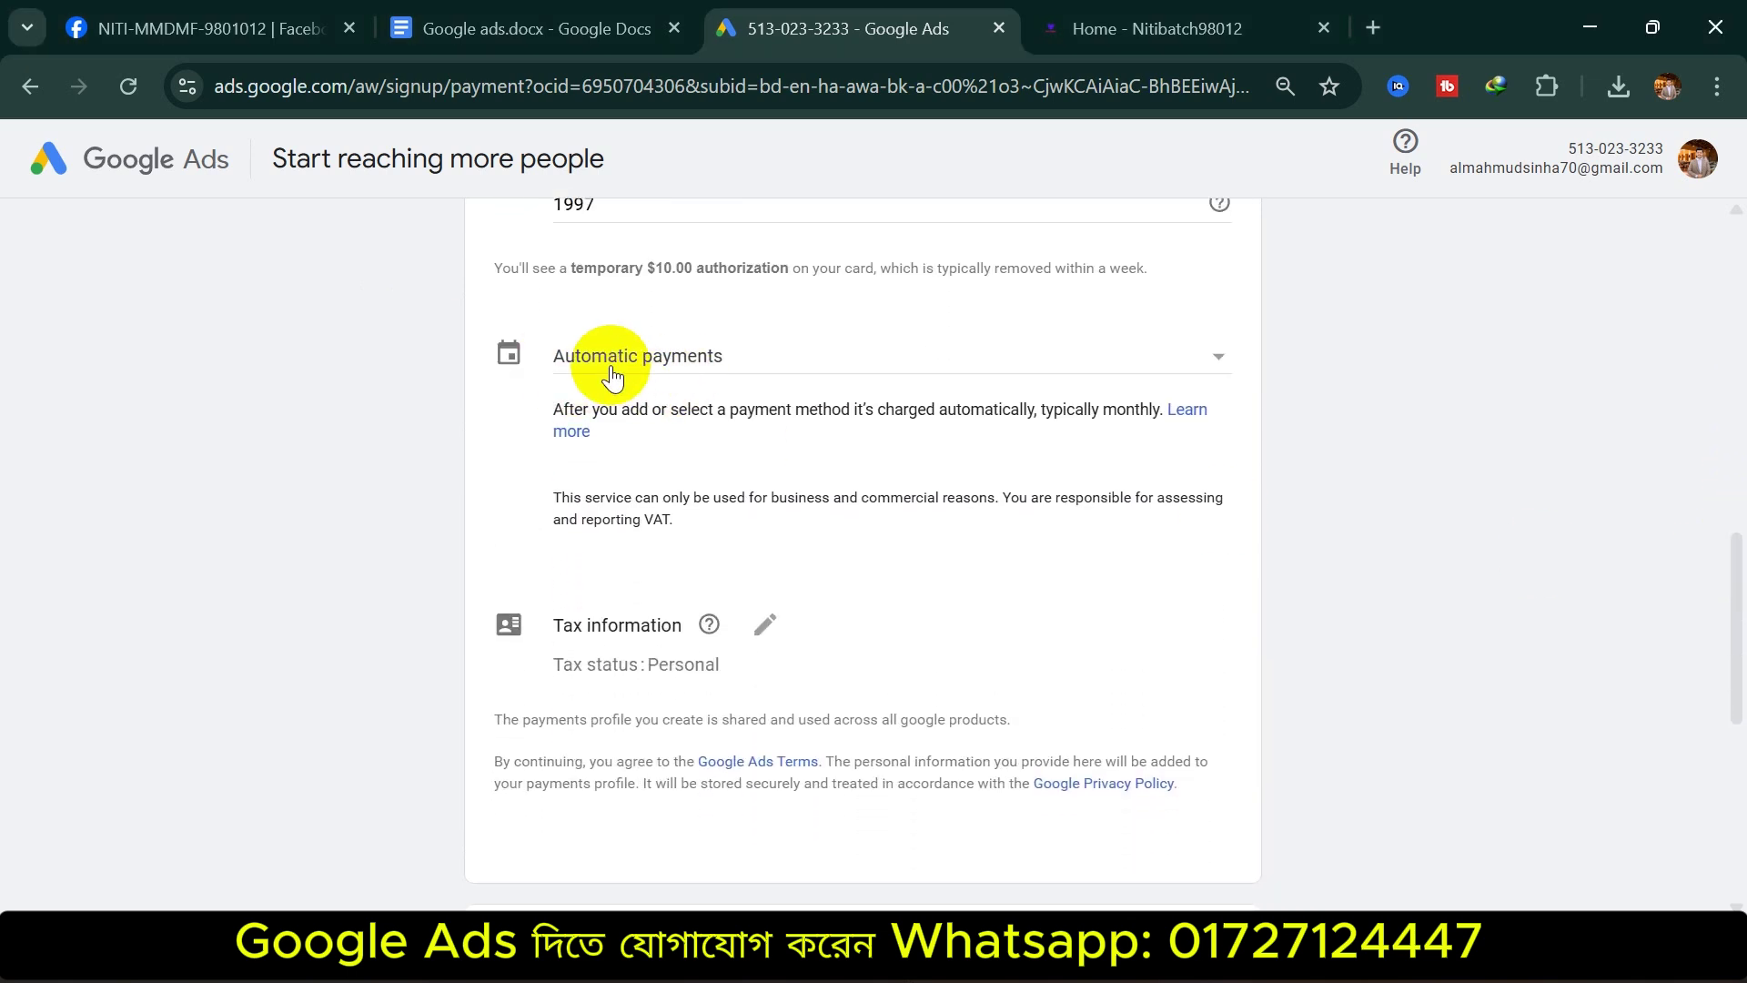
Try Manual payments with $100, then set the payment schedule back to Automatic payments
{"action": "left_click", "coordinate": [728, 375]}
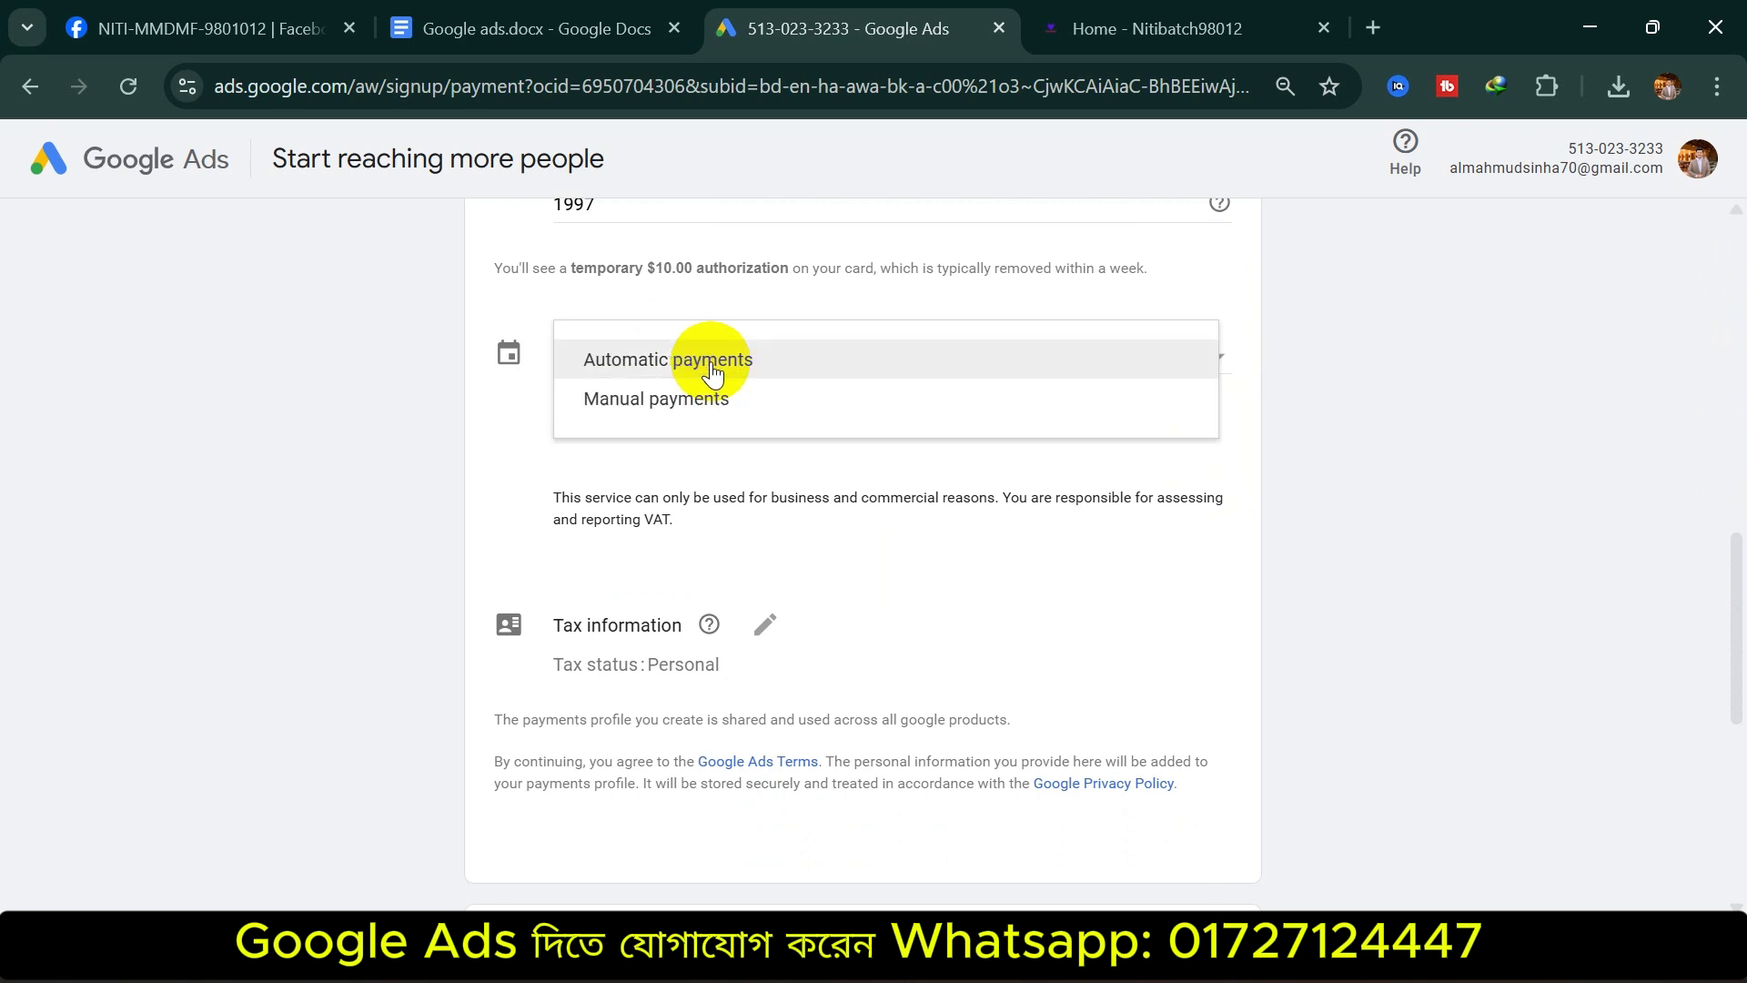
{"action": "scroll", "coordinate": [692, 387], "scroll_direction": "down", "scroll_amount": 3}
{"action": "scroll", "coordinate": [773, 391], "scroll_direction": "up", "scroll_amount": 5}
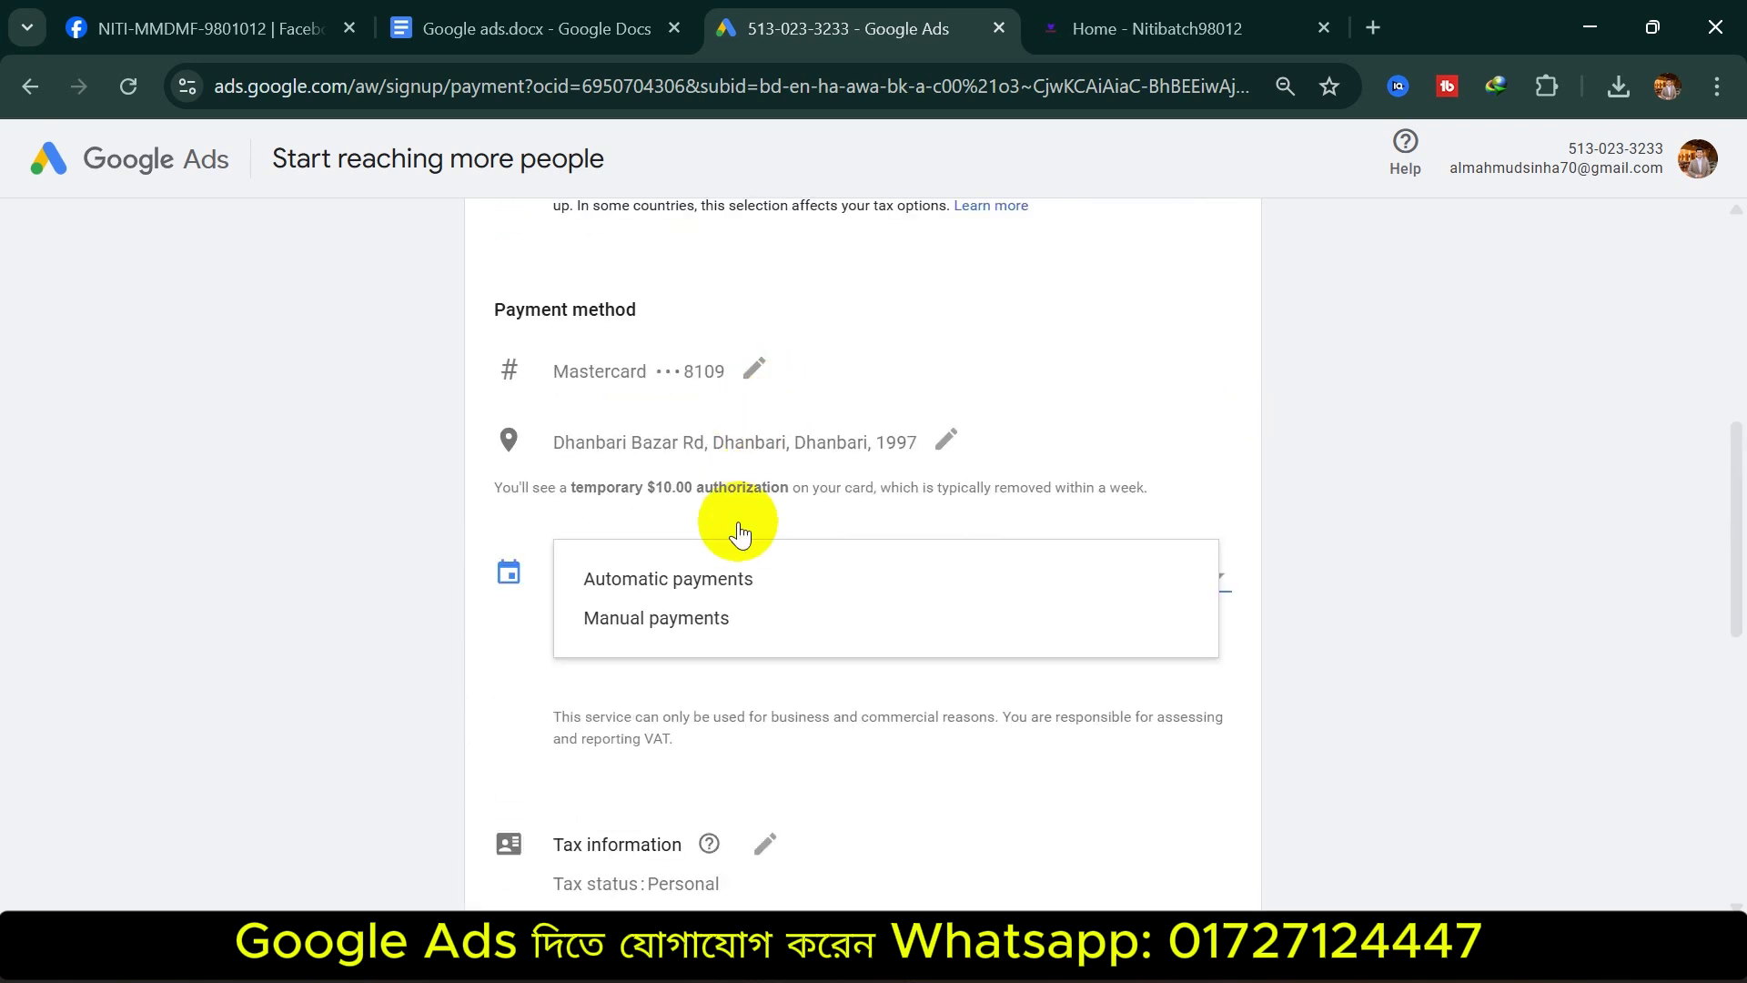
{"action": "left_click", "coordinate": [729, 507]}
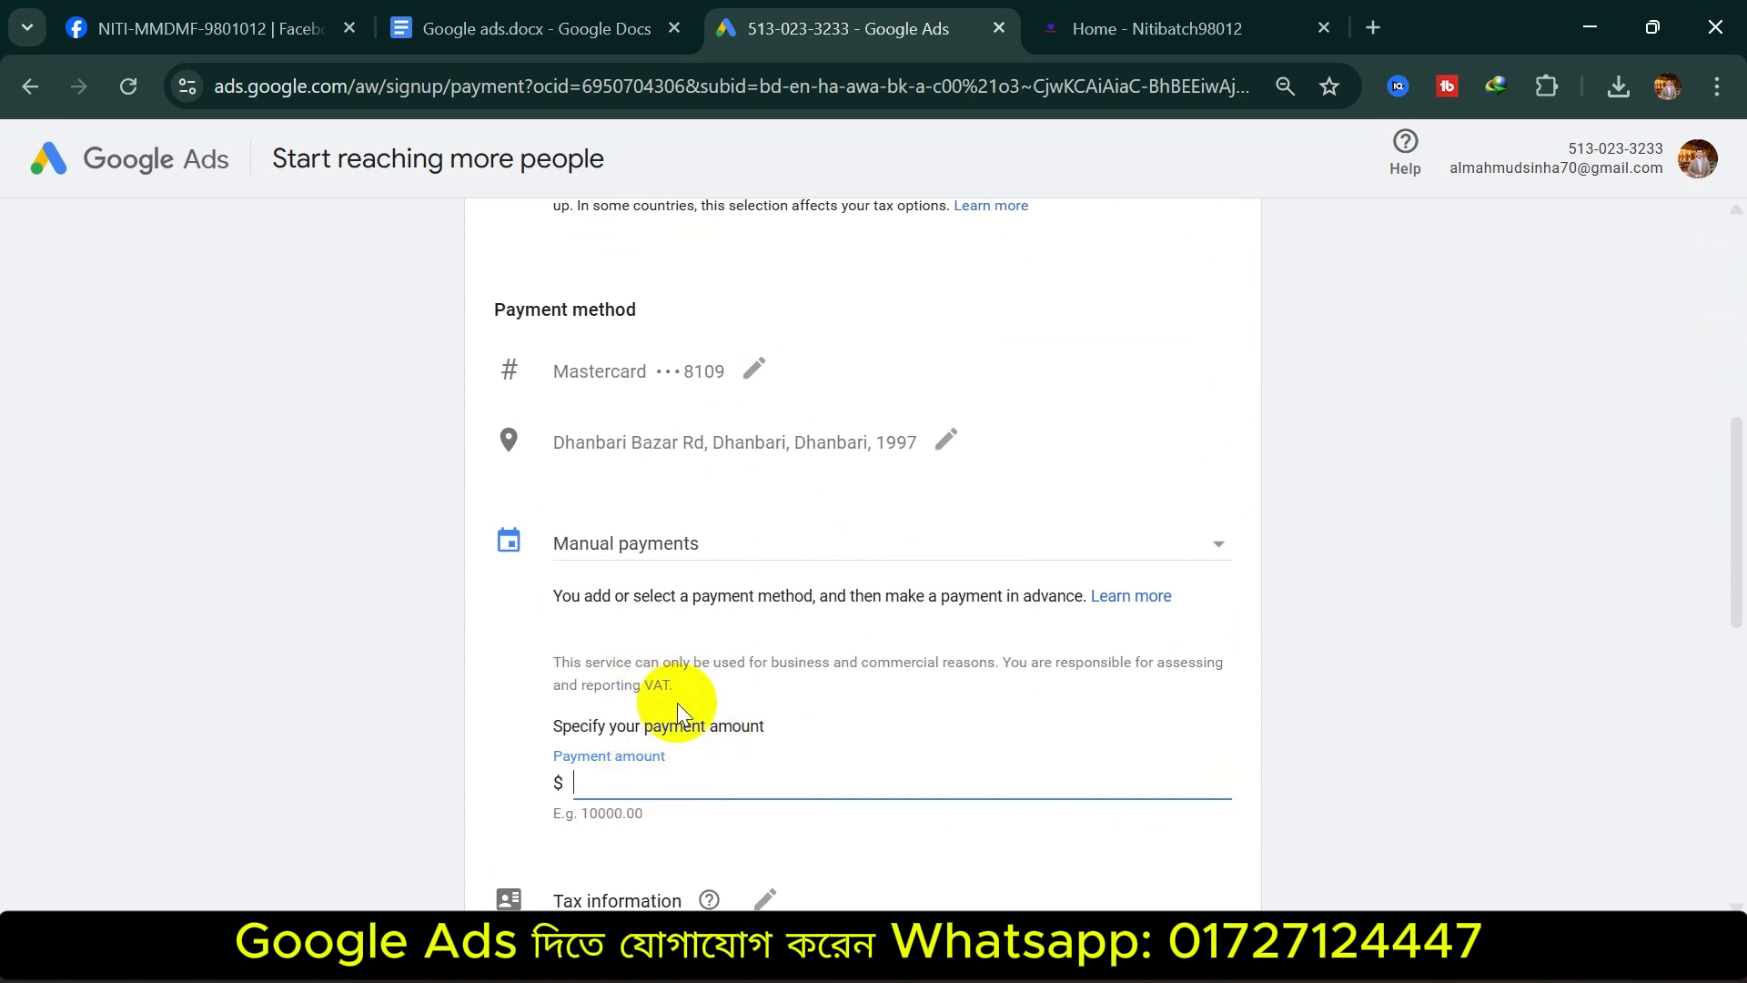
{"action": "type", "text": "1"}
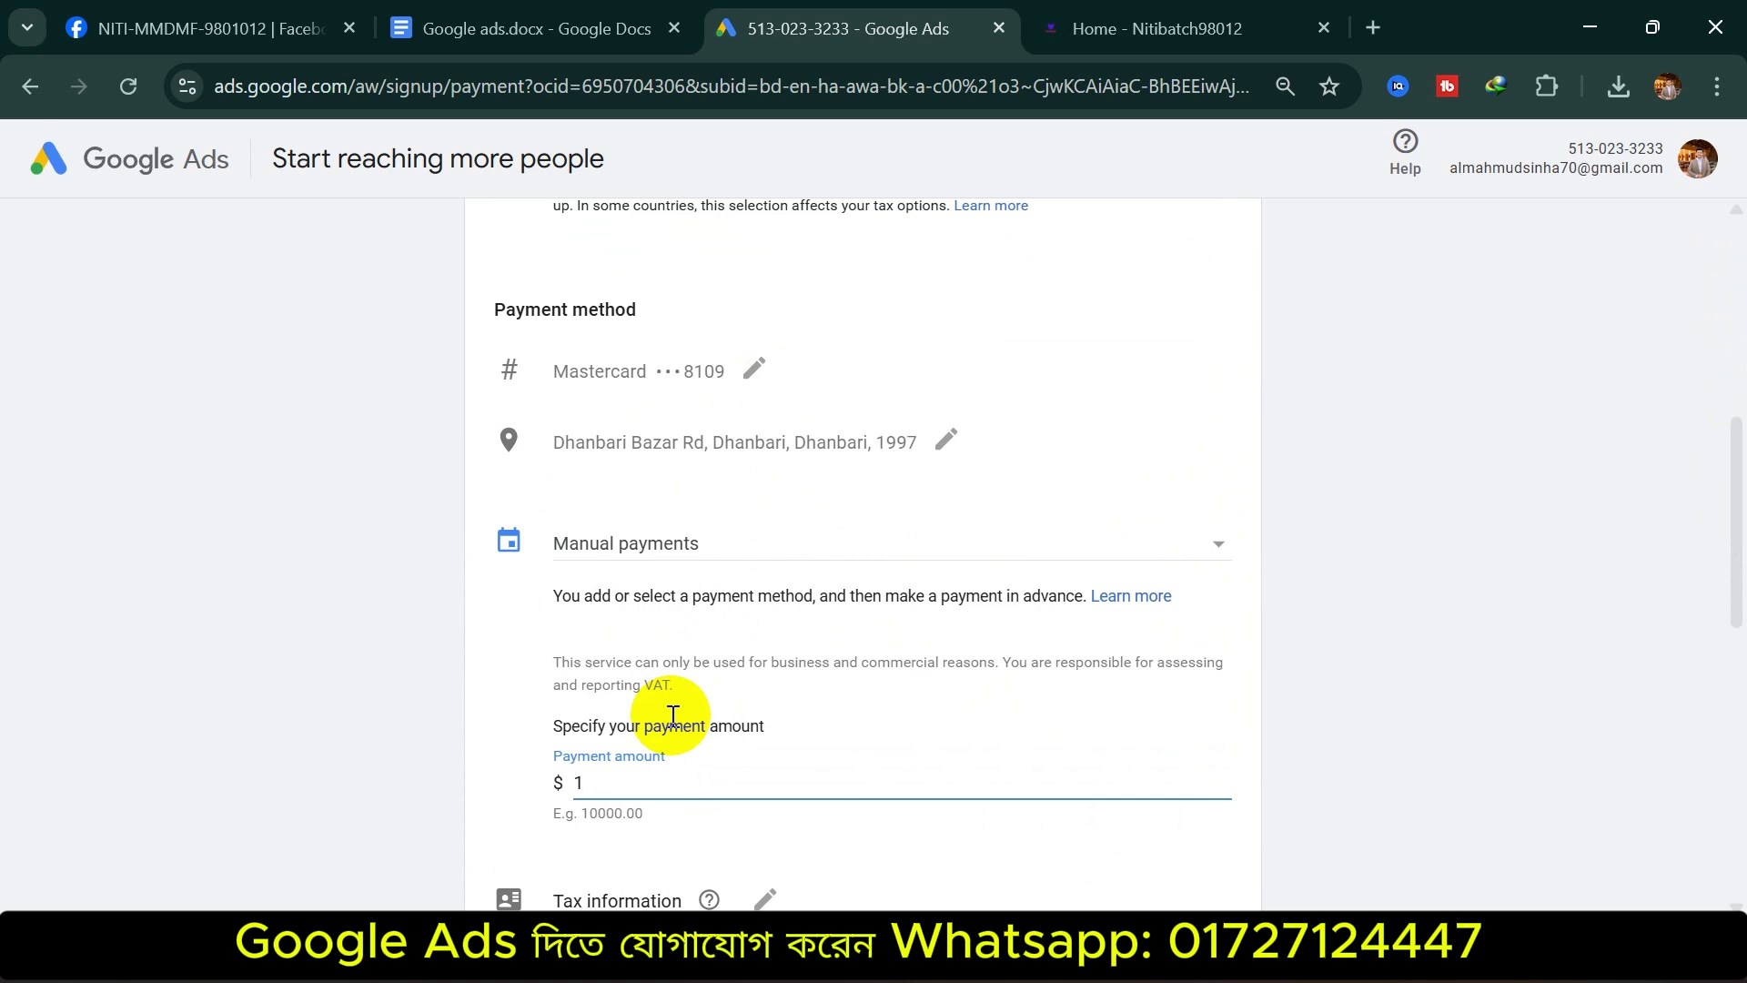
{"action": "type", "text": "00"}
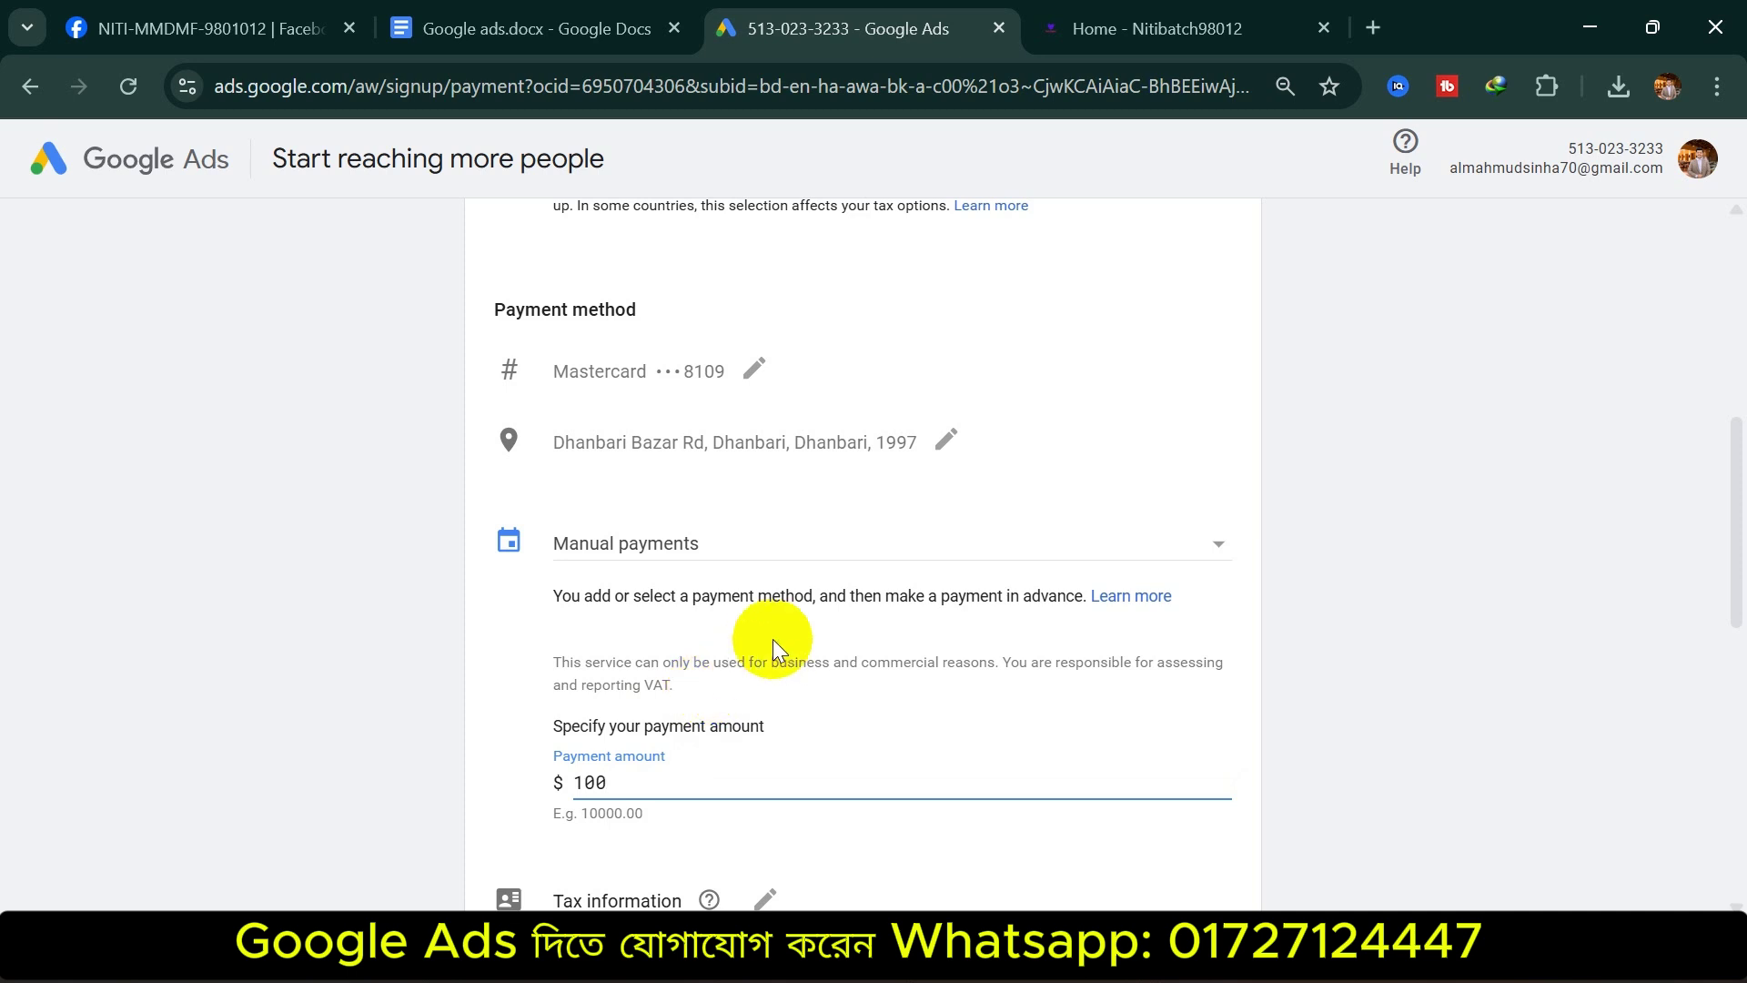
{"action": "left_click", "coordinate": [811, 551]}
{"action": "left_click", "coordinate": [746, 510]}
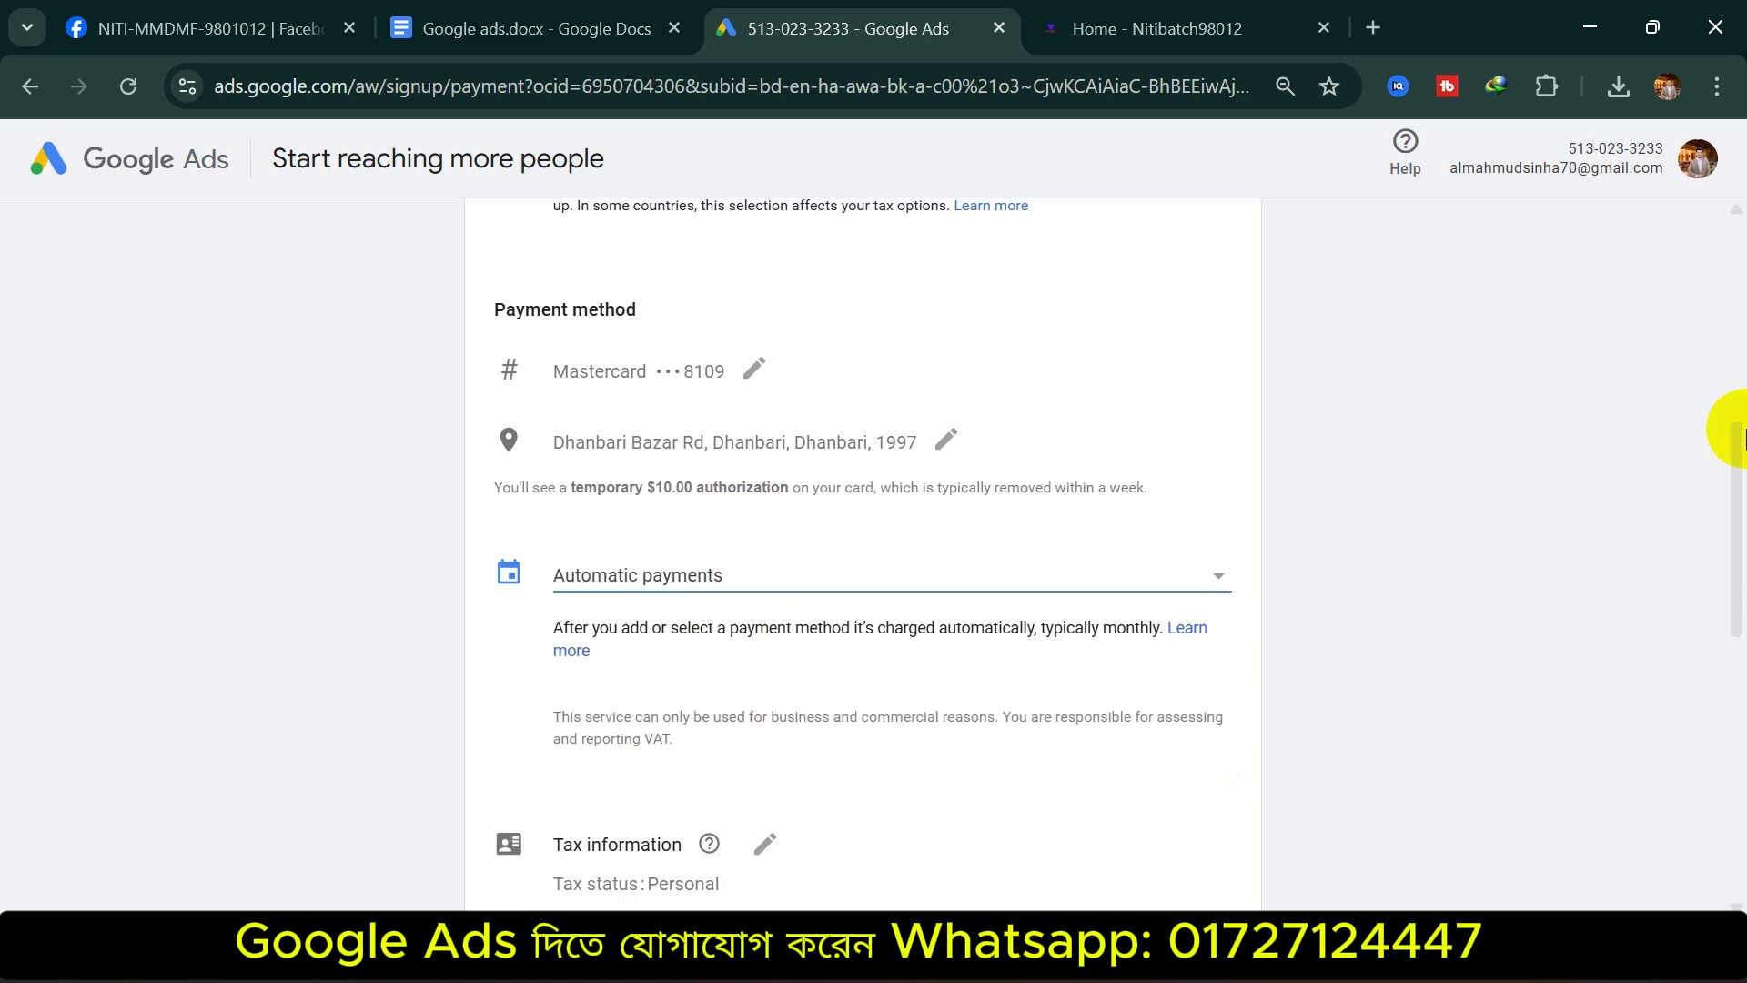
{"action": "left_click_drag", "start_coordinate": [1735, 454], "coordinate": [1738, 626]}
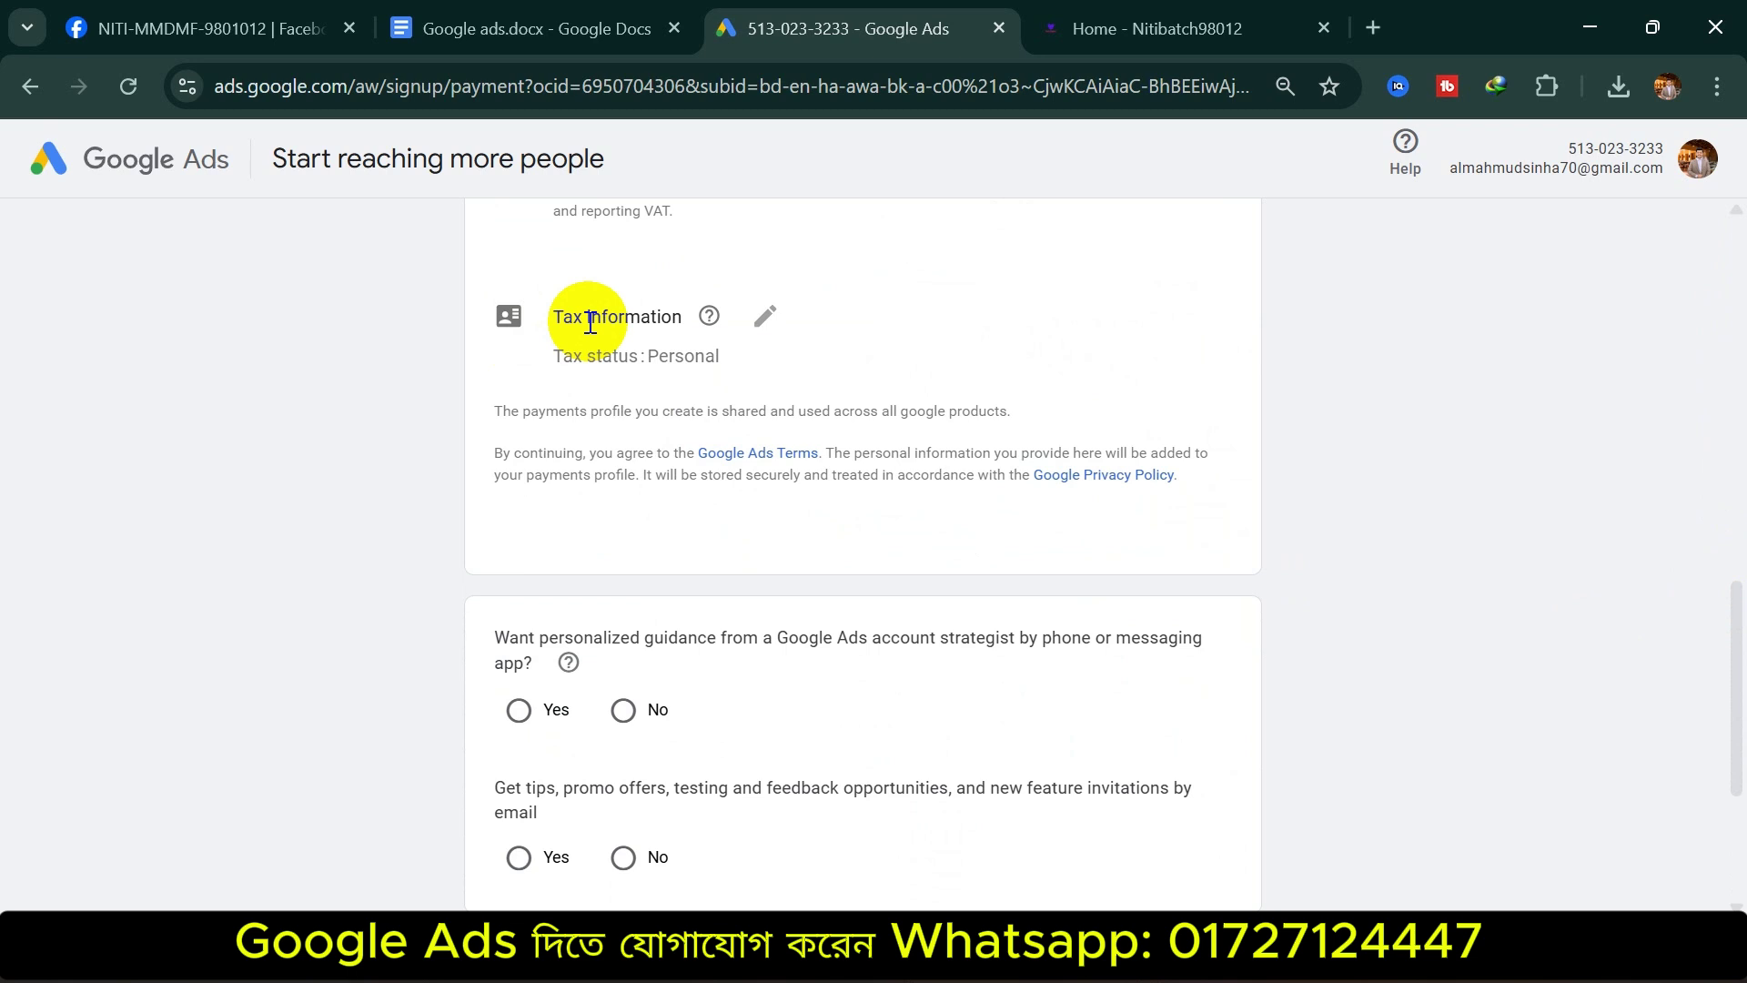
Answer No to strategist guidance and Yes to email tips, then submit the settings
{"action": "mouse_move", "coordinate": [708, 320]}
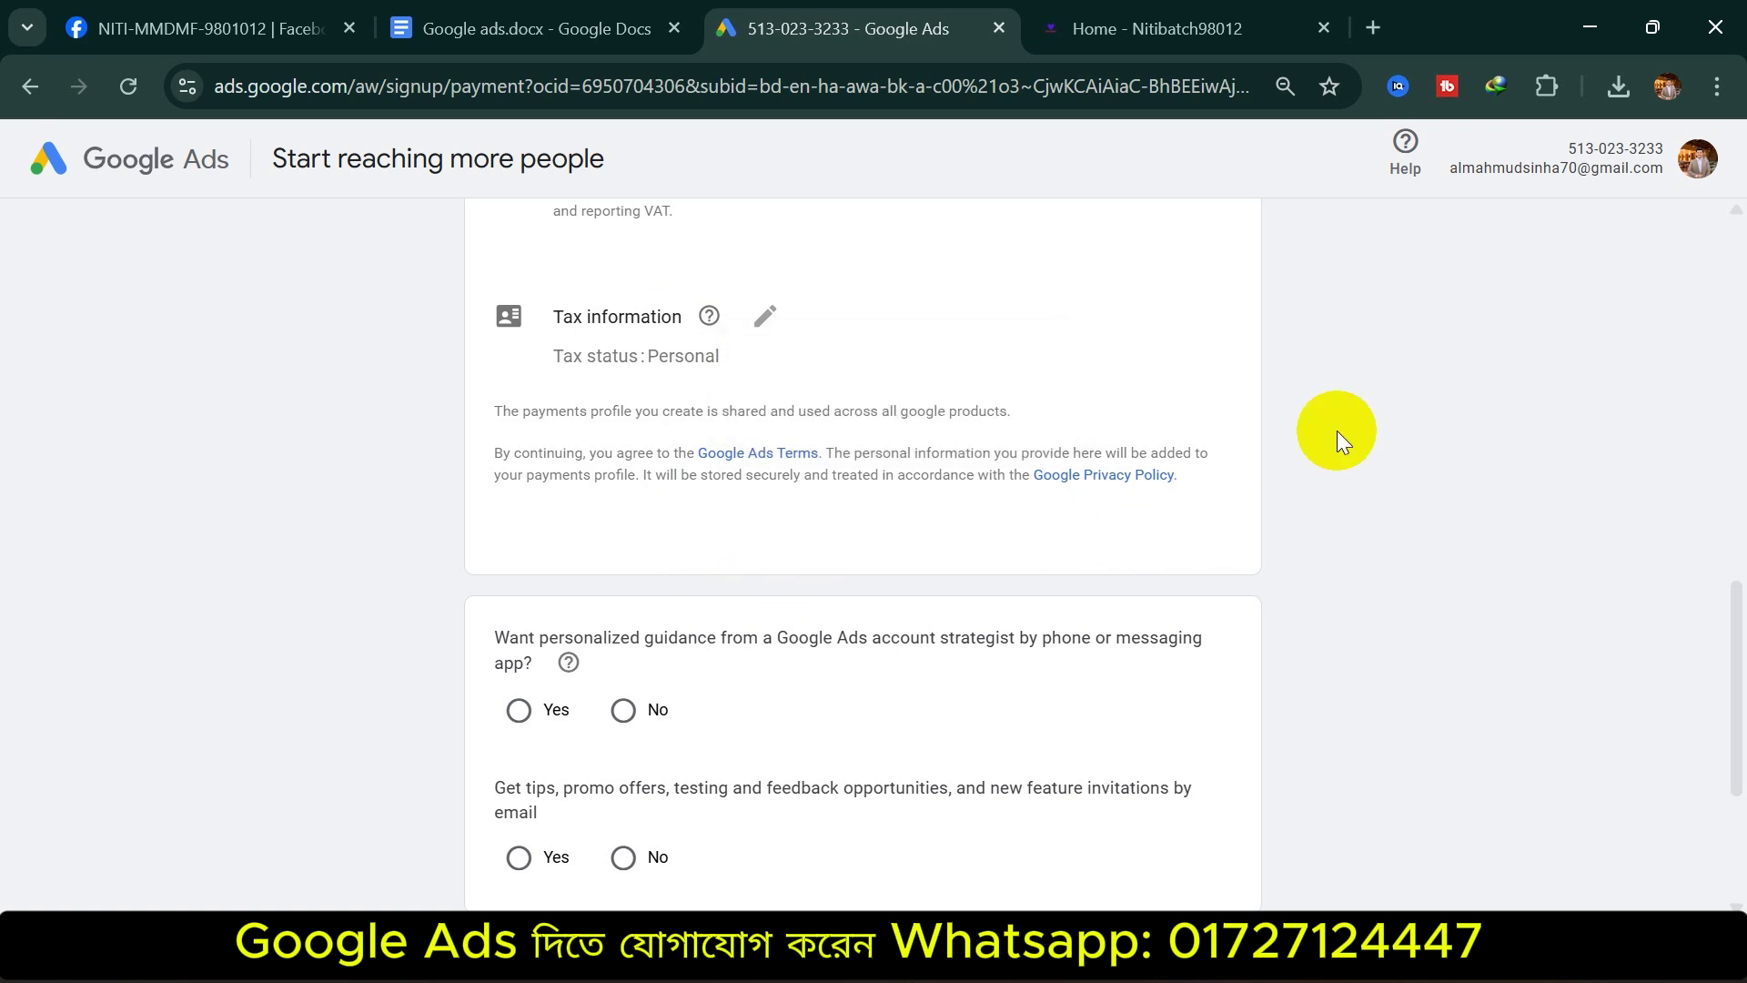
{"action": "scroll", "coordinate": [696, 530], "scroll_direction": "down", "scroll_amount": 3}
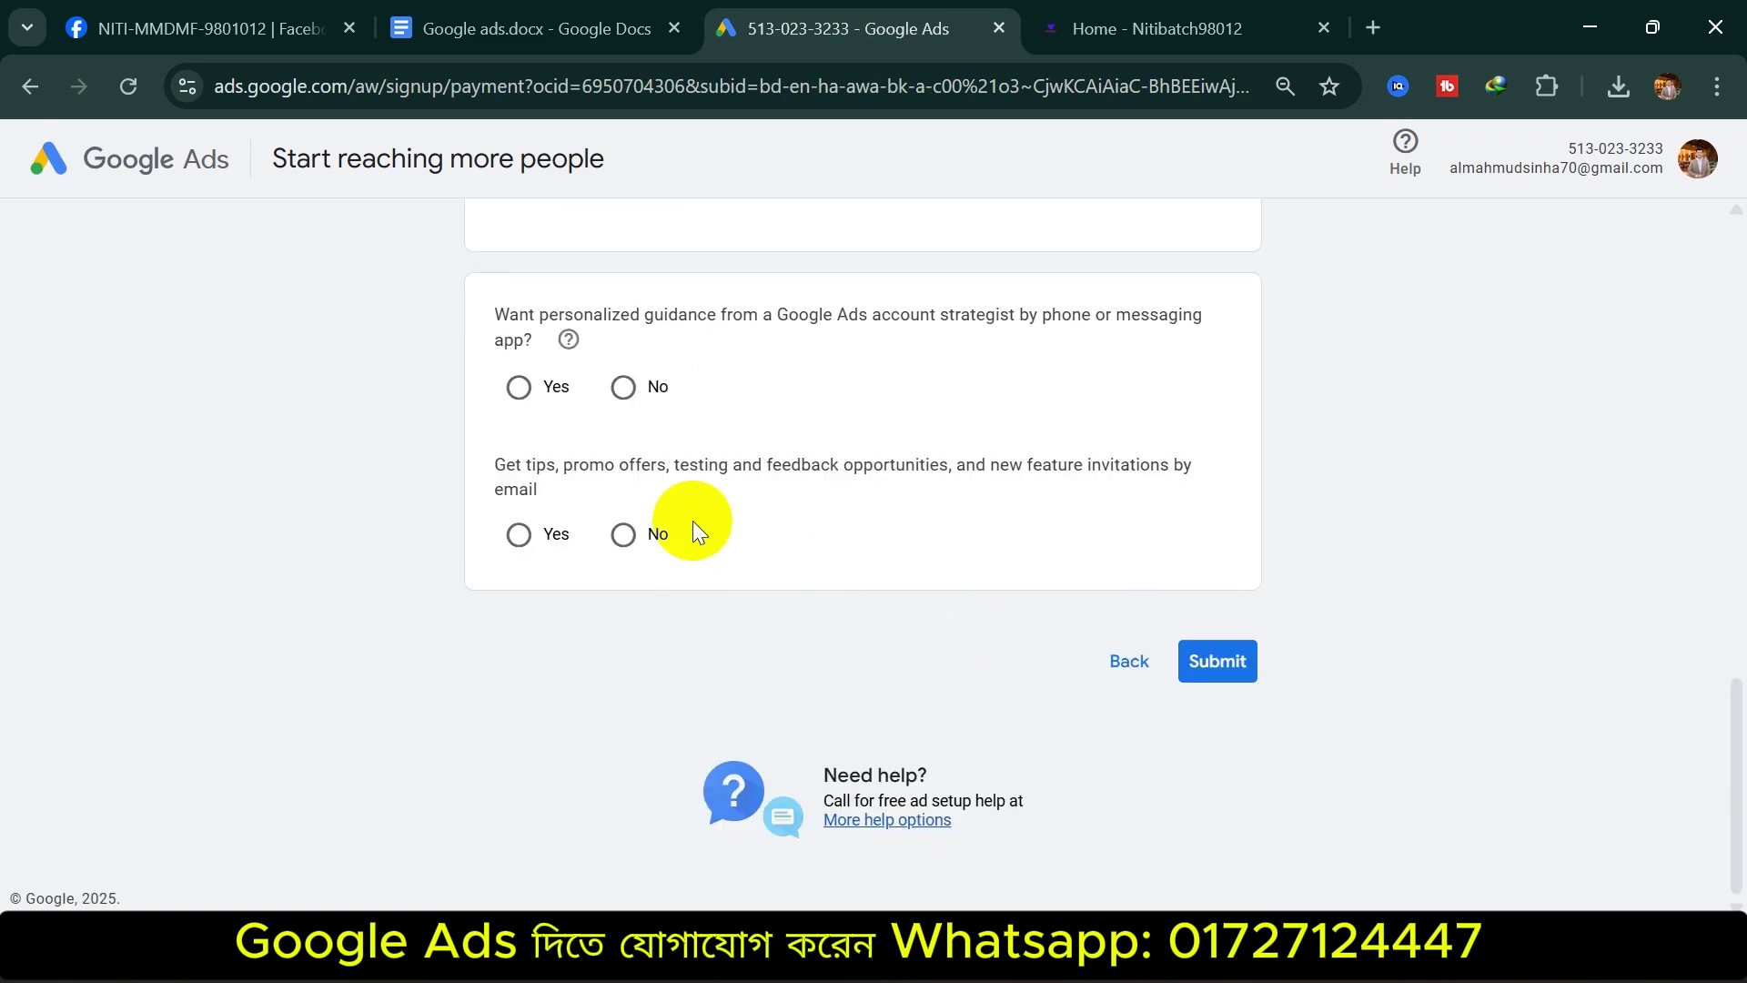
{"action": "left_click", "coordinate": [623, 389]}
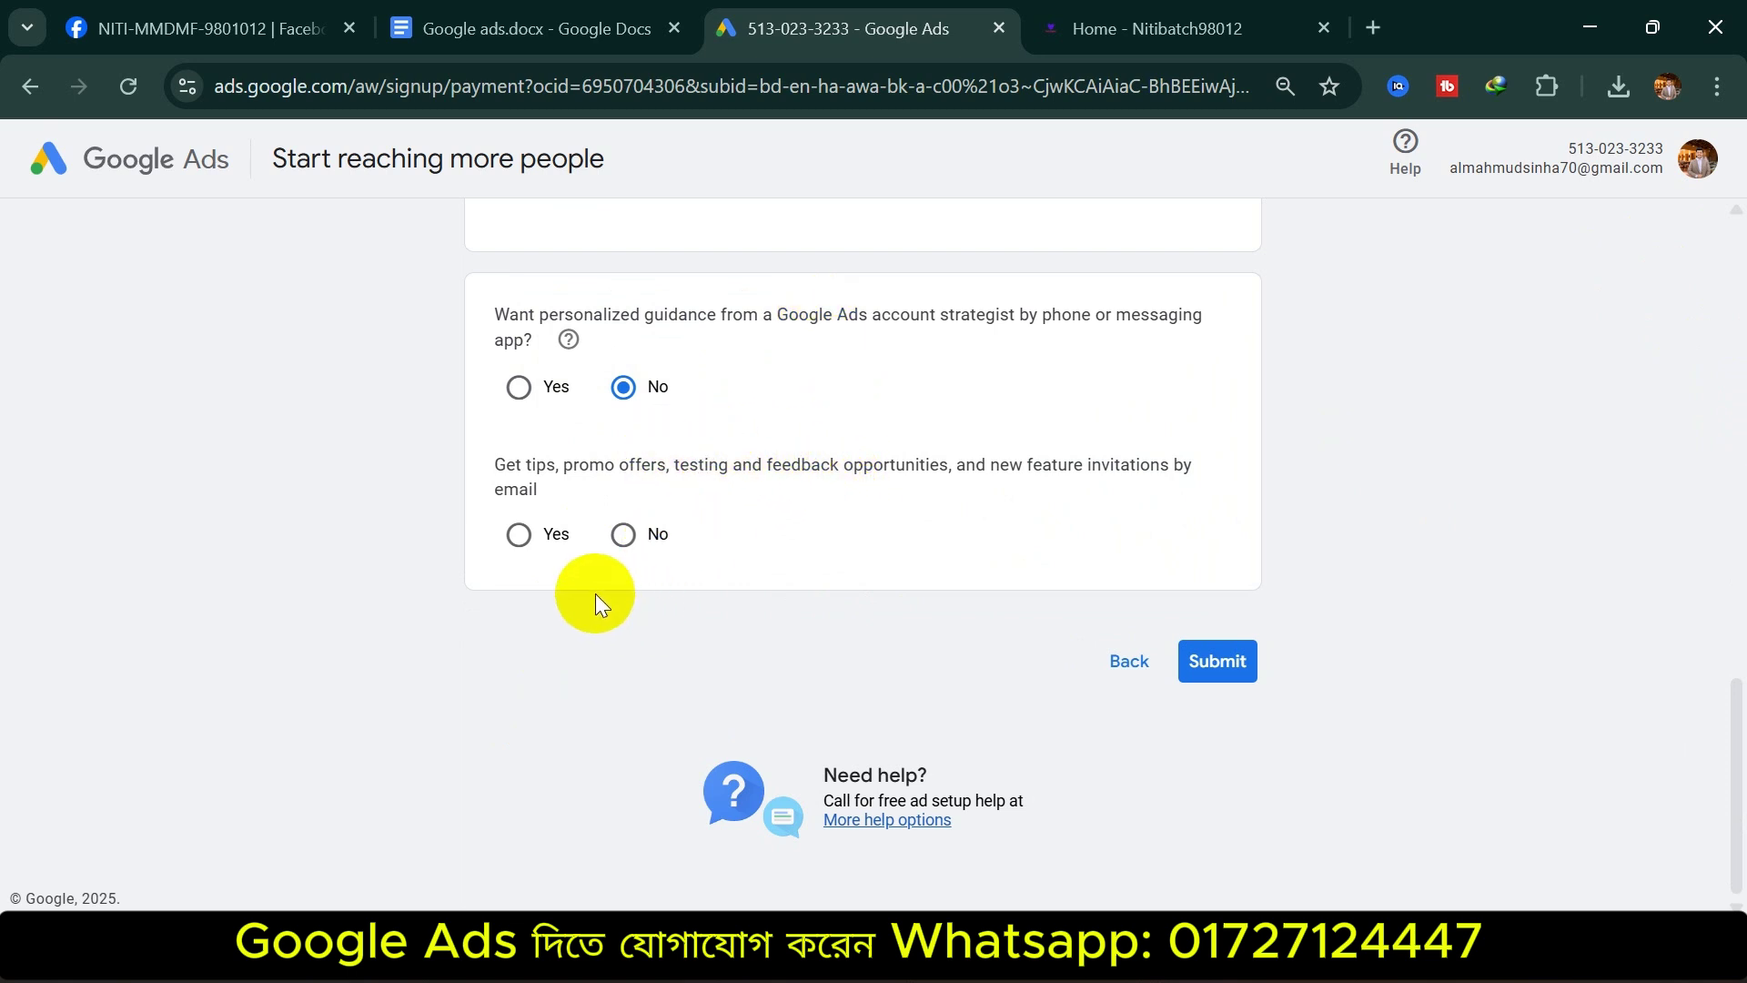
{"action": "left_click", "coordinate": [519, 537]}
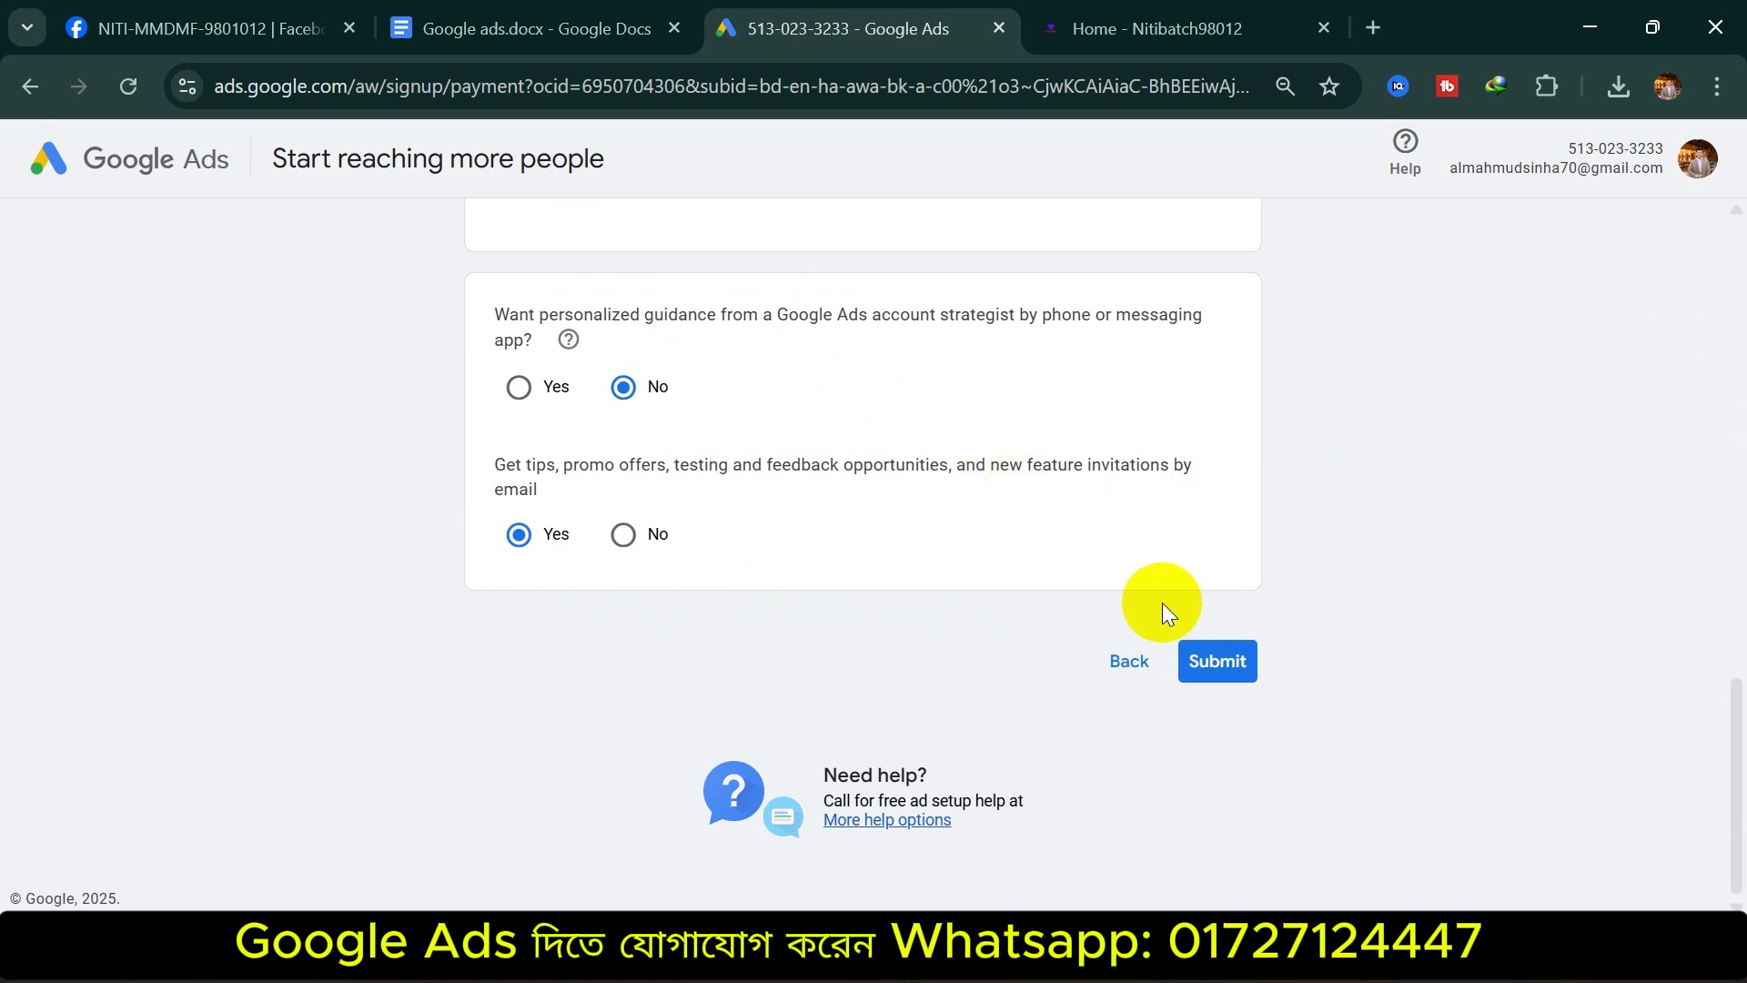
{"action": "left_click", "coordinate": [1218, 661]}
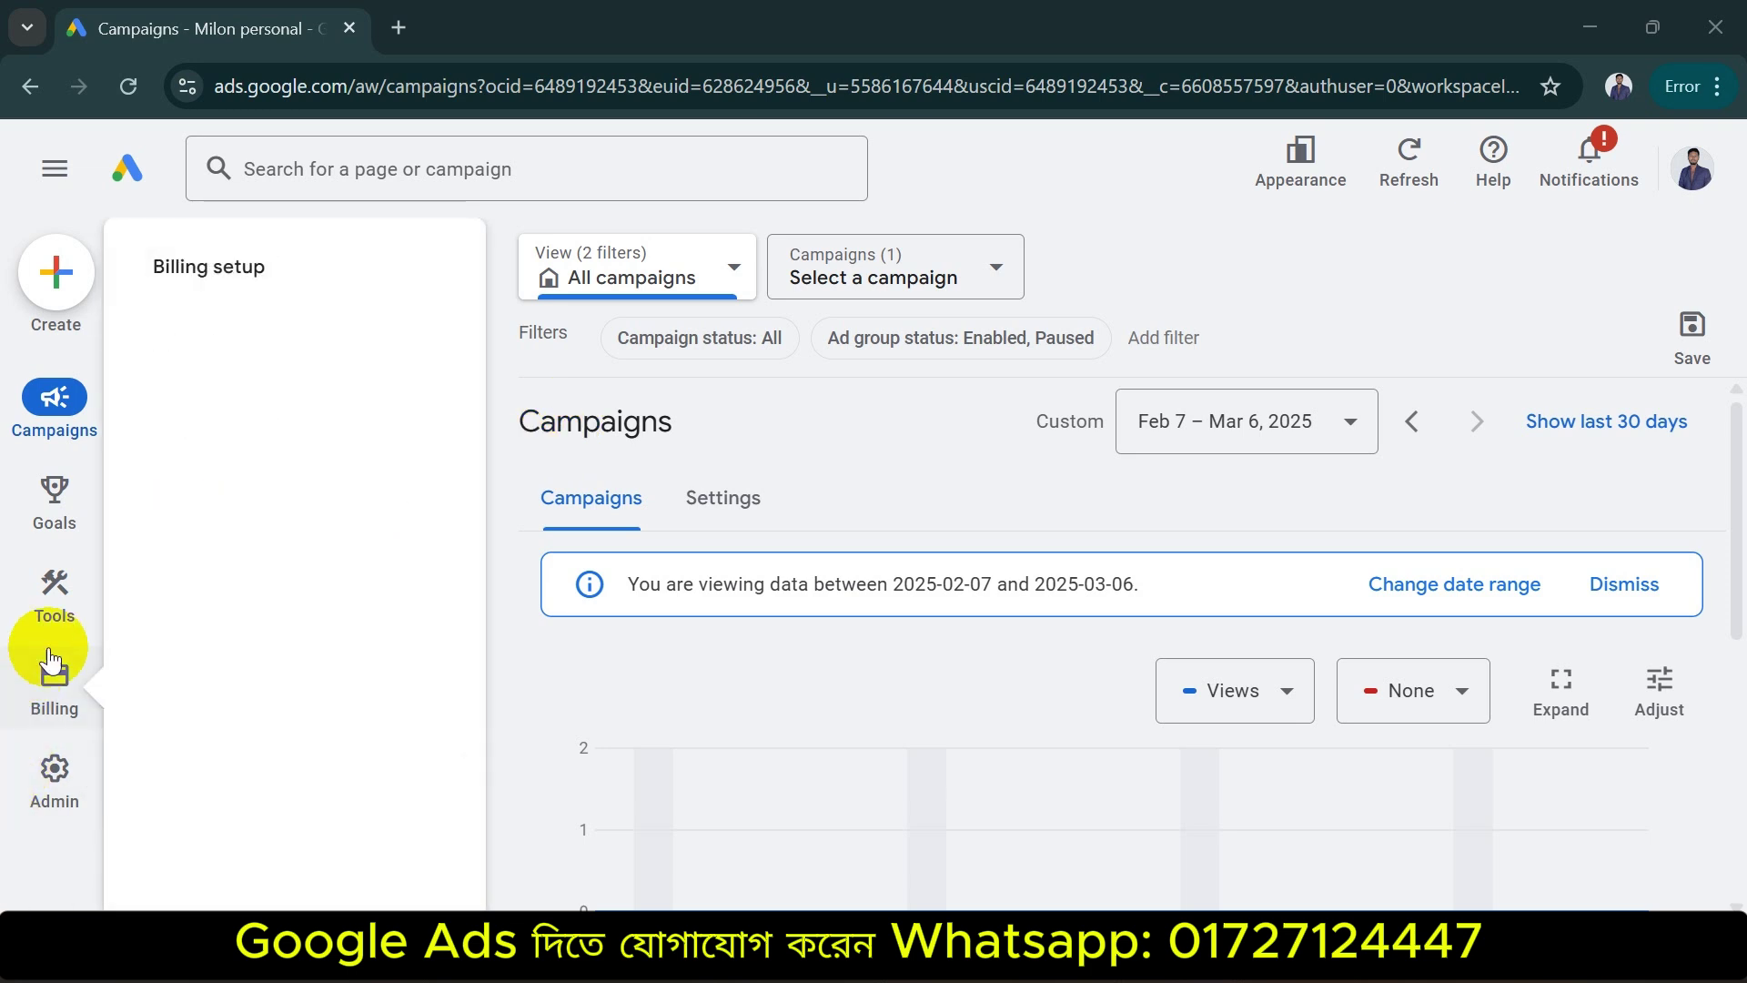
Open Admin Preferences and look over the list of linked Google Ads accounts
{"action": "mouse_move", "coordinate": [23, 746]}
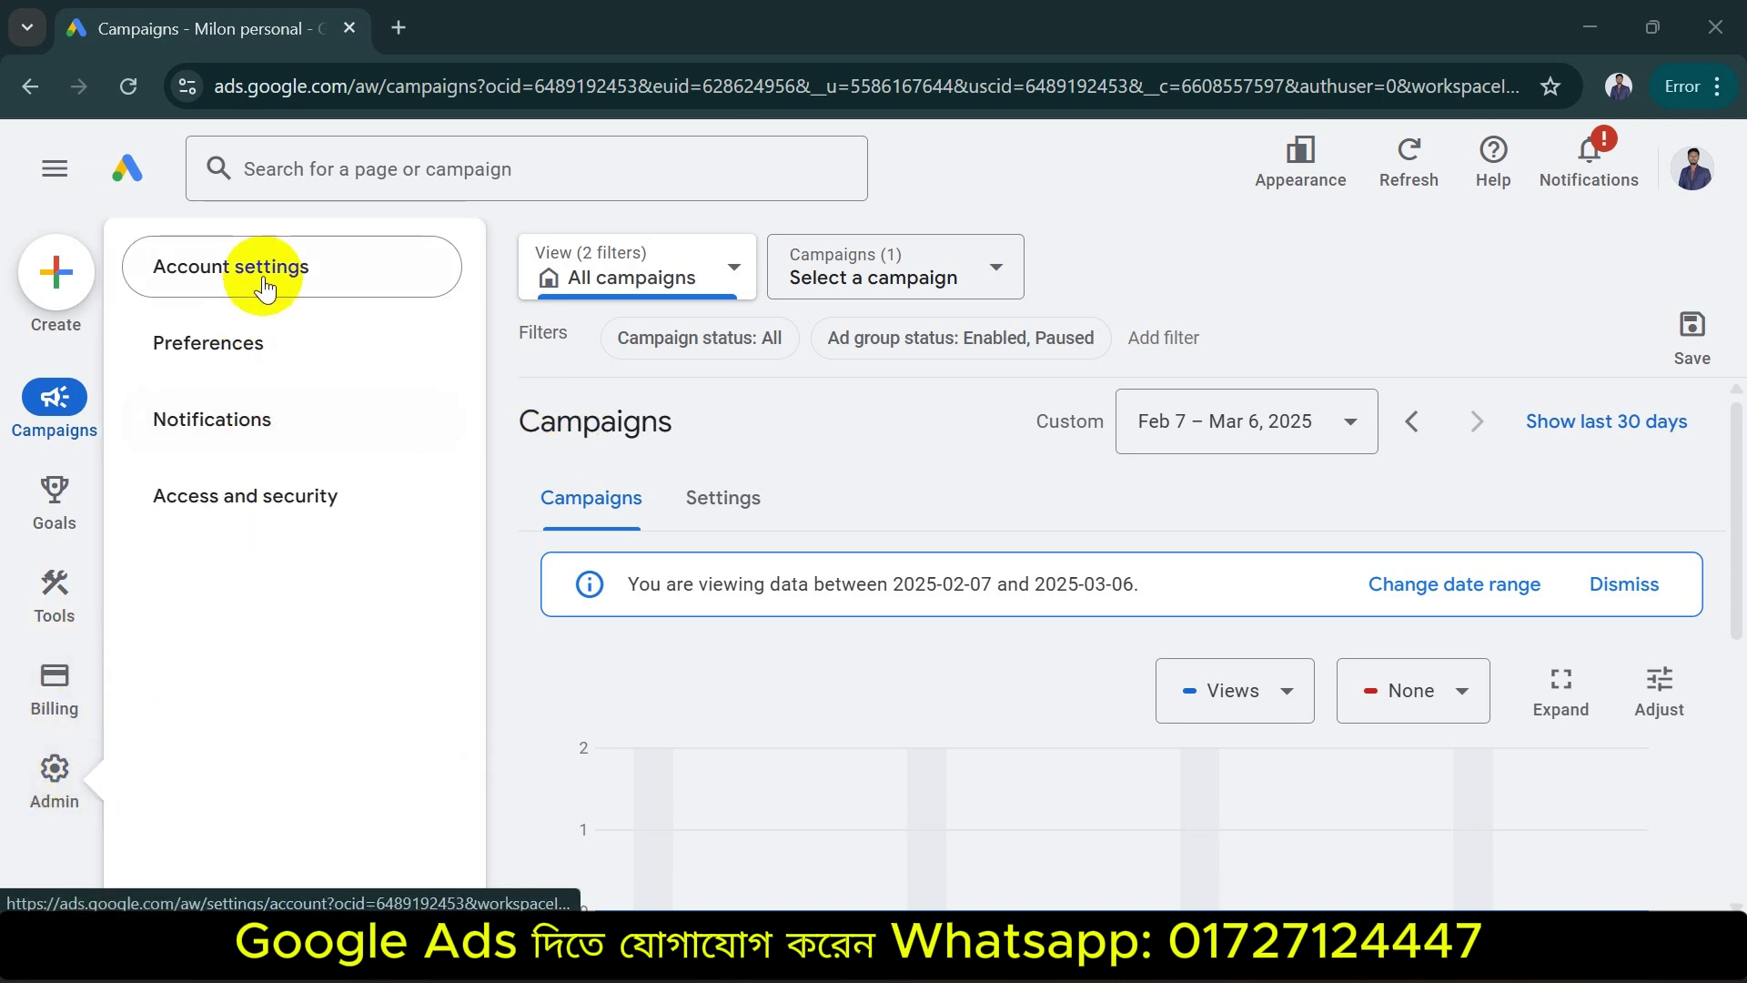
{"action": "left_click", "coordinate": [279, 344]}
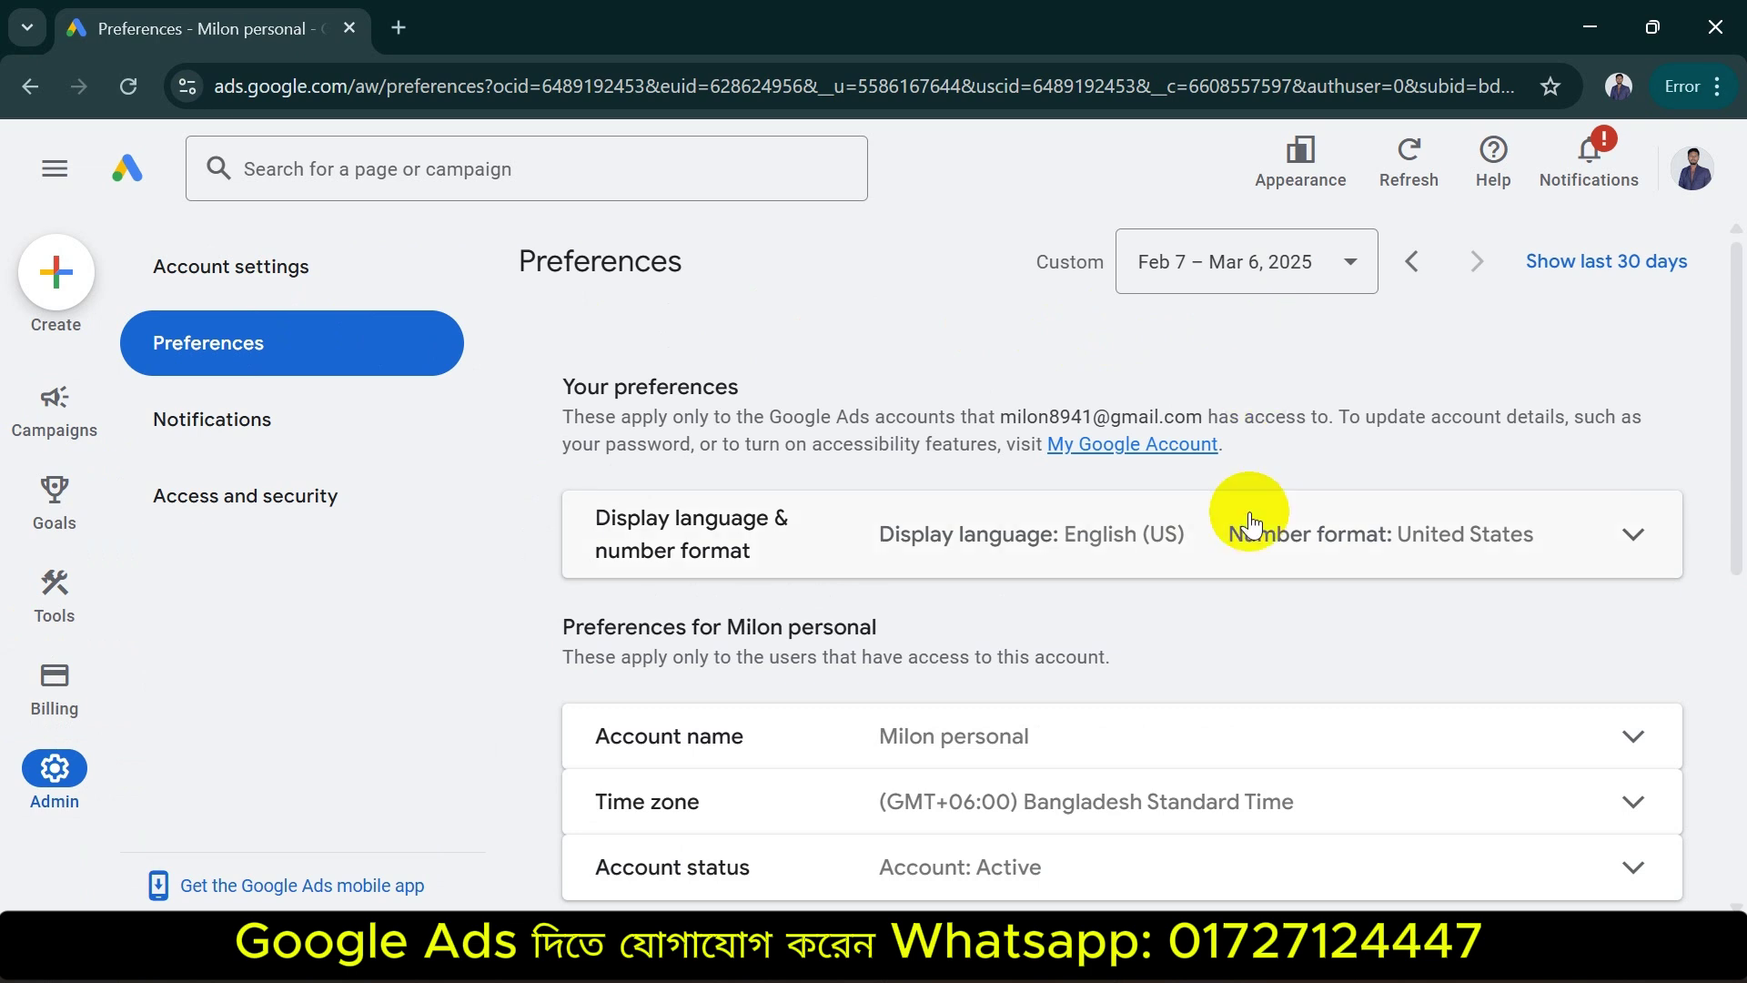
{"action": "scroll", "coordinate": [875, 548], "scroll_direction": "down", "scroll_amount": 4}
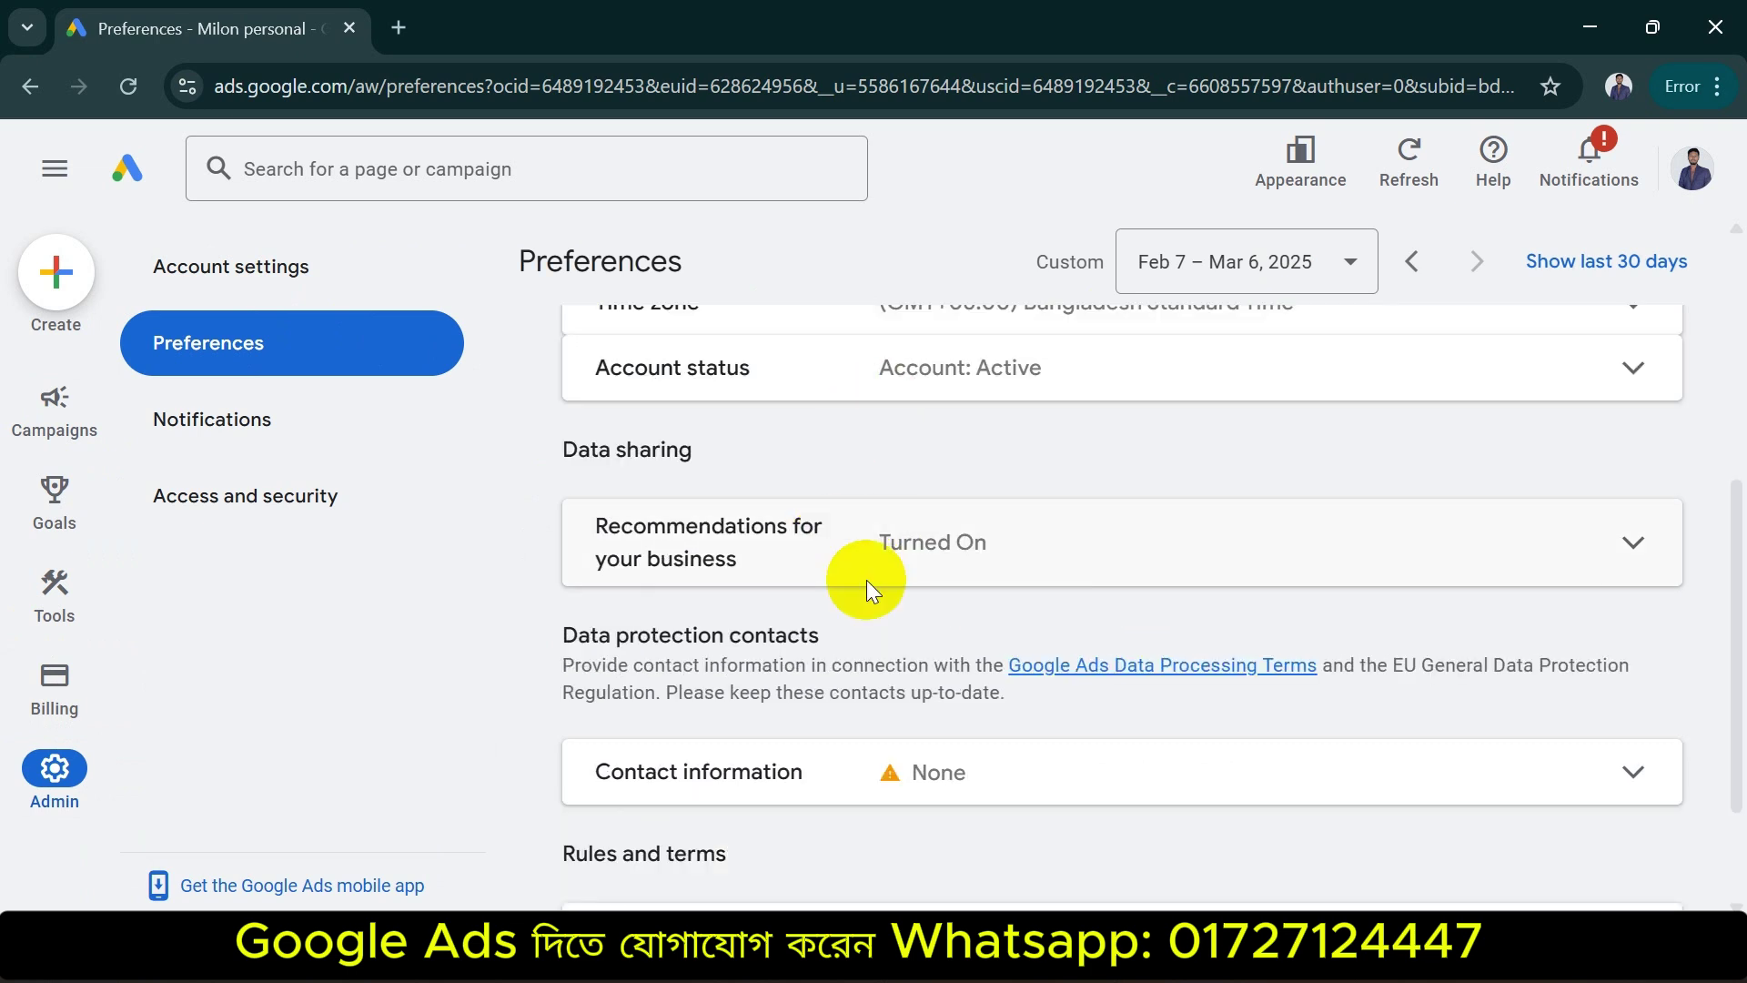
{"action": "scroll", "coordinate": [866, 581], "scroll_direction": "up", "scroll_amount": 4}
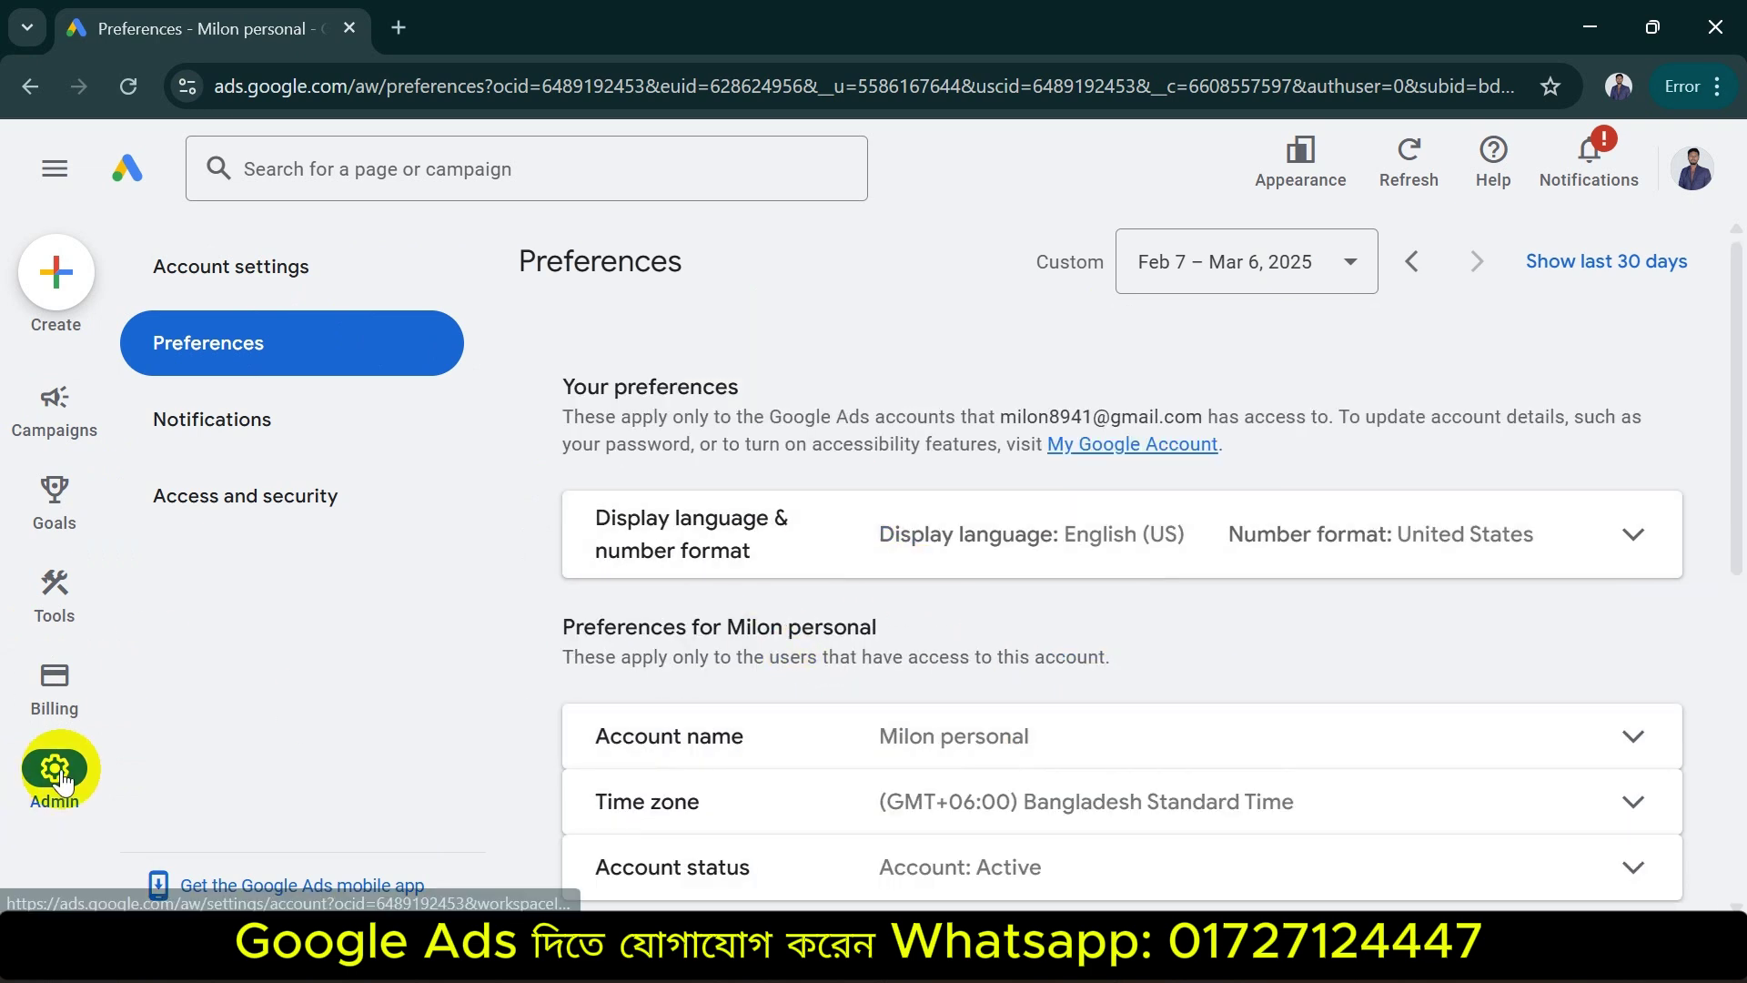
{"action": "mouse_move", "coordinate": [55, 690]}
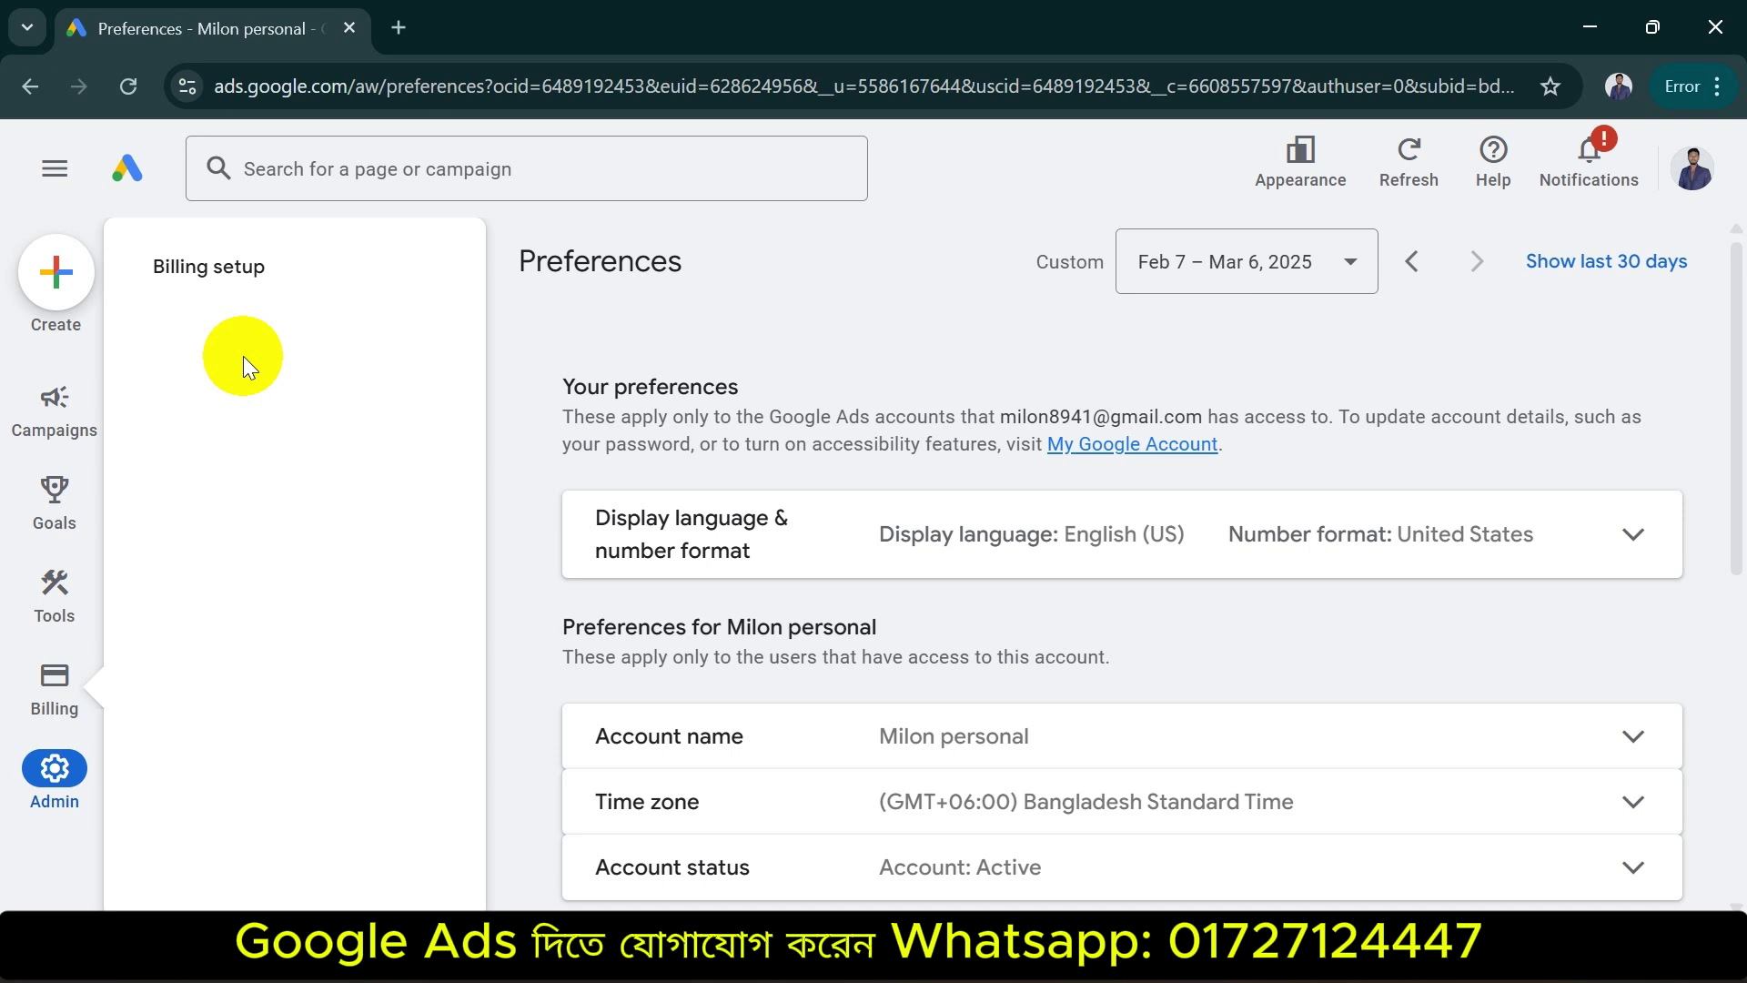
{"action": "left_click", "coordinate": [1689, 170]}
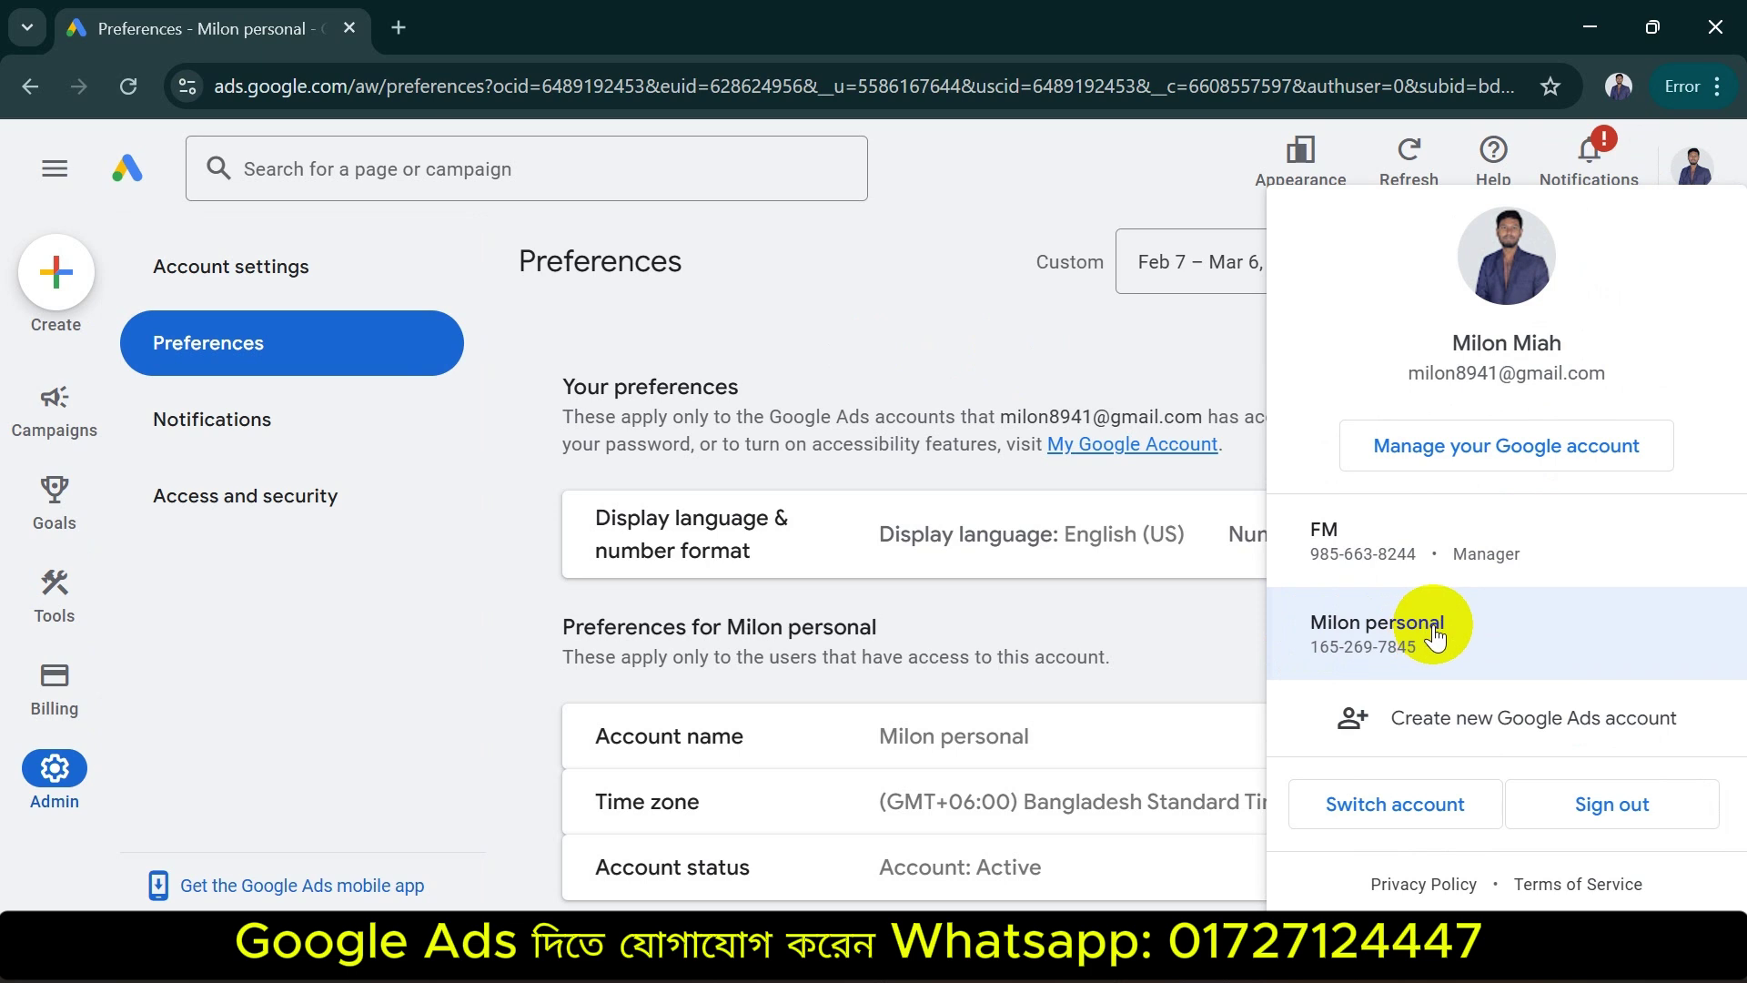
{"action": "left_click", "coordinate": [433, 609]}
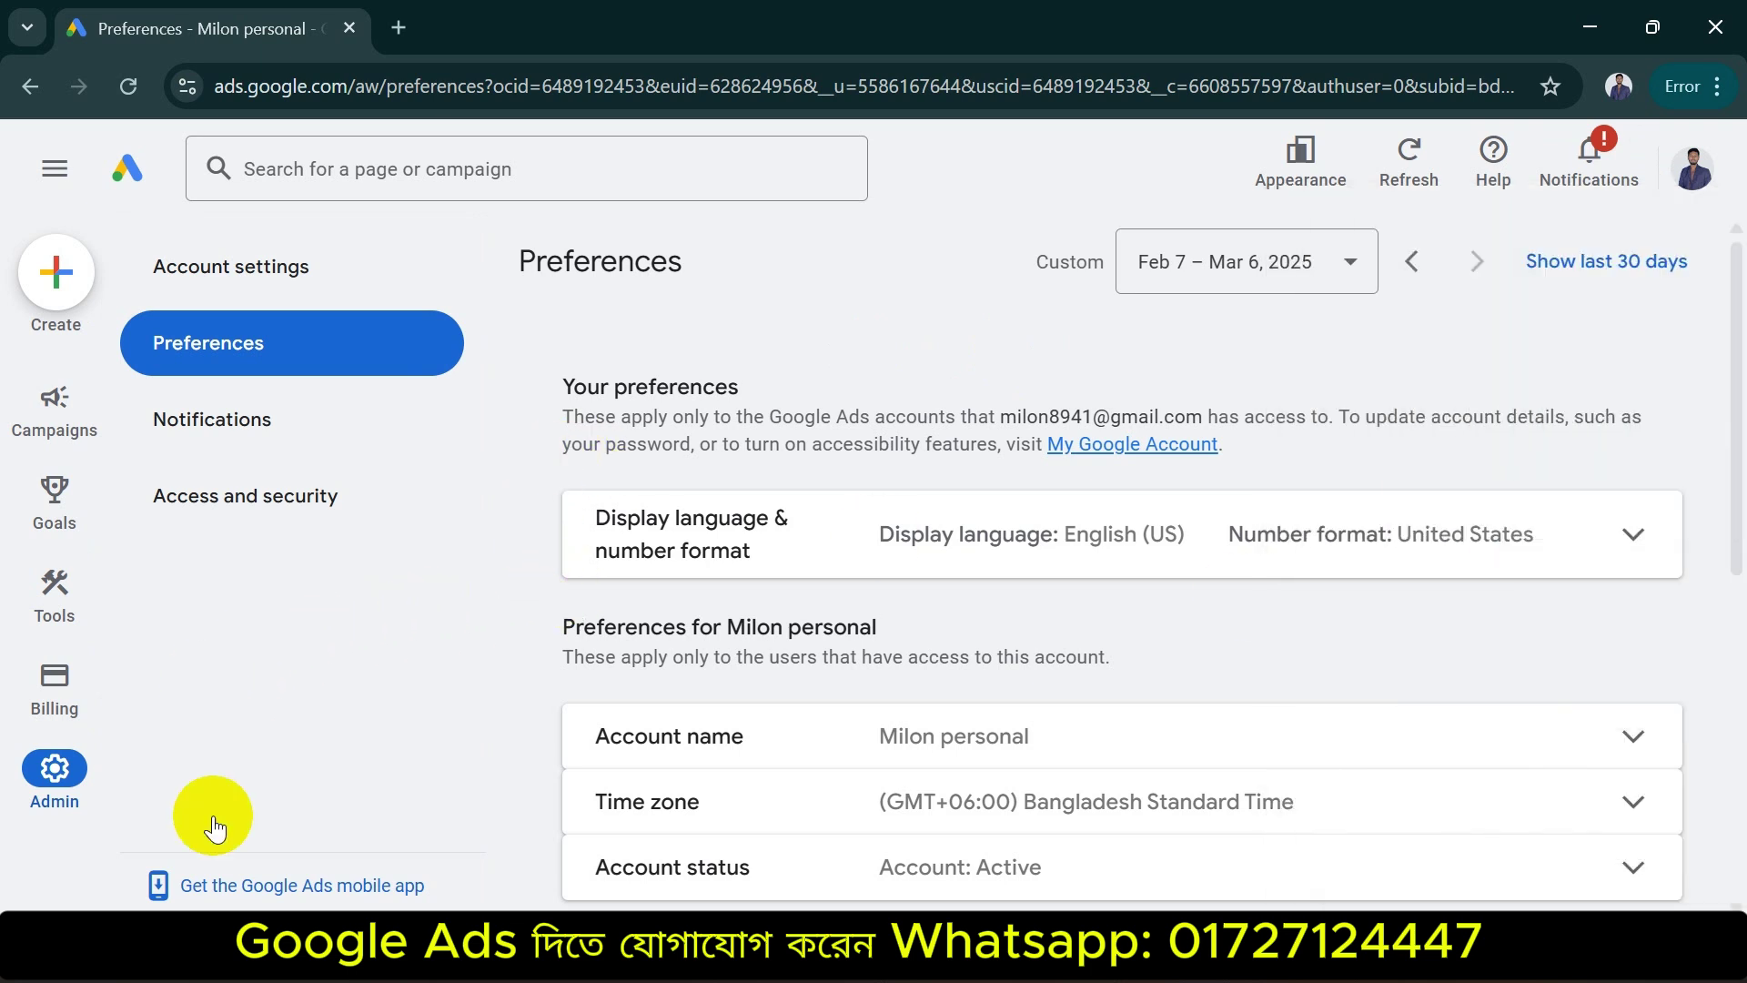
Expand the Account name setting for editing, showing its Cancel and Save buttons
{"action": "left_click", "coordinate": [999, 742]}
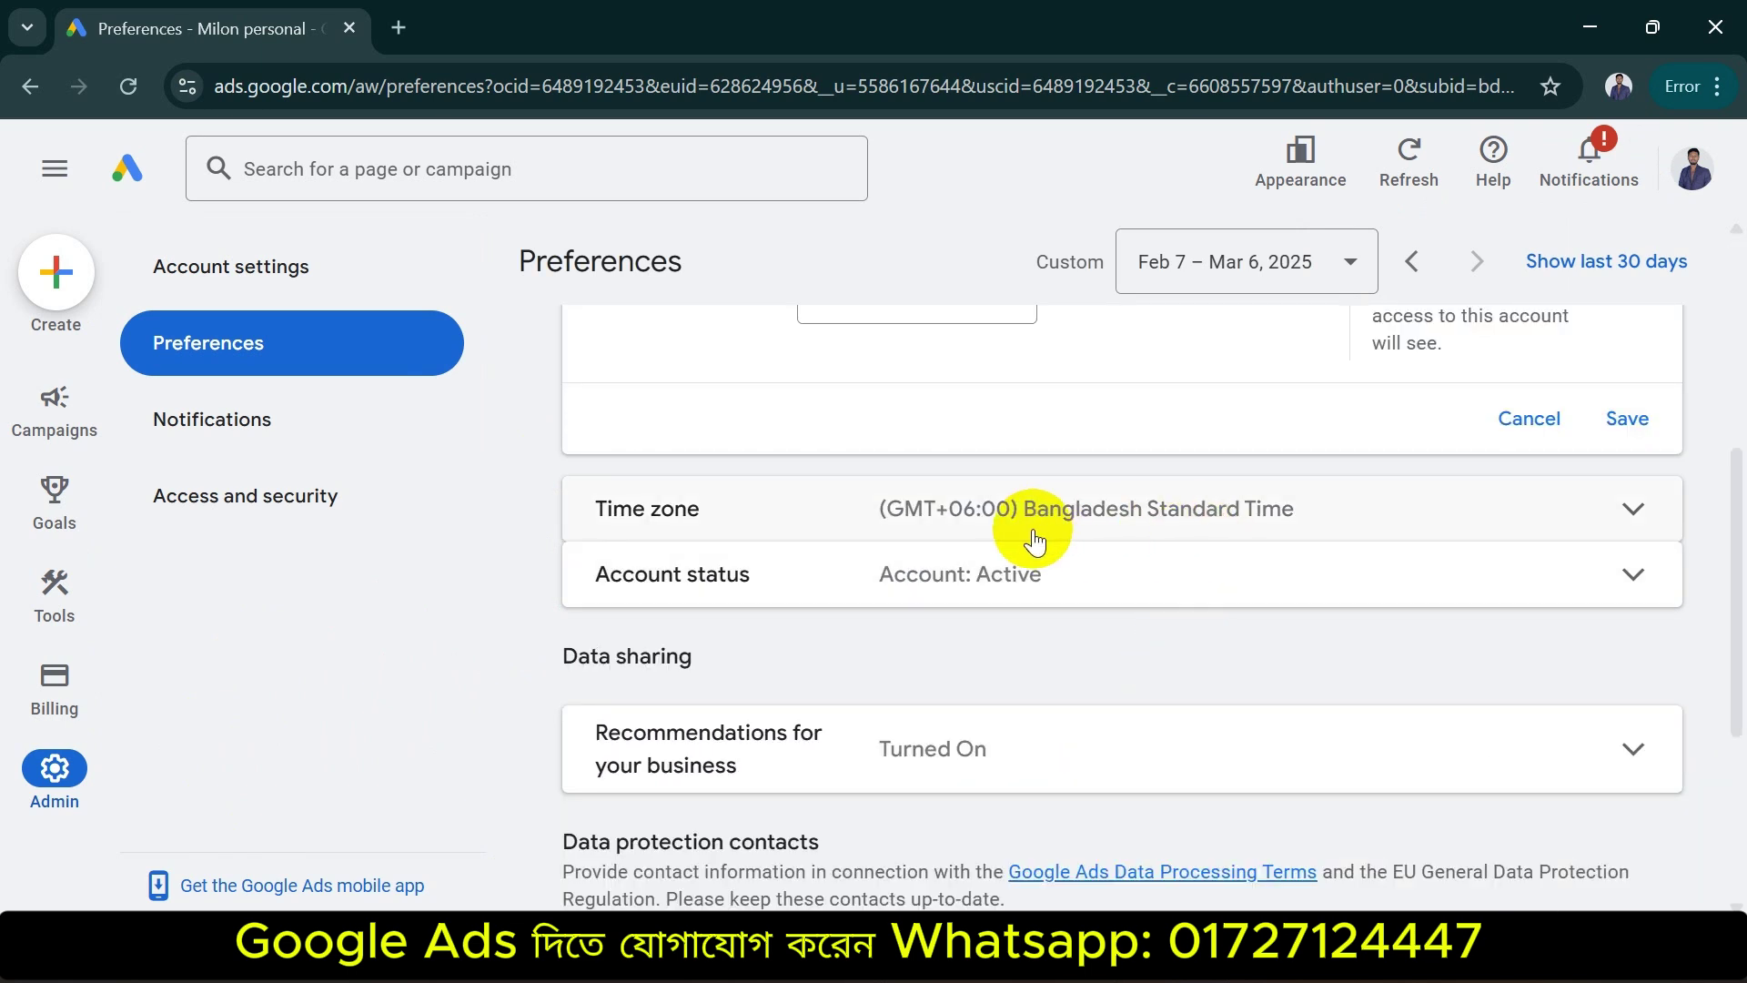
{"action": "scroll", "coordinate": [1026, 510], "scroll_direction": "up", "scroll_amount": 5}
{"action": "left_click_drag", "start_coordinate": [936, 785], "coordinate": [810, 805]}
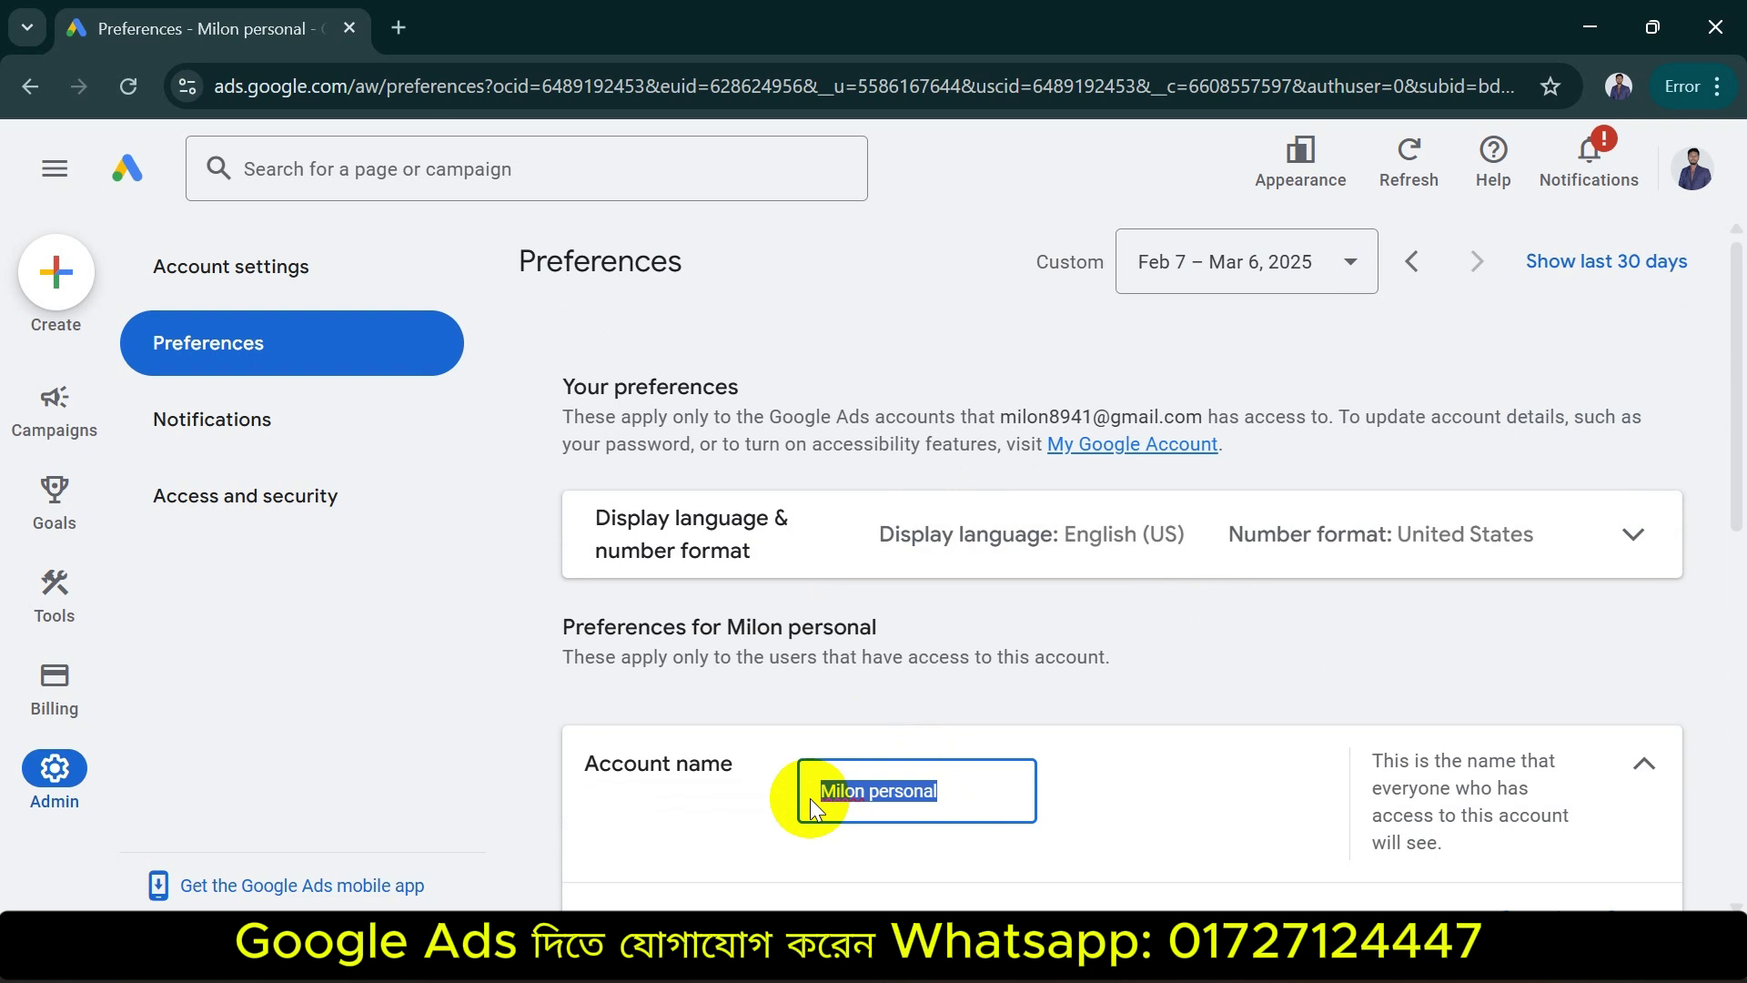
{"action": "left_click", "coordinate": [504, 430]}
{"action": "left_click_drag", "start_coordinate": [1734, 397], "coordinate": [1738, 480]}
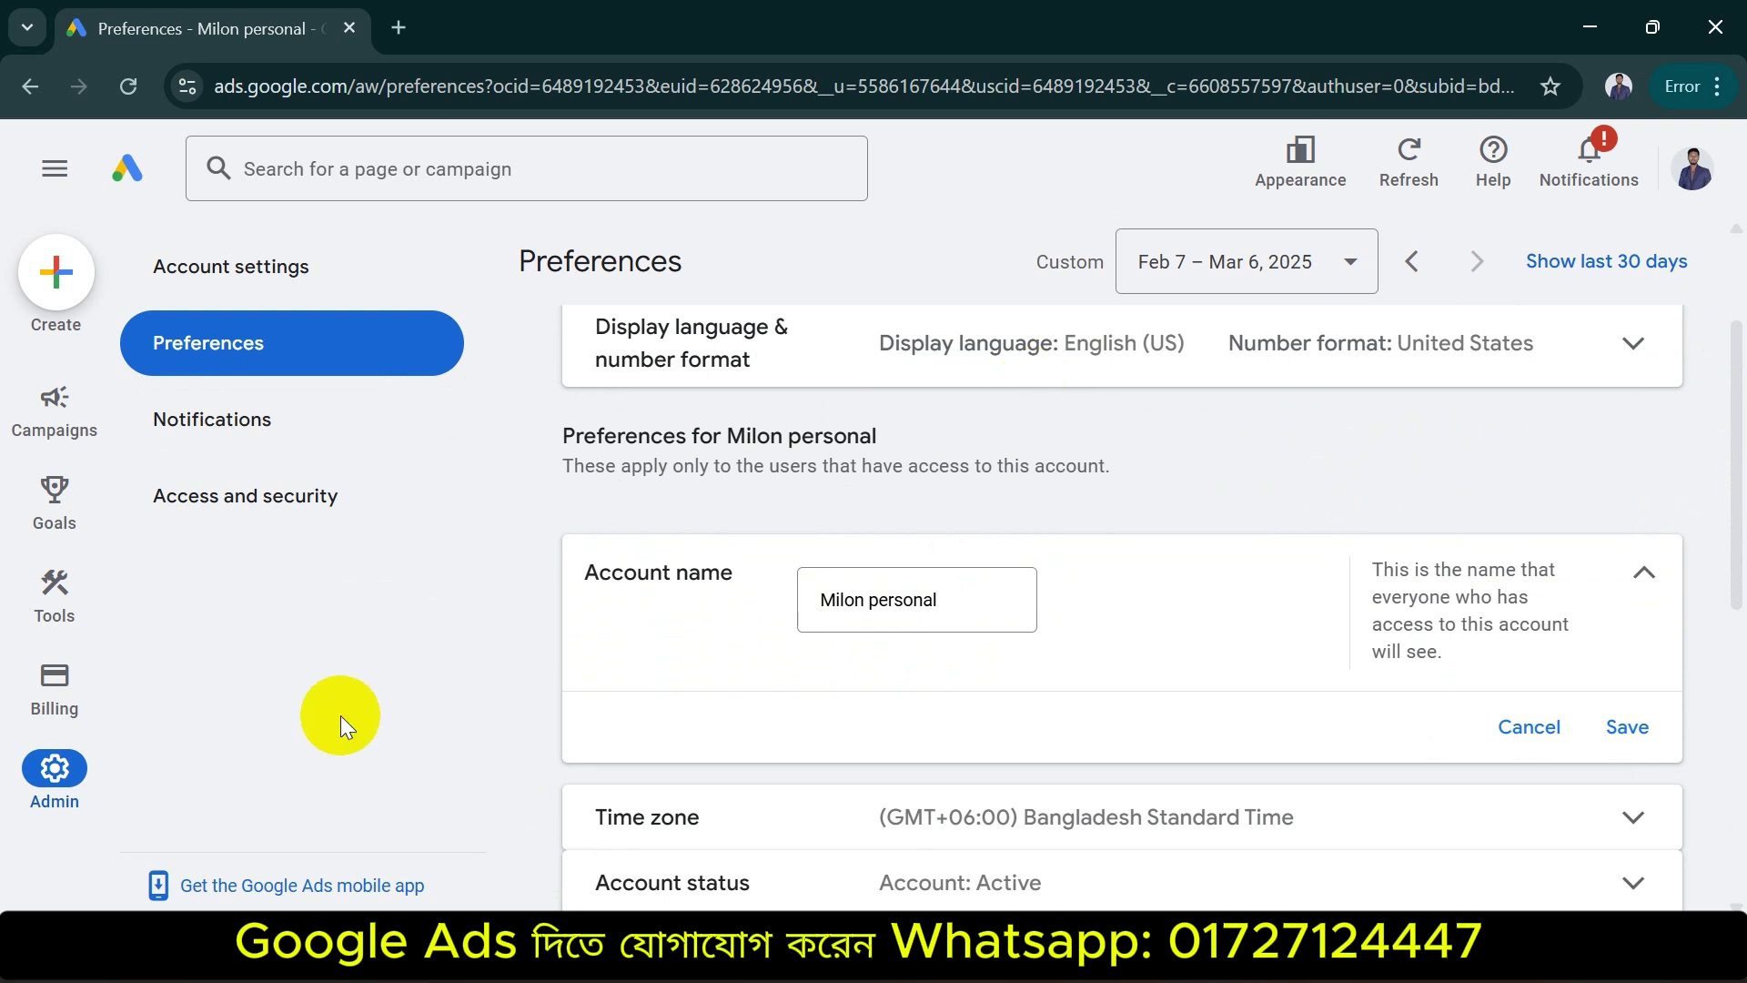
{"action": "mouse_move", "coordinate": [82, 823]}
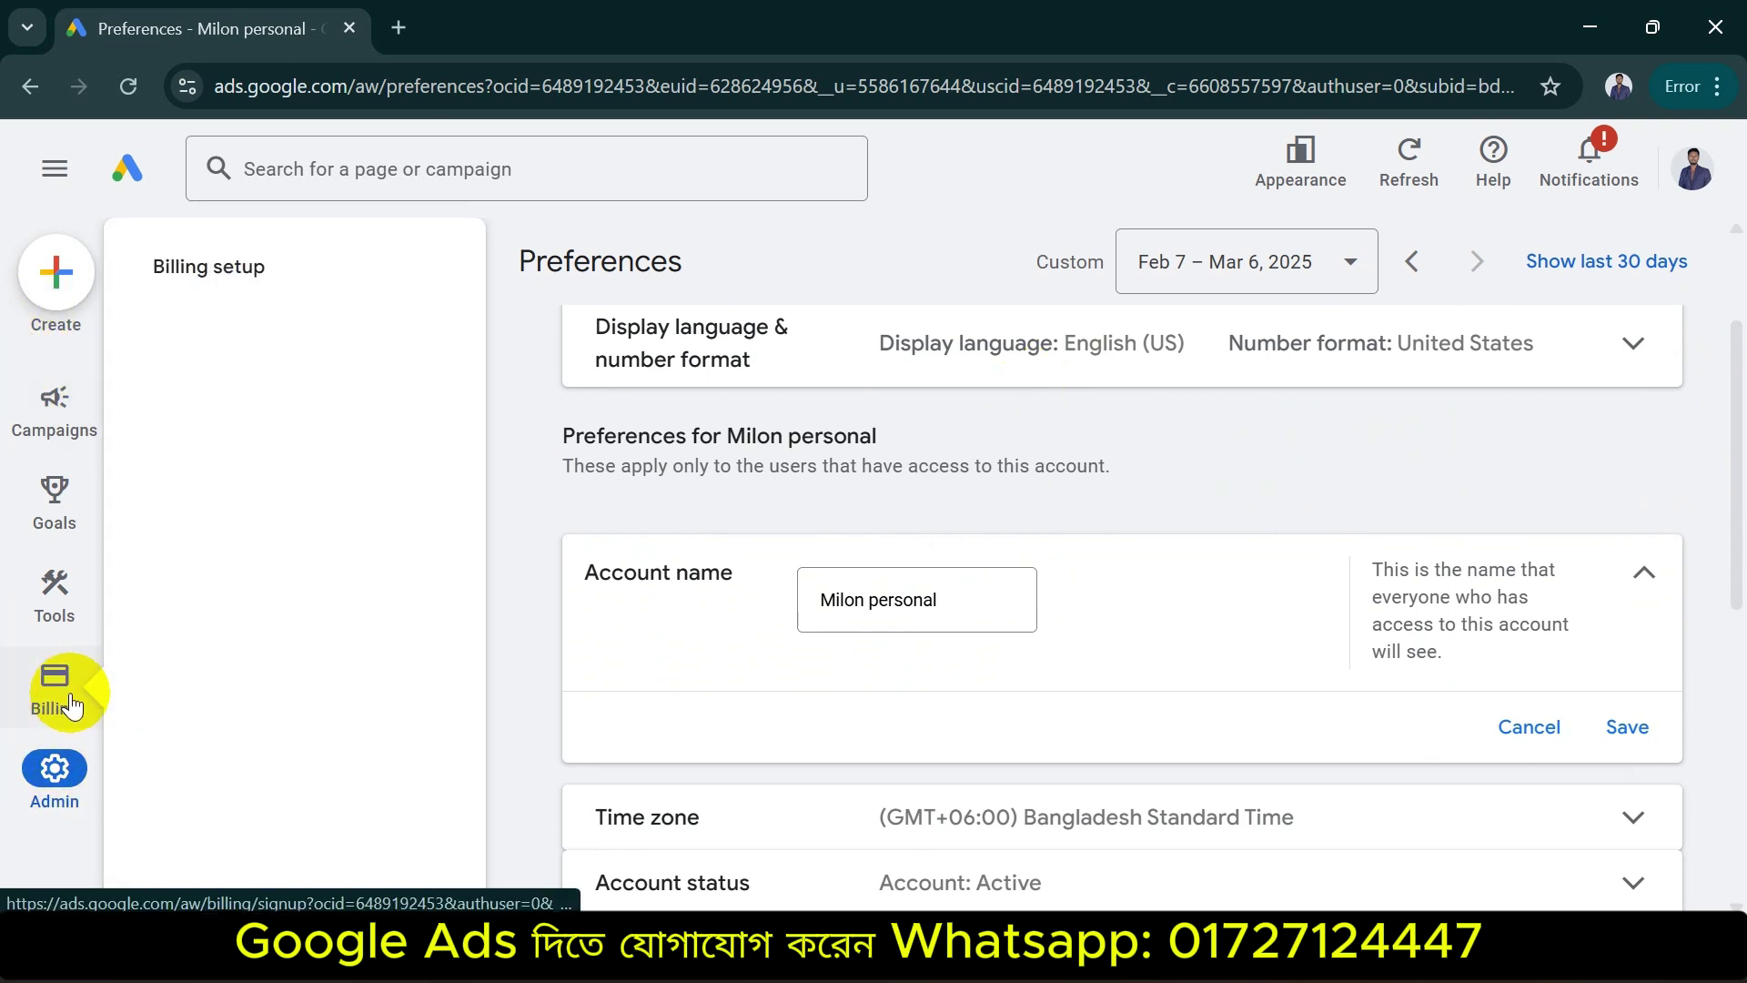
Review the Billing Payments Setup form, then go back to the Campaigns overview
{"action": "left_click", "coordinate": [69, 701]}
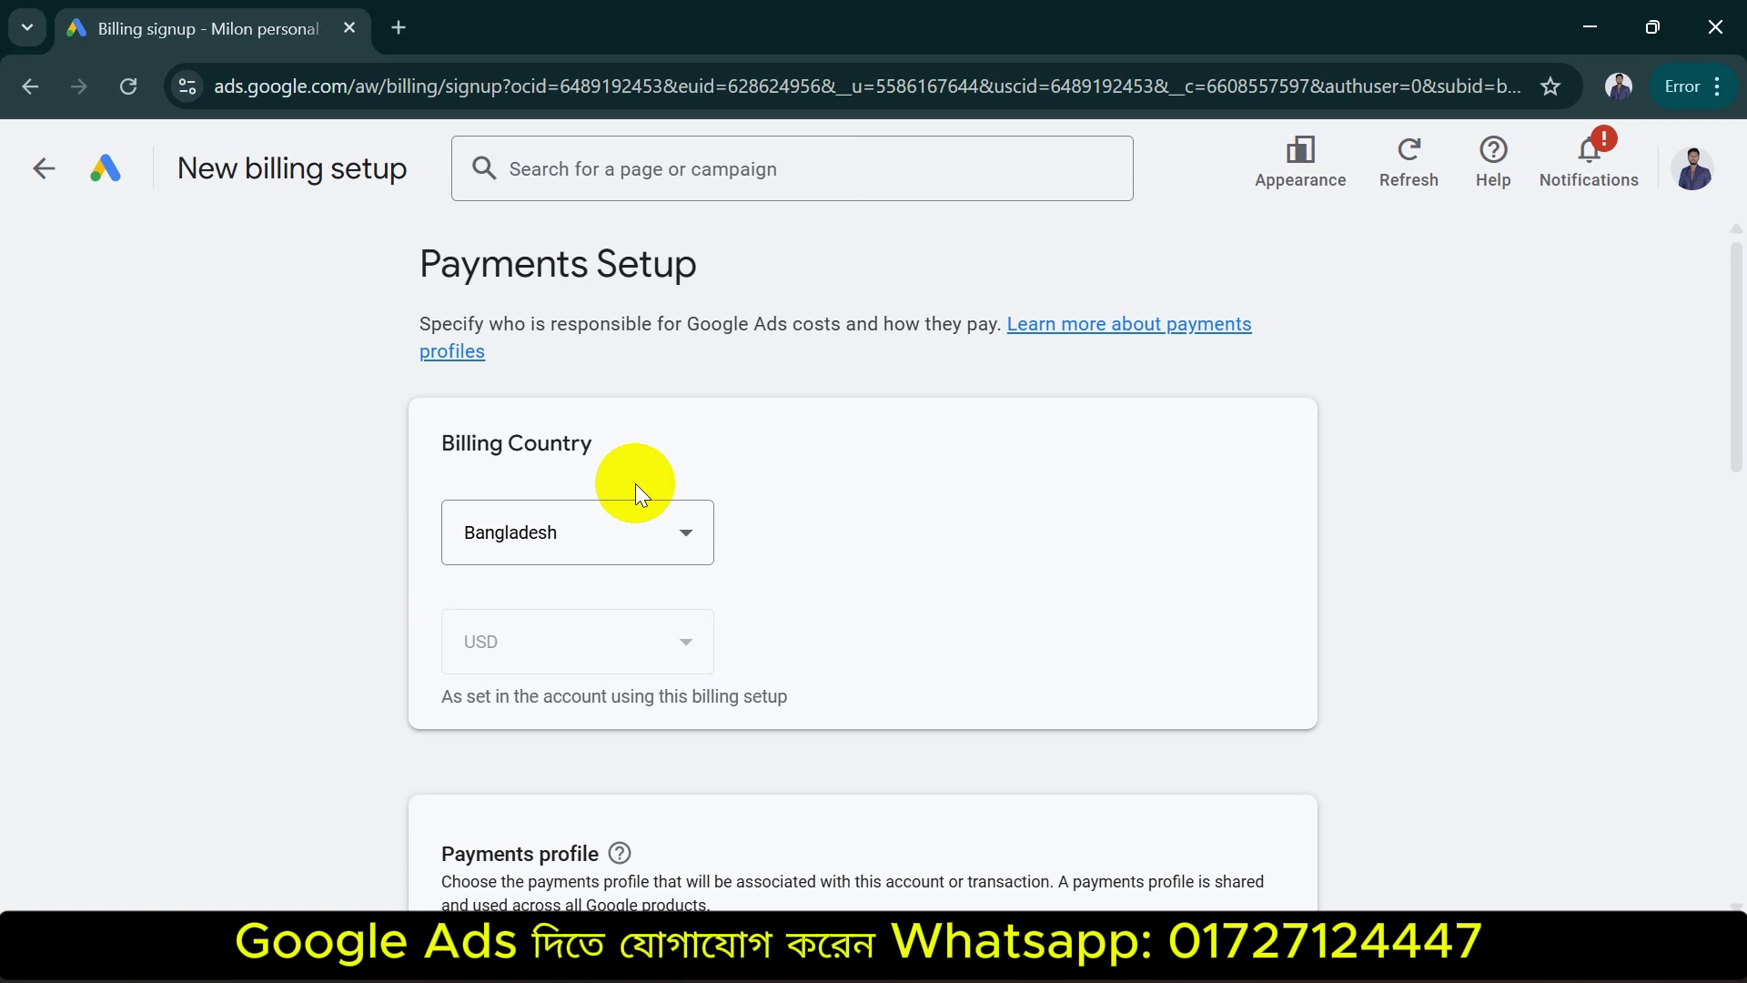
{"action": "scroll", "coordinate": [635, 483], "scroll_direction": "down", "scroll_amount": 5}
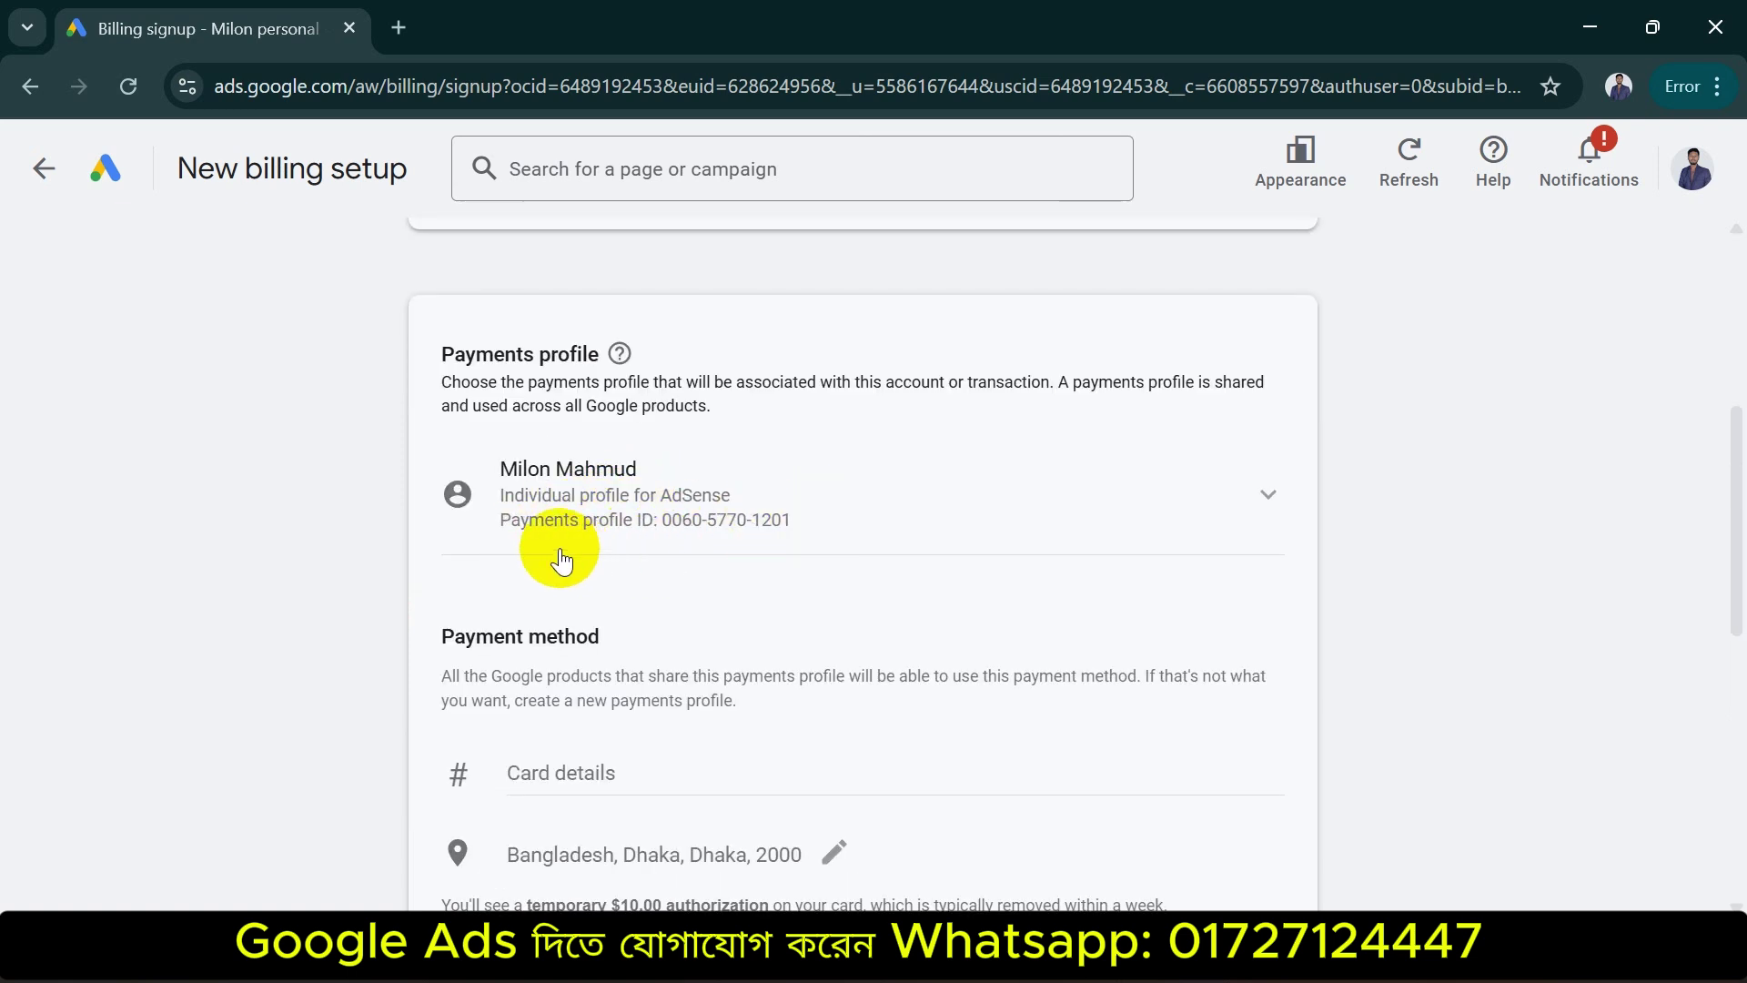
{"action": "scroll", "coordinate": [700, 728], "scroll_direction": "down", "scroll_amount": 7}
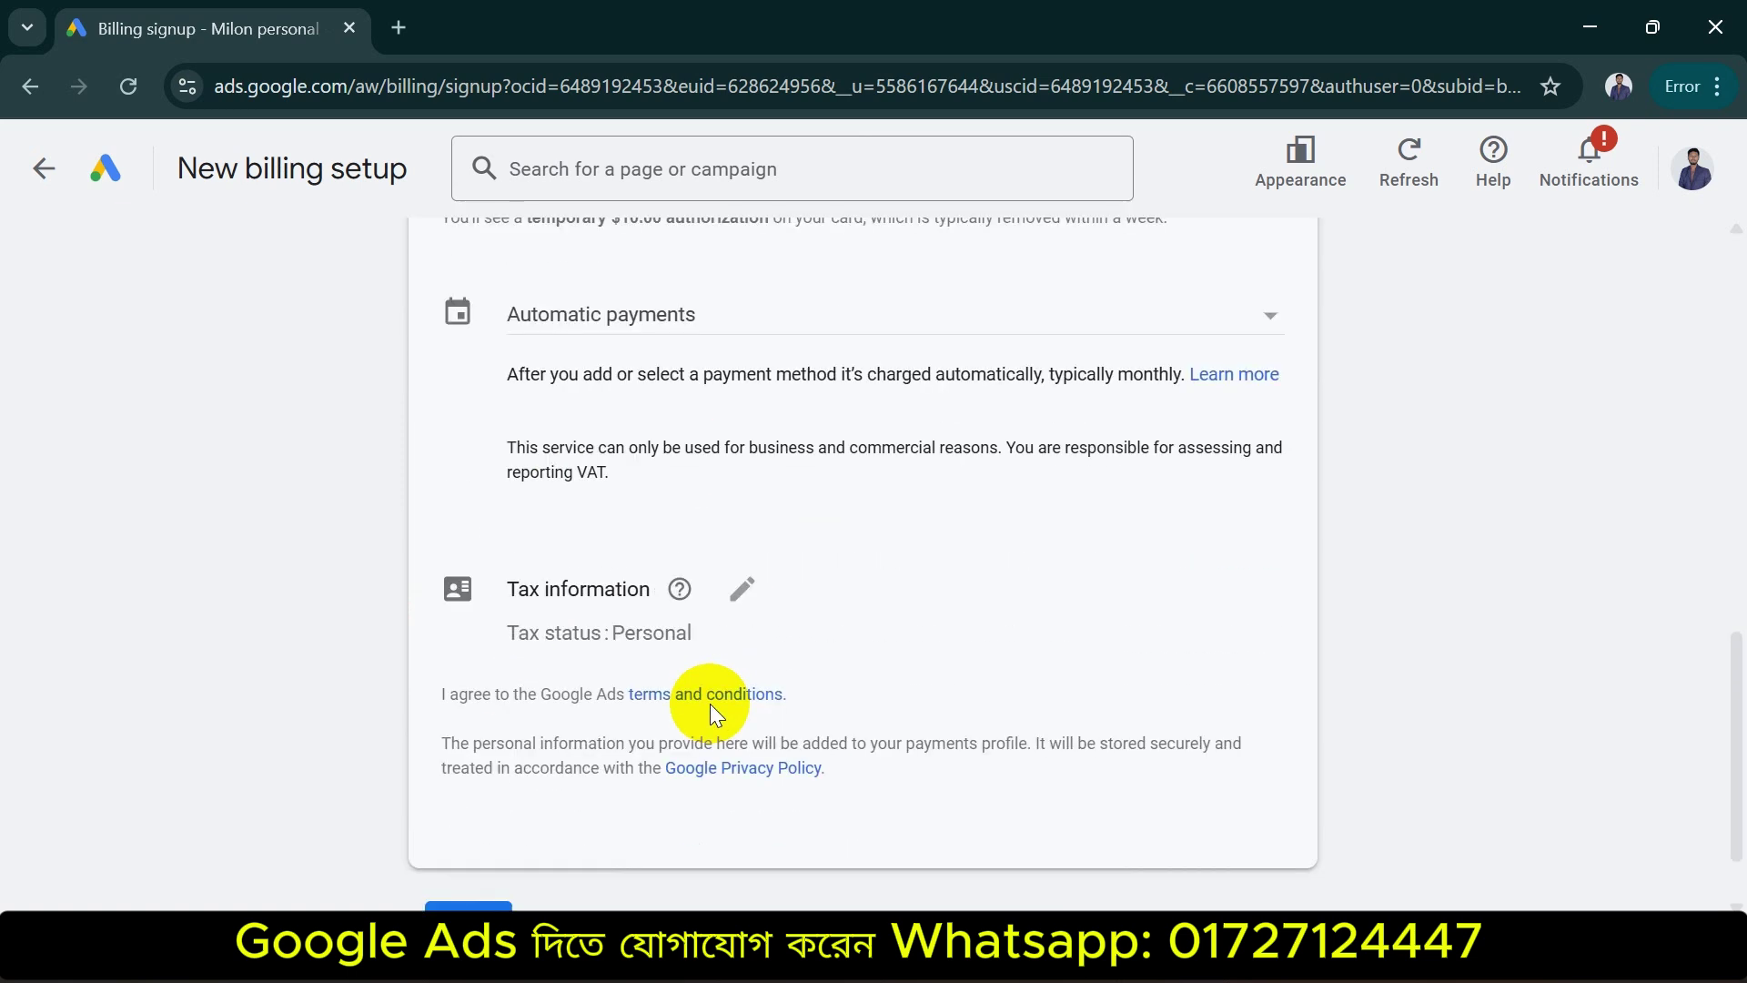
{"action": "scroll", "coordinate": [710, 710], "scroll_direction": "up", "scroll_amount": 4}
{"action": "scroll", "coordinate": [709, 710], "scroll_direction": "up", "scroll_amount": 8}
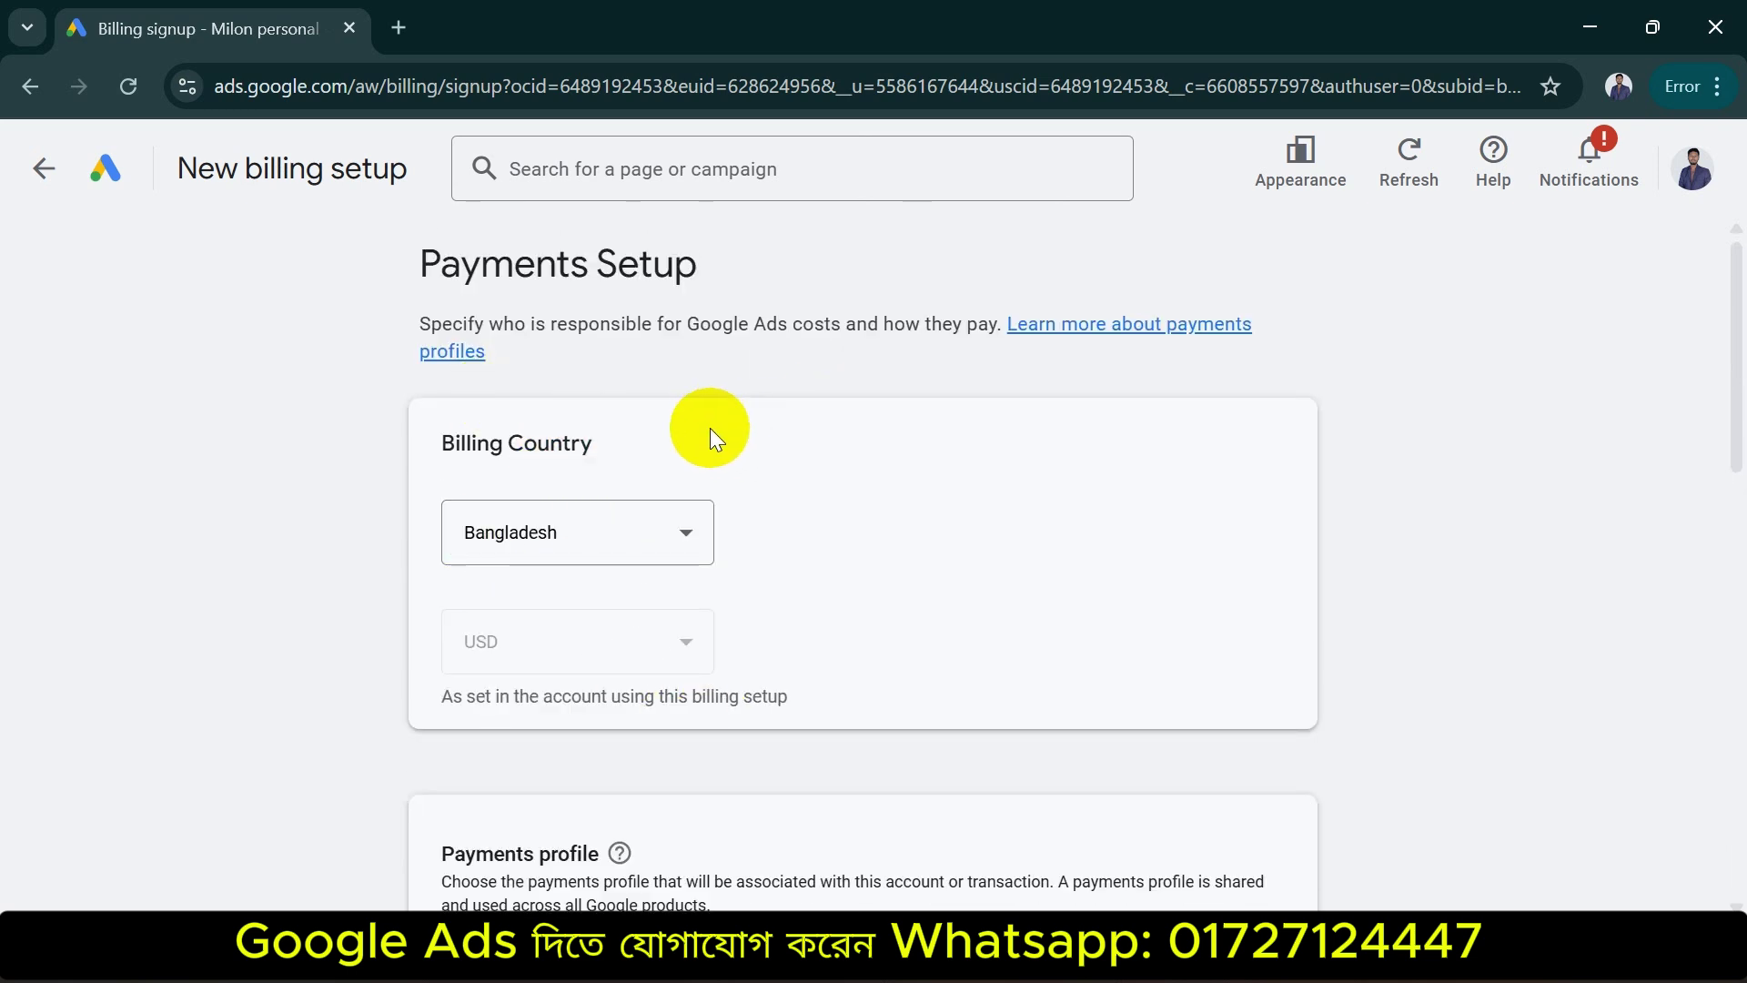
{"action": "left_click", "coordinate": [27, 177]}
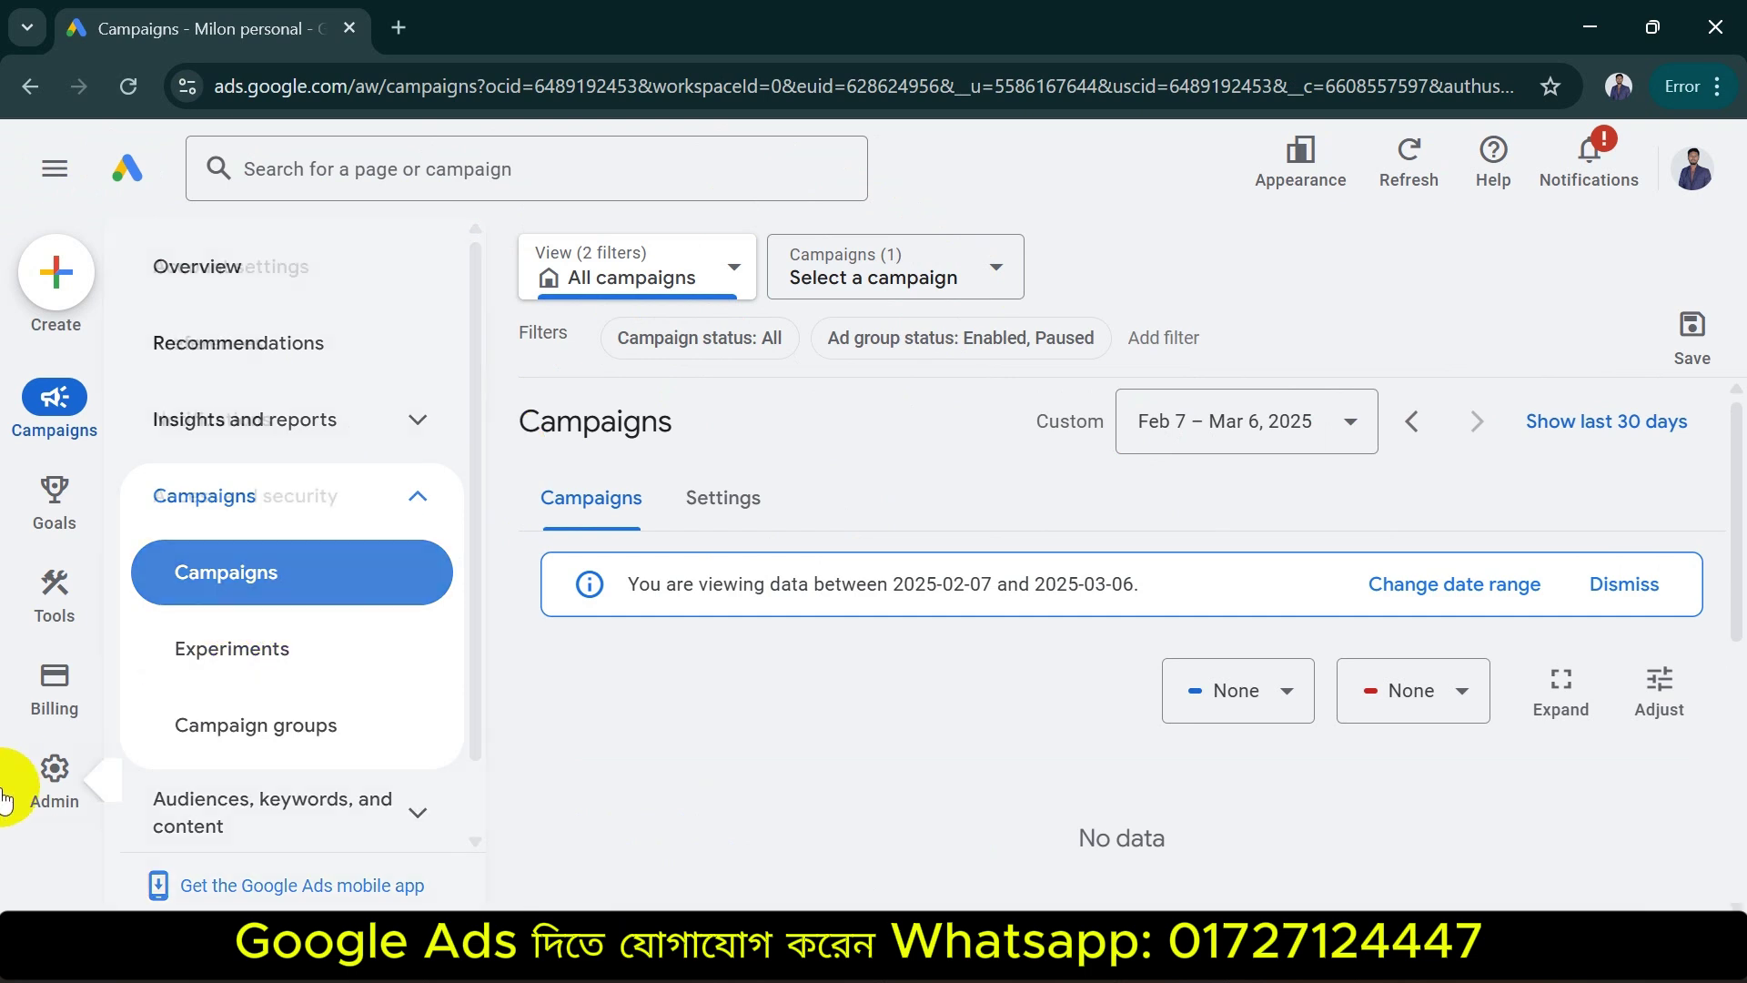
Open Admin > Access and security to see the account's user list
{"action": "mouse_move", "coordinate": [50, 796]}
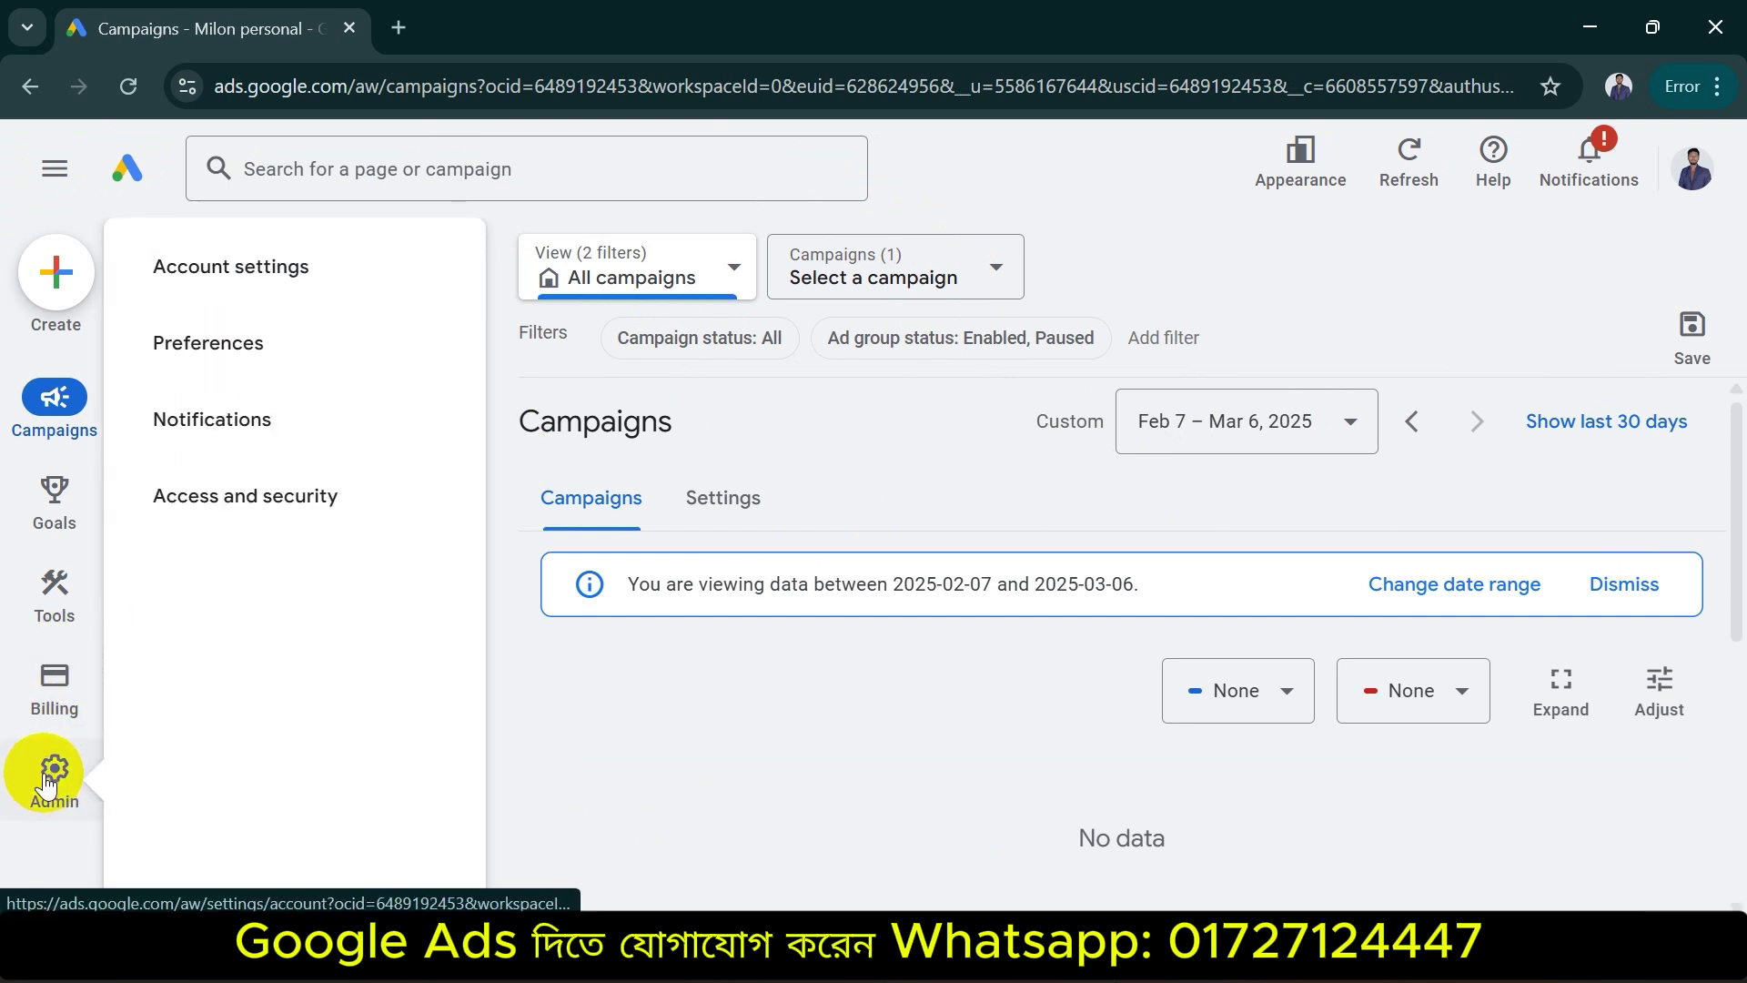
{"action": "left_click", "coordinate": [246, 509]}
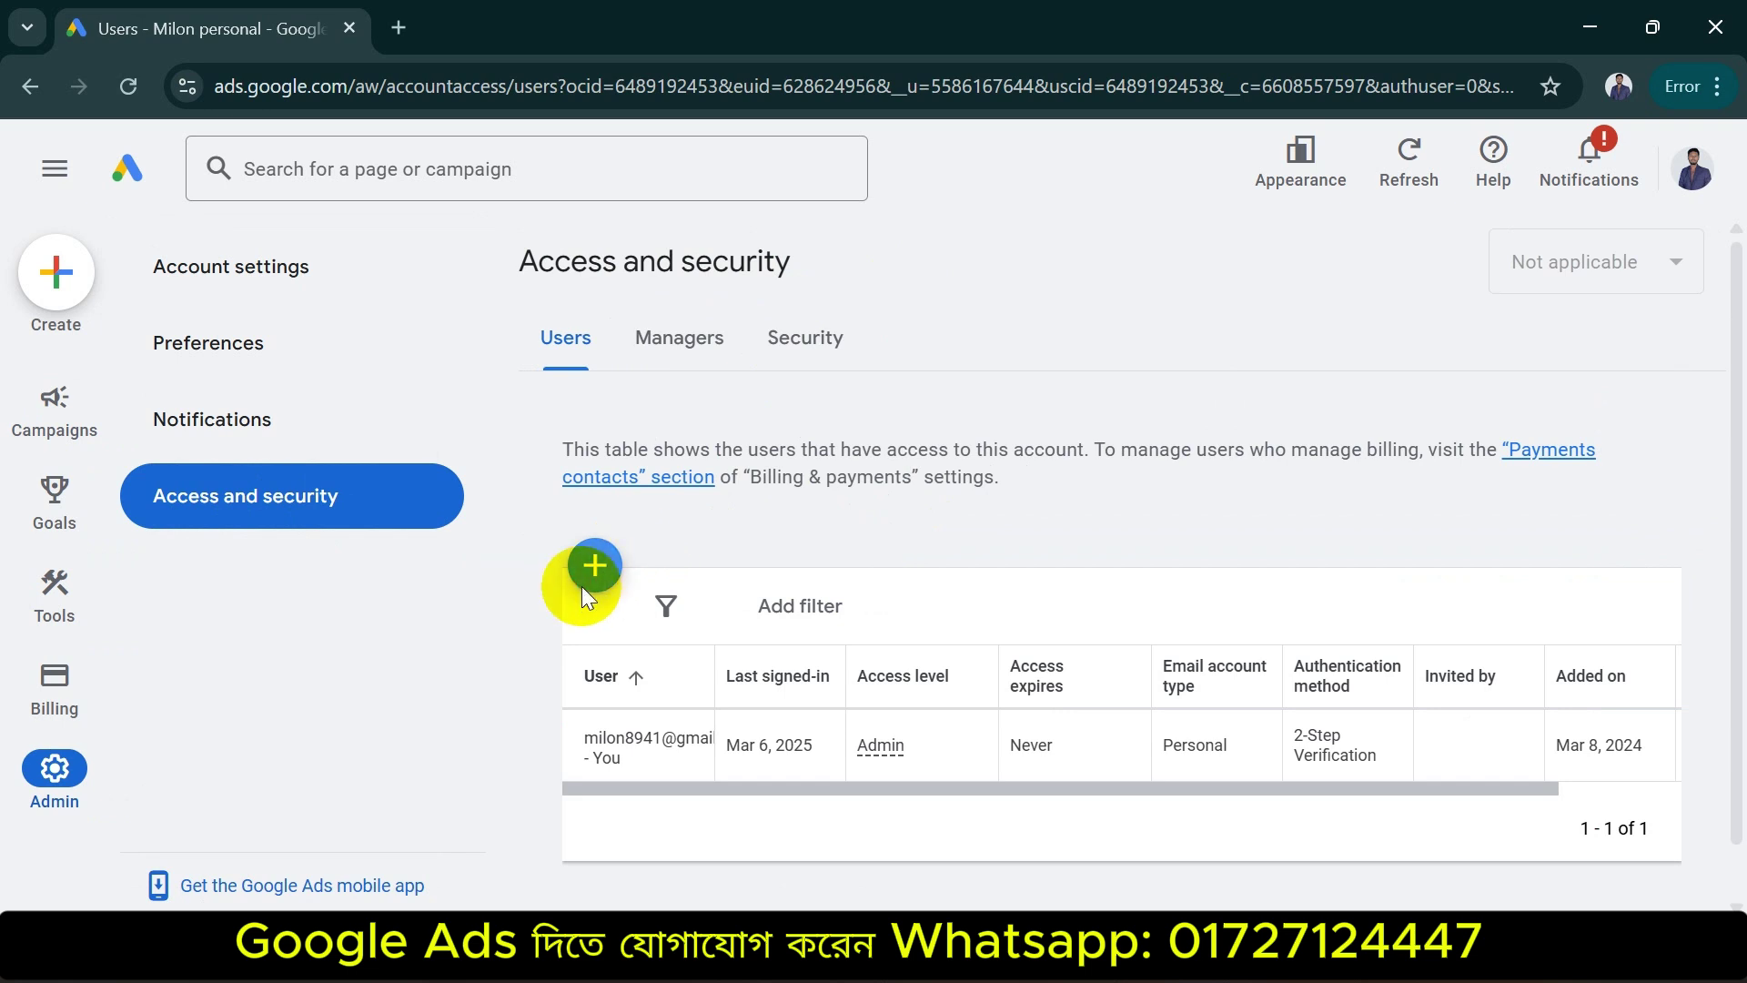
Start a new user invitation and enter the invitee's e-mail address
{"action": "left_click", "coordinate": [594, 566]}
{"action": "left_click_drag", "start_coordinate": [1733, 378], "coordinate": [1735, 437]}
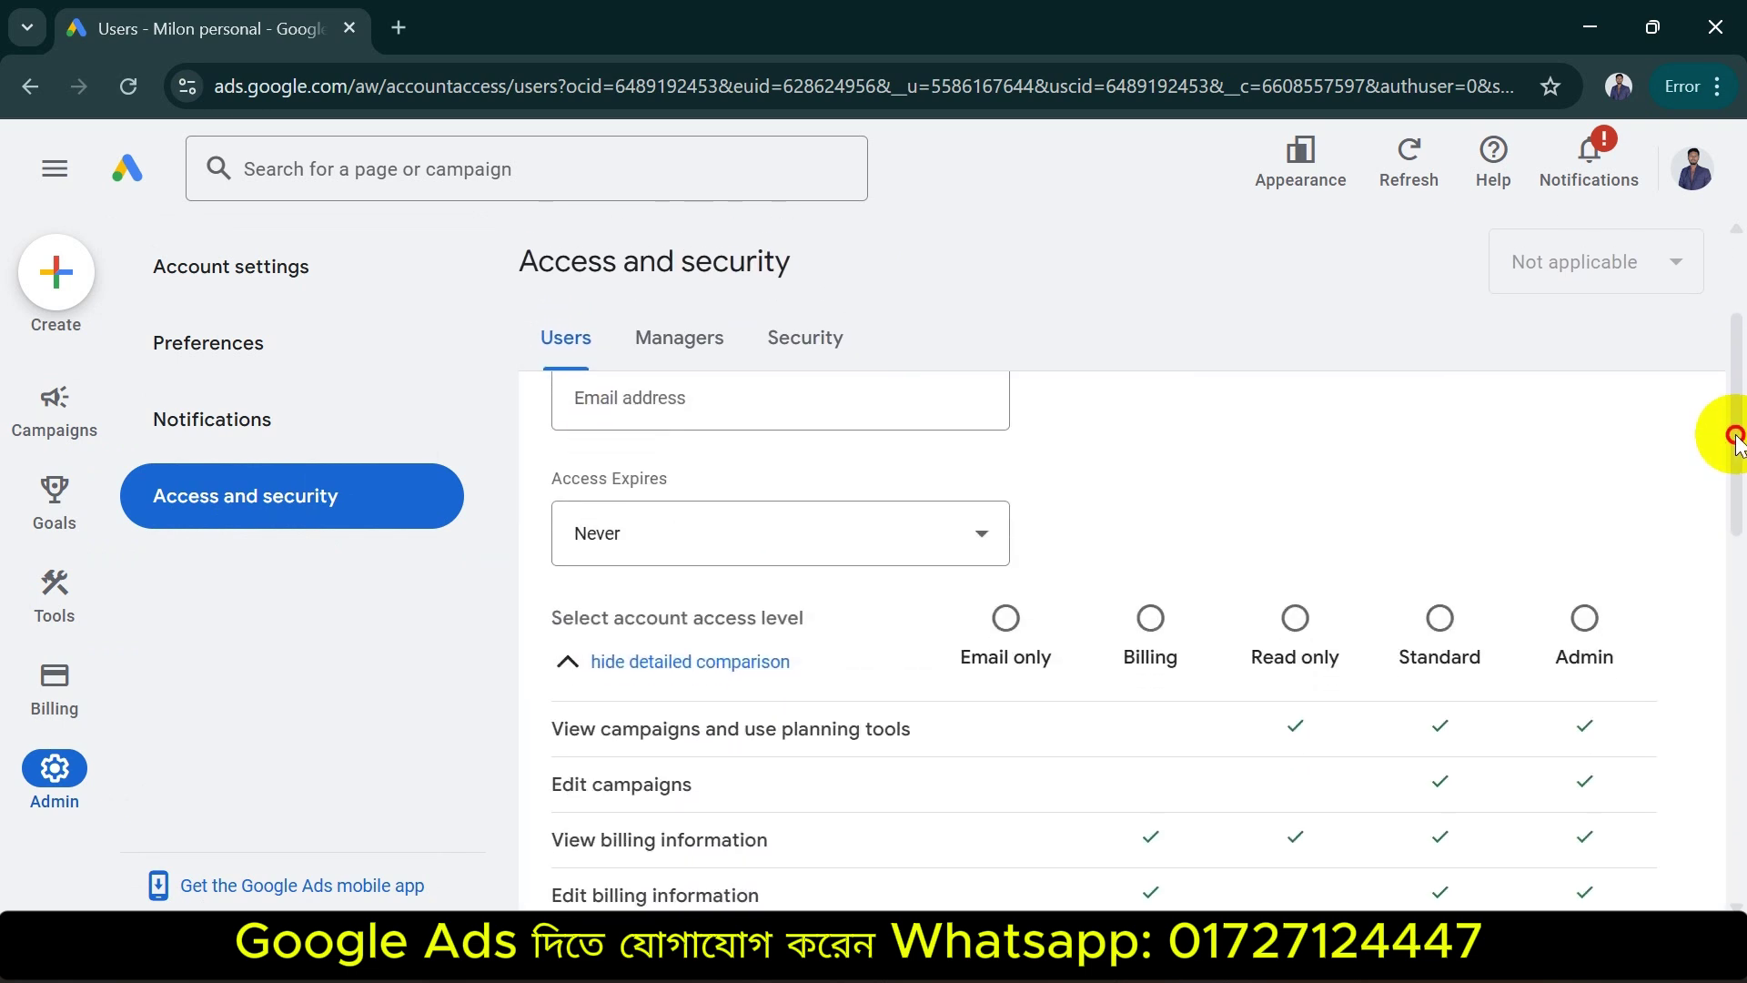
{"action": "left_click", "coordinate": [681, 418]}
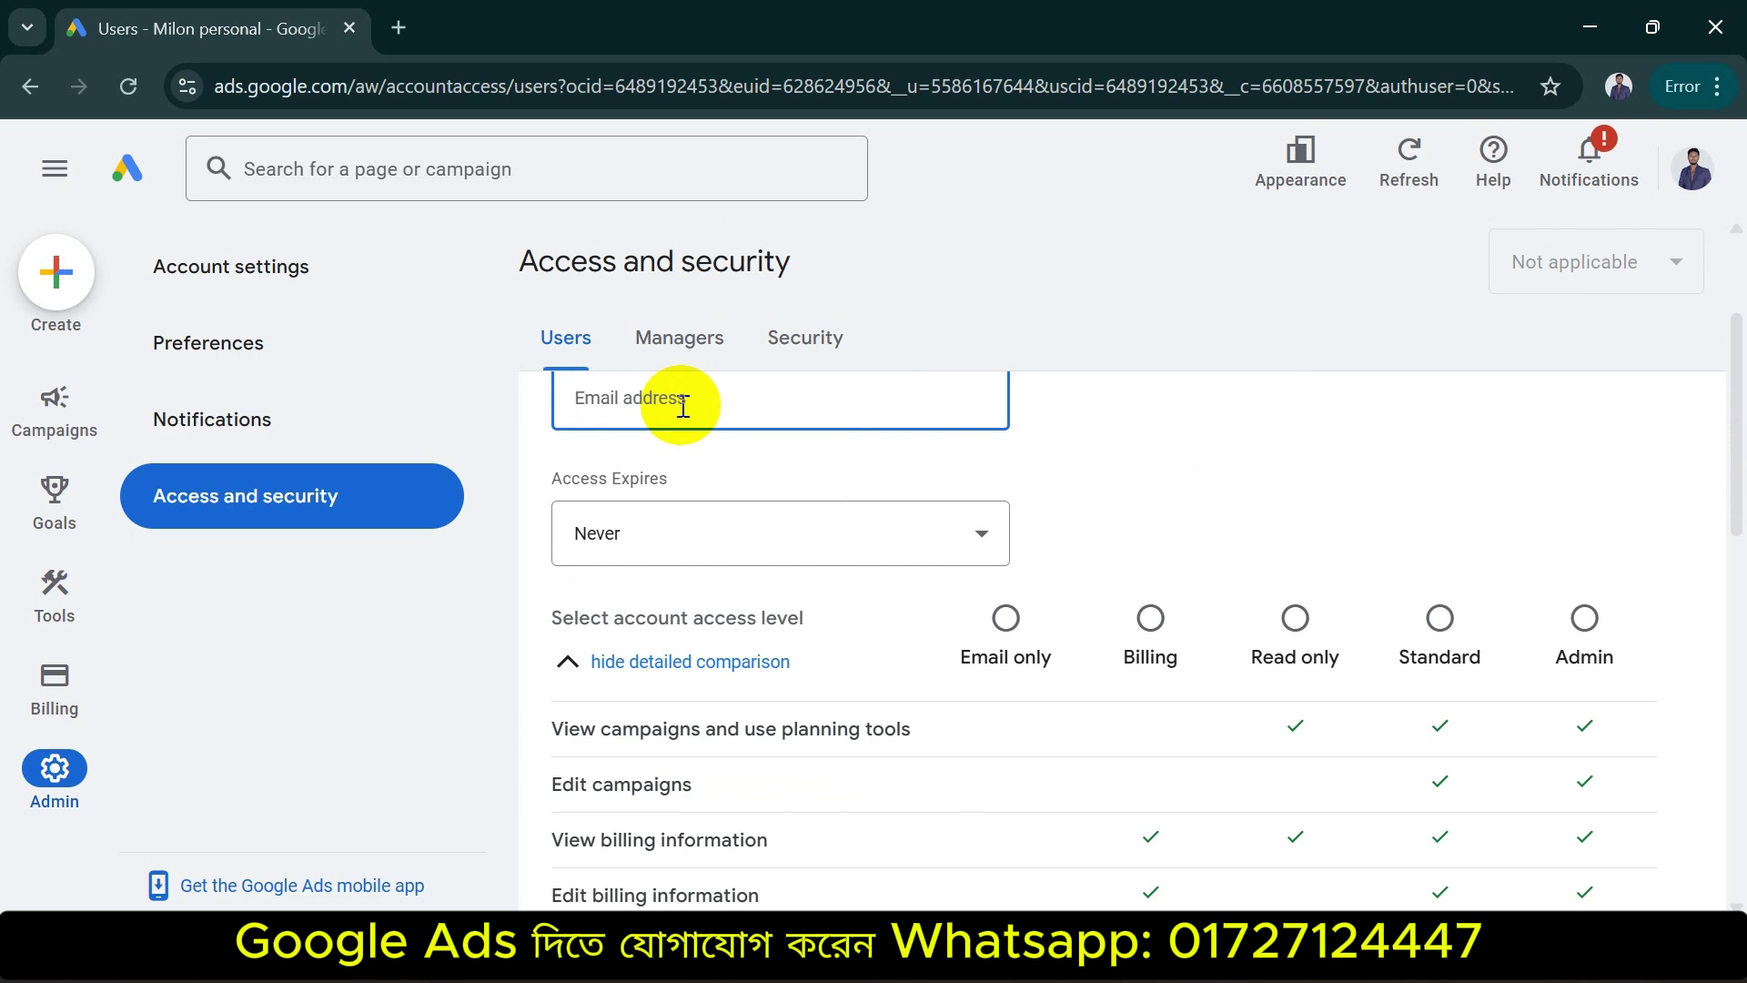
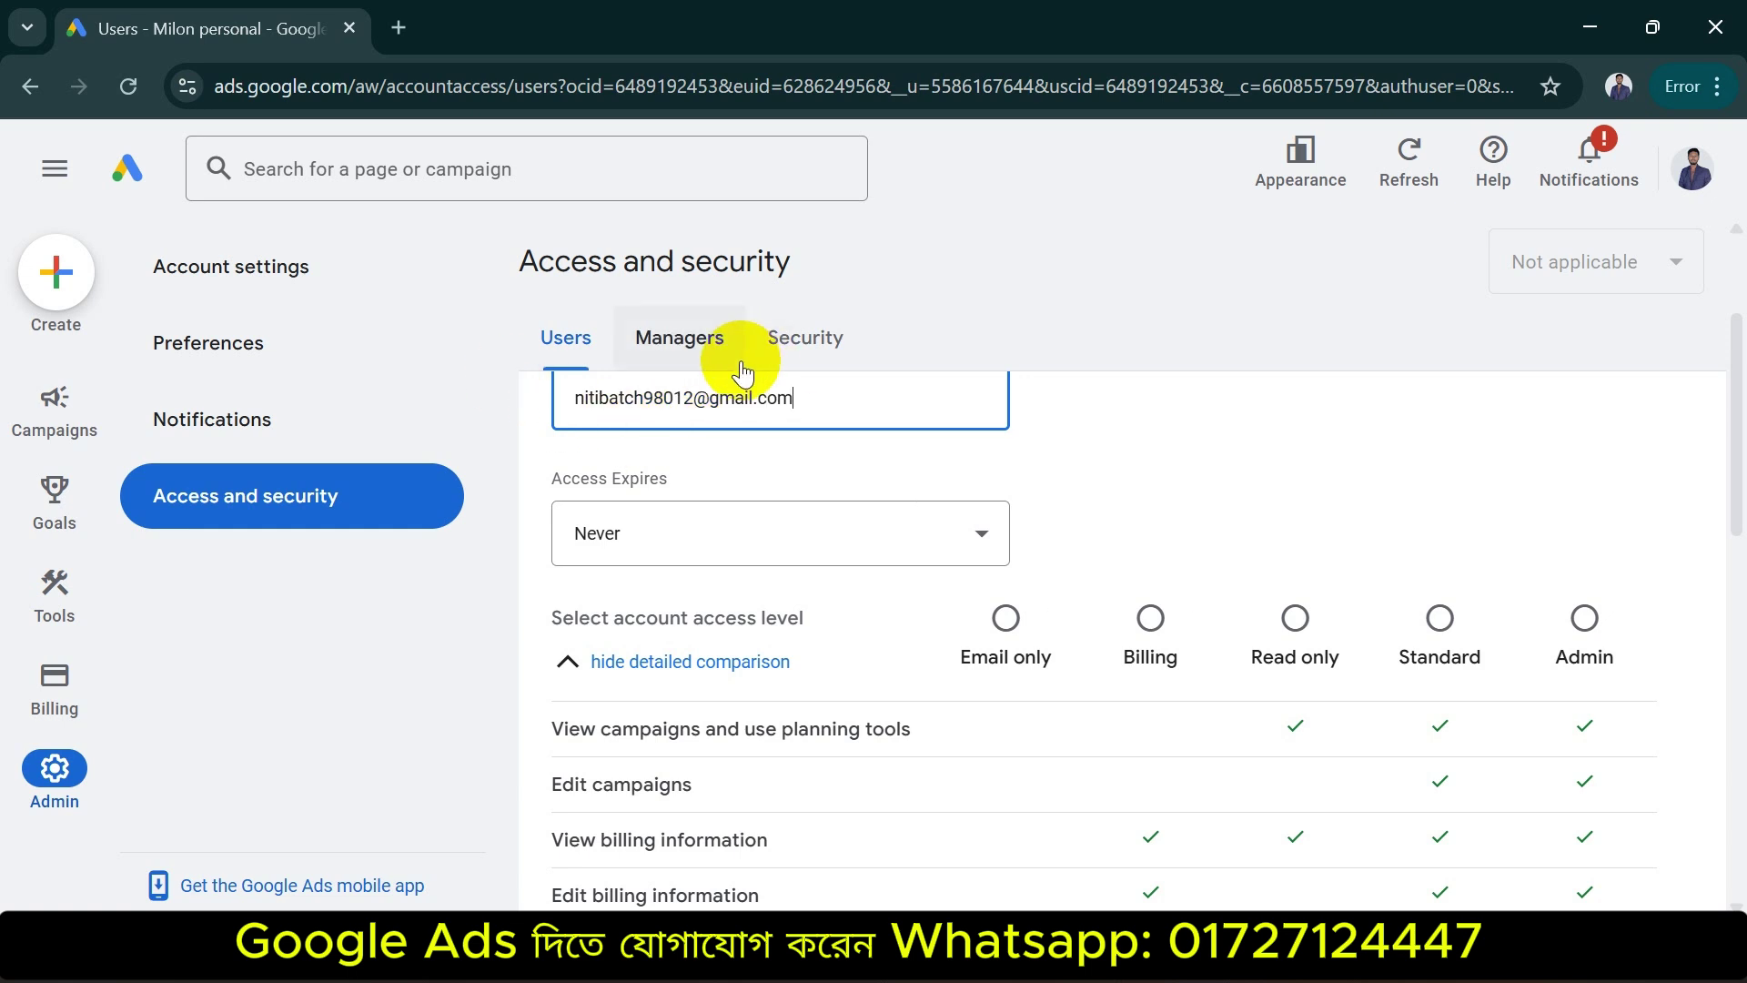
{"action": "left_click", "coordinate": [1151, 455]}
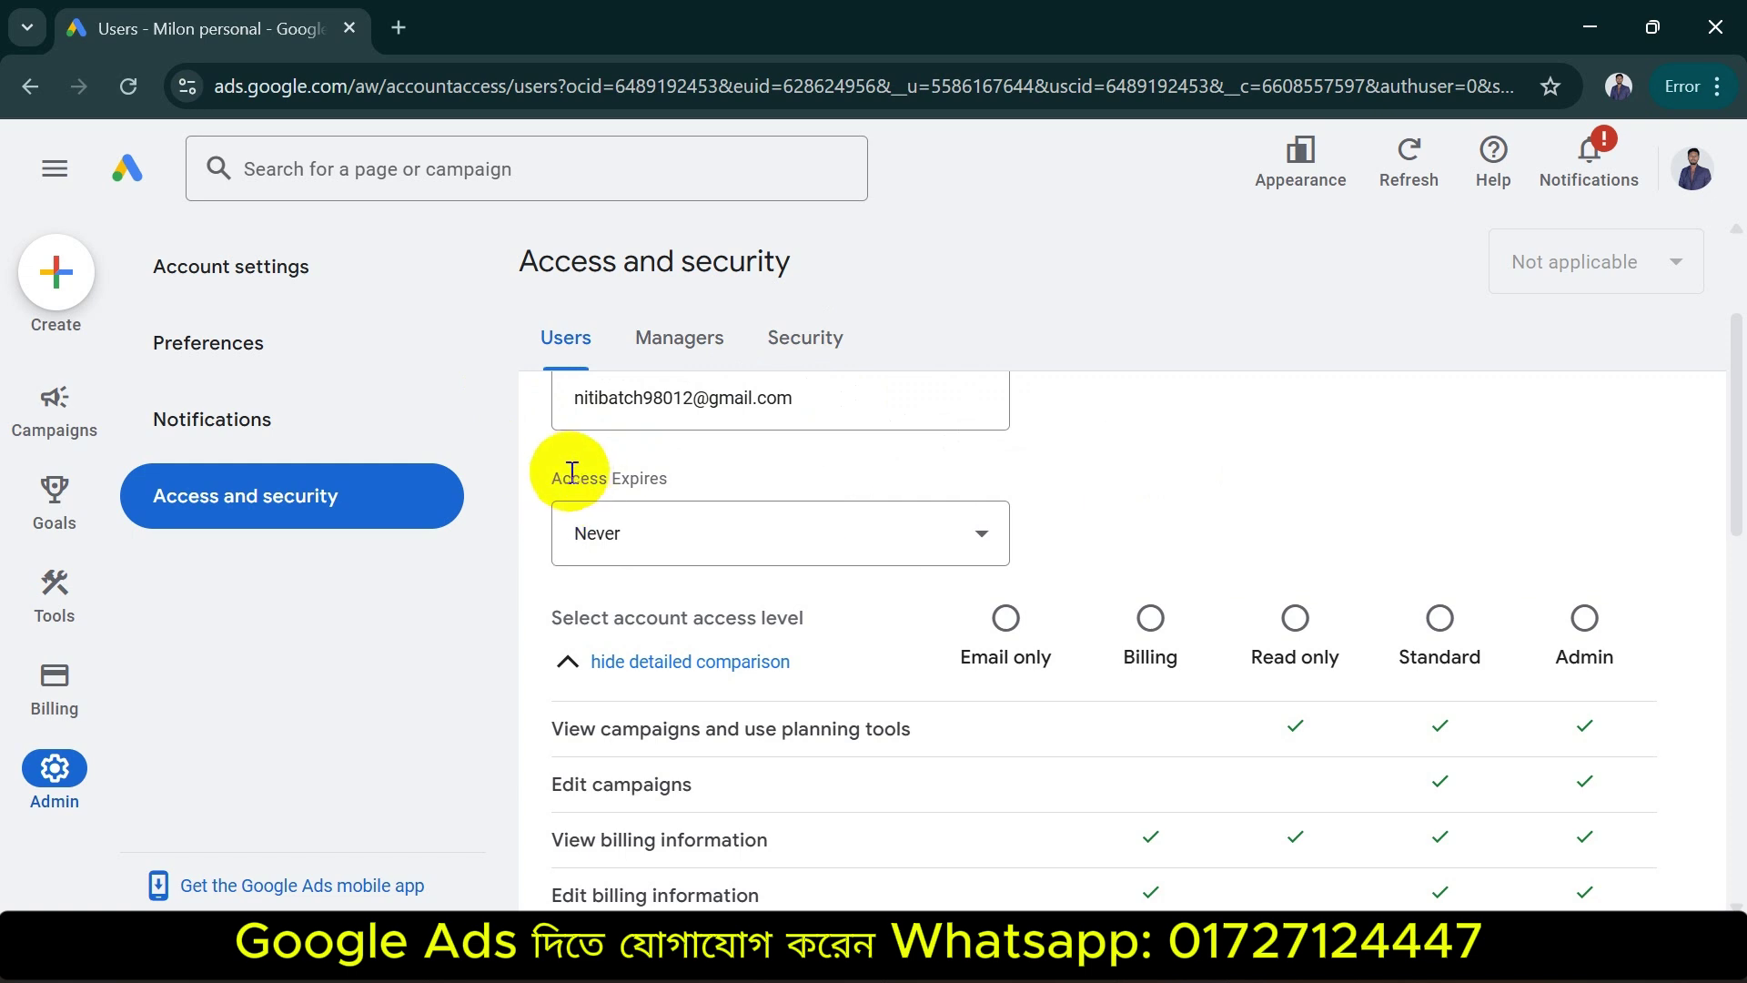
{"action": "left_click_drag", "start_coordinate": [554, 470], "coordinate": [690, 472]}
Keep the invitation's Access Expires setting at Never
{"action": "left_click", "coordinate": [780, 534]}
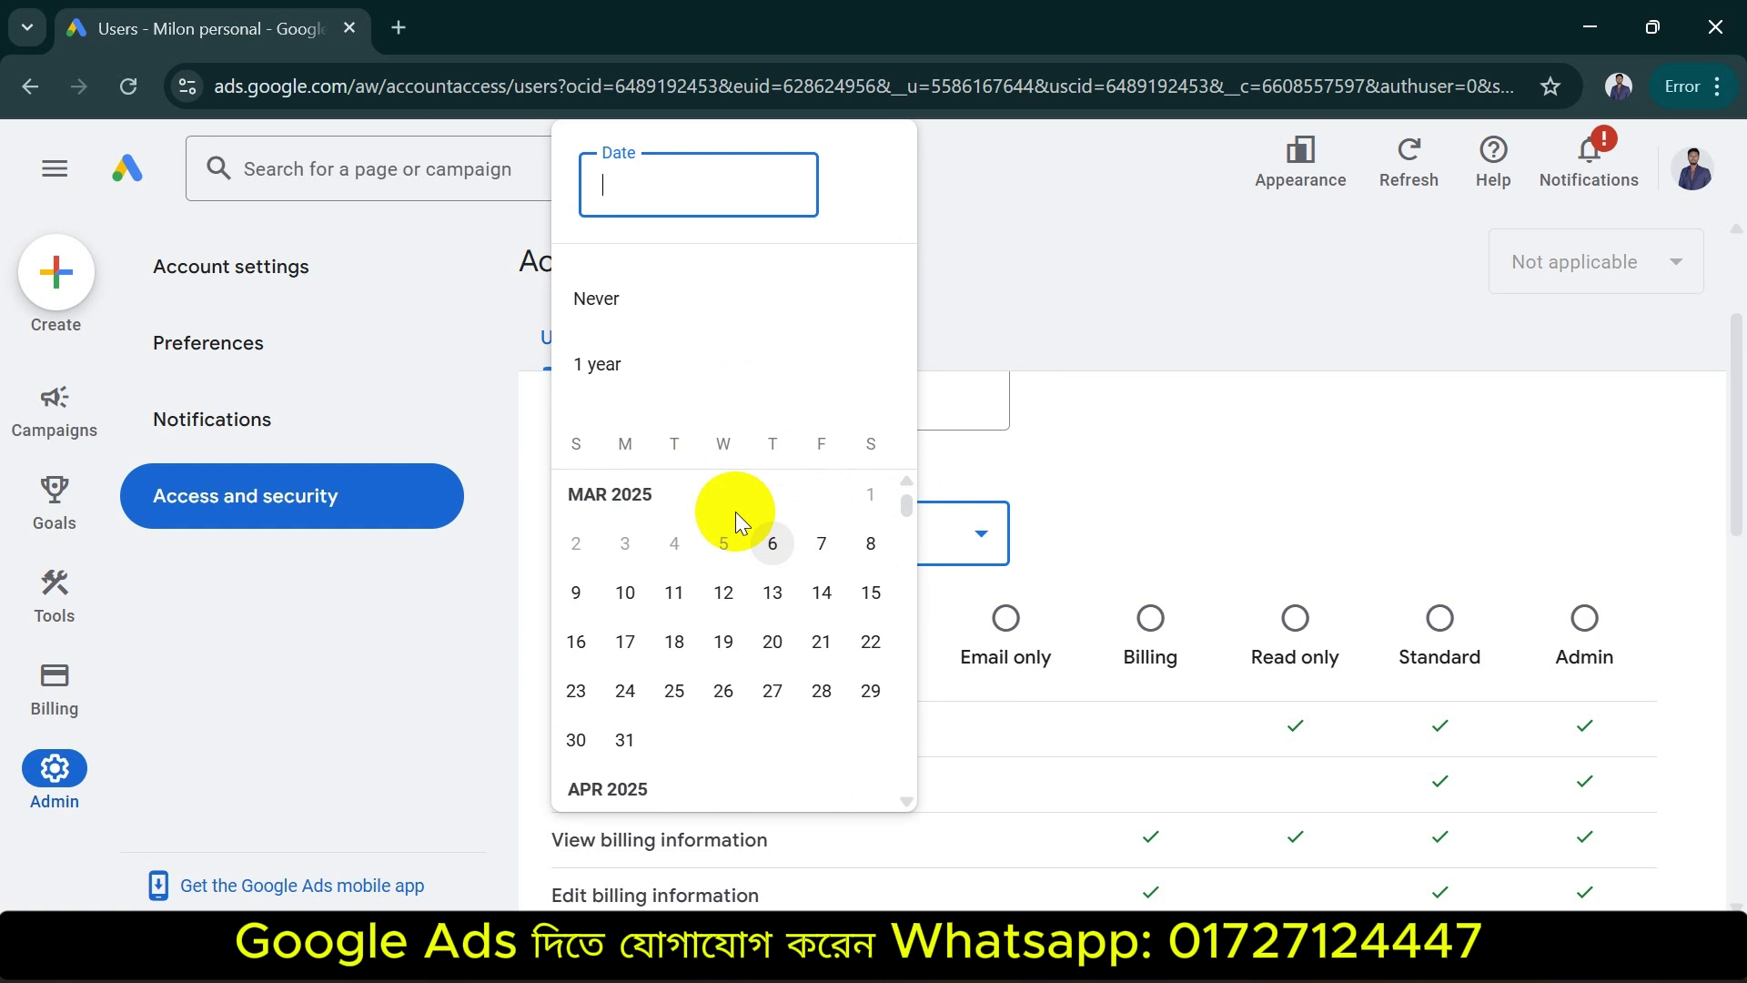
{"action": "left_click", "coordinate": [641, 296]}
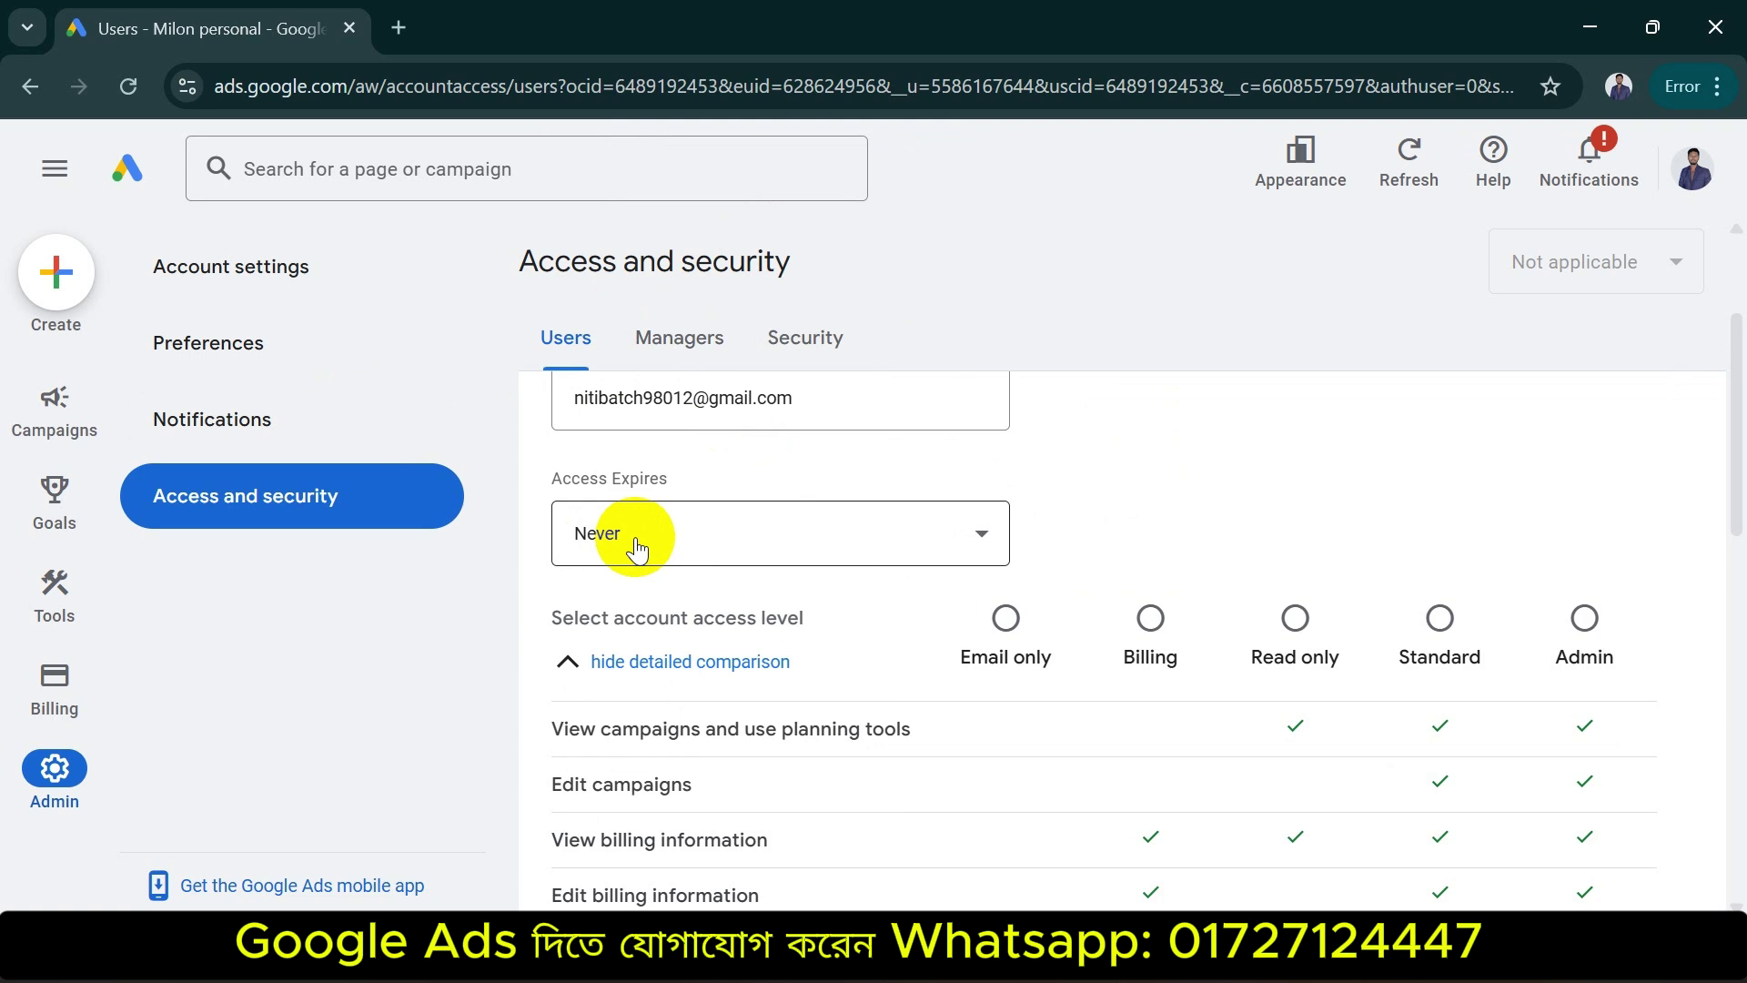
{"action": "left_click", "coordinate": [932, 547]}
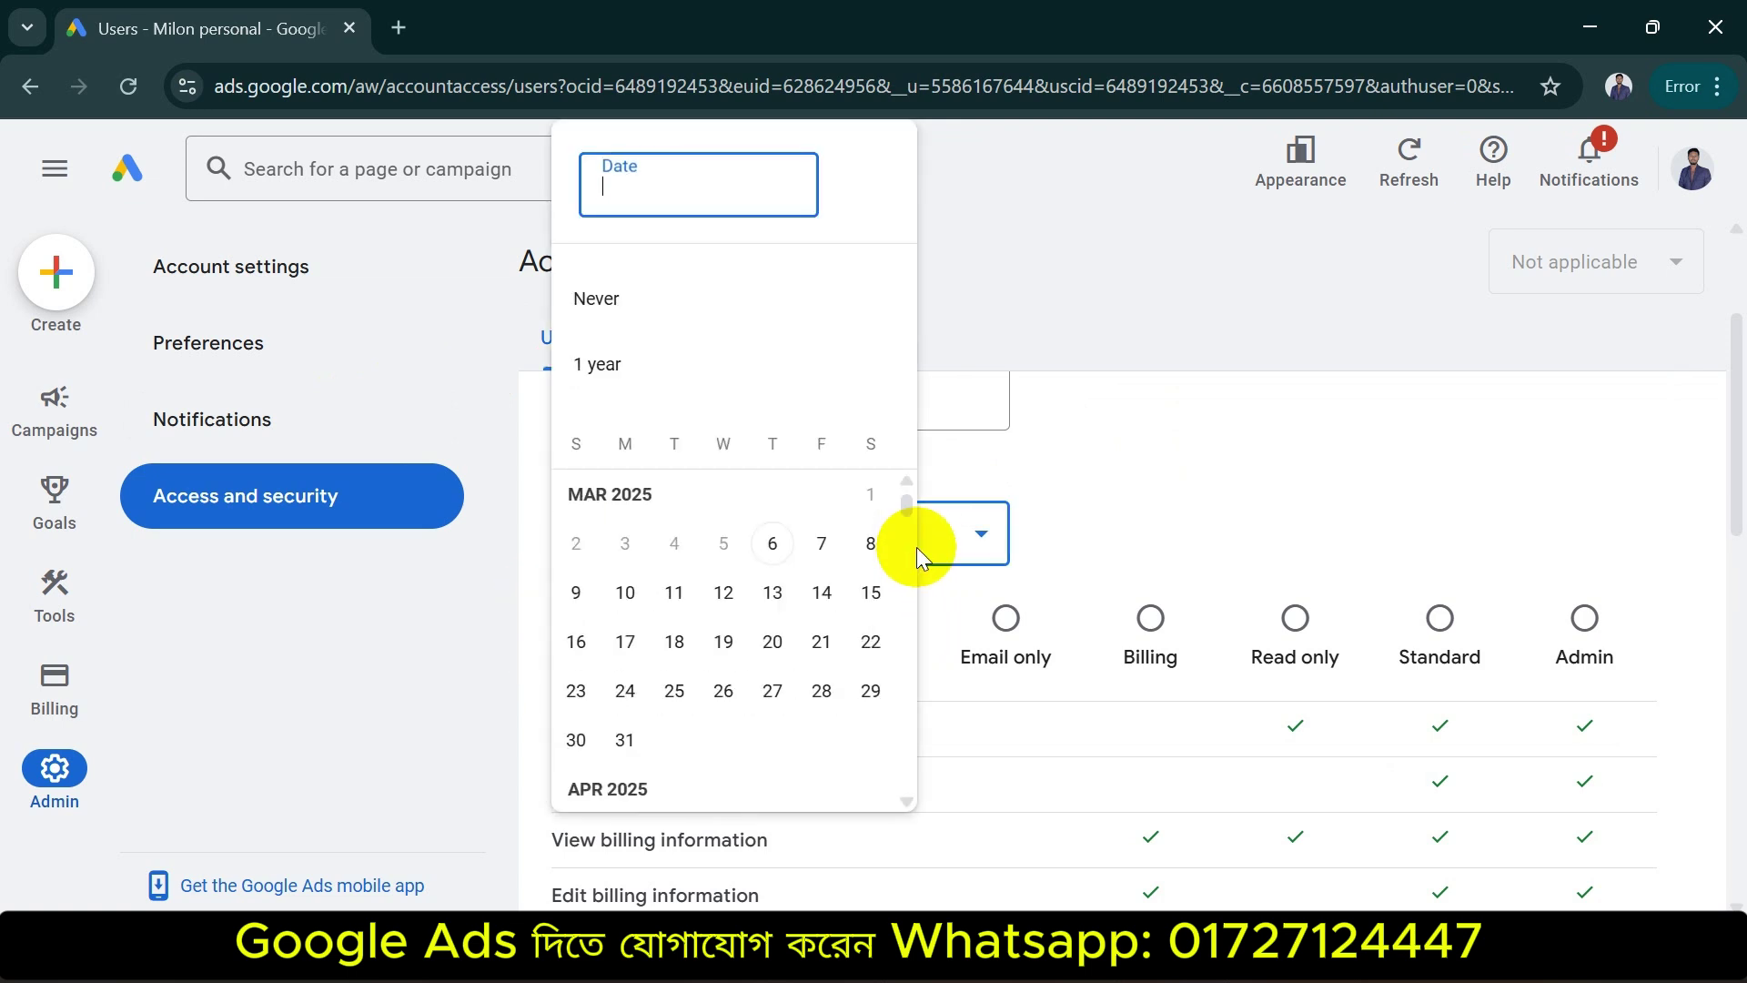
{"action": "left_click", "coordinate": [1235, 455]}
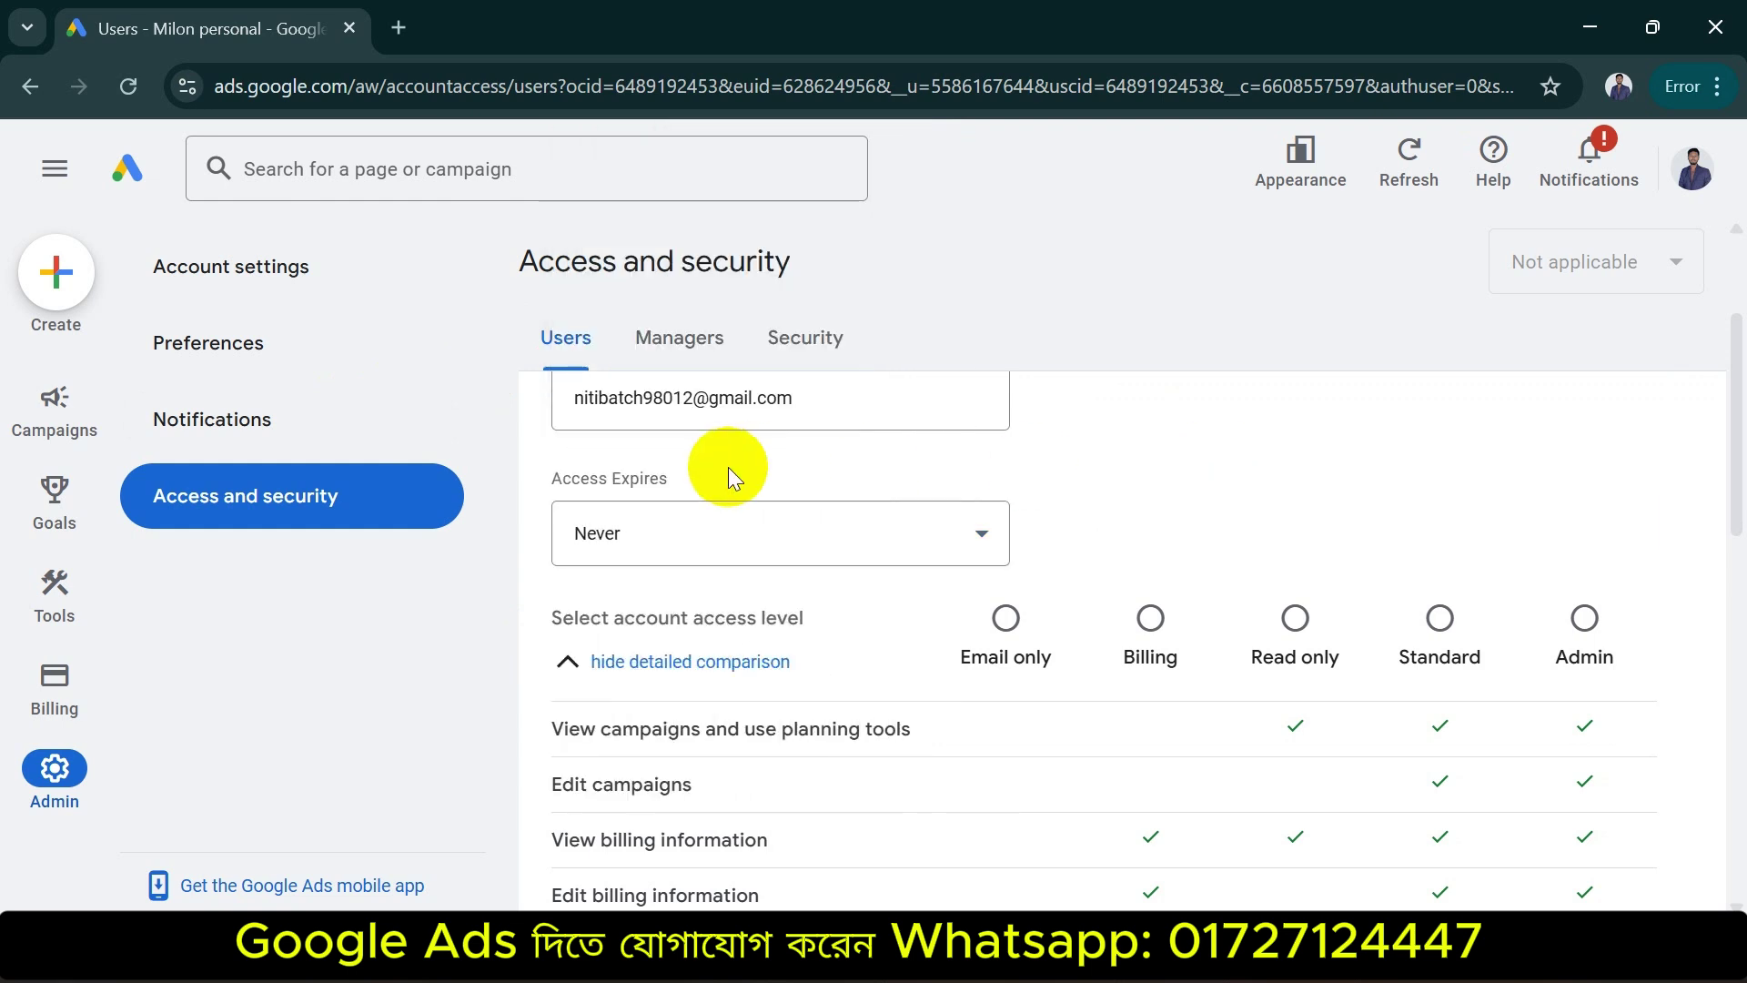
{"action": "left_click", "coordinate": [734, 515]}
{"action": "left_click", "coordinate": [1161, 468]}
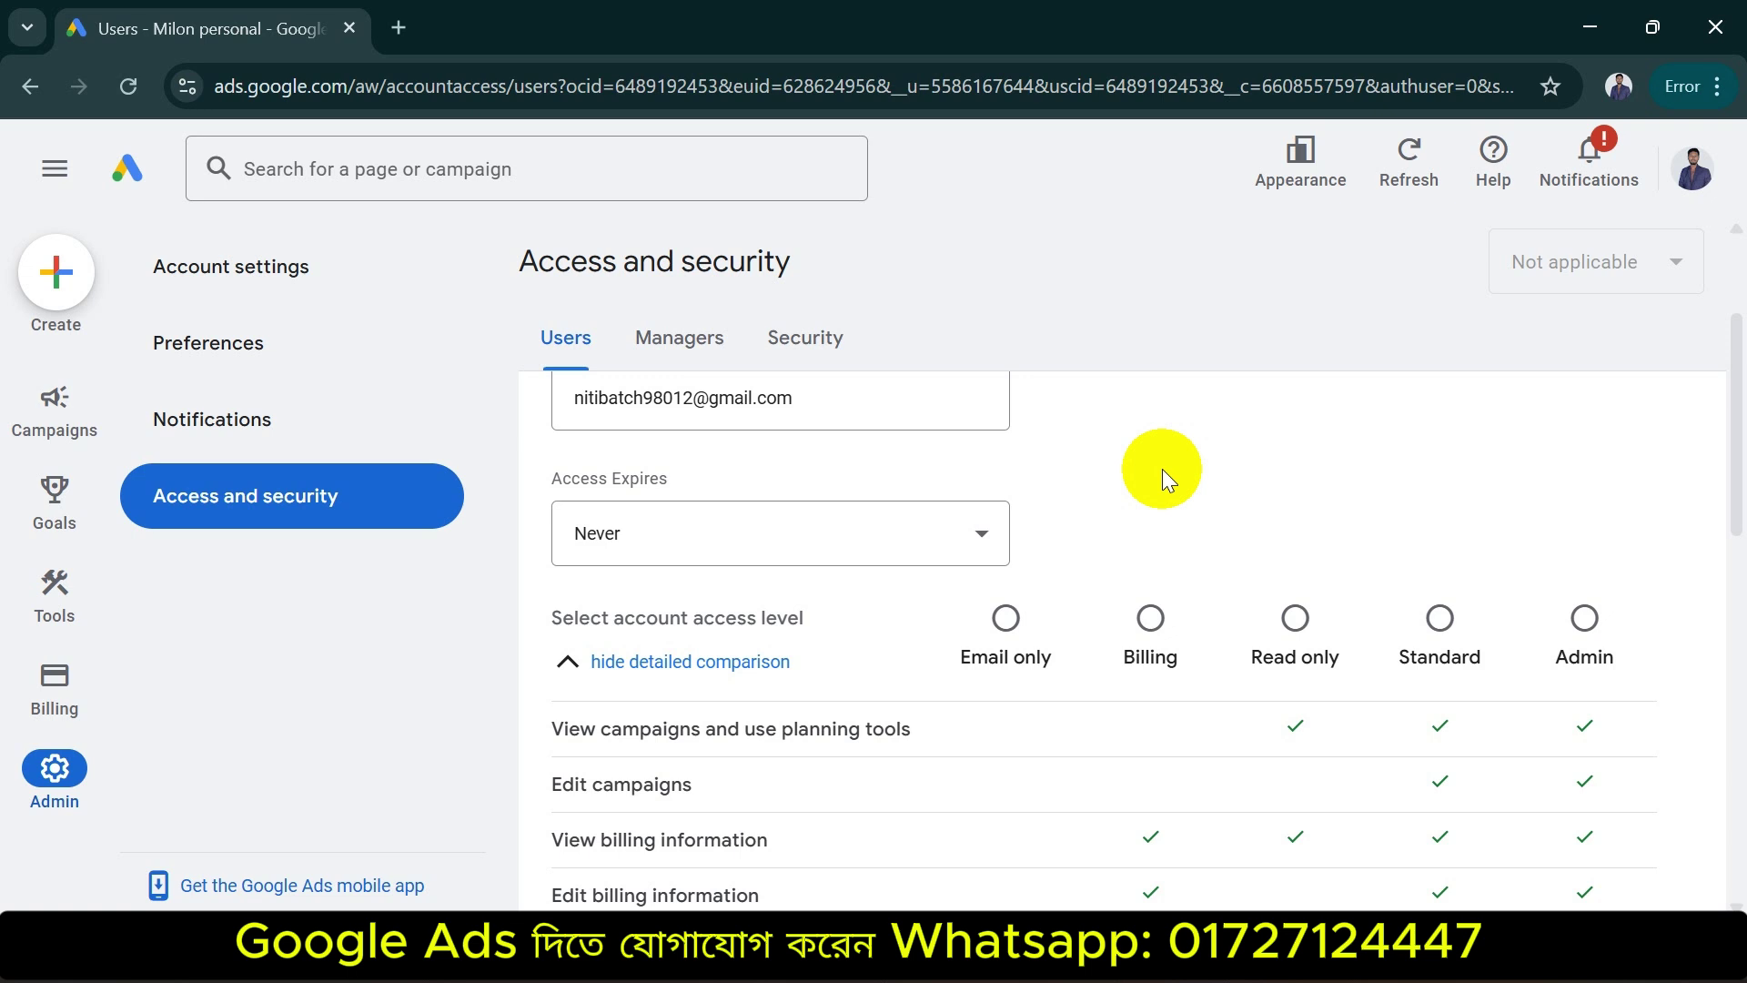
Zoom the browser to 80% so the full access-level comparison table is visible
{"action": "scroll", "coordinate": [1085, 511], "scroll_direction": "down", "scroll_amount": 5}
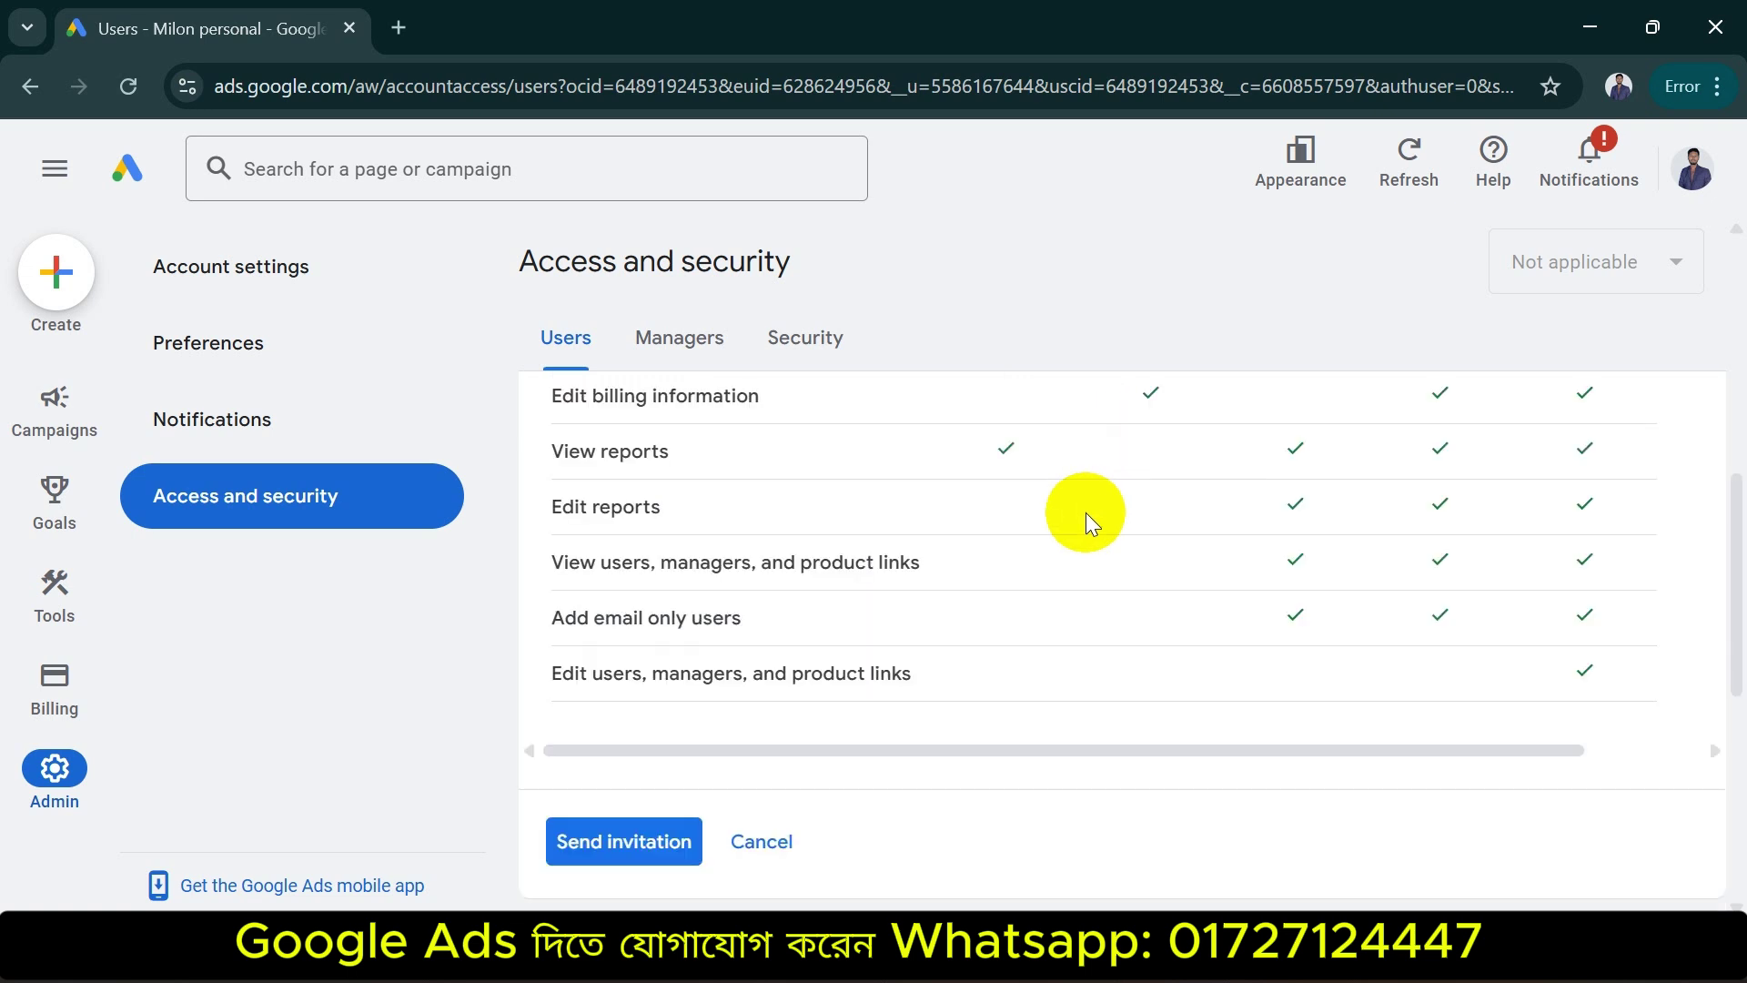
{"action": "left_click_drag", "start_coordinate": [1733, 540], "coordinate": [1733, 507]}
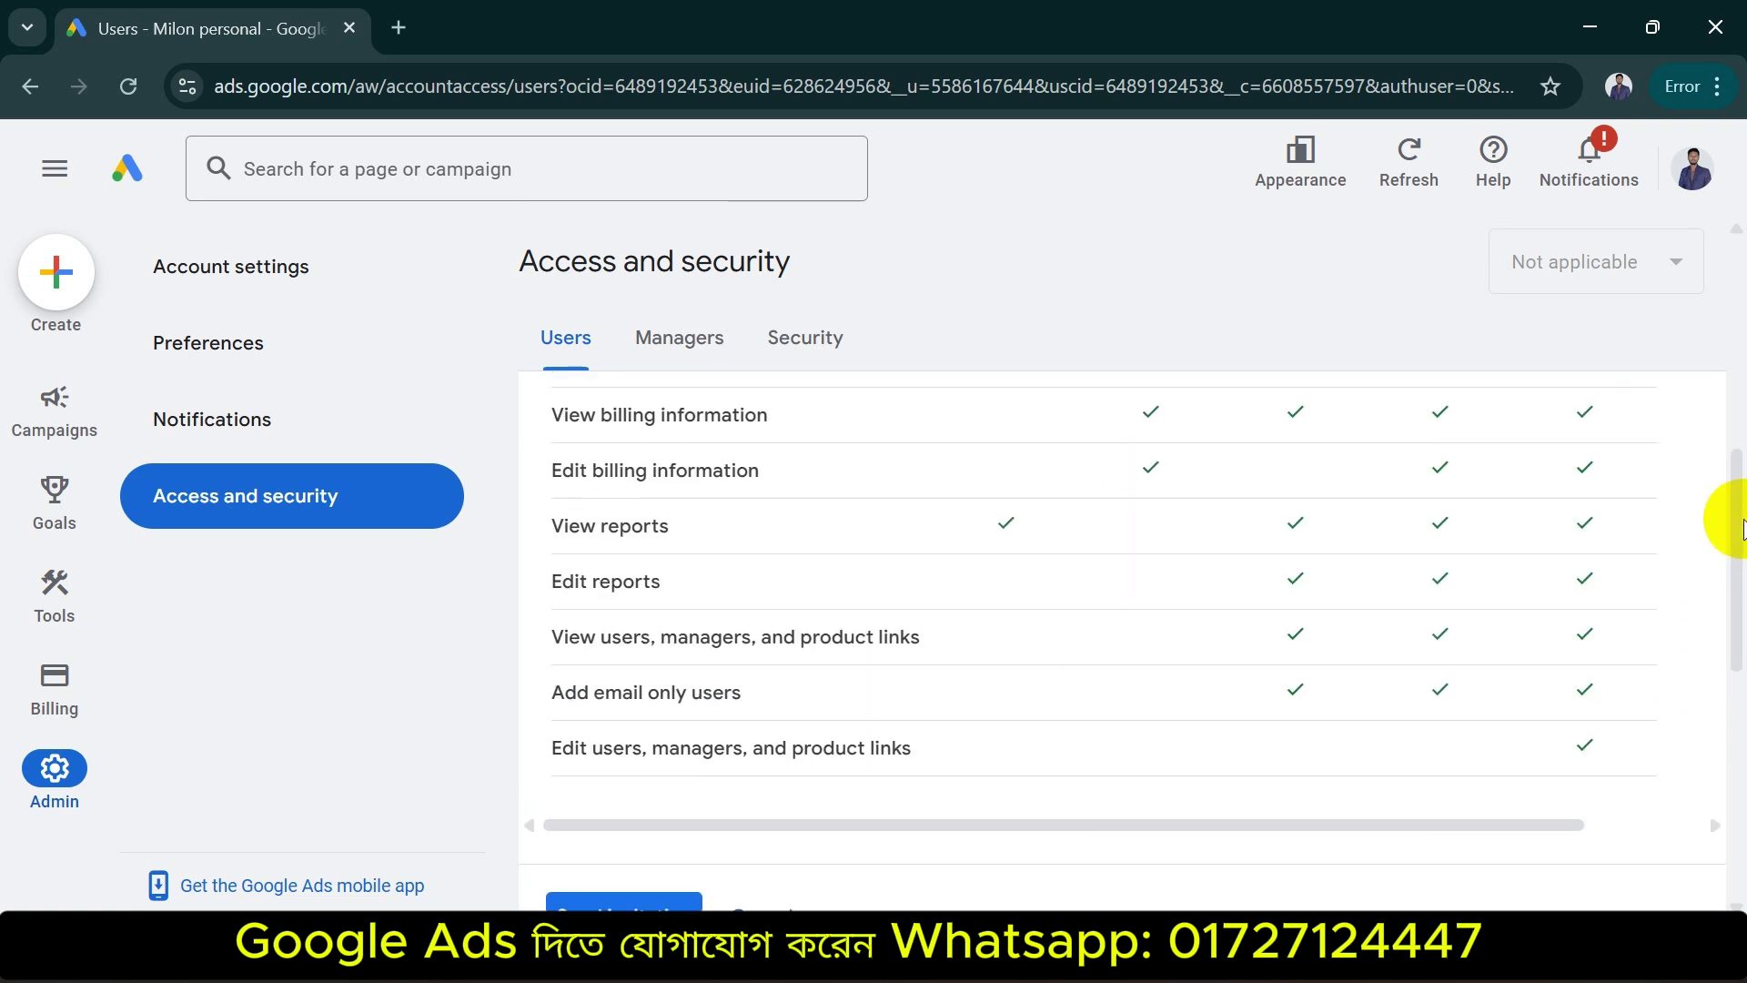
{"action": "key", "text": "ctrl+minus"}
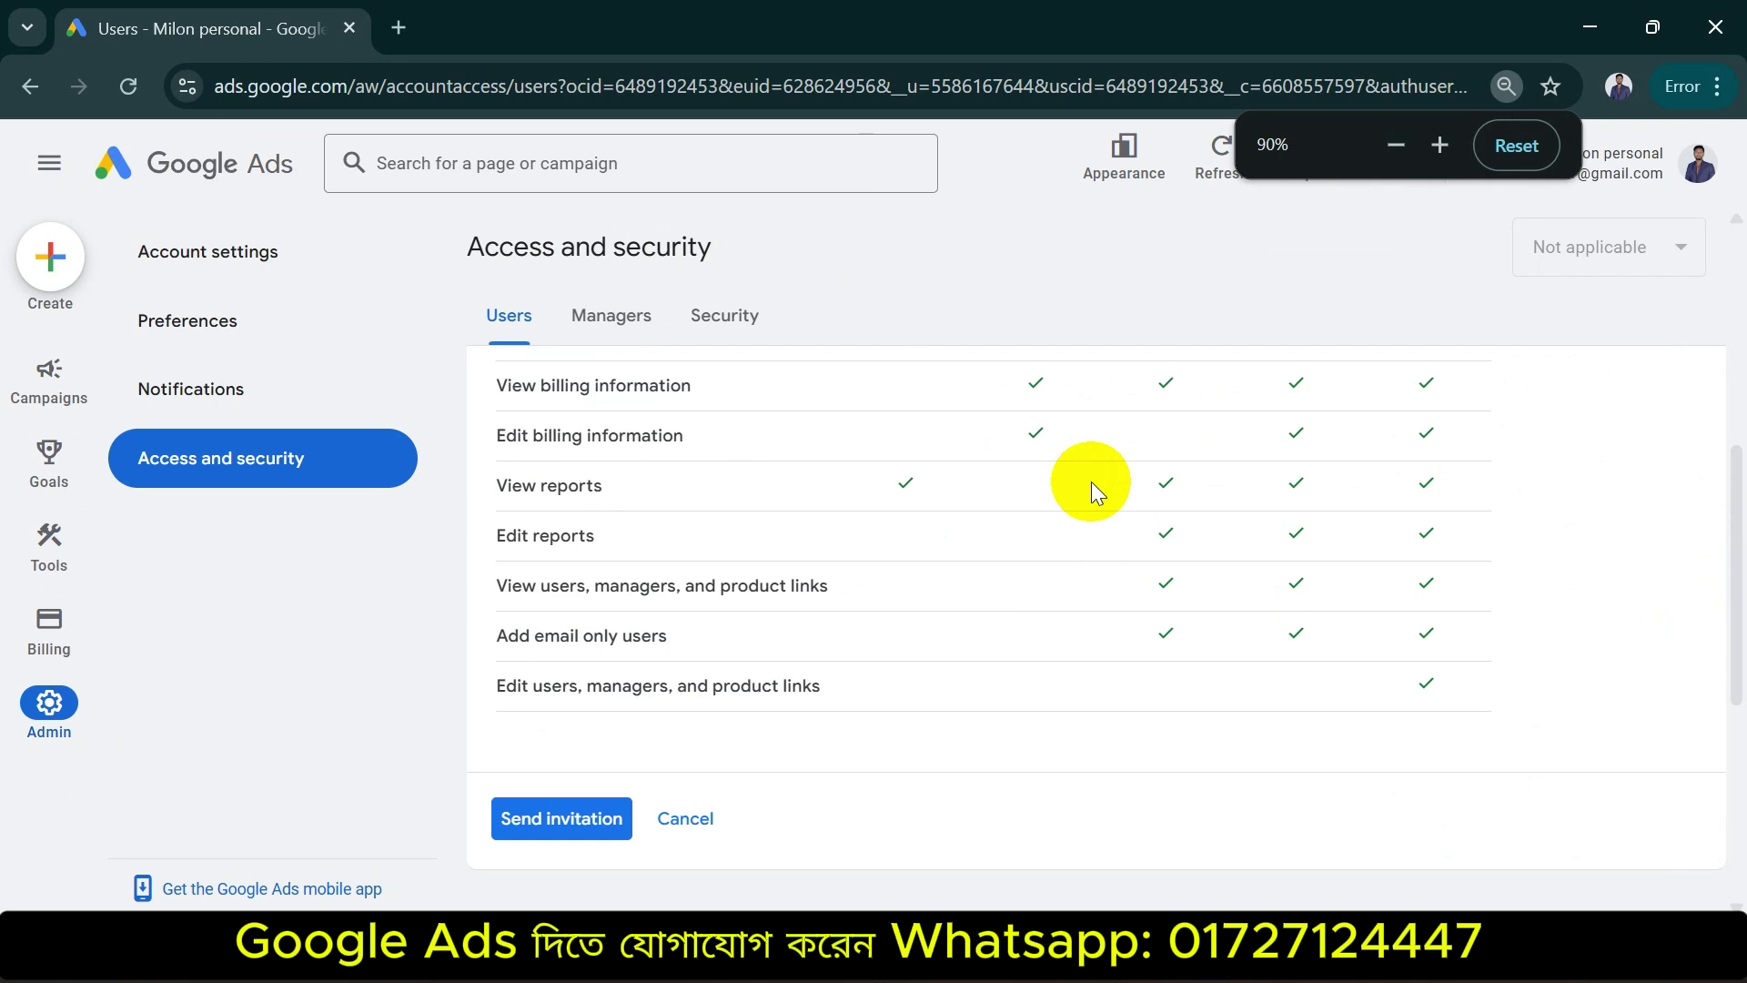
{"action": "key", "text": "ctrl+minus"}
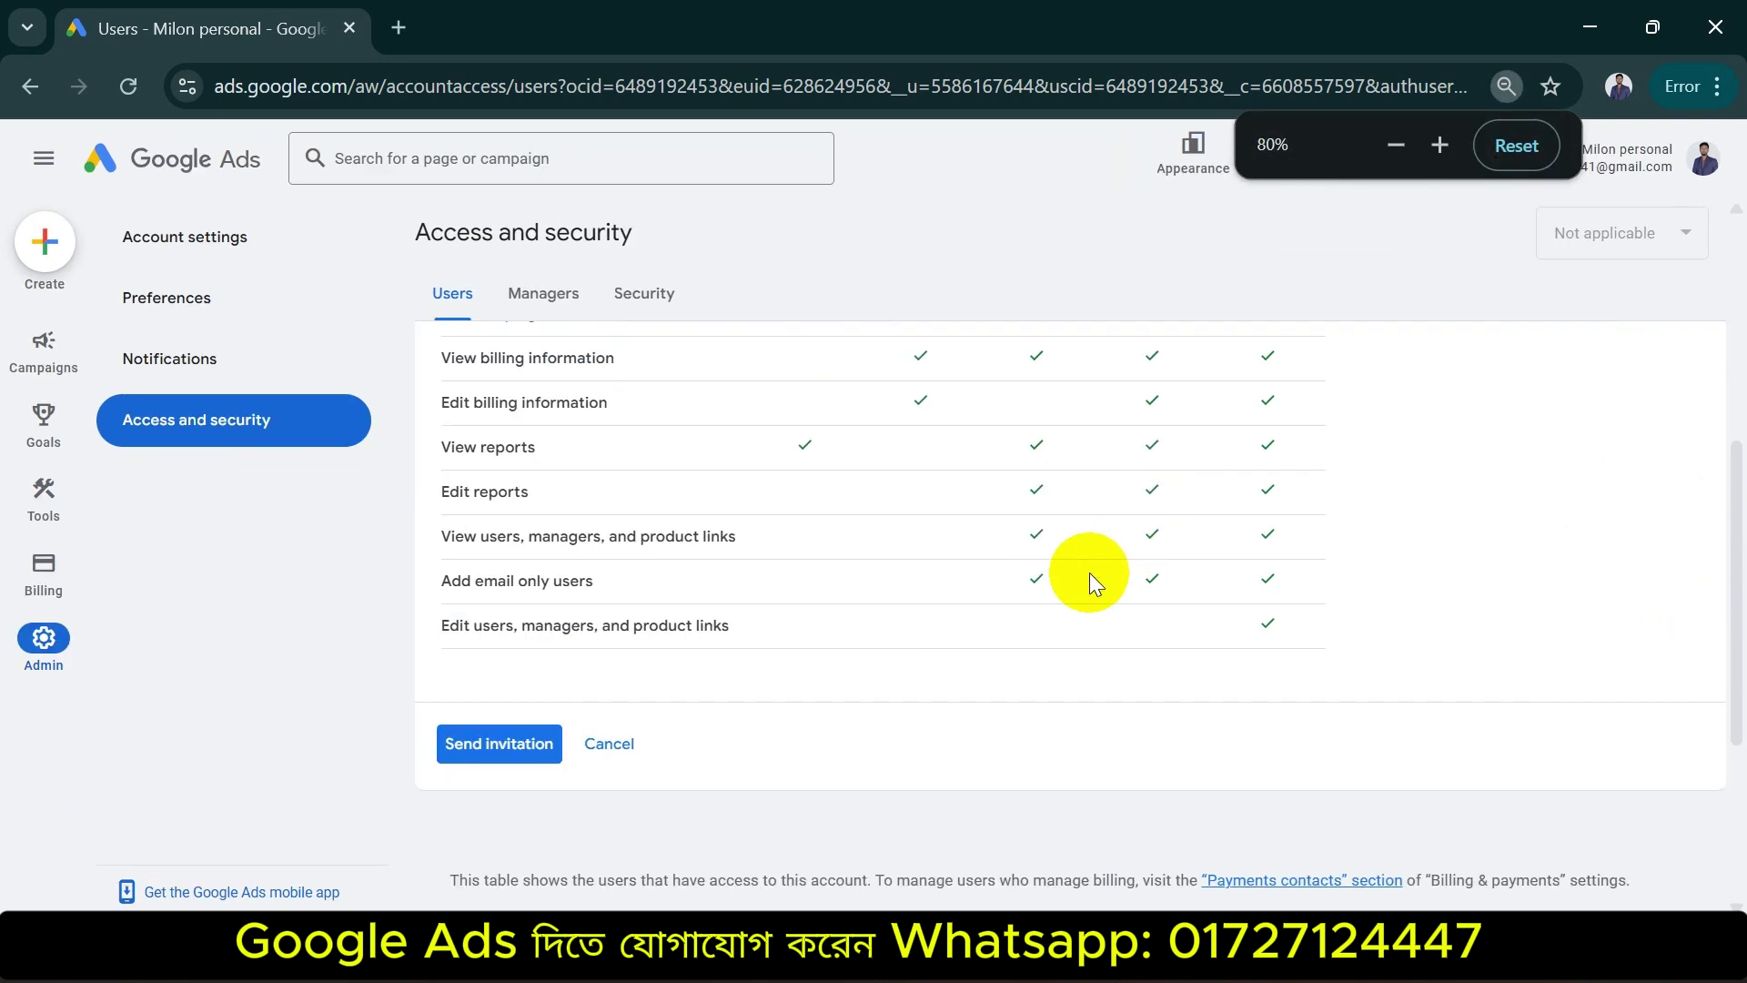
{"action": "scroll", "coordinate": [1089, 572], "scroll_direction": "up", "scroll_amount": 5}
{"action": "left_click_drag", "start_coordinate": [1736, 446], "coordinate": [1739, 570]}
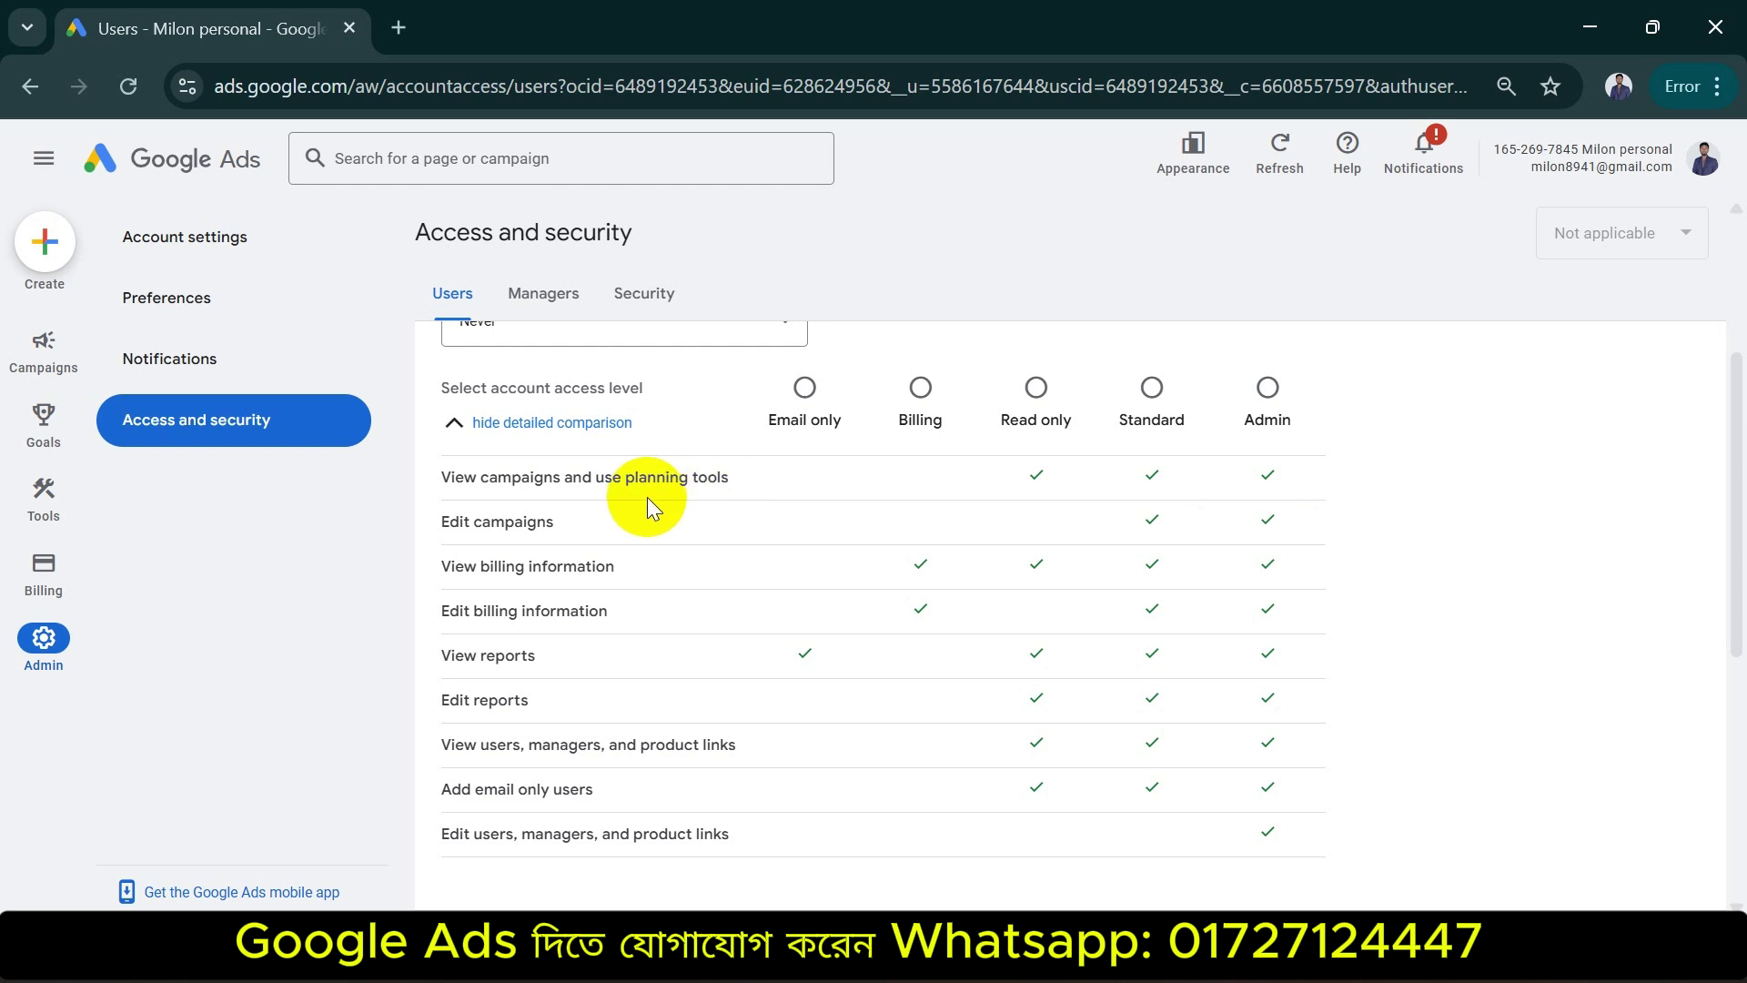
Try Email only, Billing, Read only, Standard and Admin access, settling on Standard
{"action": "left_click", "coordinate": [803, 393]}
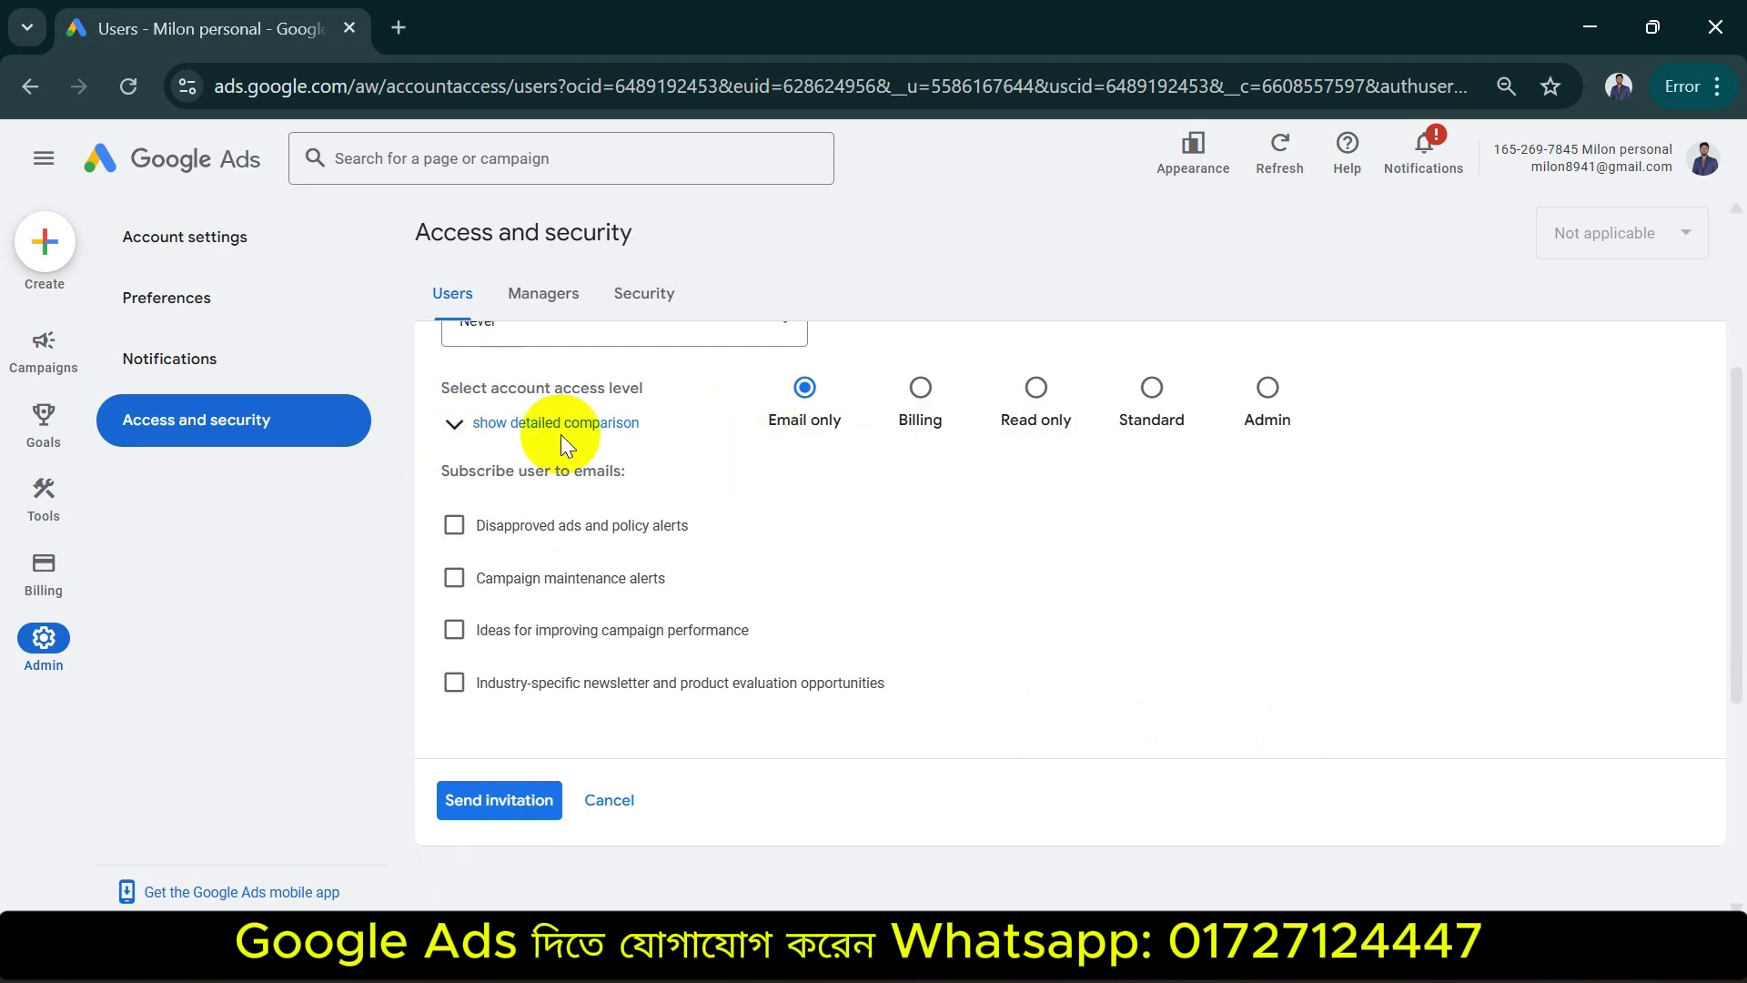
{"action": "left_click", "coordinate": [583, 426]}
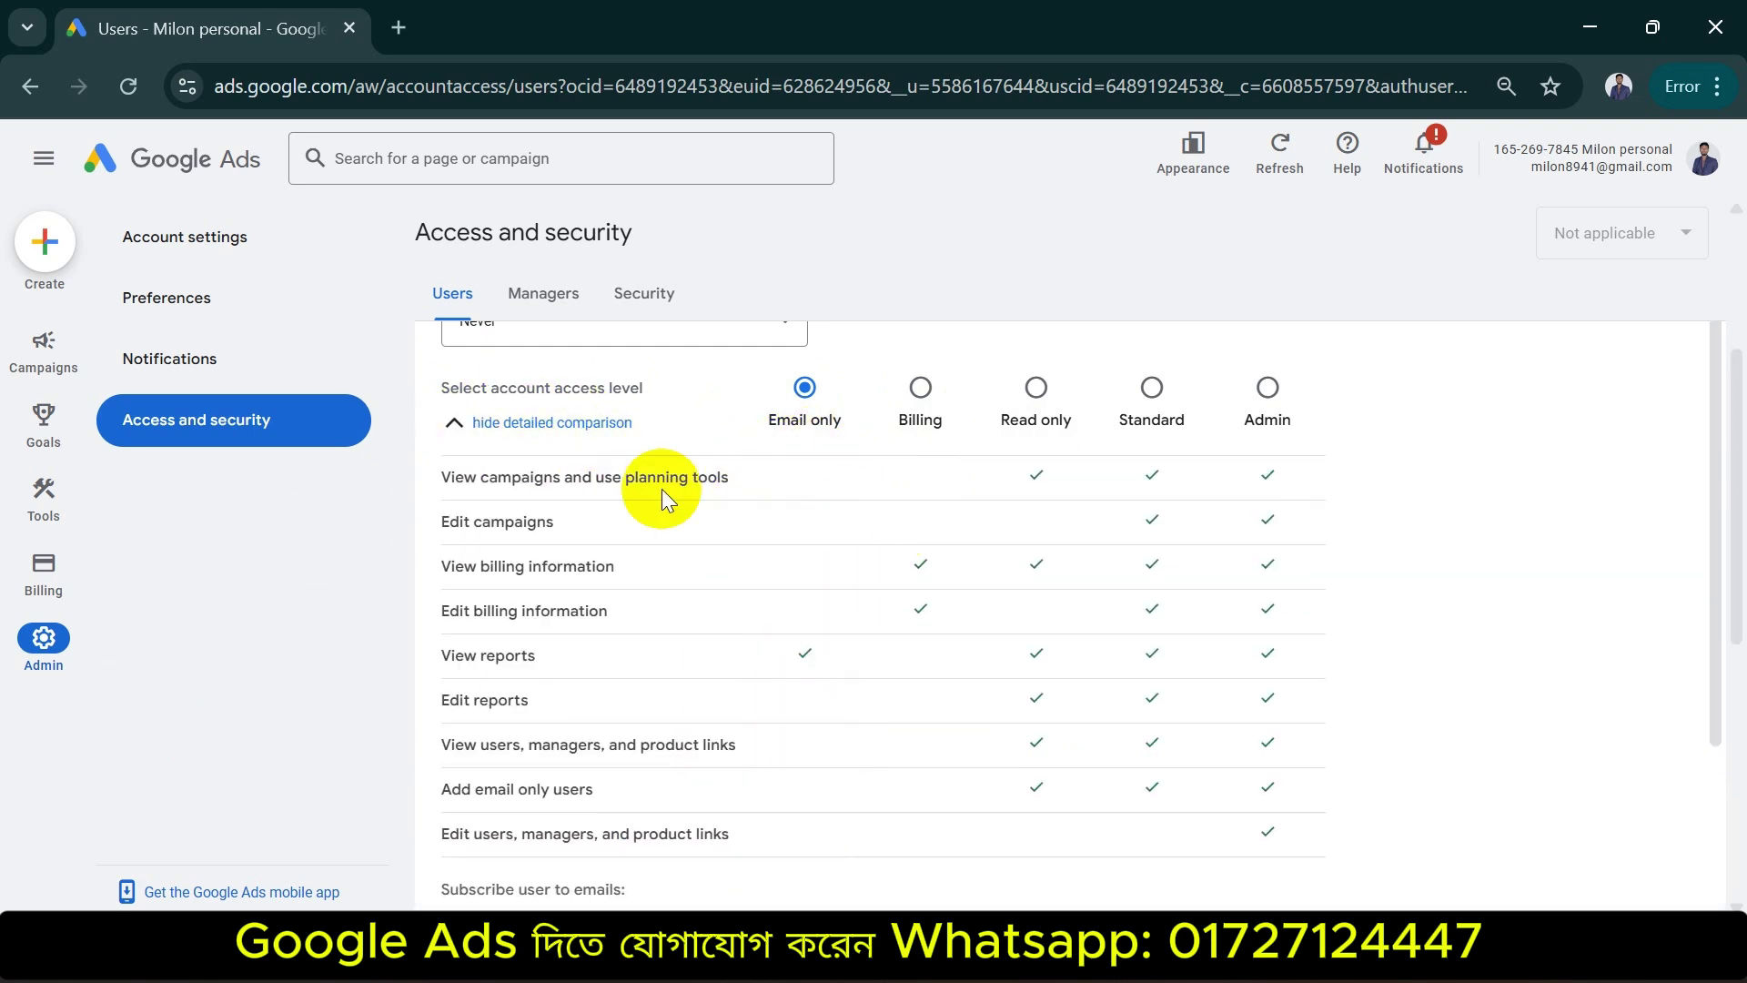
{"action": "left_click", "coordinate": [920, 390]}
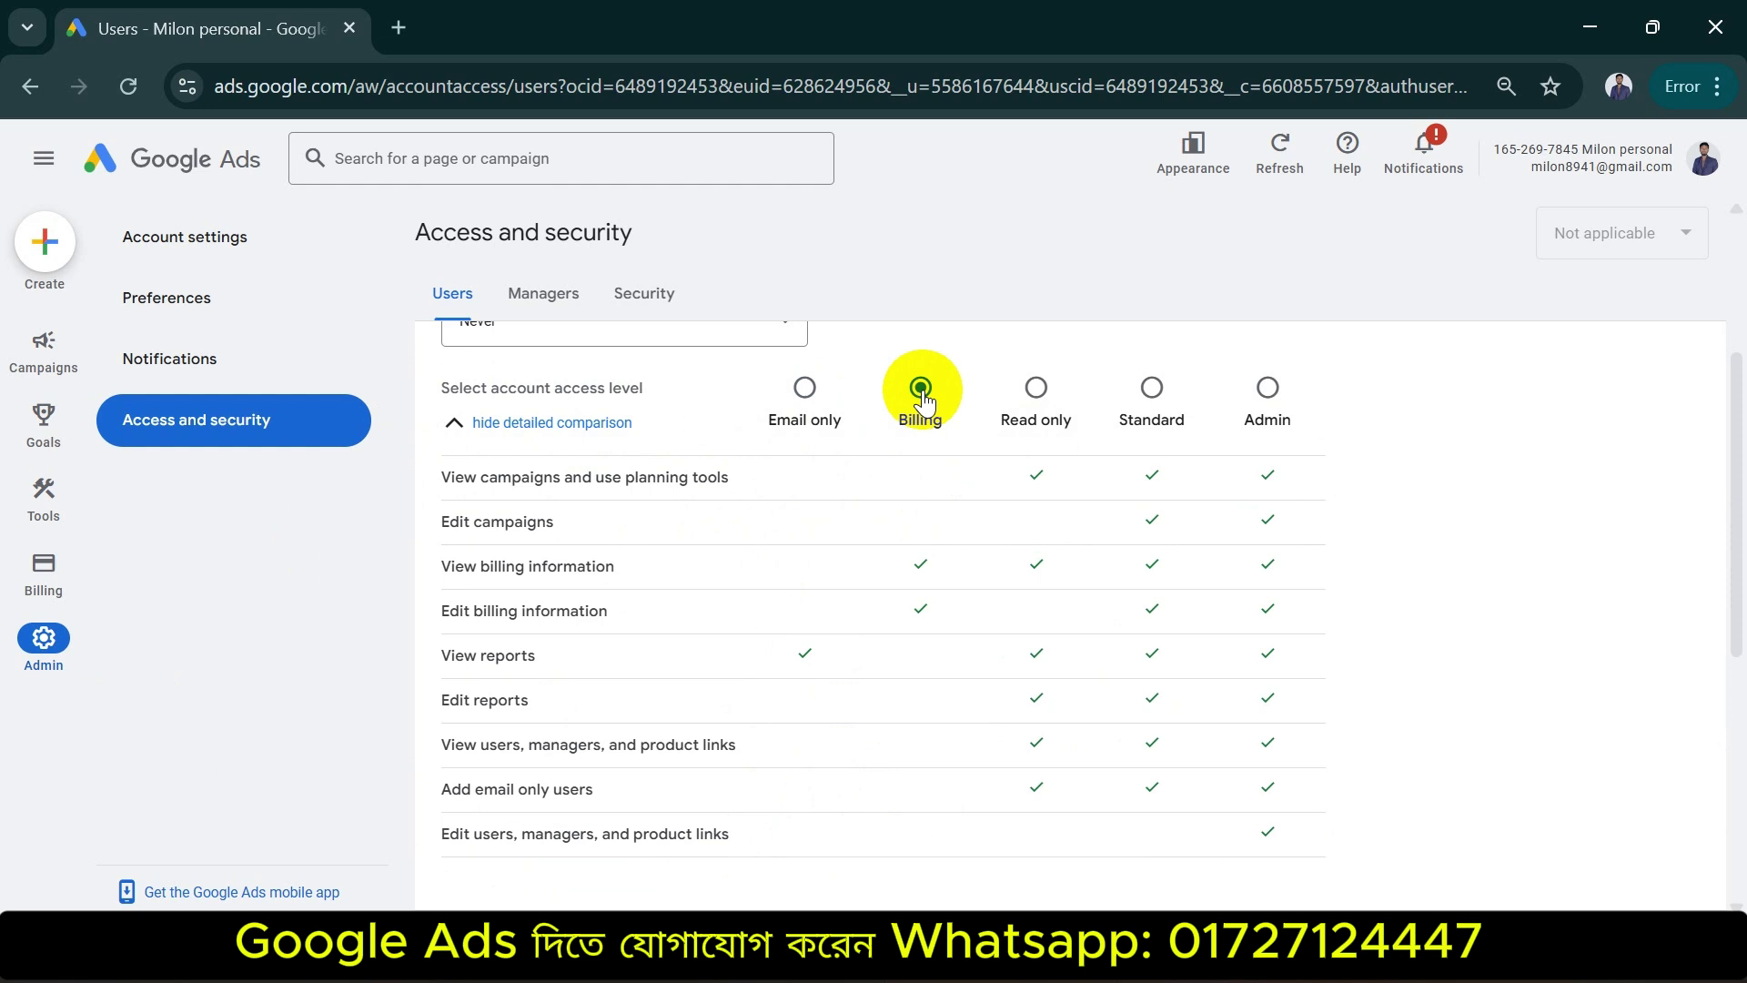
{"action": "left_click", "coordinate": [1036, 389]}
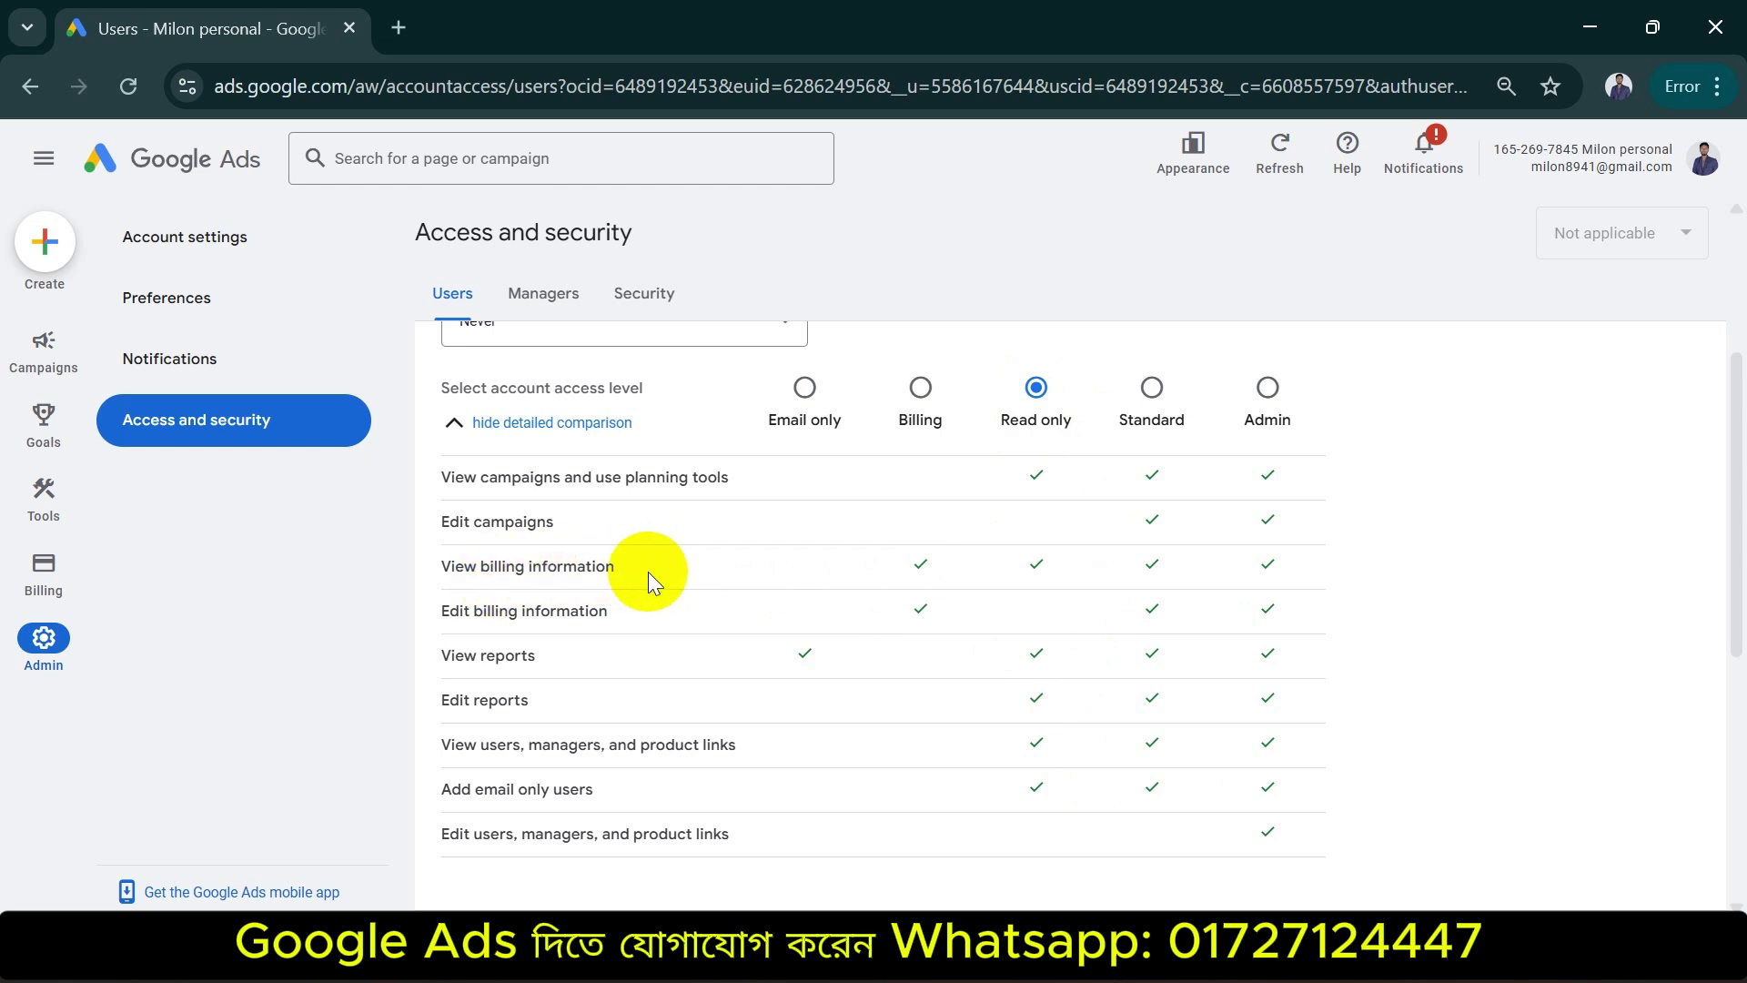
{"action": "left_click", "coordinate": [1168, 400]}
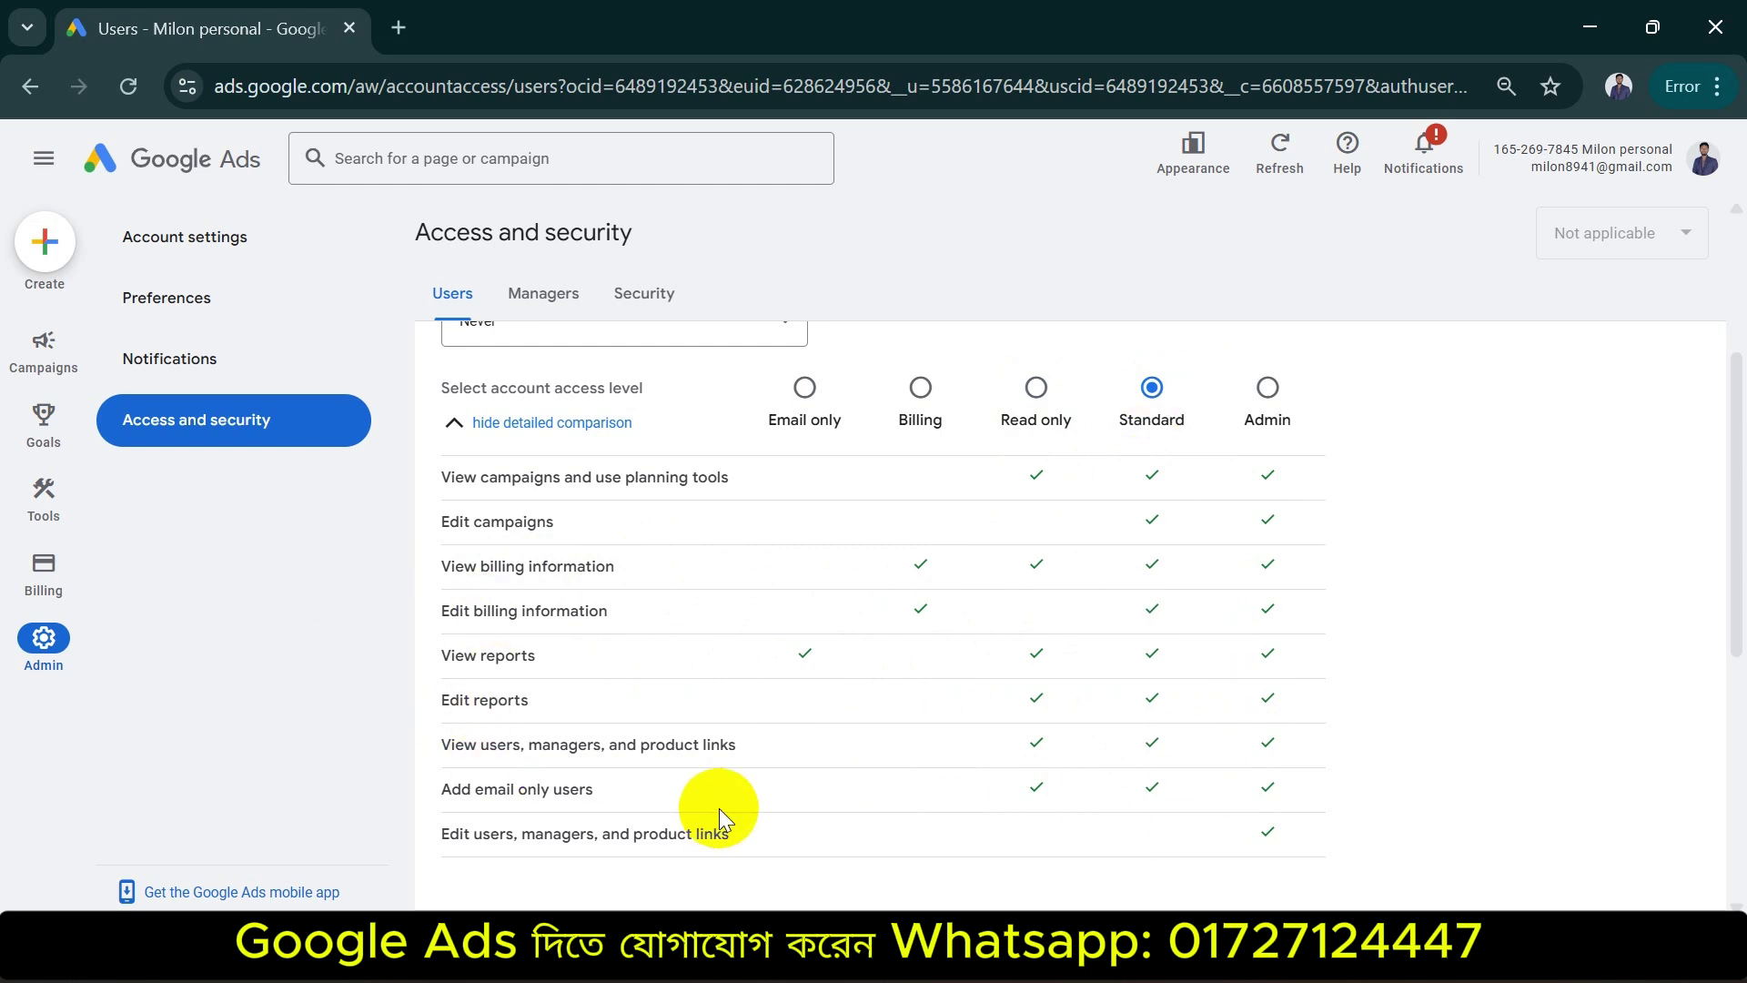
{"action": "left_click", "coordinate": [1263, 404]}
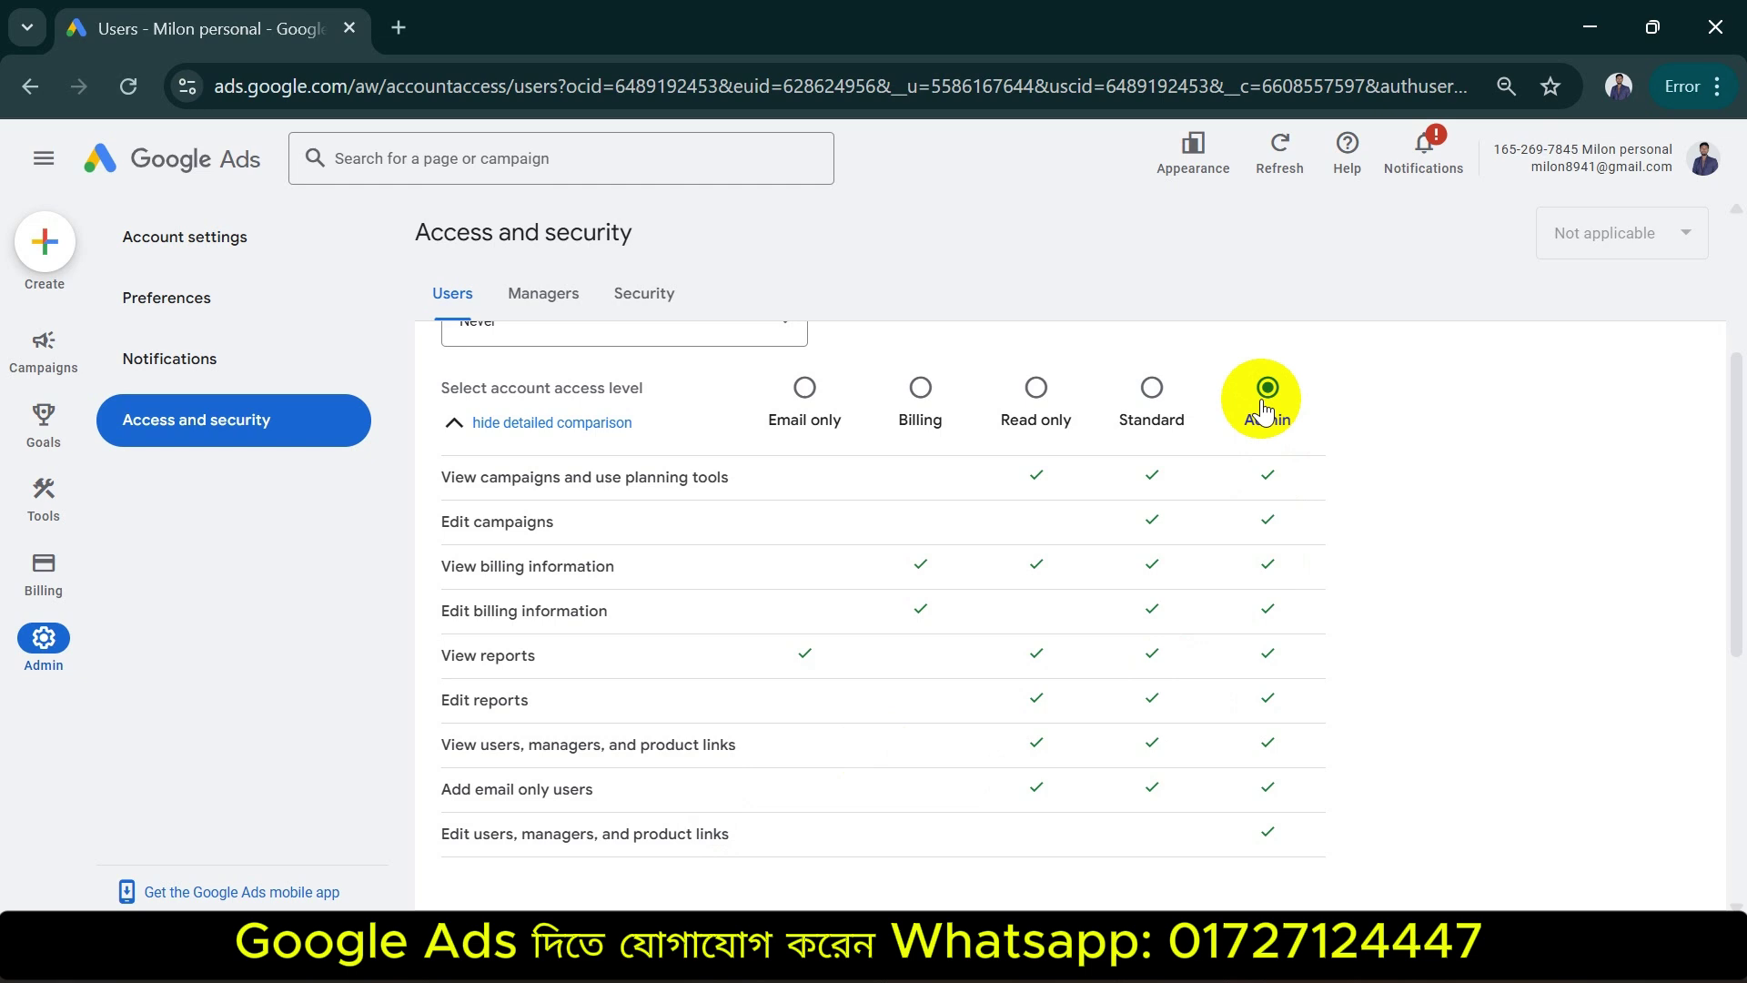
{"action": "left_click", "coordinate": [1135, 393]}
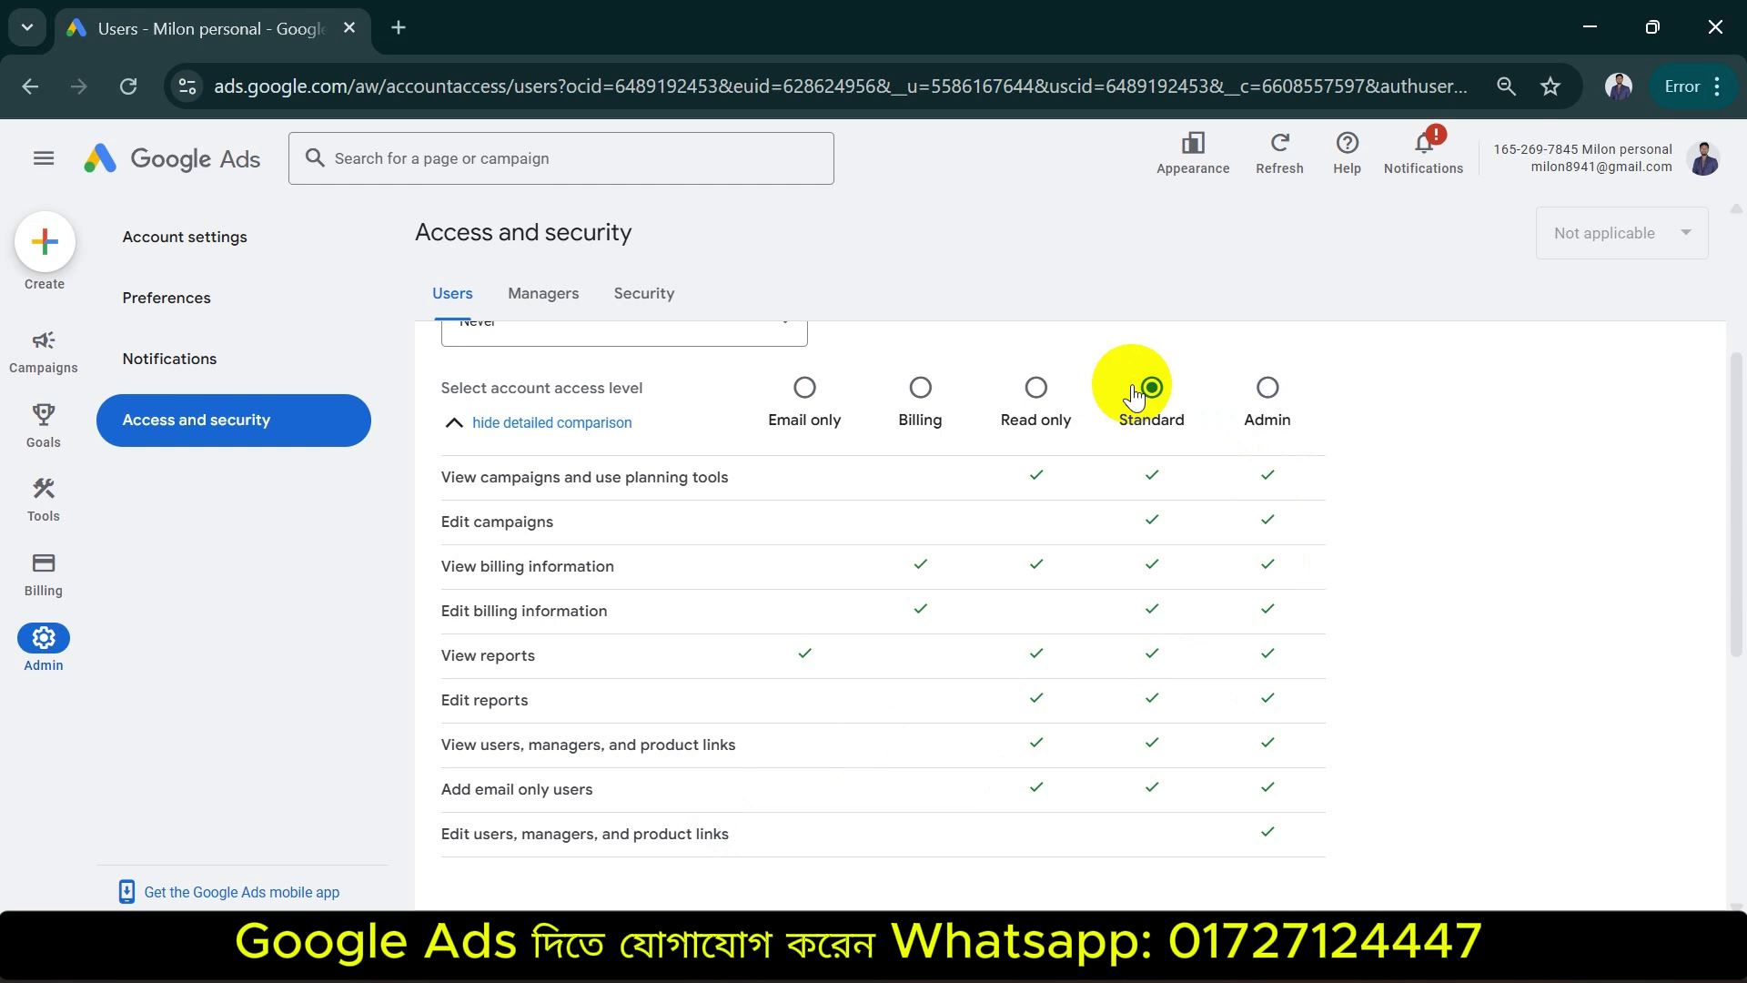
{"action": "scroll", "coordinate": [937, 547], "scroll_direction": "down", "scroll_amount": 5}
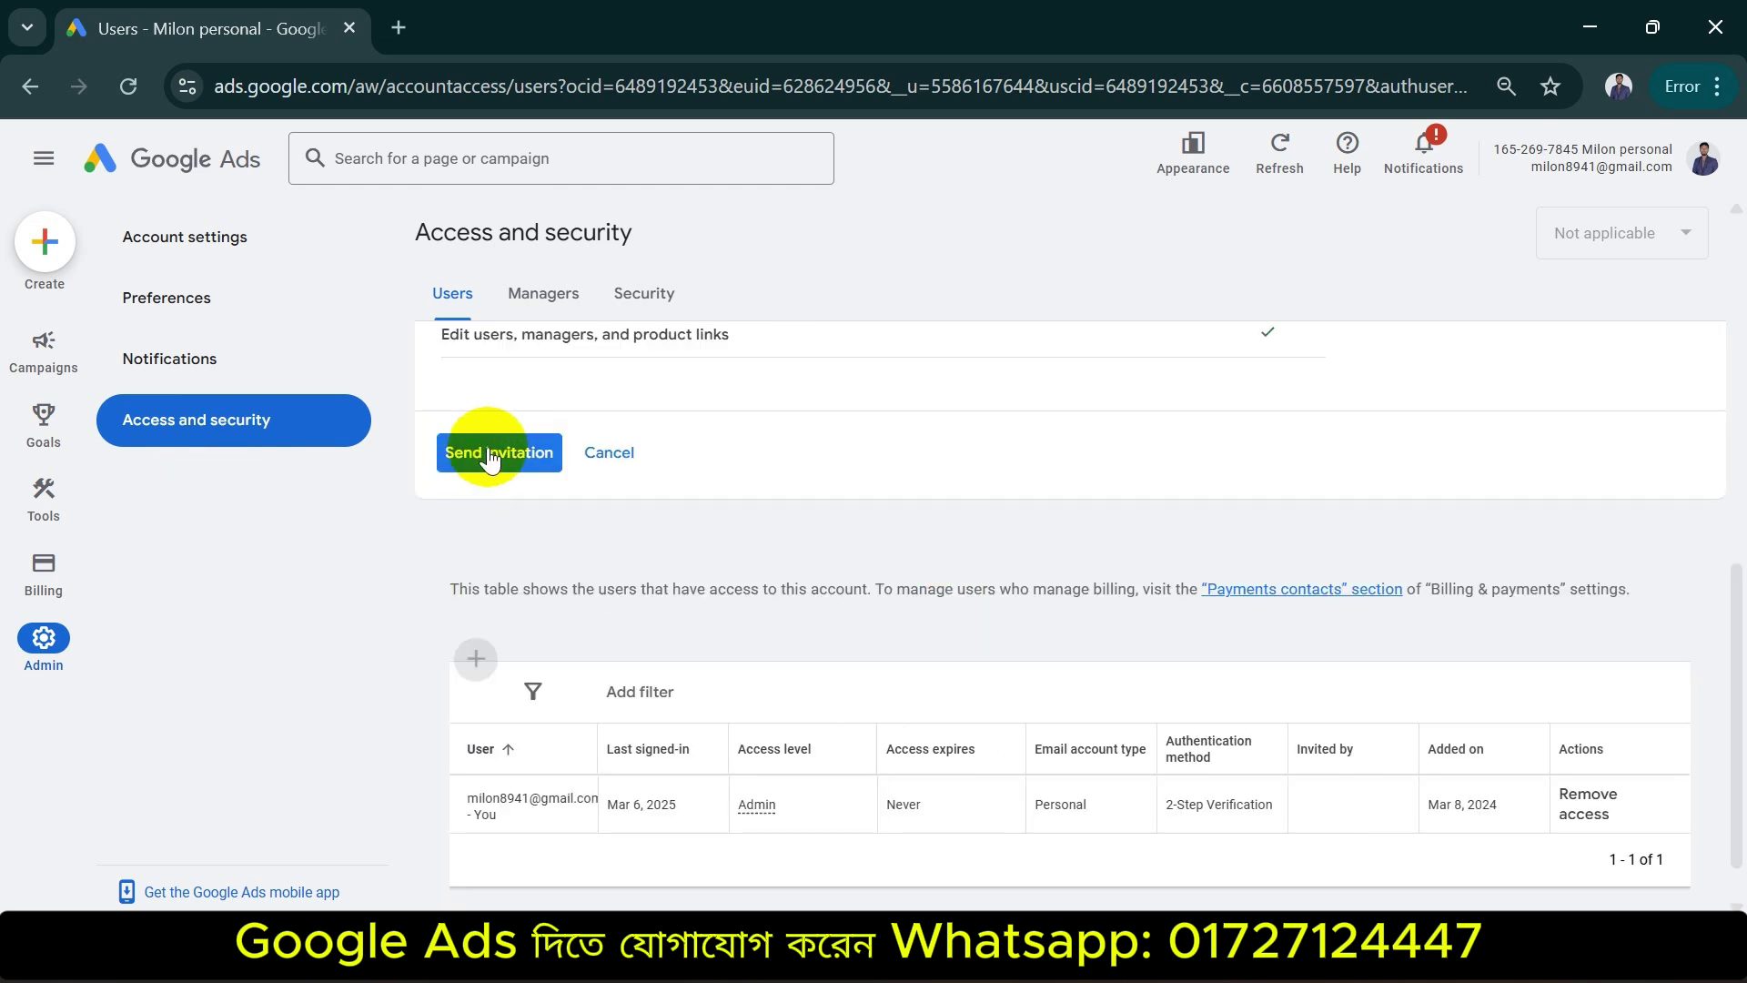
{"action": "left_click", "coordinate": [455, 451]}
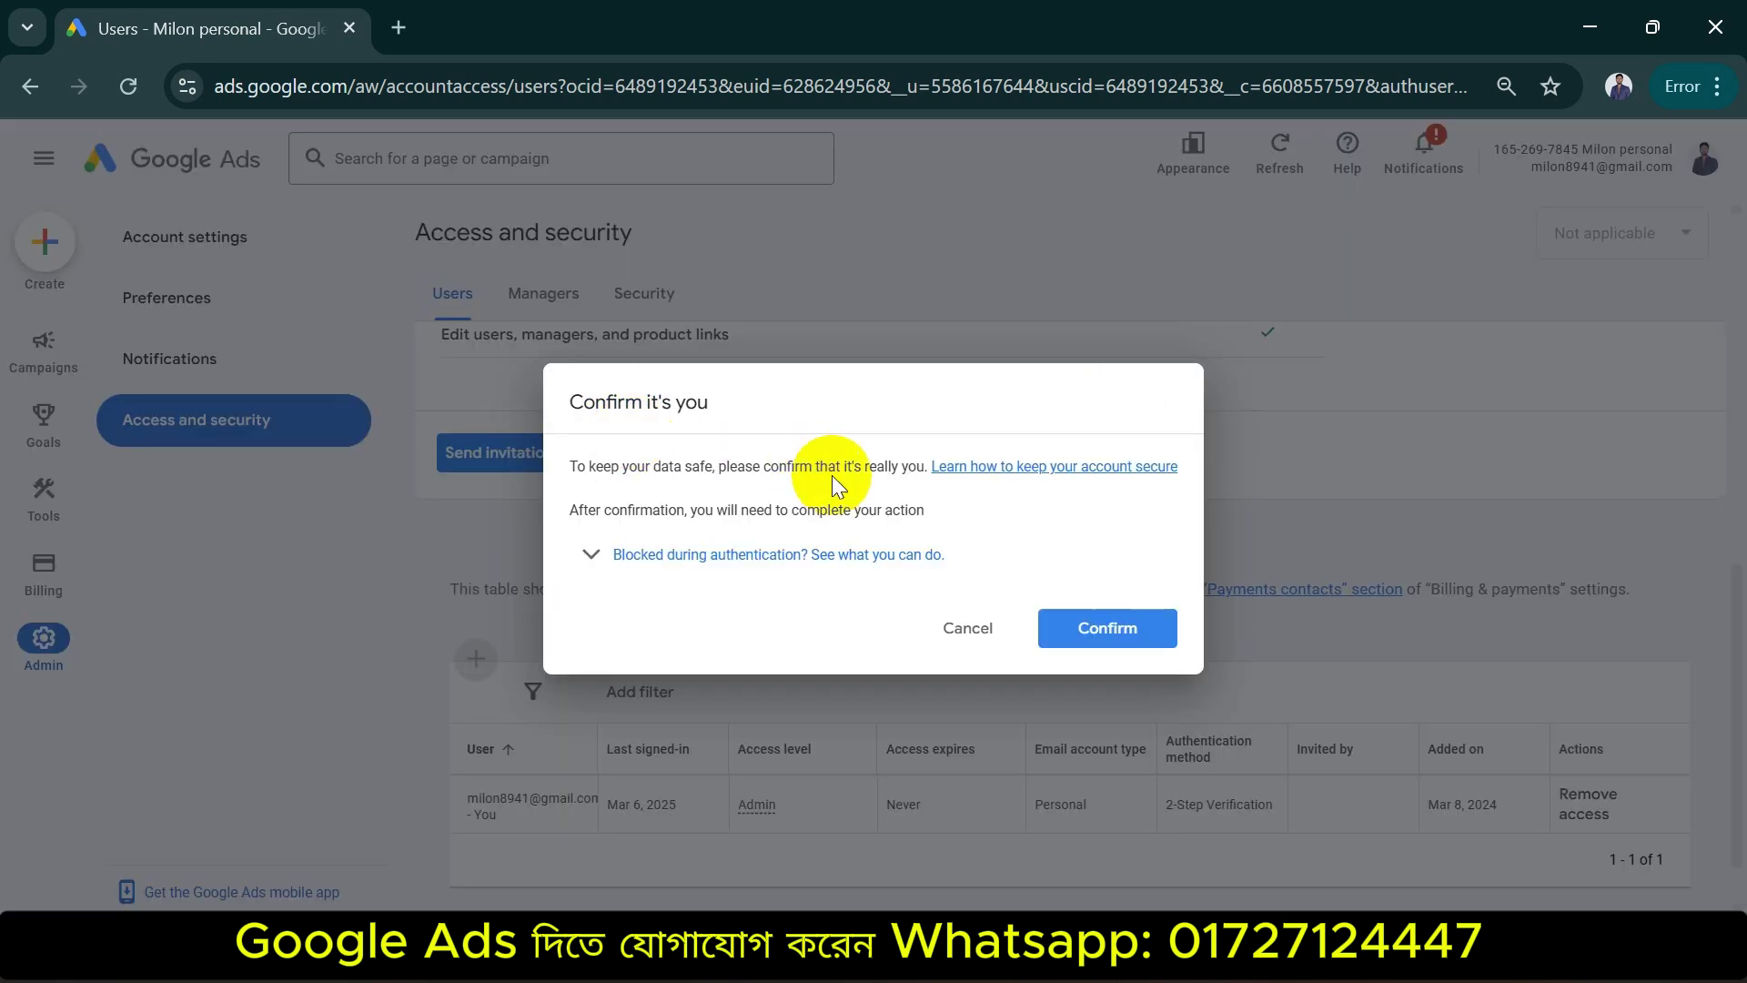
{"action": "left_click", "coordinate": [1110, 626]}
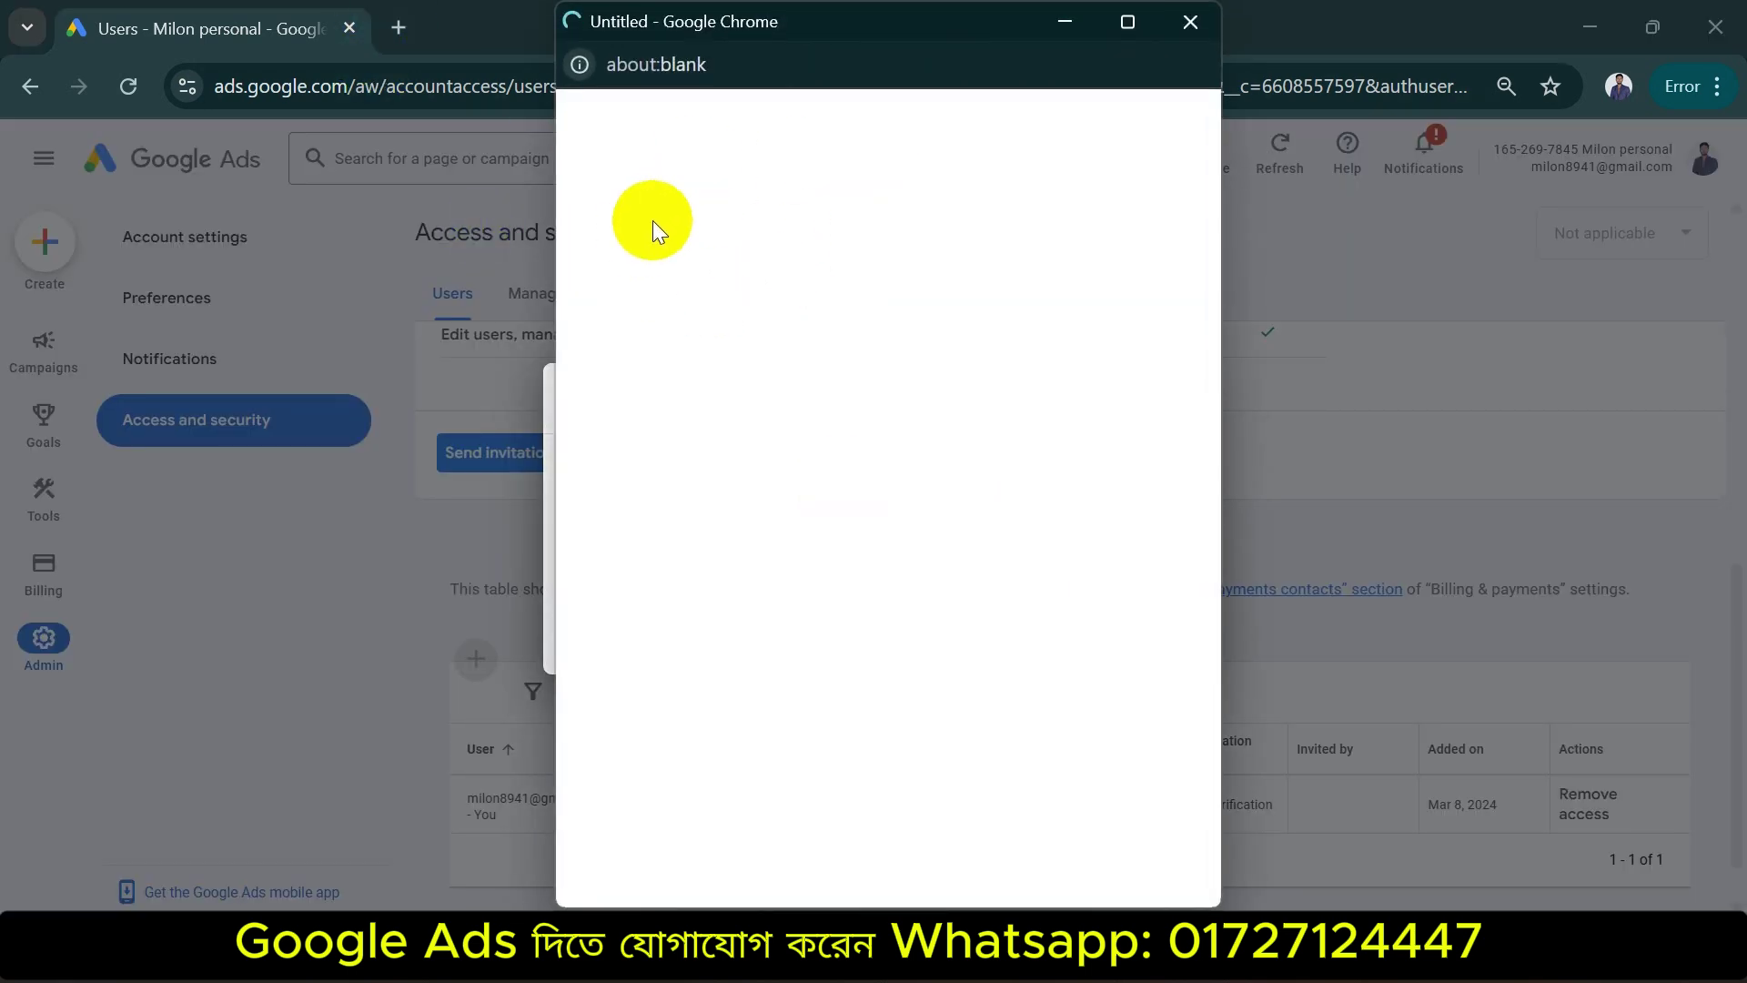
{"action": "left_click", "coordinate": [1148, 84]}
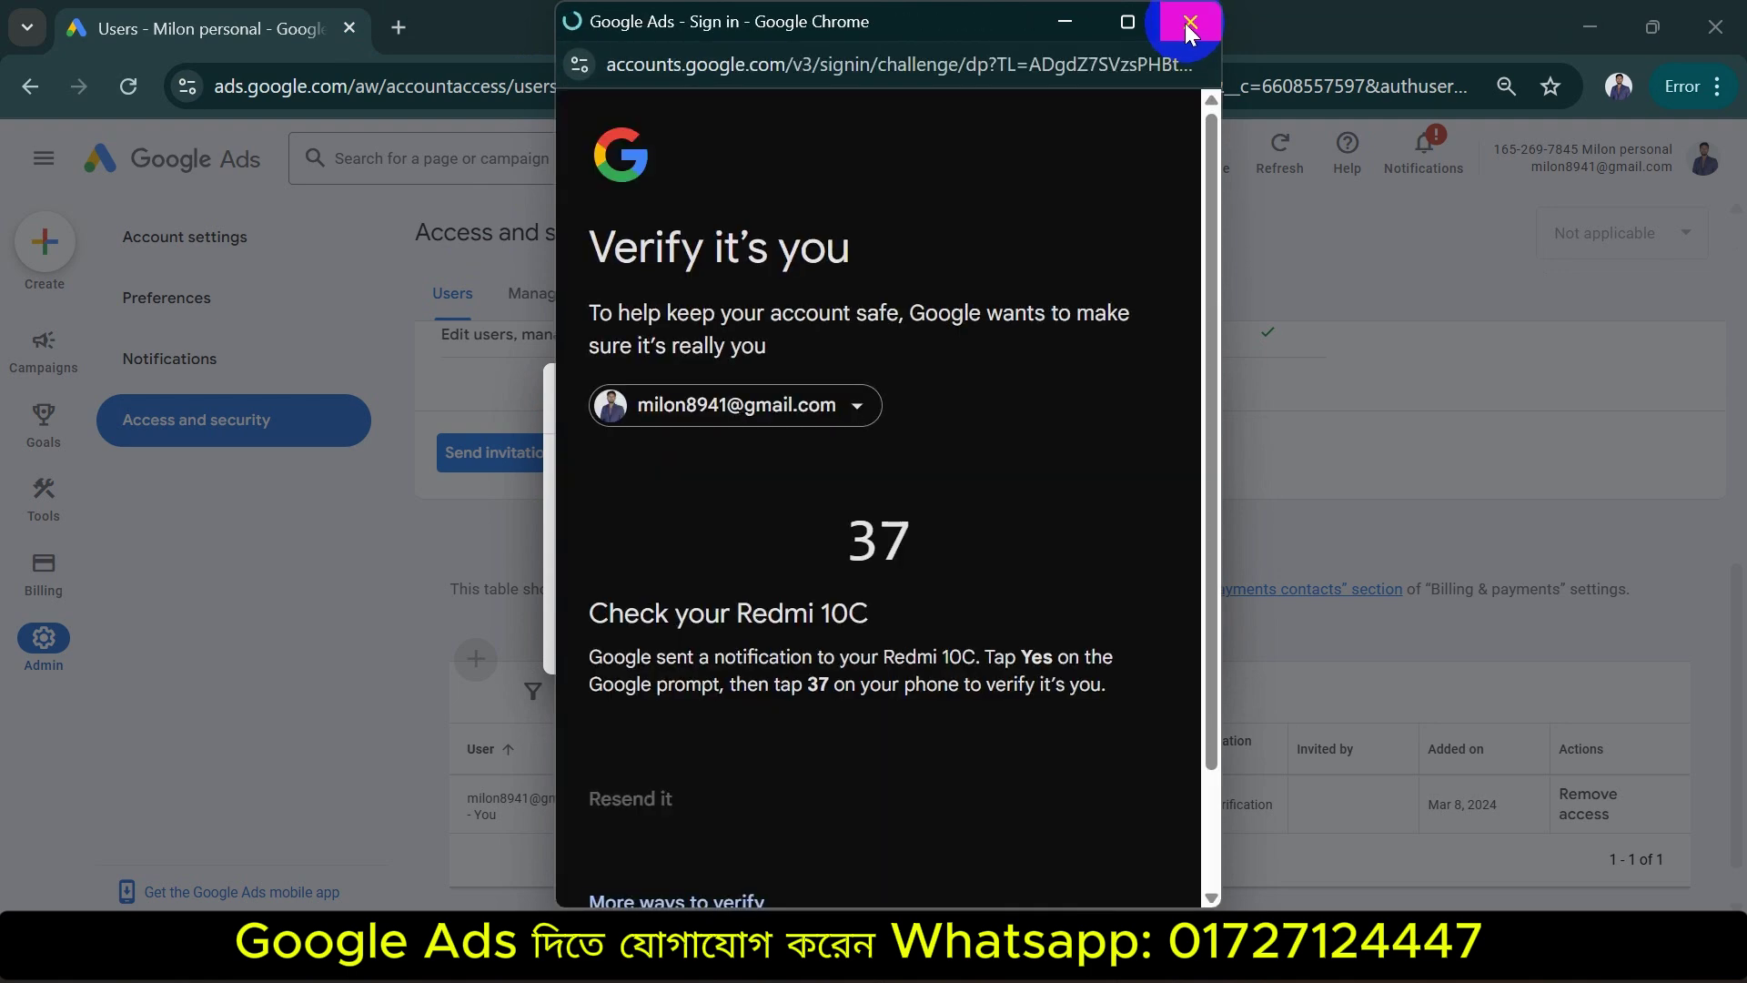
{"action": "left_click", "coordinate": [1187, 24]}
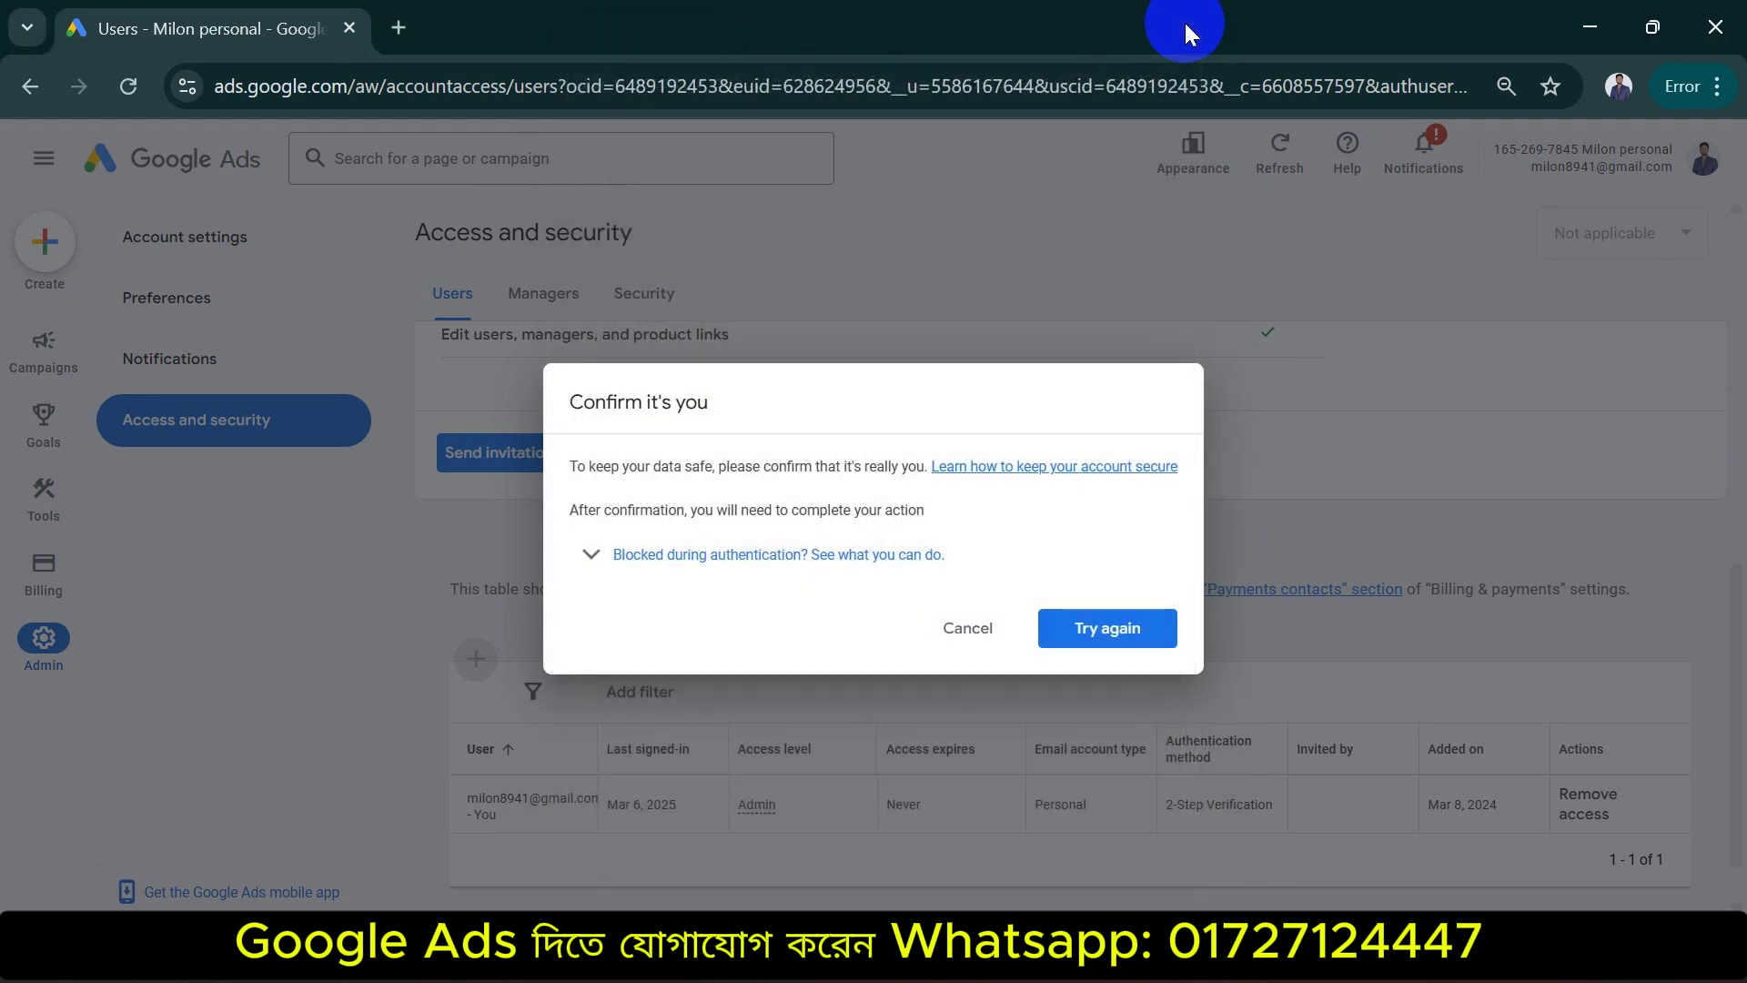
{"action": "left_click", "coordinate": [975, 628]}
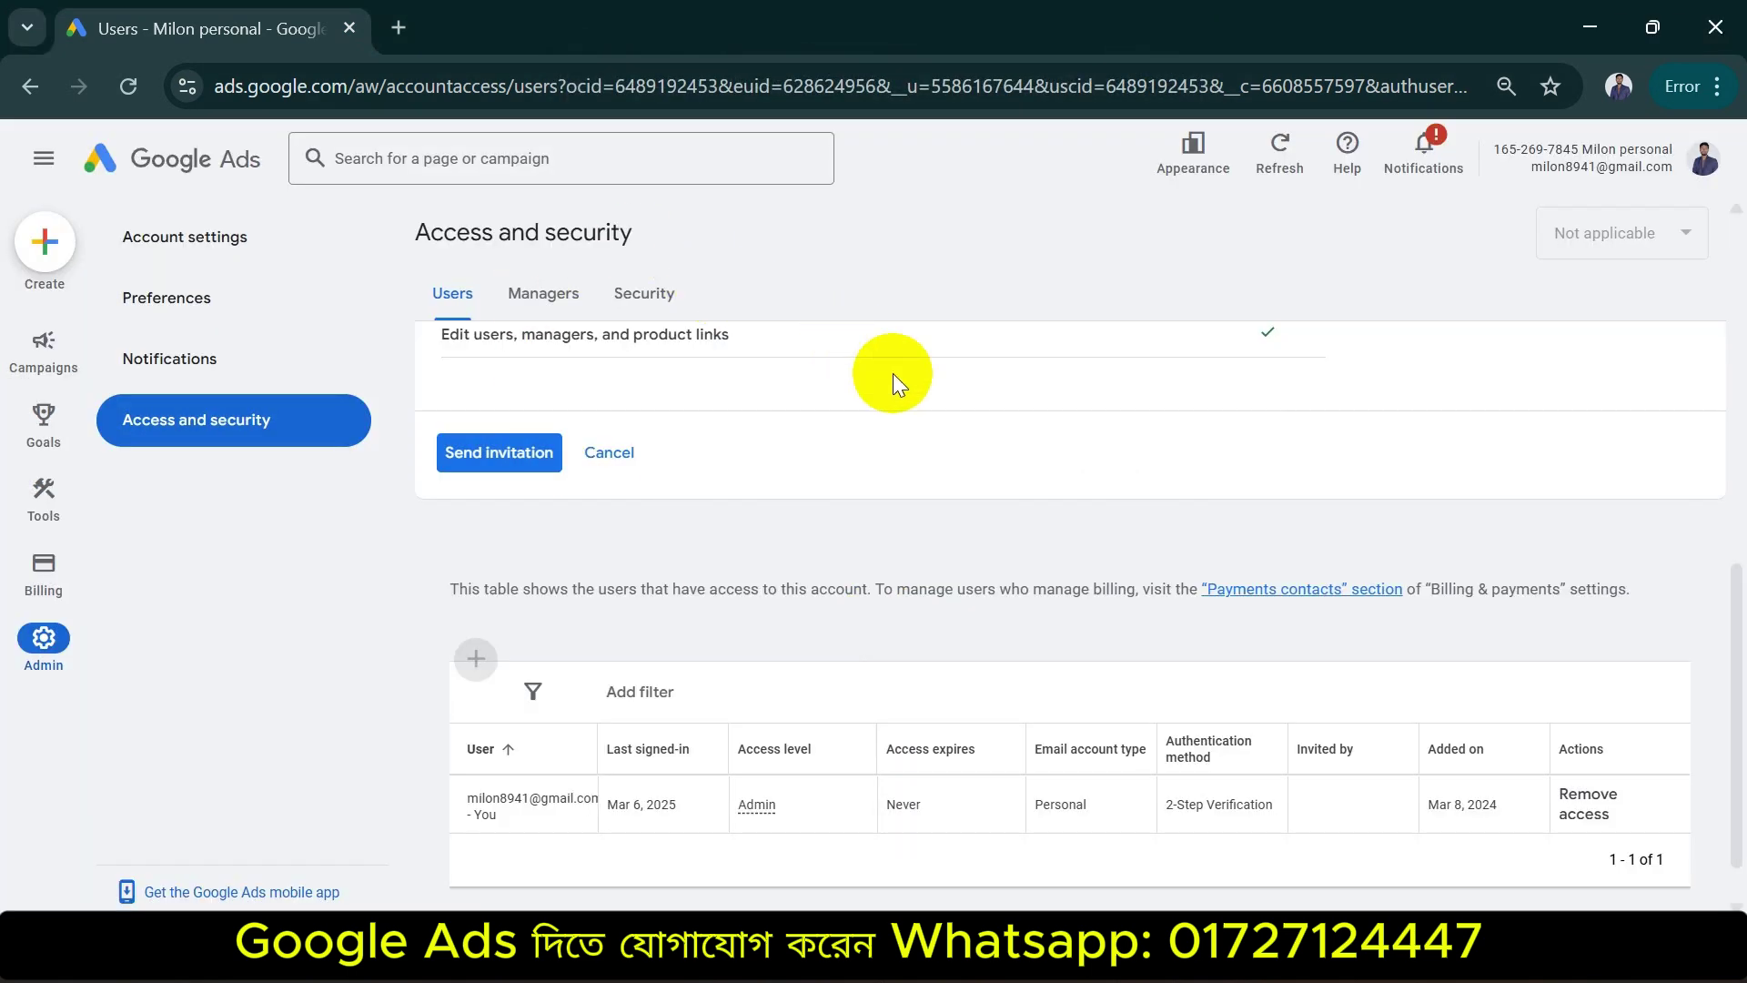
{"action": "scroll", "coordinate": [739, 488], "scroll_direction": "up", "scroll_amount": 10}
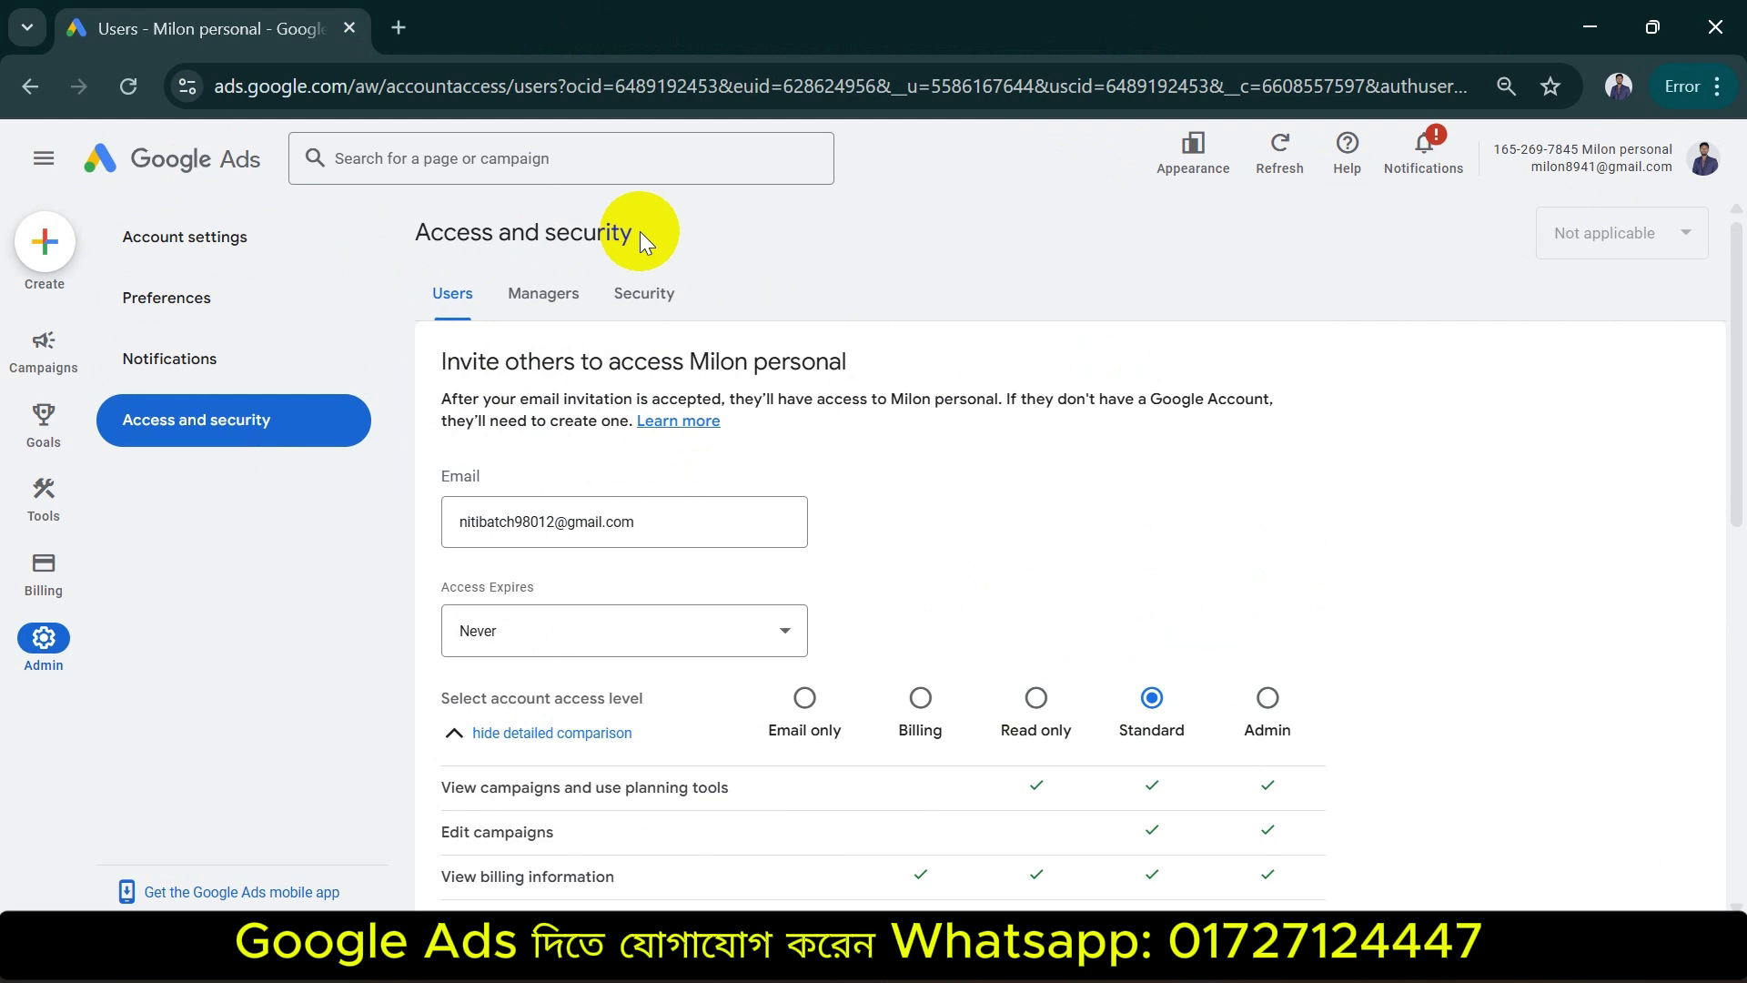
{"action": "left_click", "coordinate": [1704, 158]}
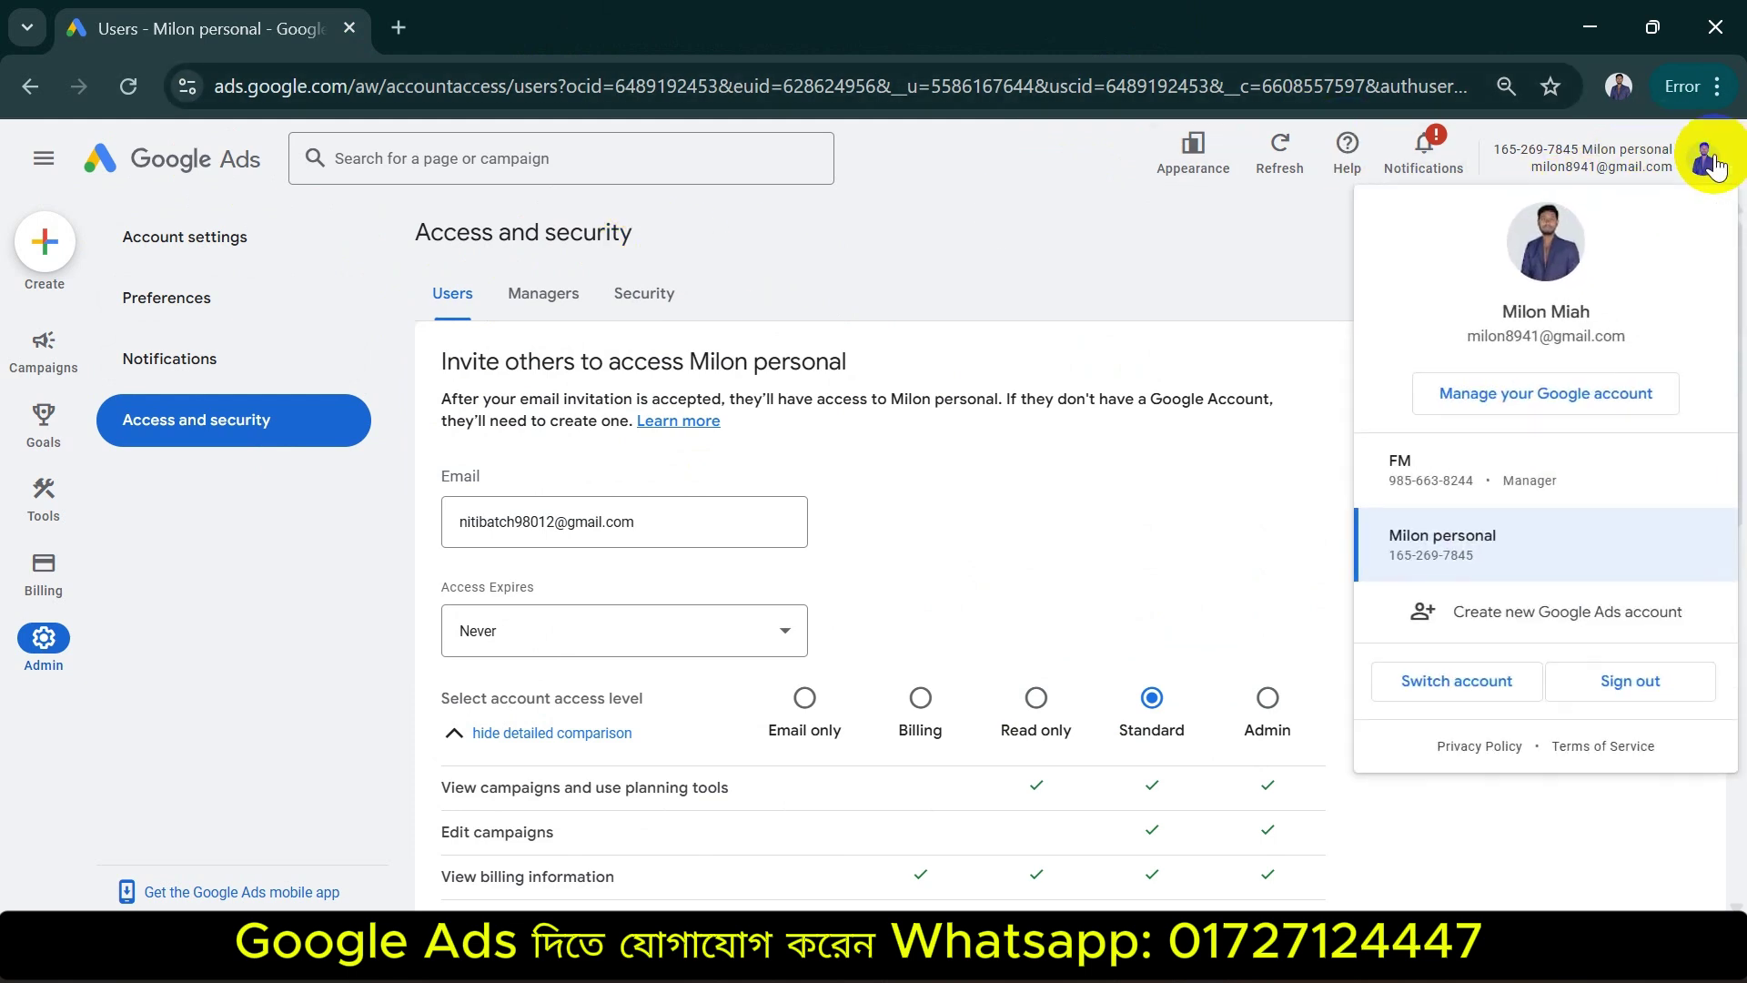
{"action": "left_click", "coordinate": [1272, 271]}
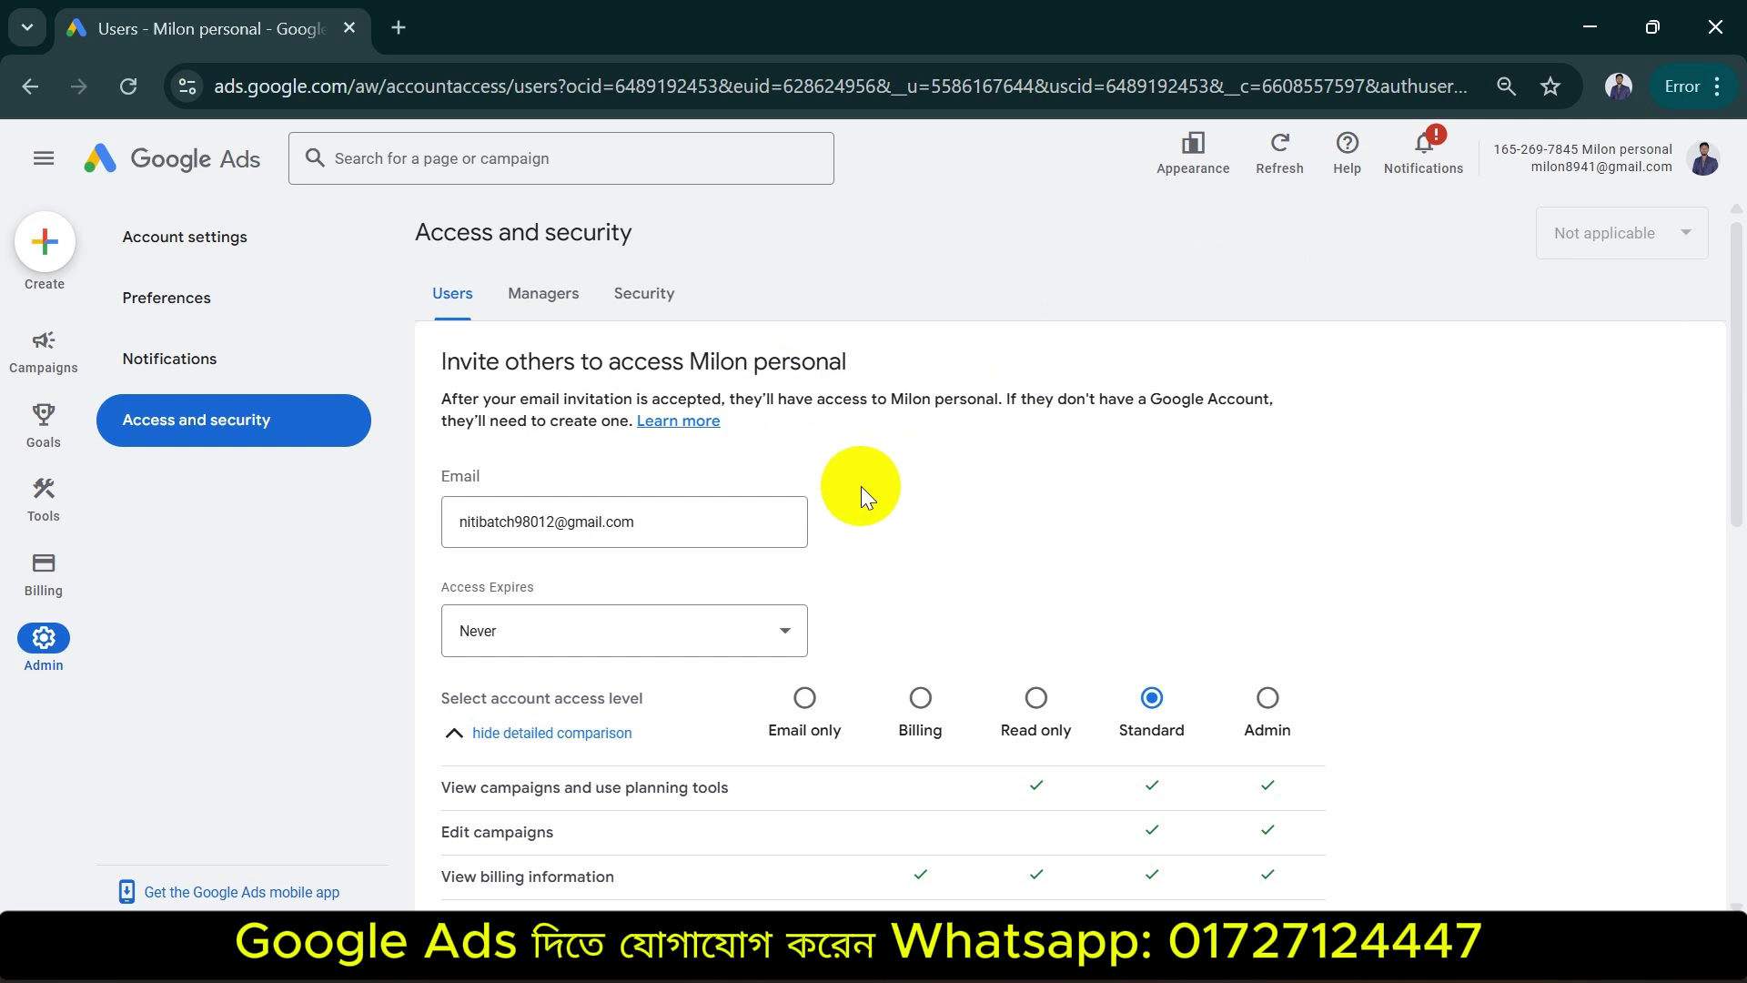
{"action": "scroll", "coordinate": [1079, 512], "scroll_direction": "down", "scroll_amount": 5}
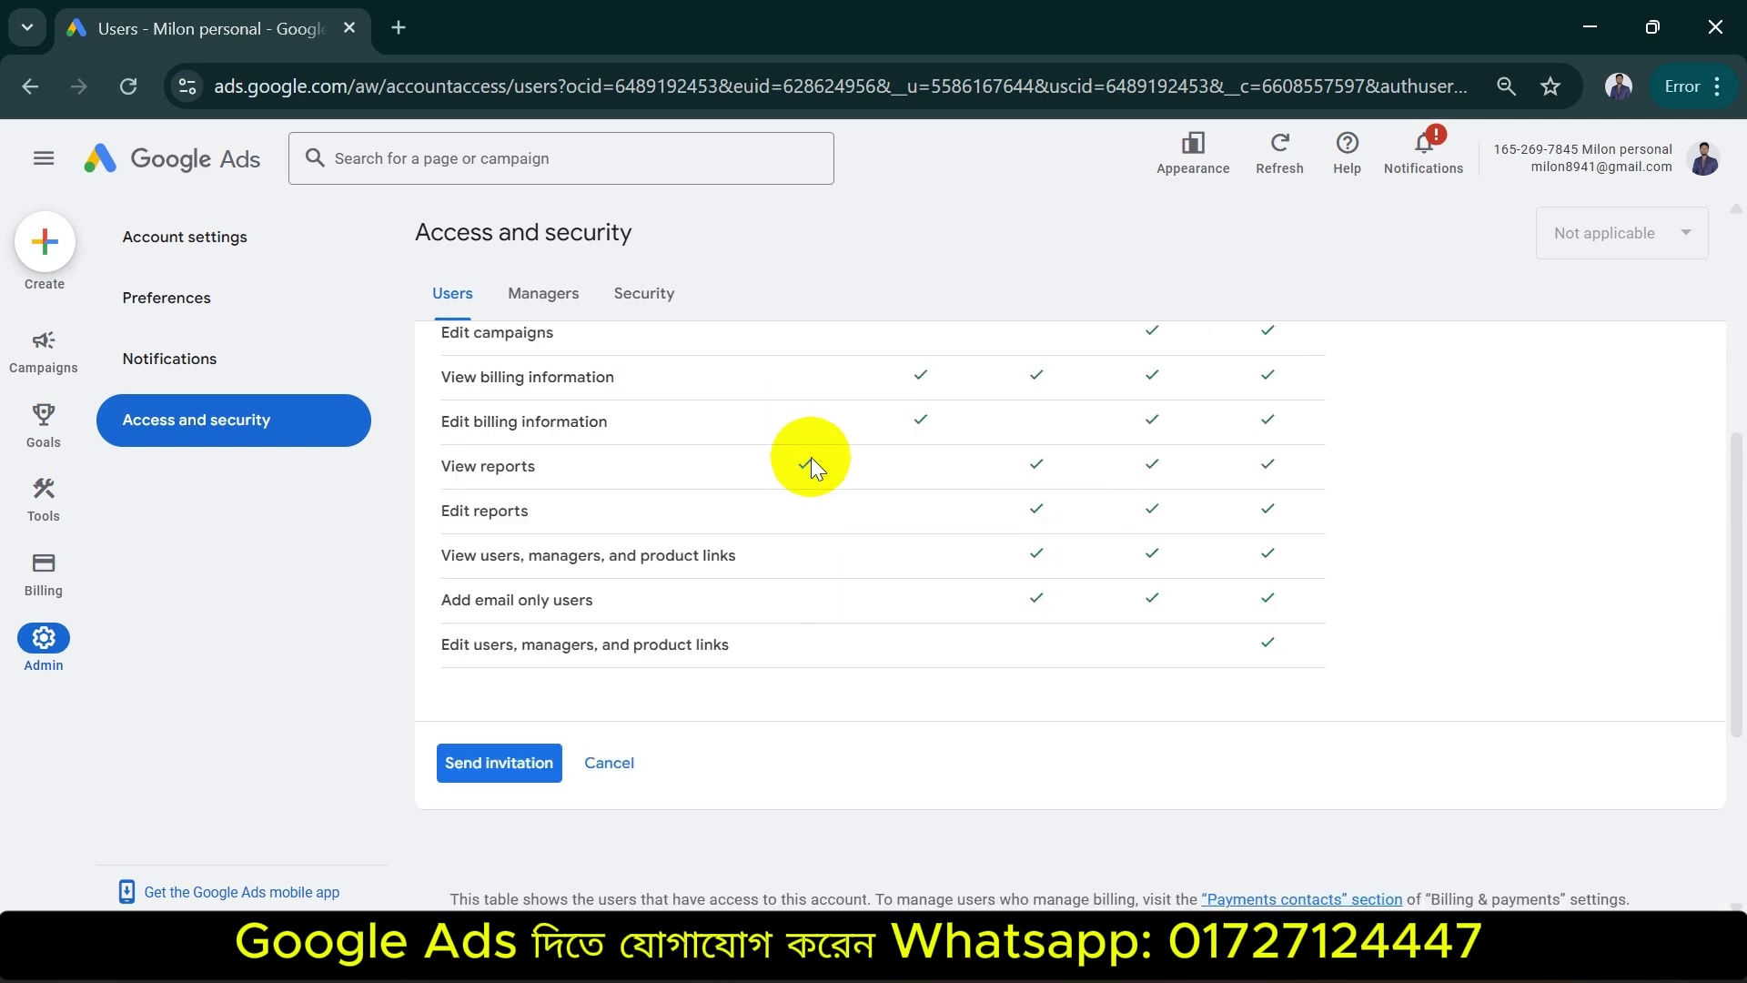
{"action": "scroll", "coordinate": [806, 458], "scroll_direction": "up", "scroll_amount": 5}
View the Managers and Security tabs, showing 2-Step Verification on and allowed domain gmail.com
{"action": "left_click", "coordinate": [546, 293]}
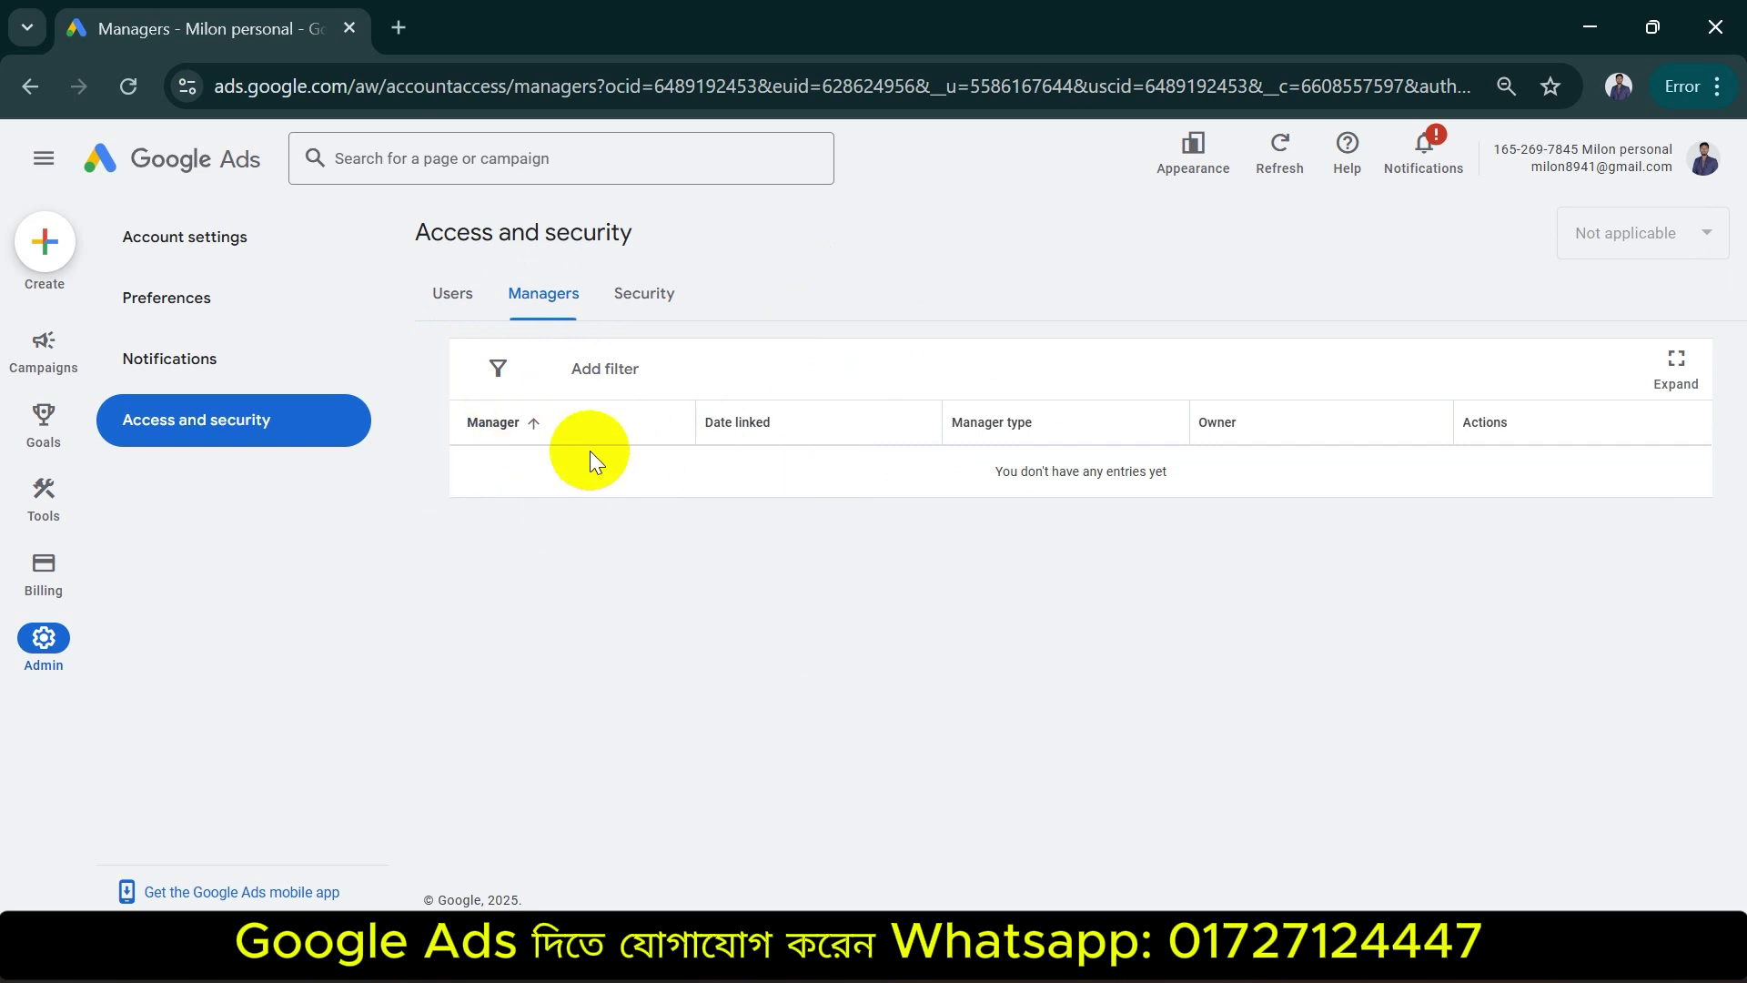
{"action": "left_click", "coordinate": [641, 289]}
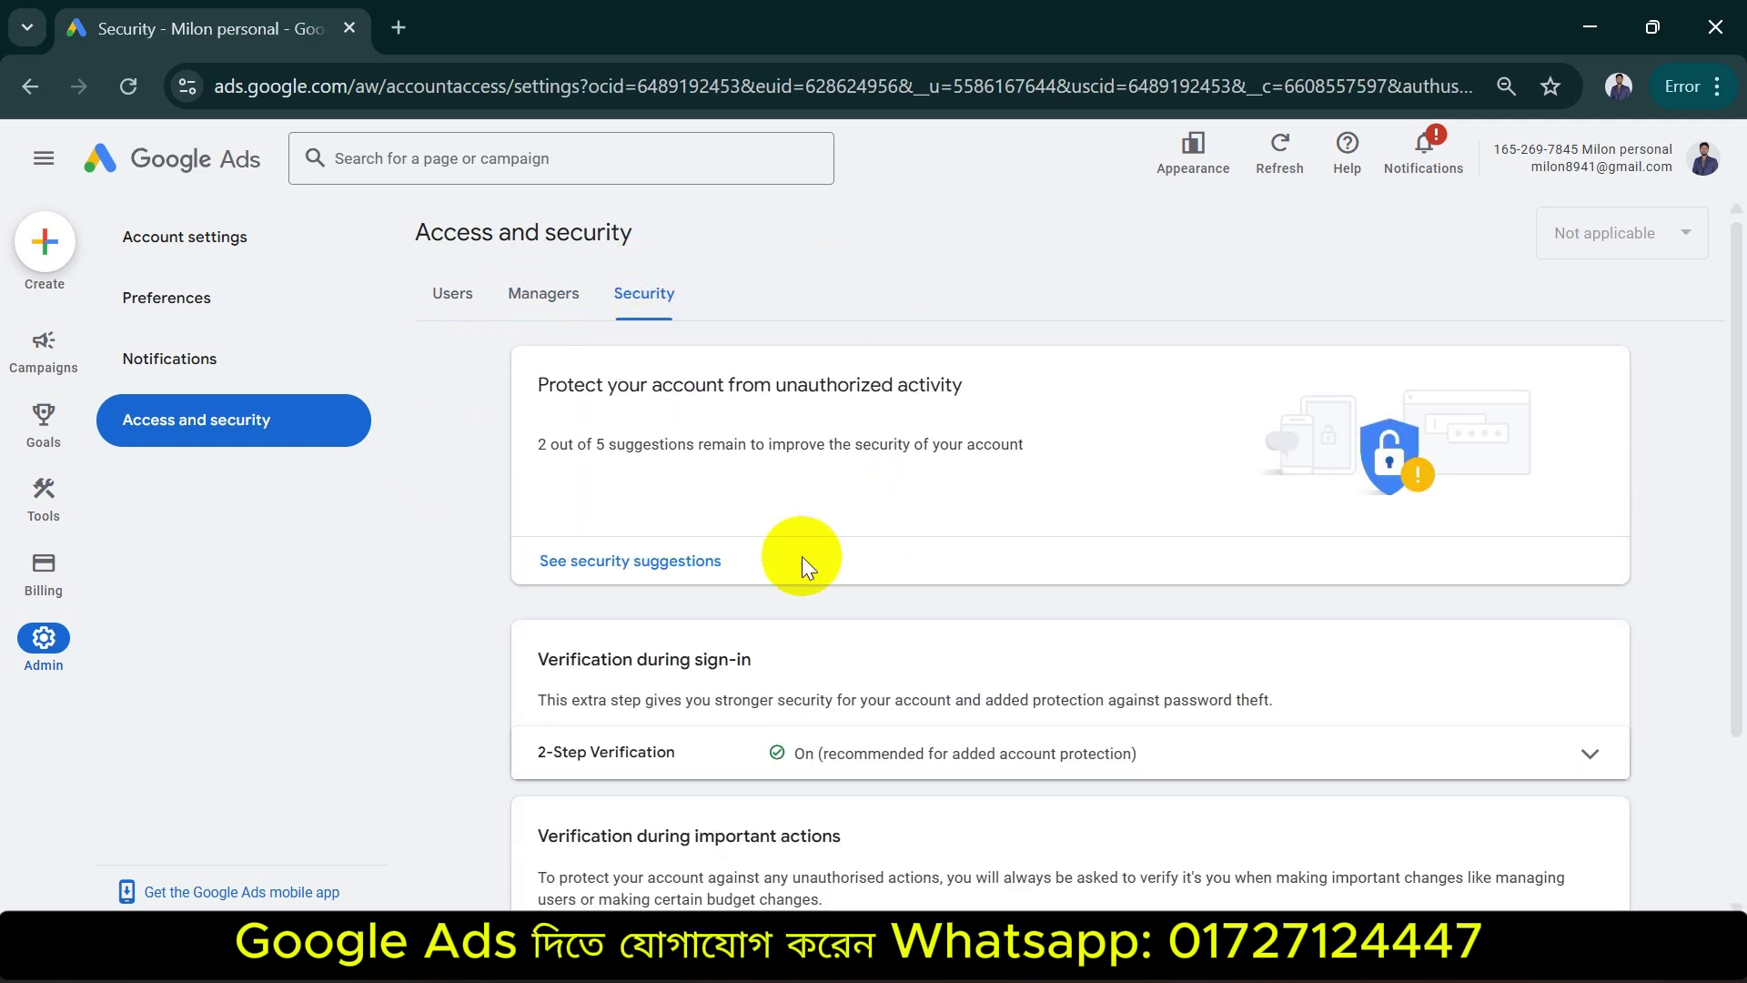
{"action": "scroll", "coordinate": [793, 558], "scroll_direction": "down", "scroll_amount": 2}
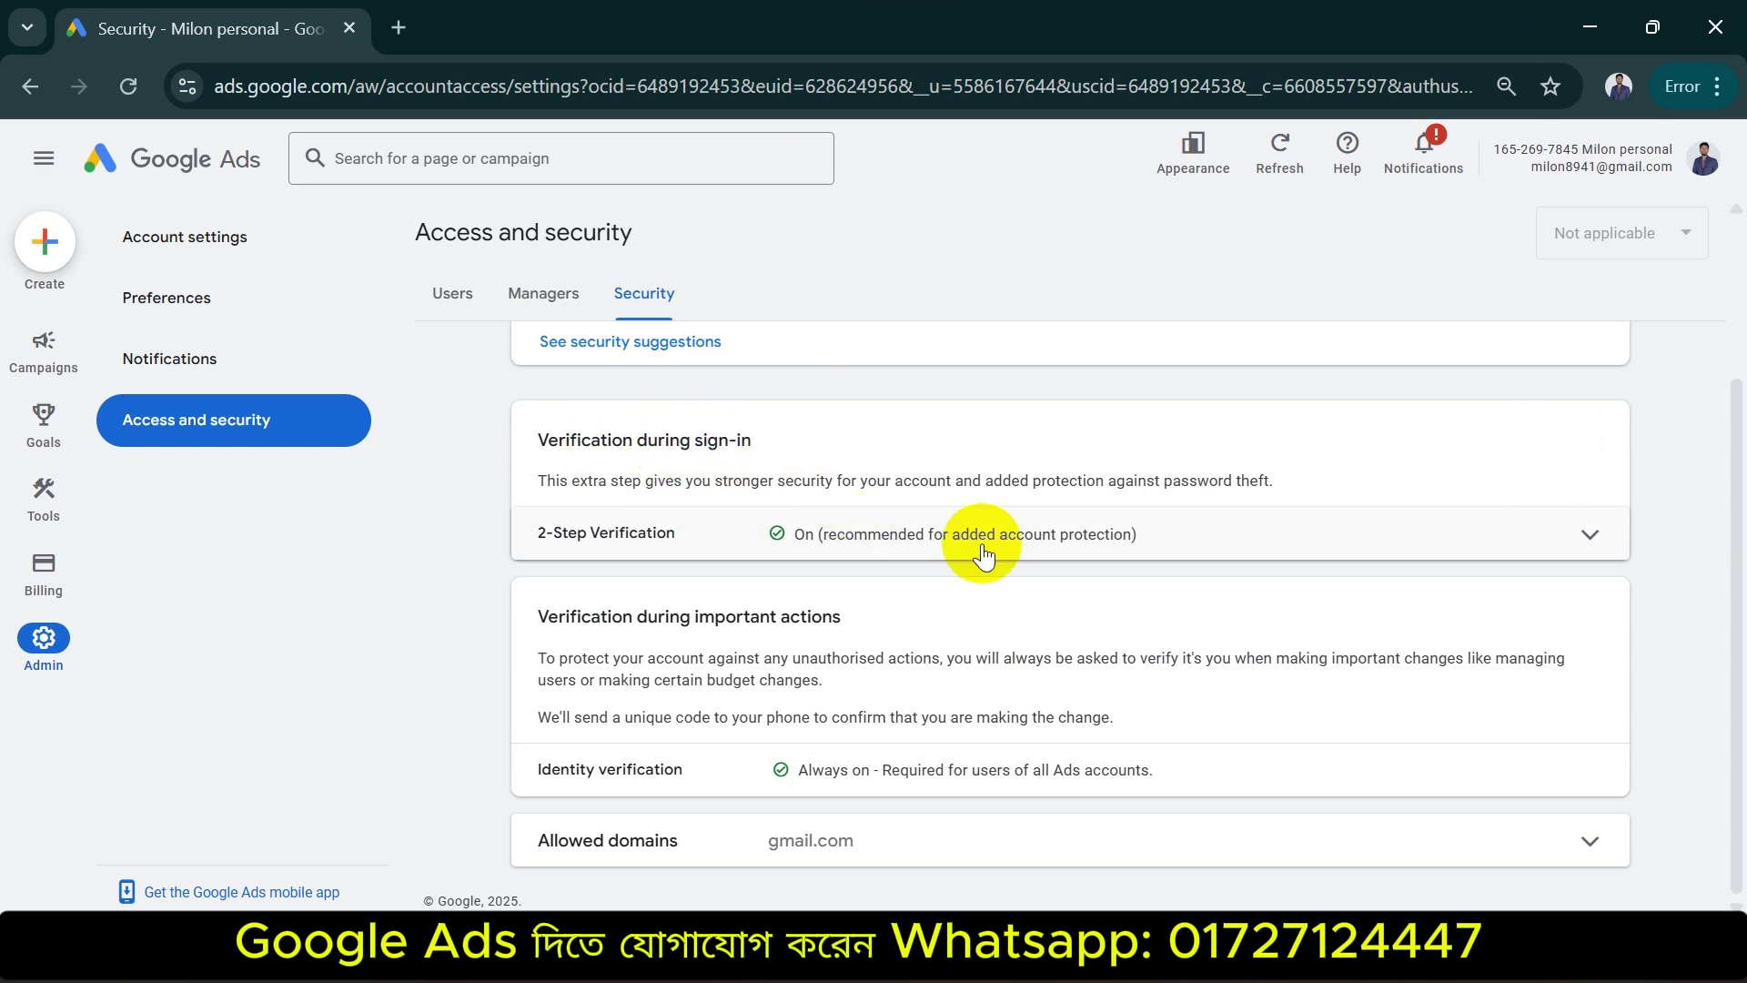
Switch back to the Users tab listing the single Admin user
{"action": "scroll", "coordinate": [528, 409], "scroll_direction": "up", "scroll_amount": 3}
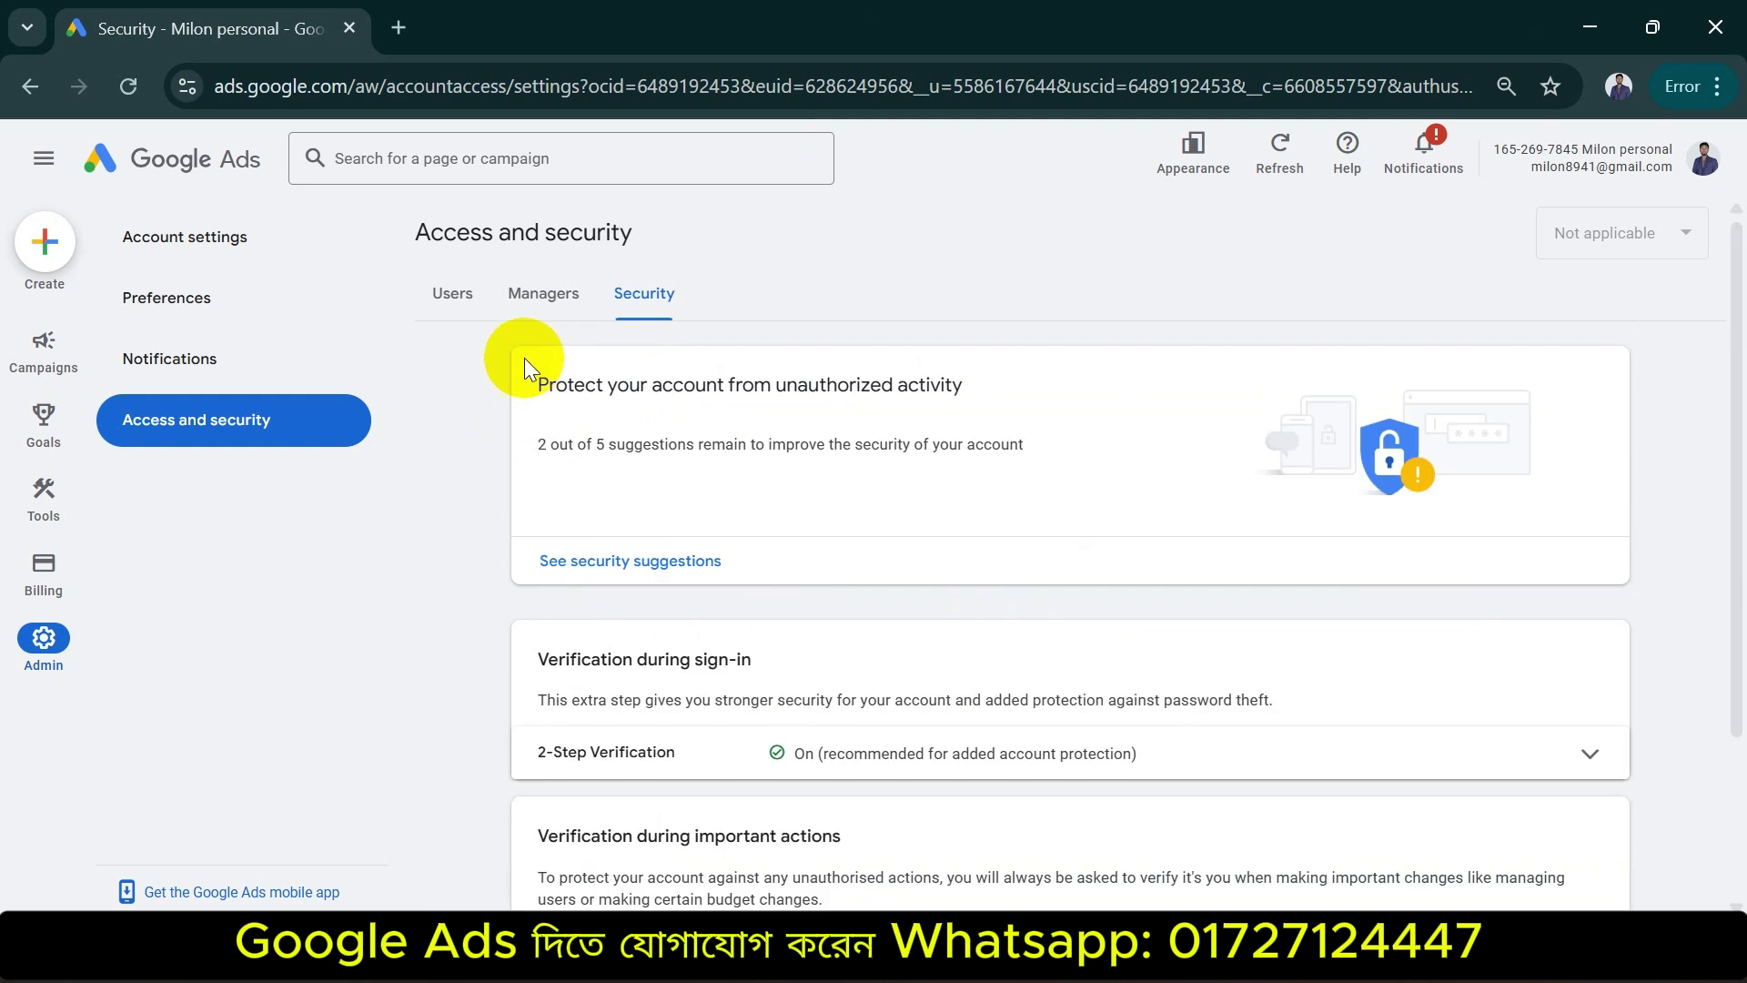
{"action": "left_click", "coordinate": [453, 294]}
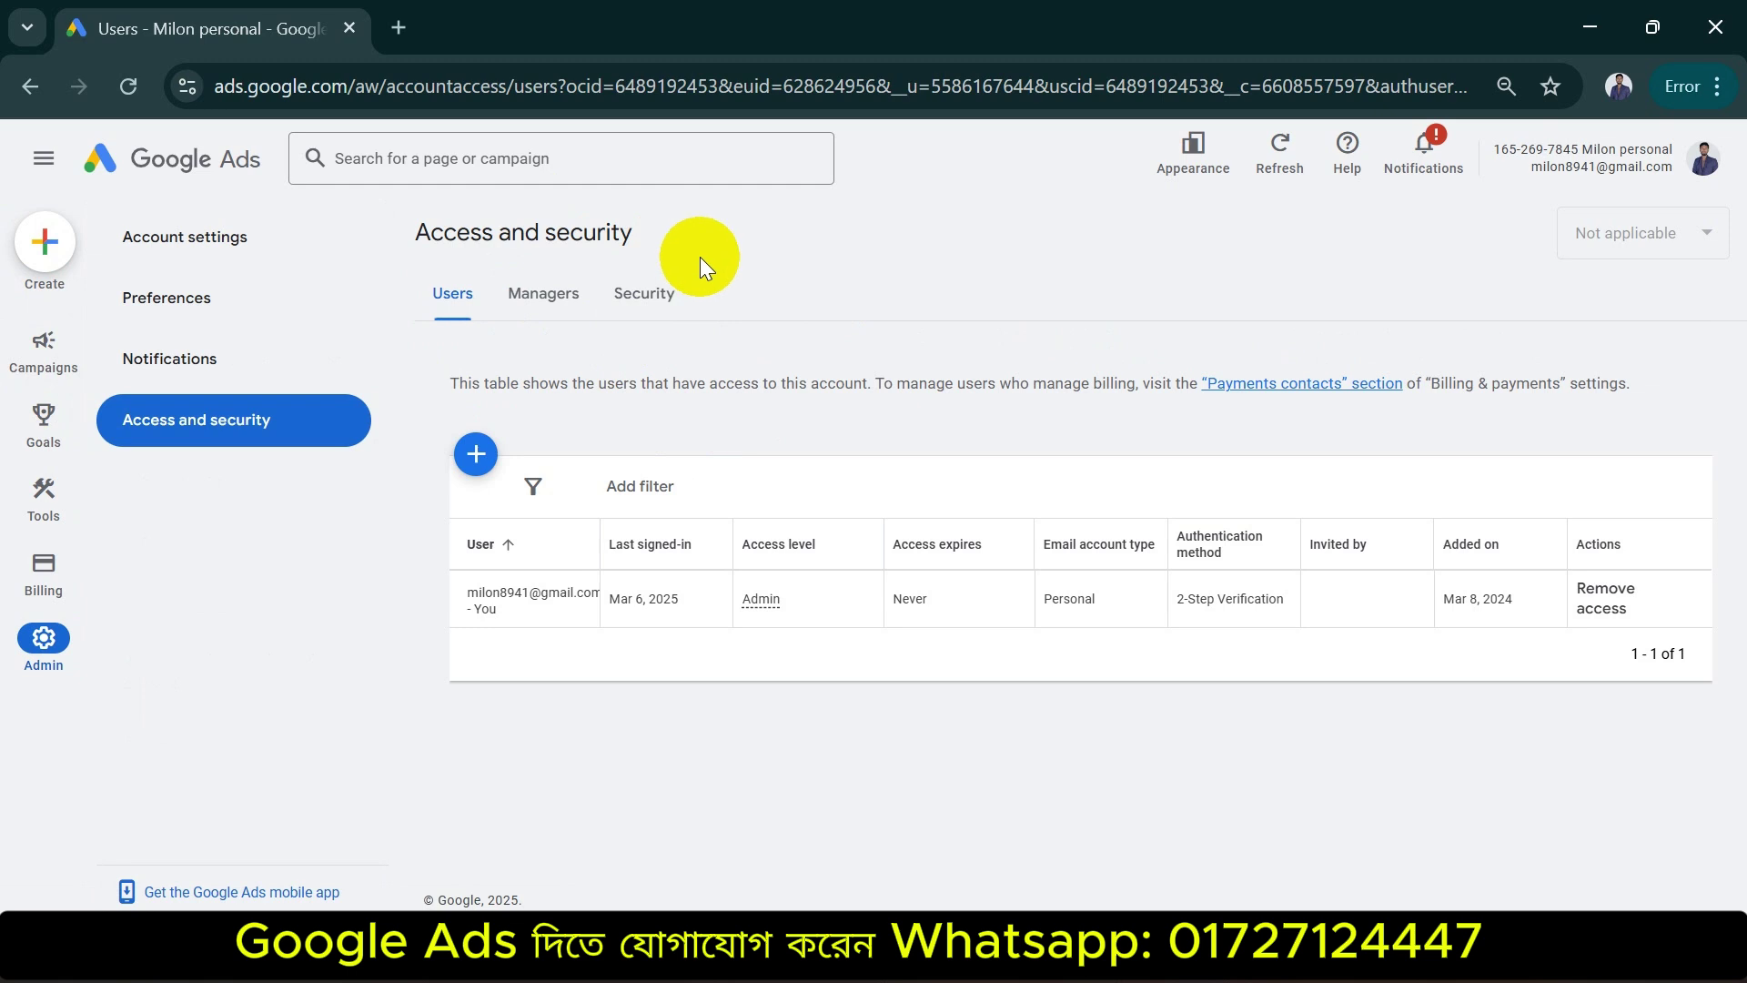
Open a blank Chrome tab, acknowledge the ad privacy notice, and return to Google Ads
{"action": "left_click", "coordinate": [395, 25]}
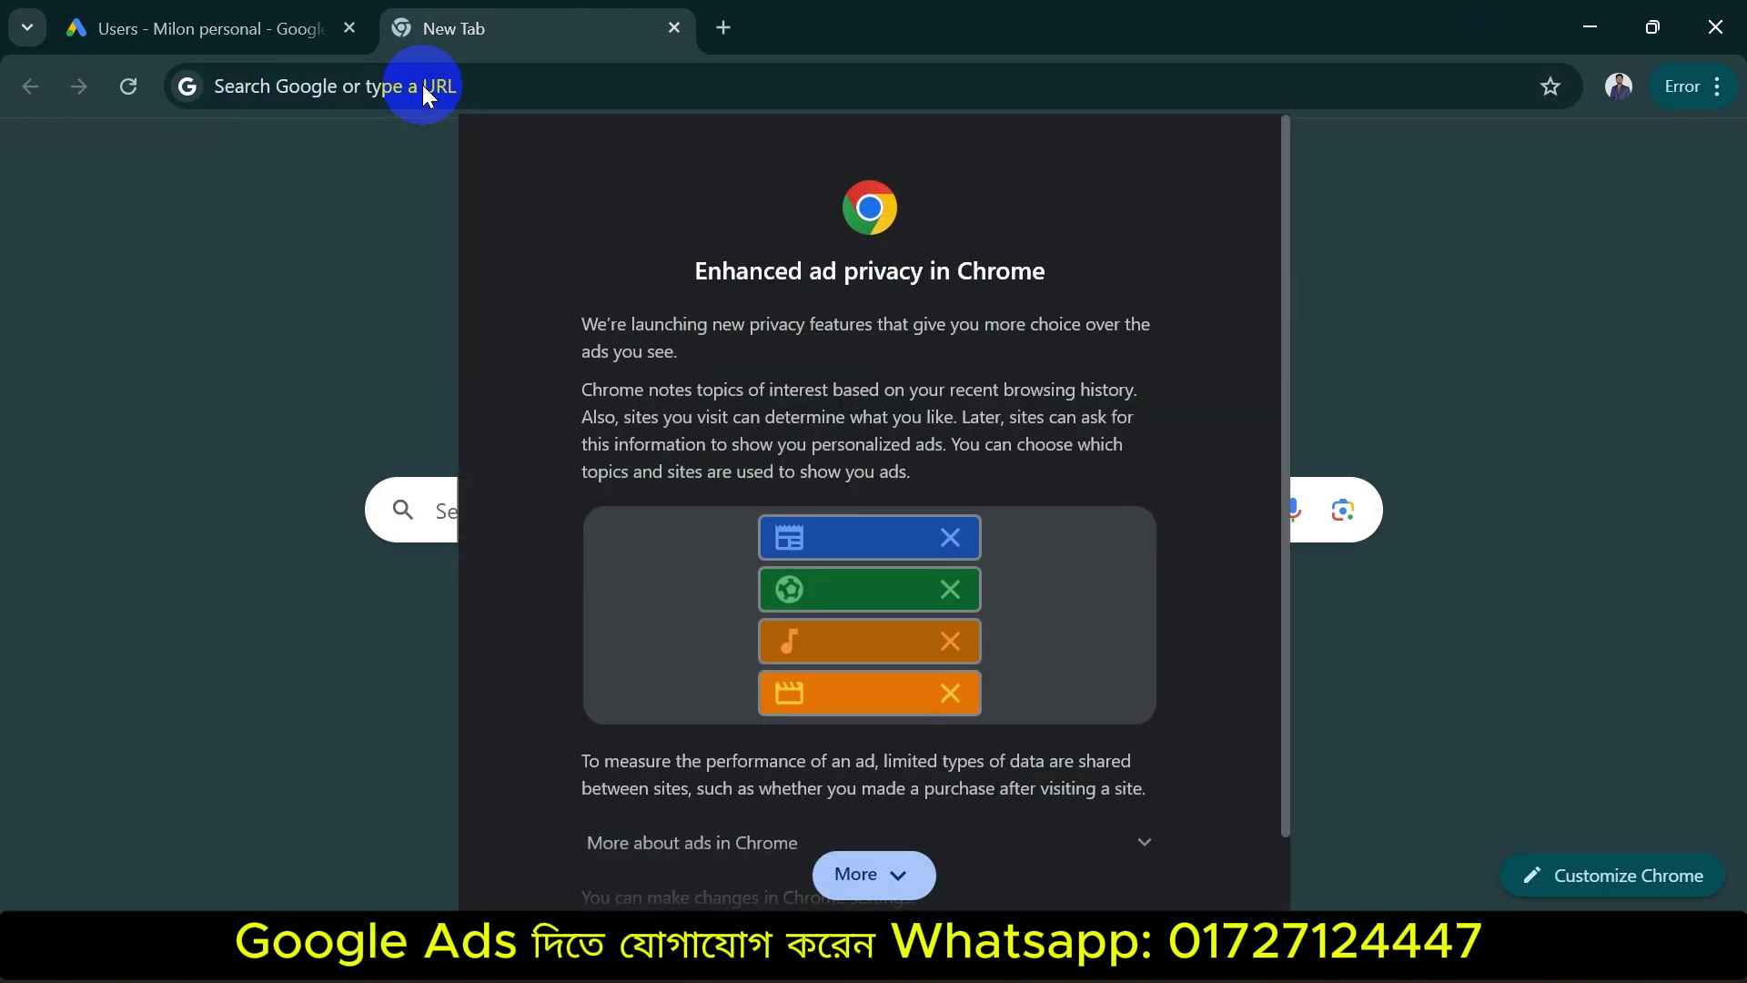
{"action": "left_click", "coordinate": [859, 875]}
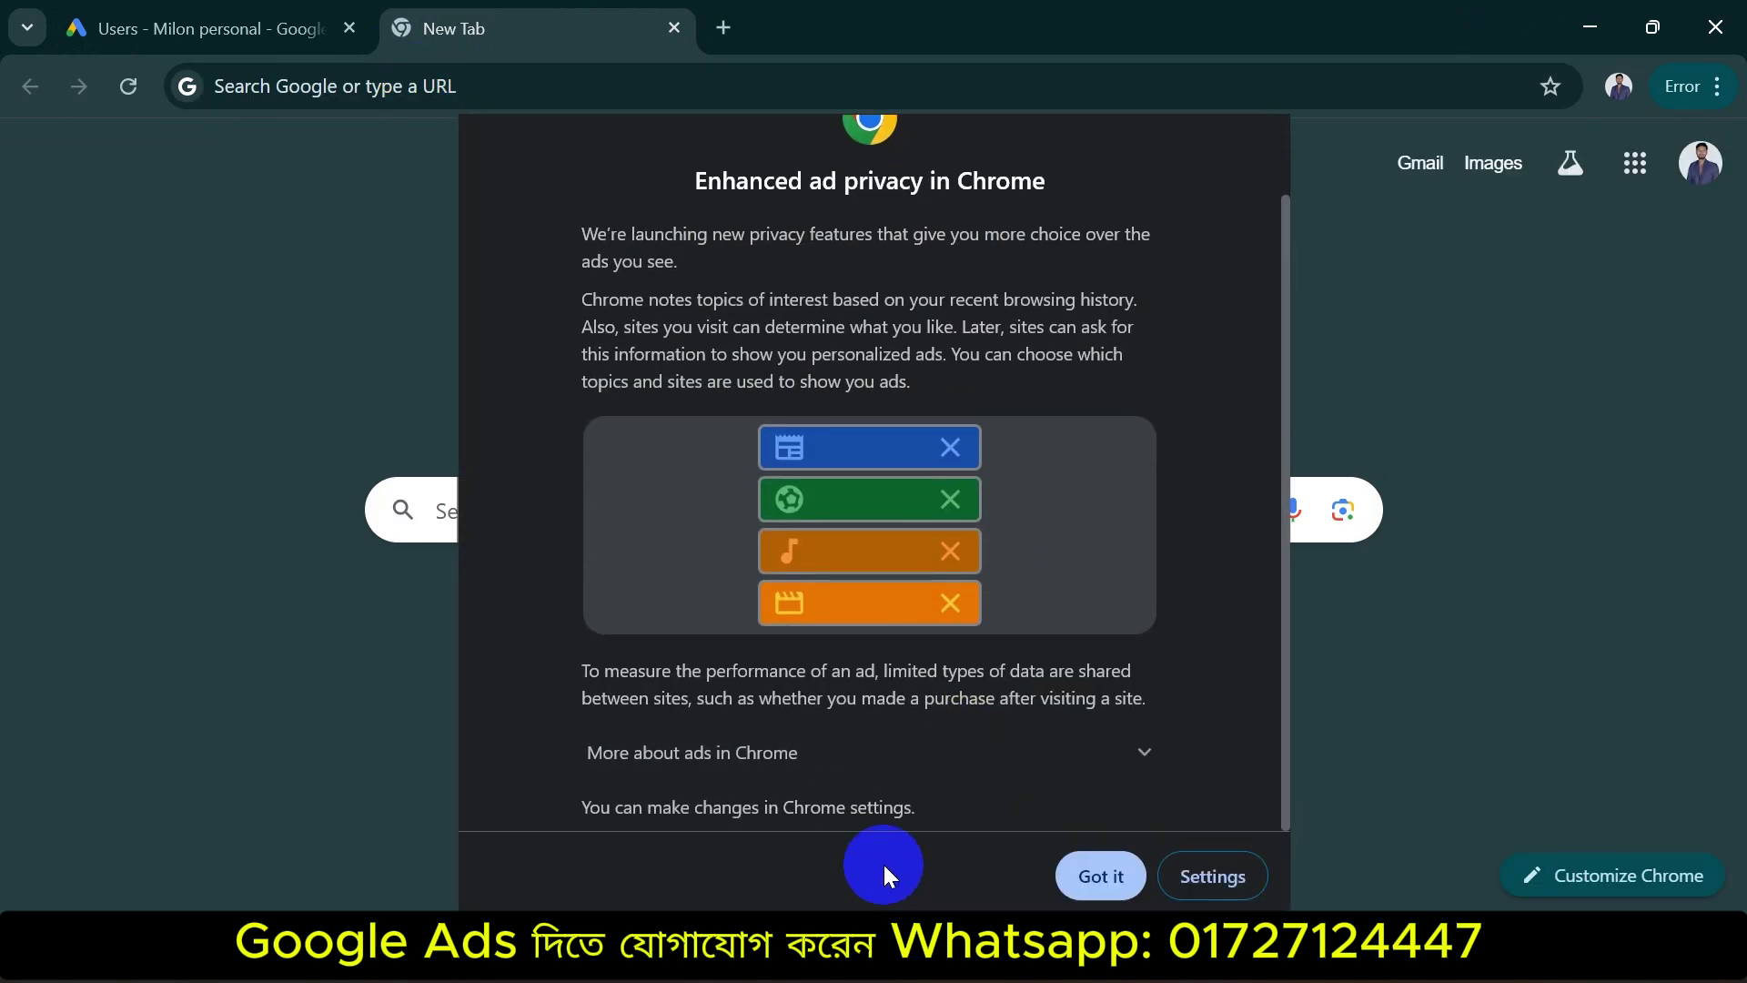
{"action": "left_click", "coordinate": [1103, 873]}
{"action": "left_click", "coordinate": [196, 20]}
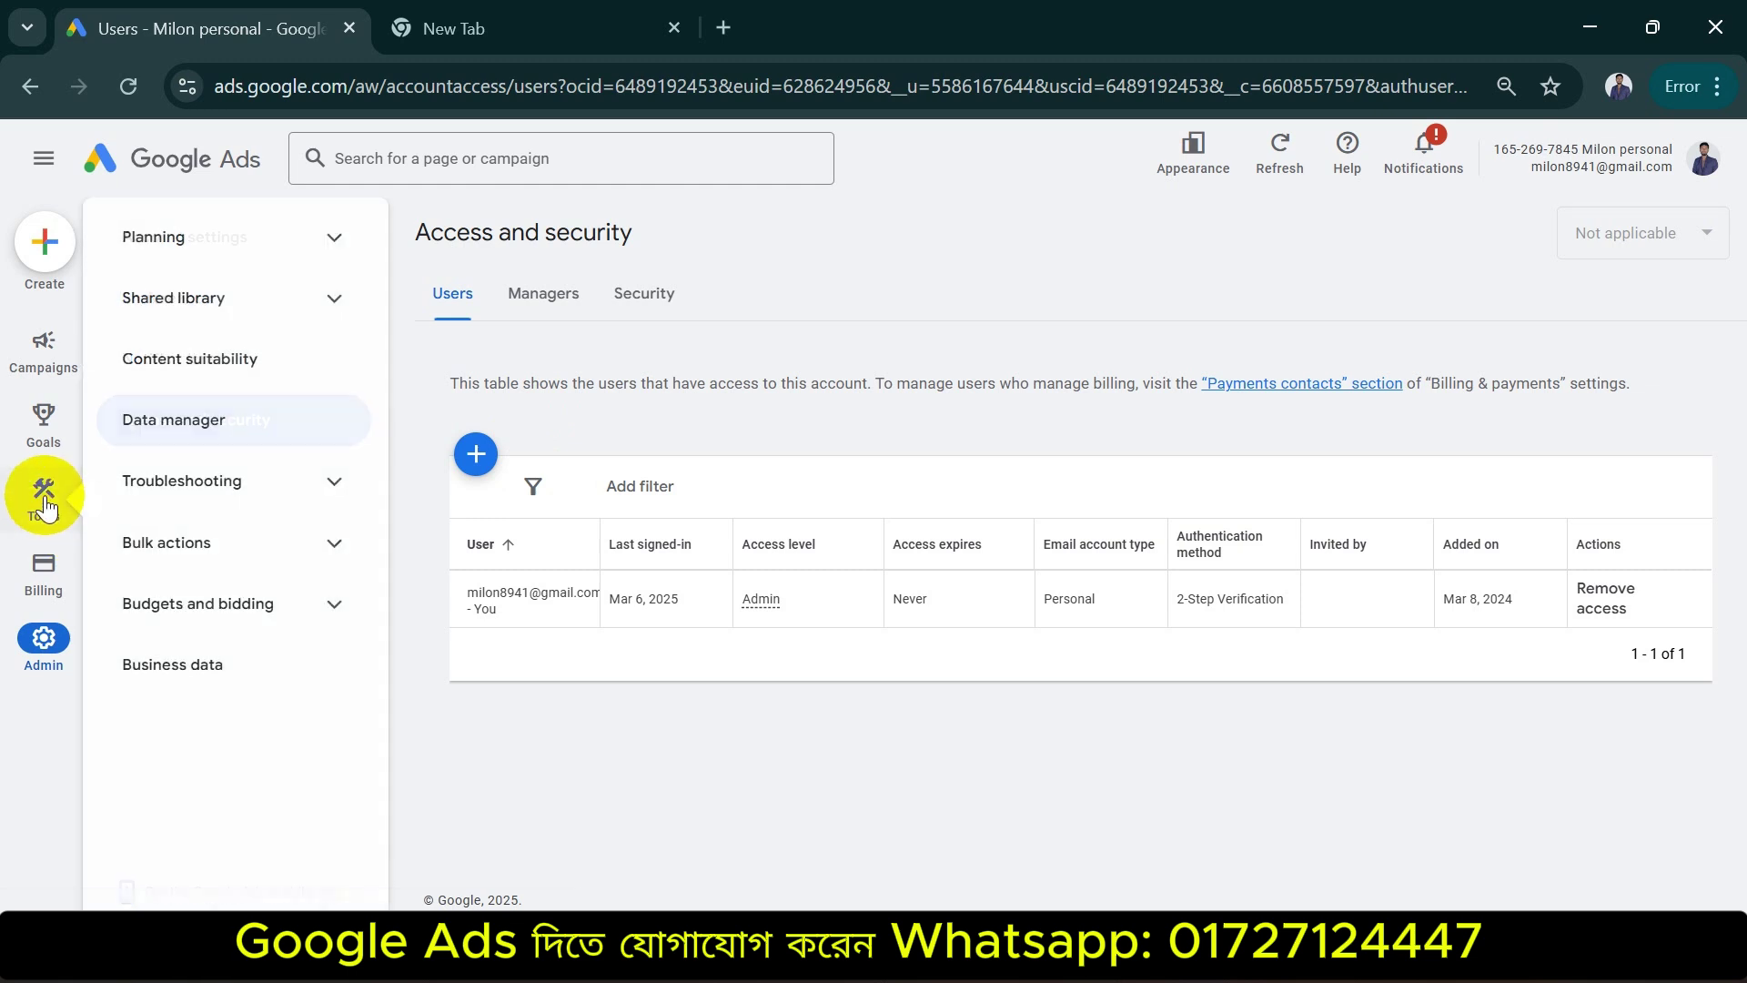
Open Keyword Planner from Tools > Planning
{"action": "mouse_move", "coordinate": [52, 604]}
{"action": "mouse_move", "coordinate": [44, 496]}
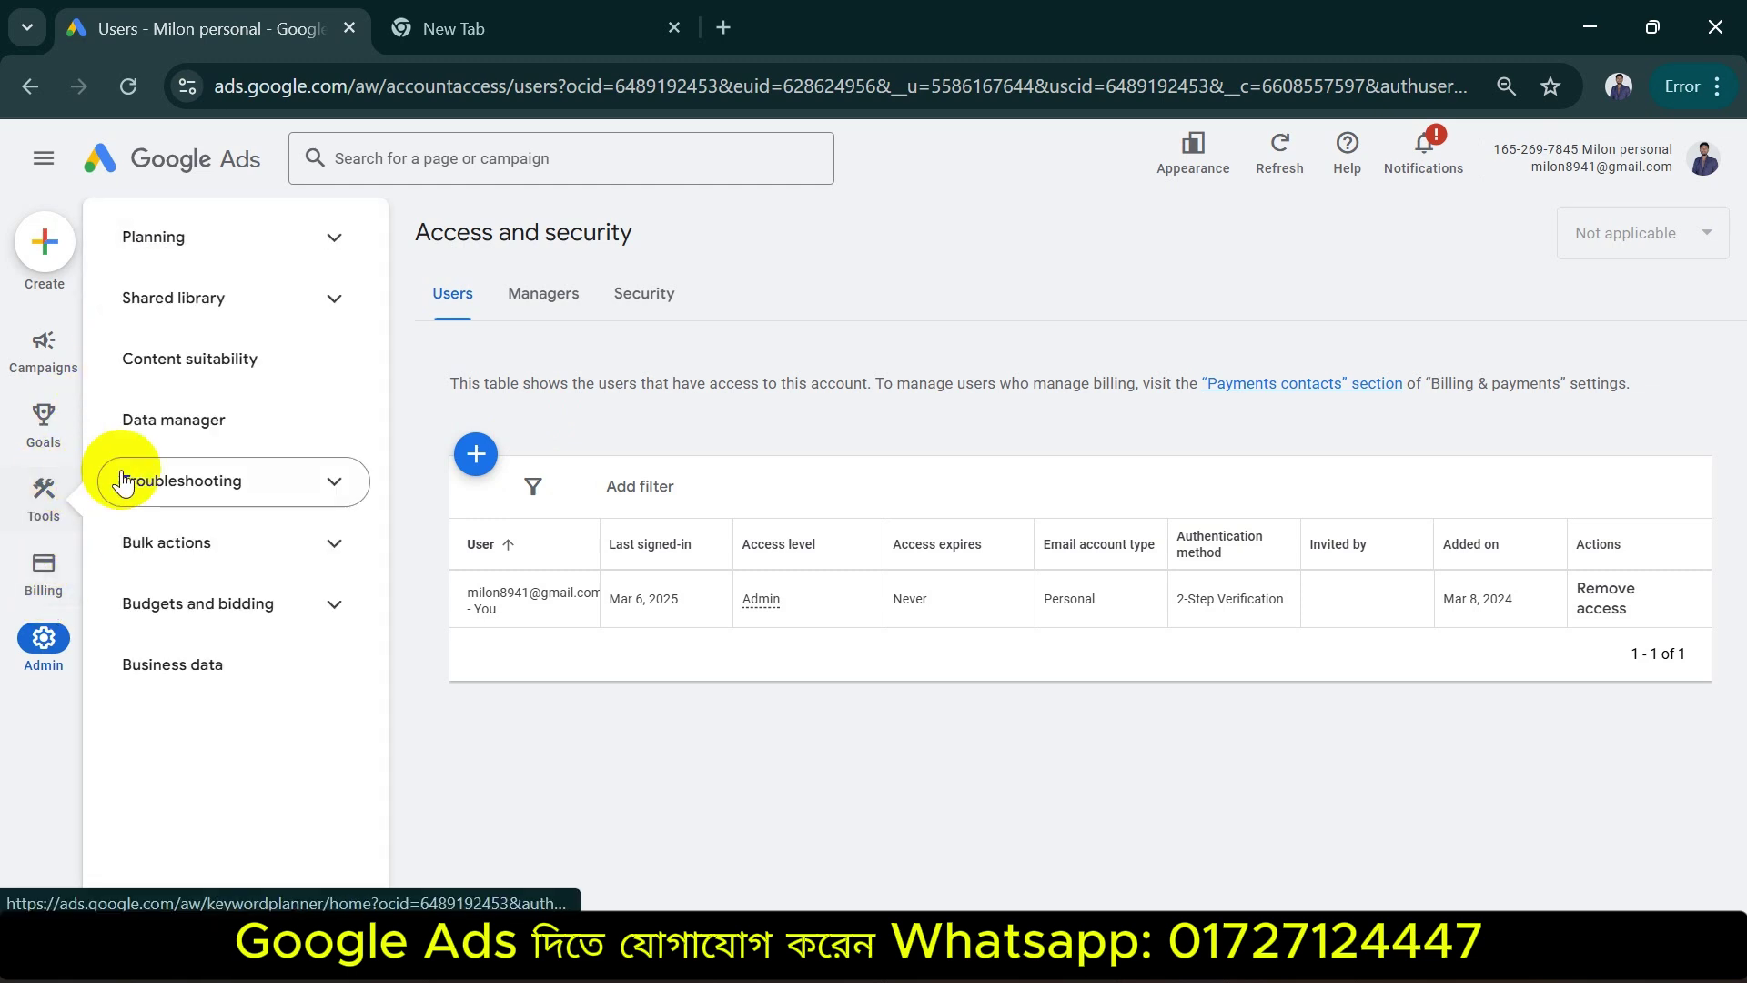
{"action": "left_click", "coordinate": [336, 246]}
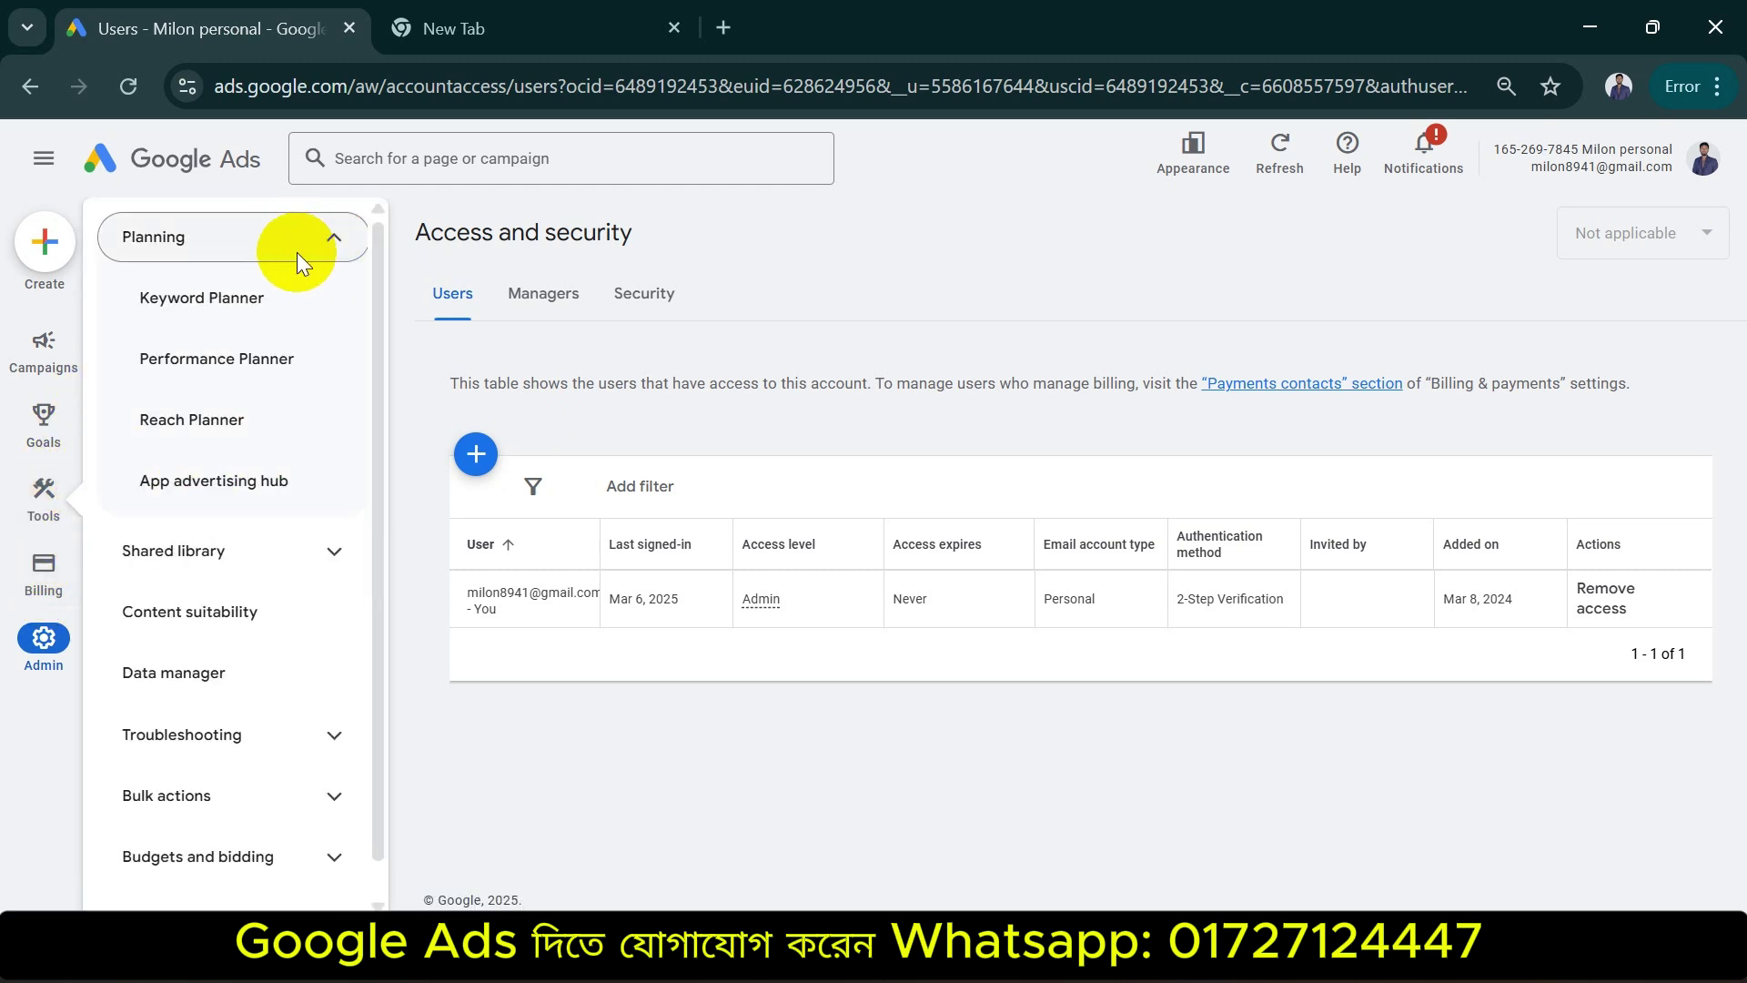
{"action": "left_click", "coordinate": [229, 311]}
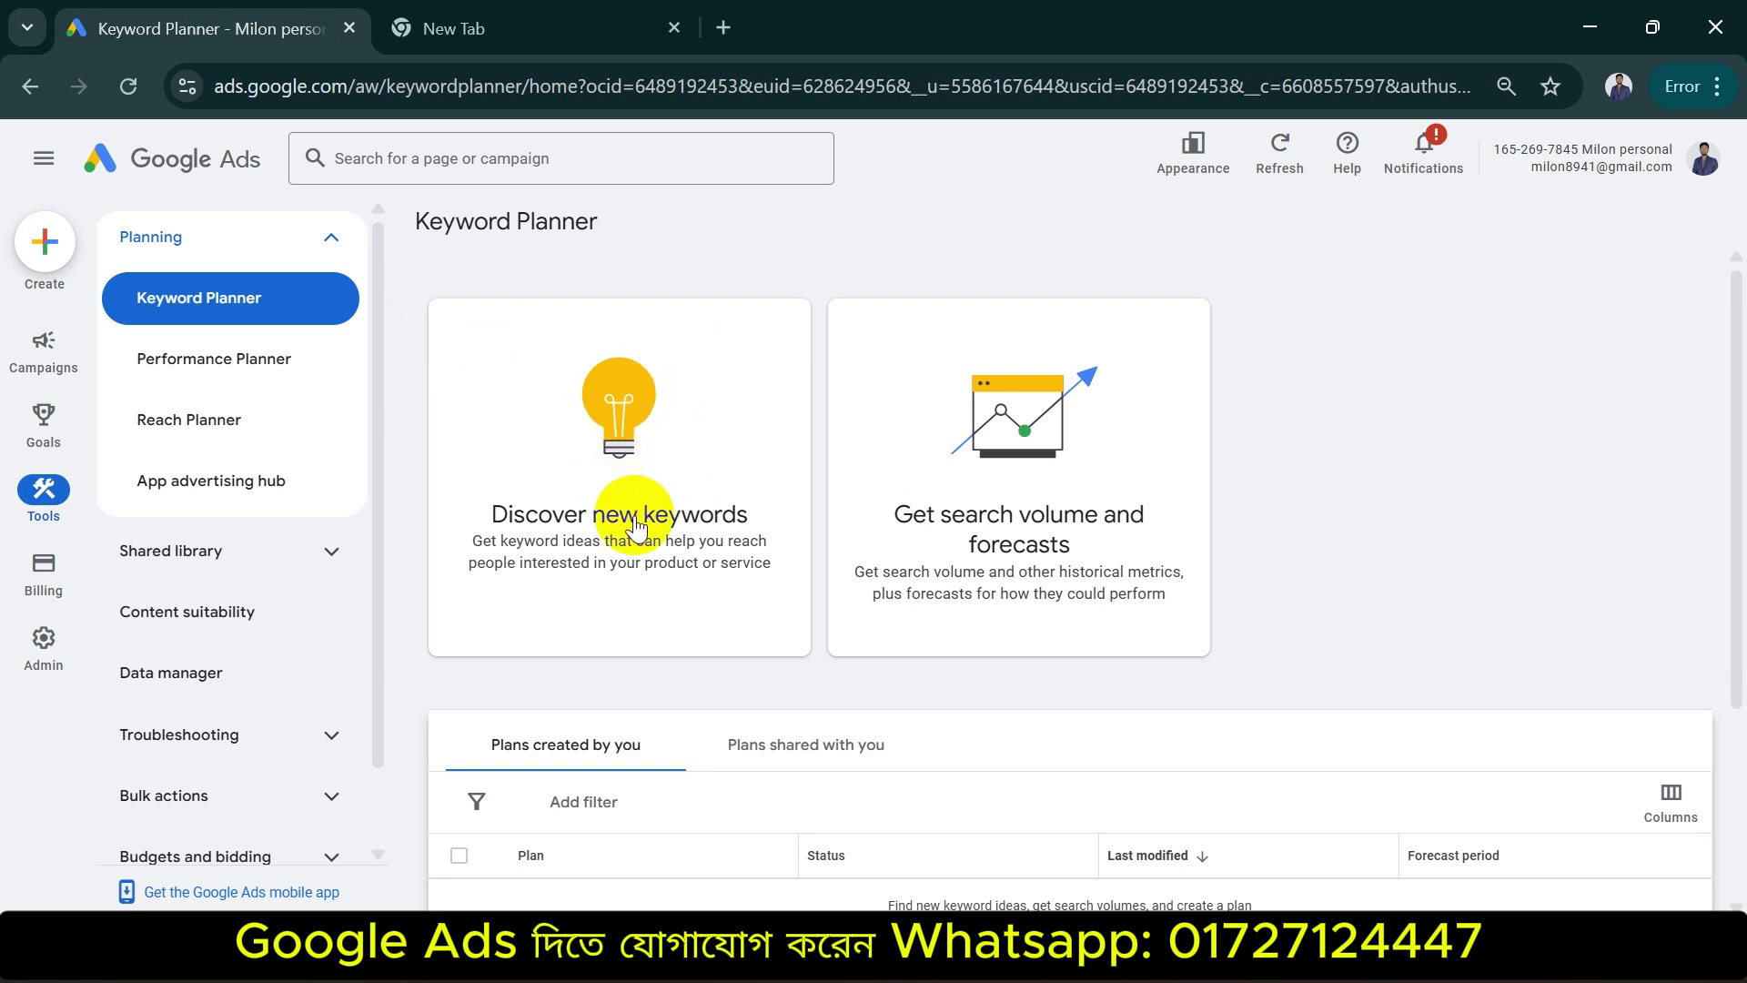
Discover new keywords for 'best laptop', returning 1,851 ideas, and zoom out to view them
{"action": "left_click", "coordinate": [596, 508]}
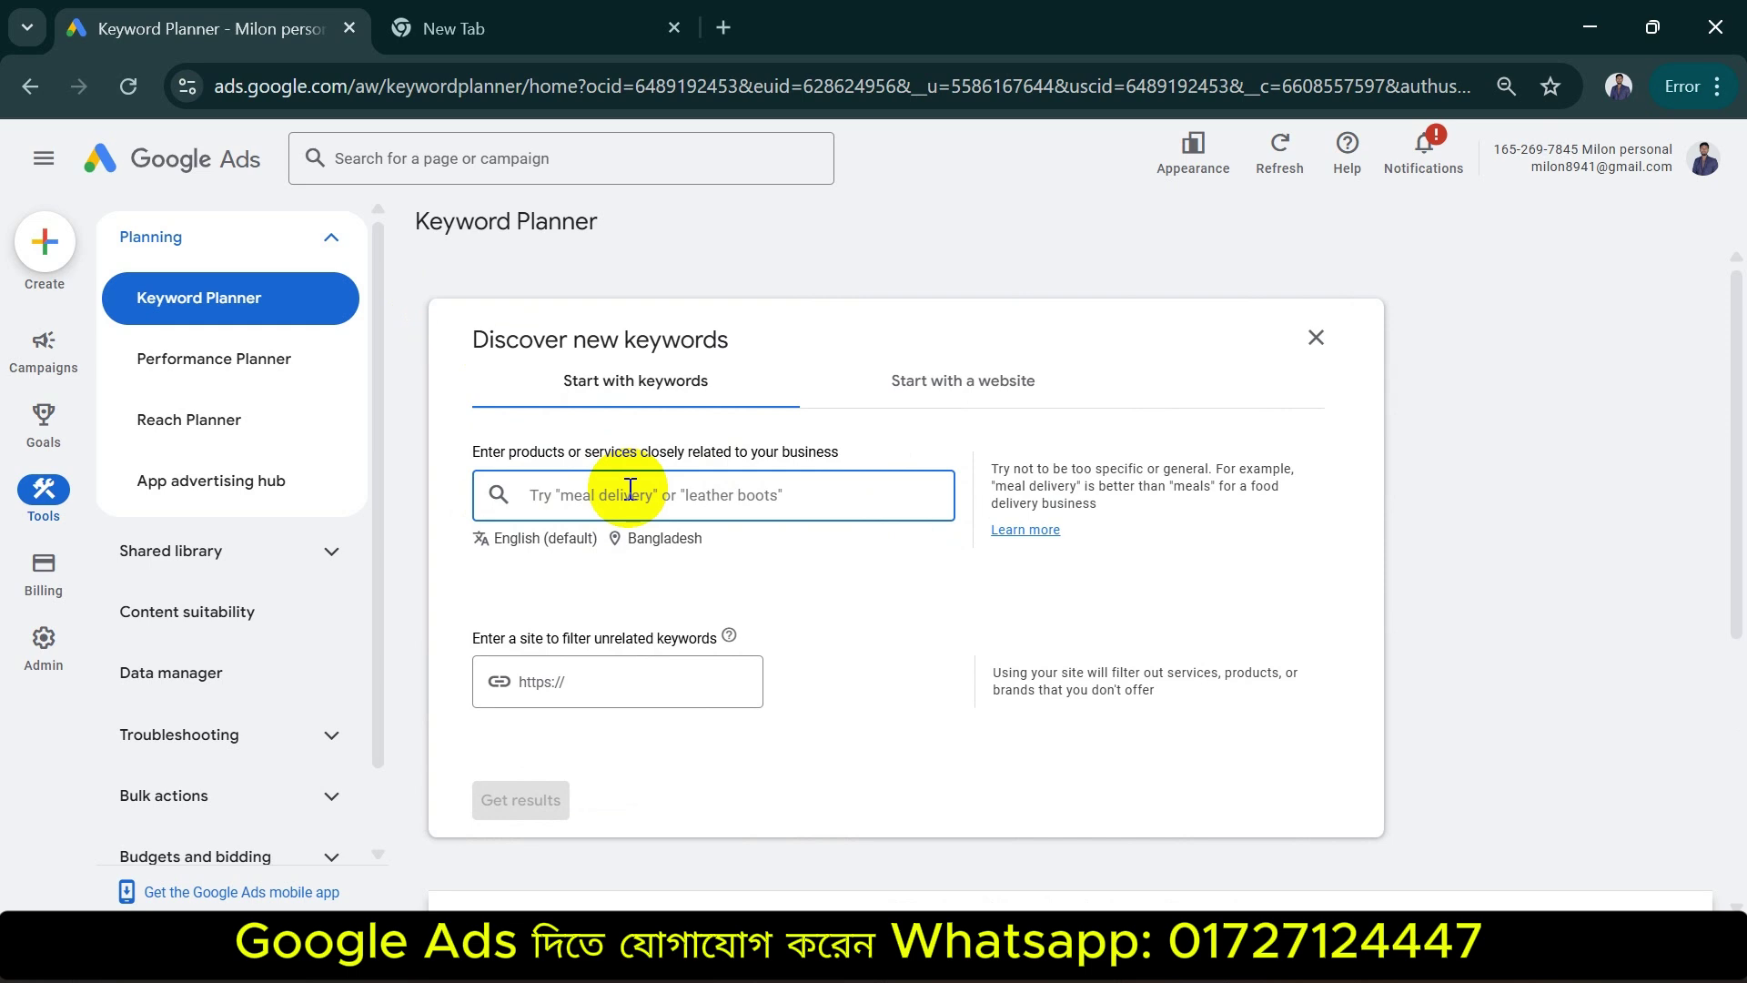
{"action": "type", "text": "bes"}
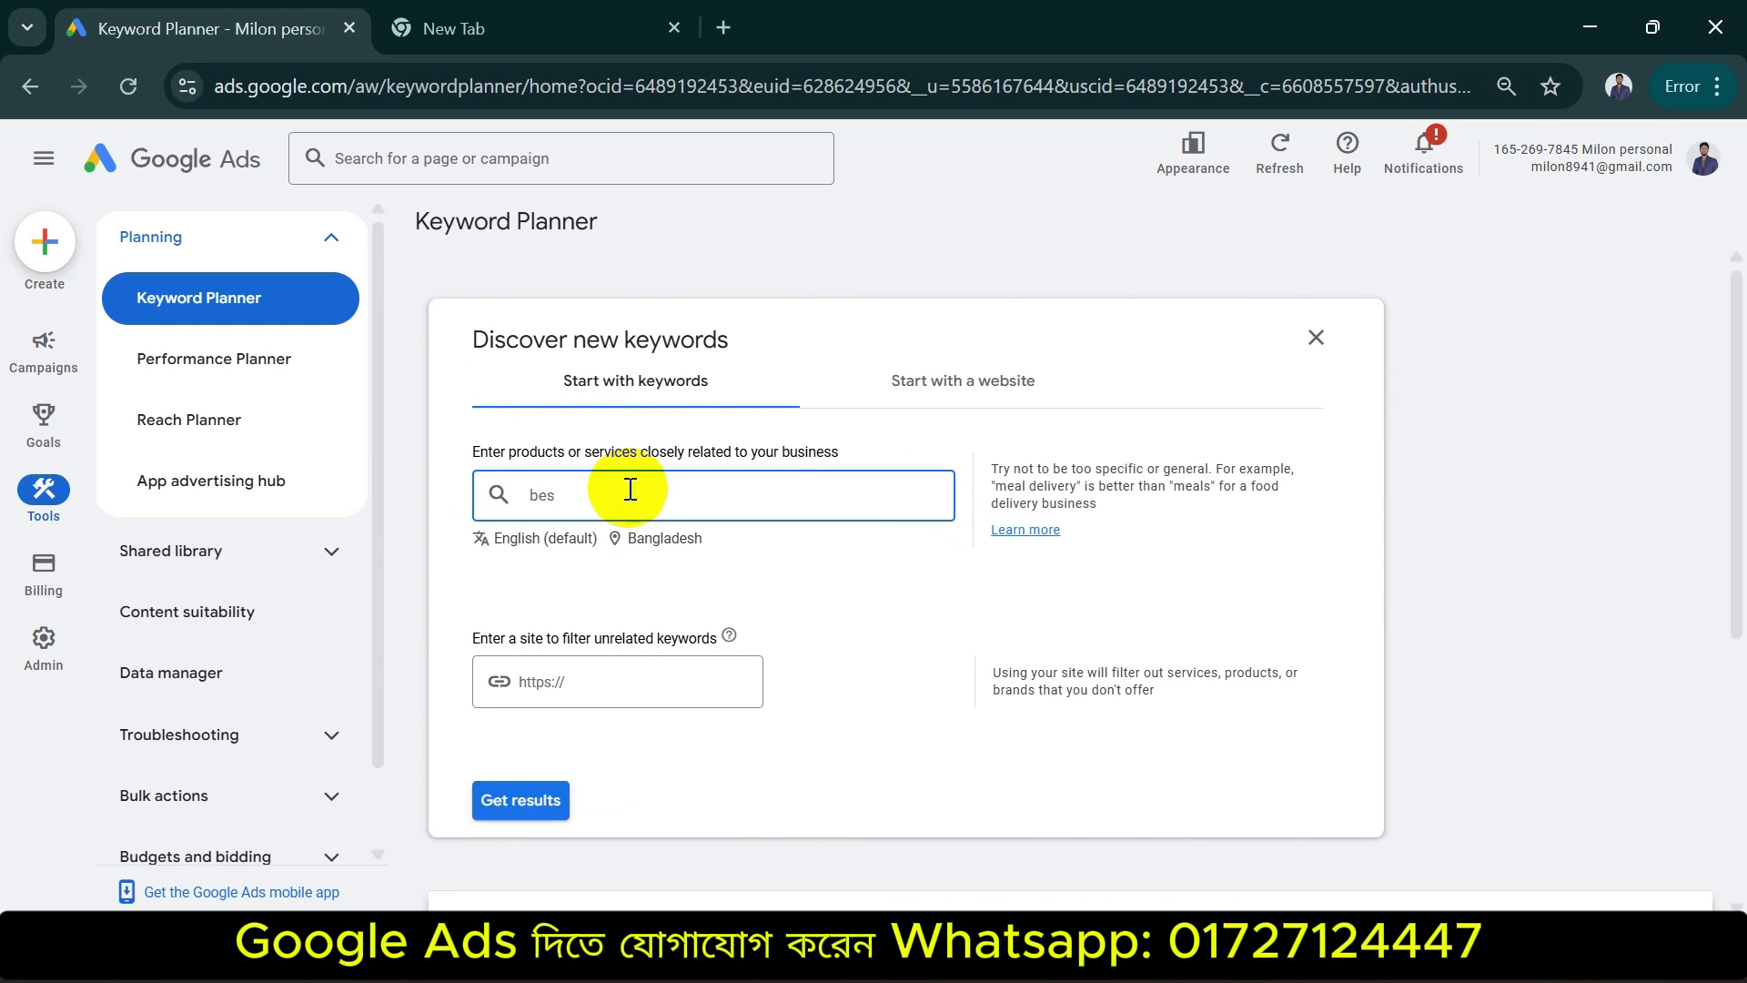
{"action": "type", "text": "t laptop"}
{"action": "left_click", "coordinate": [526, 810]}
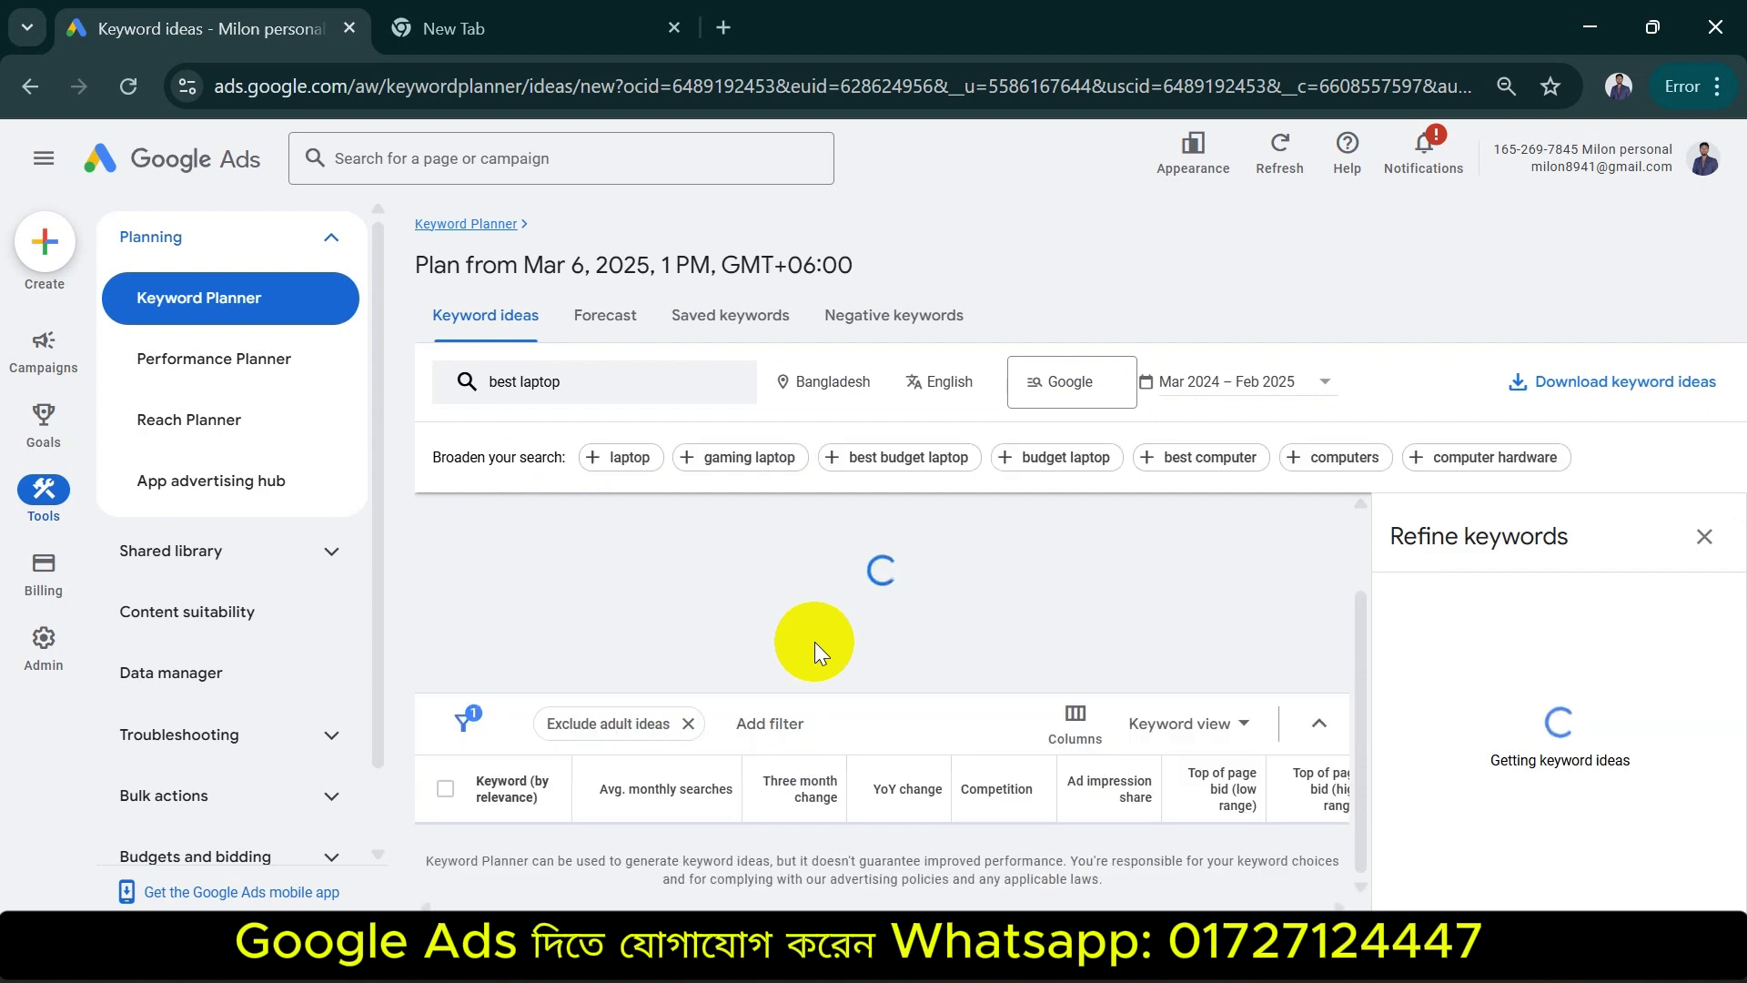
{"action": "key", "text": "ctrl+minus"}
{"action": "key", "text": "ctrl+minus"}
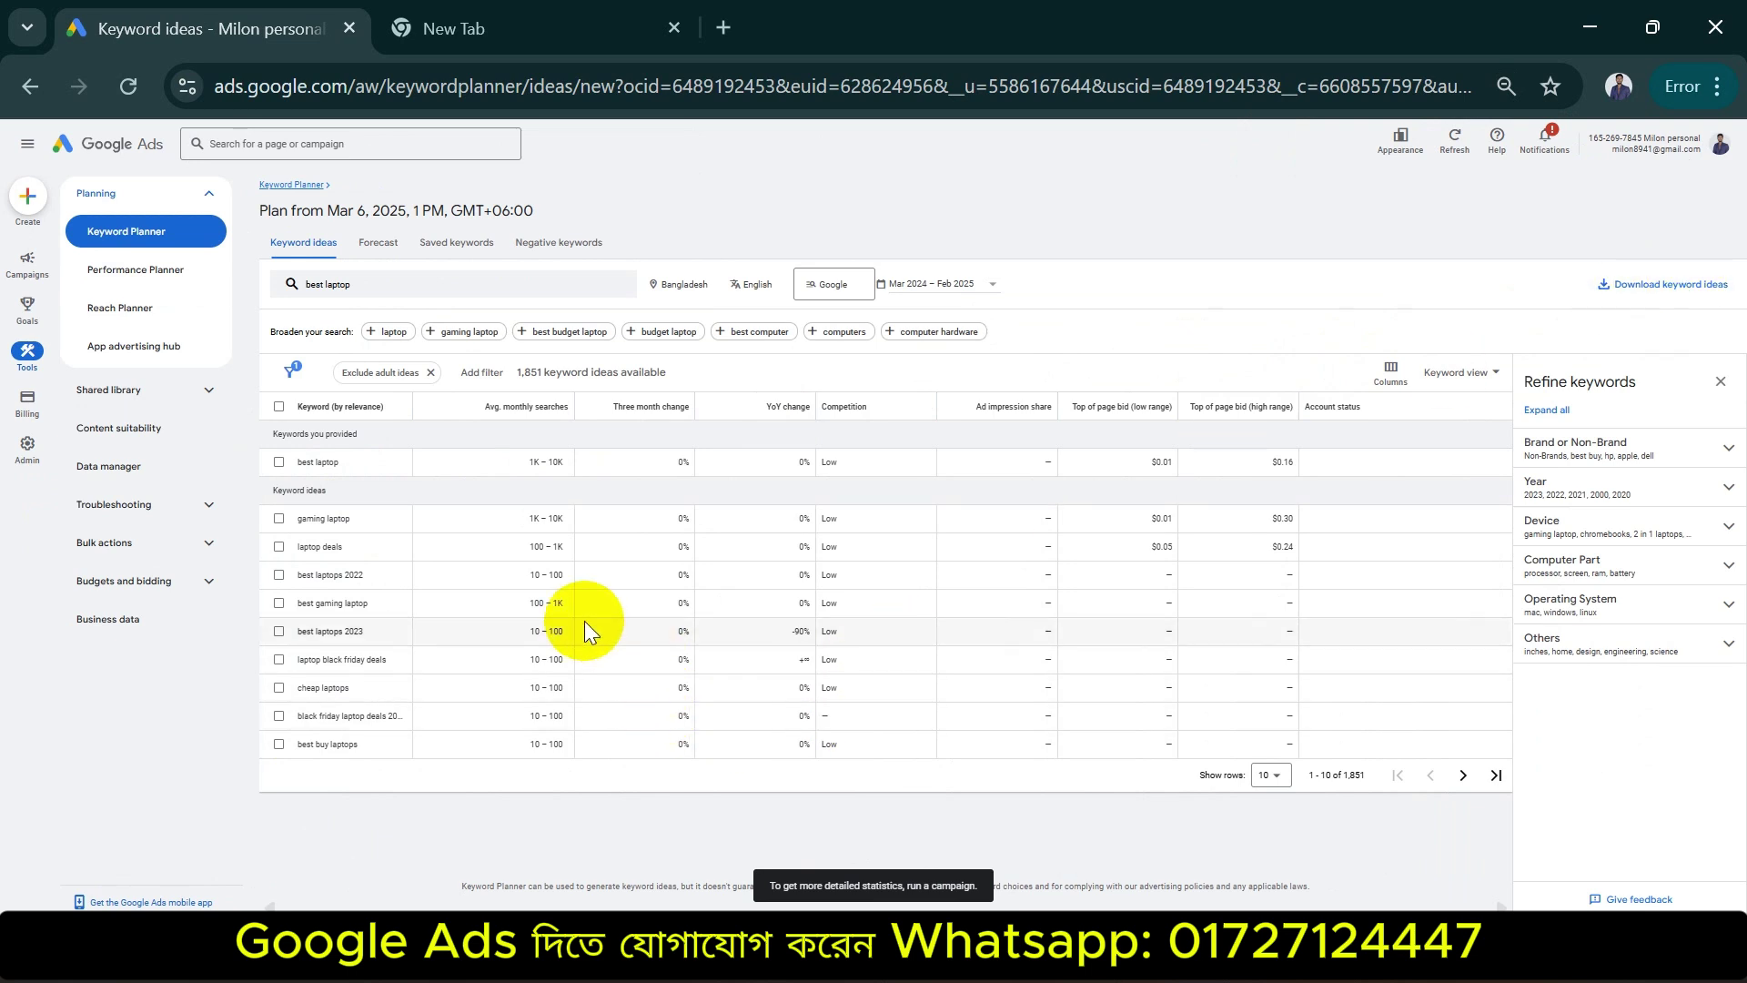
Zoom the page in and replace the 'best laptop' keyword with 'bike service'
{"action": "key", "text": "ctrl+plus"}
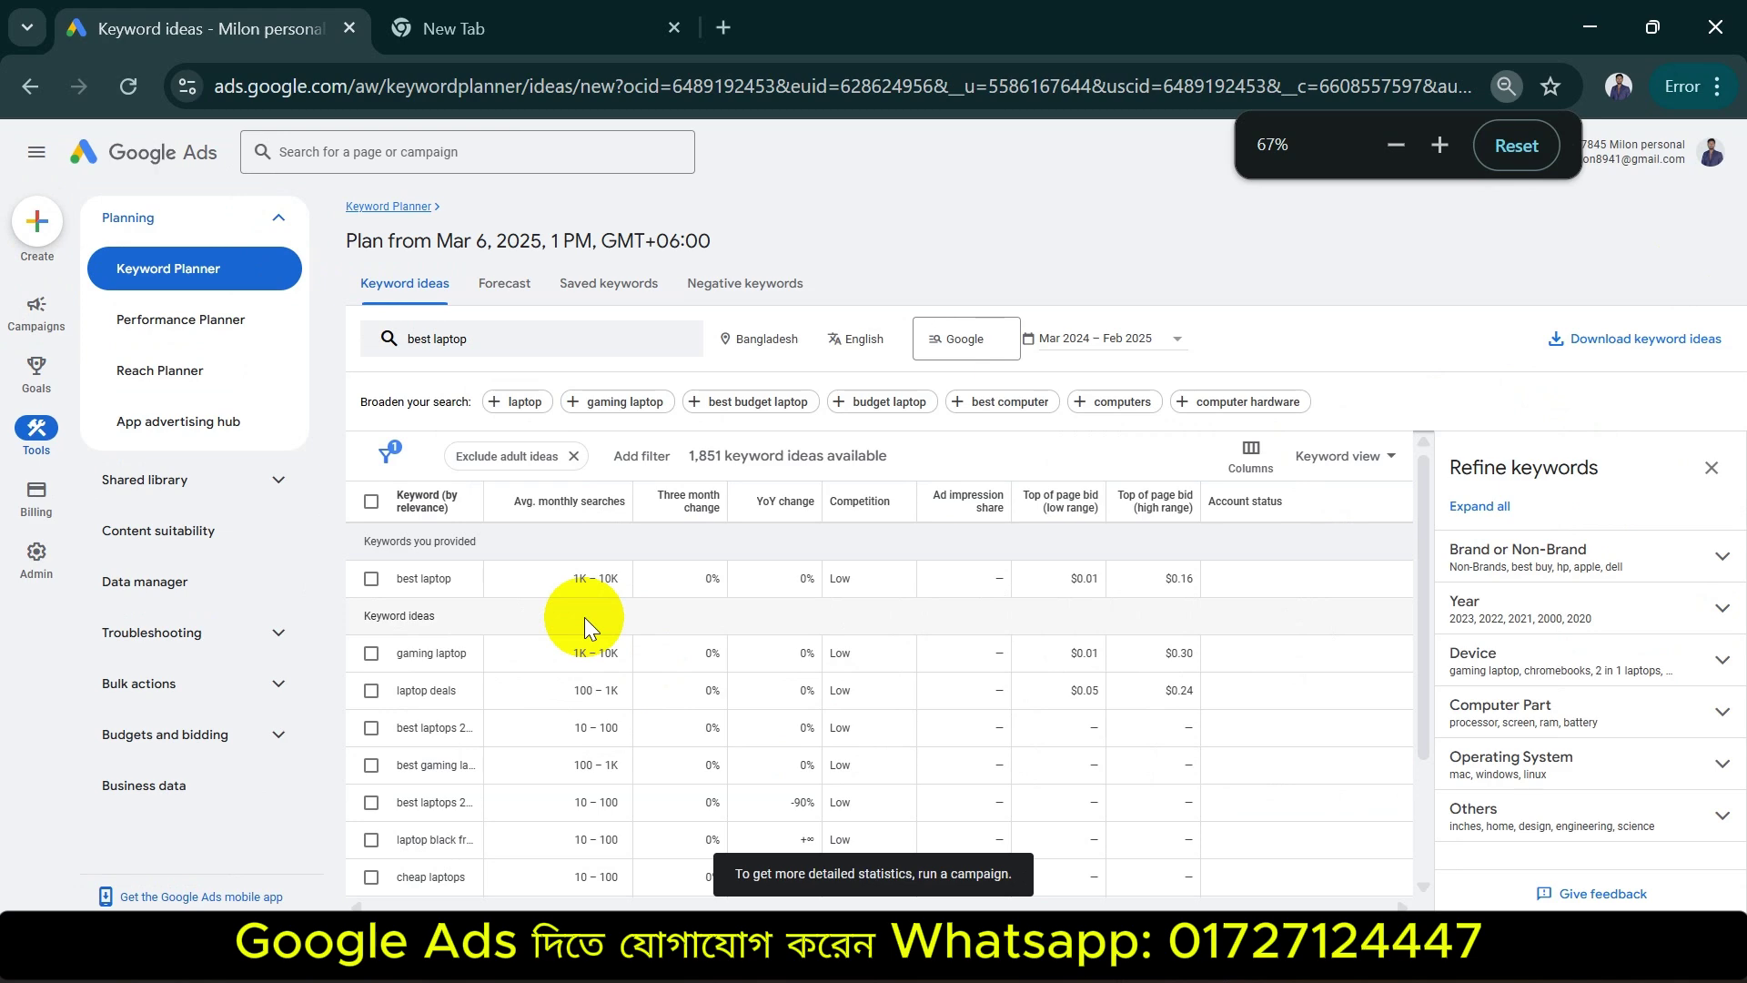
{"action": "key", "text": "ctrl+plus"}
{"action": "left_click", "coordinate": [448, 362]}
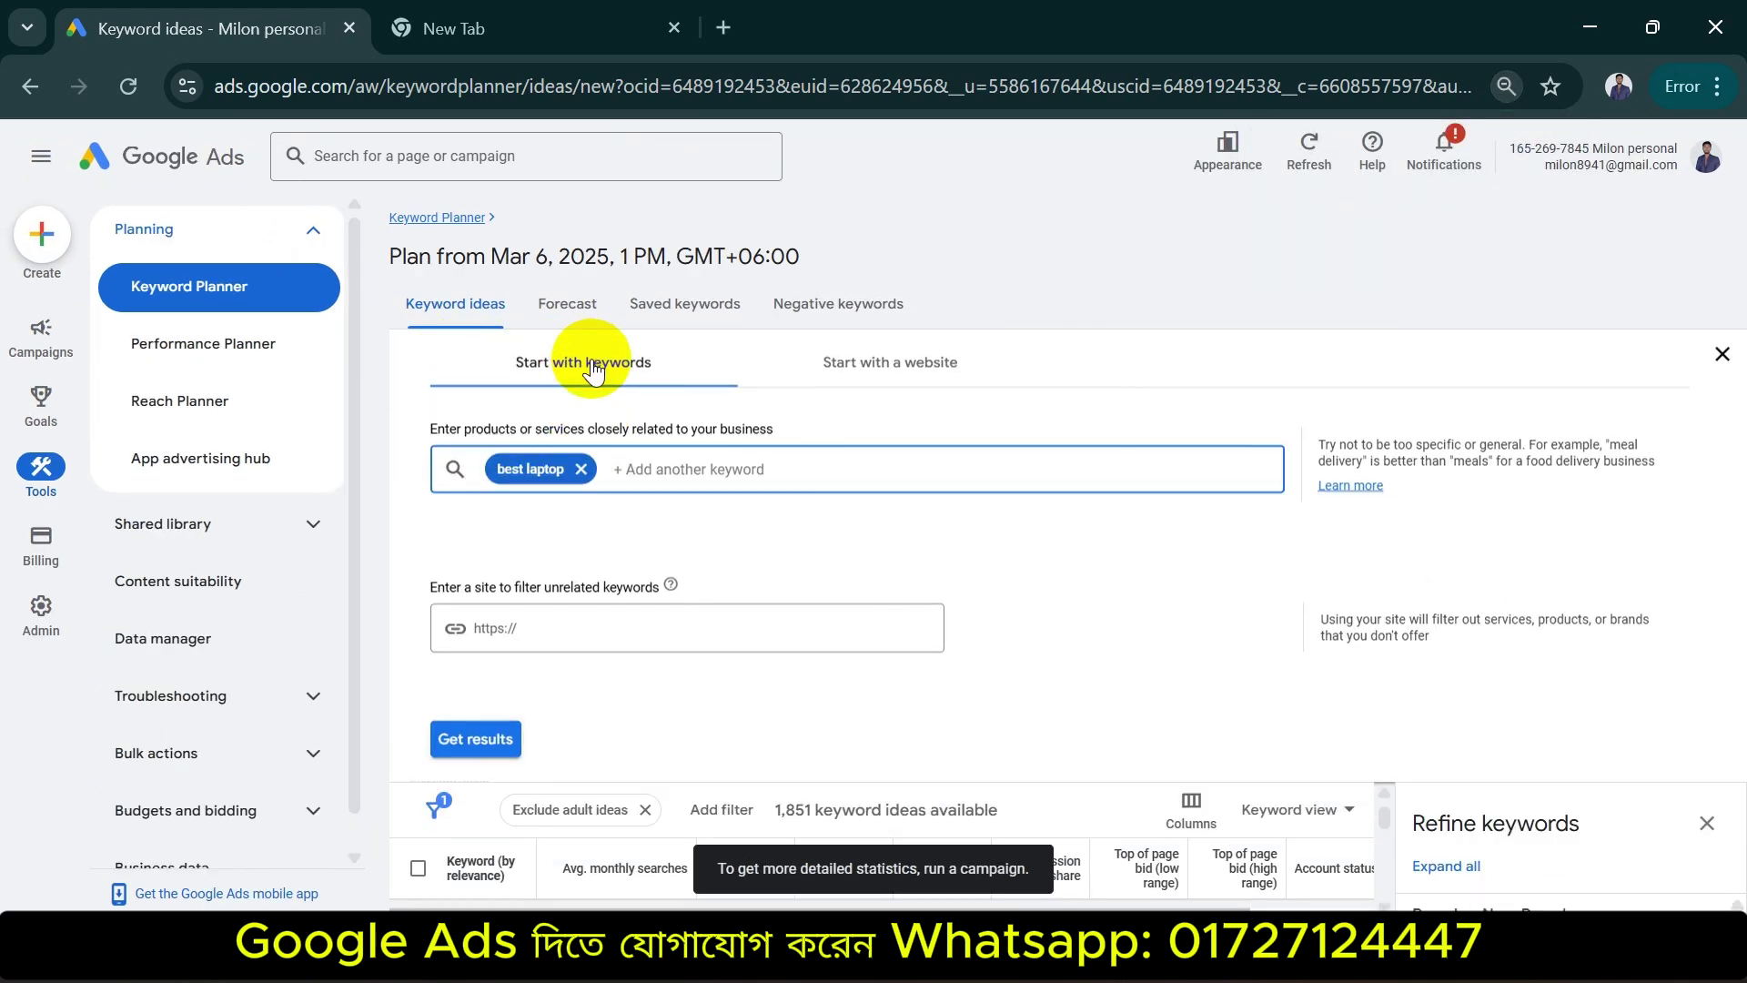
{"action": "left_click", "coordinate": [580, 468]}
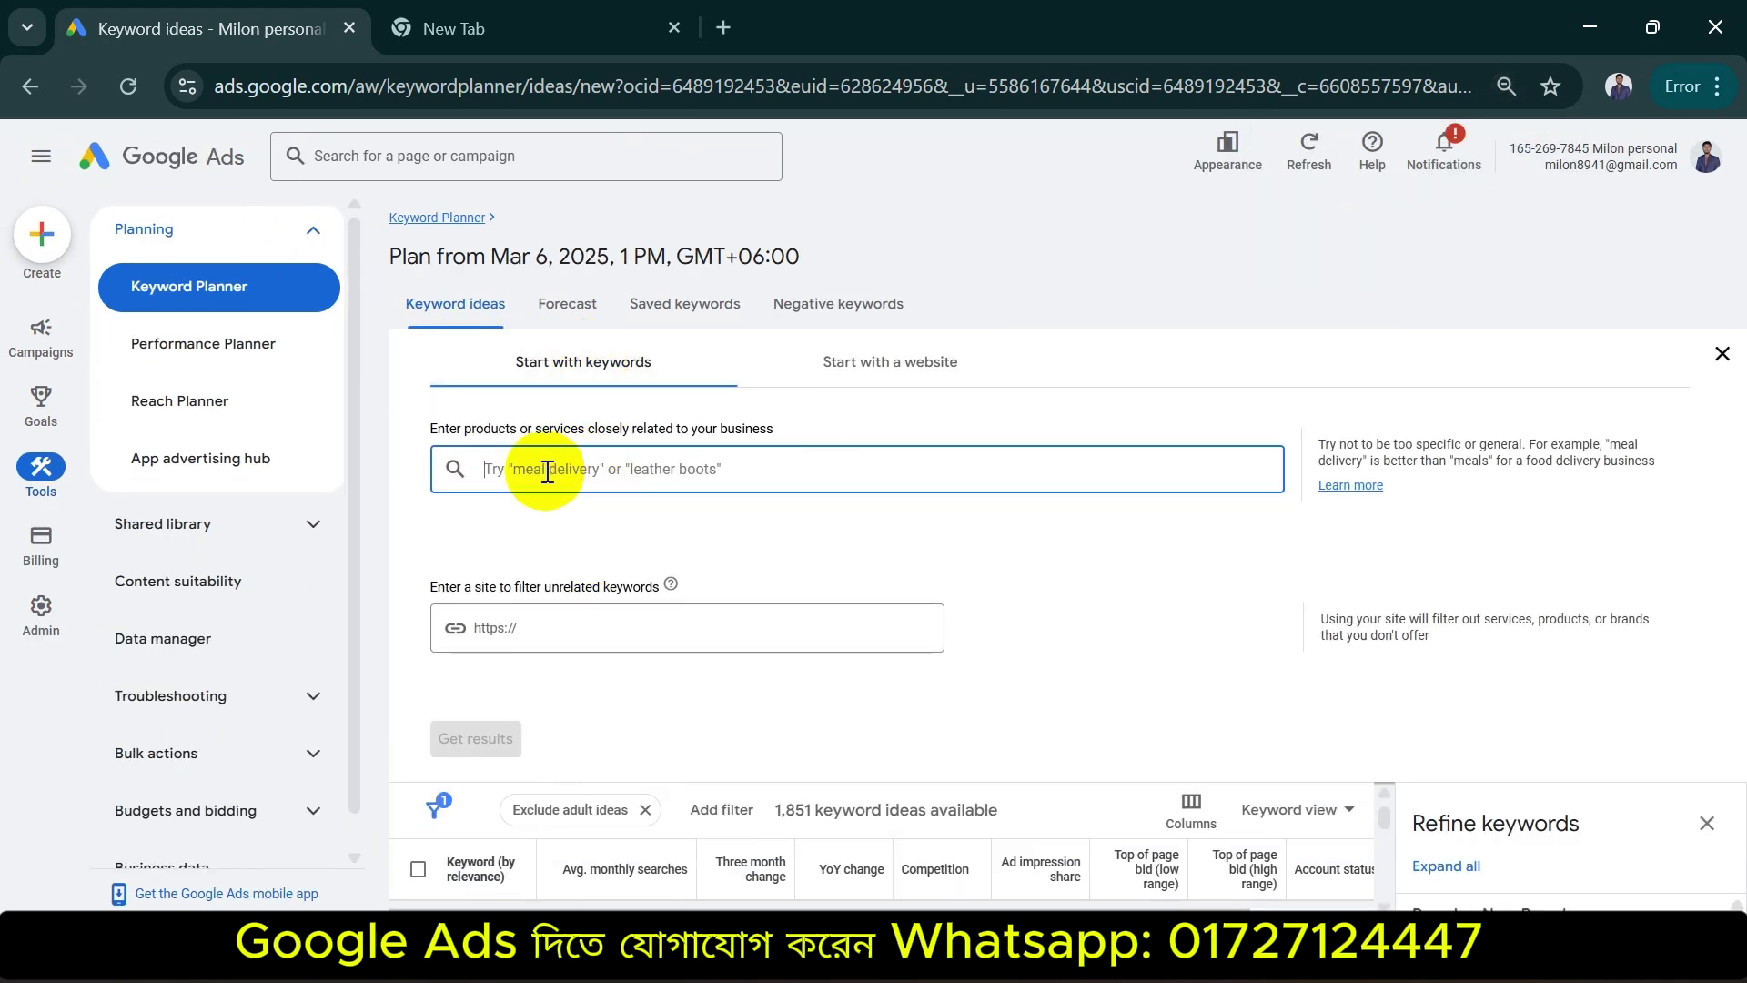
{"action": "type", "text": "bike se"}
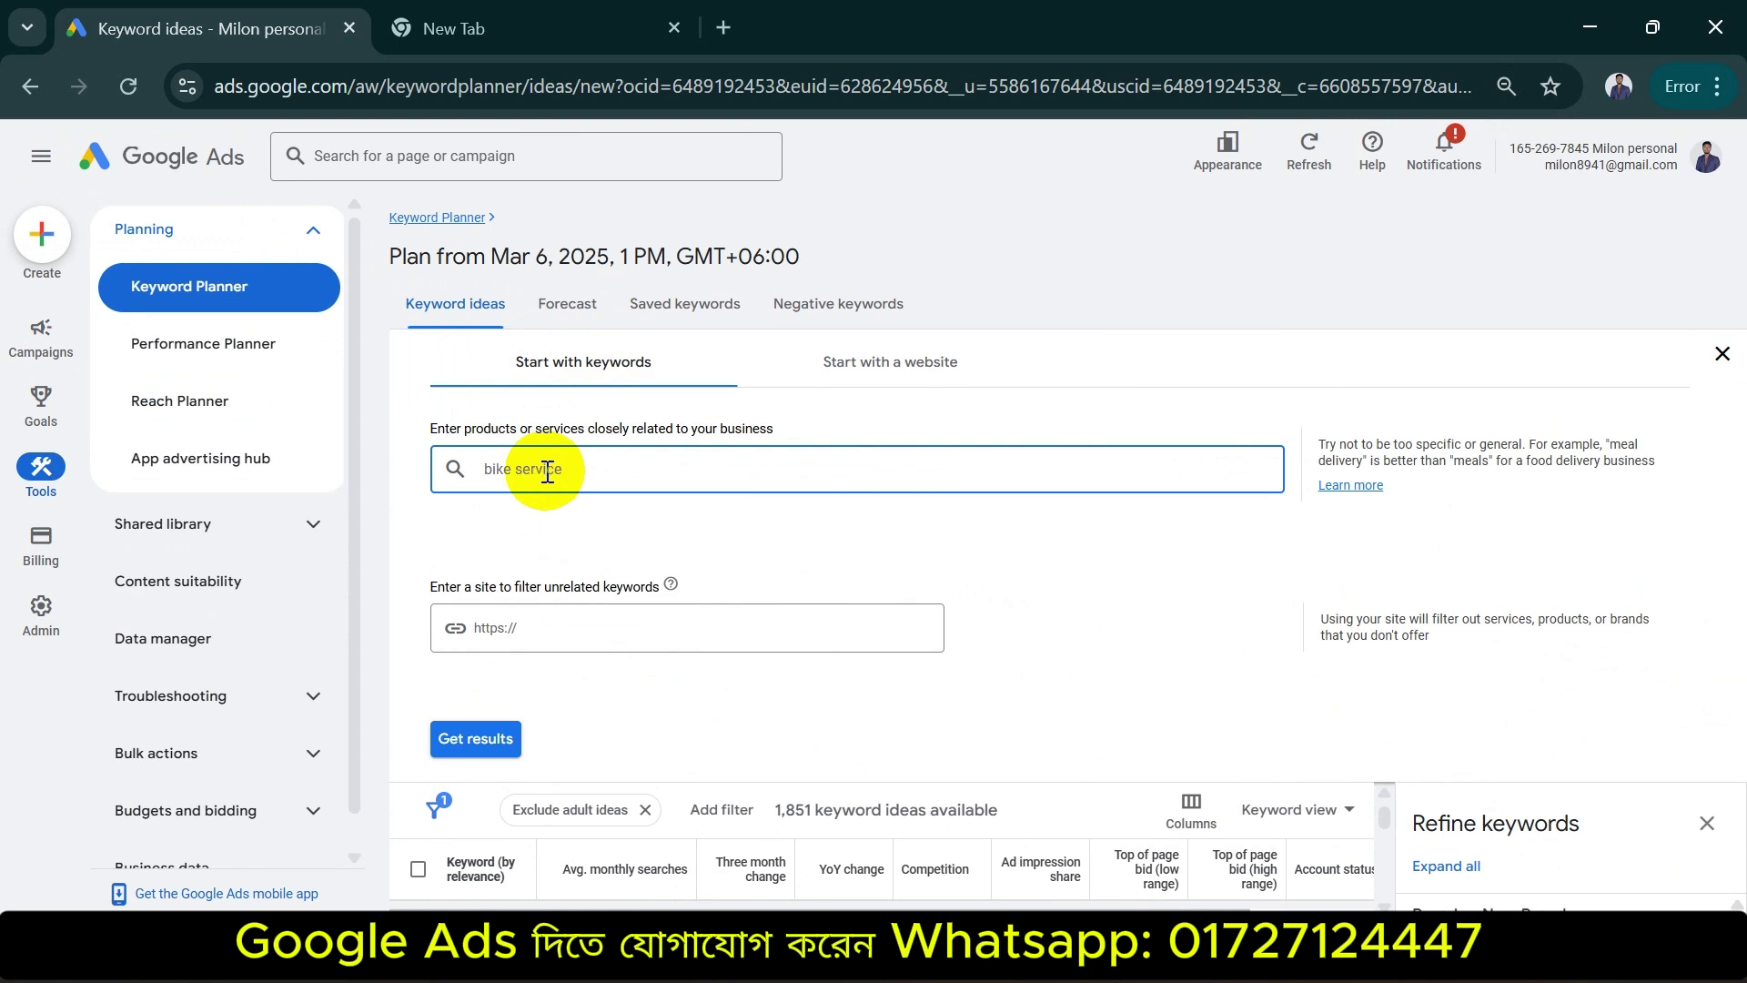
{"action": "type", "text": "rvice"}
{"action": "key", "text": "Return"}
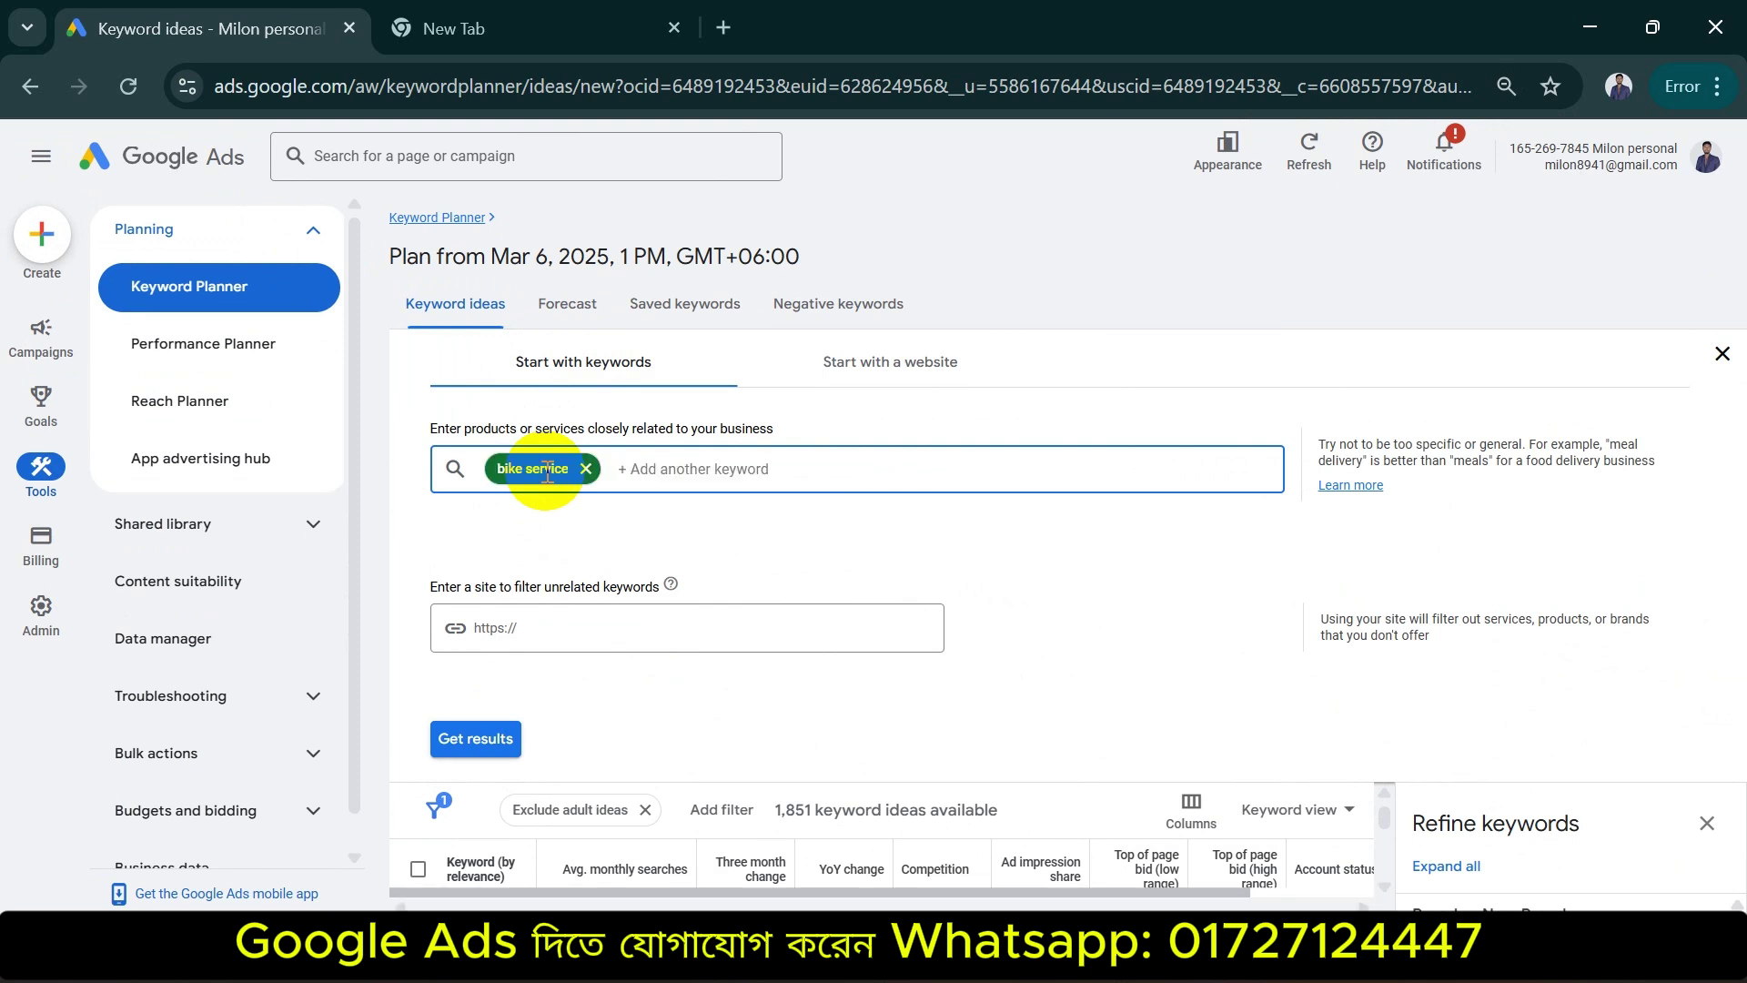
Add 'bike wash' and 'best bike service' as keywords and get results, showing 1,047 ideas
{"action": "type", "text": "ba"}
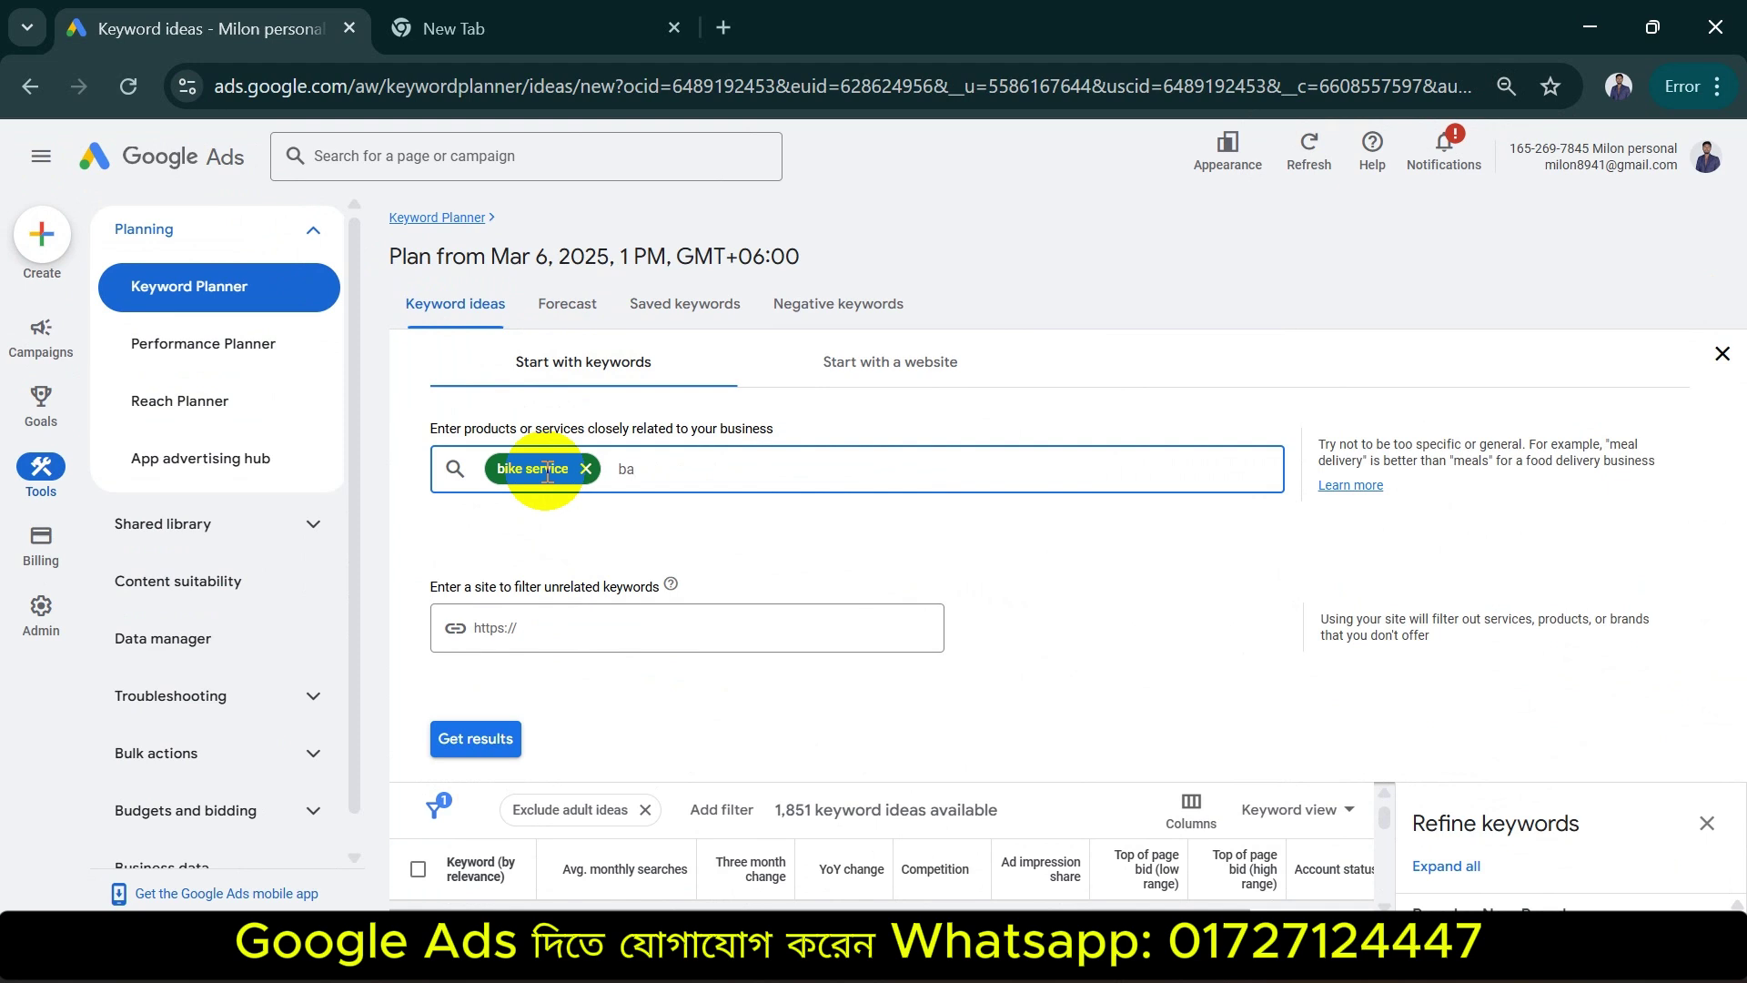
{"action": "type", "text": "ike wash"}
{"action": "key", "text": "Return"}
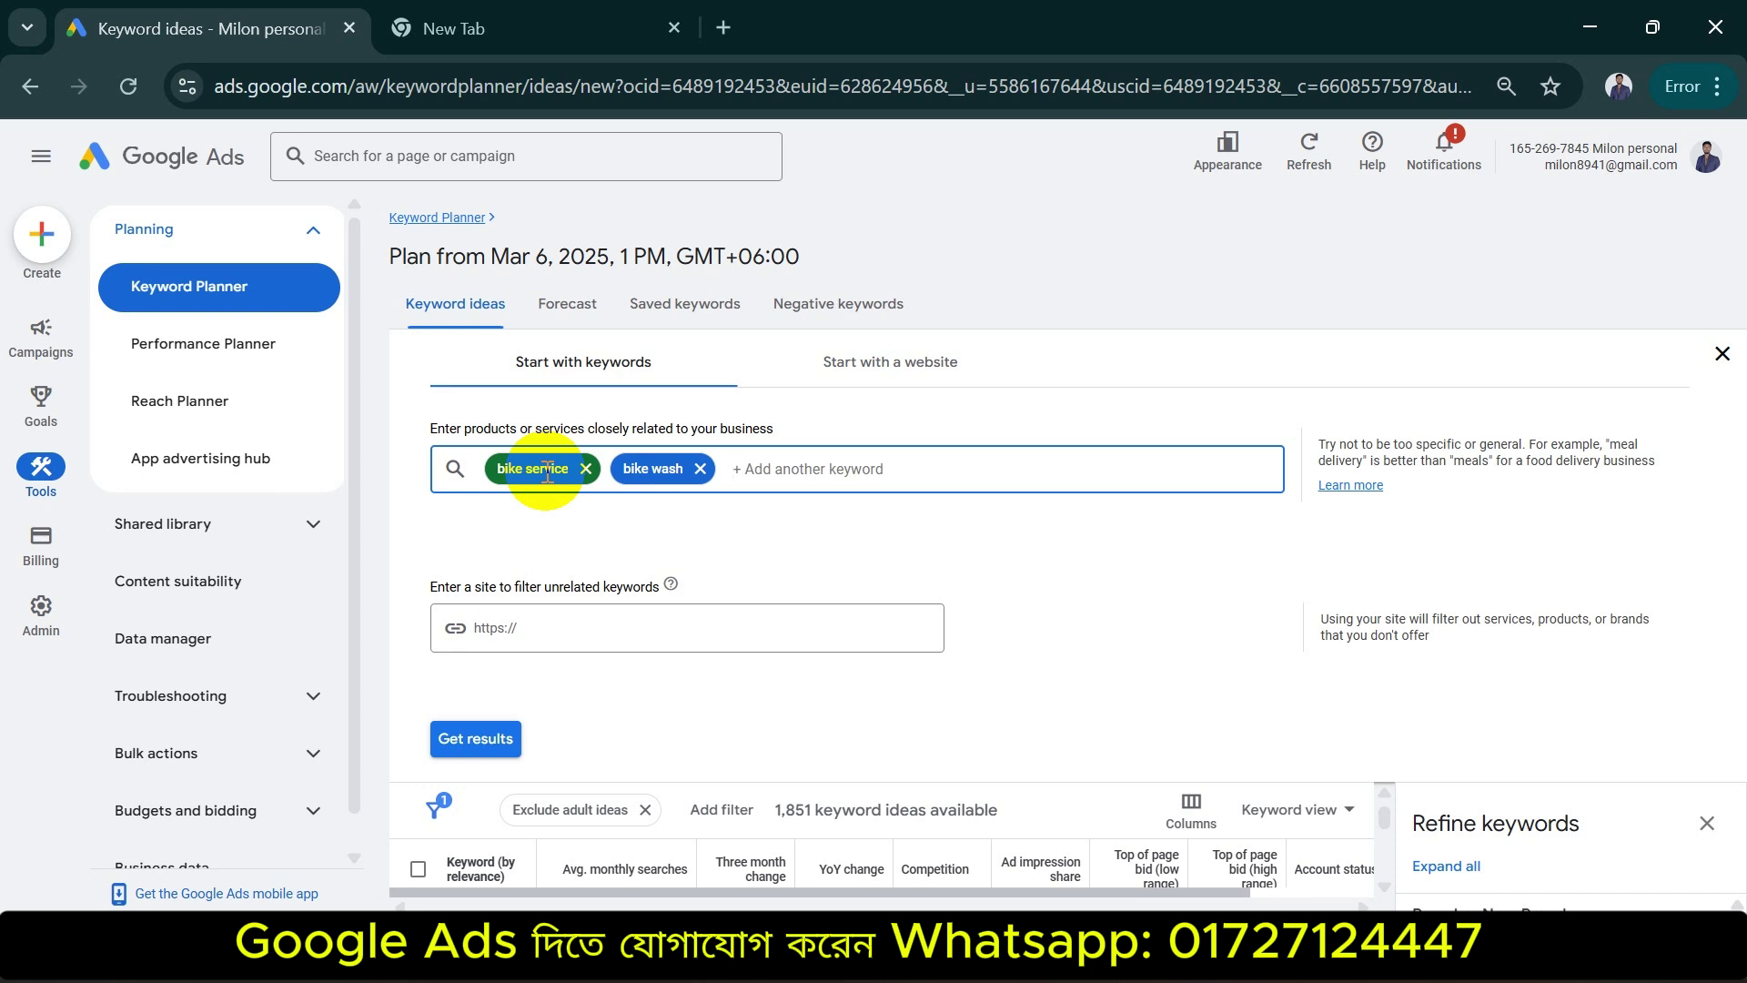
{"action": "type", "text": "best"}
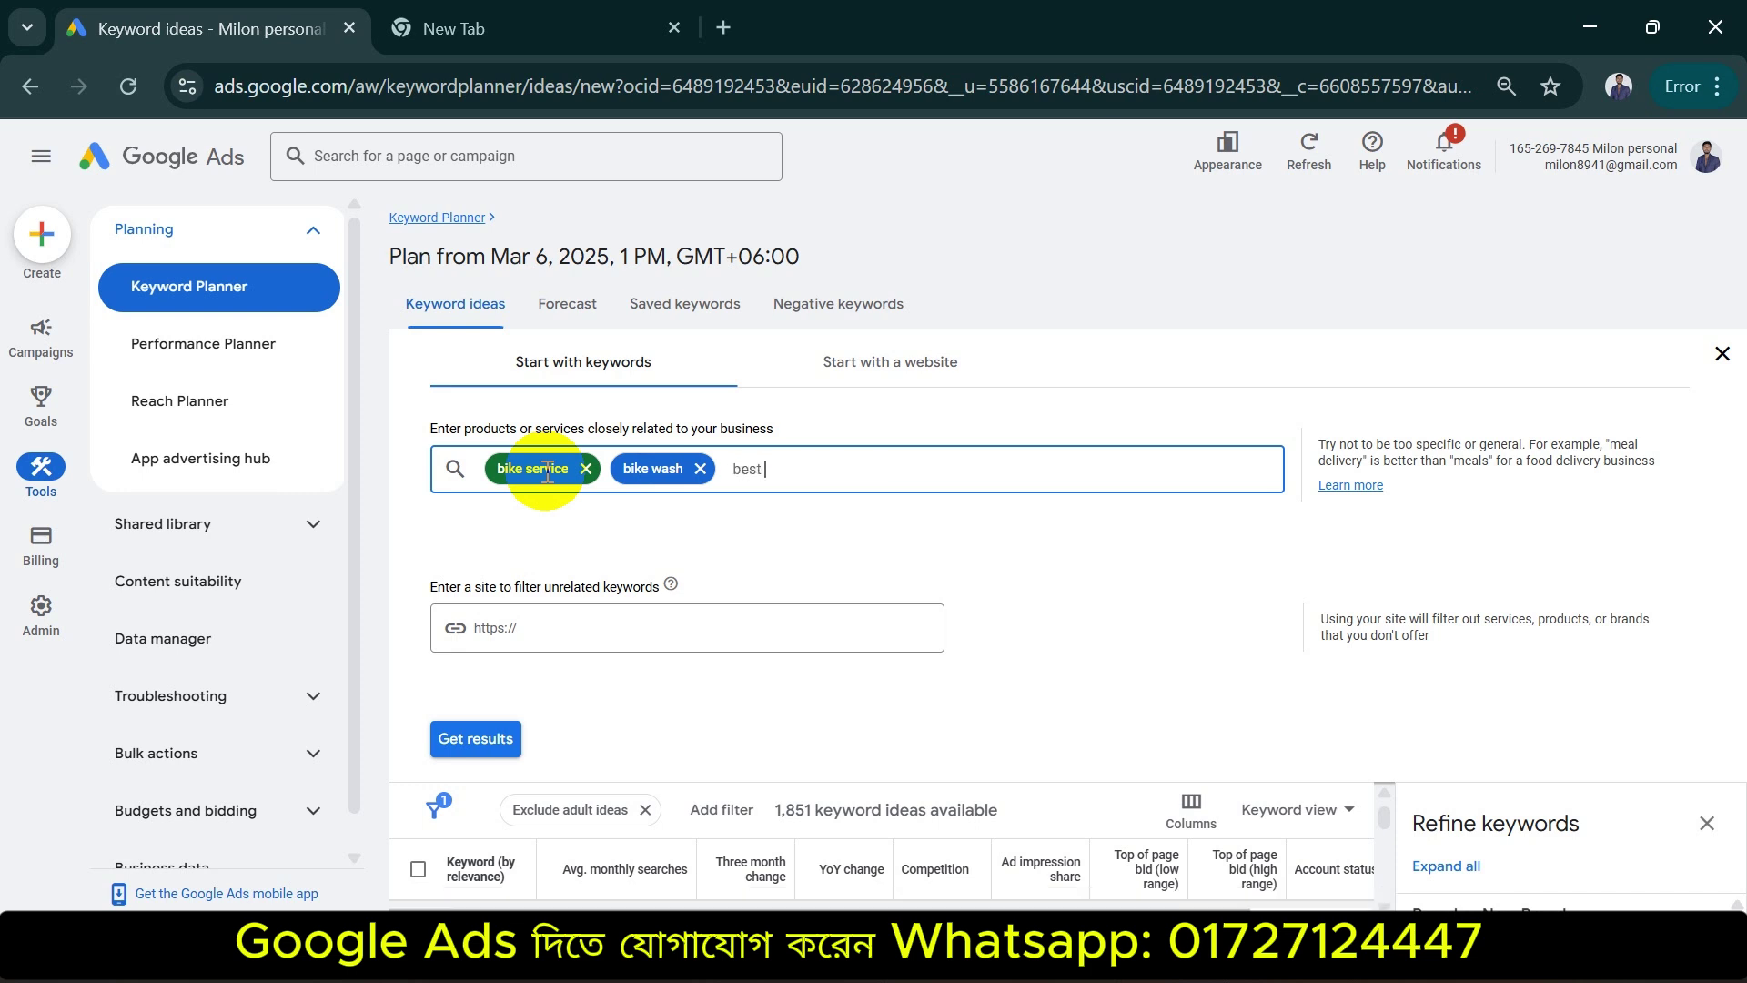
{"action": "type", "text": " bike service"}
{"action": "key", "text": "Return"}
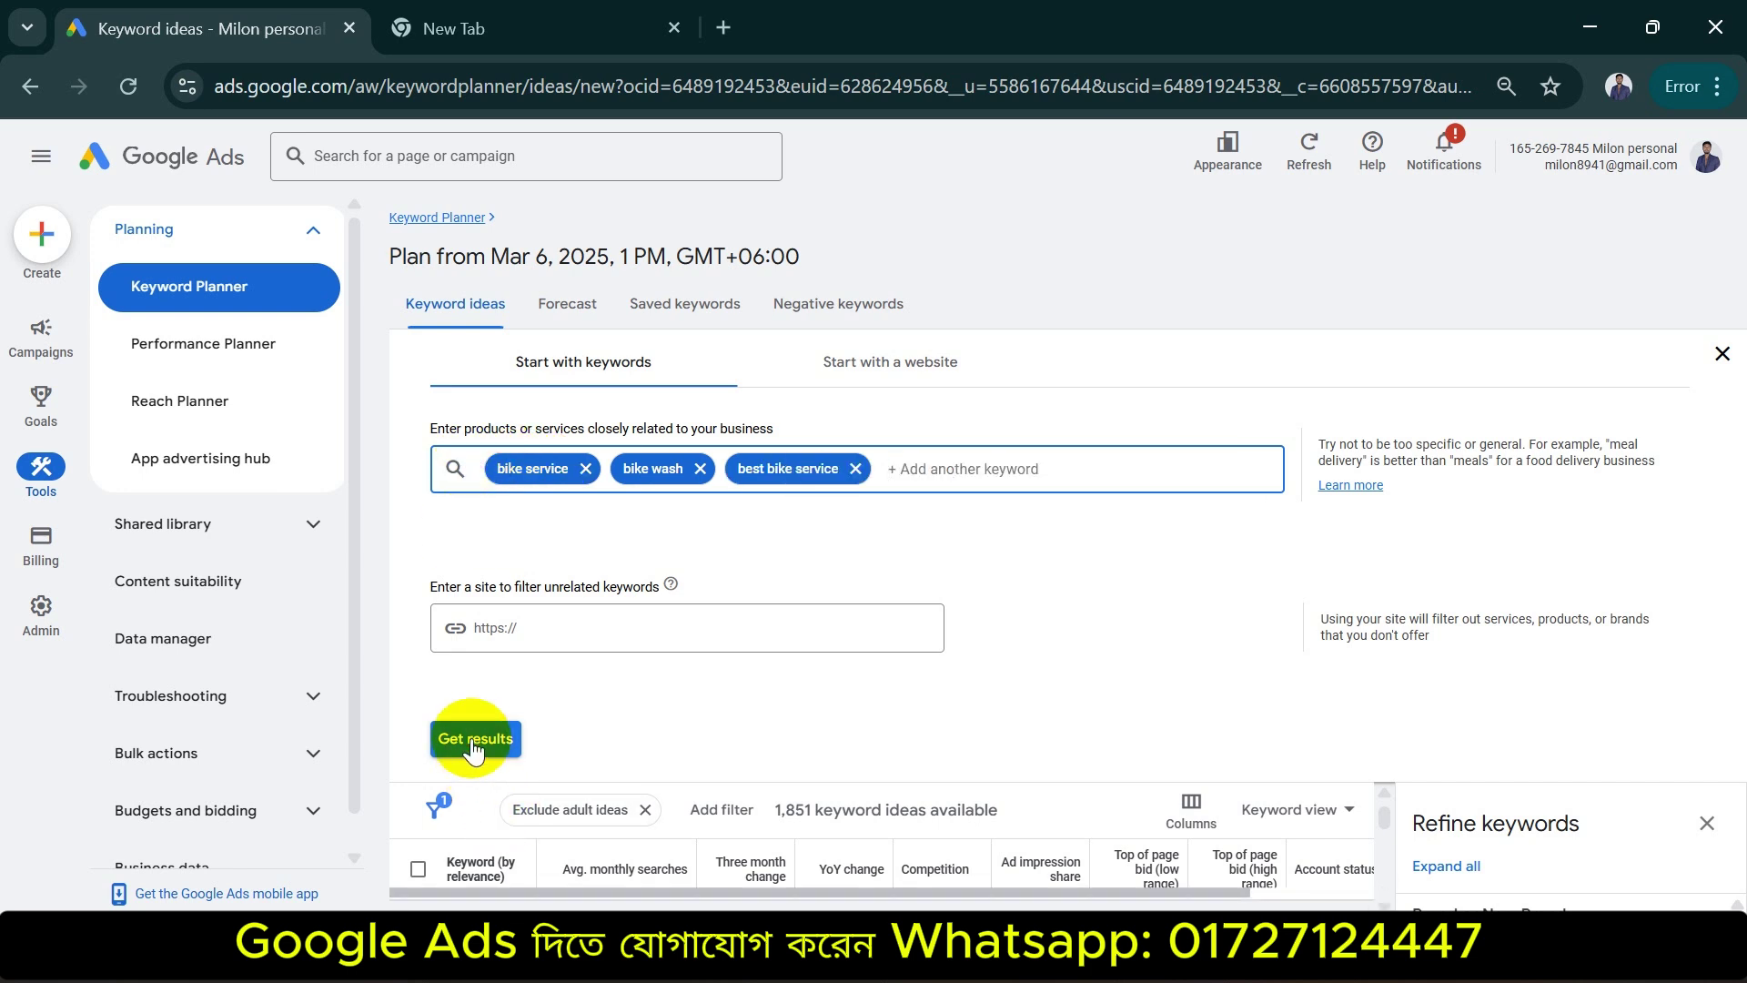
{"action": "left_click", "coordinate": [471, 735]}
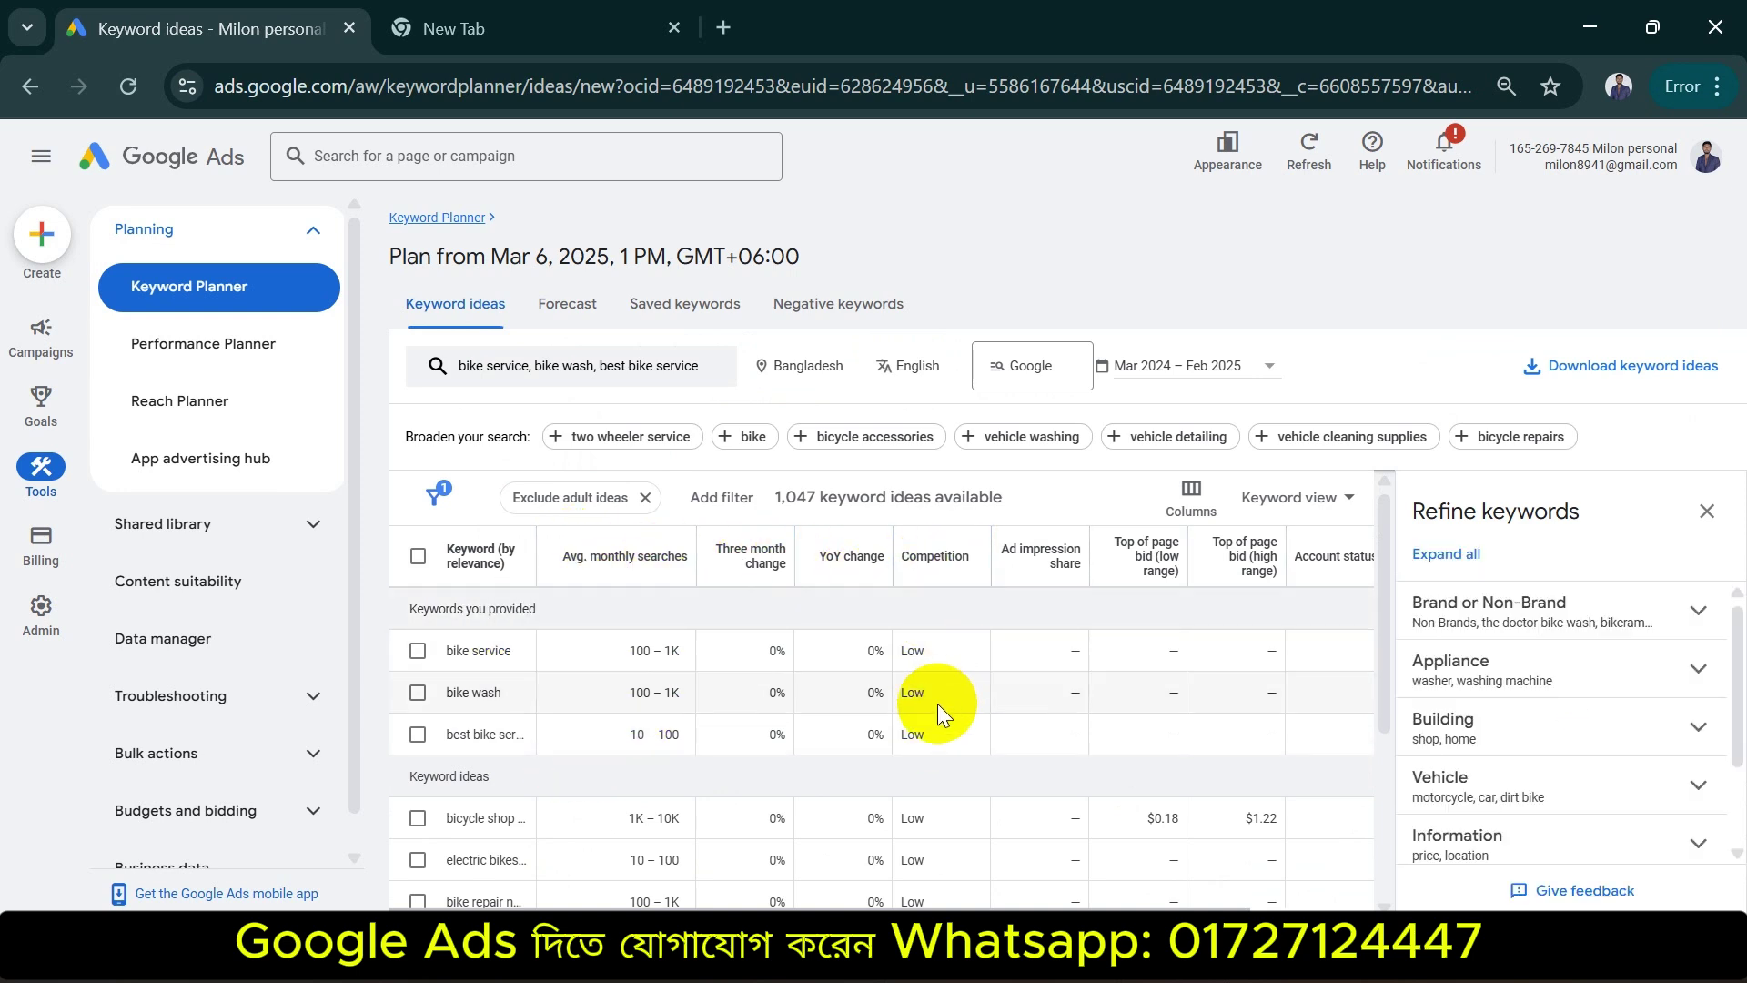
{"action": "scroll", "coordinate": [655, 708], "scroll_direction": "down", "scroll_amount": 3}
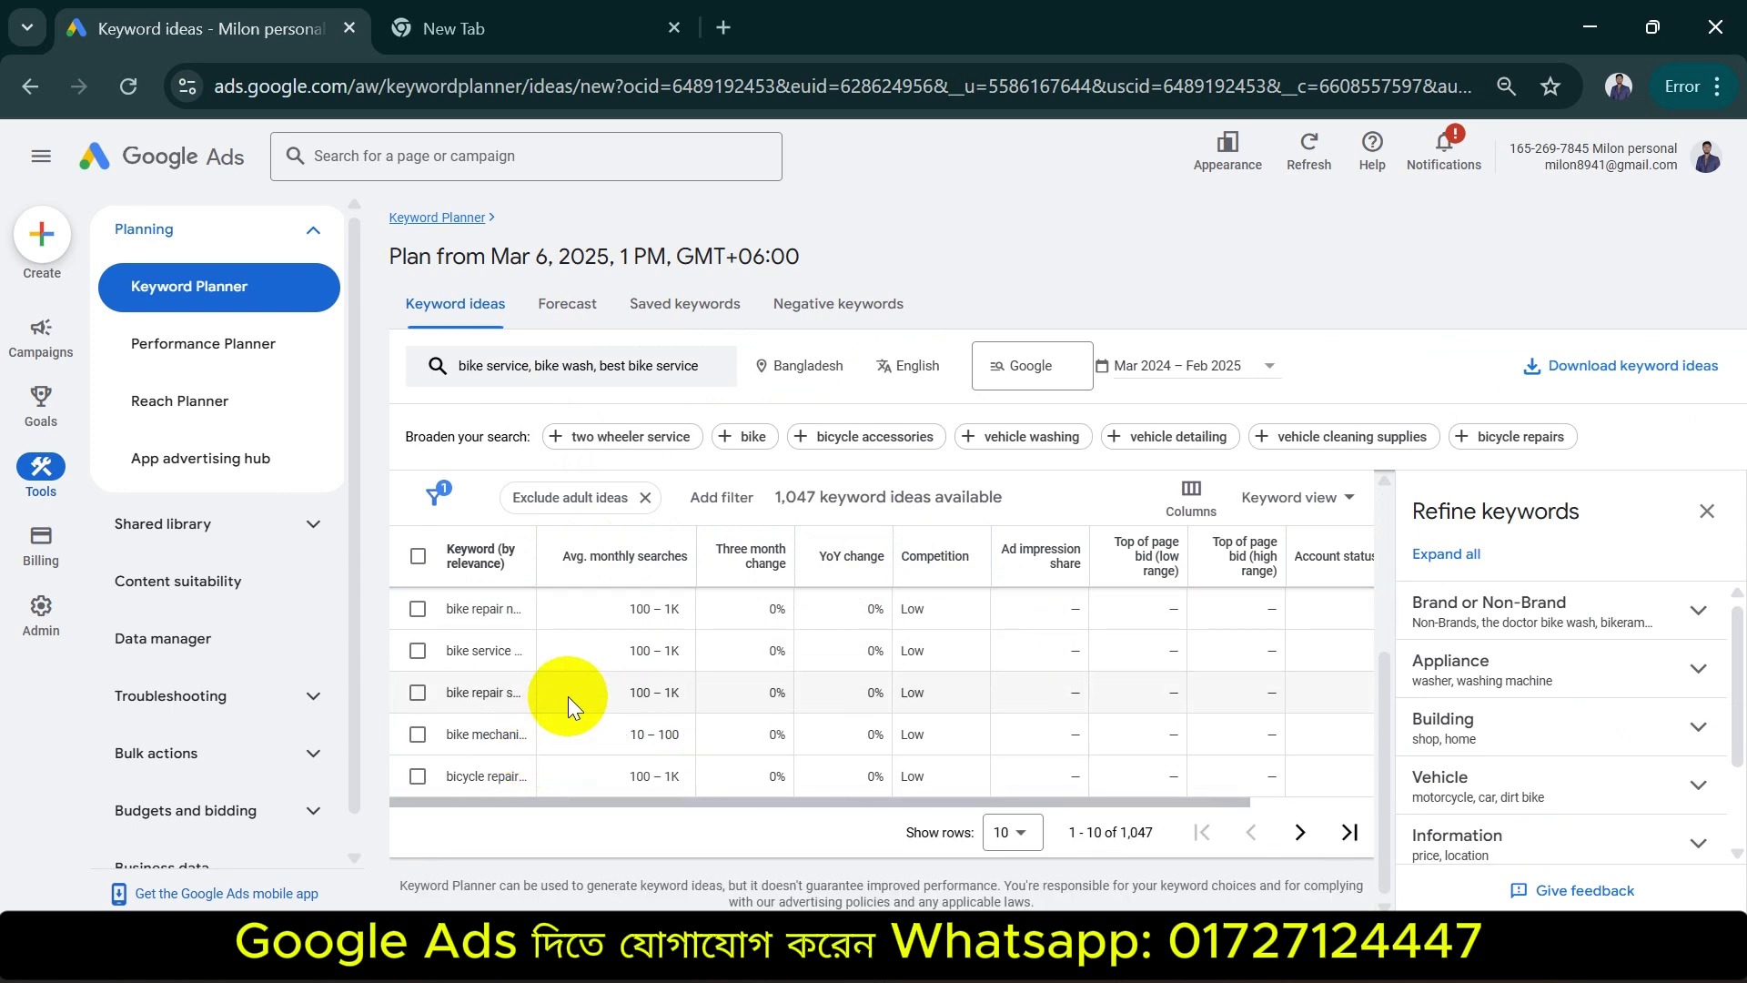
{"action": "scroll", "coordinate": [568, 695], "scroll_direction": "up", "scroll_amount": 3}
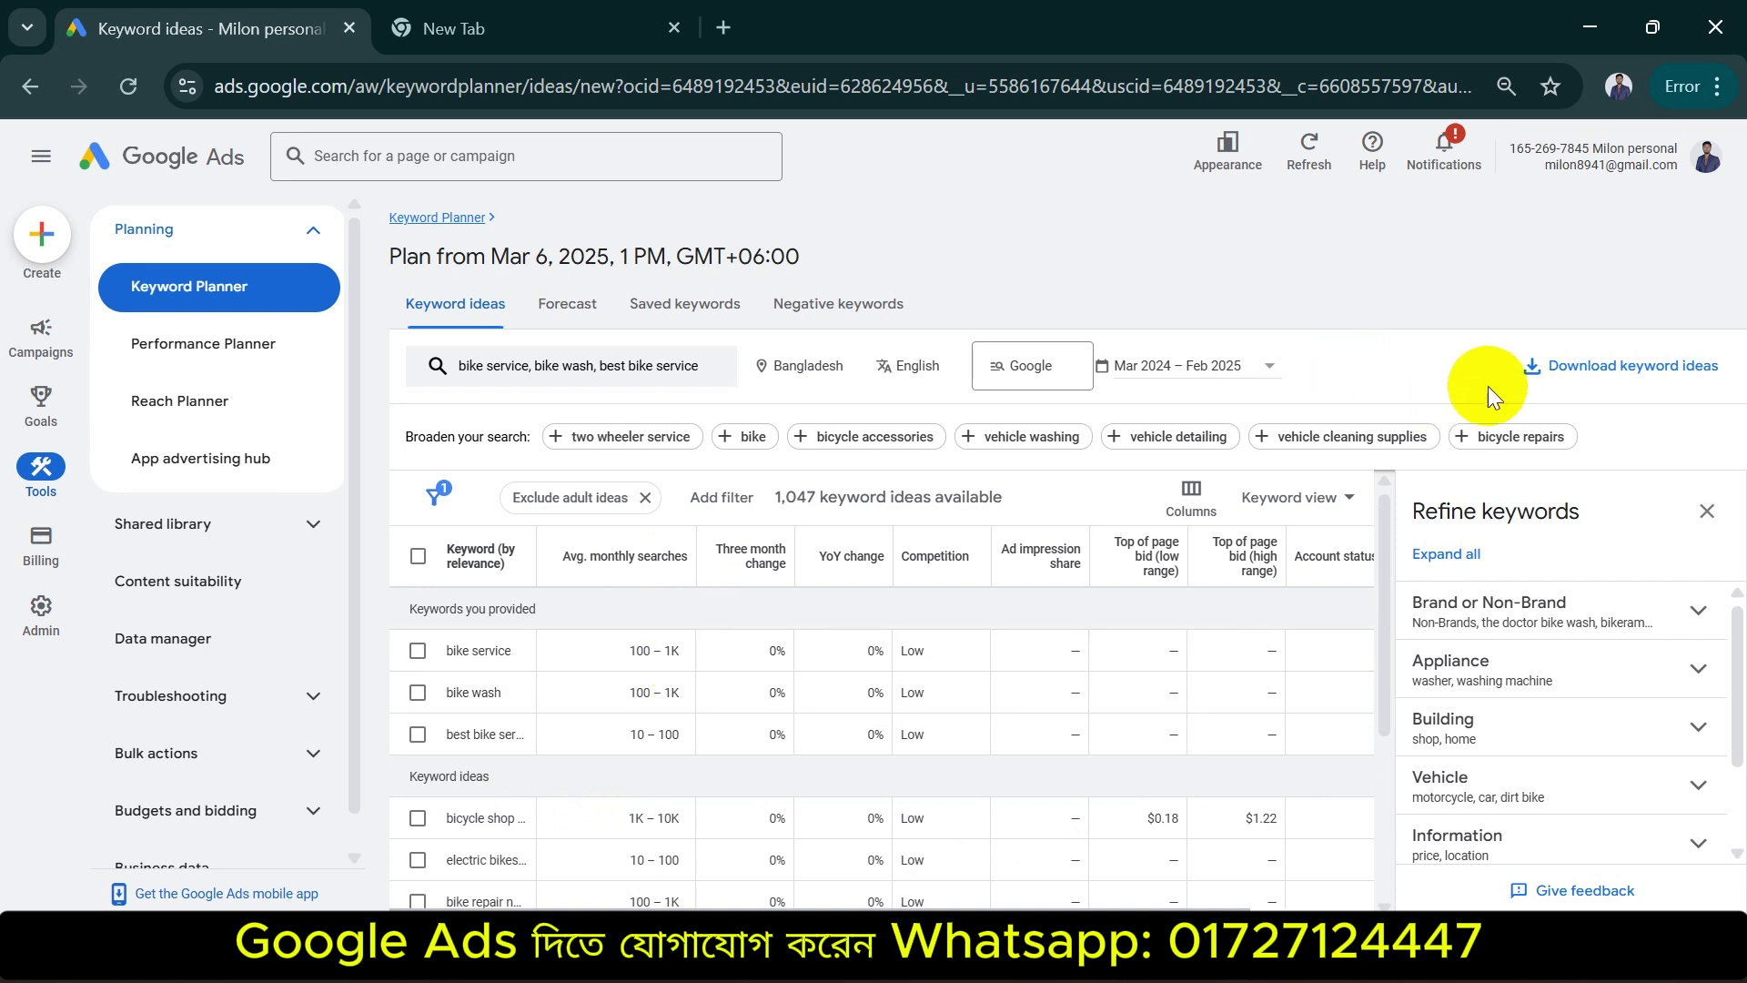
Try exporting the keyword ideas to Google Sheets, then dismiss the sign-in window
{"action": "left_click", "coordinate": [1627, 367]}
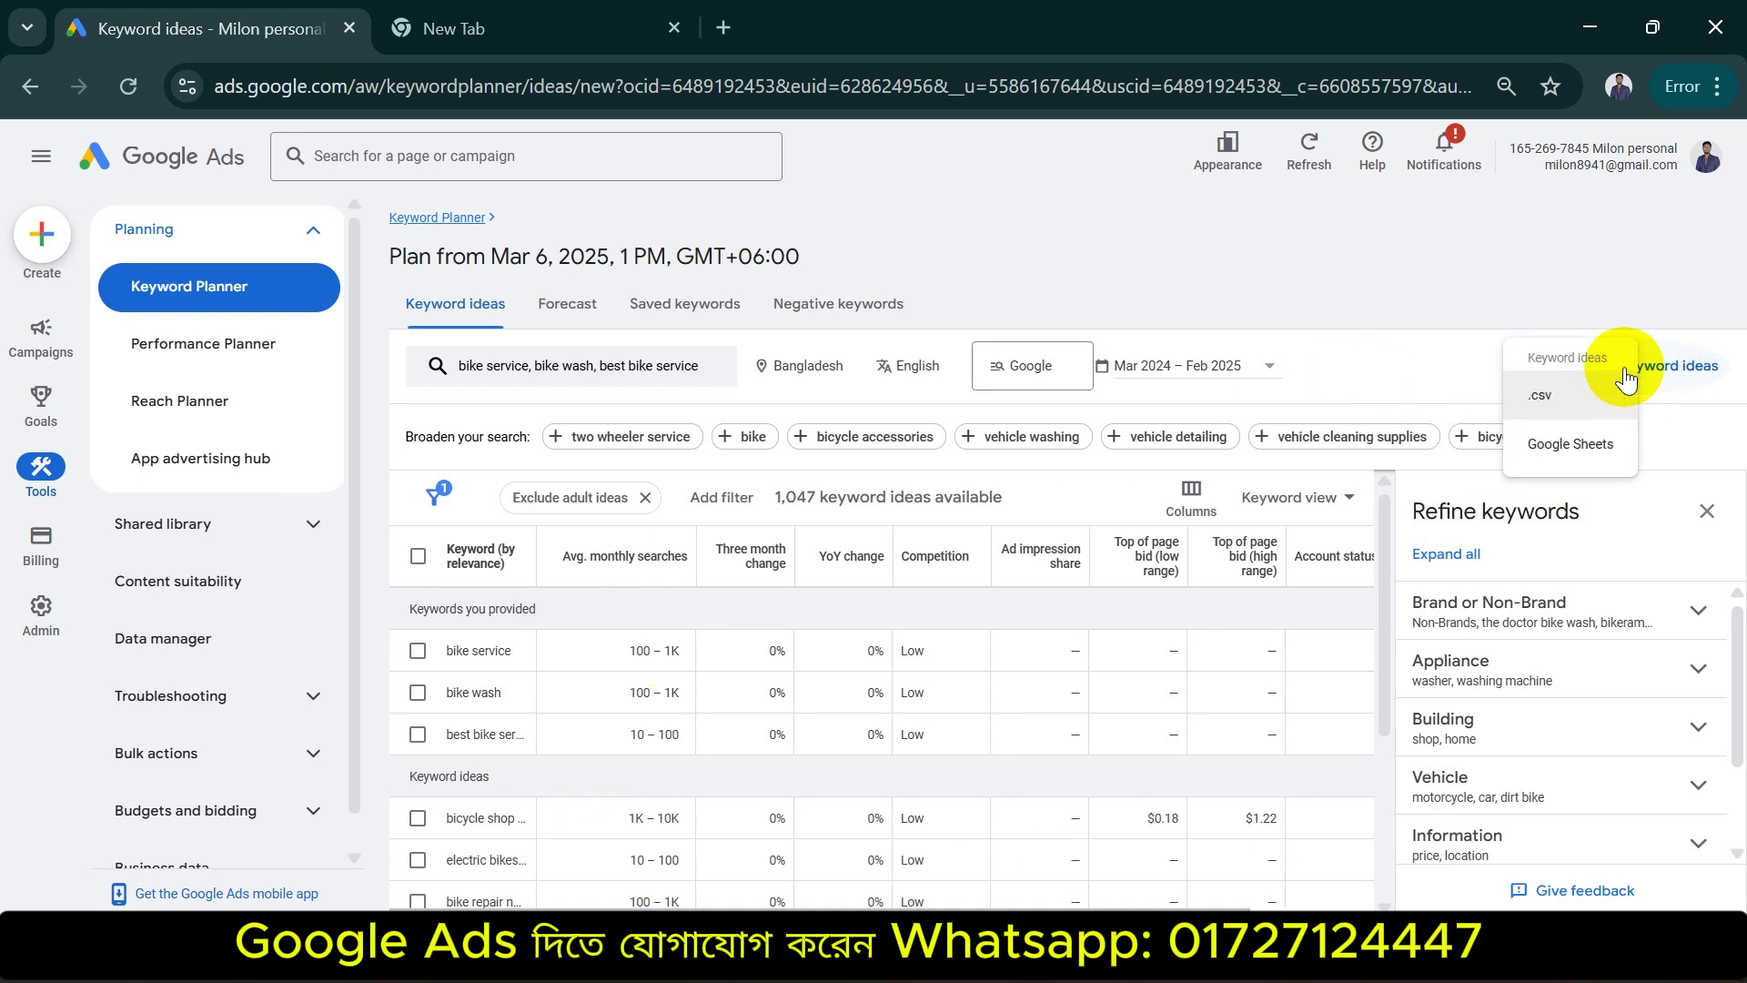
{"action": "left_click", "coordinate": [1570, 443]}
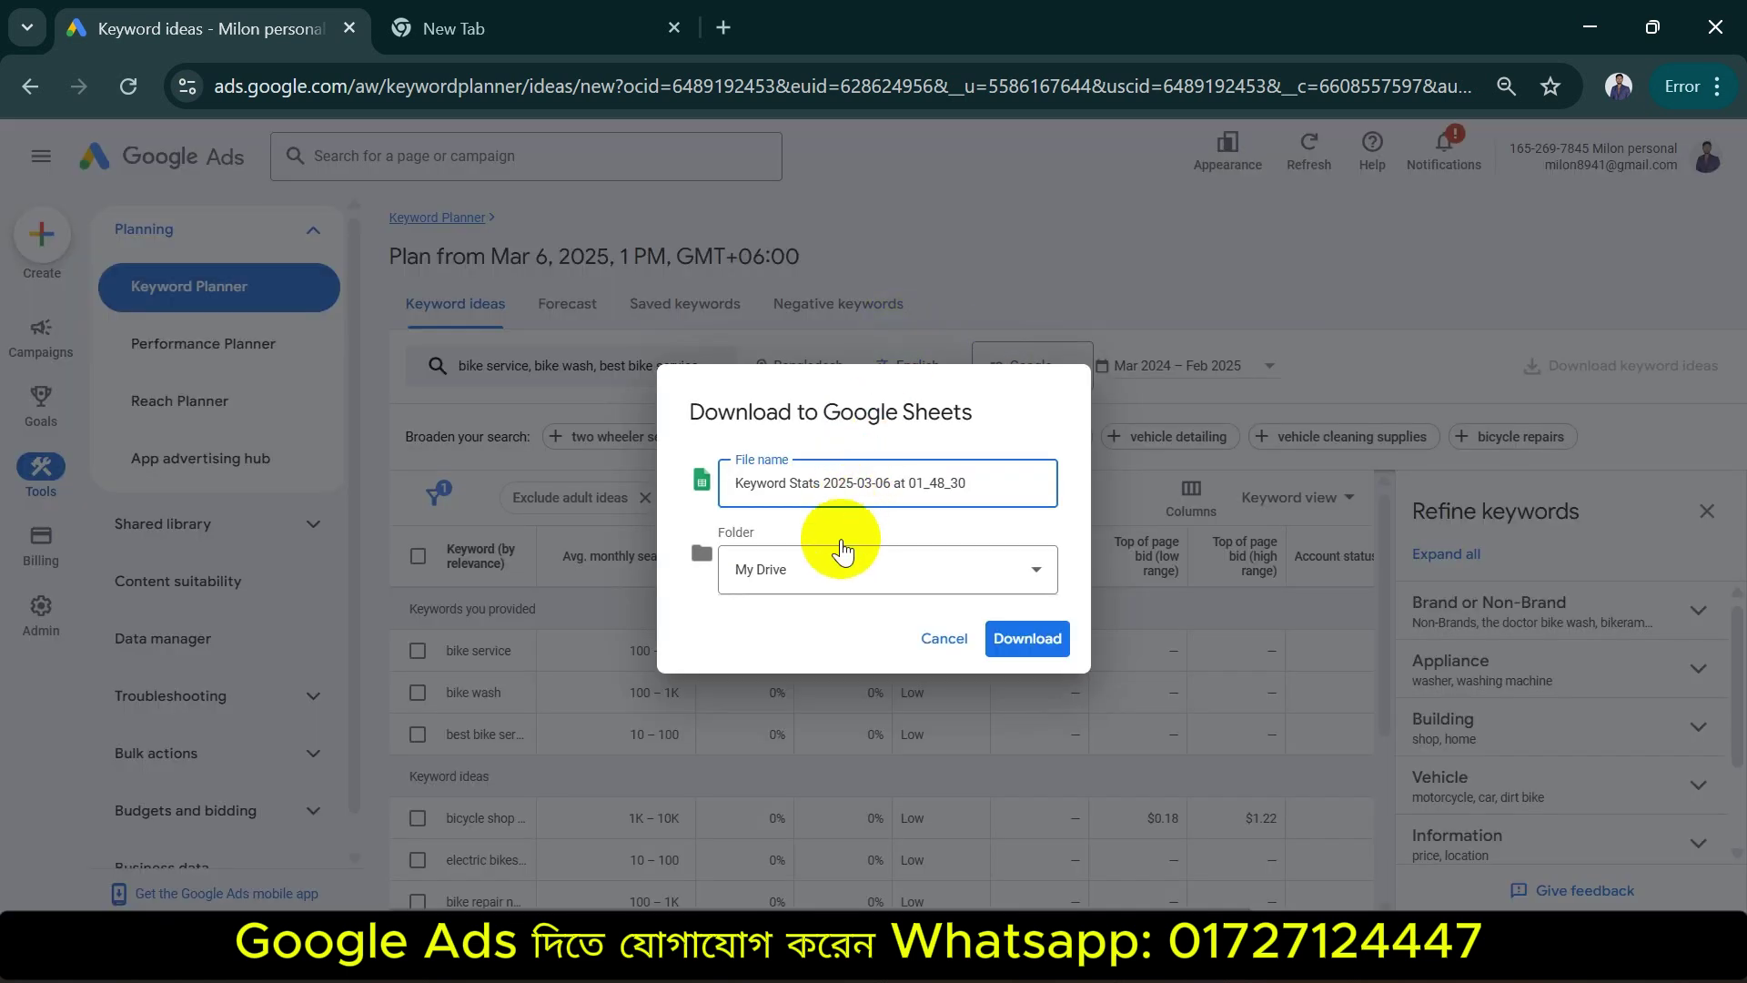
{"action": "left_click", "coordinate": [1017, 636]}
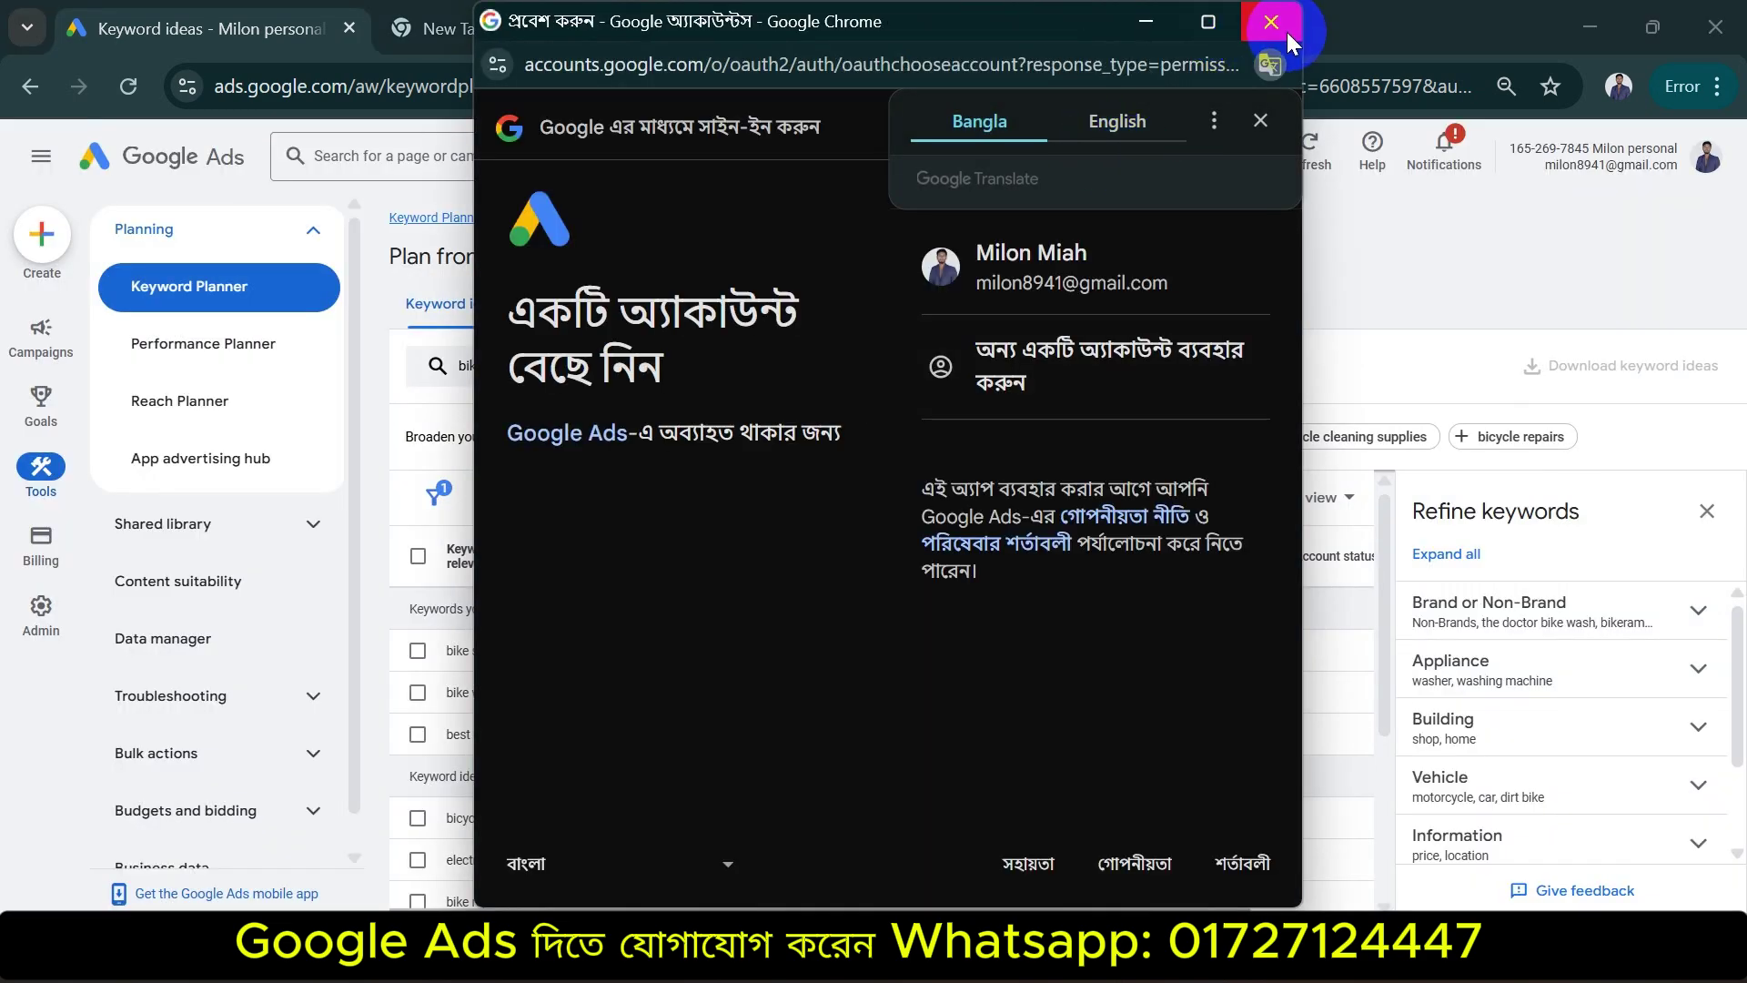
{"action": "left_click", "coordinate": [1271, 21]}
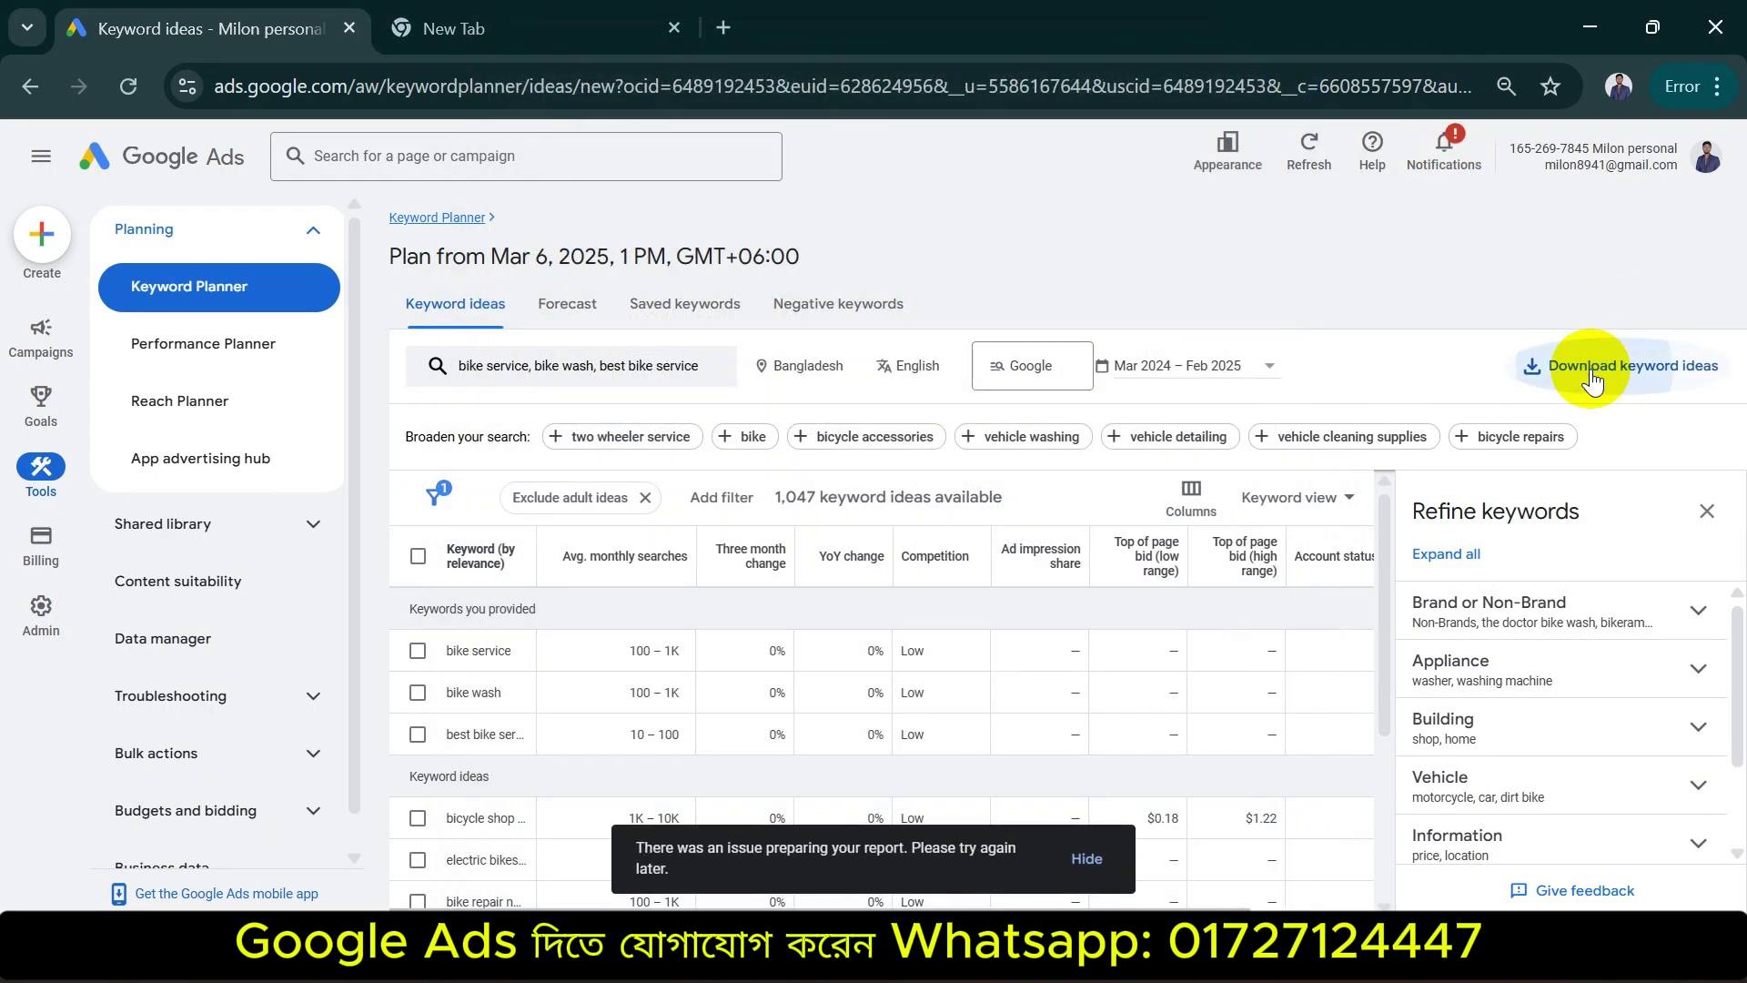
Download the keyword ideas as a .csv file and open it from Chrome's downloads
{"action": "left_click", "coordinate": [1592, 366]}
{"action": "left_click", "coordinate": [1581, 391]}
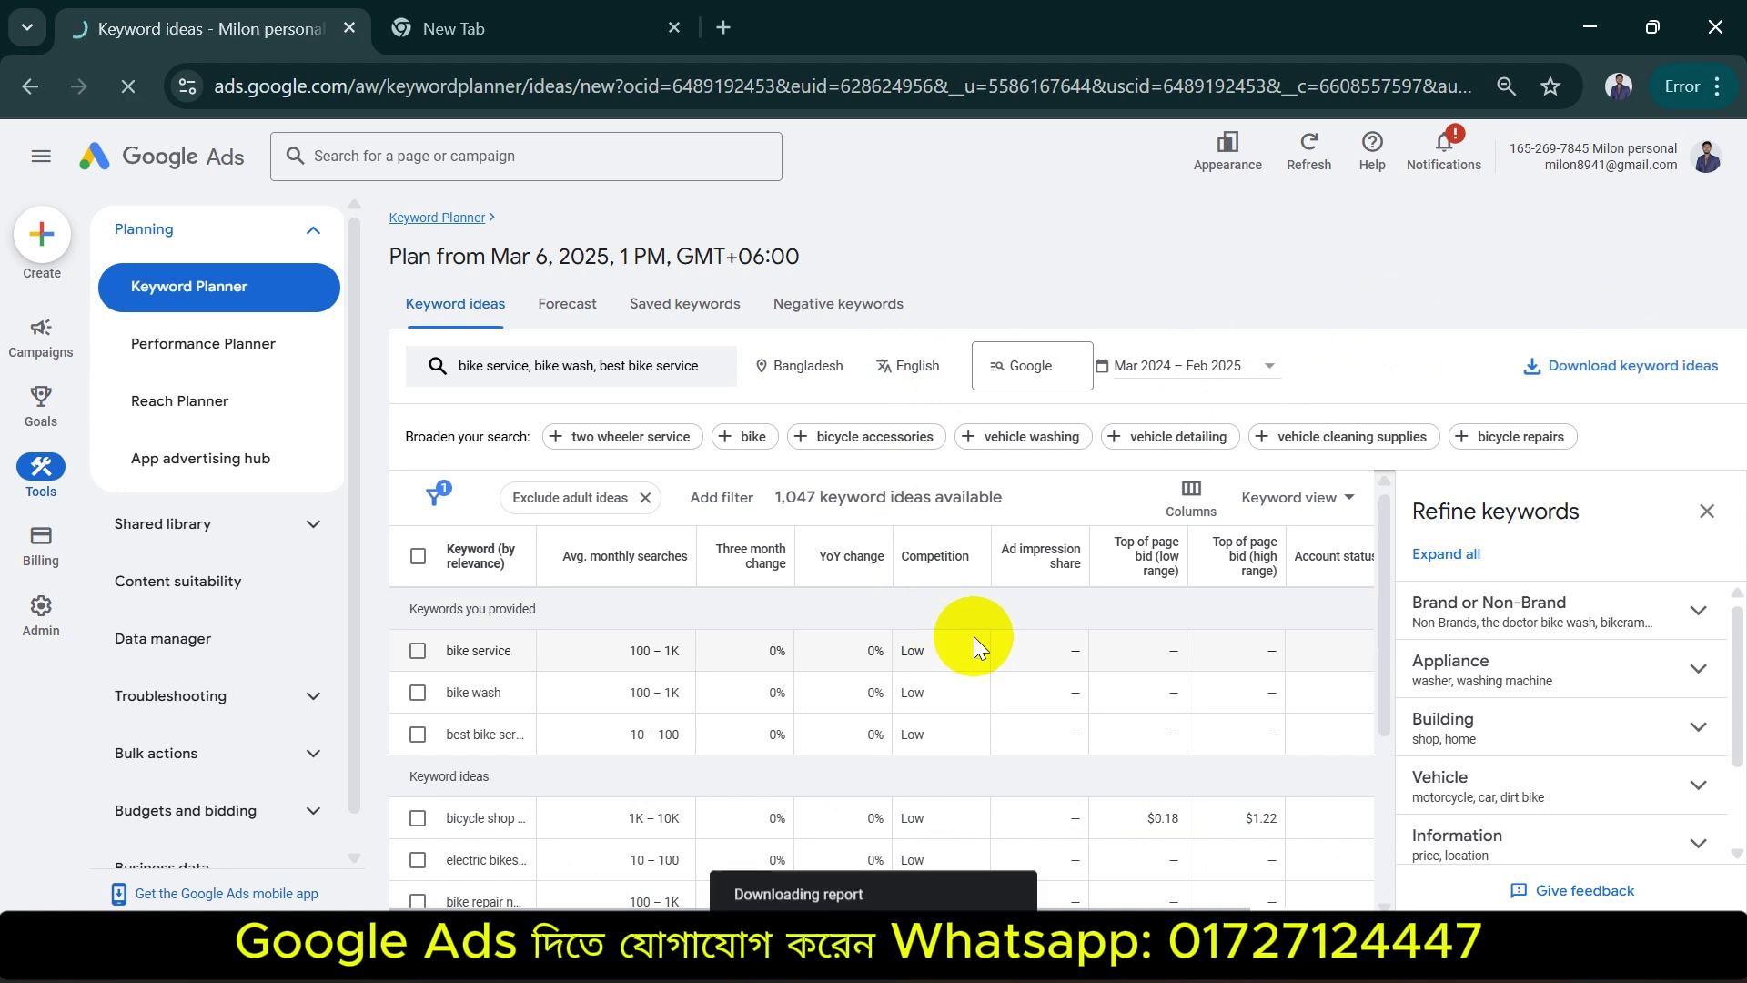
{"action": "left_click", "coordinate": [1567, 88]}
{"action": "mouse_move", "coordinate": [1279, 193]}
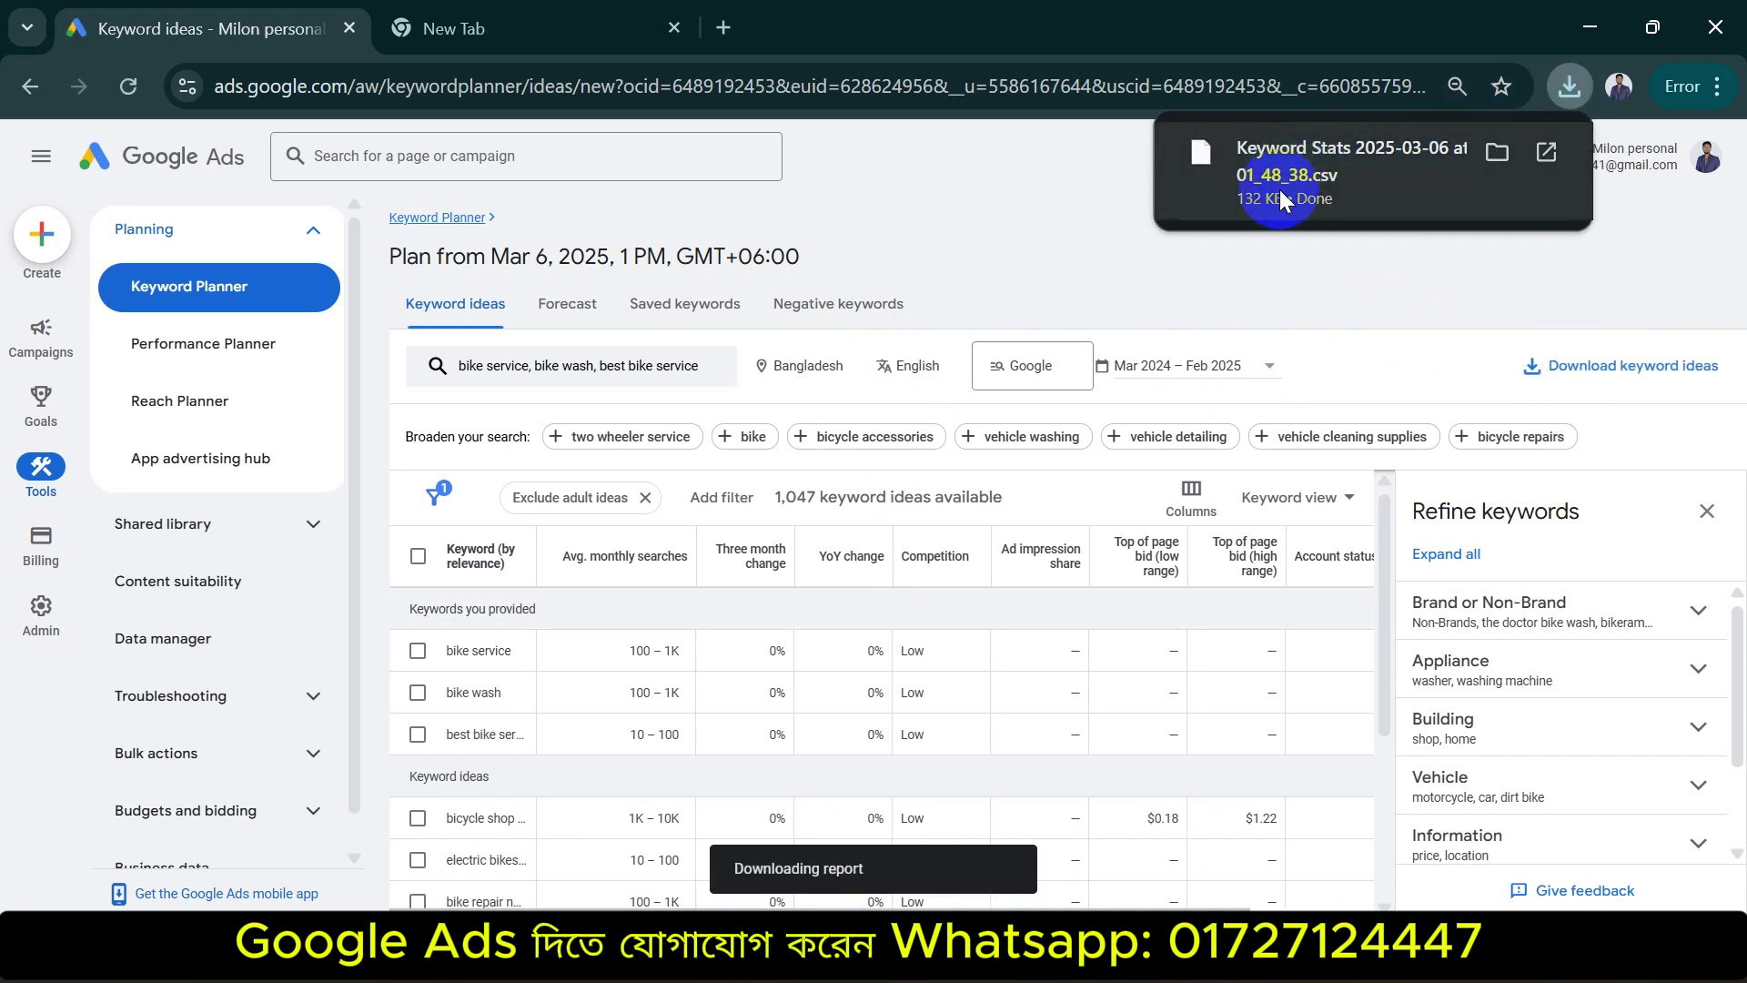
{"action": "left_click", "coordinate": [1357, 176]}
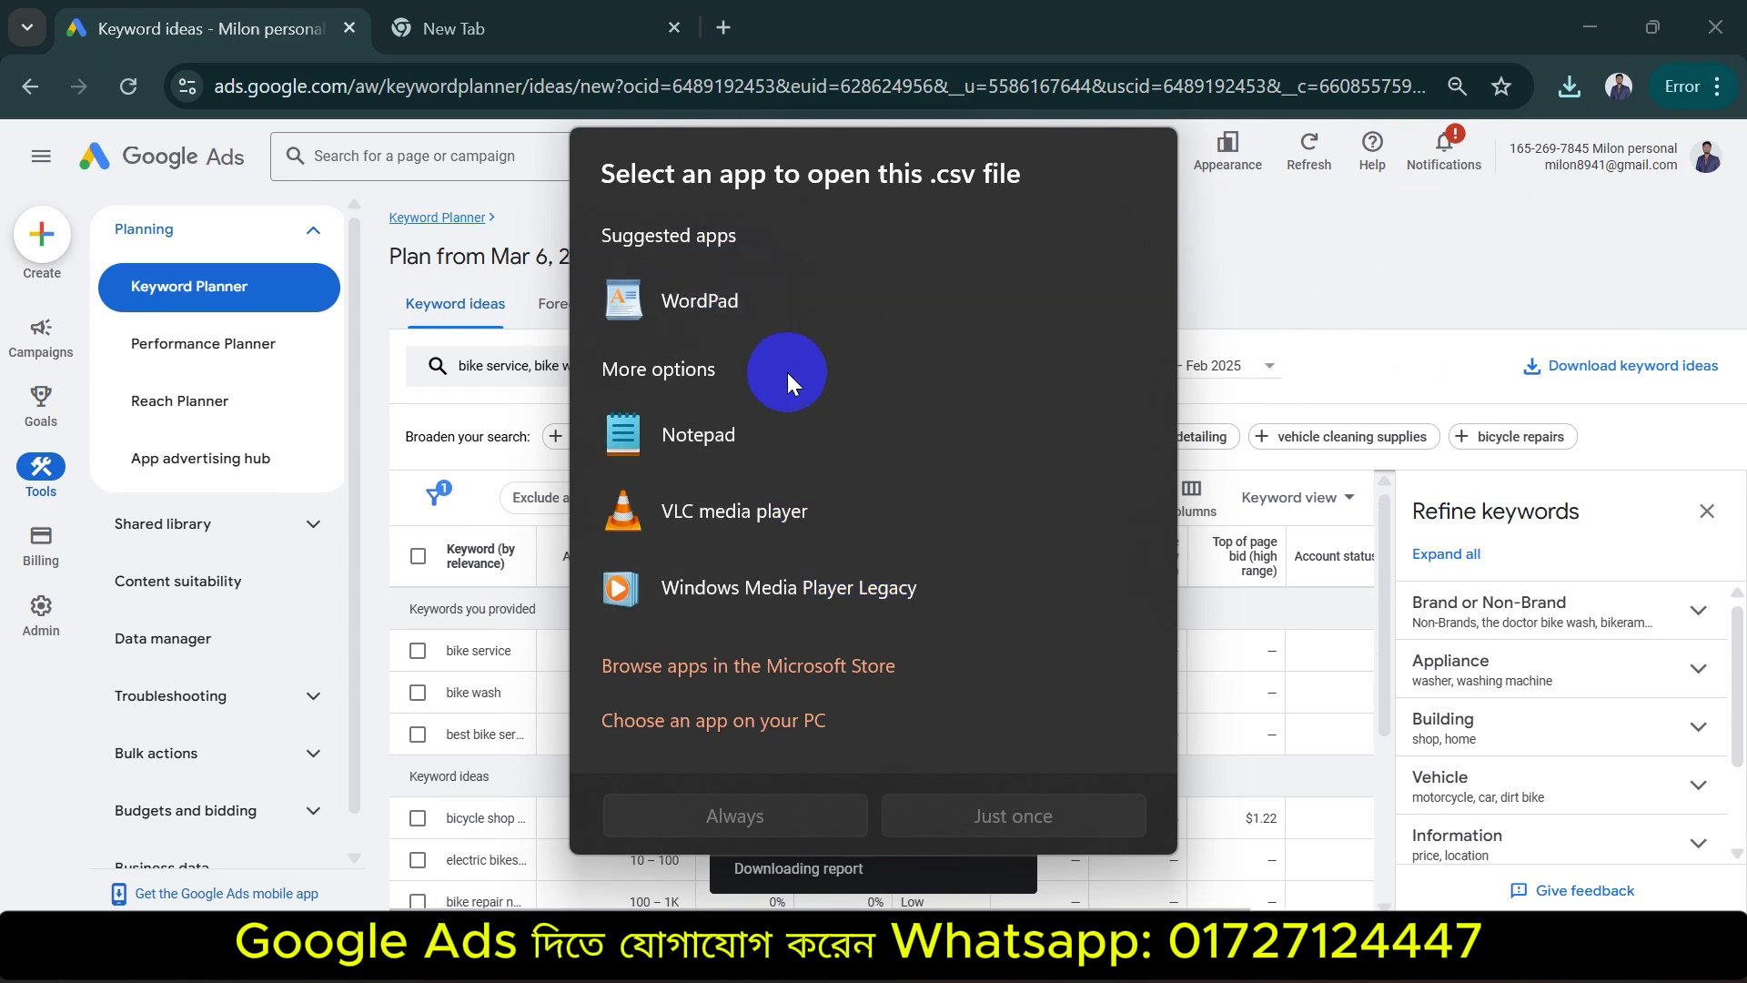
Open the Keyword Stats CSV in WordPad just once, scroll its keyword rows, then close it
{"action": "left_click", "coordinate": [833, 297]}
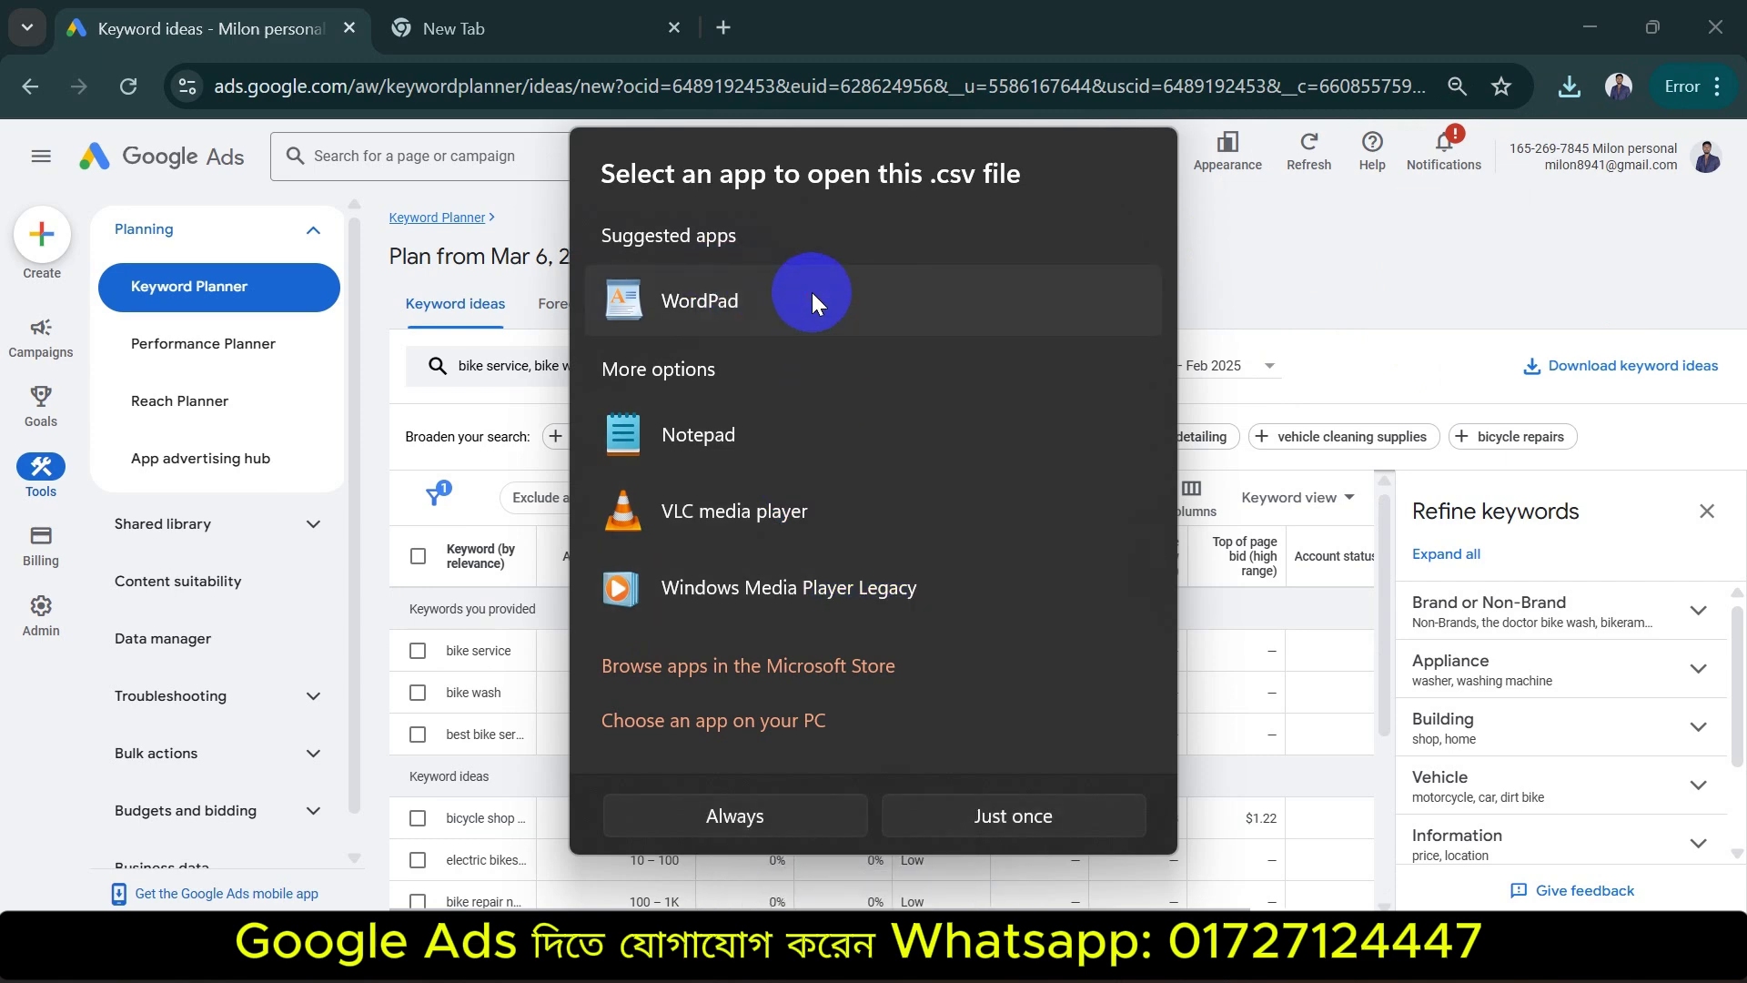
{"action": "left_click", "coordinate": [984, 816]}
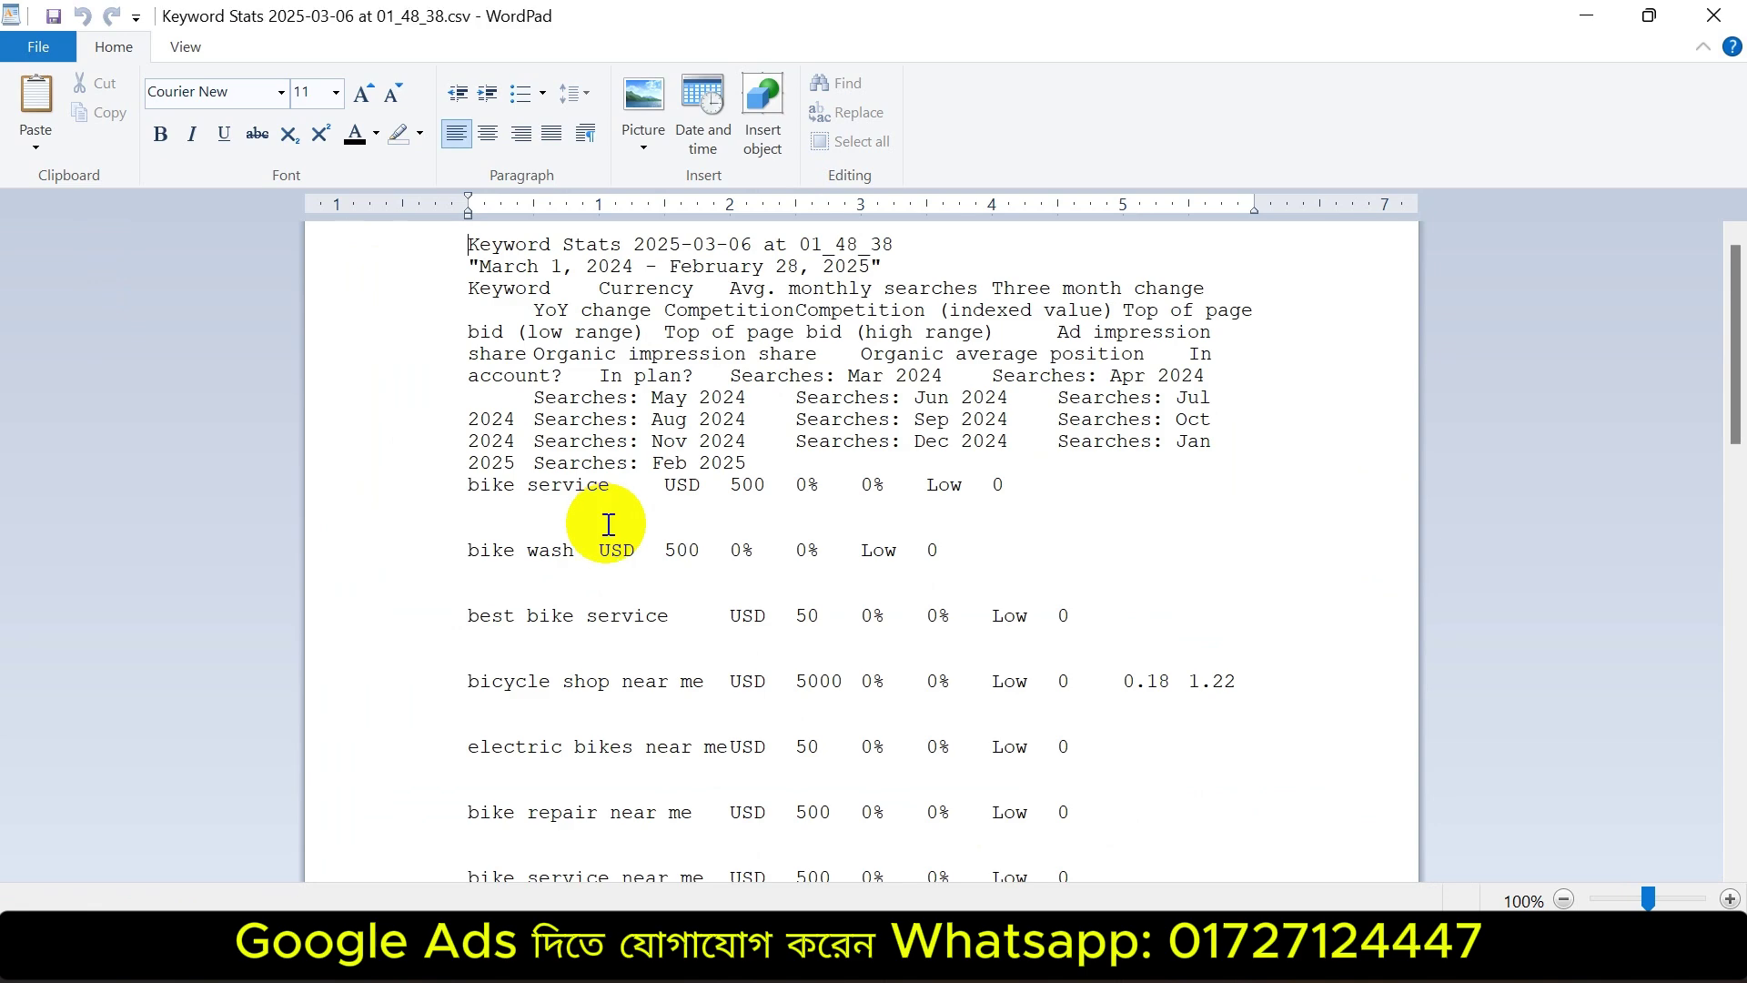
{"action": "scroll", "coordinate": [823, 545], "scroll_direction": "down", "scroll_amount": 20}
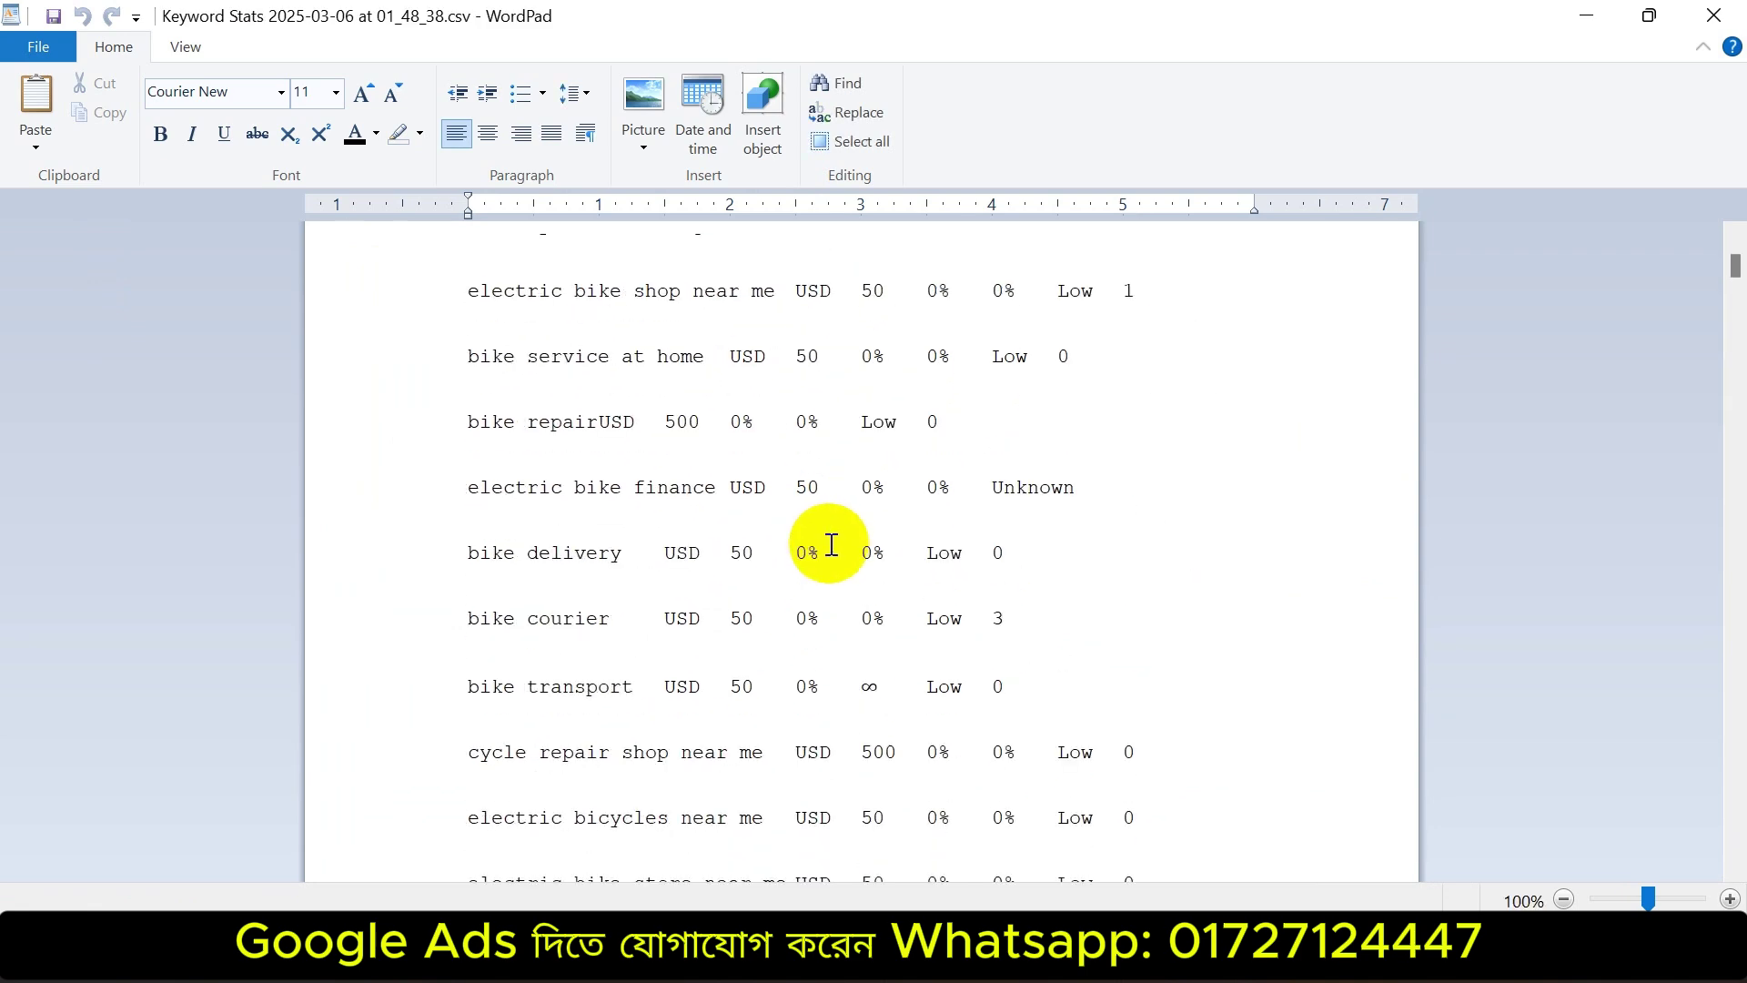
{"action": "left_click", "coordinate": [1709, 15]}
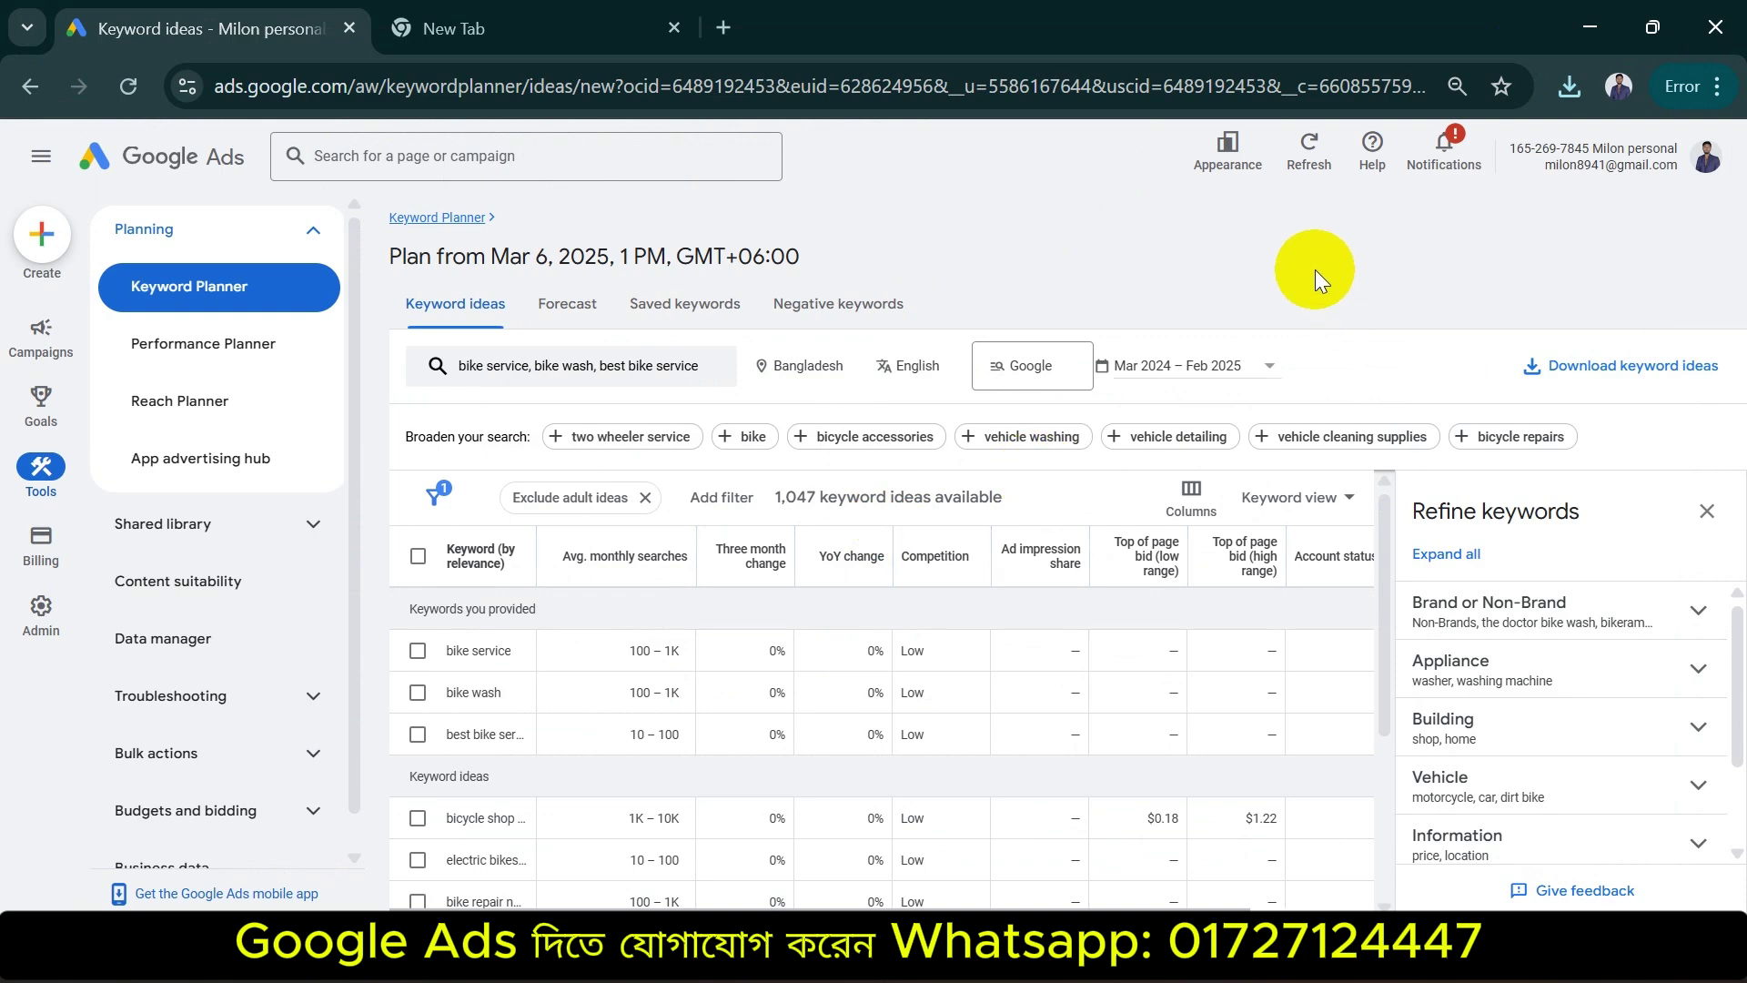
{"action": "left_click", "coordinate": [576, 28]}
{"action": "left_click", "coordinate": [596, 87]}
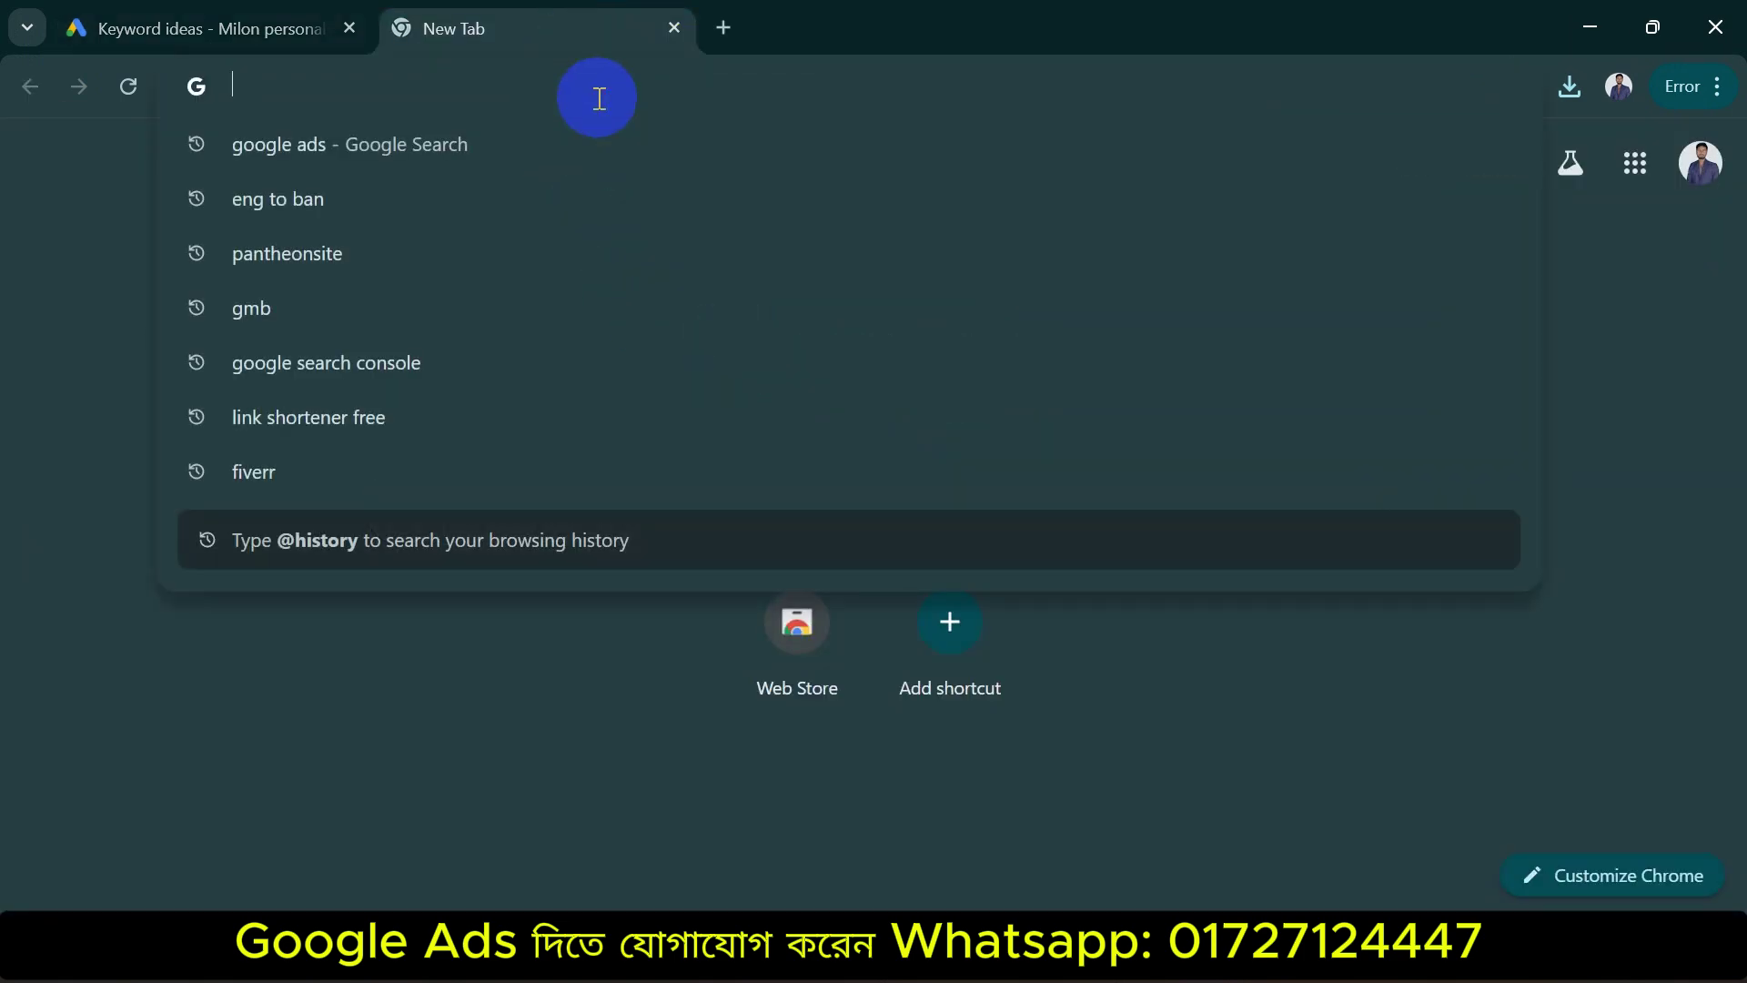
{"action": "left_click", "coordinate": [1739, 227]}
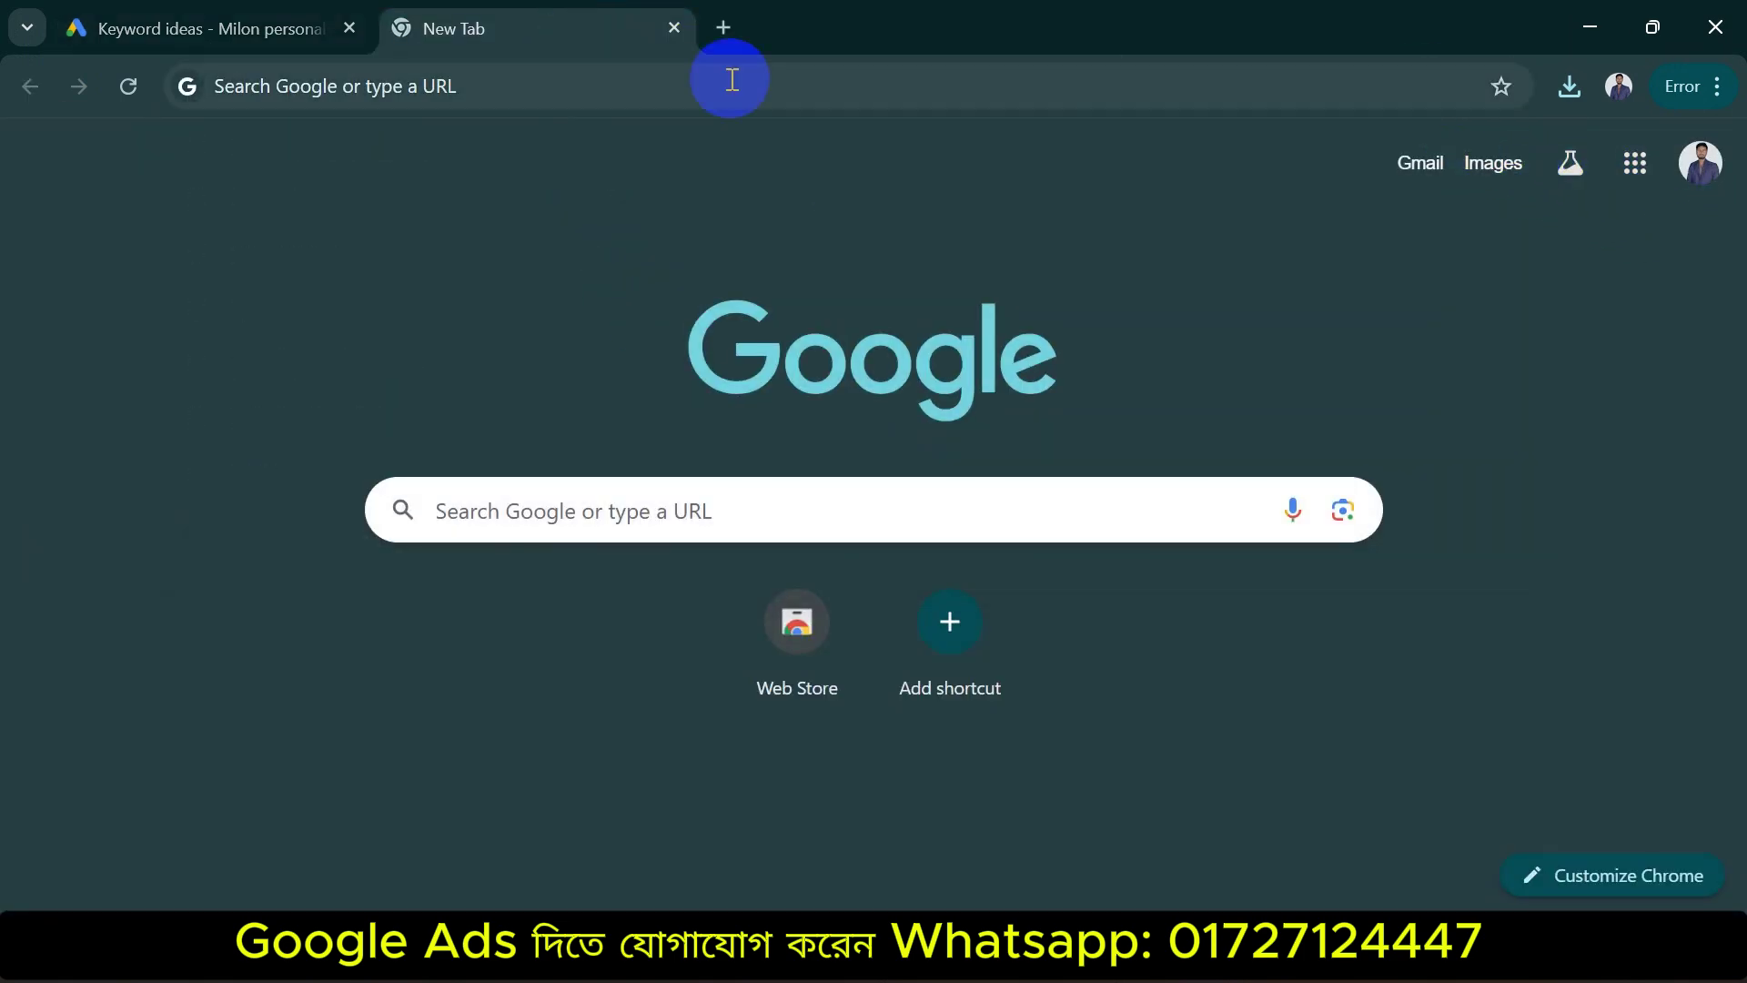
{"action": "left_click", "coordinate": [219, 29]}
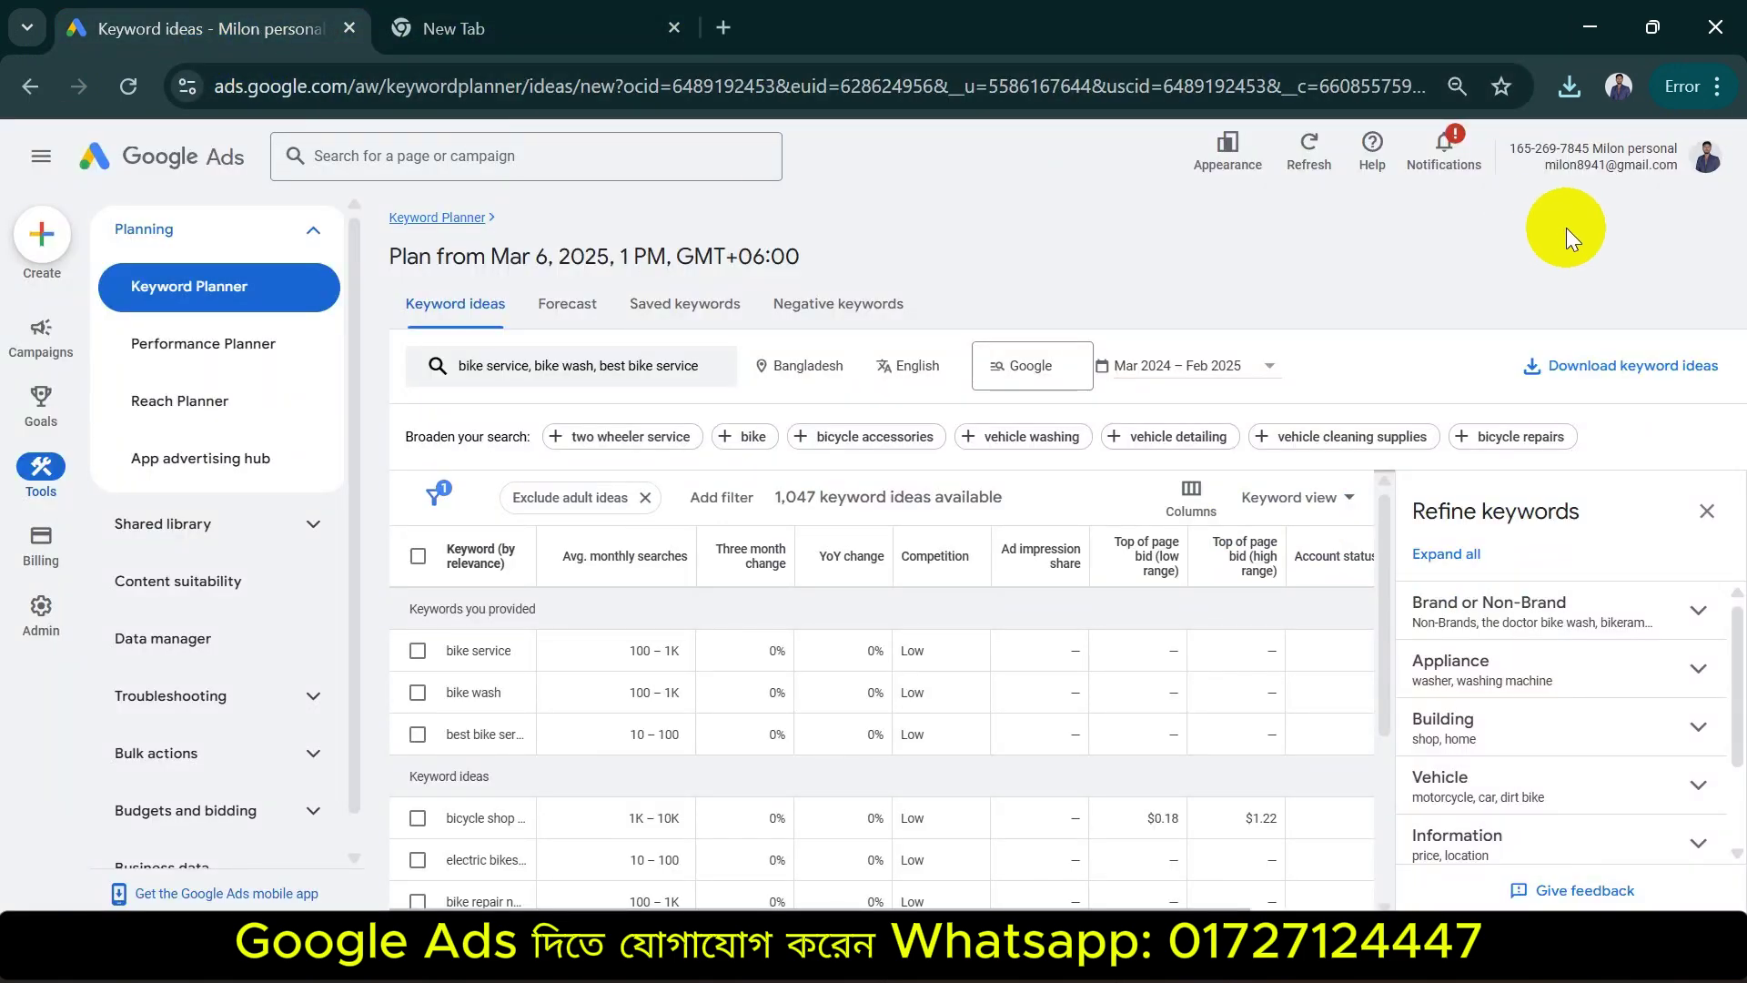
{"action": "left_click", "coordinate": [1624, 365]}
{"action": "left_click", "coordinate": [1594, 443]}
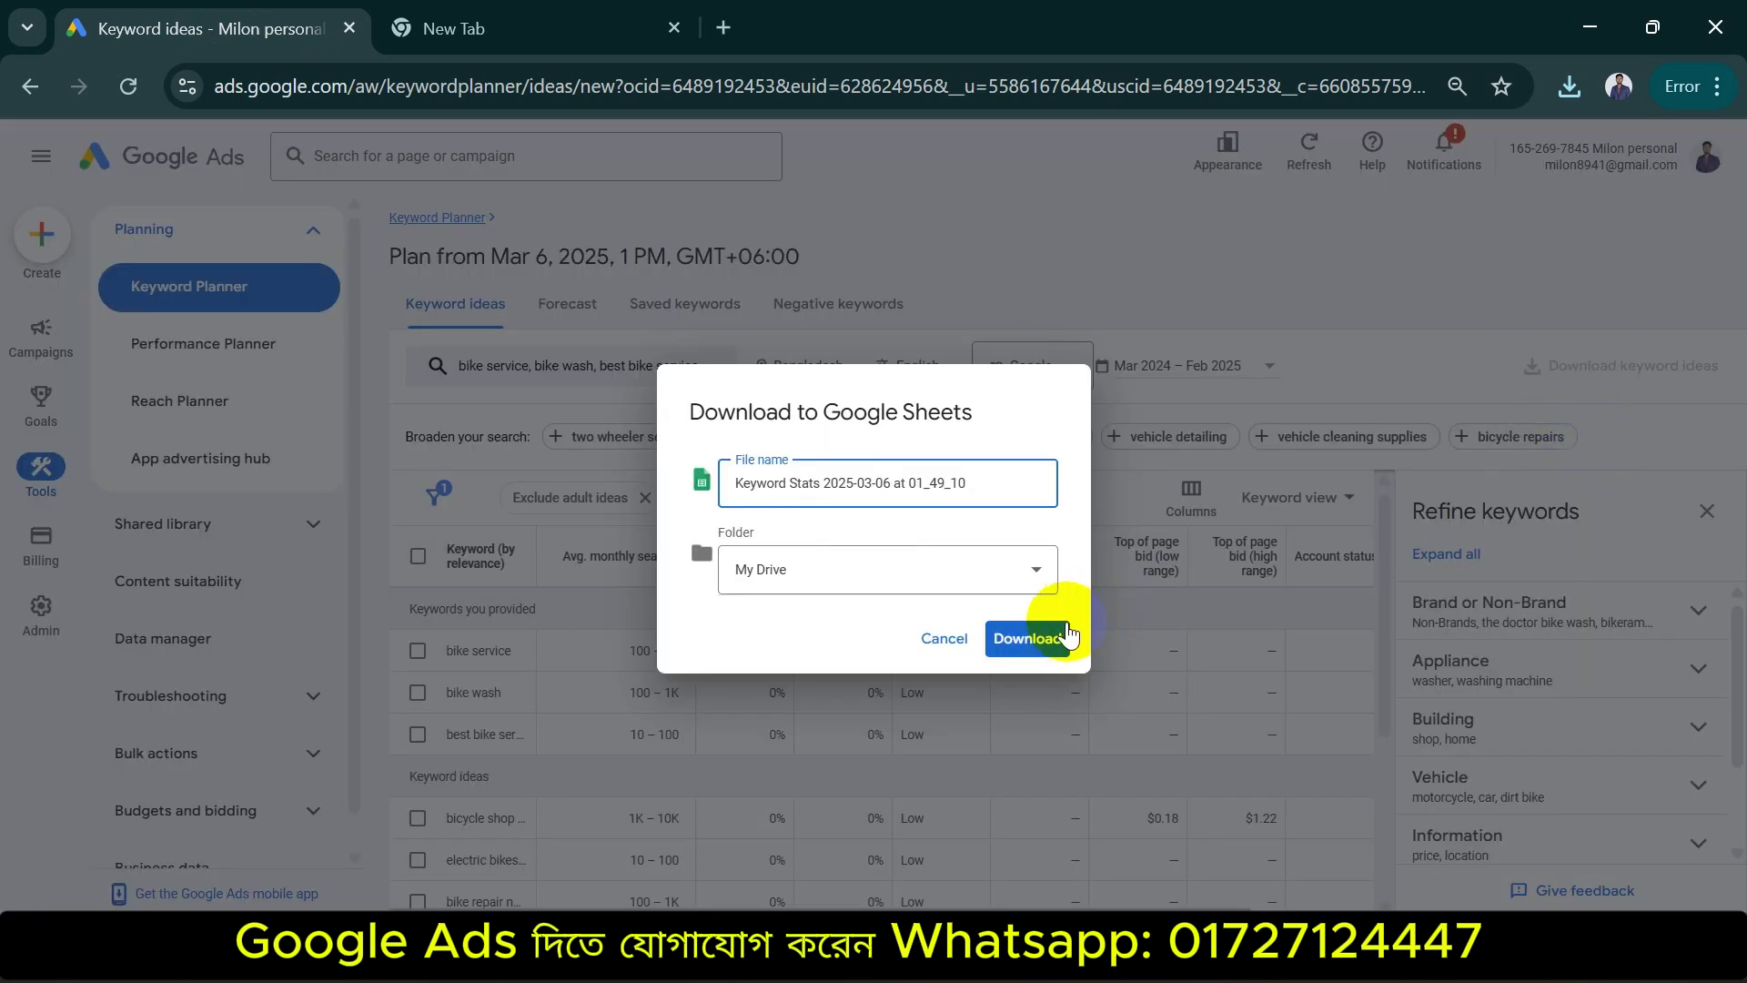
{"action": "left_click", "coordinate": [1037, 571]}
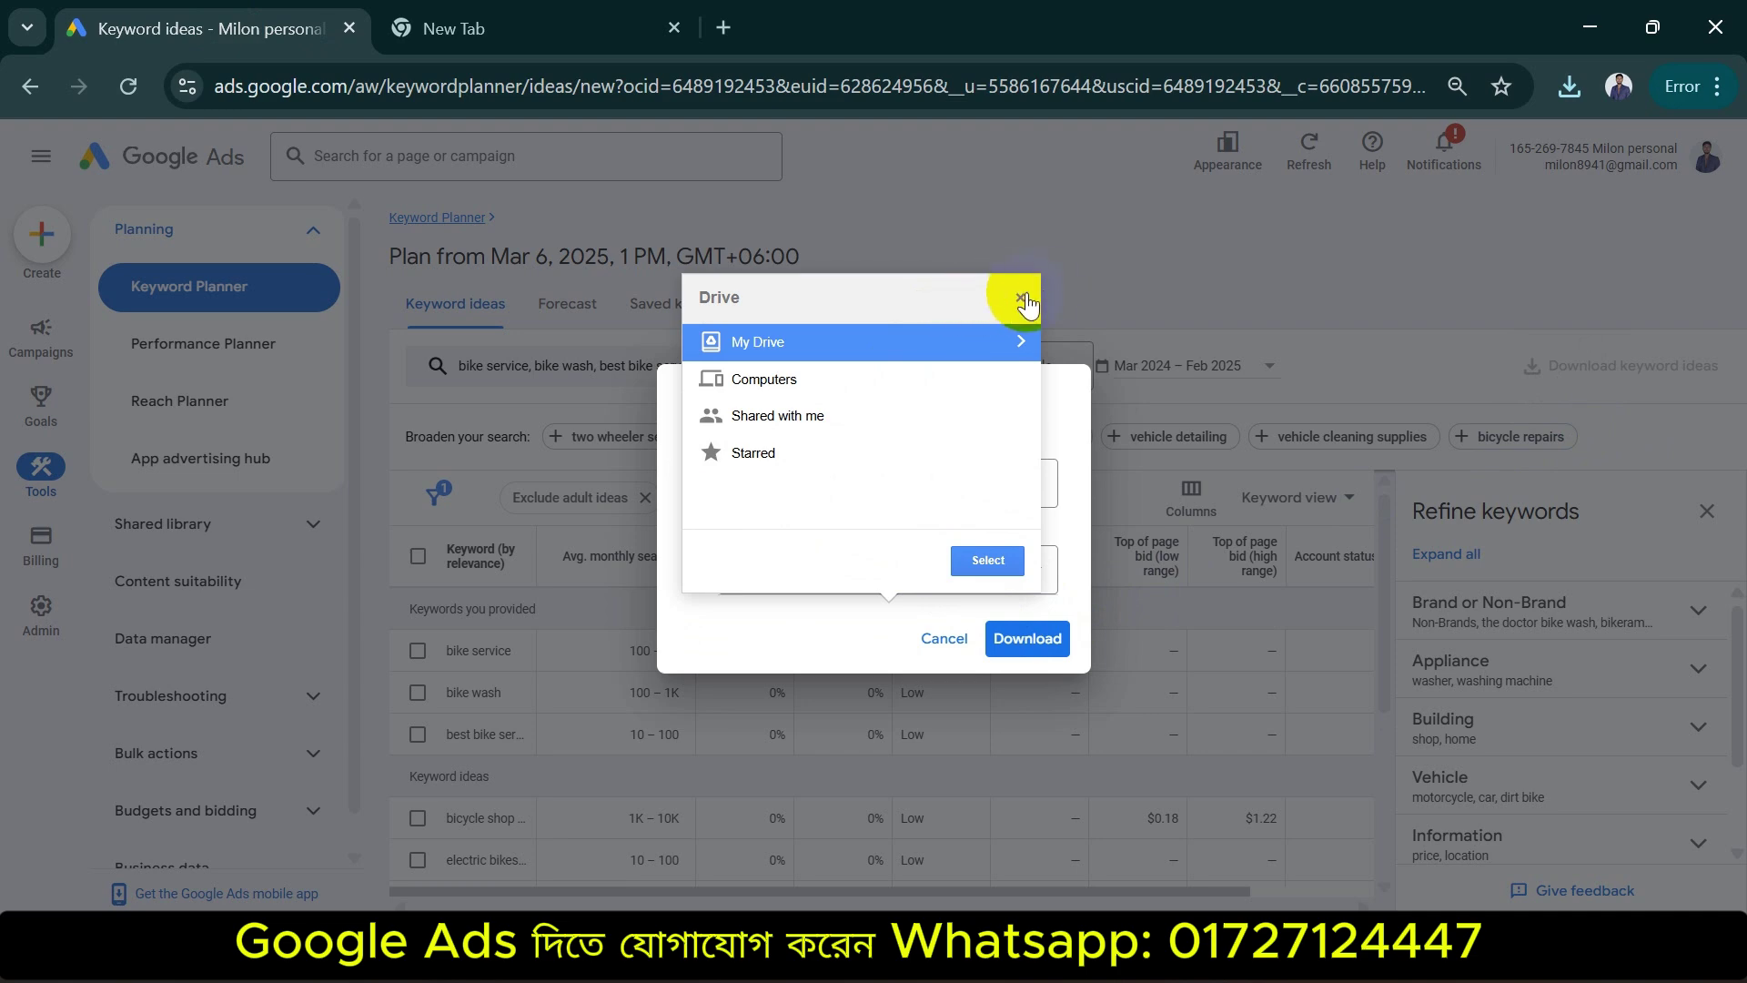
{"action": "left_click", "coordinate": [1022, 301]}
{"action": "left_click", "coordinate": [1024, 637]}
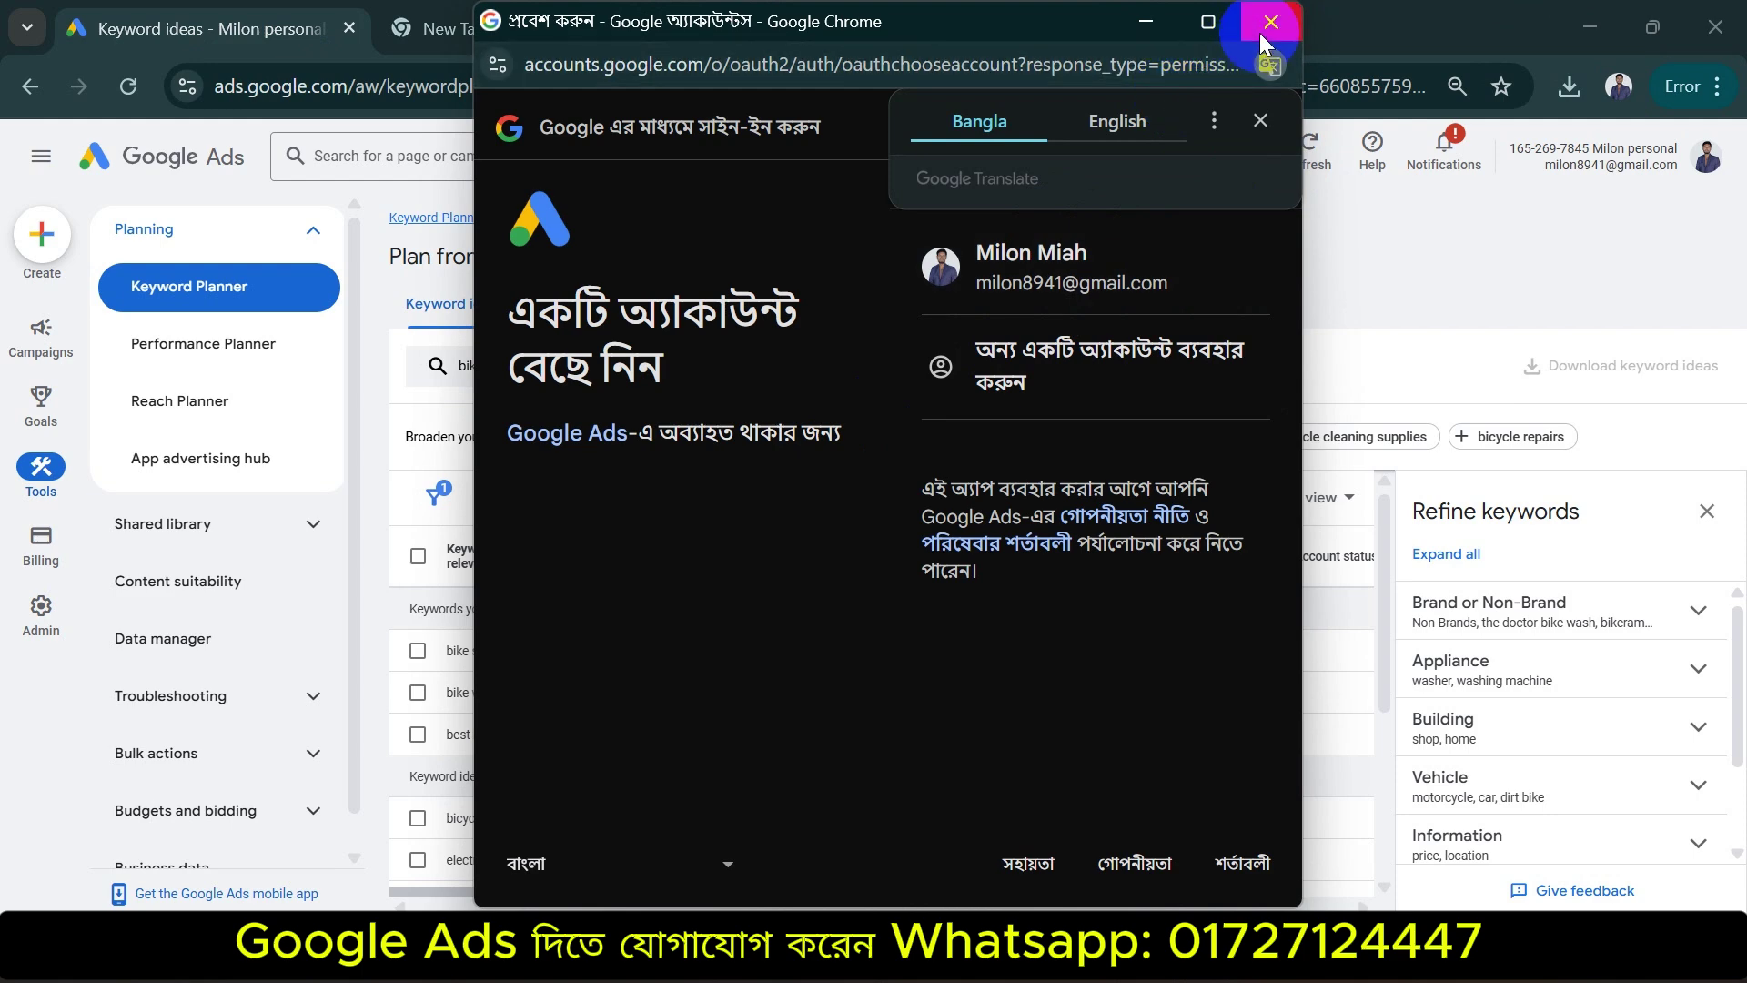
{"action": "left_click", "coordinate": [1266, 29]}
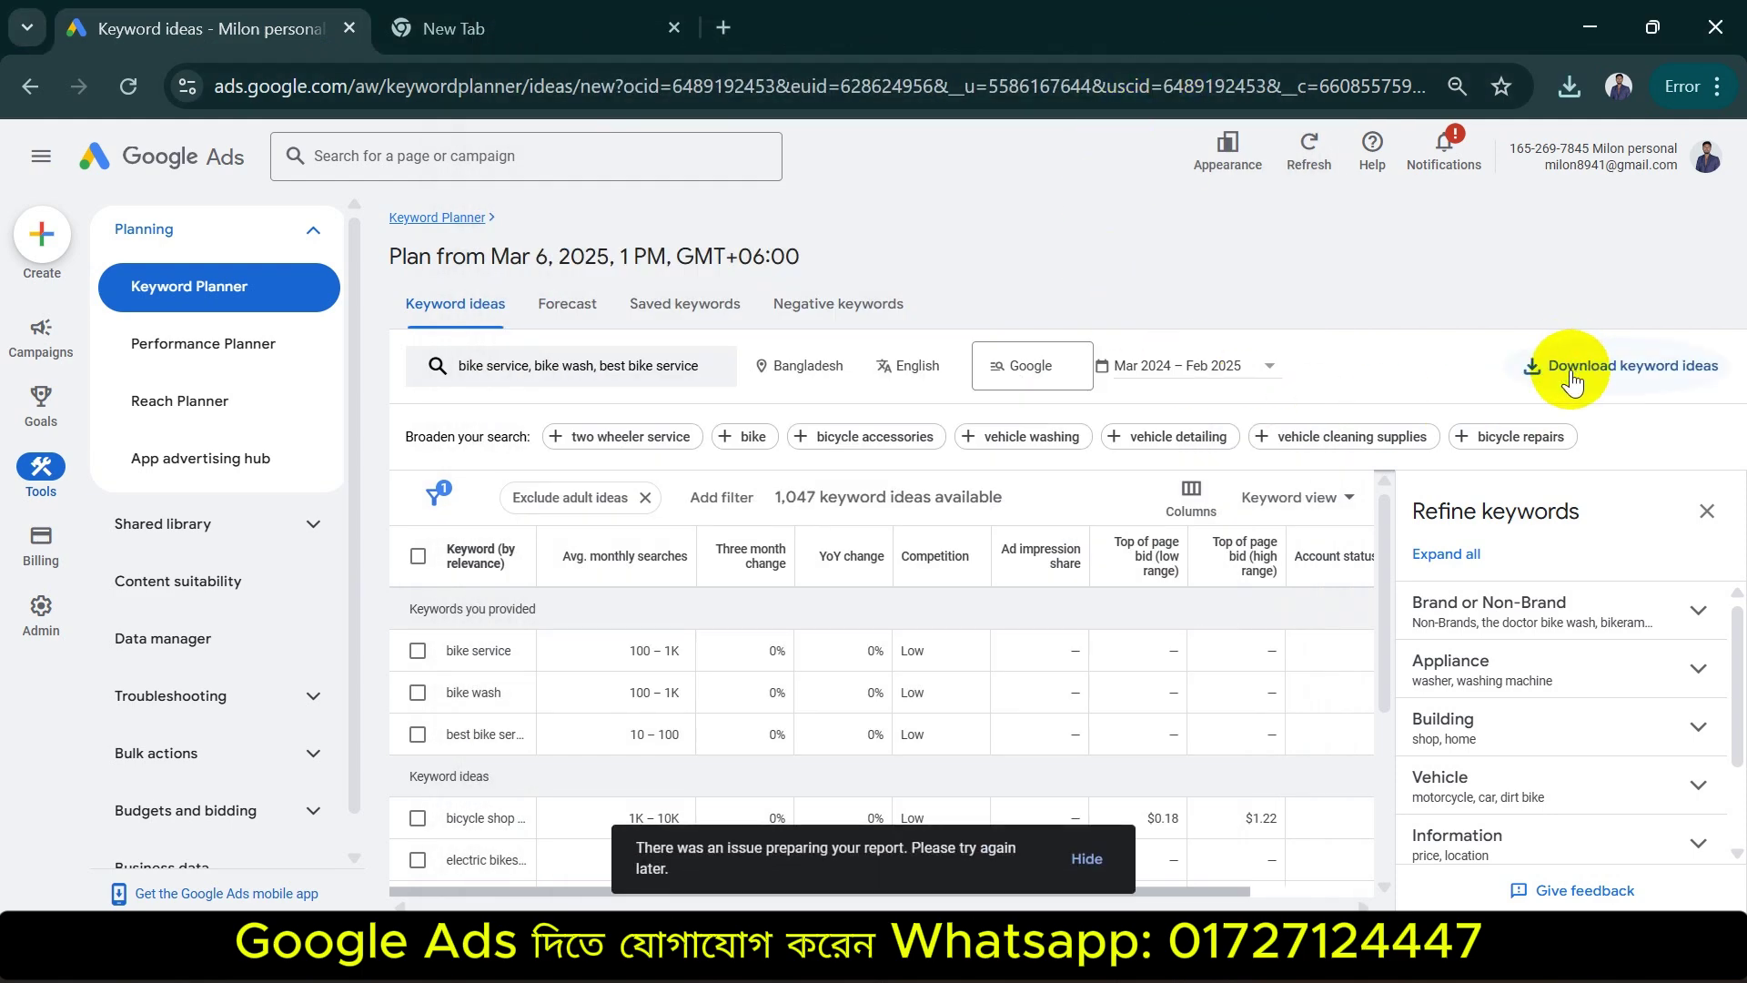
{"action": "left_click", "coordinate": [1571, 380]}
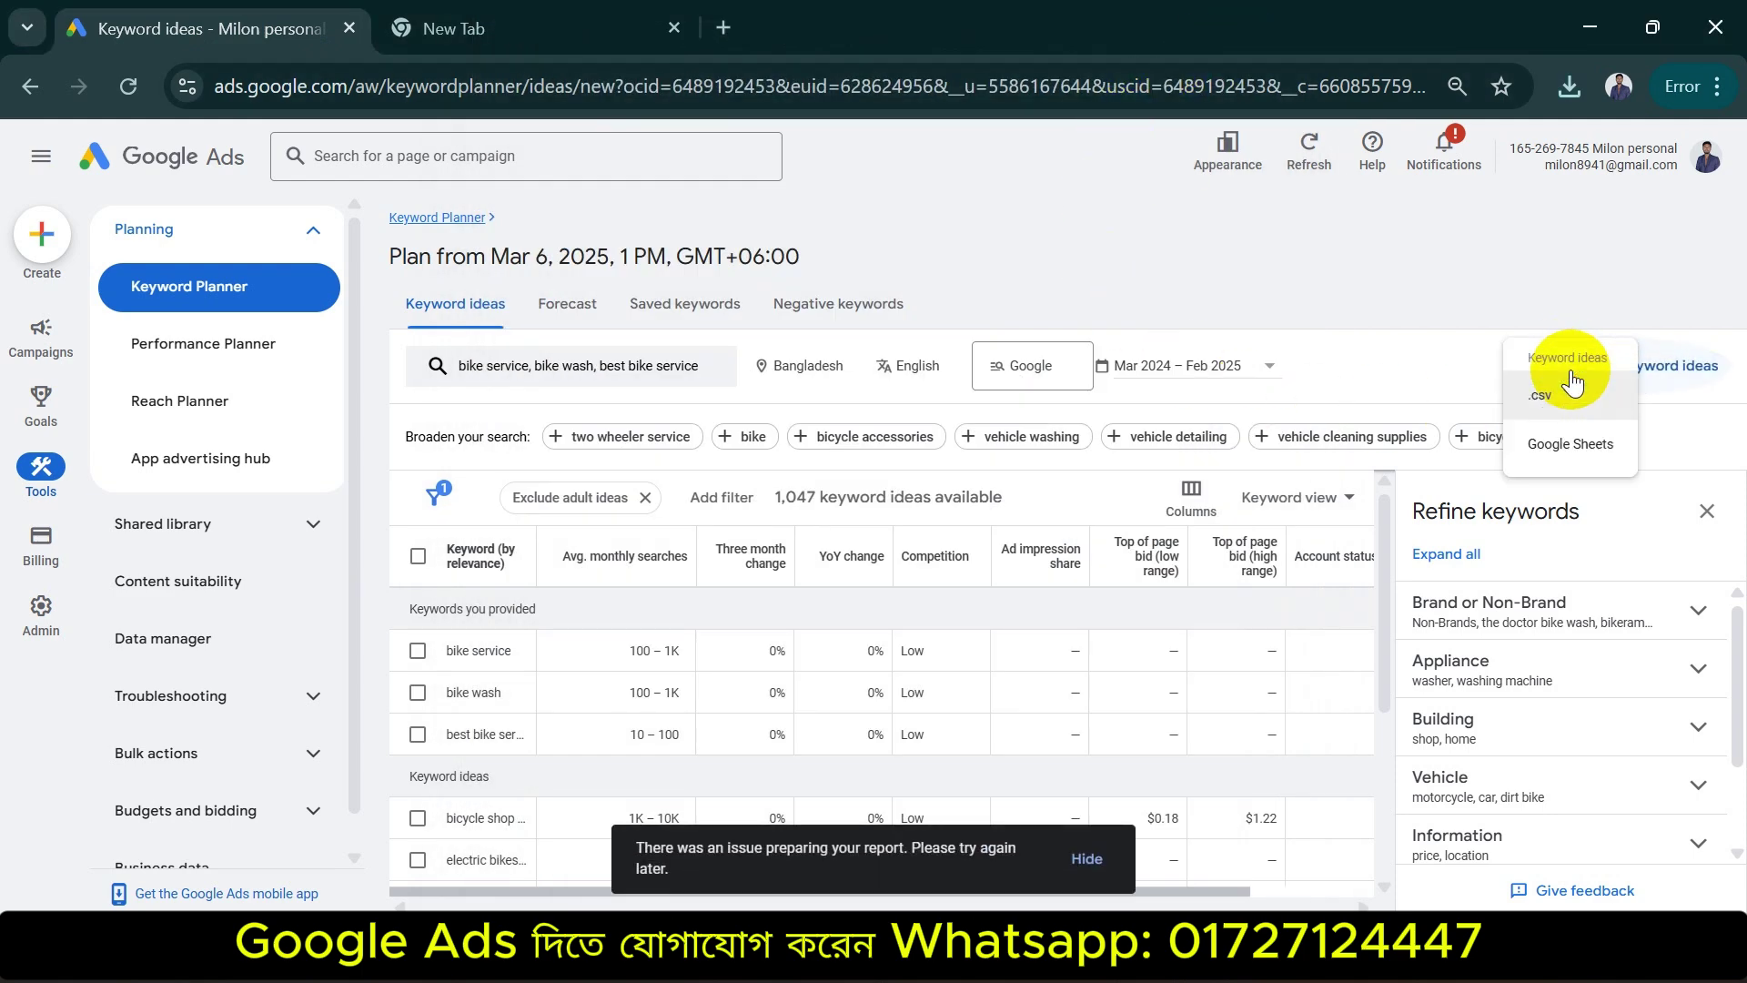
{"action": "left_click", "coordinate": [1588, 445]}
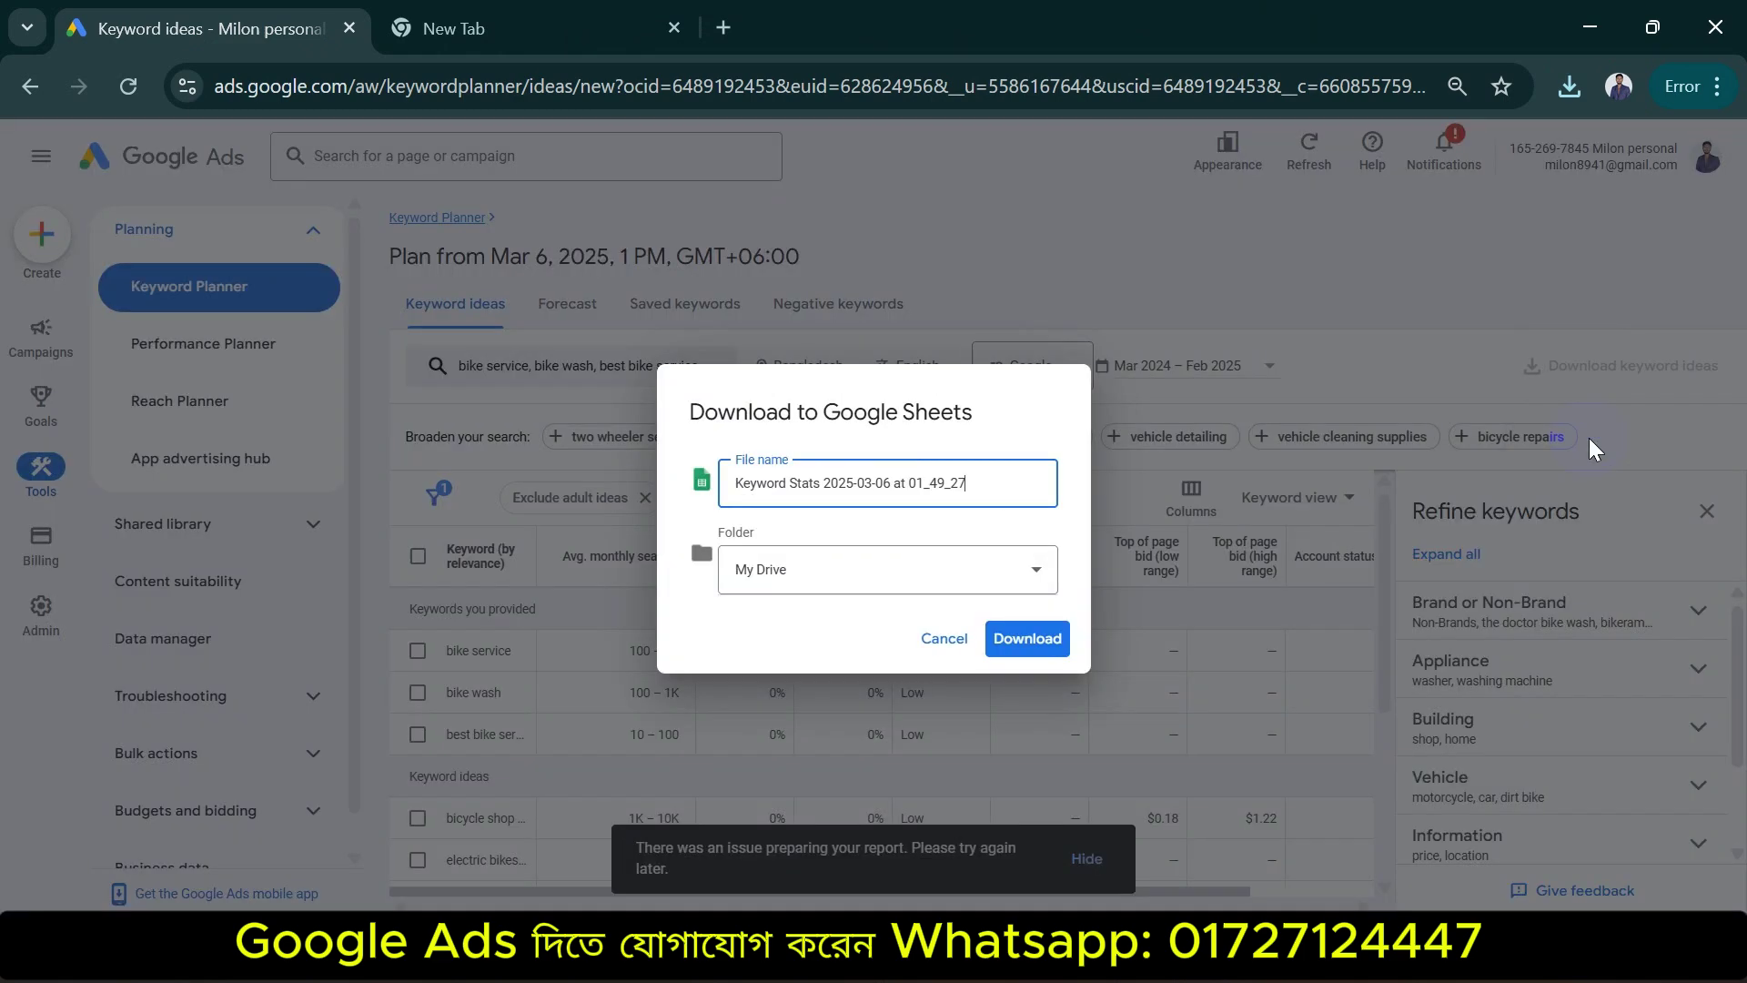
{"action": "left_click", "coordinate": [854, 571]}
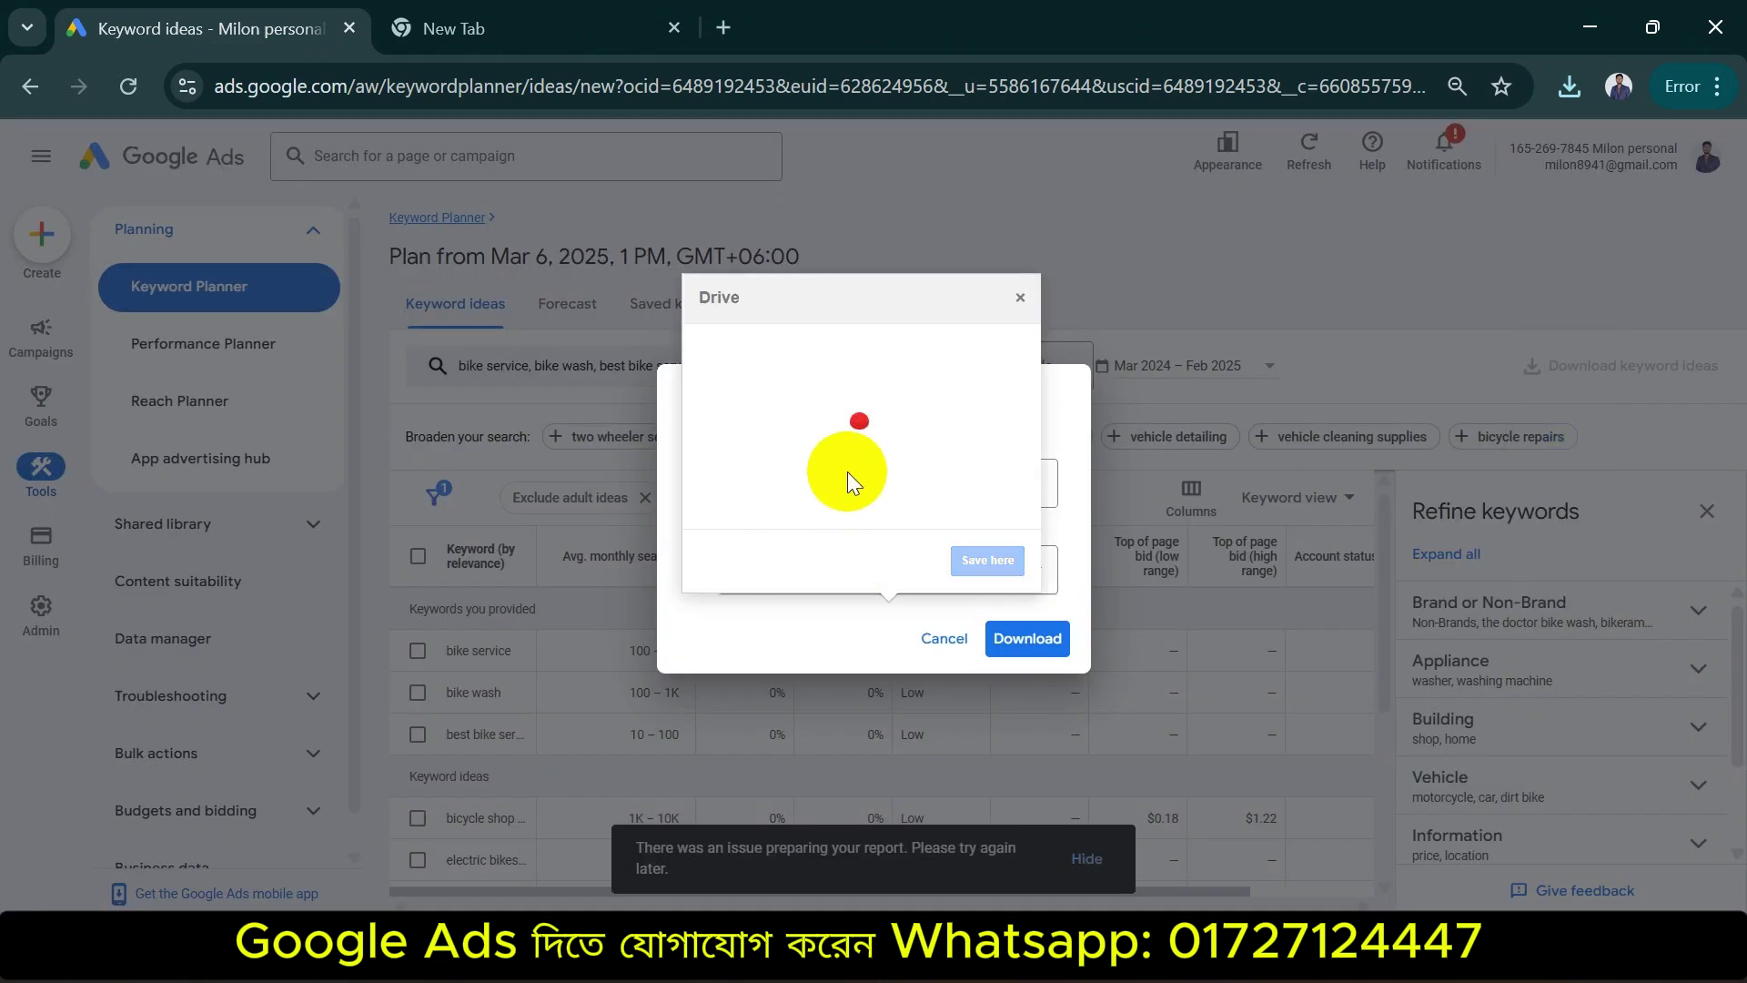
{"action": "left_click", "coordinate": [1020, 296]}
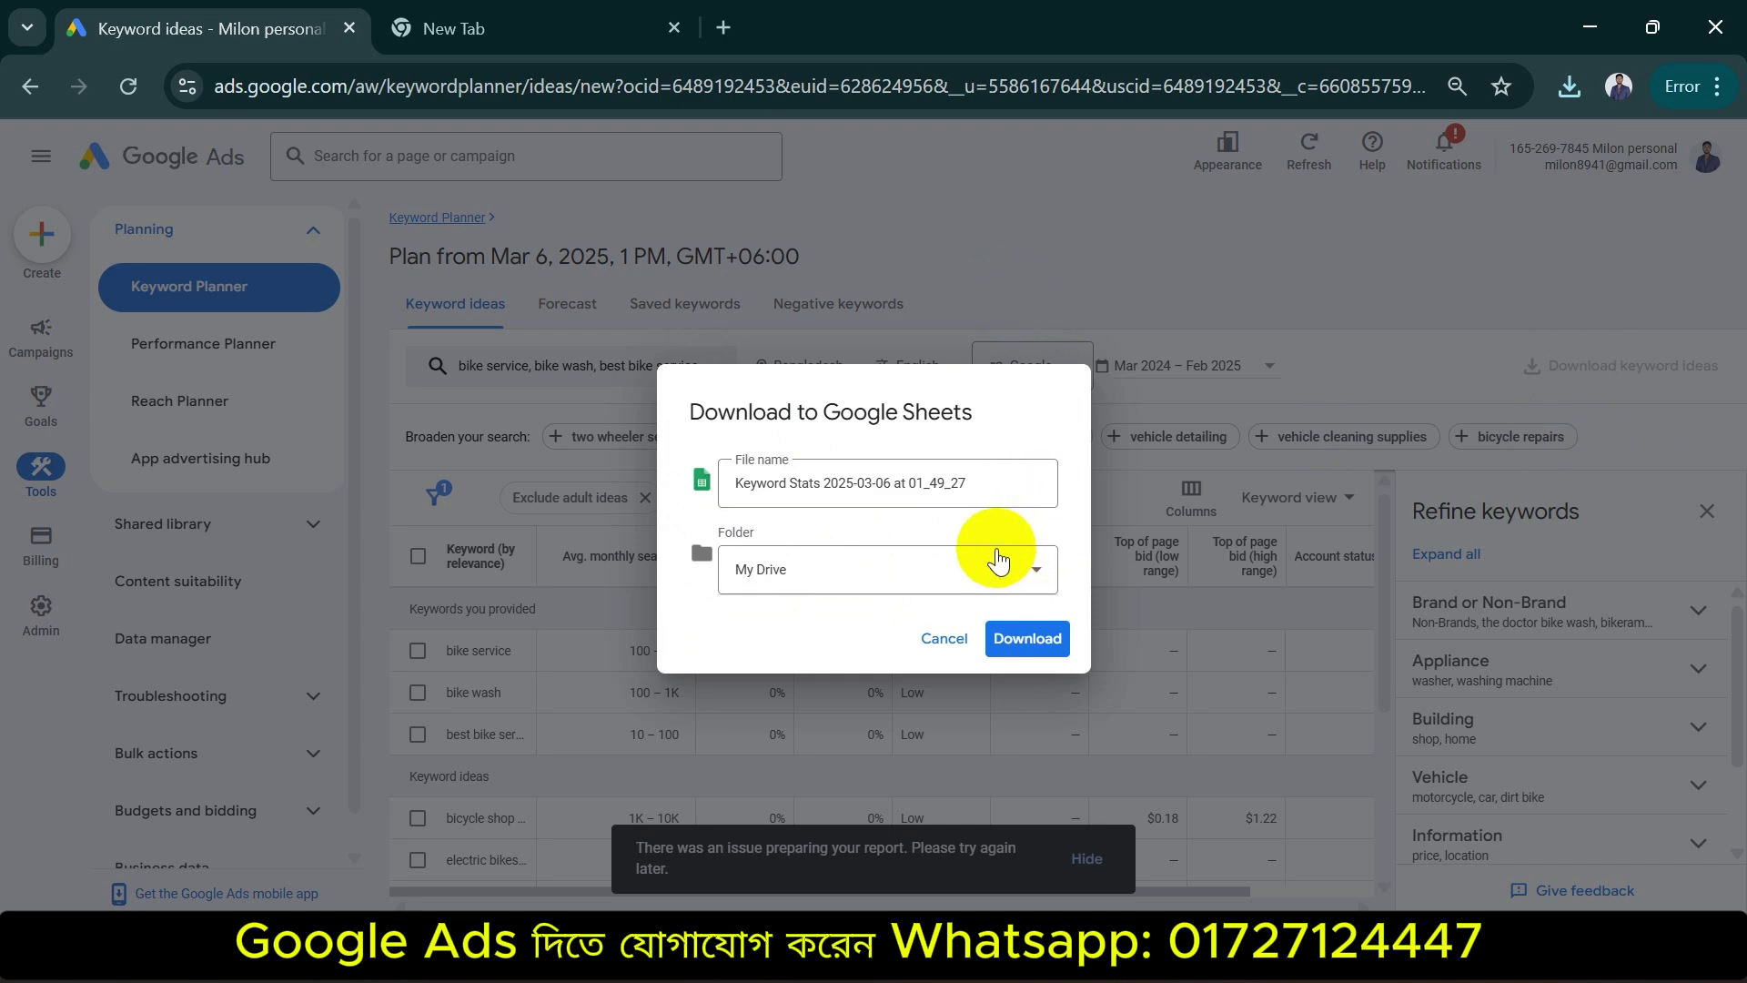
{"action": "left_click", "coordinate": [944, 637]}
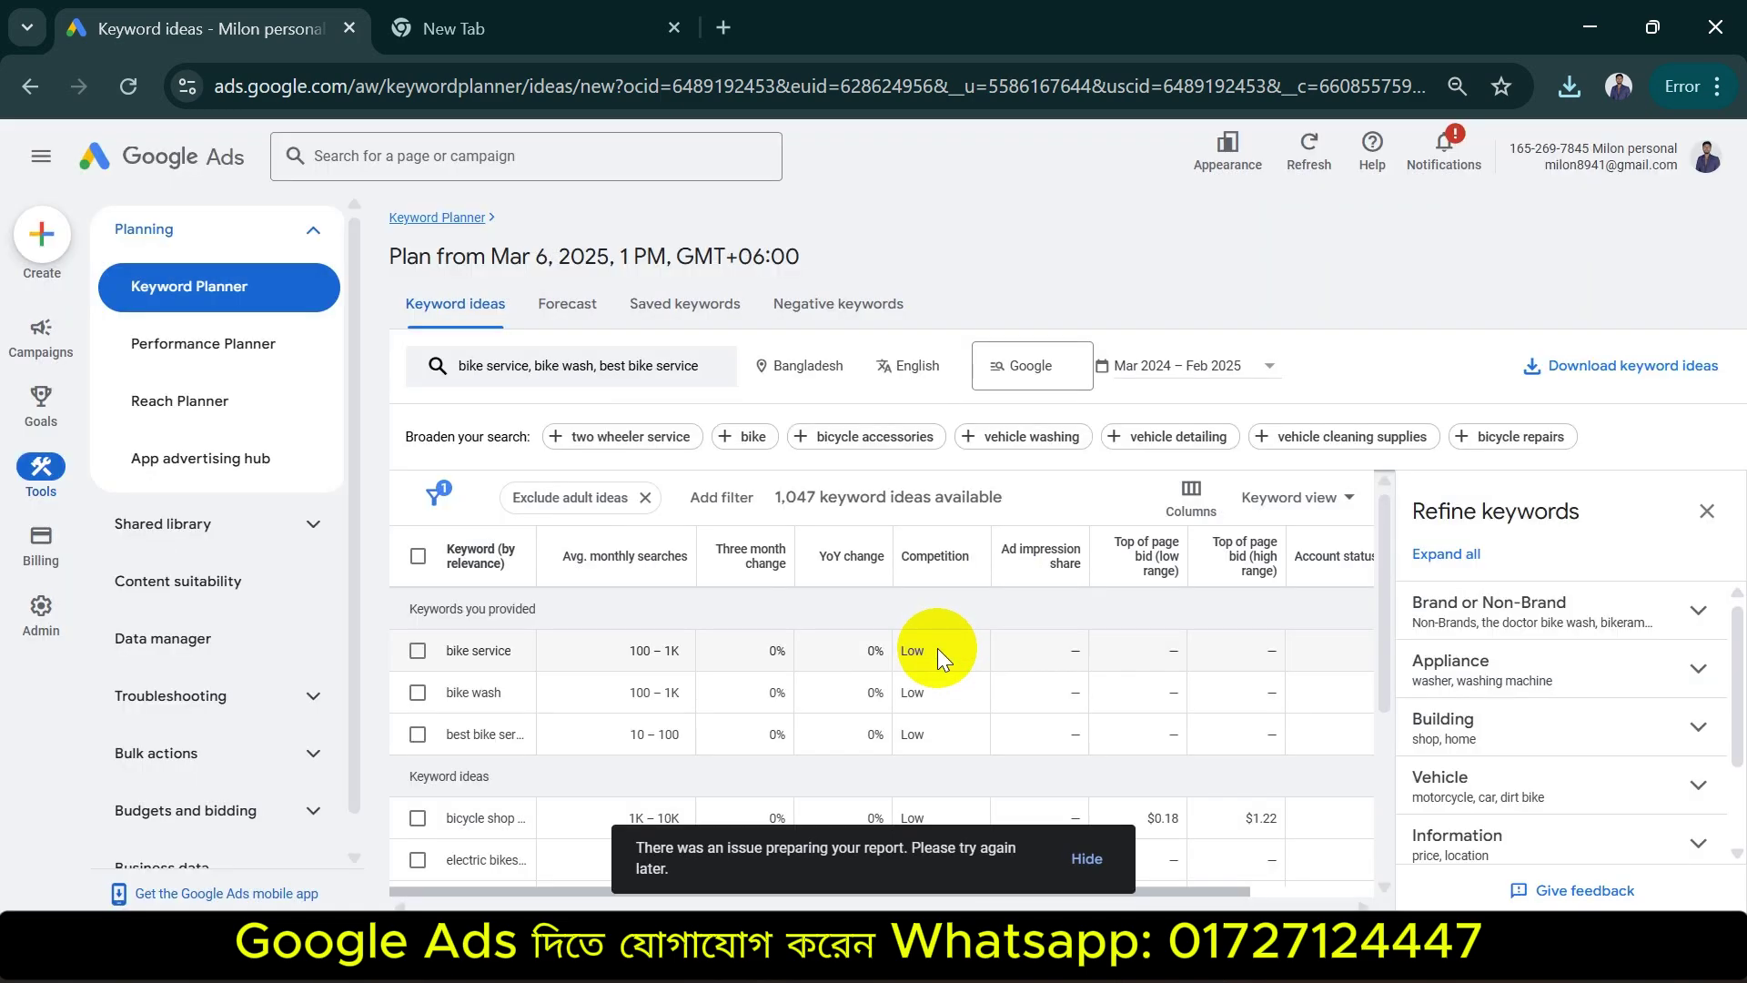
{"action": "left_click", "coordinate": [628, 35]}
{"action": "left_click", "coordinate": [209, 28]}
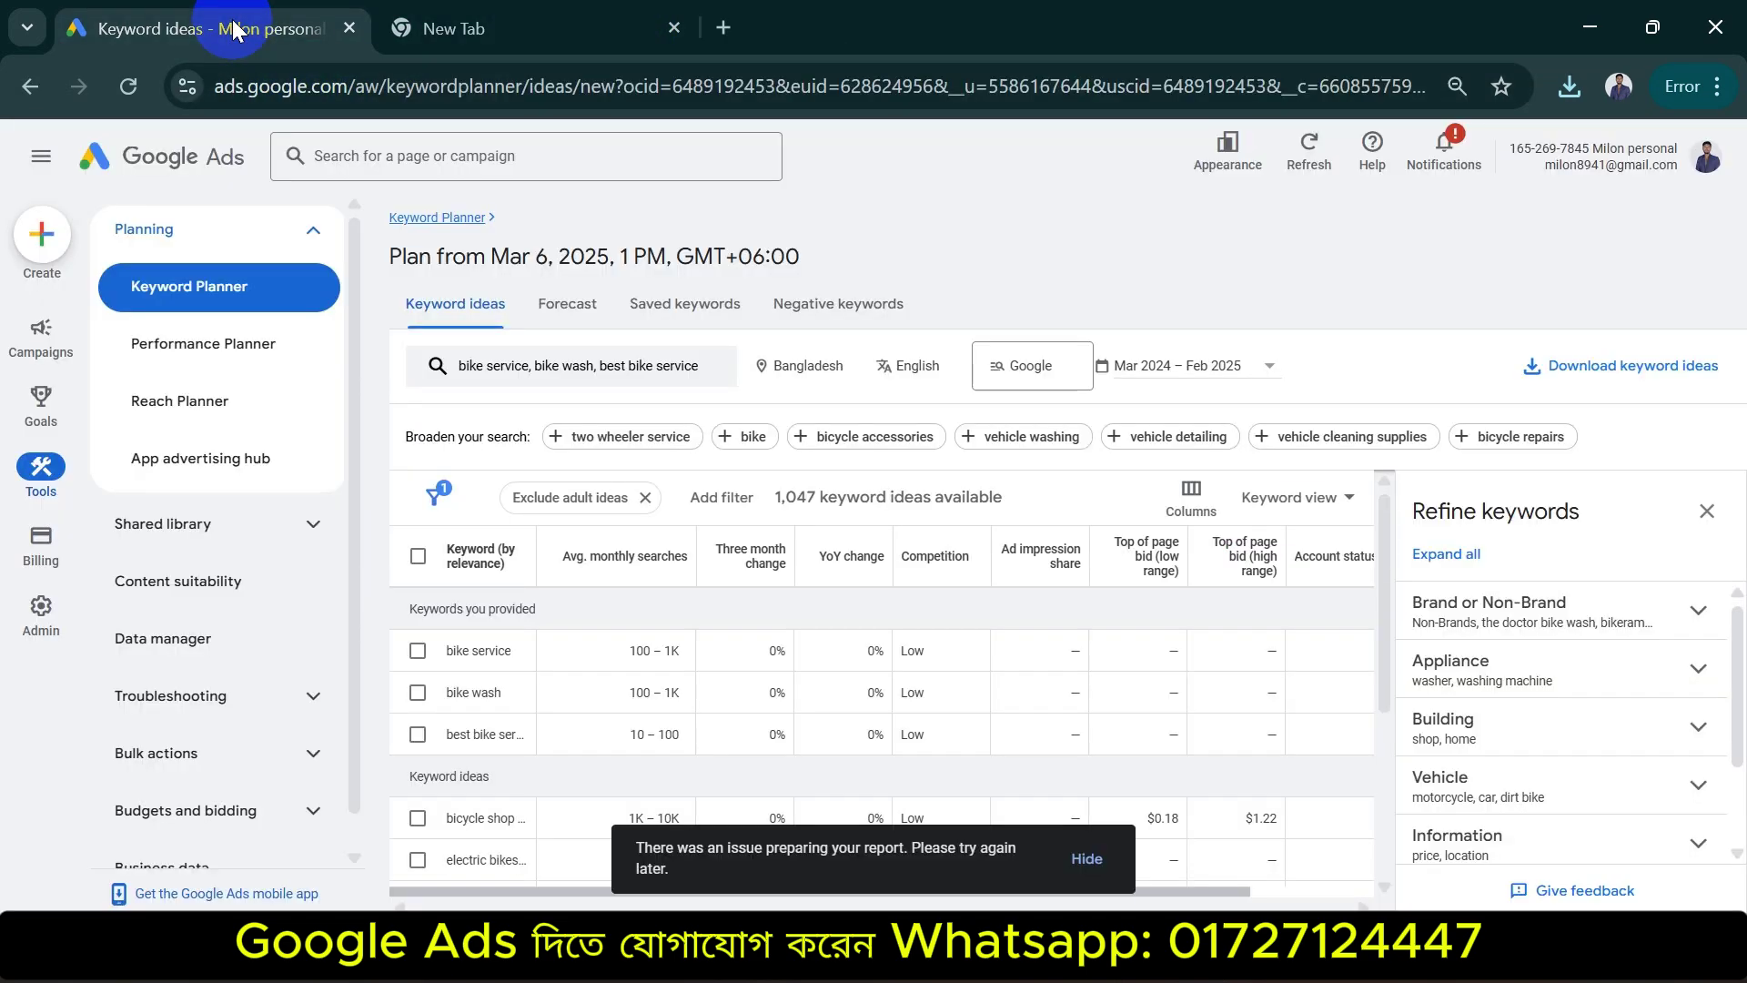
{"action": "left_click", "coordinate": [1567, 86]}
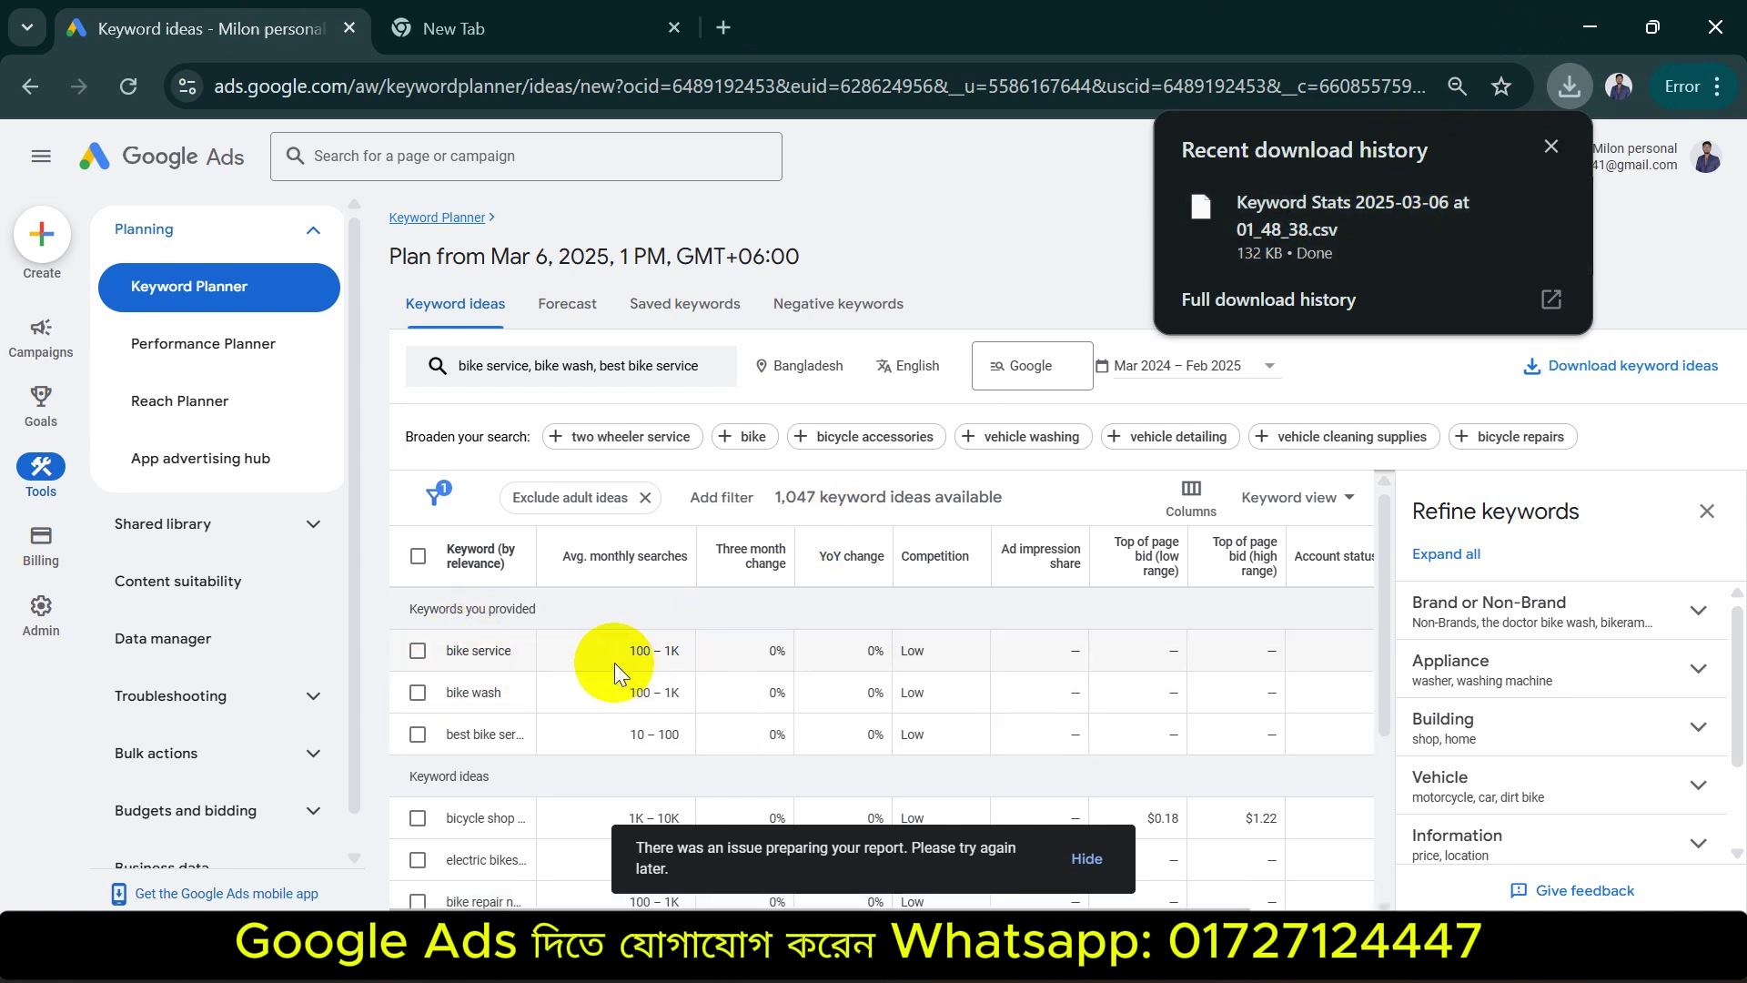
Dismiss the 'There was an issue' notice and download bubble, then scroll through the 1,047 ideas
{"action": "mouse_move", "coordinate": [573, 559]}
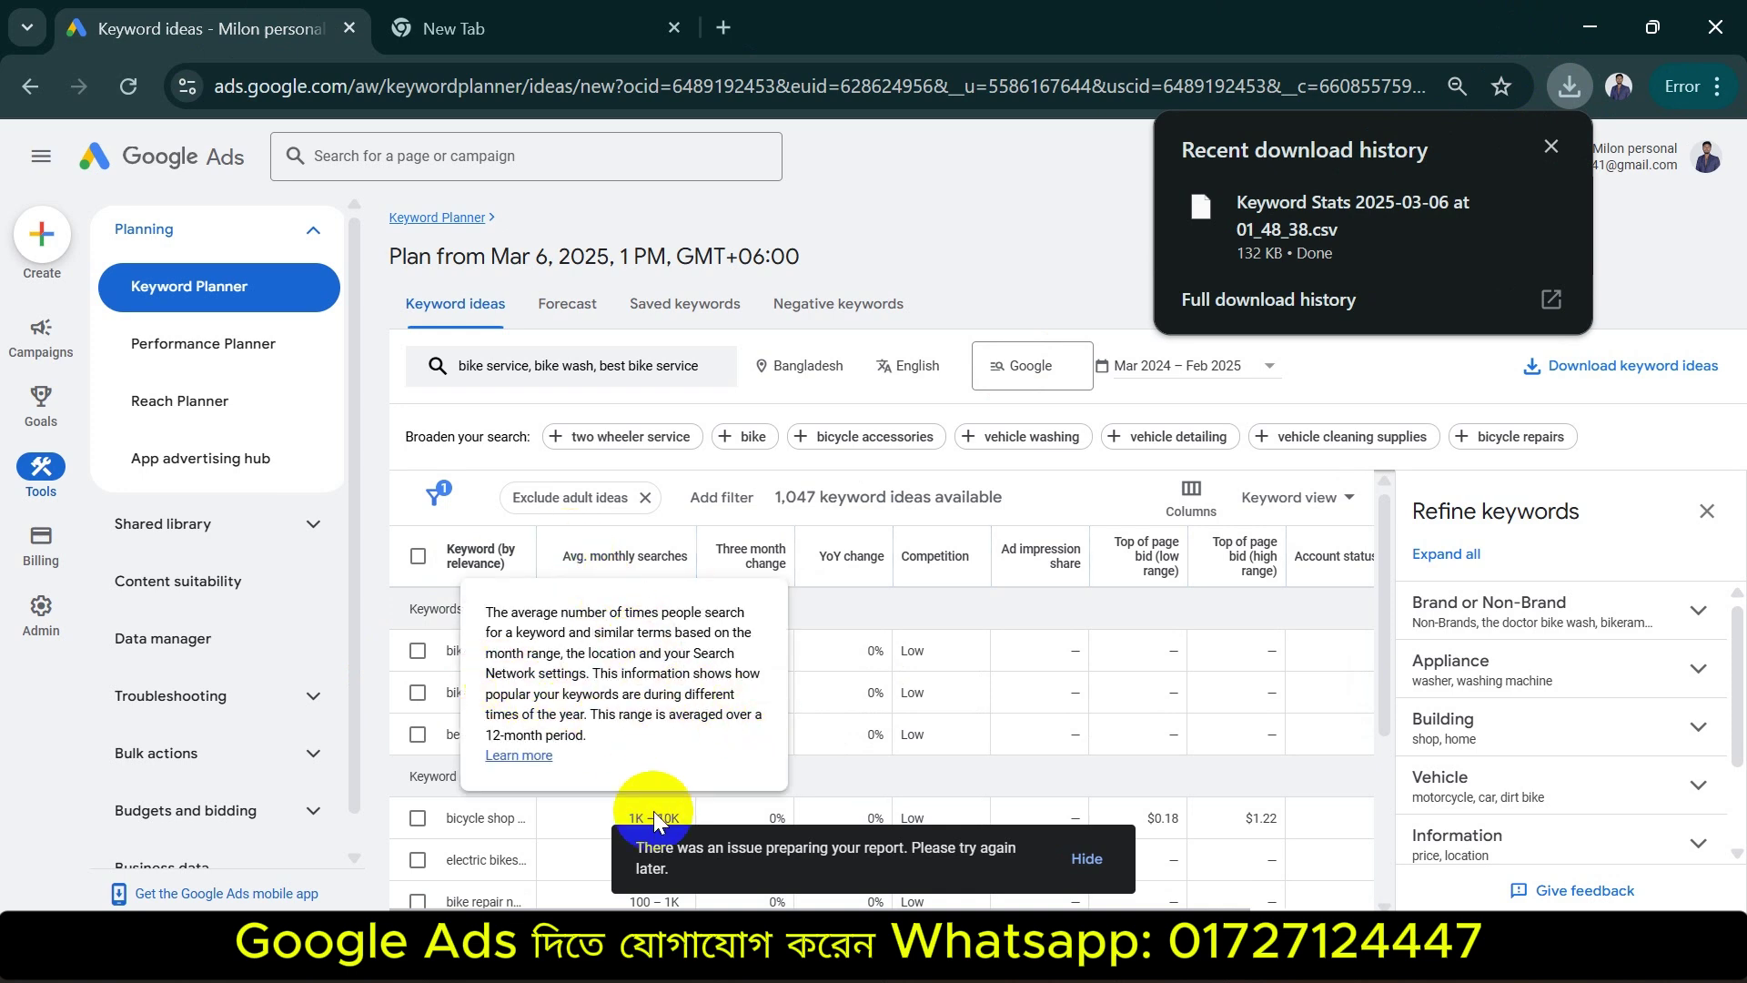
{"action": "left_click", "coordinate": [1088, 860]}
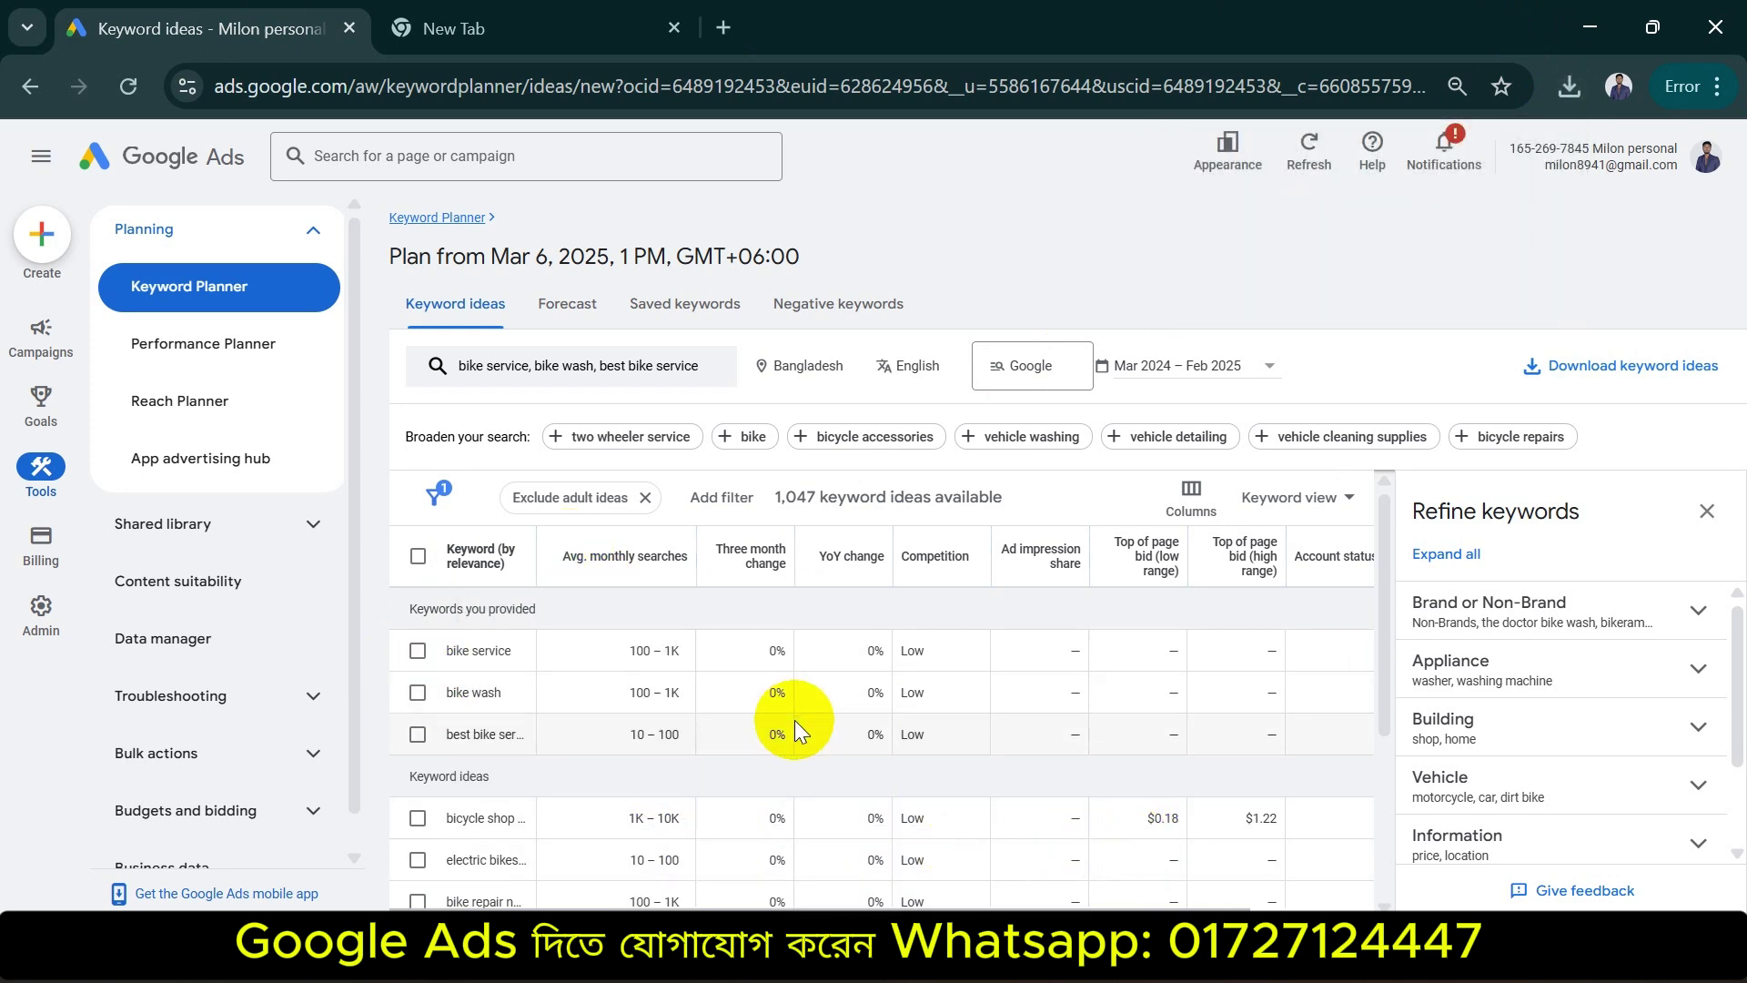
{"action": "scroll", "coordinate": [767, 712], "scroll_direction": "down", "scroll_amount": 3}
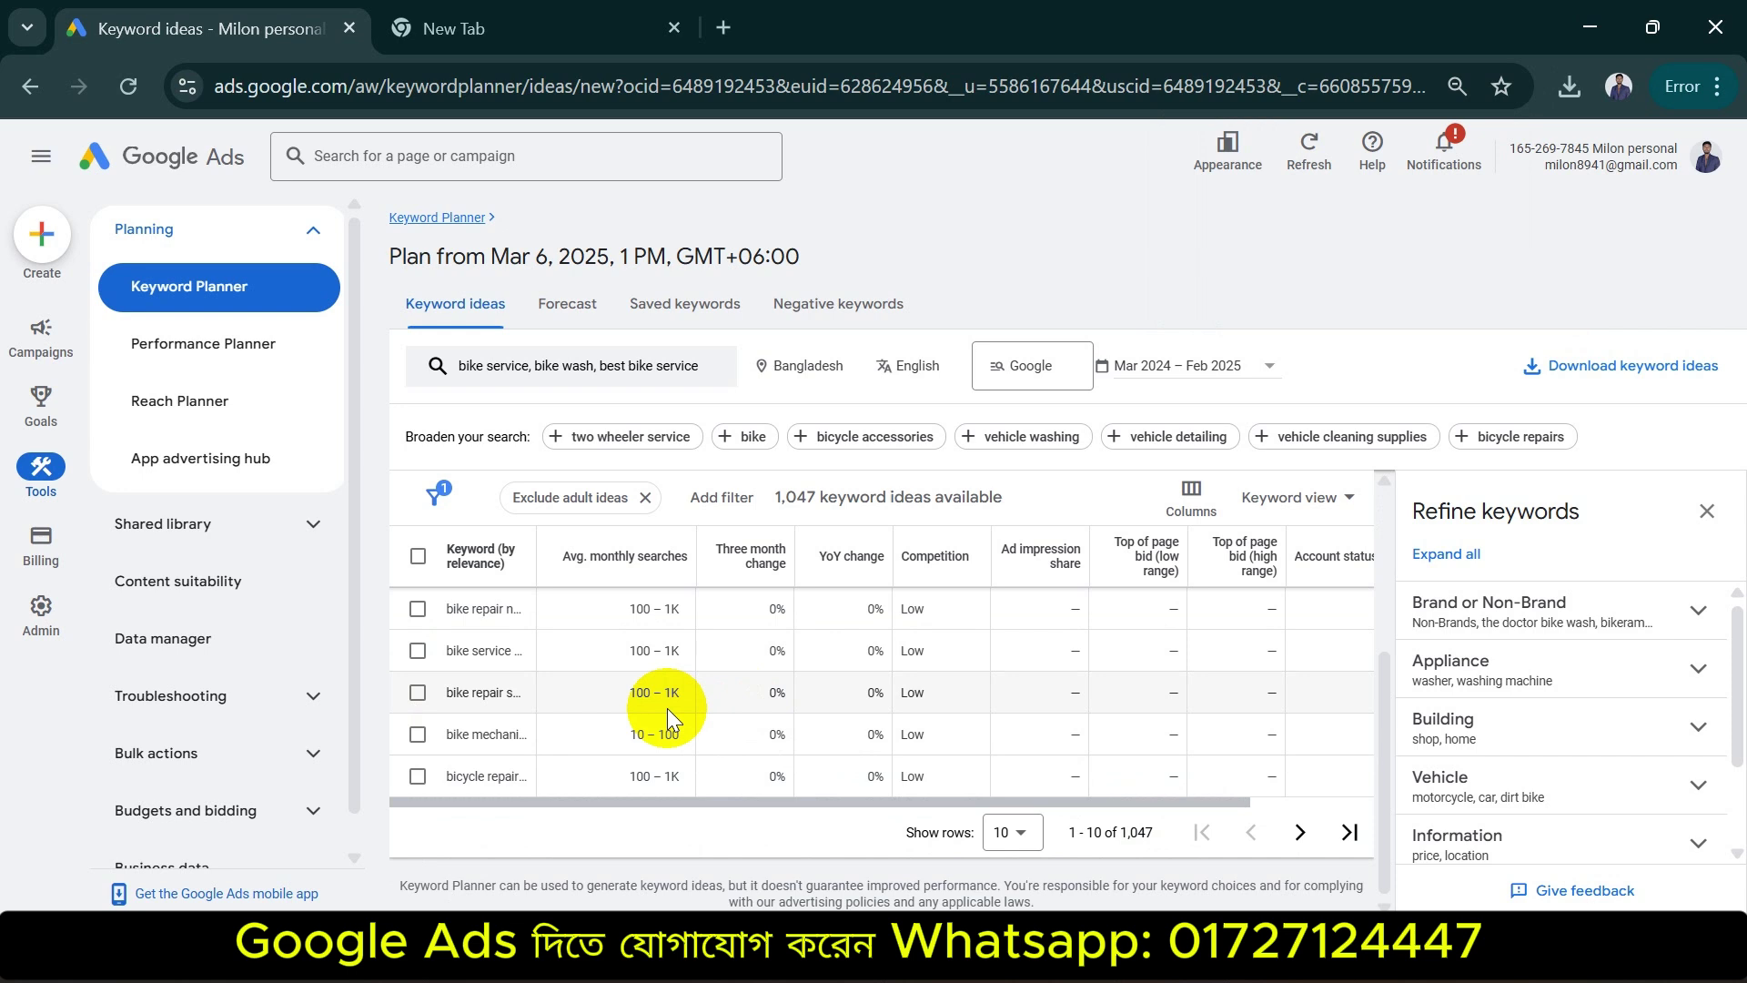
{"action": "scroll", "coordinate": [668, 708], "scroll_direction": "up", "scroll_amount": 3}
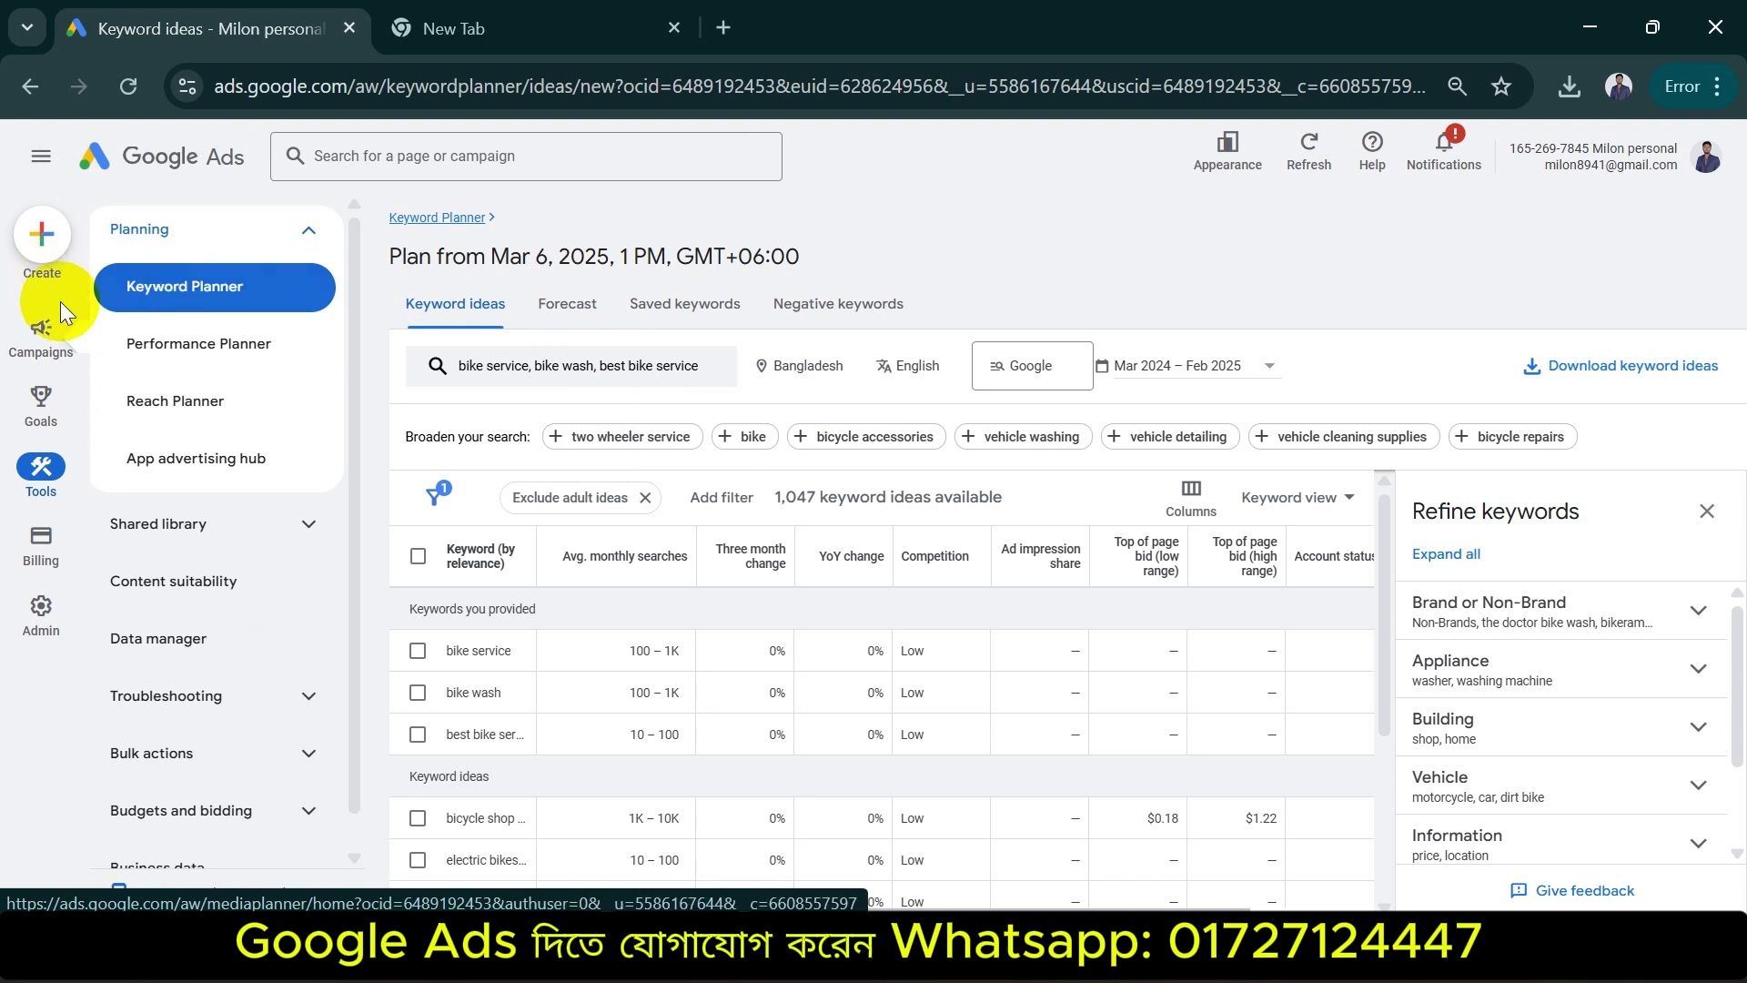
Search Google for 'google ads manager account' and open the 'Manage clients and campaigns with manager accounts' page
{"action": "left_click", "coordinate": [466, 34]}
{"action": "left_click", "coordinate": [467, 98]}
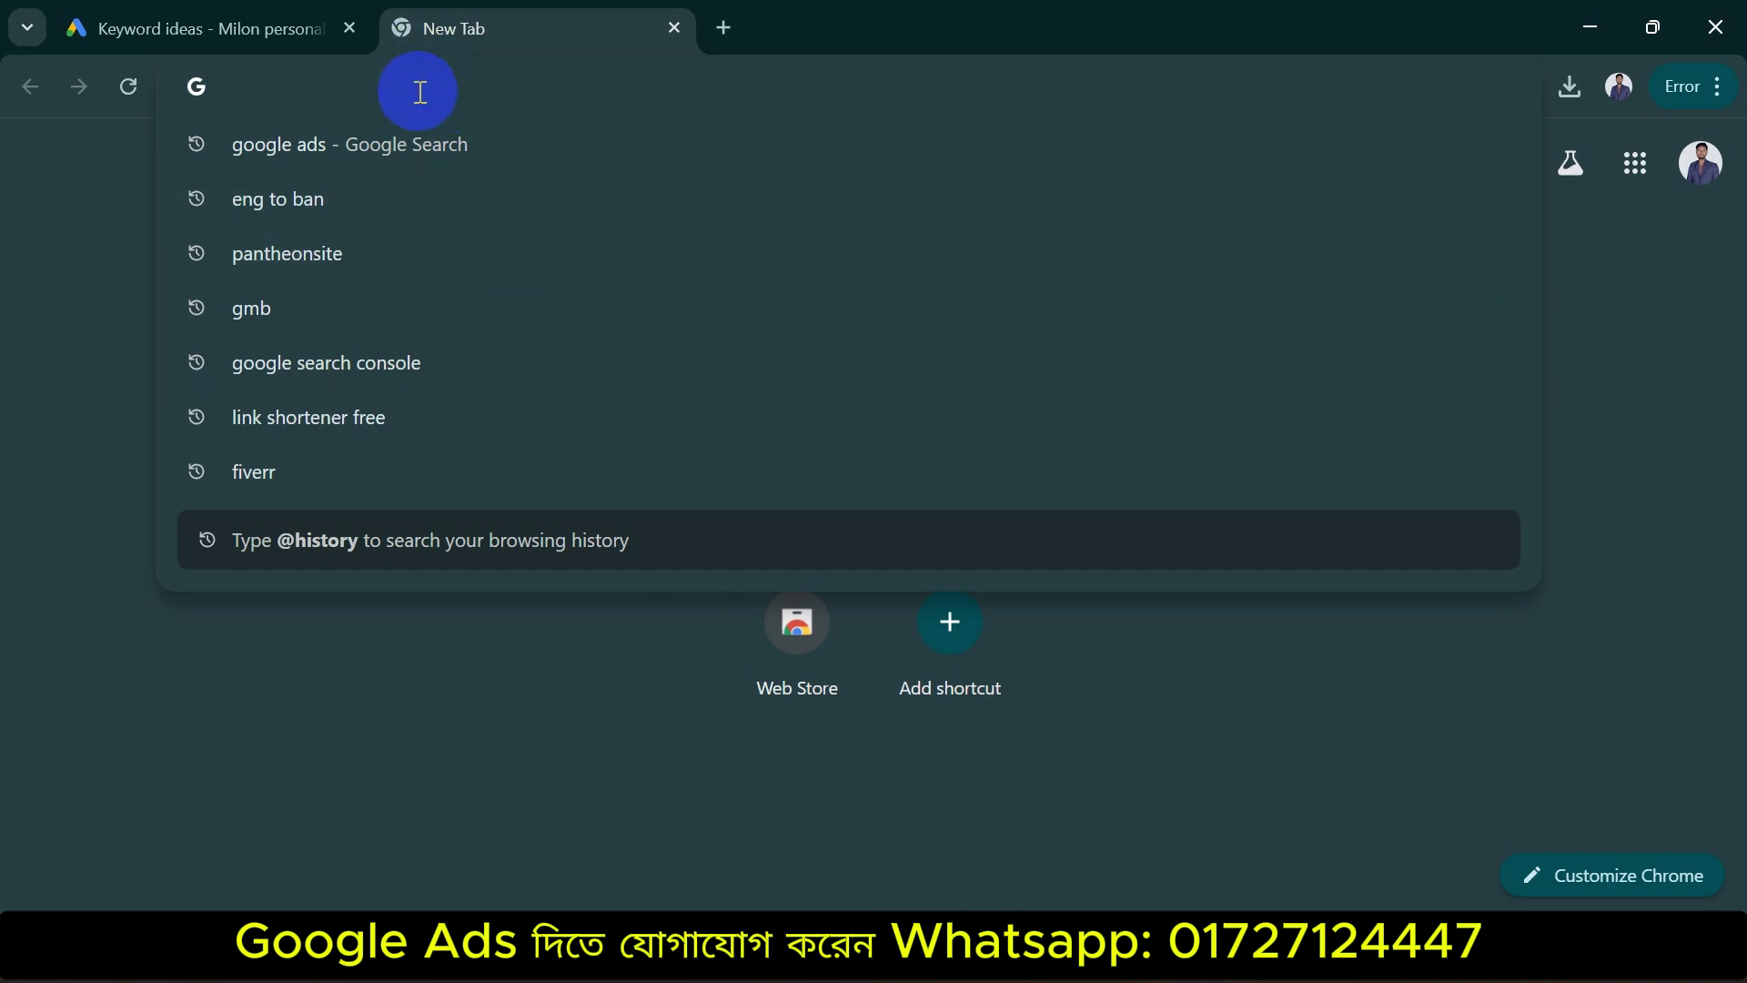
{"action": "type", "text": "gooogle ae"}
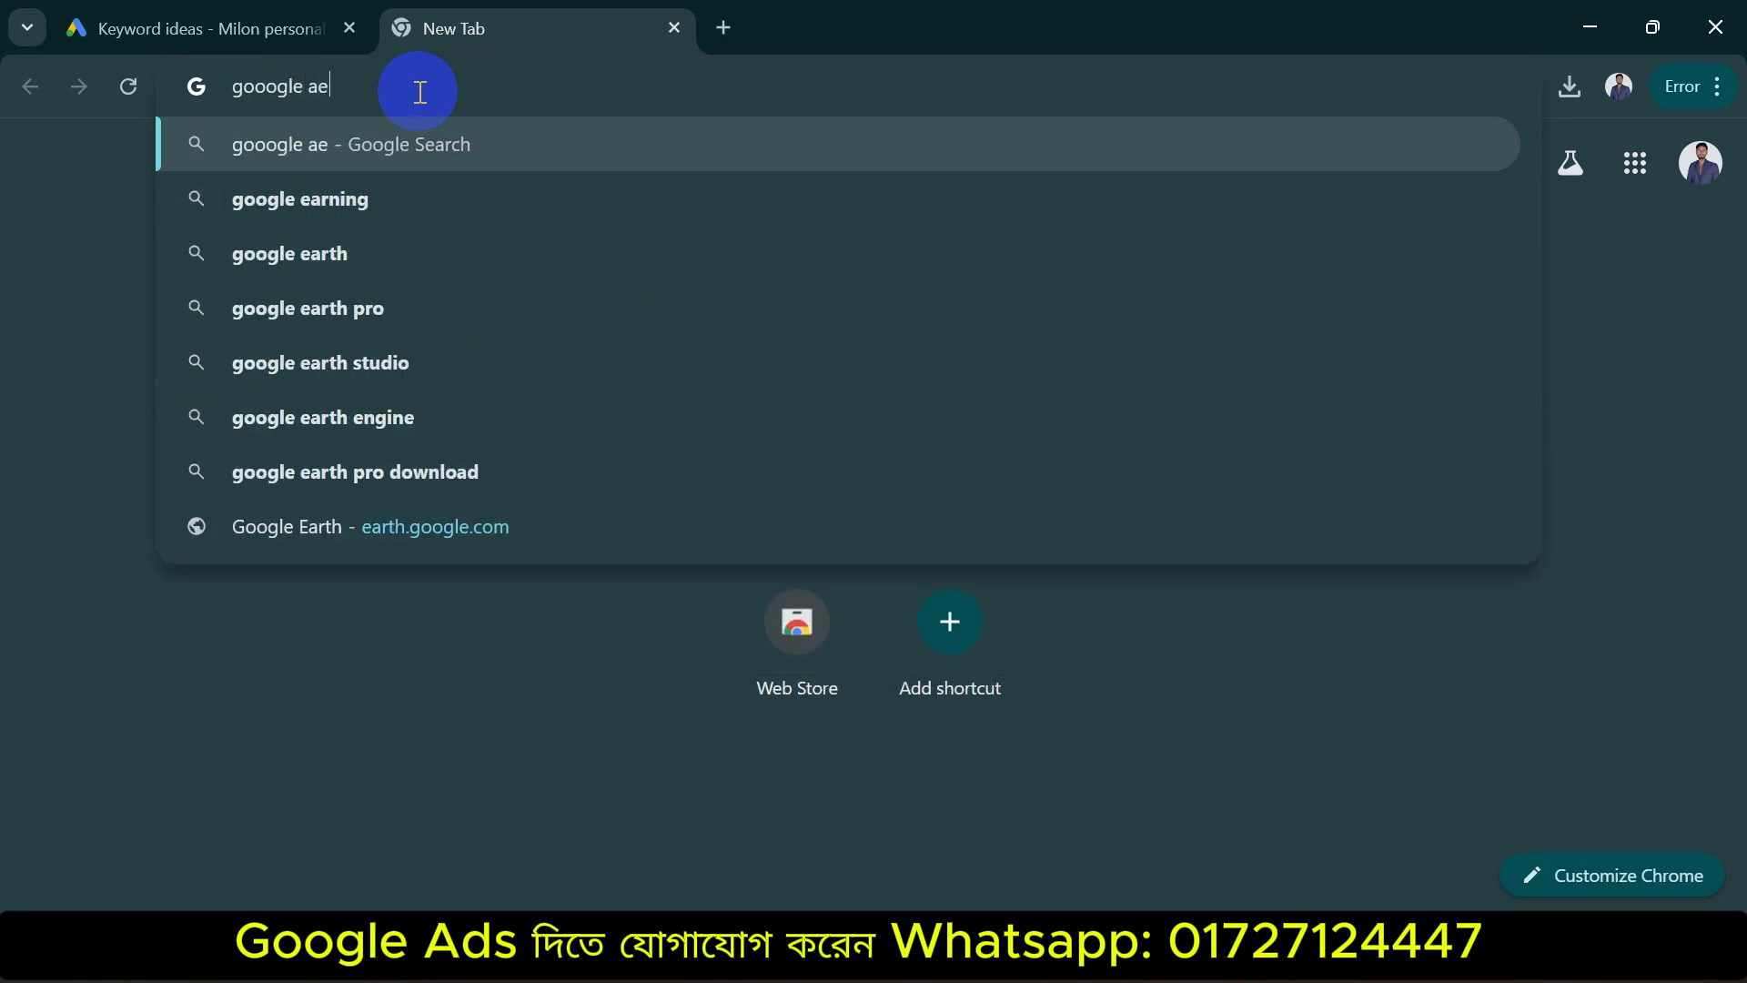
{"action": "key", "text": "BackSpace"}
{"action": "type", "text": "ds ma"}
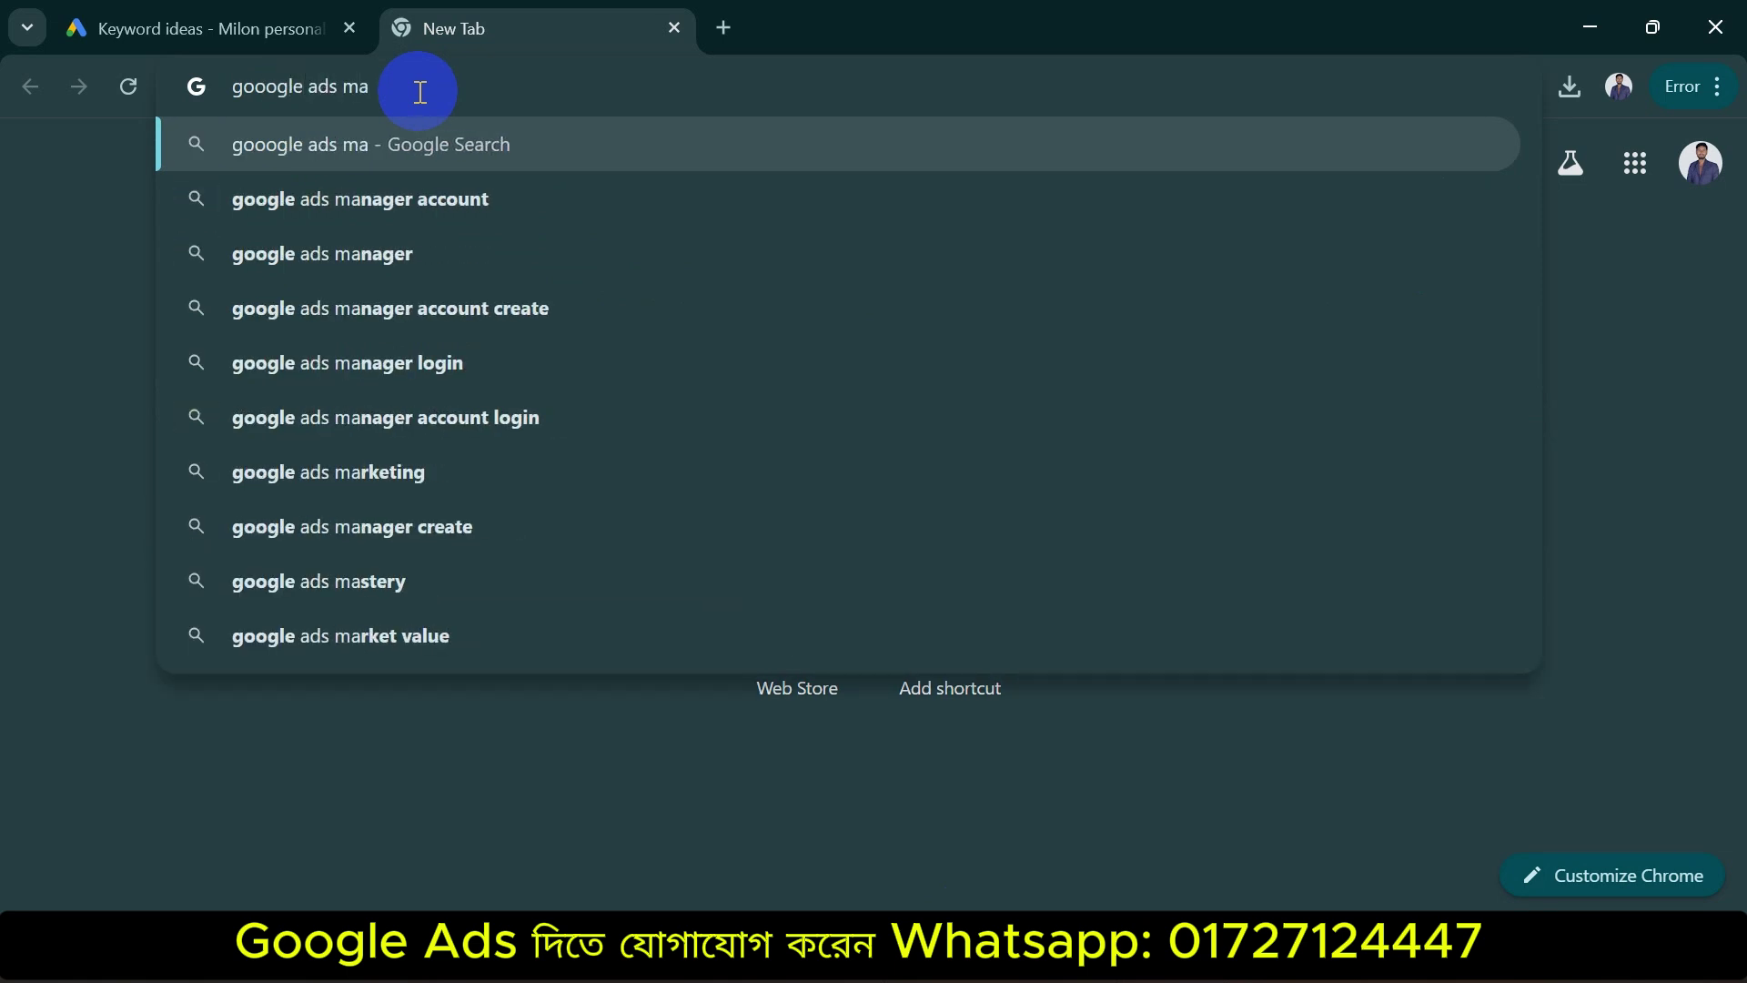
{"action": "key", "text": "Down"}
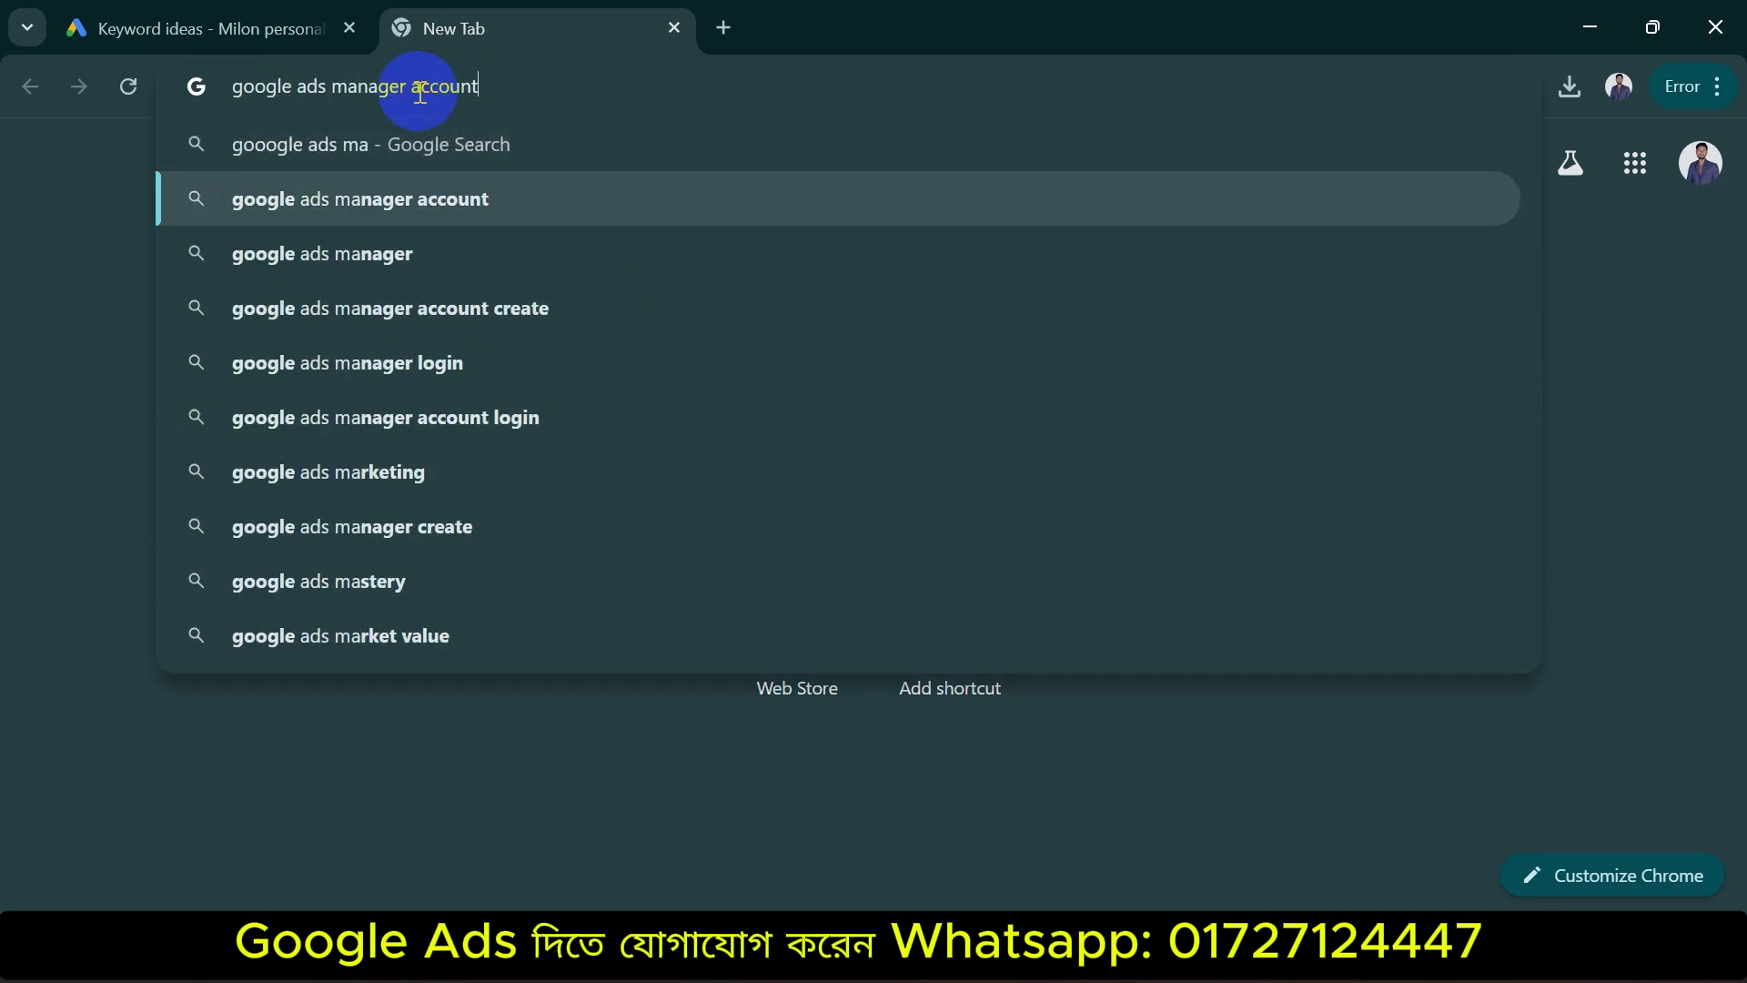
{"action": "key", "text": "Return"}
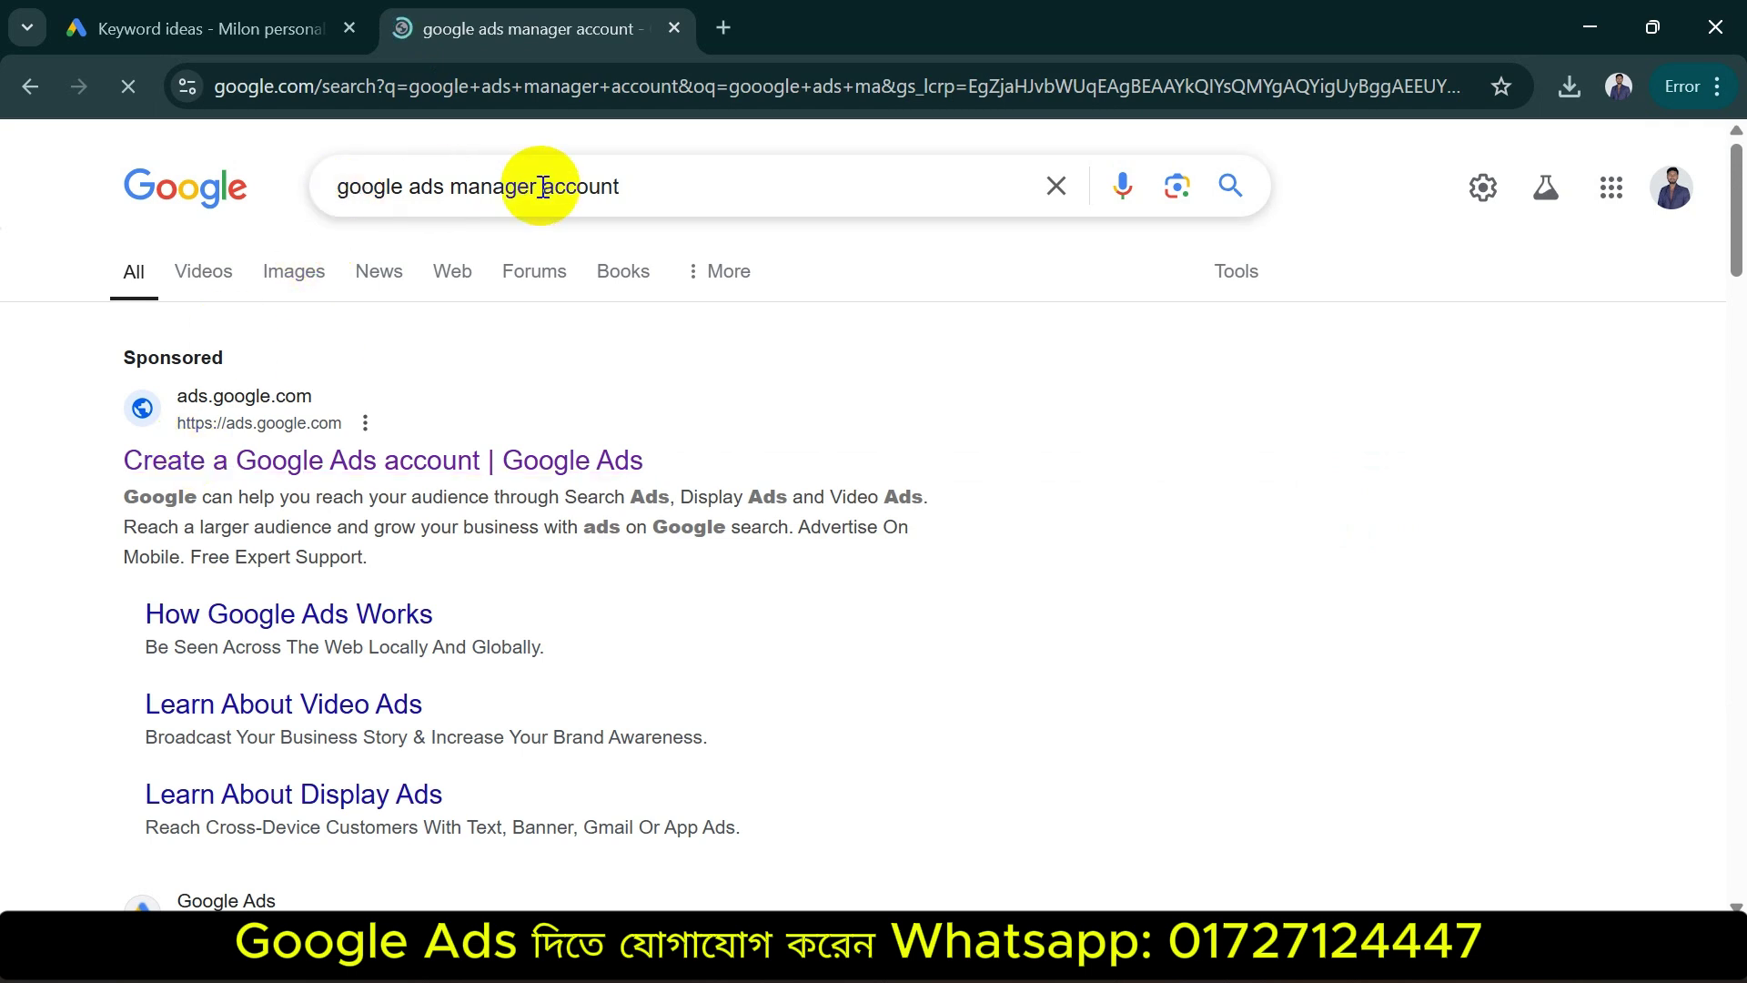
{"action": "scroll", "coordinate": [819, 526], "scroll_direction": "down", "scroll_amount": 5}
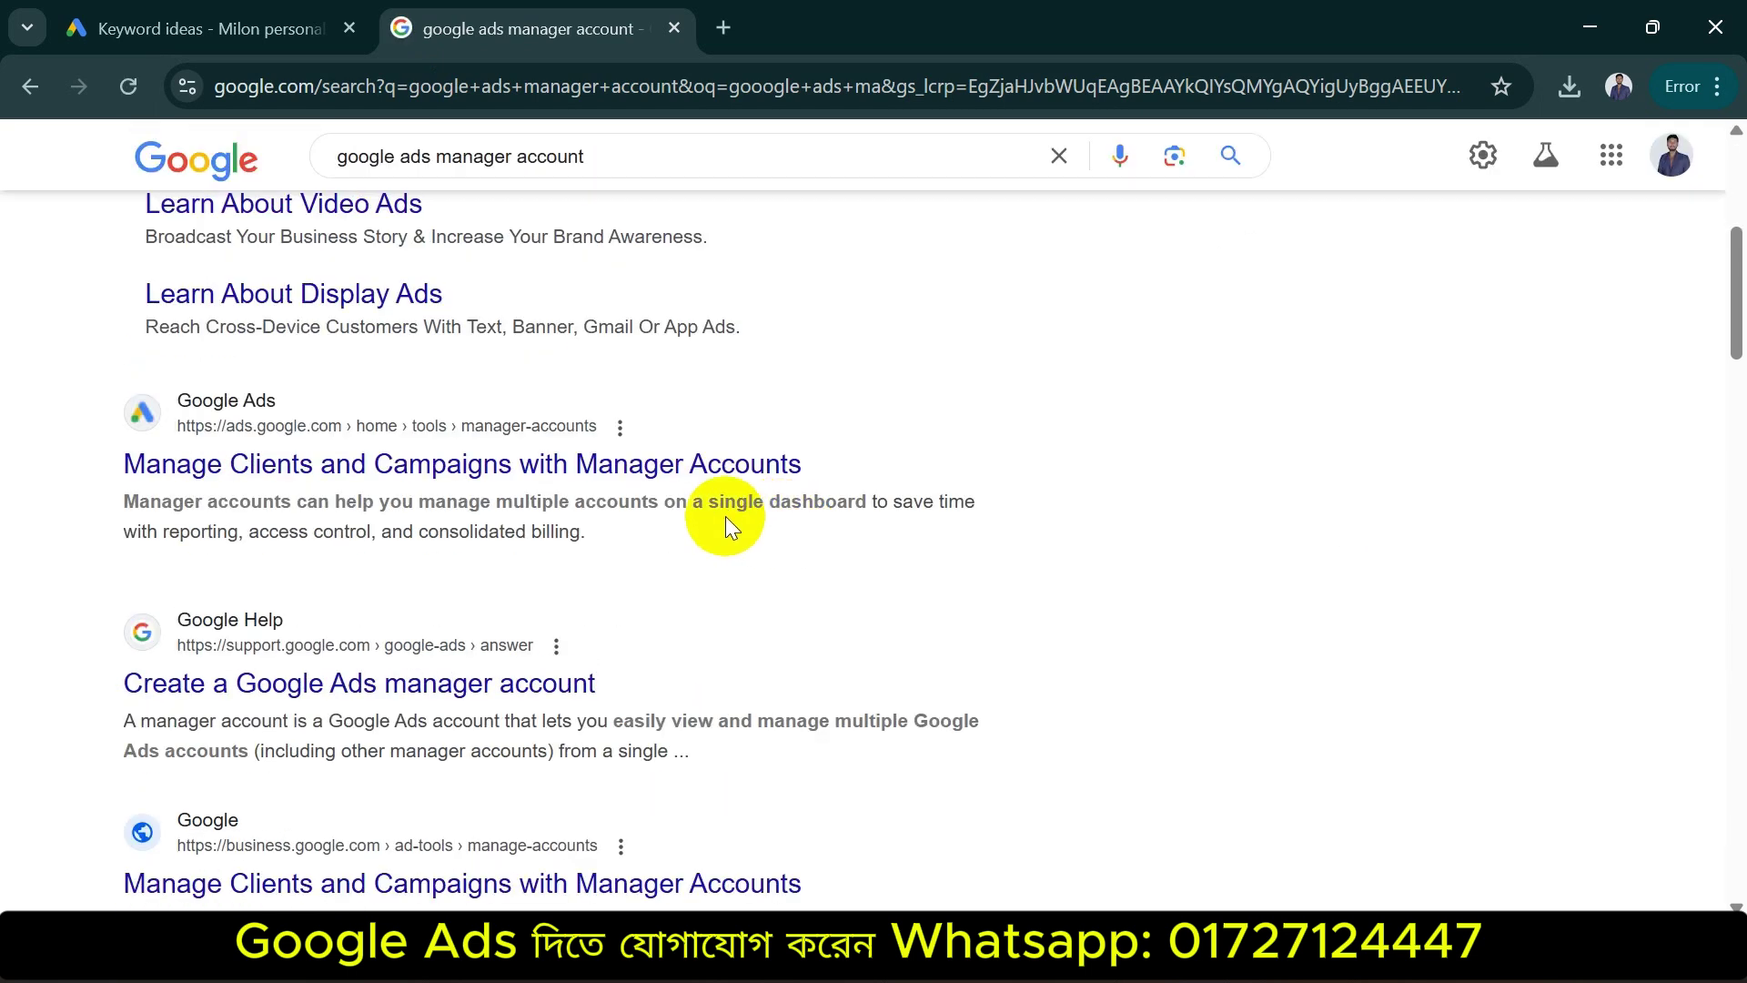
{"action": "left_click", "coordinate": [328, 466]}
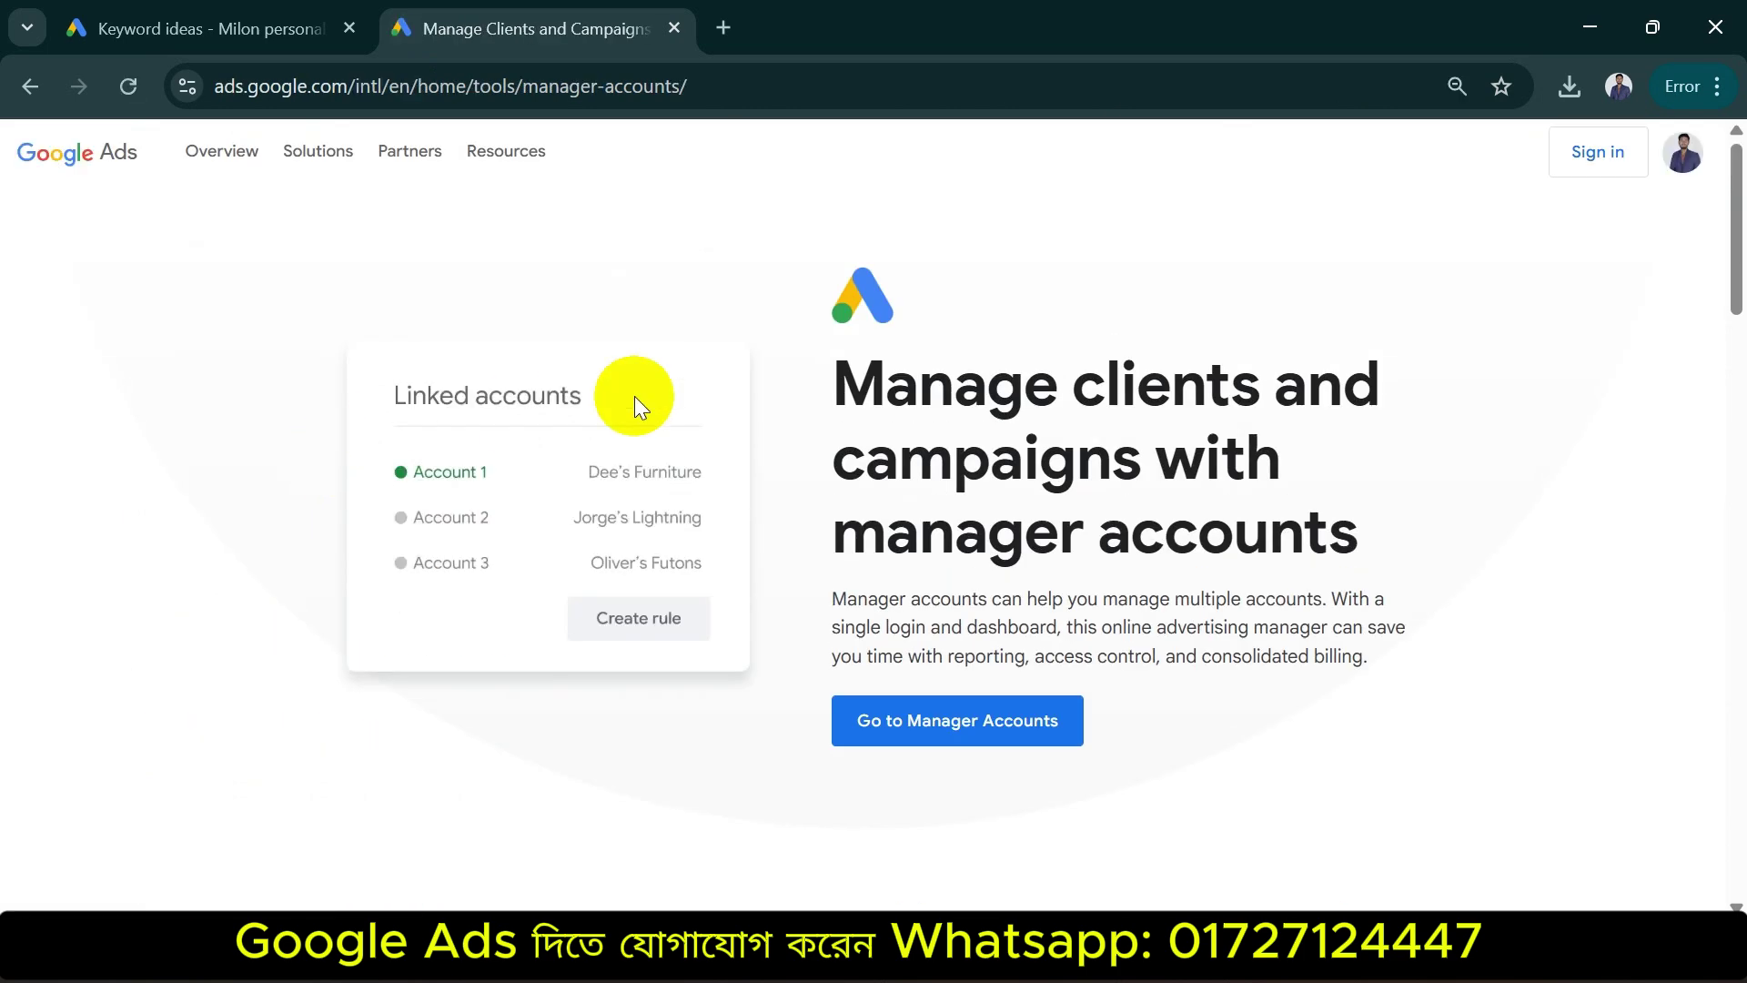
Go to manager account sign-up and enter 'niti' as the account display name
{"action": "left_click", "coordinate": [1033, 732]}
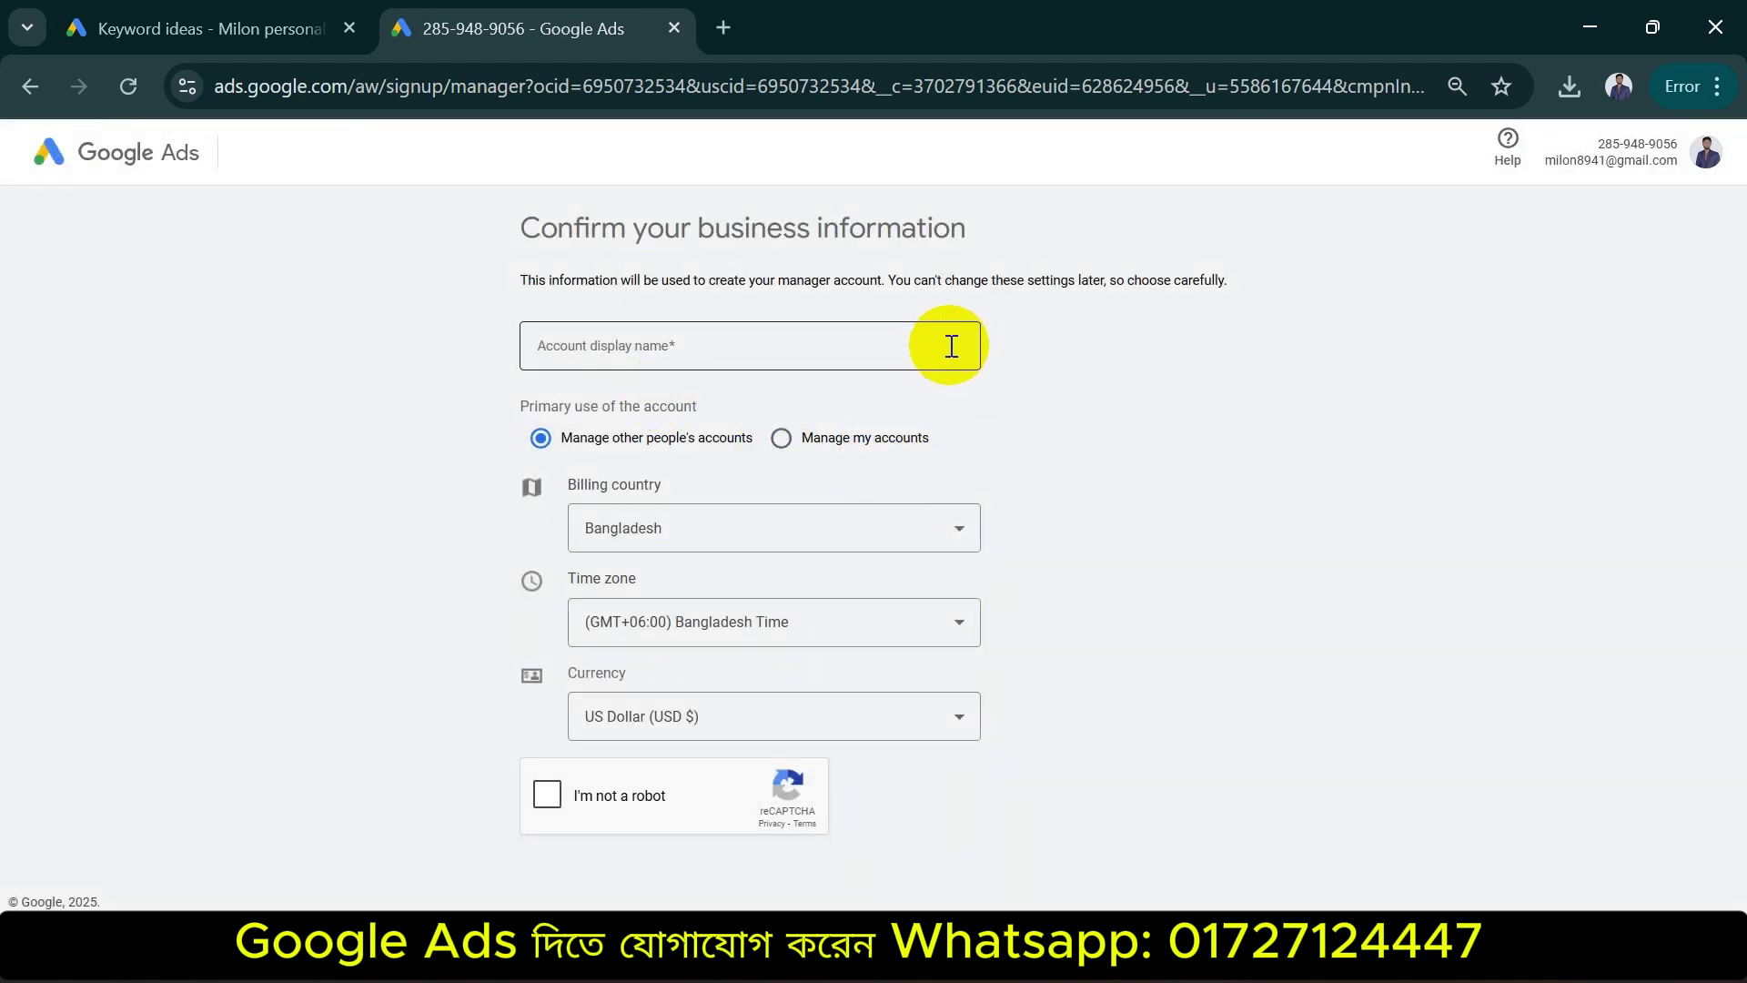
{"action": "left_click", "coordinate": [624, 352]}
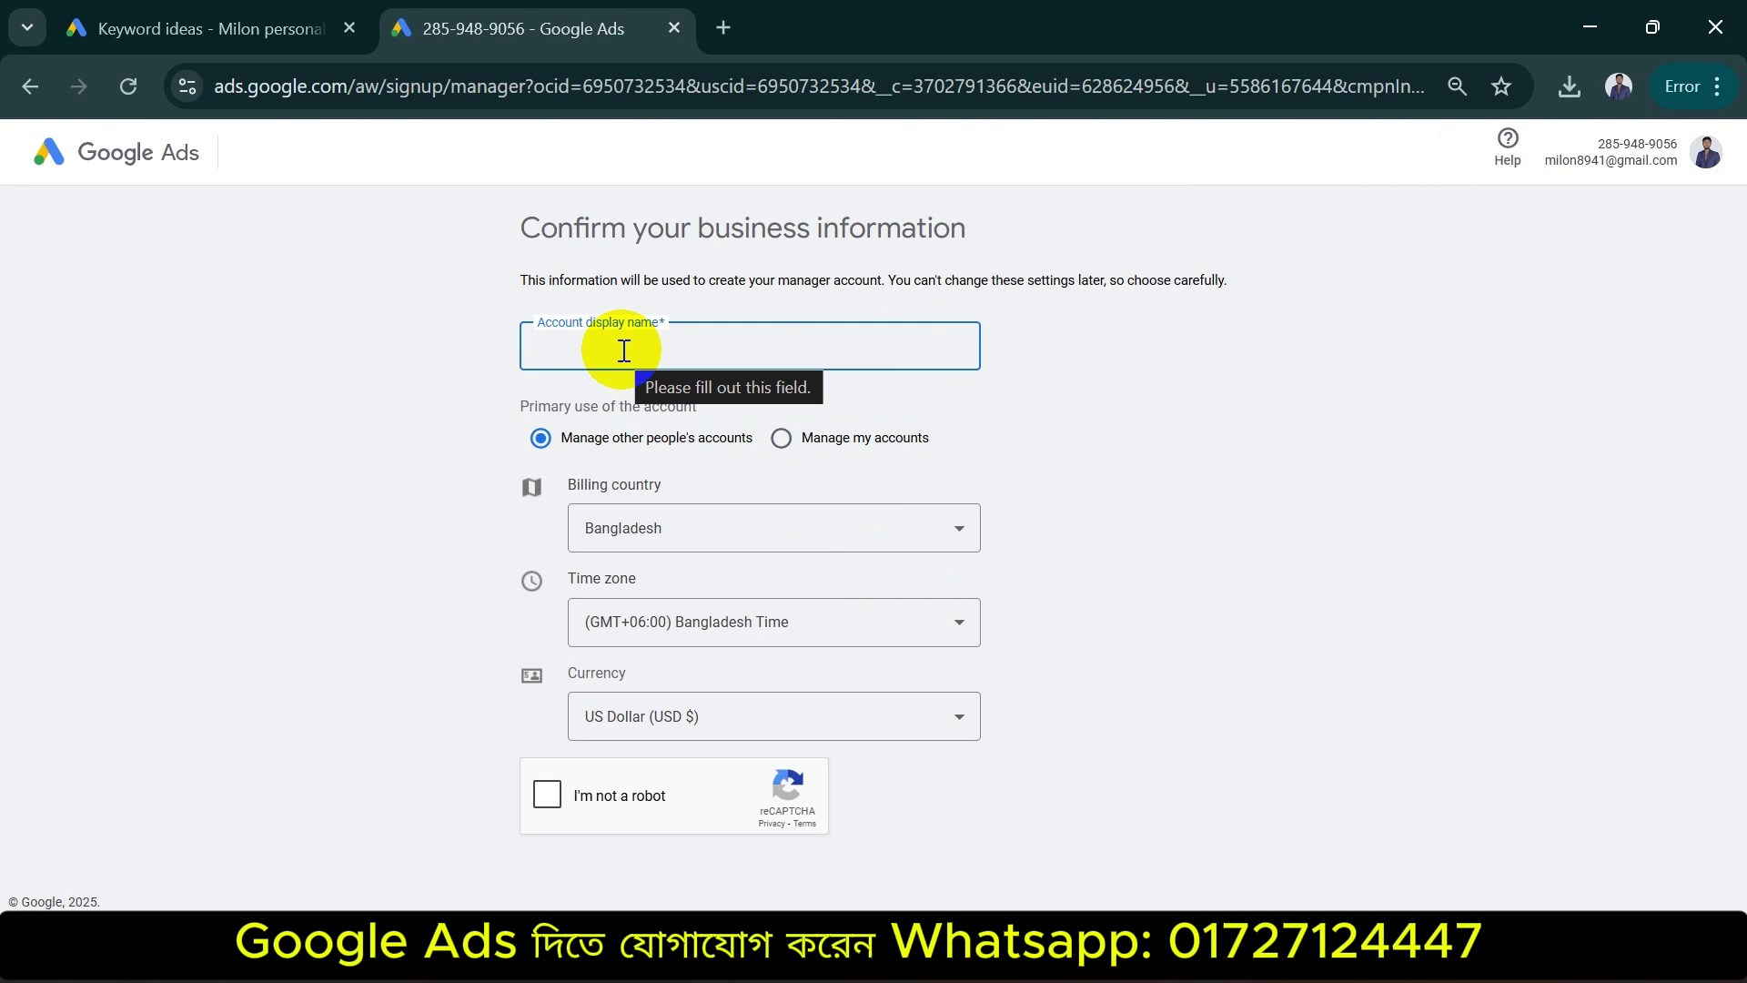
{"action": "type", "text": "F"}
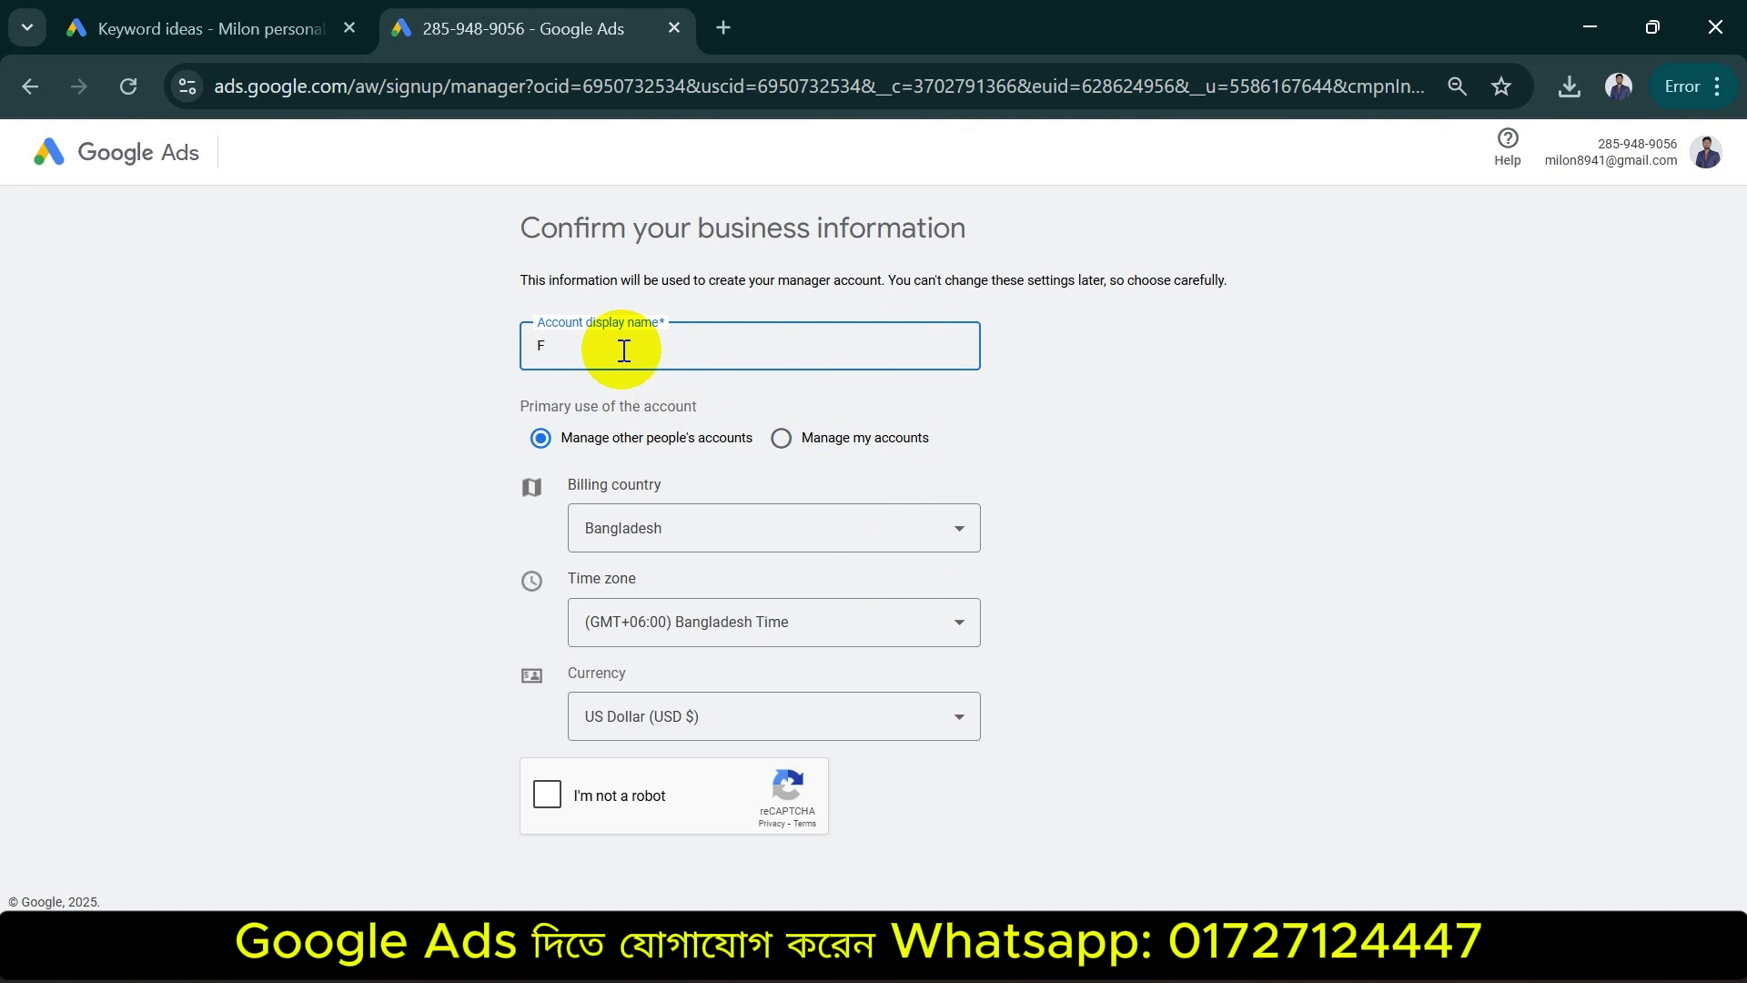
{"action": "key", "text": "BackSpace"}
{"action": "type", "text": "niti"}
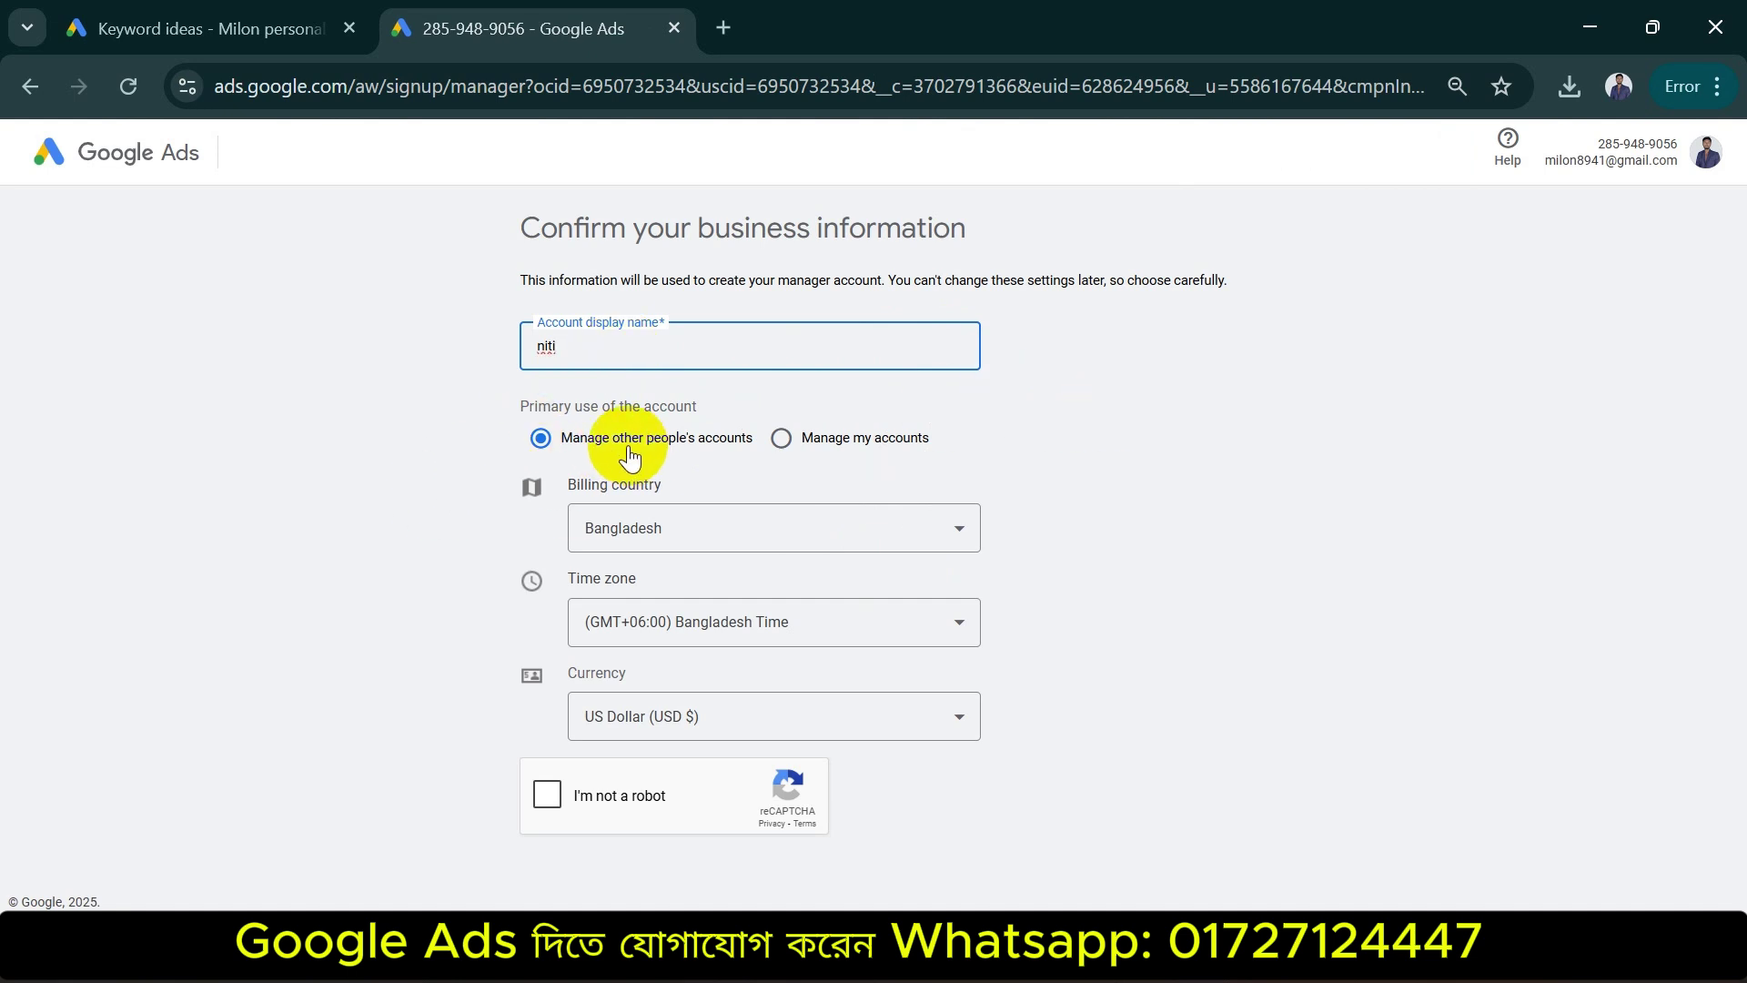
{"action": "key", "text": "BackSpace"}
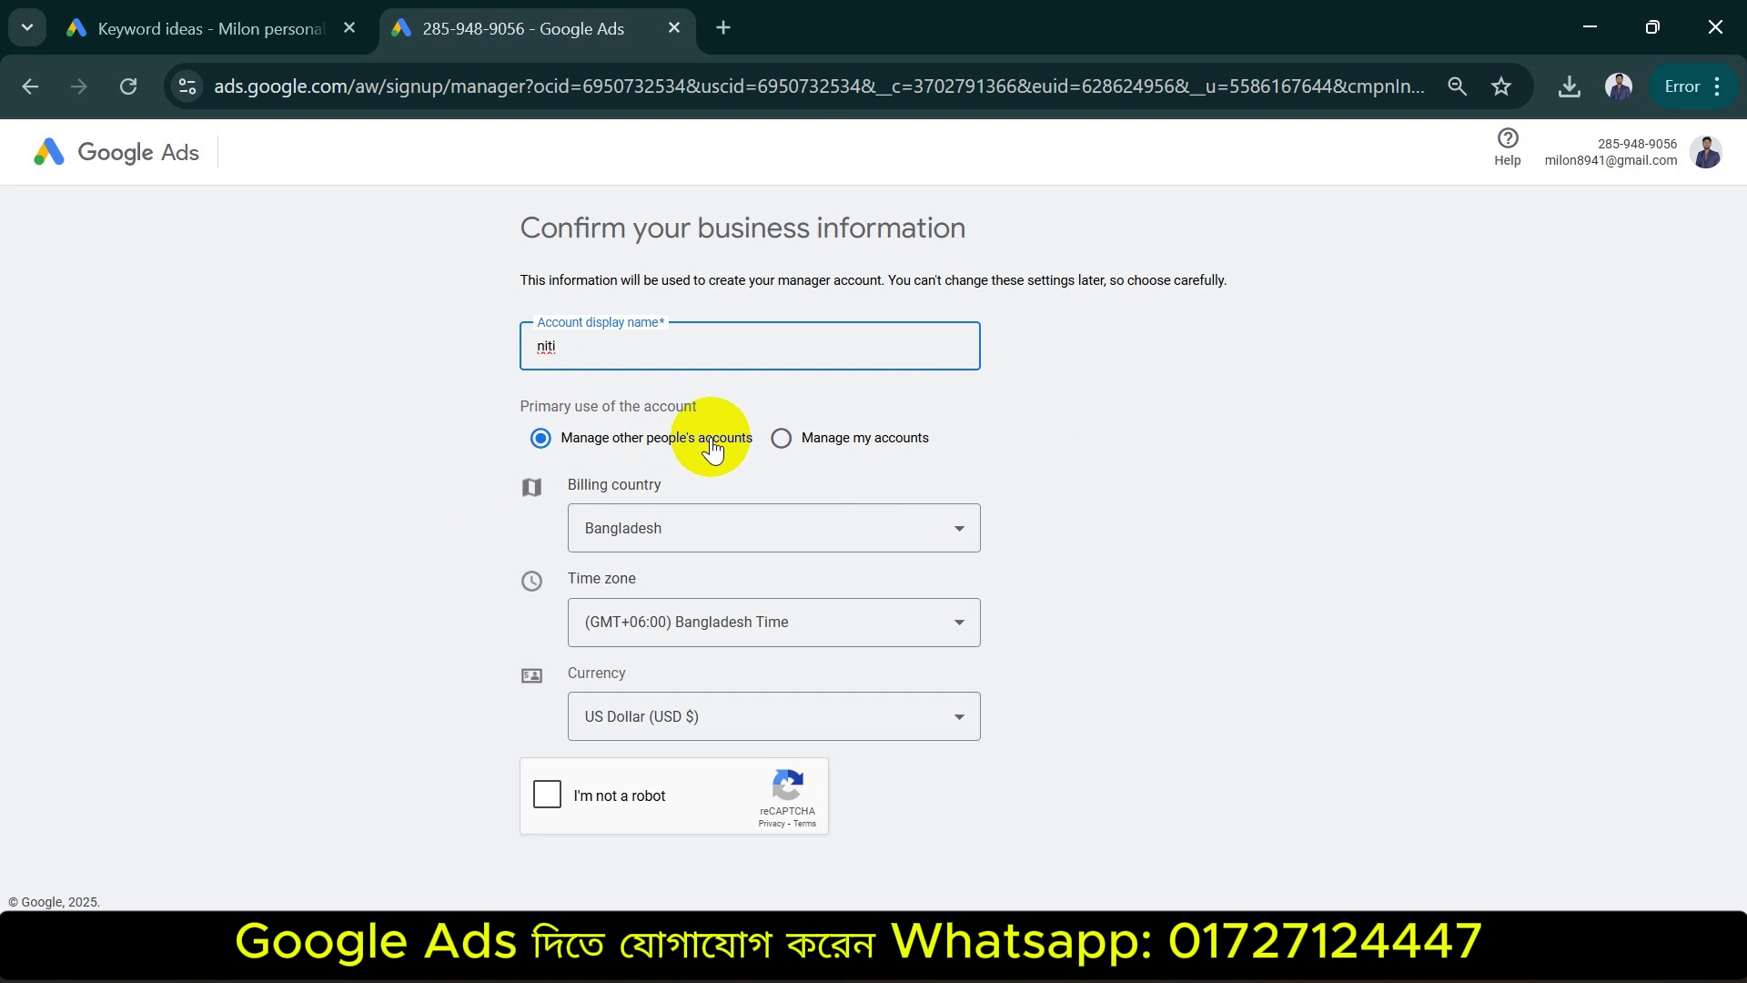
{"action": "key", "text": "BackSpace"}
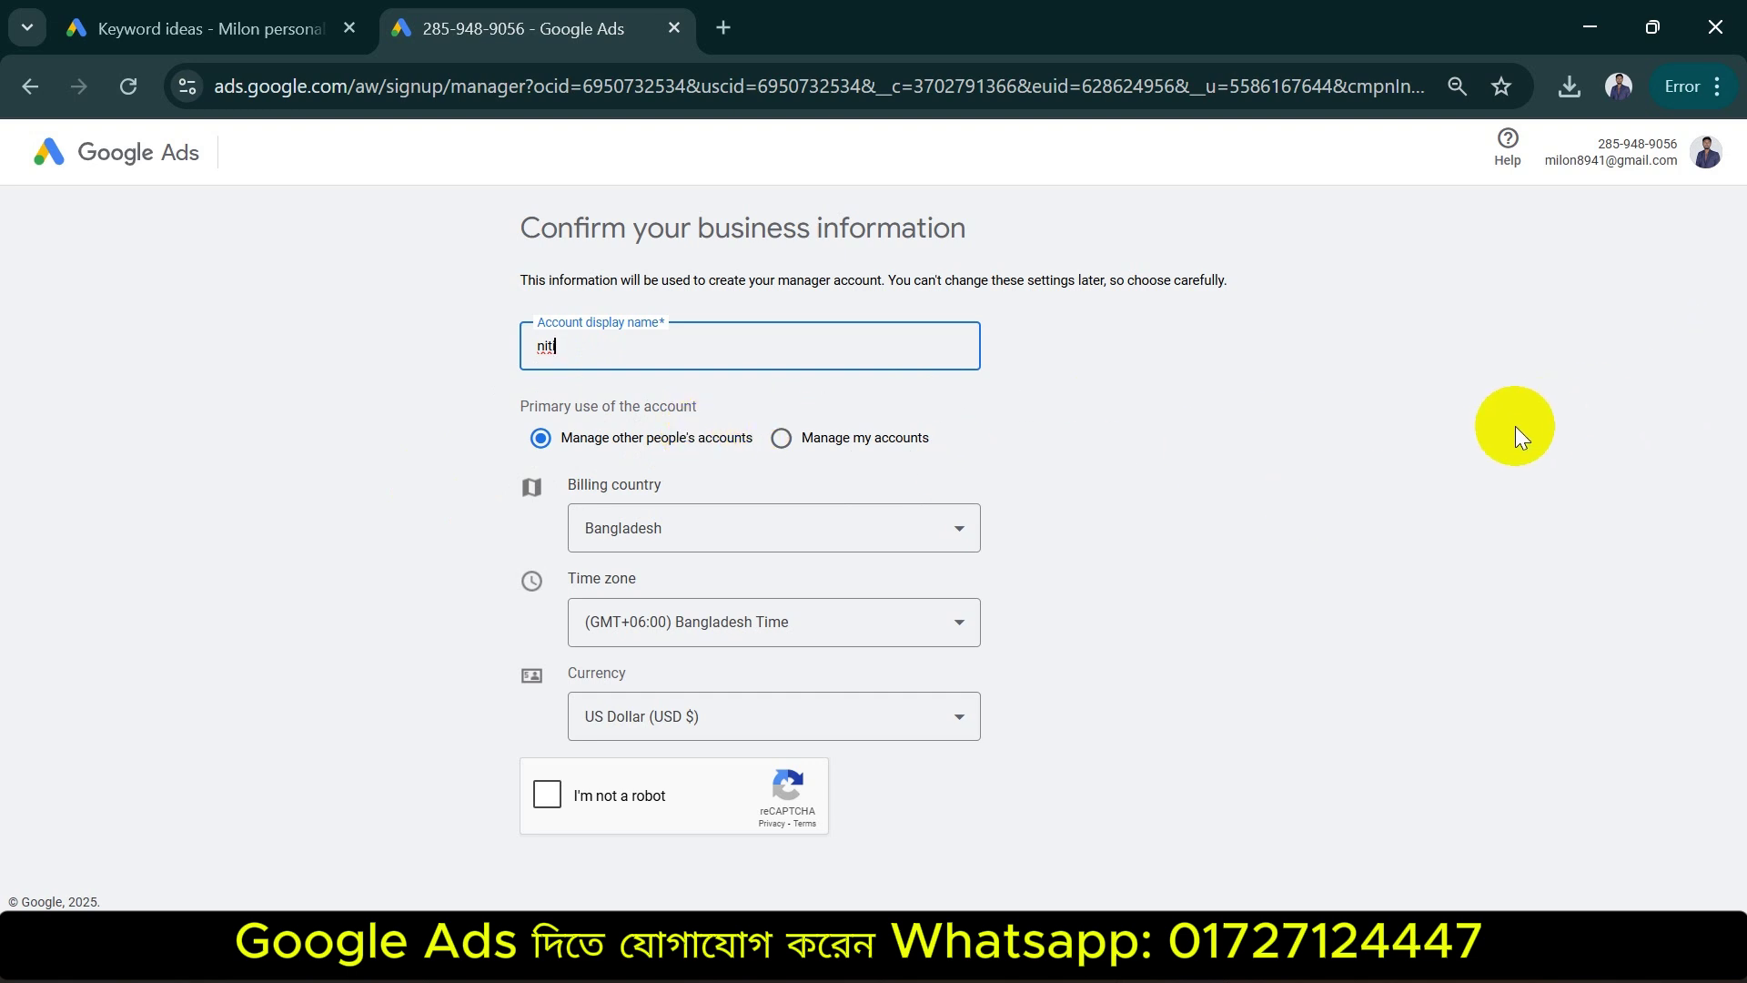
Pass the I'm not a robot bus-image challenge, then return to the Keyword ideas tab
{"action": "left_click", "coordinate": [547, 796]}
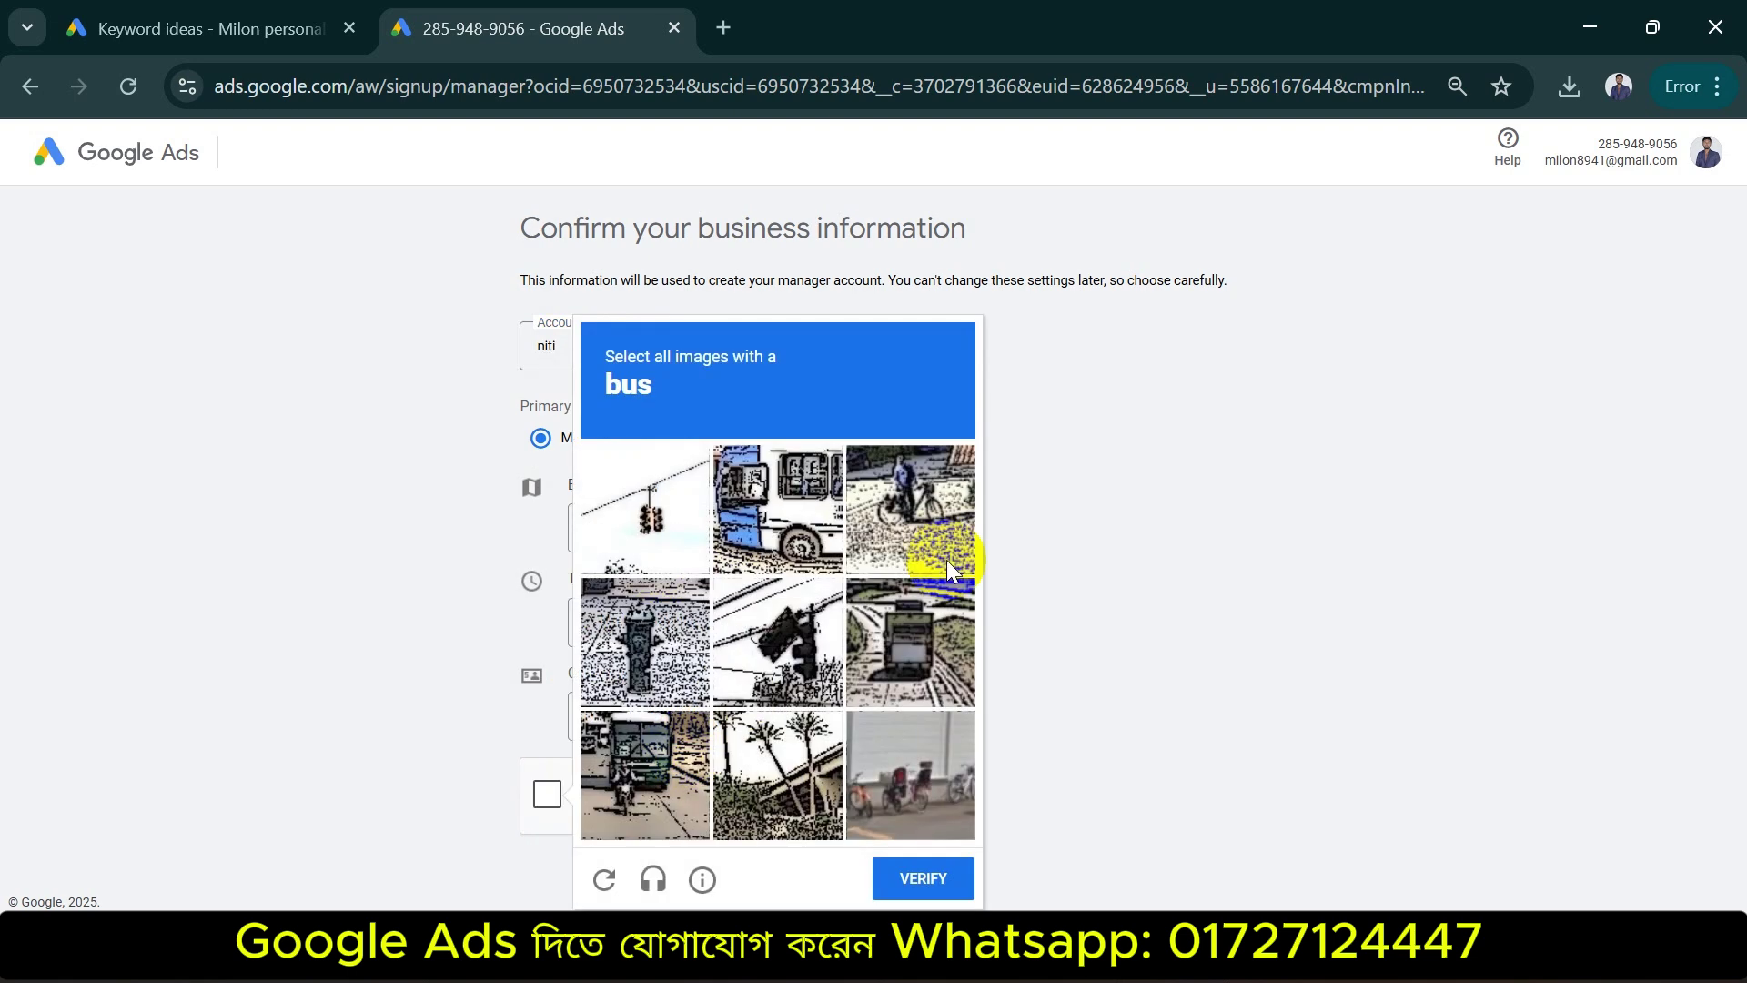
{"action": "left_click", "coordinate": [788, 484]}
{"action": "left_click", "coordinate": [653, 794]}
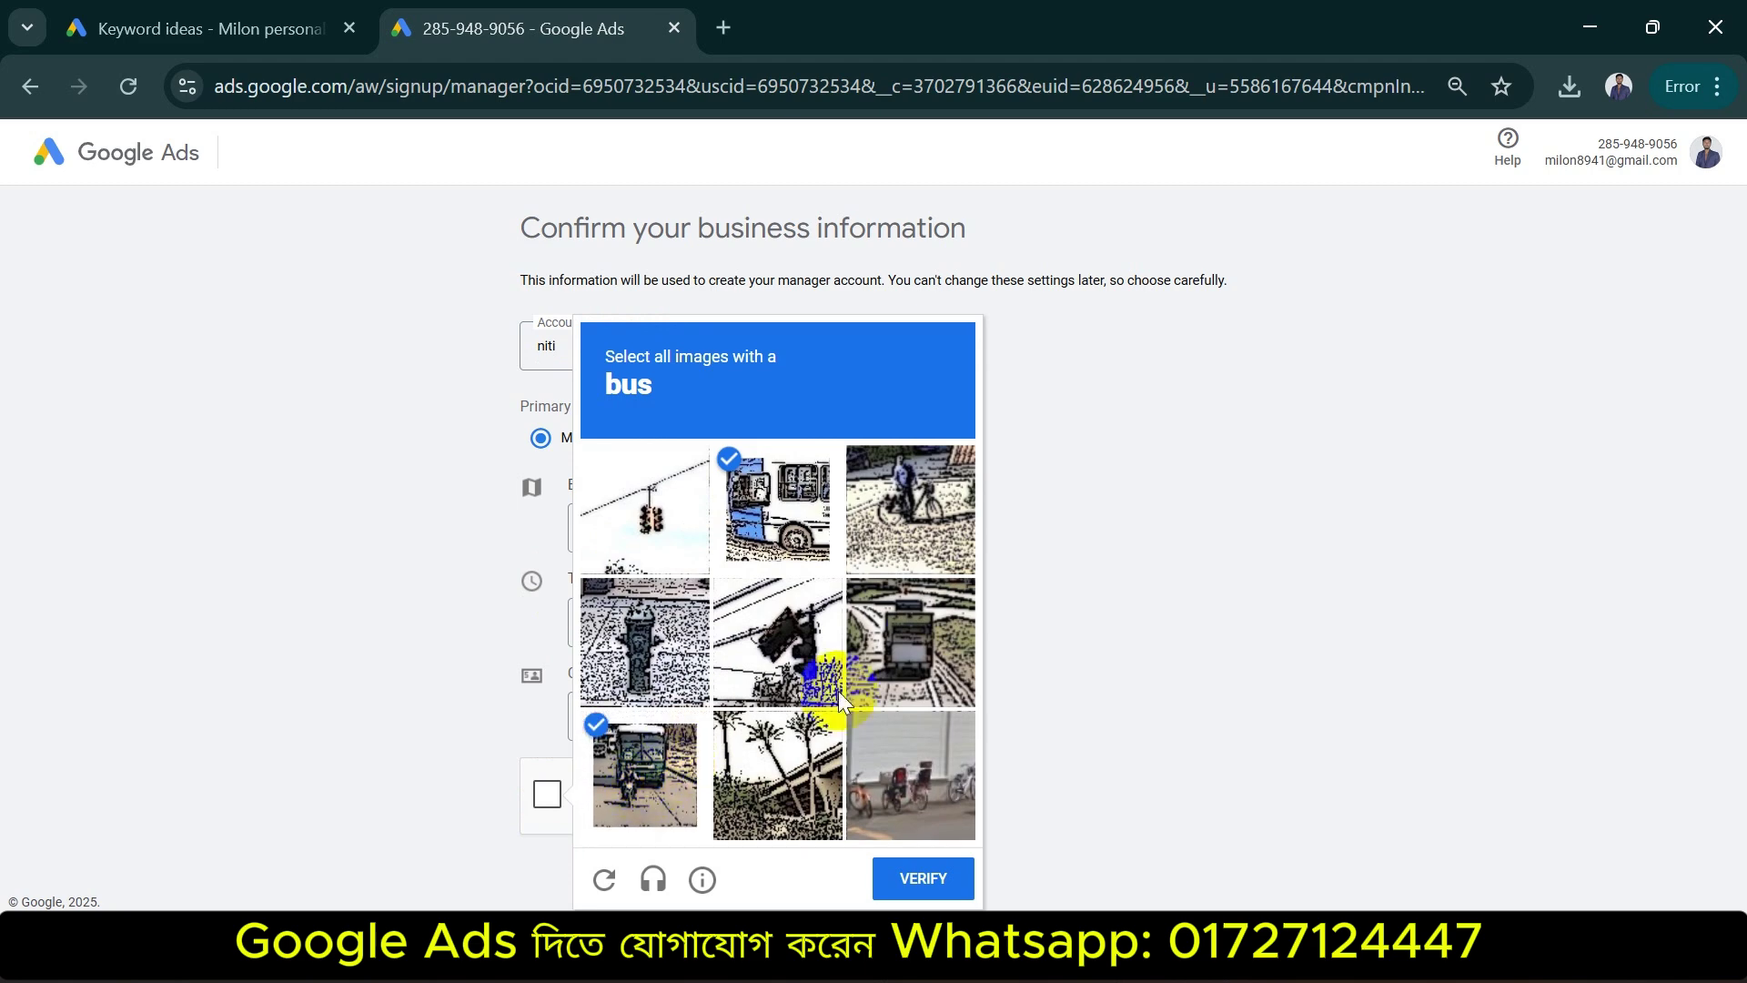
{"action": "left_click", "coordinate": [953, 635]}
{"action": "left_click", "coordinate": [914, 873]}
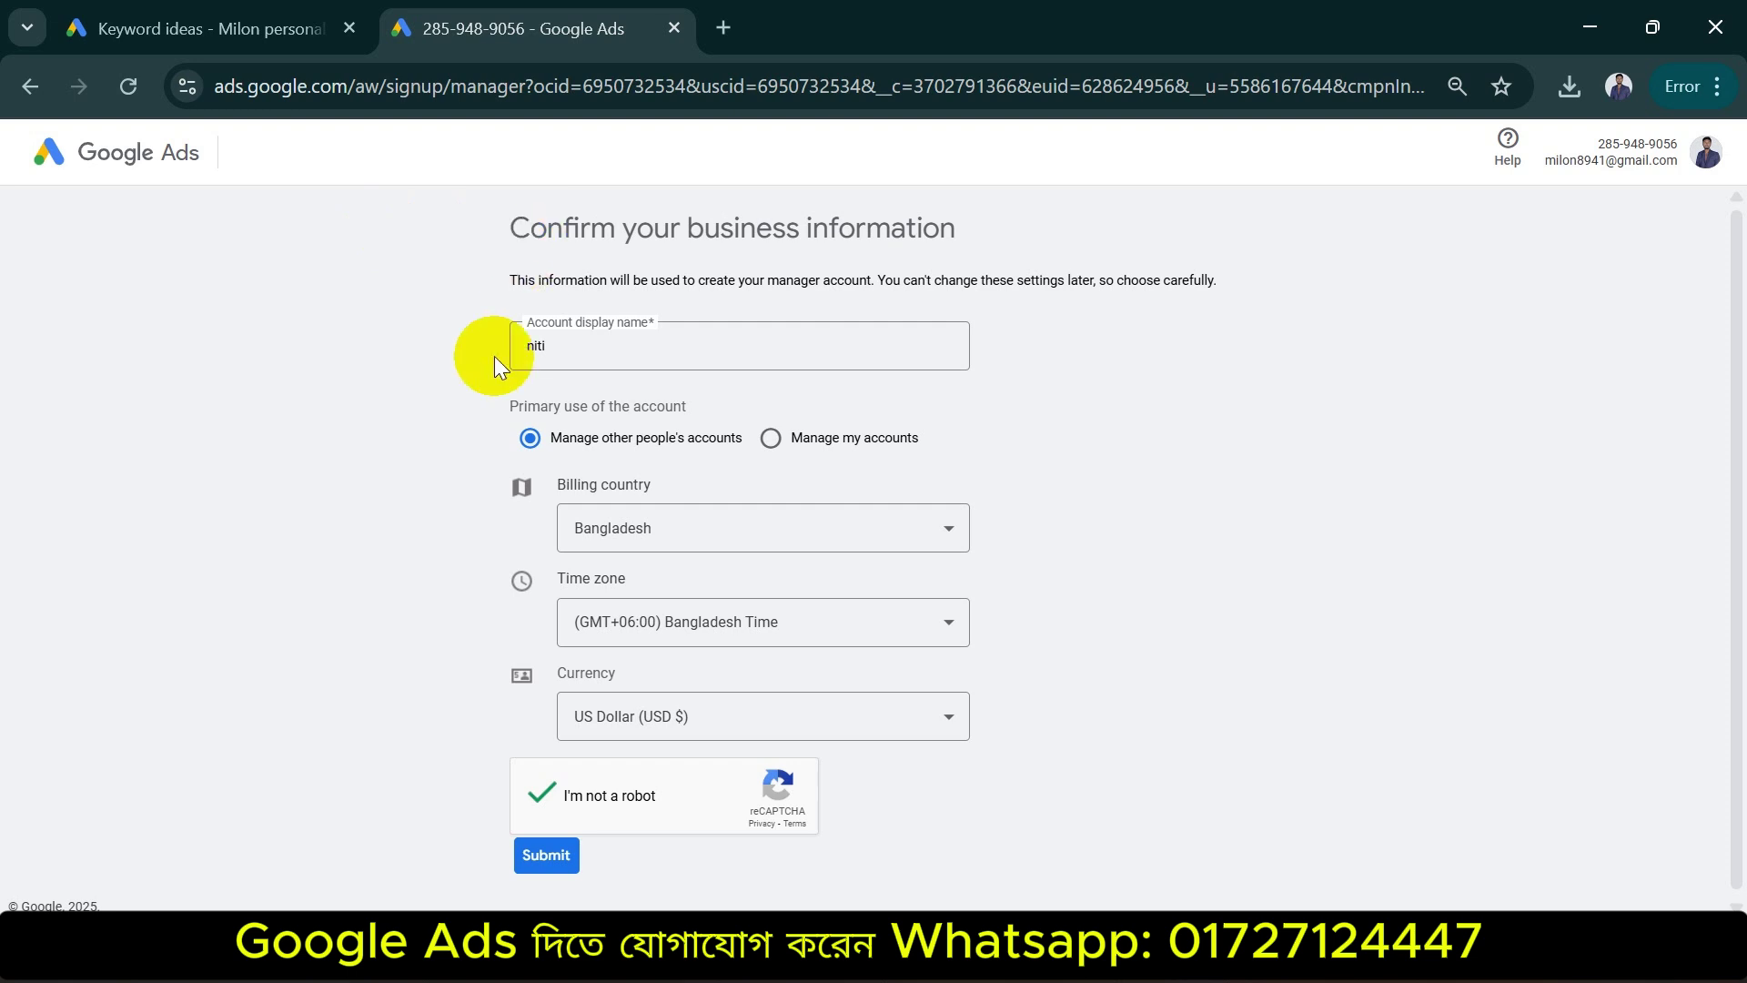
{"action": "left_click", "coordinate": [219, 30]}
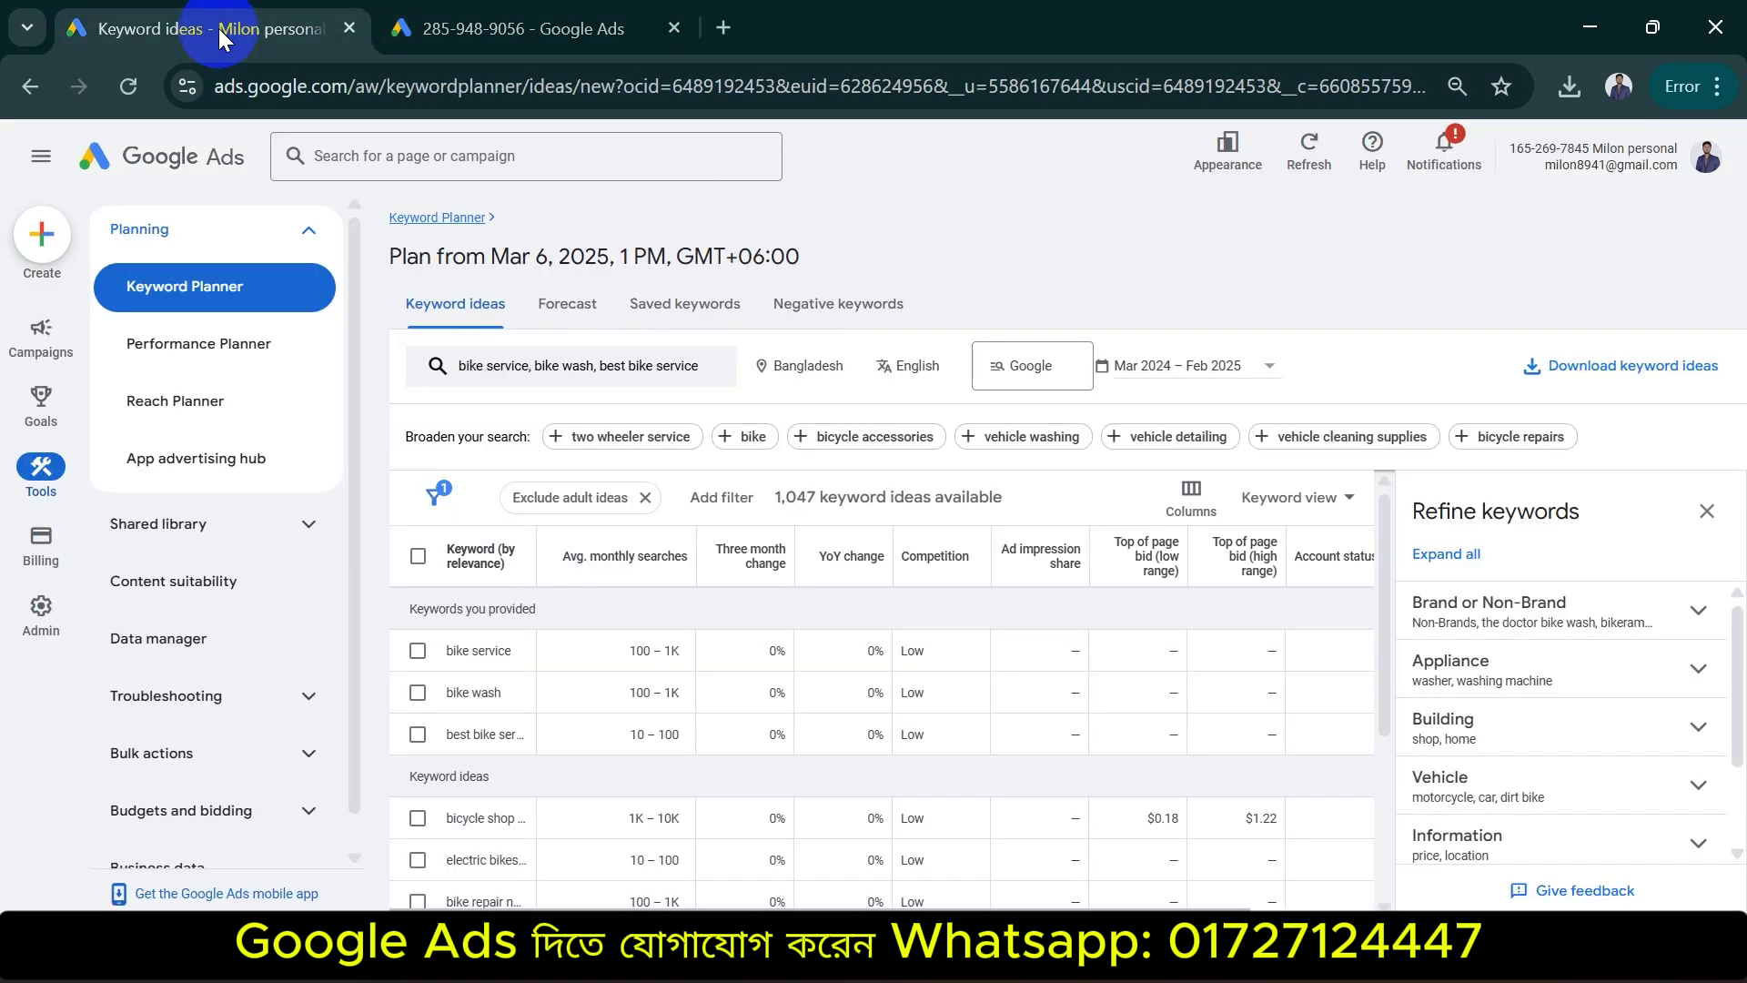
Submit the niti manager account sign-up form
{"action": "left_click", "coordinate": [185, 182]}
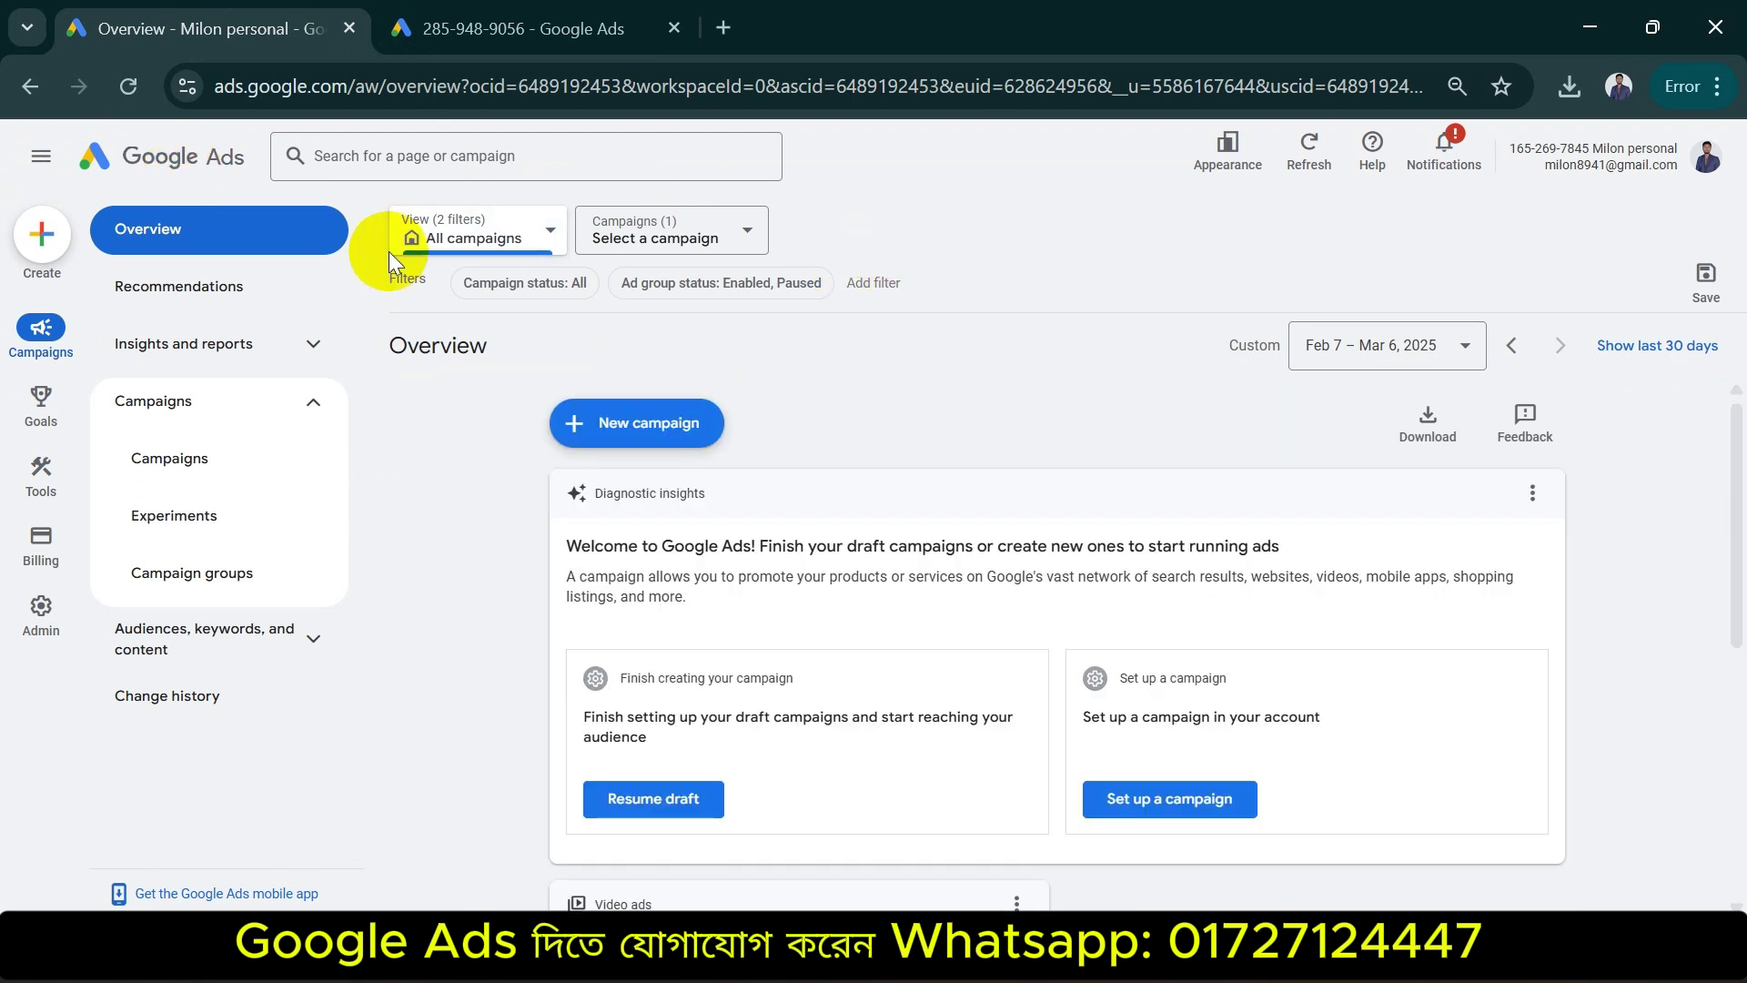
{"action": "left_click", "coordinate": [1707, 160]}
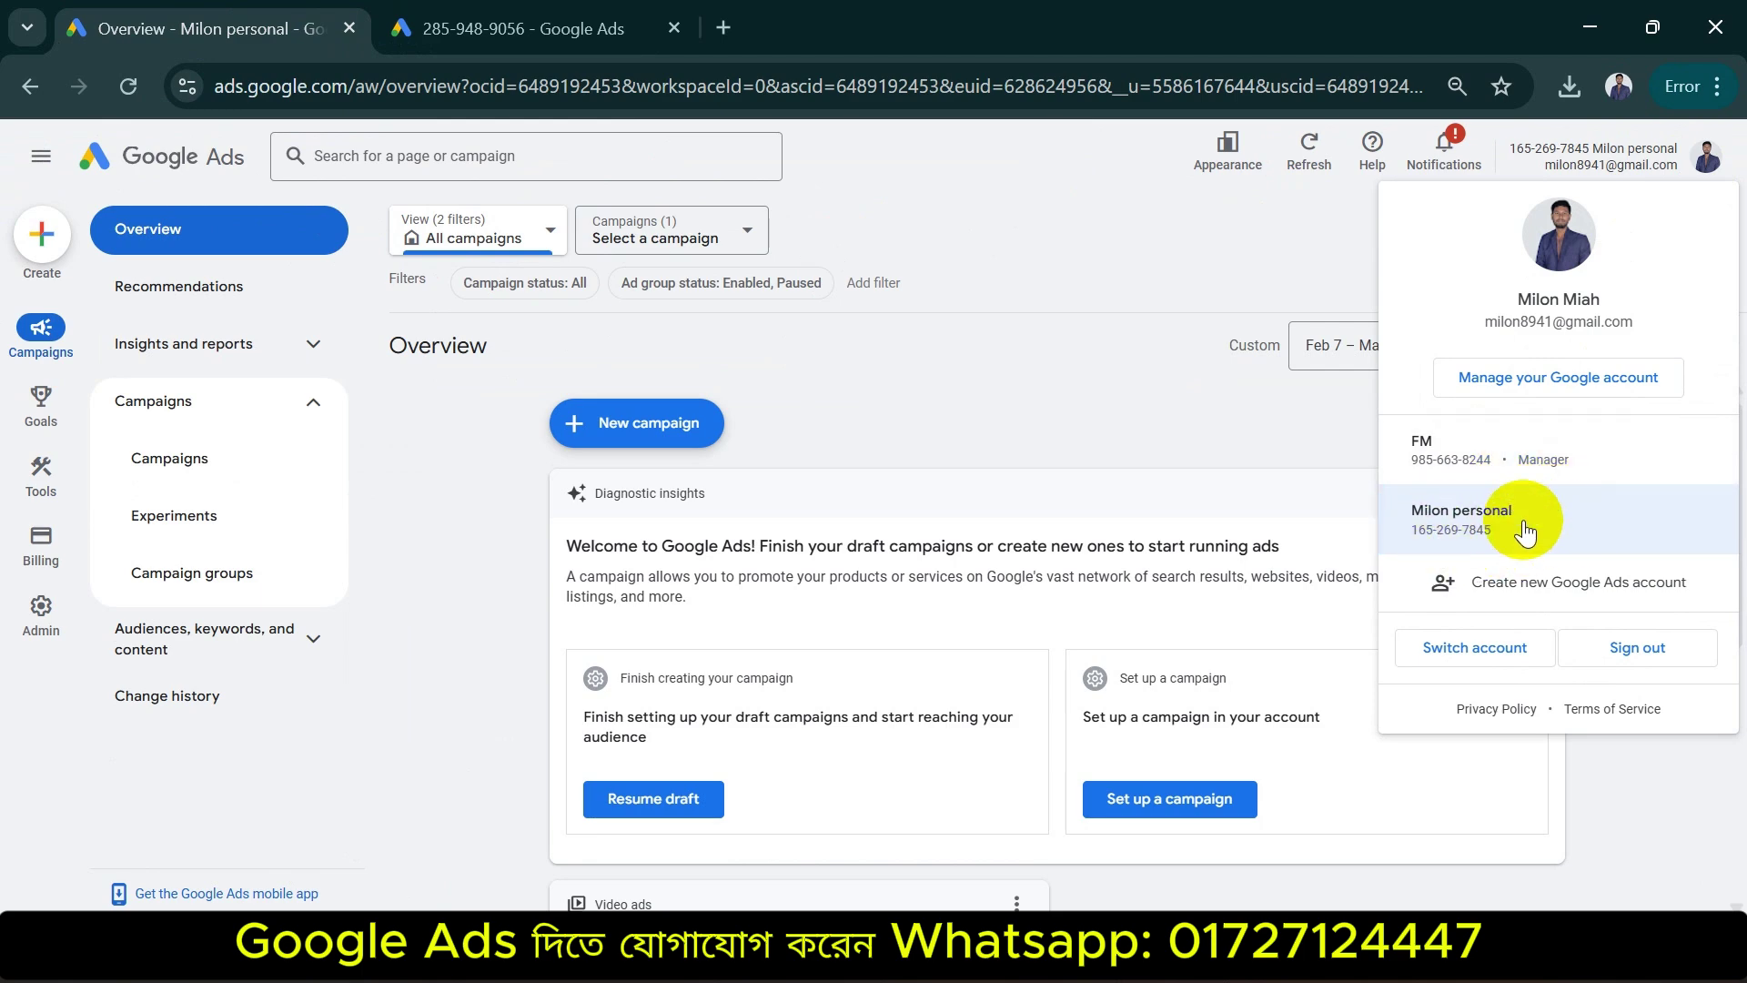
{"action": "left_click", "coordinate": [506, 30]}
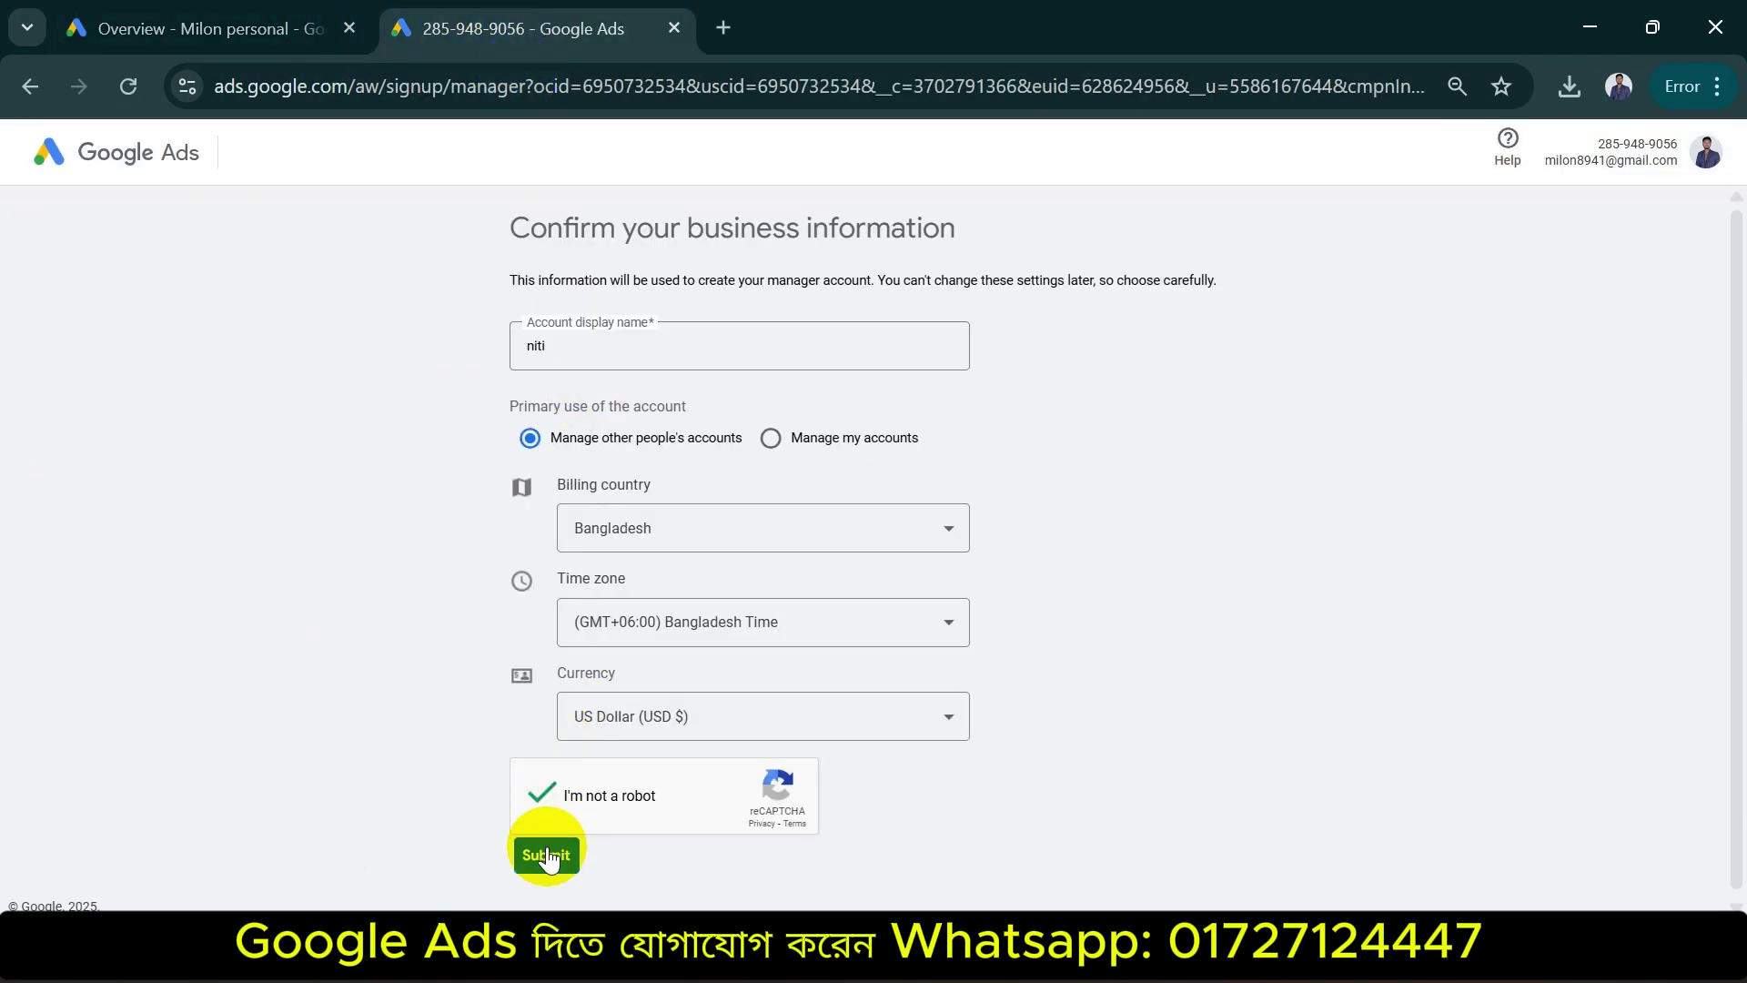
{"action": "left_click", "coordinate": [166, 29]}
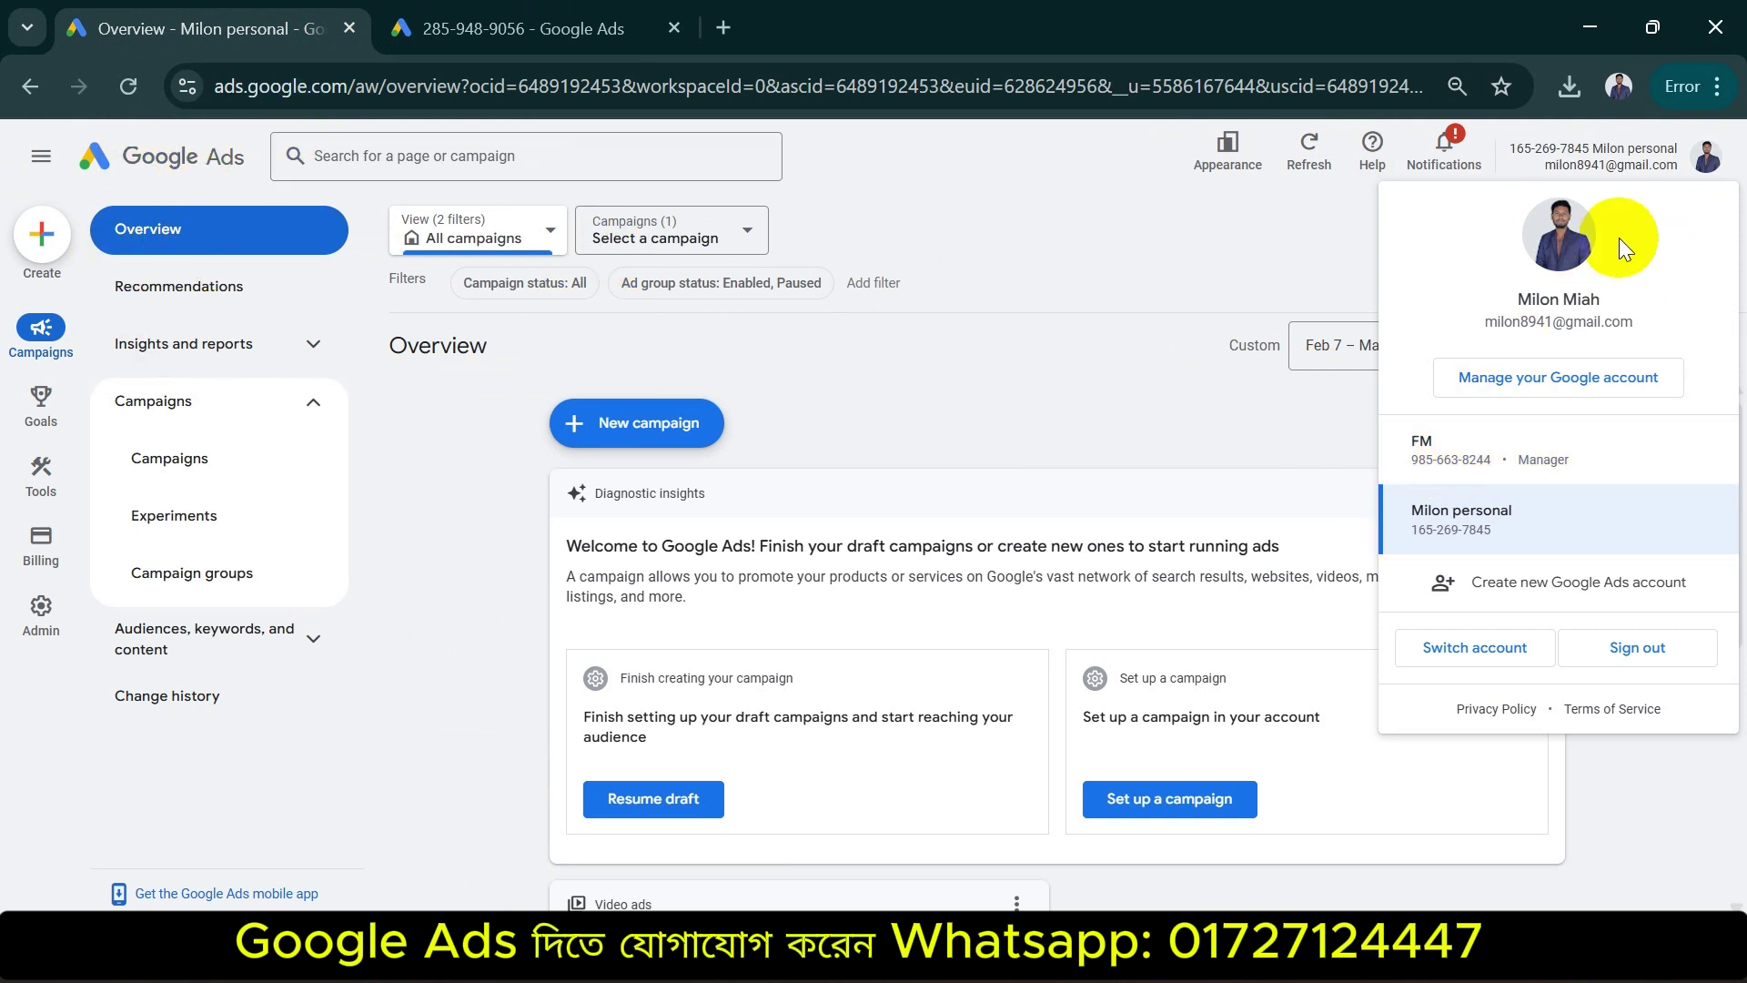
Open the FM manager account from the profile menu's account list
{"action": "left_click", "coordinate": [1665, 155]}
{"action": "left_click", "coordinate": [1707, 164]}
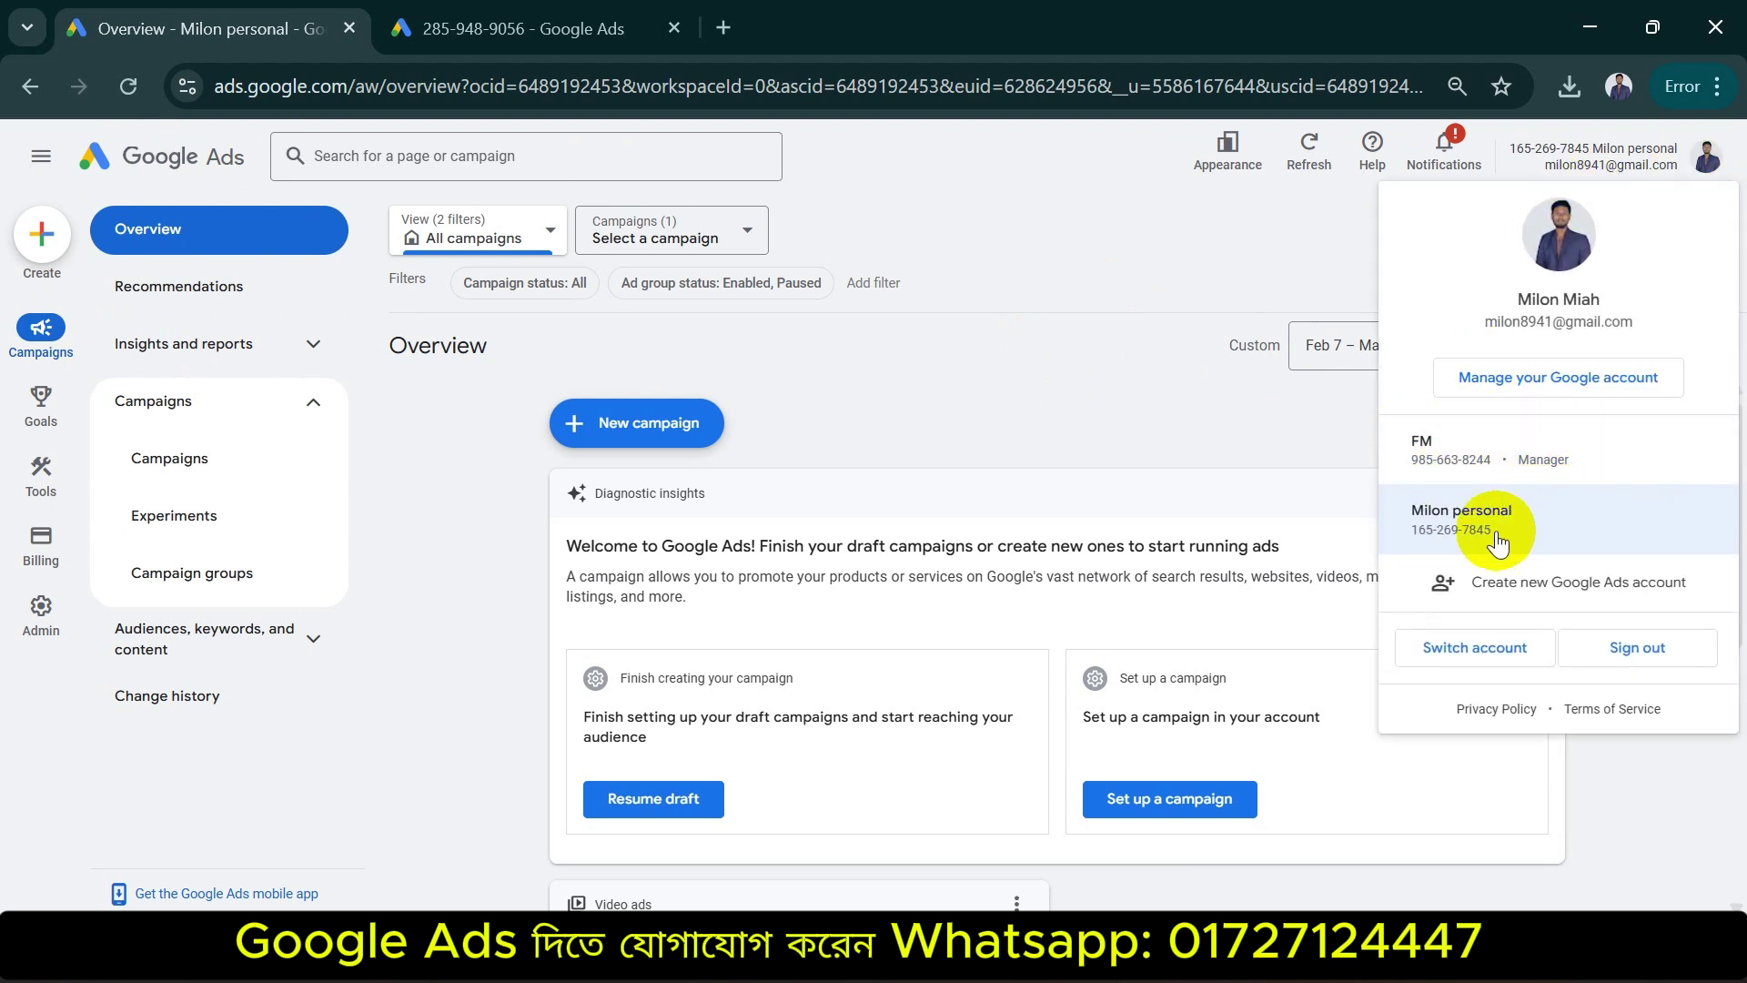
{"action": "left_click", "coordinate": [1474, 452]}
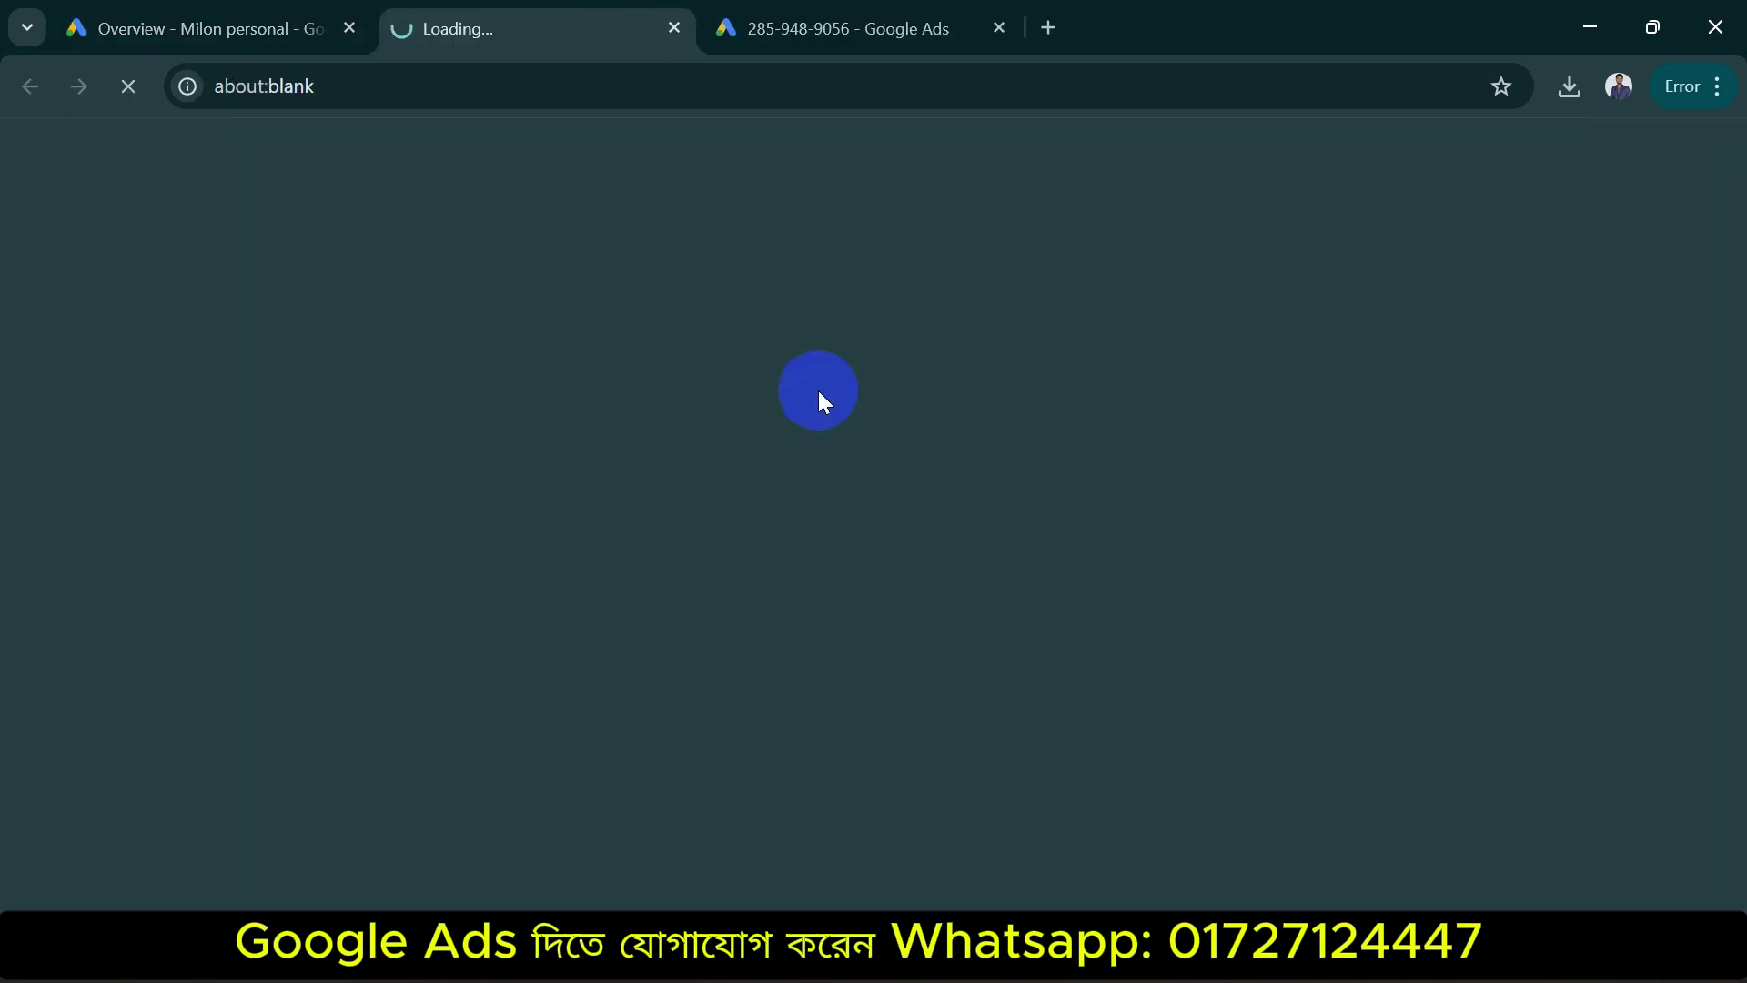
Close the leftover sign-up tab and start adding a user under FM's Admin > Access and security
{"action": "left_click", "coordinate": [989, 33]}
{"action": "left_click", "coordinate": [999, 28]}
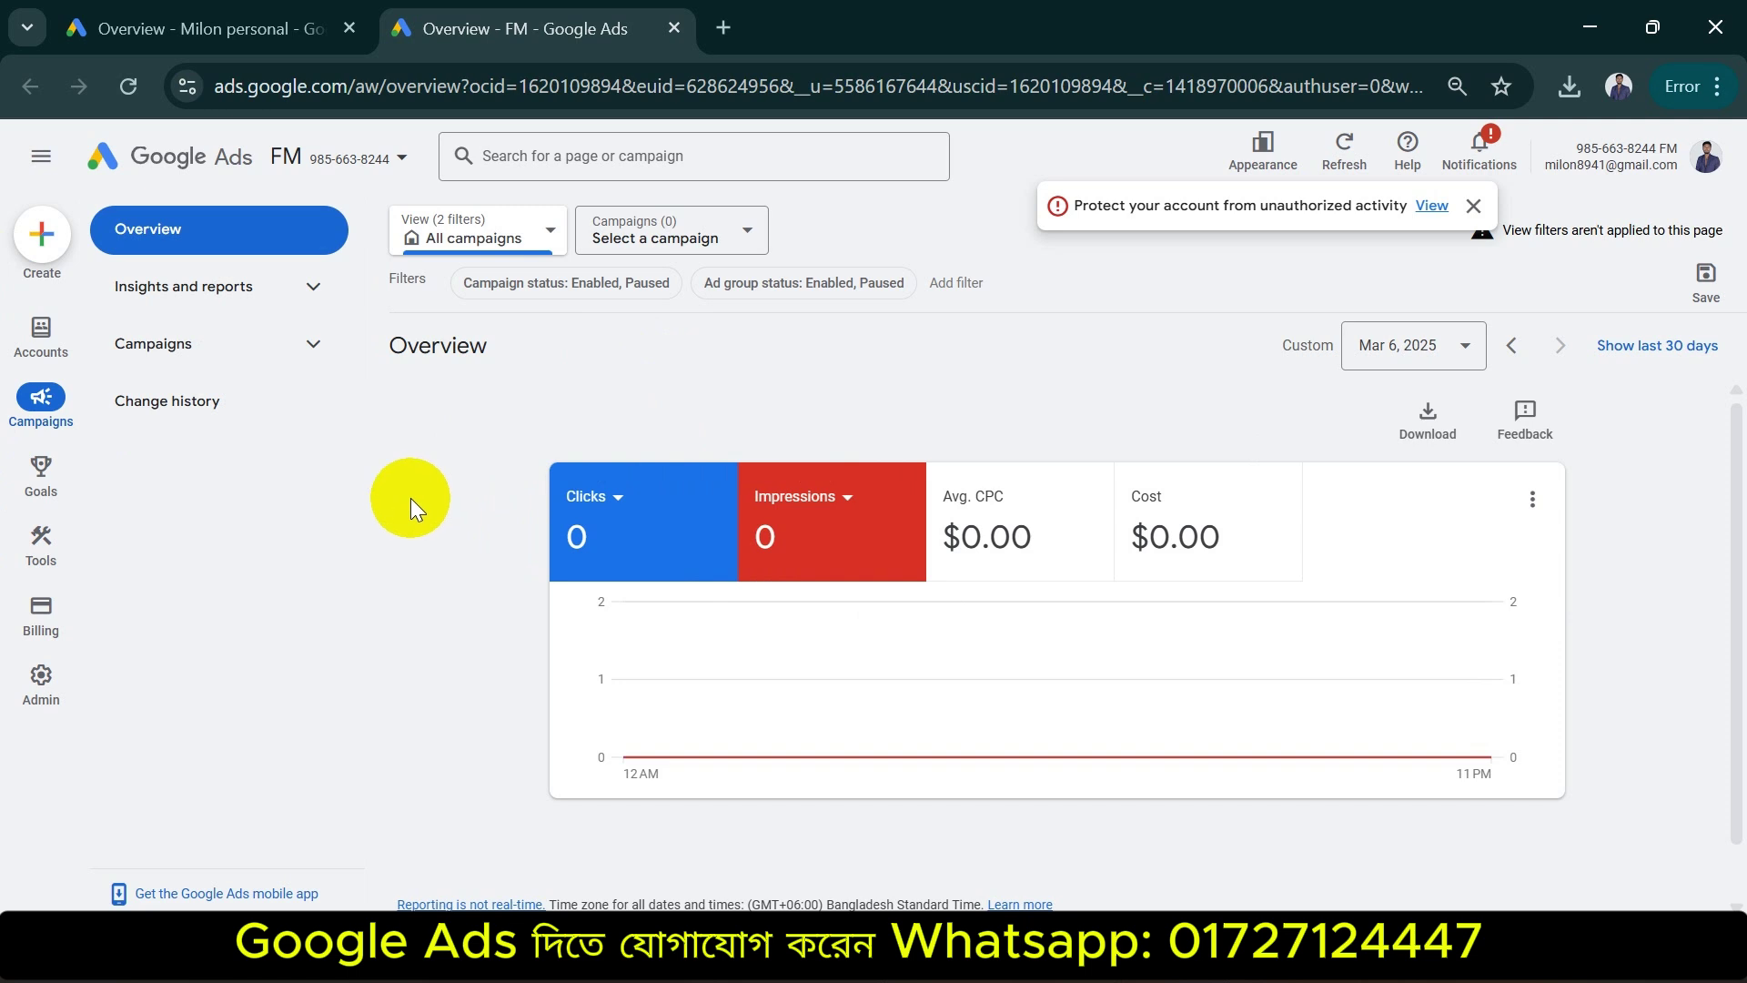
{"action": "mouse_move", "coordinate": [37, 682]}
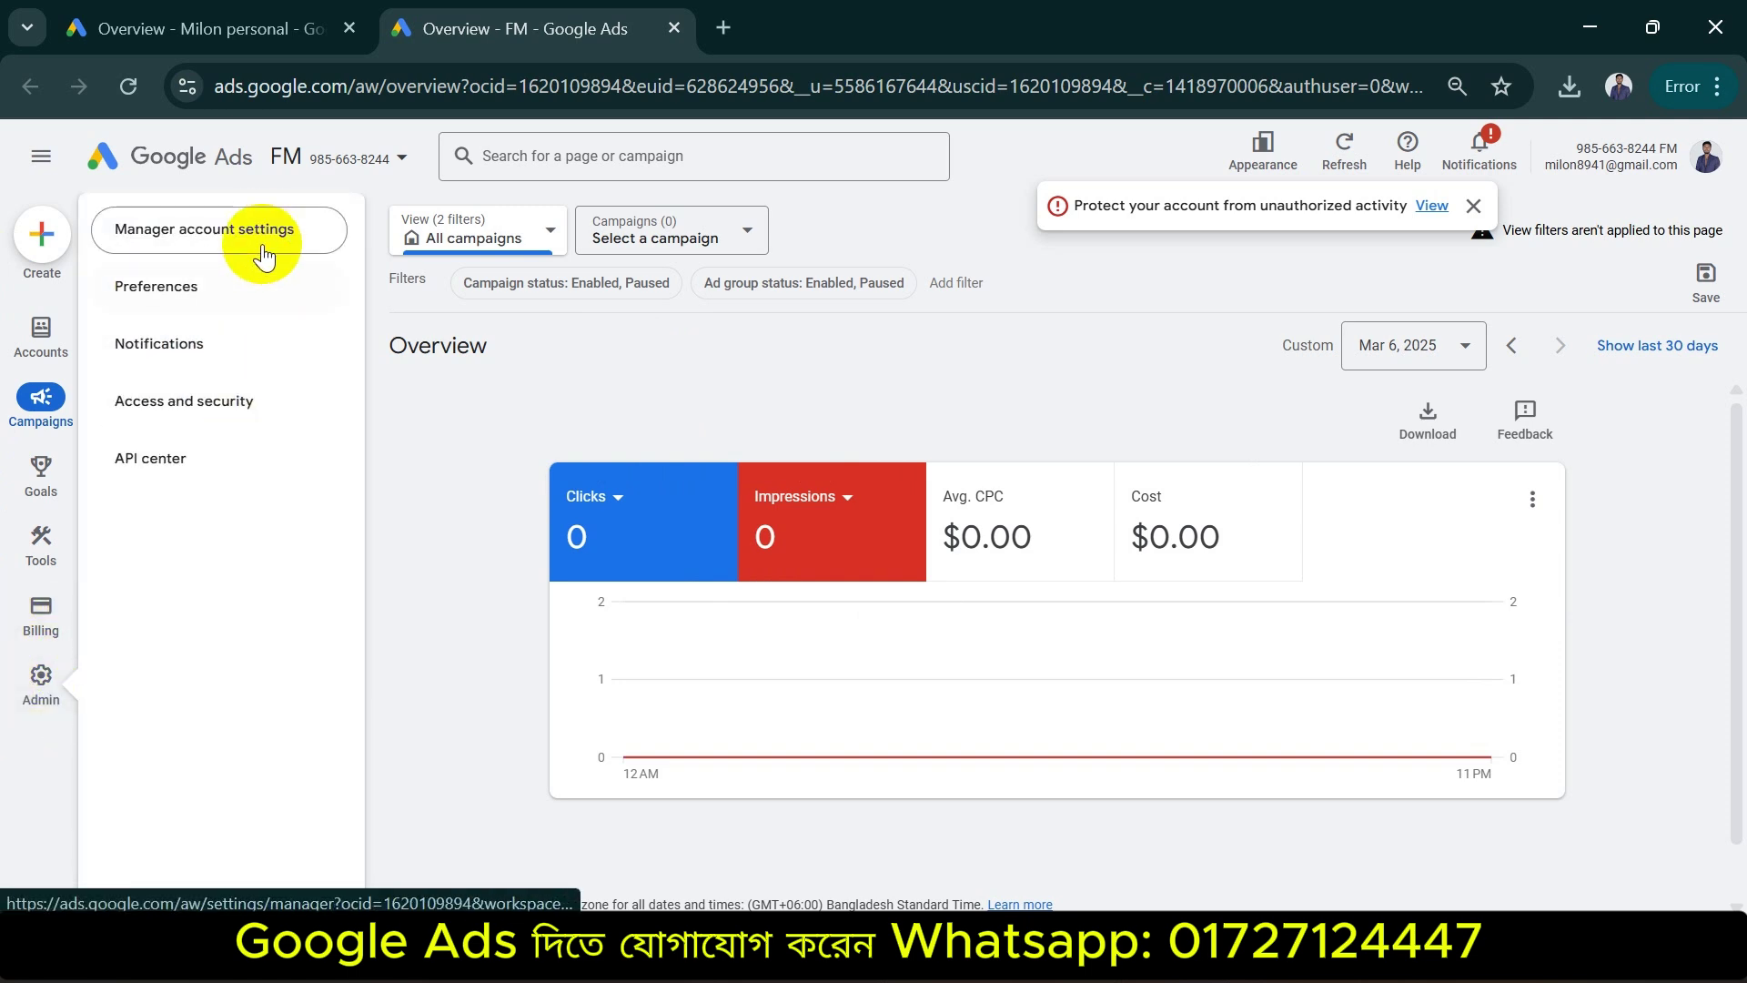
{"action": "left_click", "coordinate": [222, 403]}
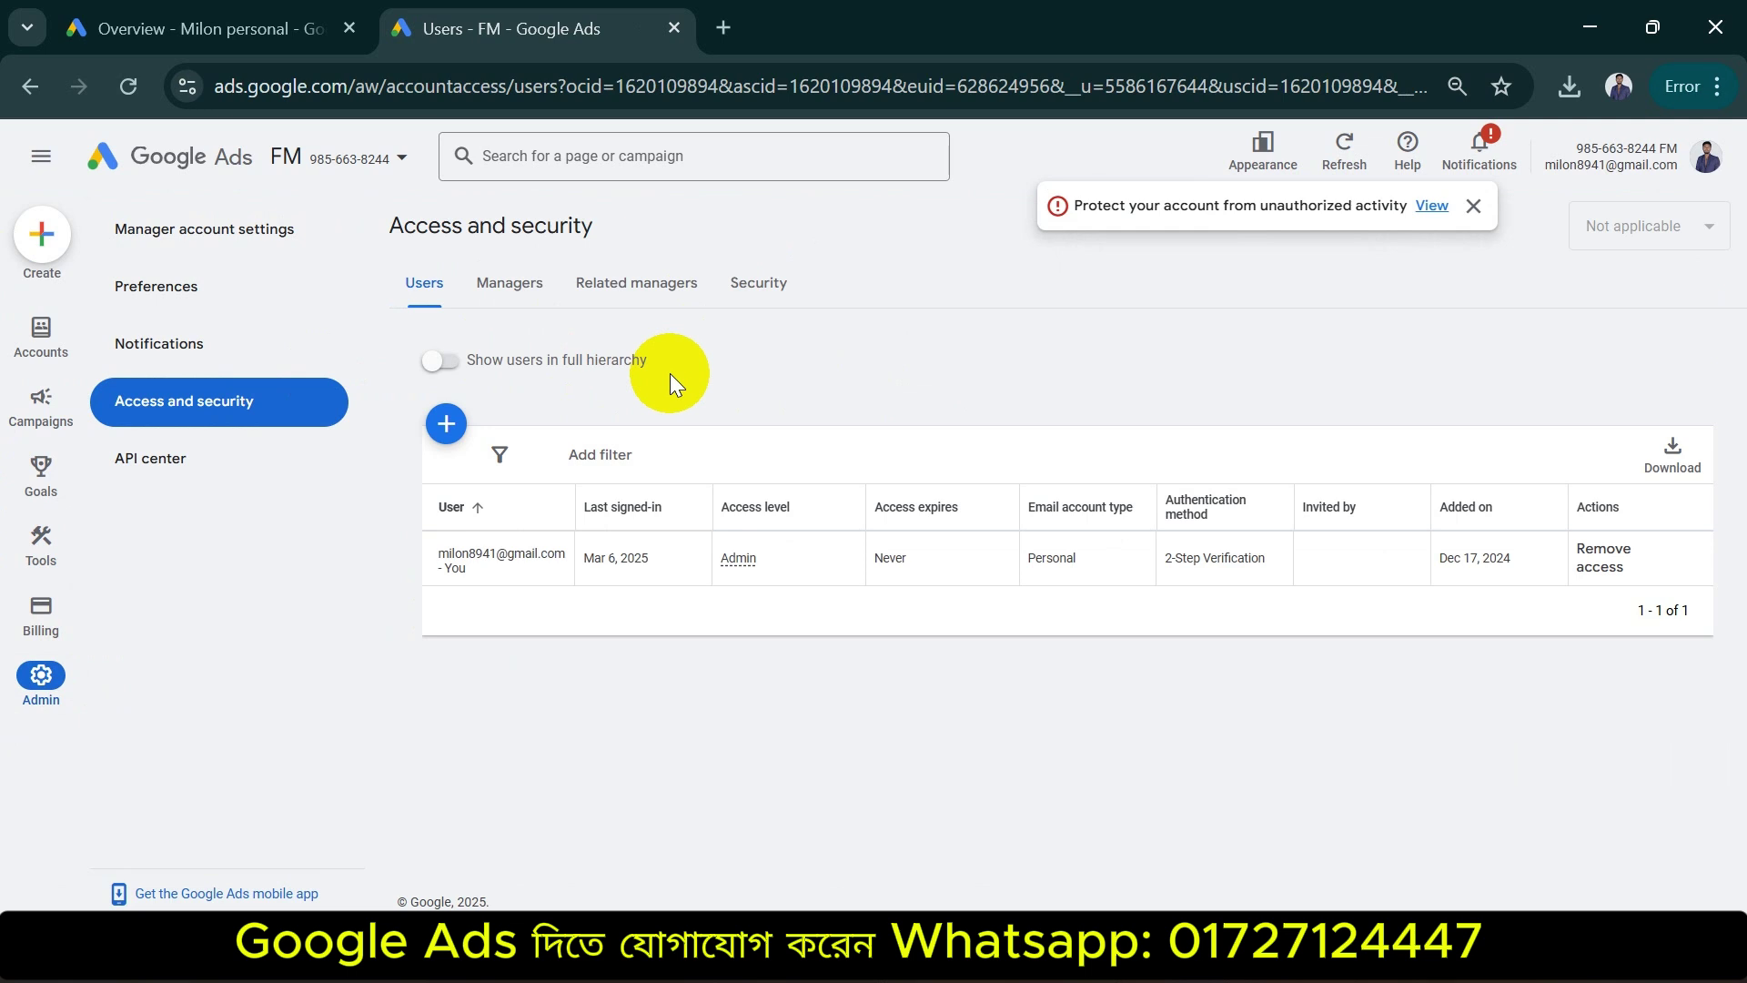
{"action": "left_click", "coordinate": [445, 423]}
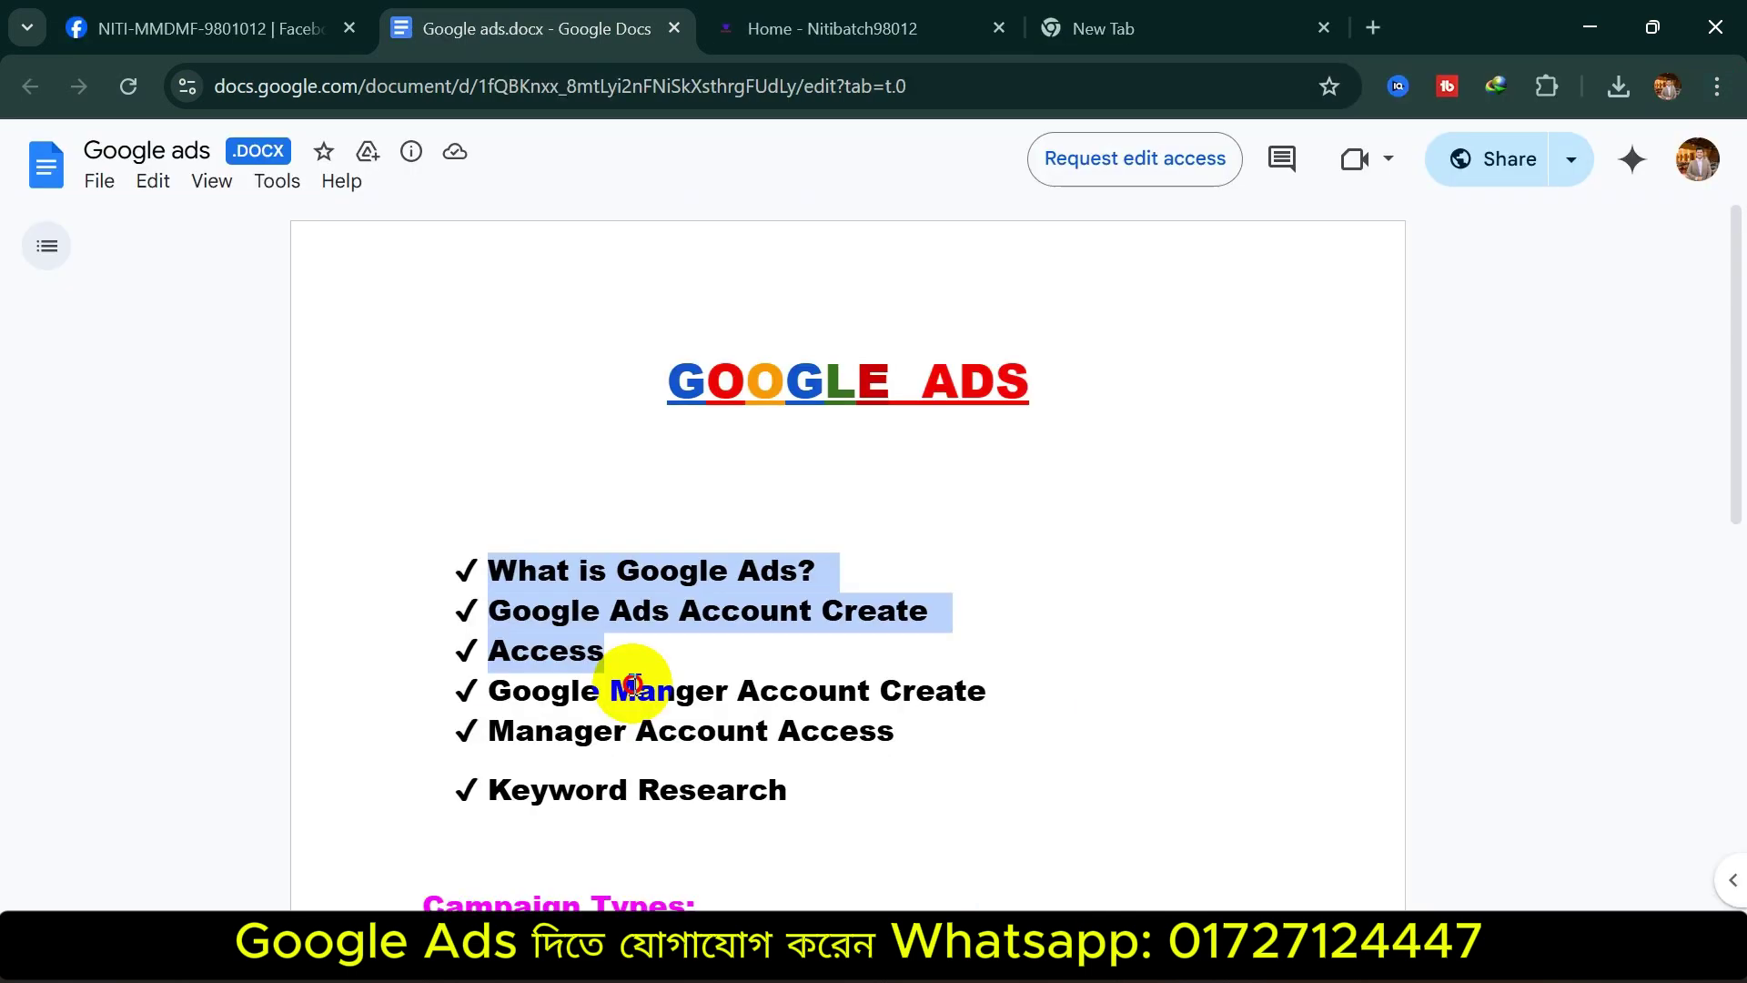
Select the checklist from 'What is Google Ads?' through 'Keyword Research' in the Docs outline
{"action": "left_click_drag", "start_coordinate": [624, 673], "coordinate": [819, 803]}
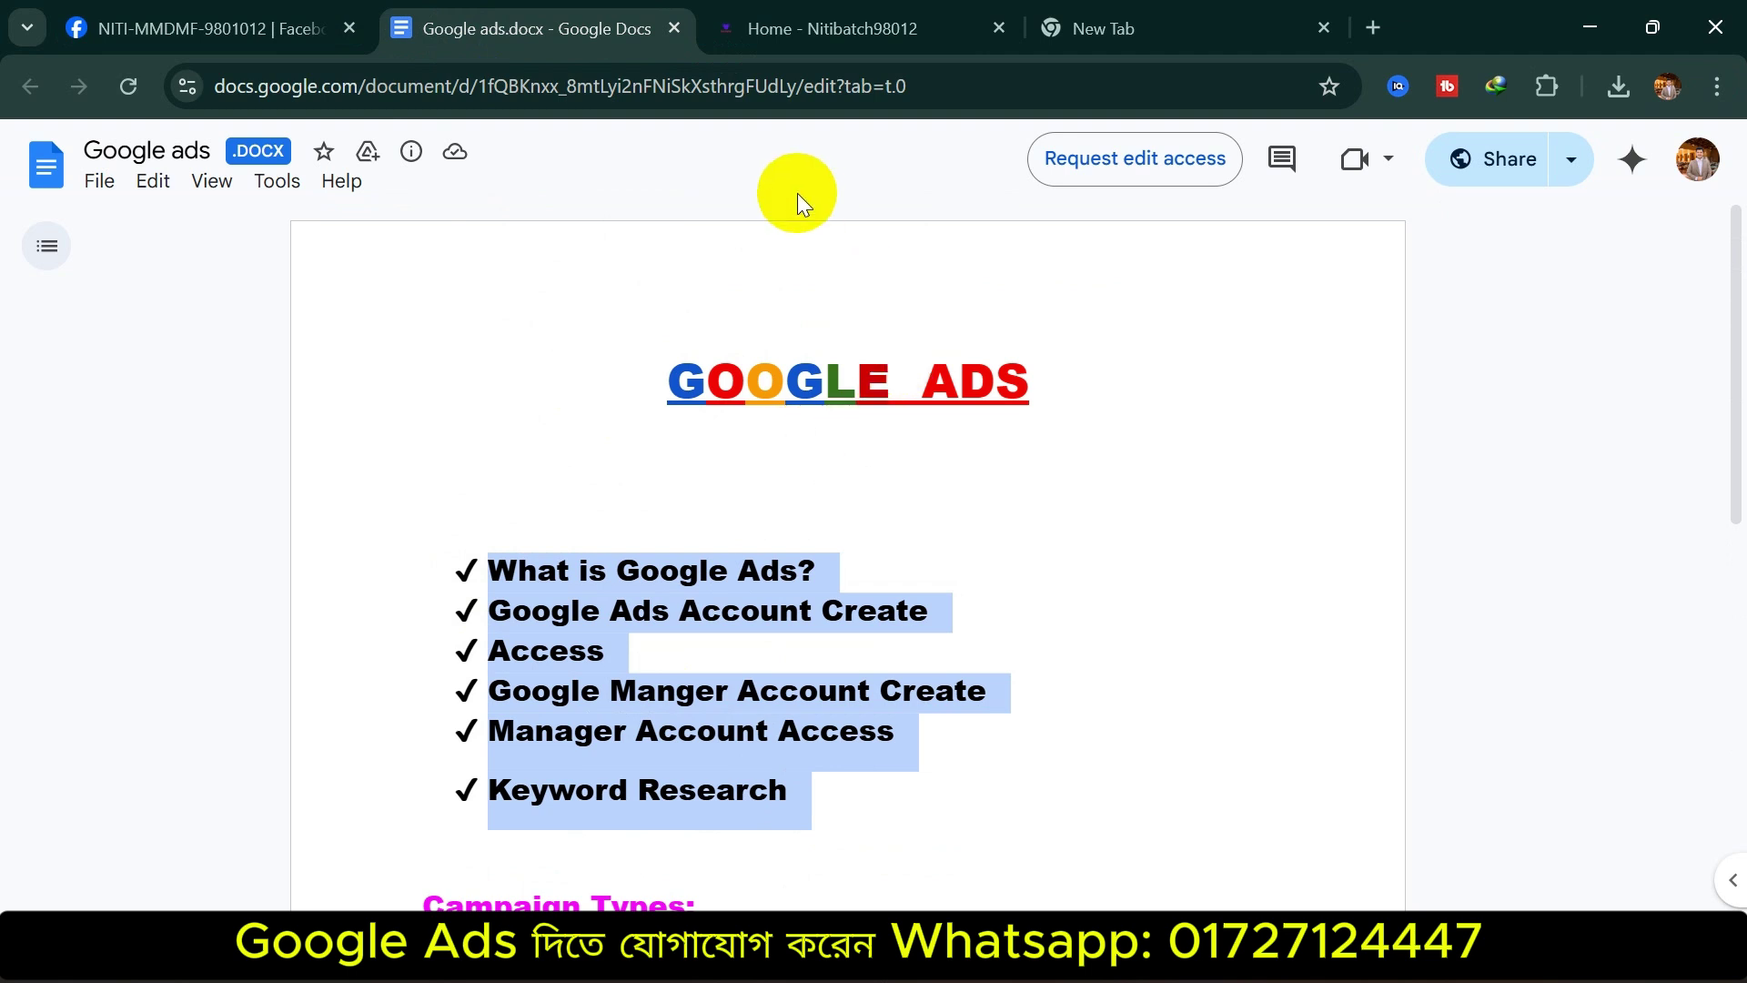